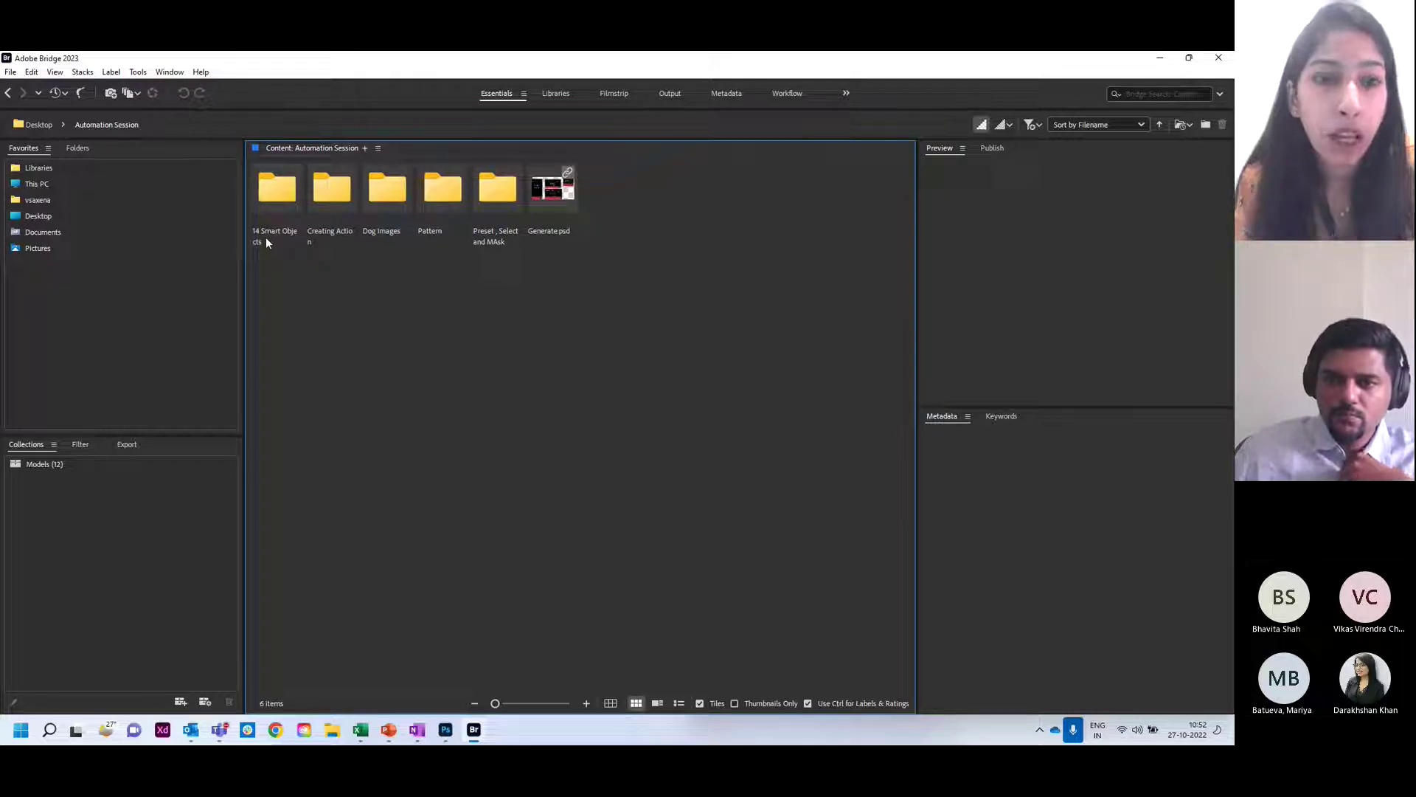
- Open the Creating Action folder, select Beauty01.jpeg through Beauty34.jpg and start a batch rename of them
double_click(321, 217)
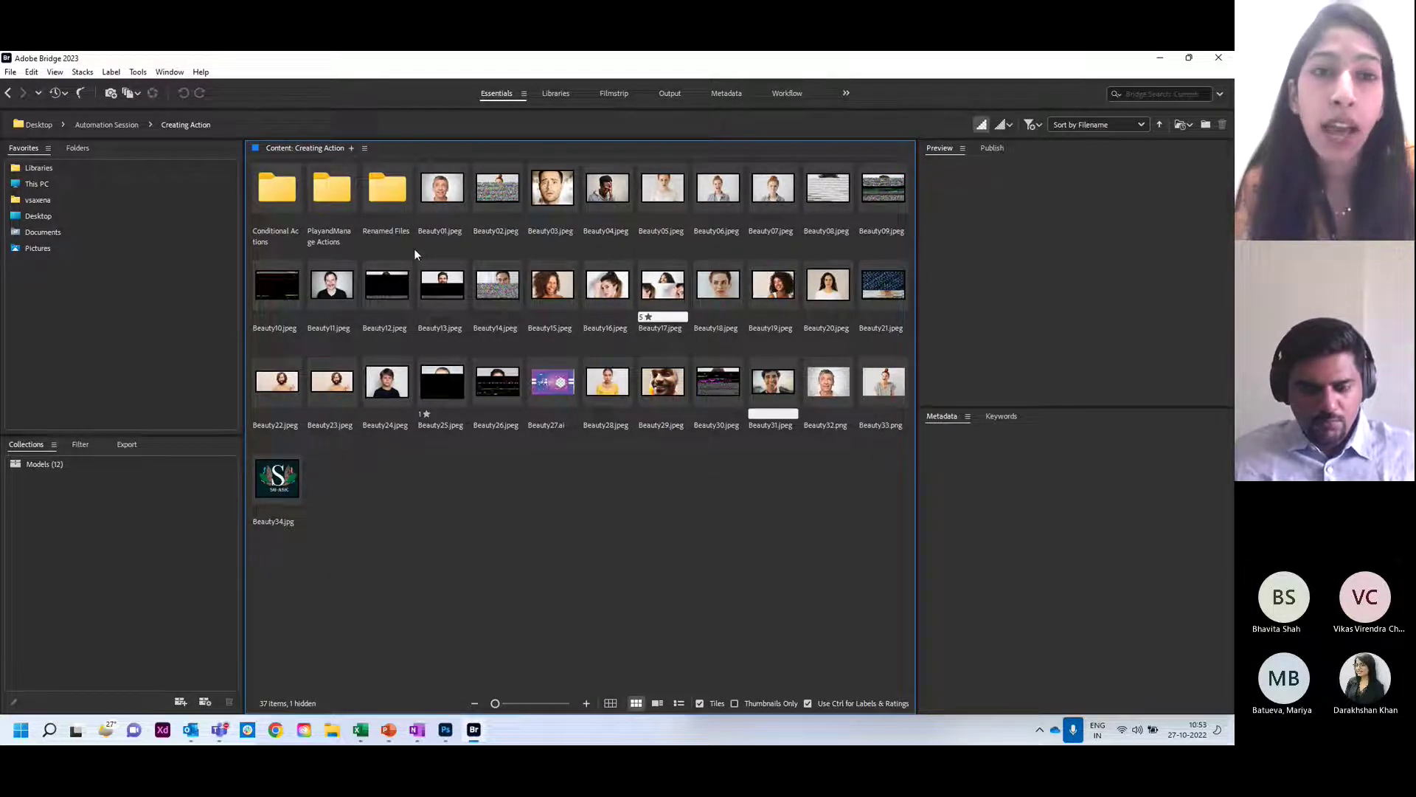
click(432, 216)
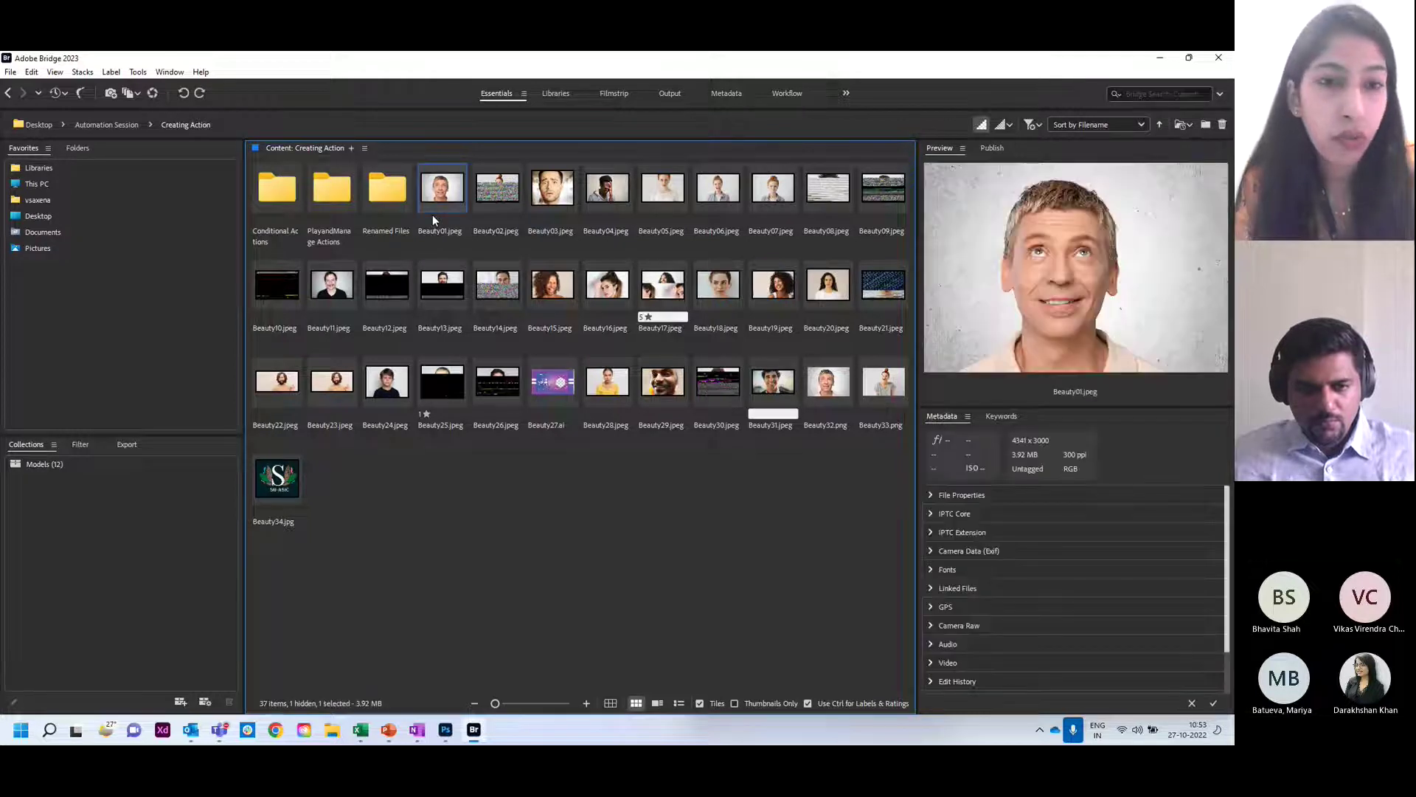
shift+click(279, 478)
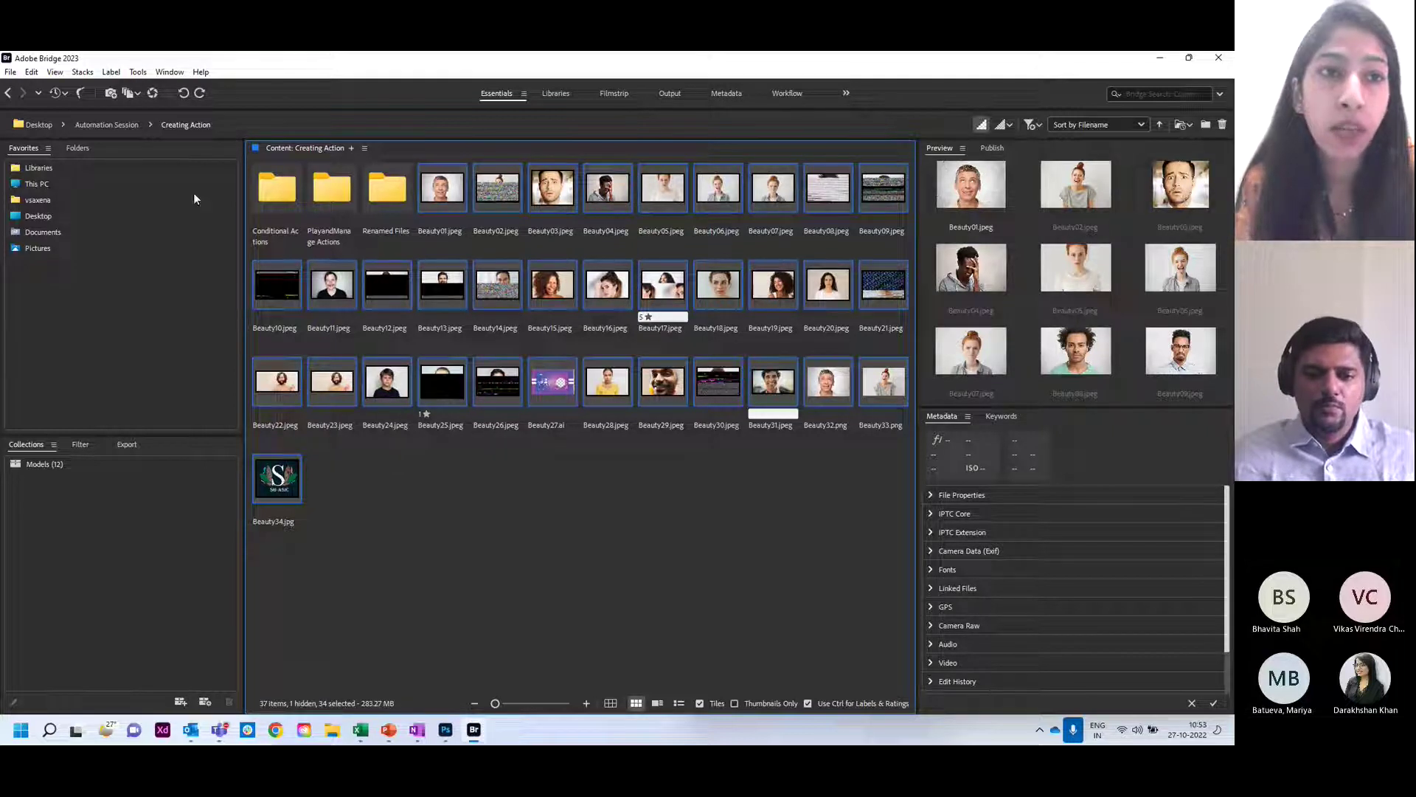
click(138, 72)
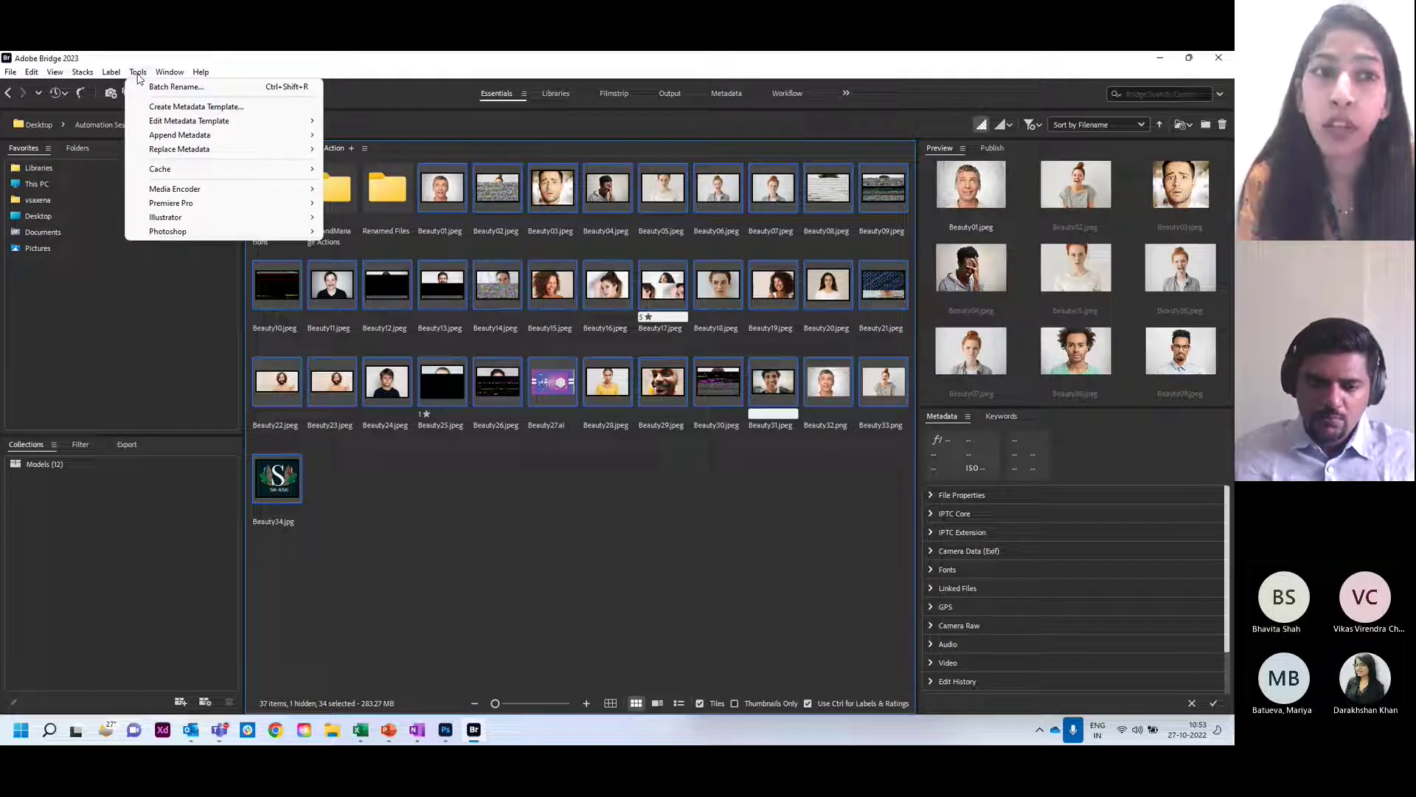
click(145, 88)
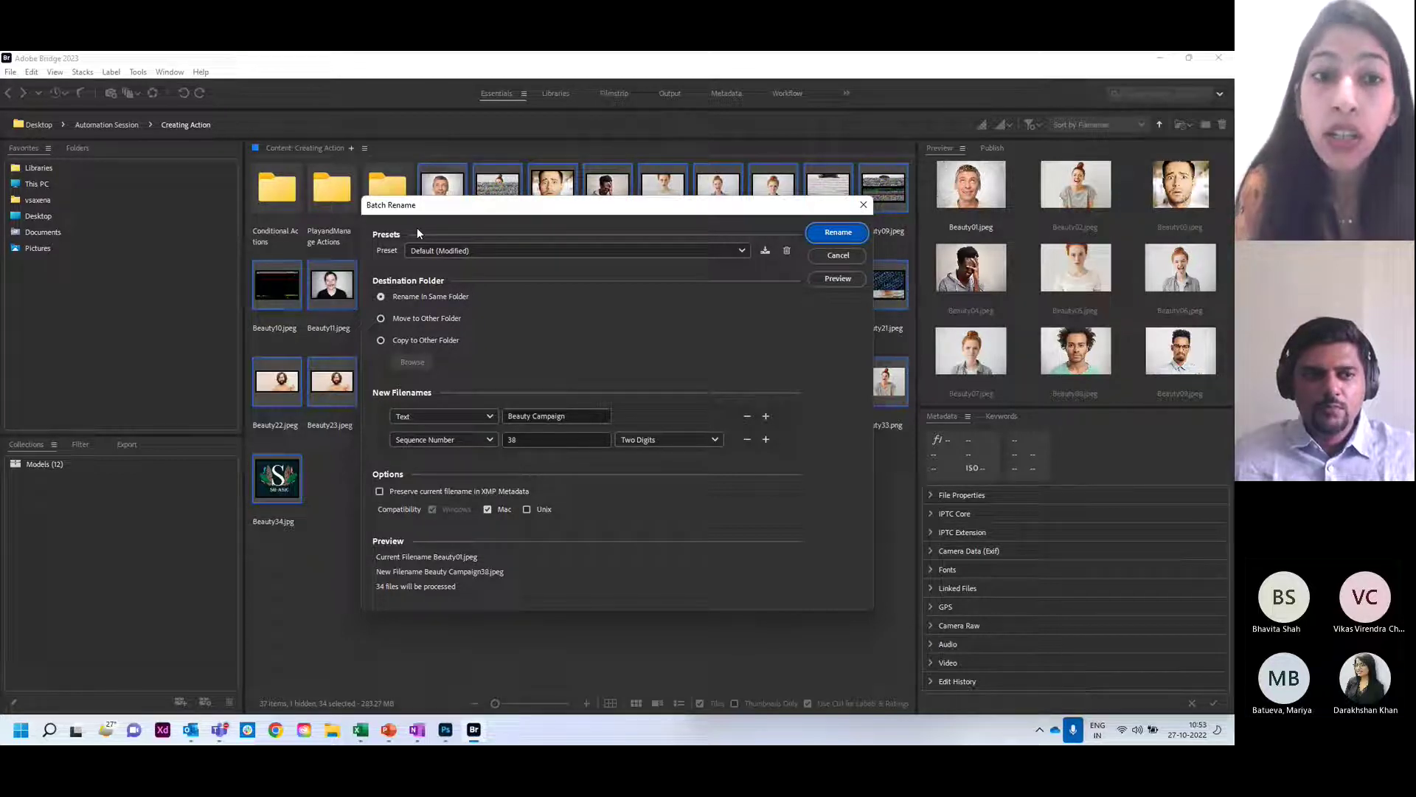
click(427, 246)
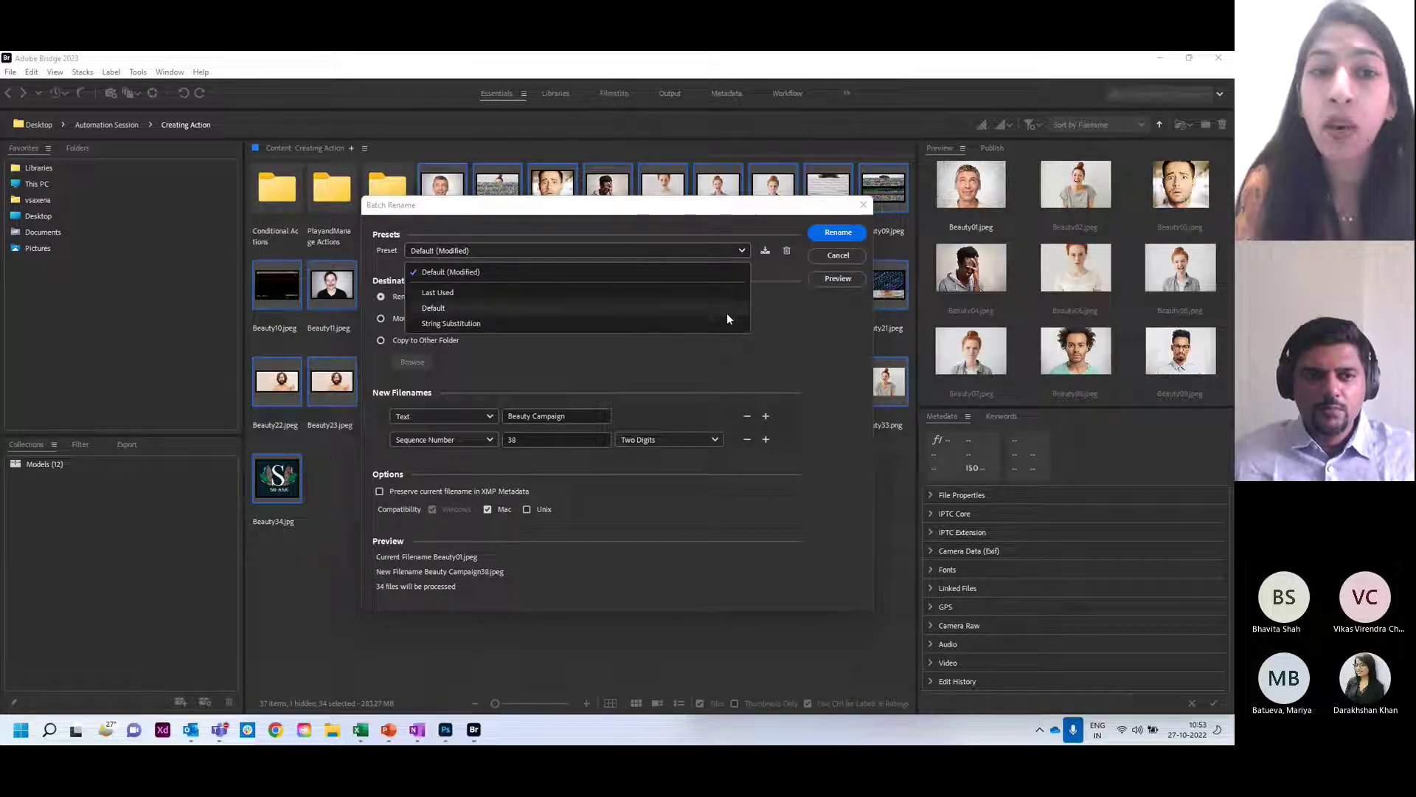
click(773, 299)
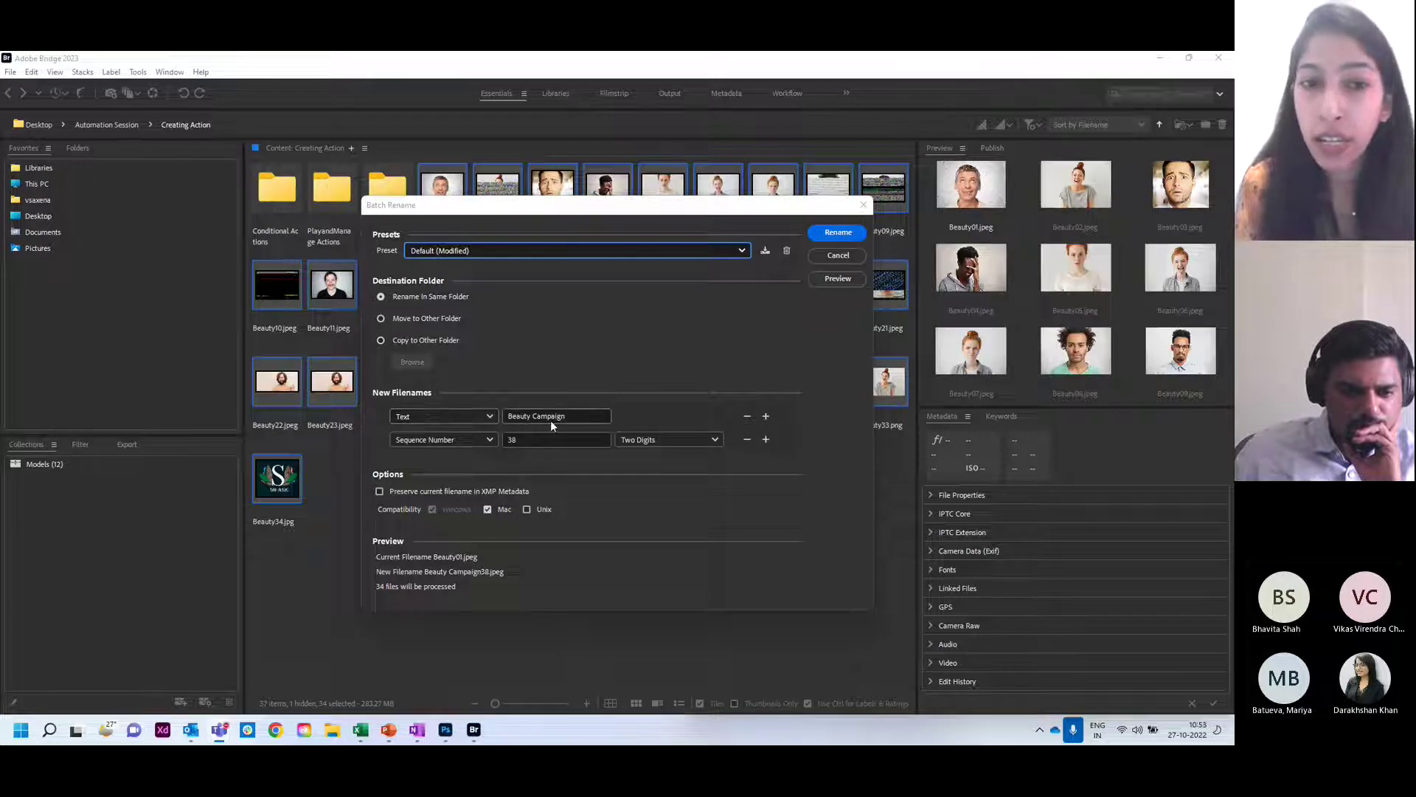
- Replace the text part of the new filenames with "BeautyPoster"
click(578, 417)
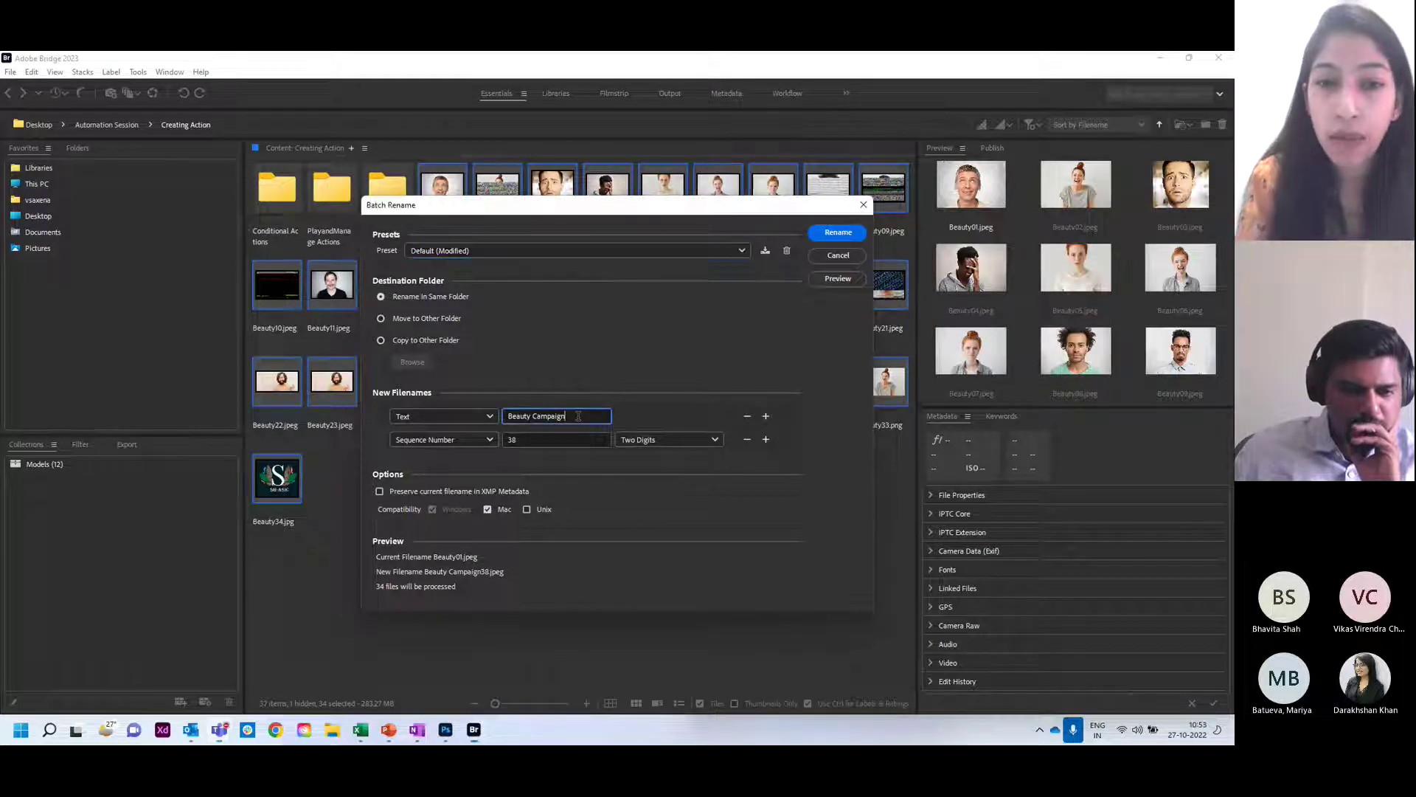
key(BackSpace)
key(BackSpace)
key(BackSpace)
key(BackSpace)
key(BackSpace)
key(BackSpace)
key(BackSpace)
key(BackSpace)
key(BackSpace)
key(BackSpace)
key(BackSpace)
key(BackSpace)
key(BackSpace)
key(BackSpace)
key(BackSpace)
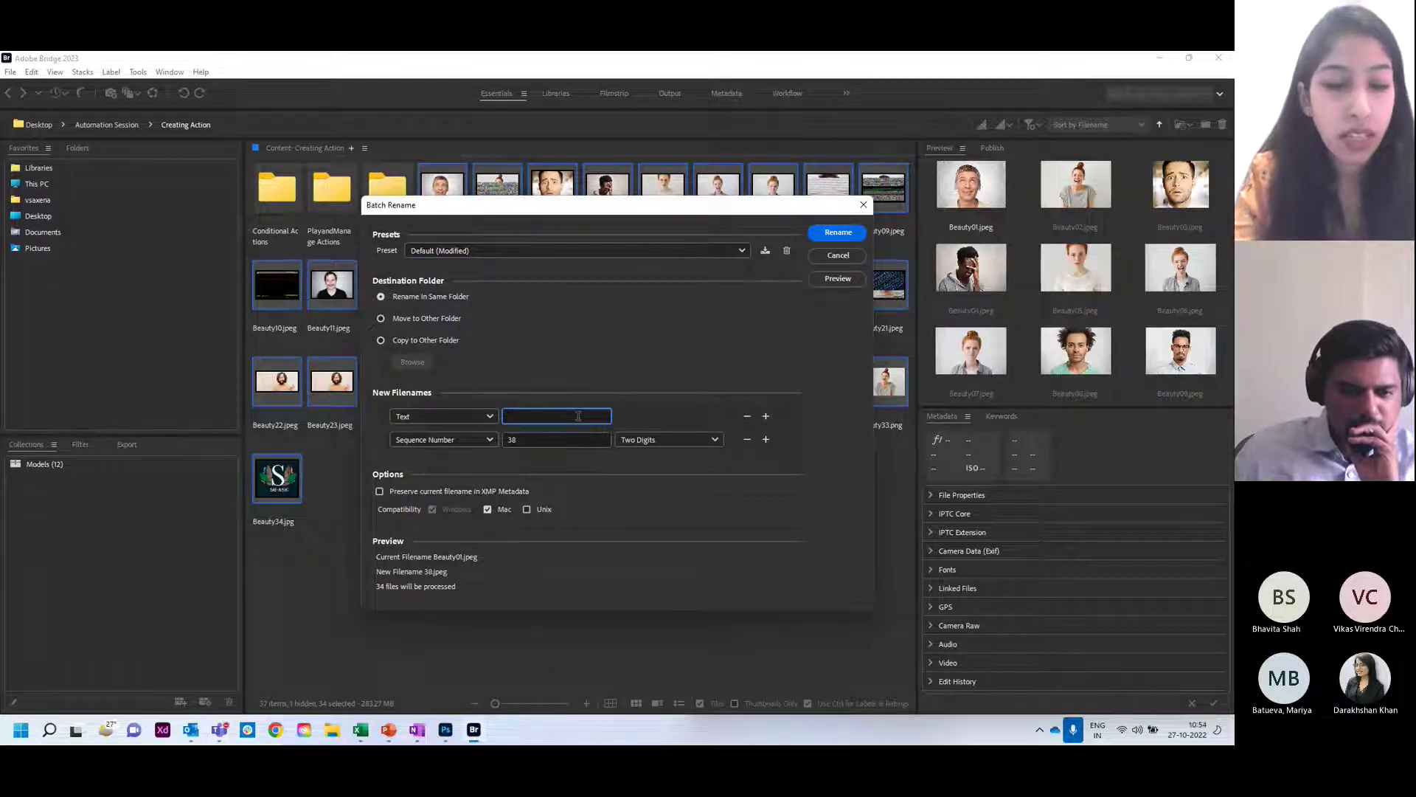
text(Be)
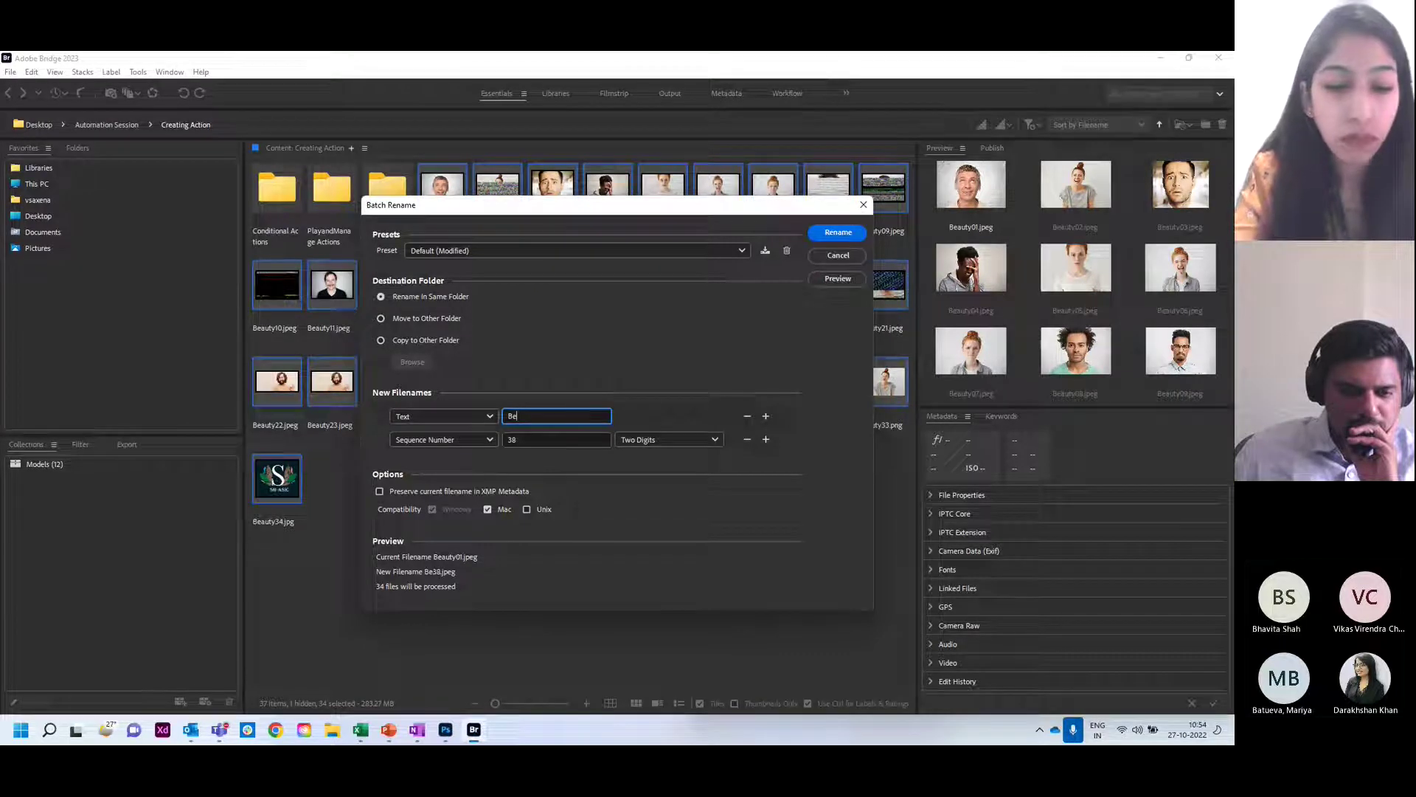
text(autyPoster)
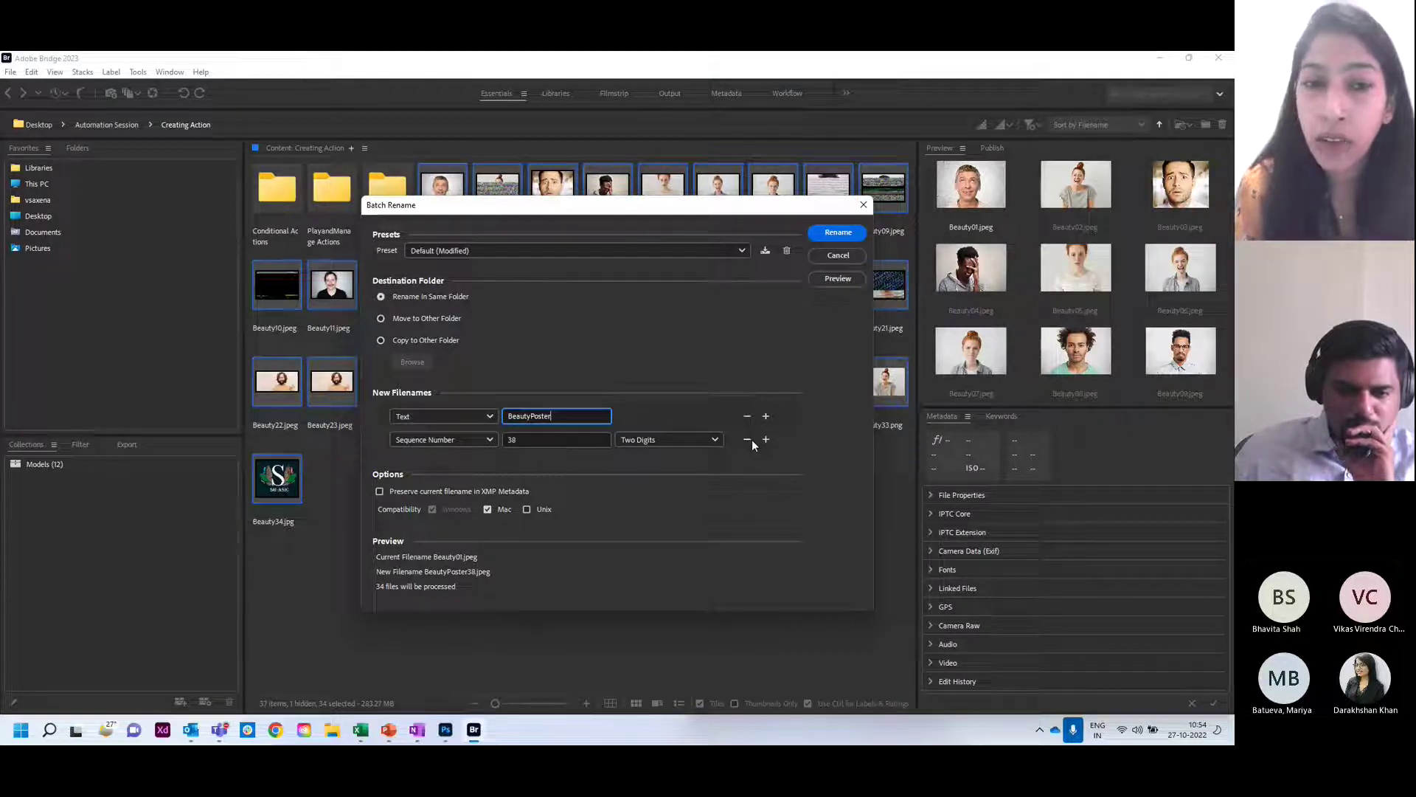
- Set the starting sequence number of the new filenames to 1, with two digits
click(564, 439)
key(BackSpace)
key(BackSpace)
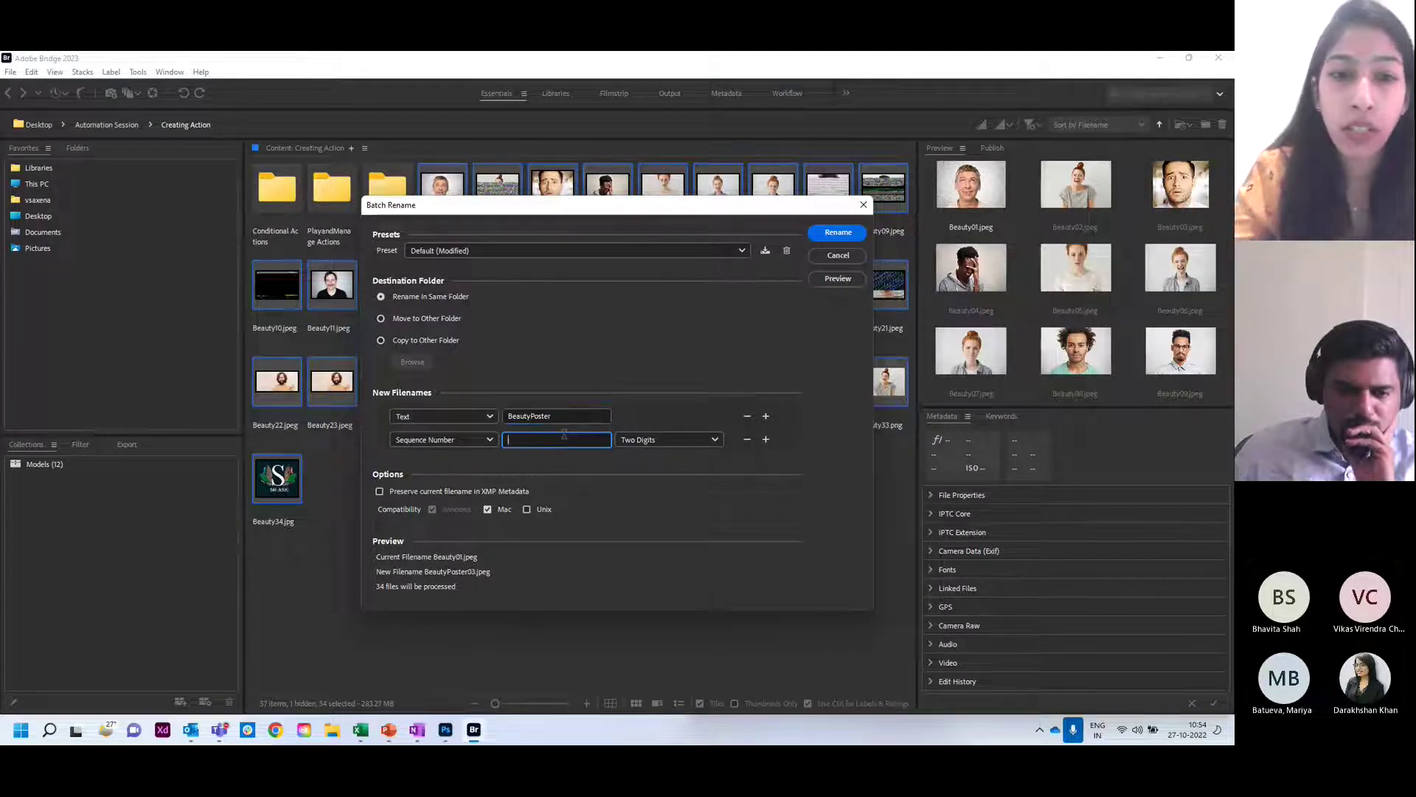
text(1)
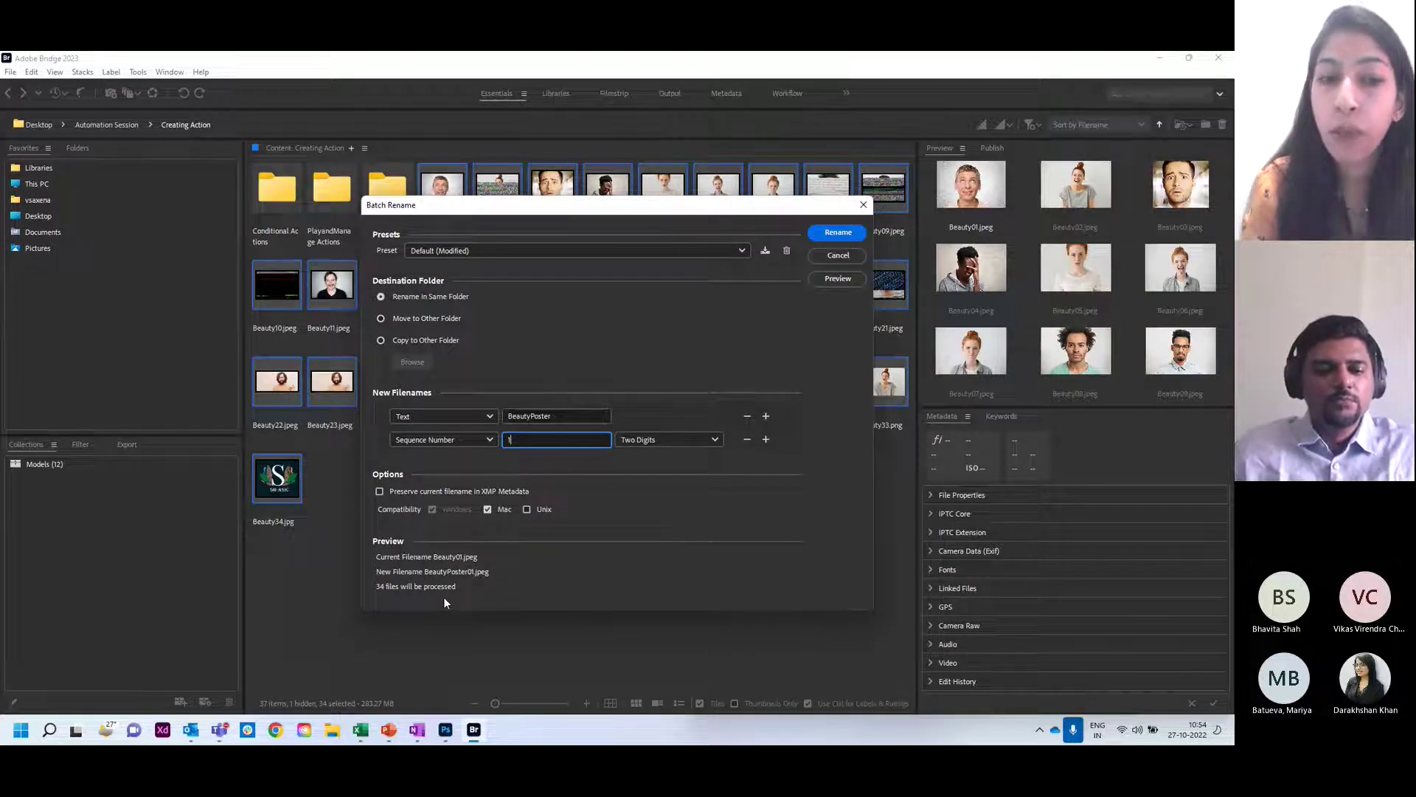
- Preview the new filenames and carry out the batch rename in the same folder
click(831, 285)
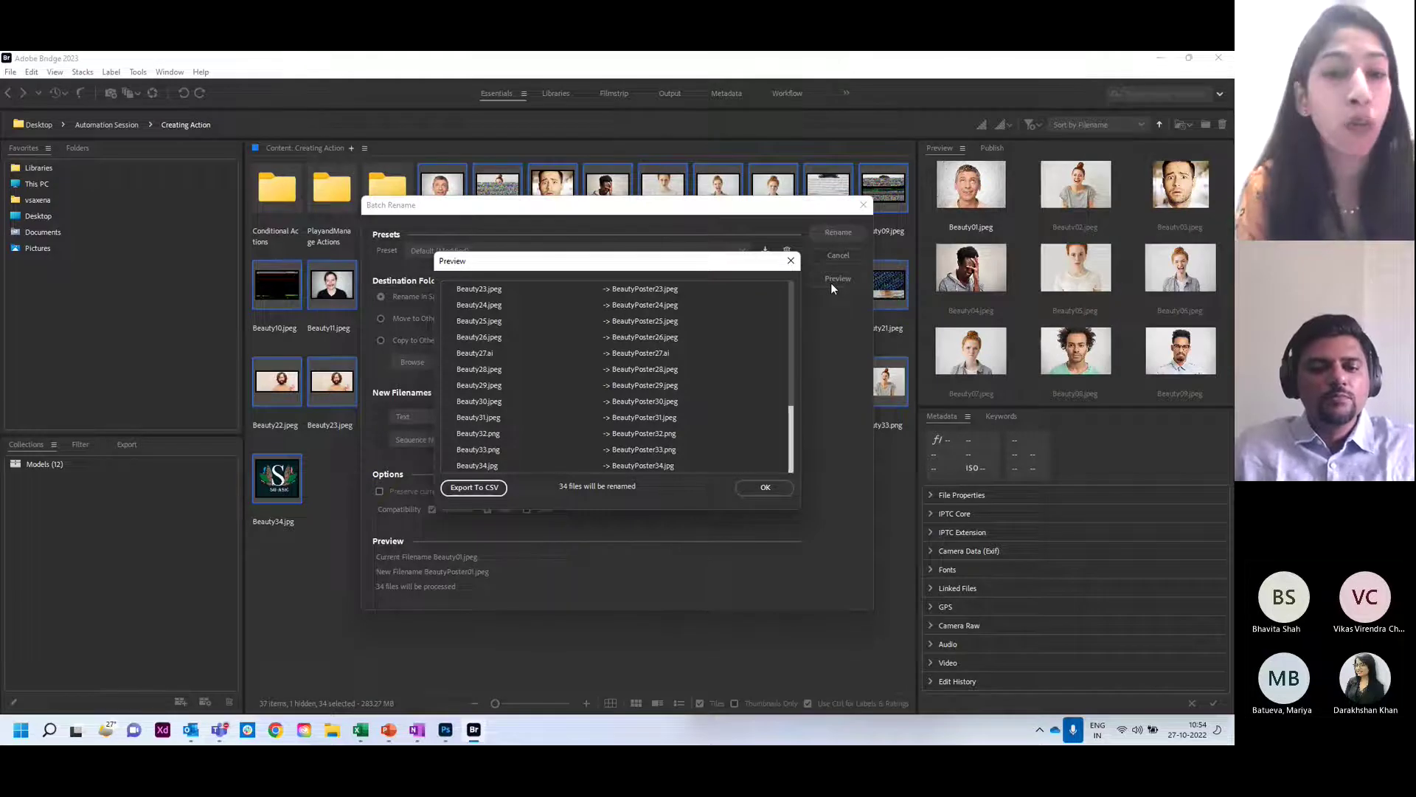
click(748, 485)
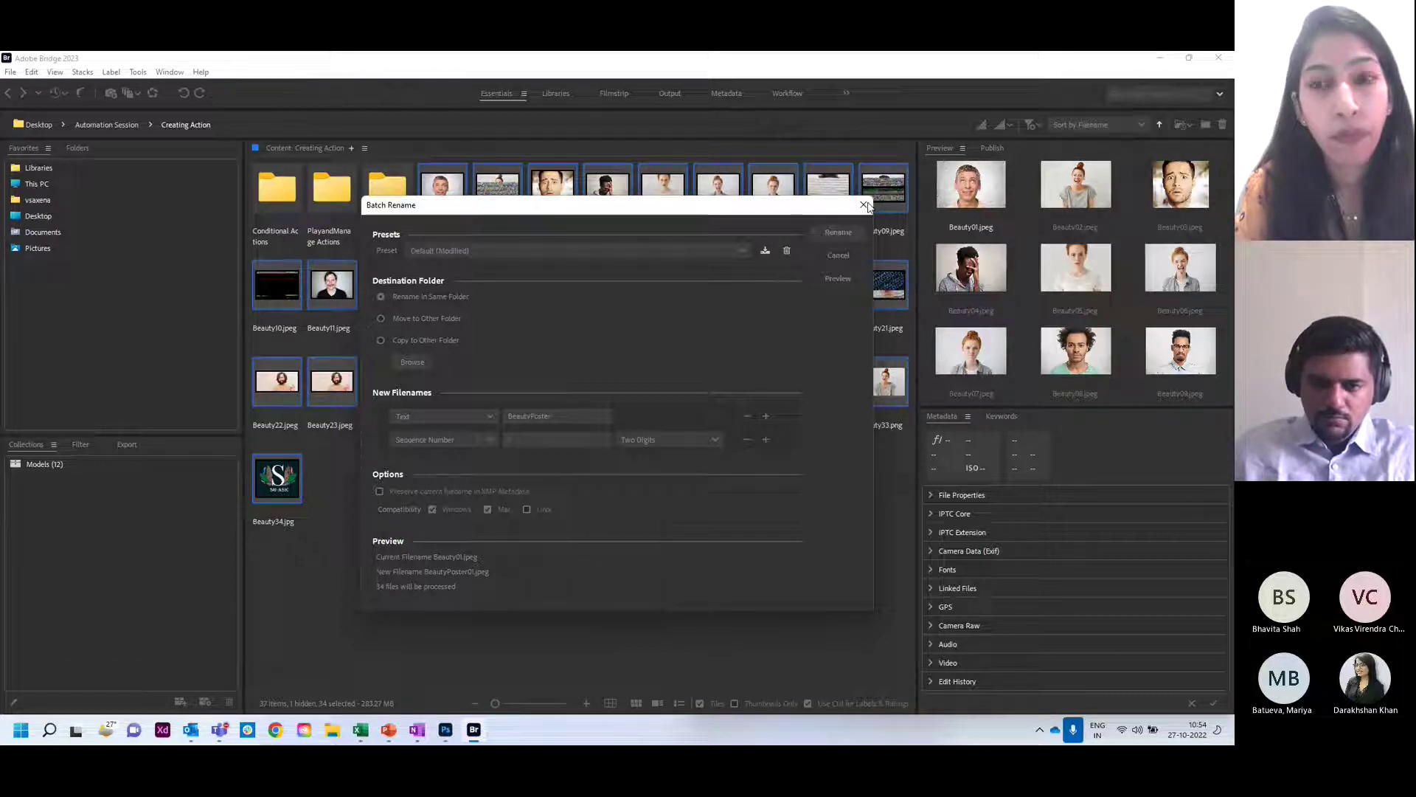
click(865, 206)
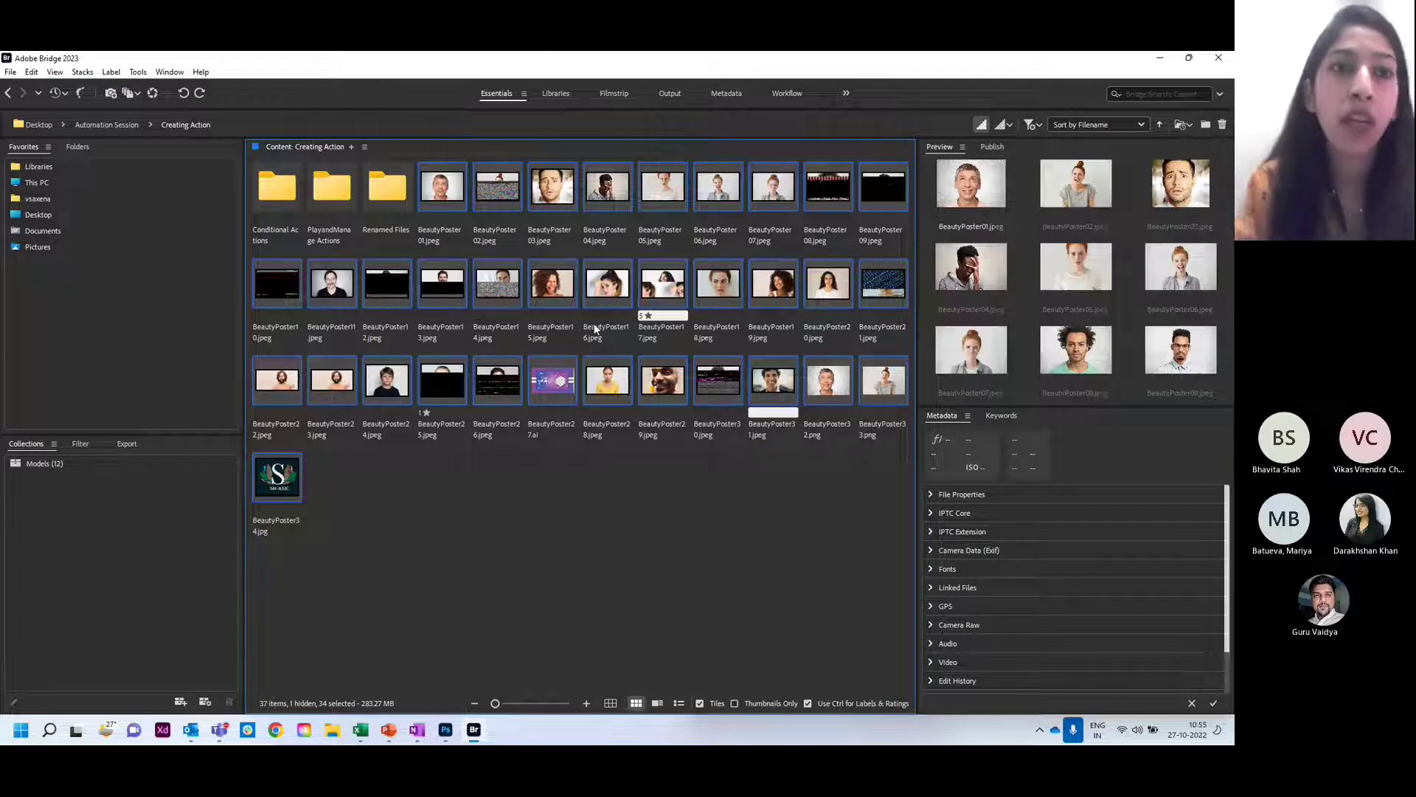
- Open Photoshop's Image Processor for the selected BeautyPoster images and turn off the Run Action option
click(138, 72)
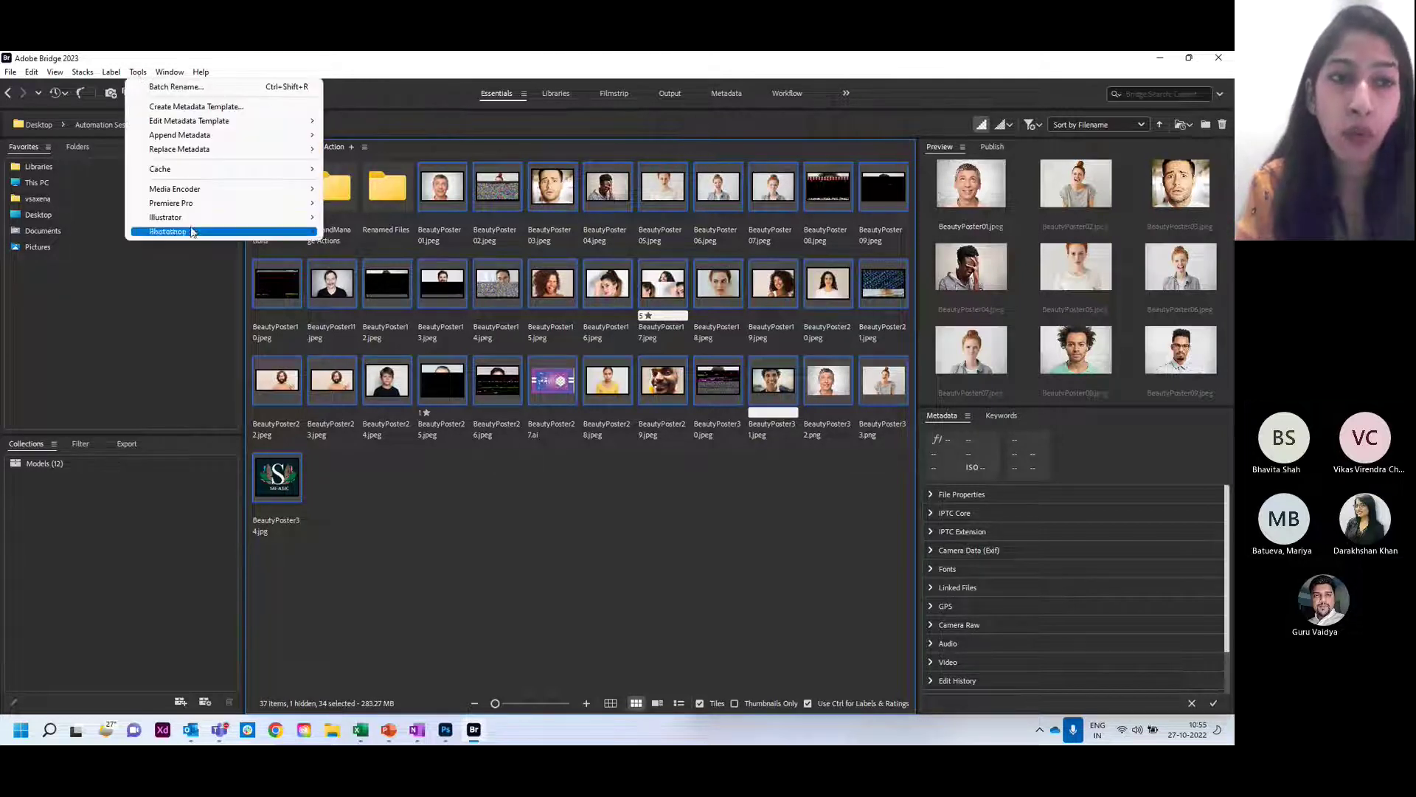
mouse_move(191, 232)
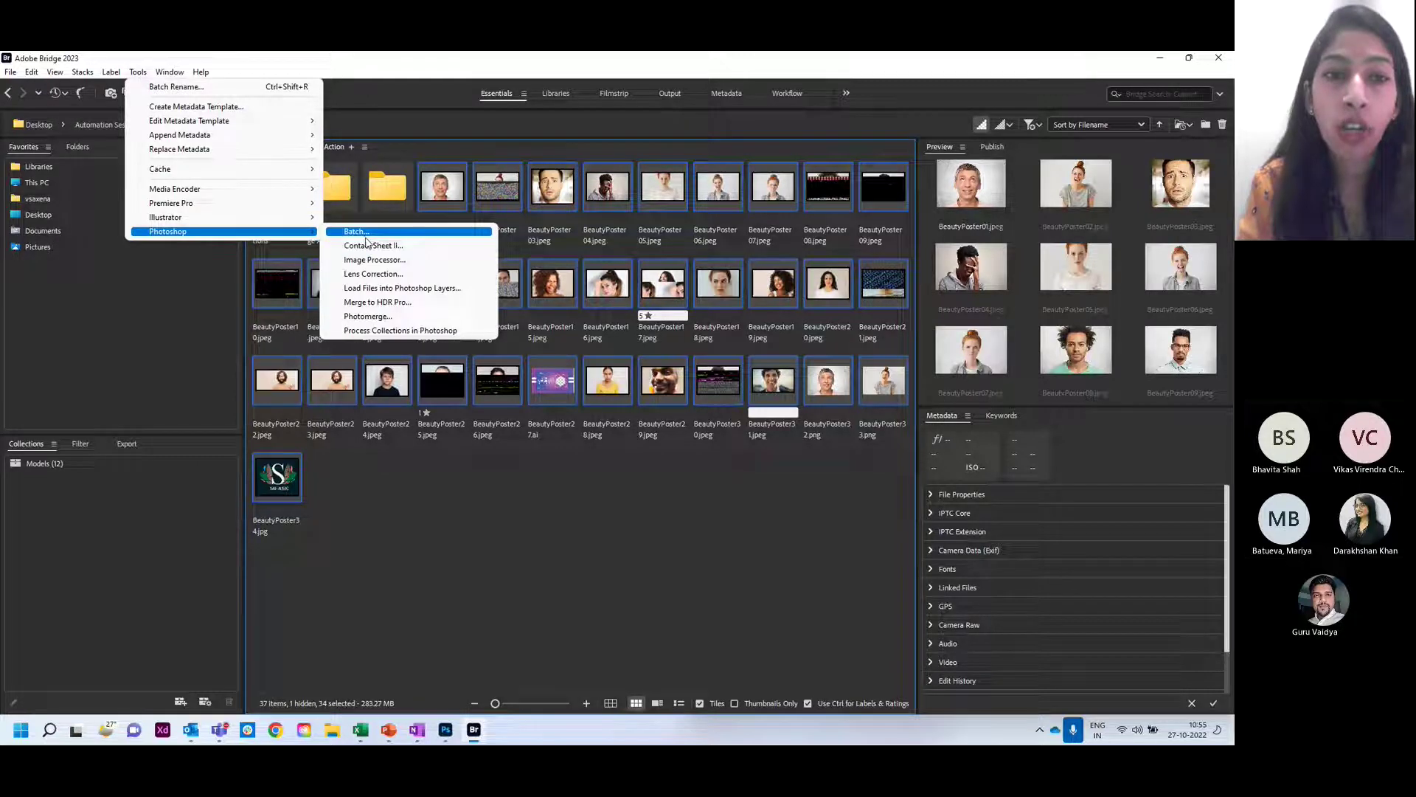
click(372, 260)
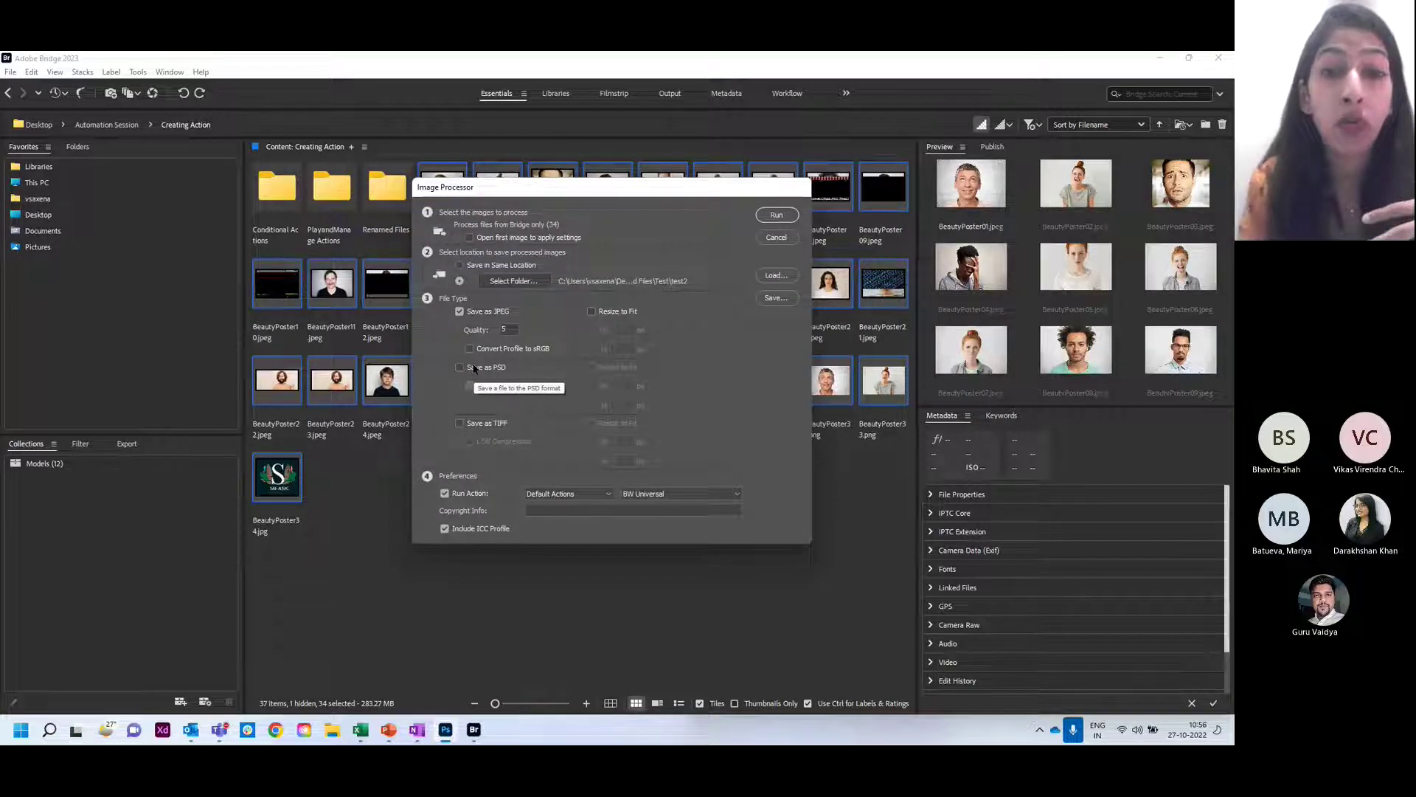
click(446, 498)
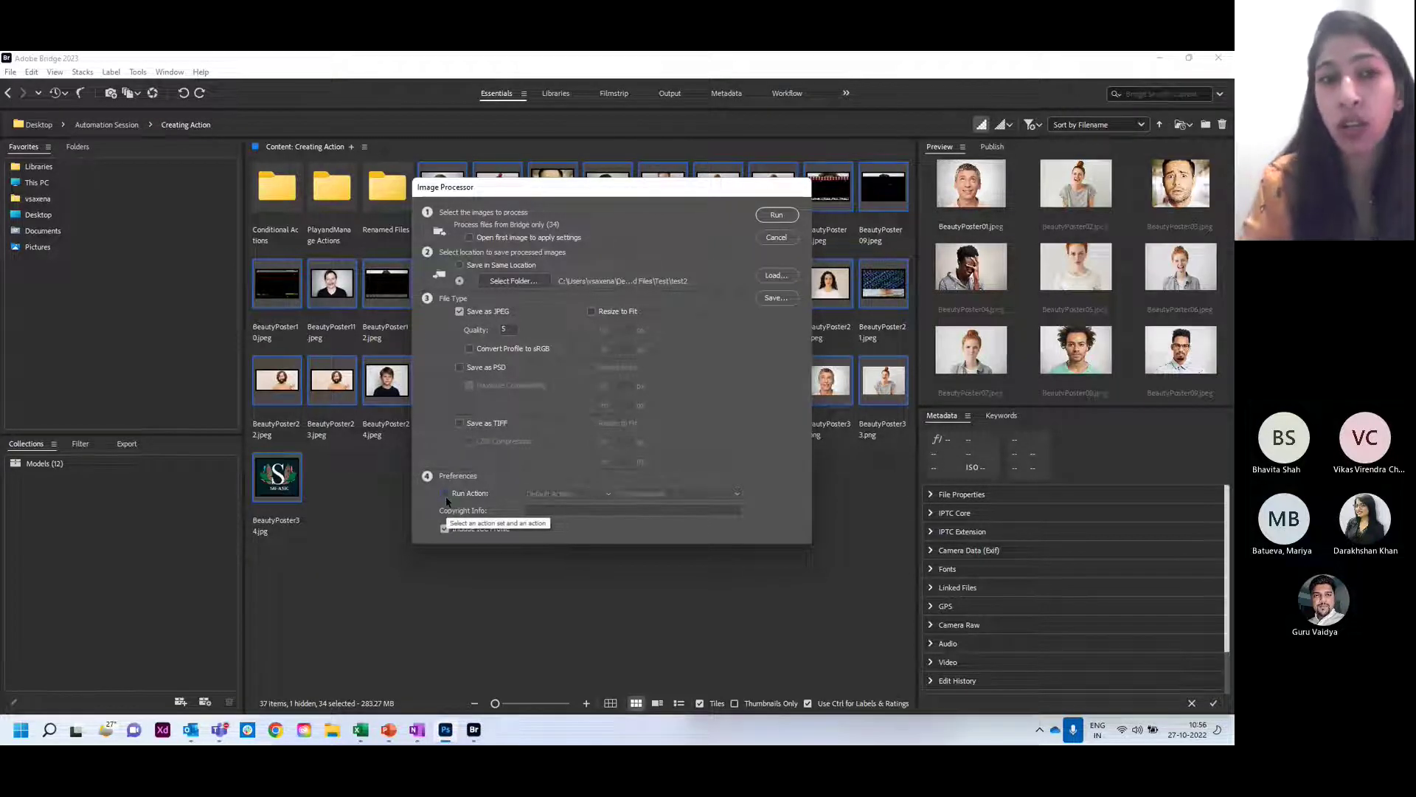
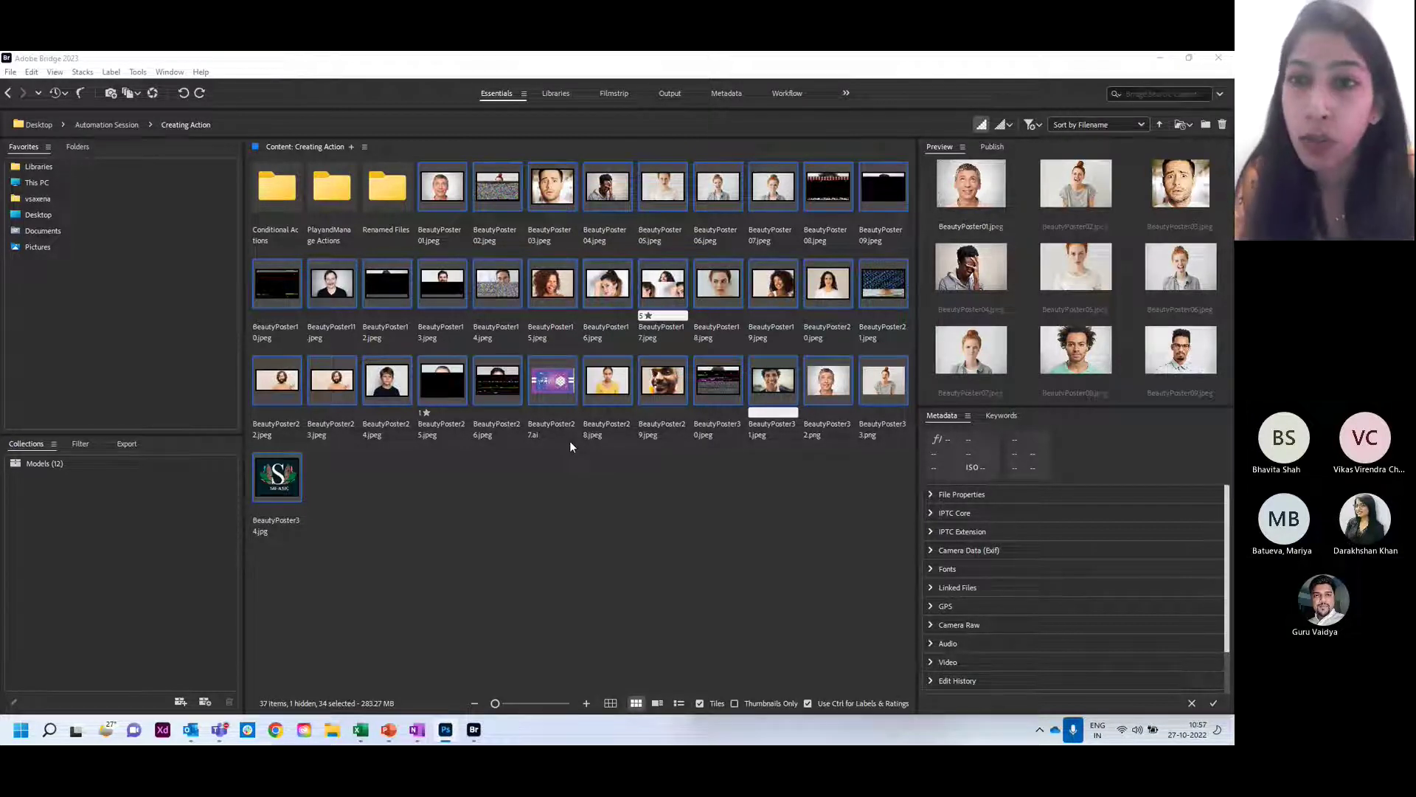
- Select only BeautyPoster03.jpeg through BeautyPoster07.jpeg and open Photoshop's Contact Sheet II for them
click(495, 613)
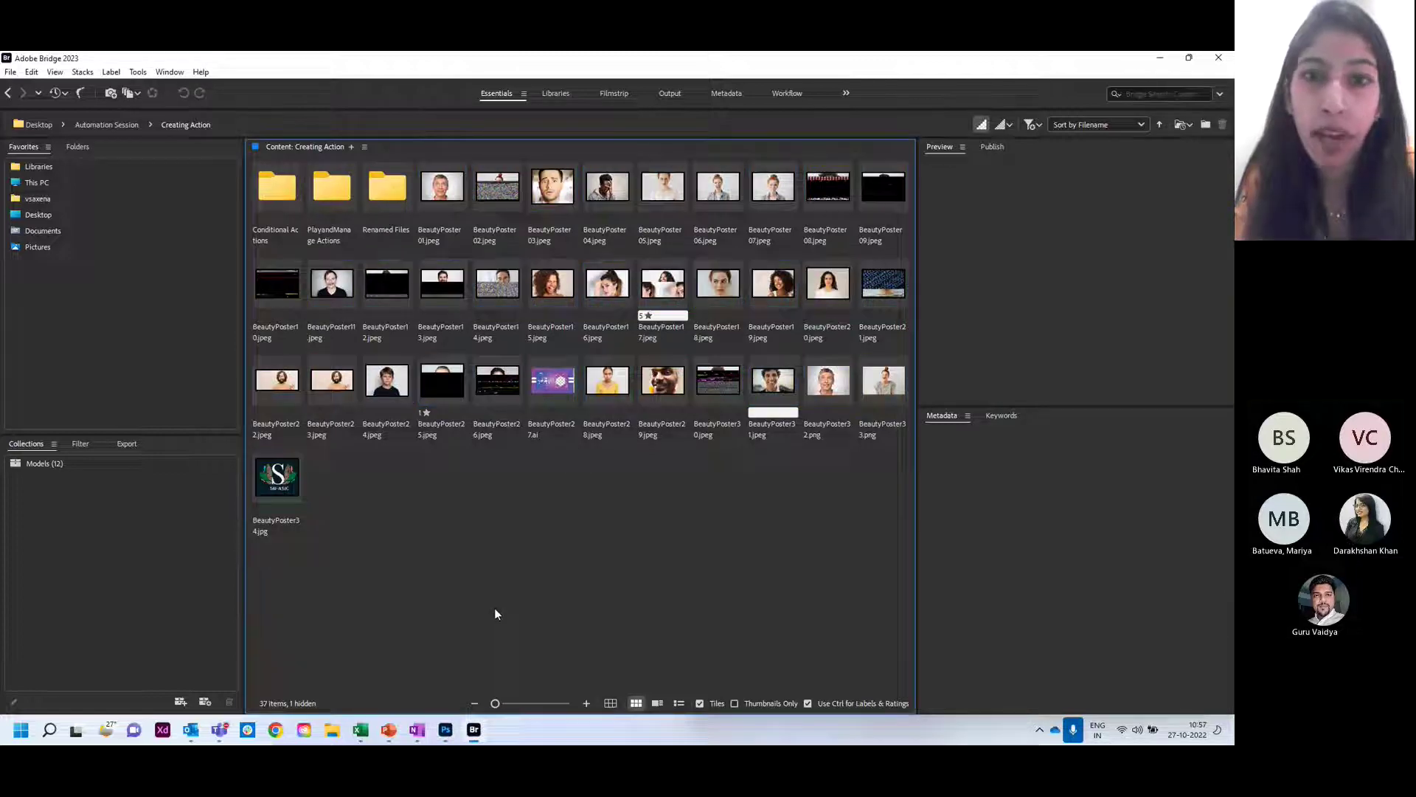
click(546, 232)
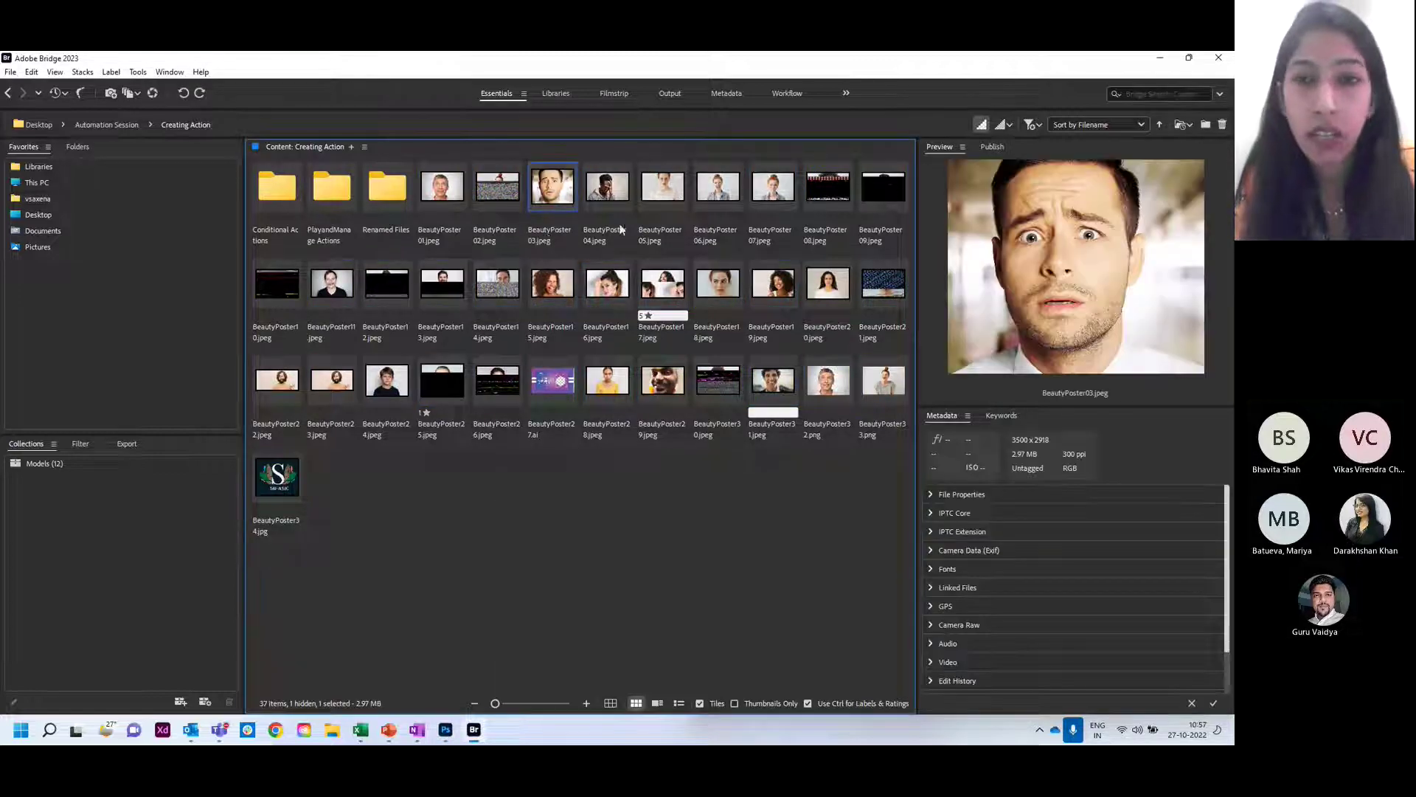
shift+click(785, 198)
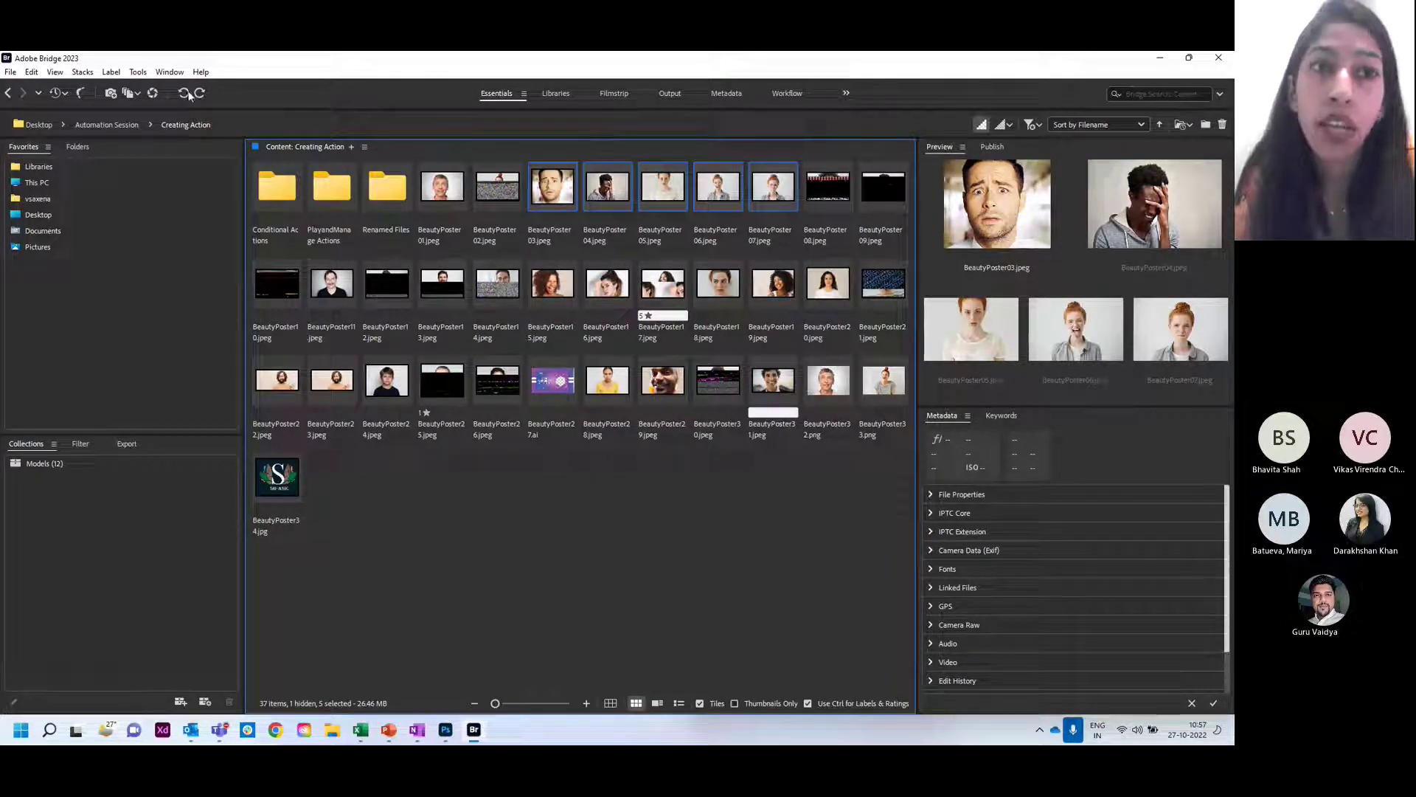
click(165, 72)
mouse_move(138, 72)
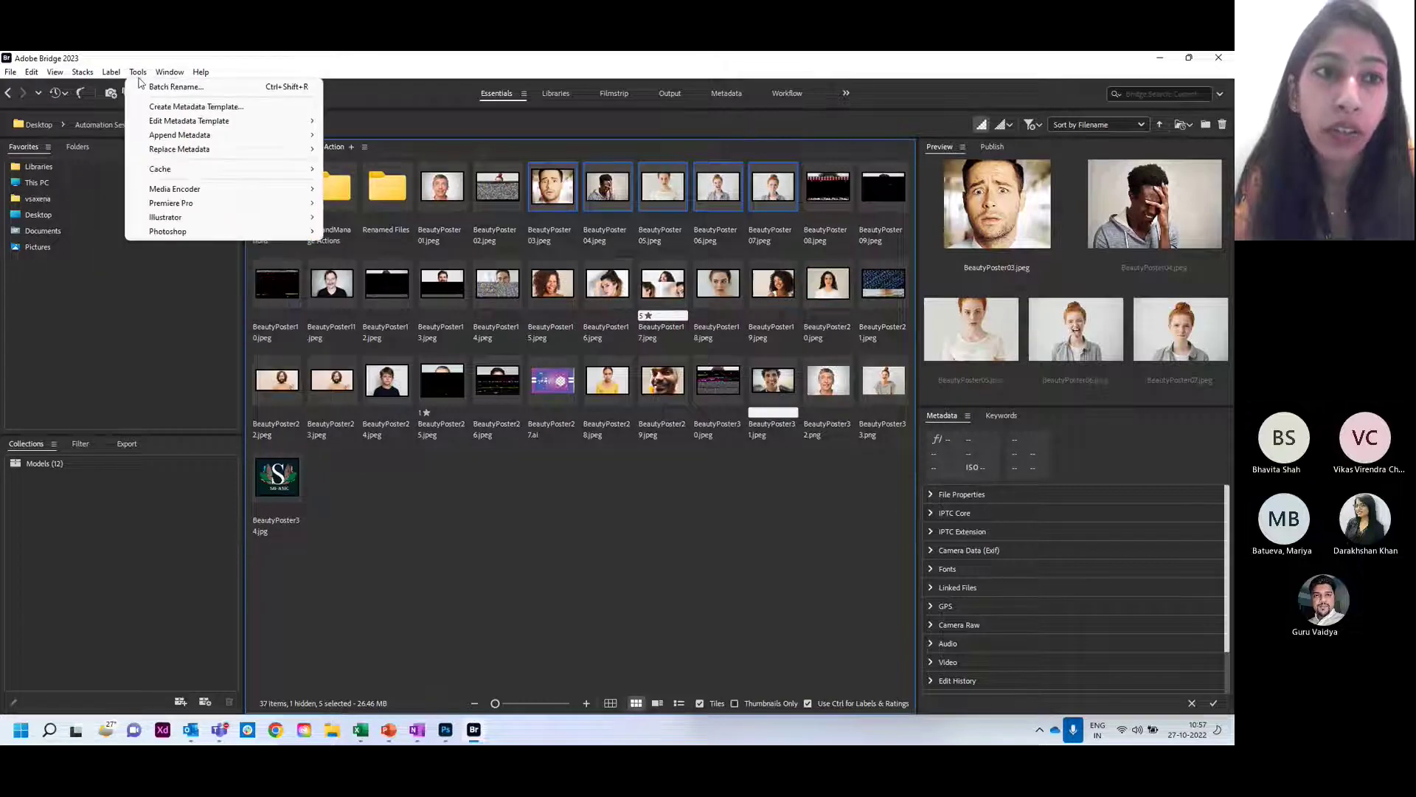
mouse_move(216, 234)
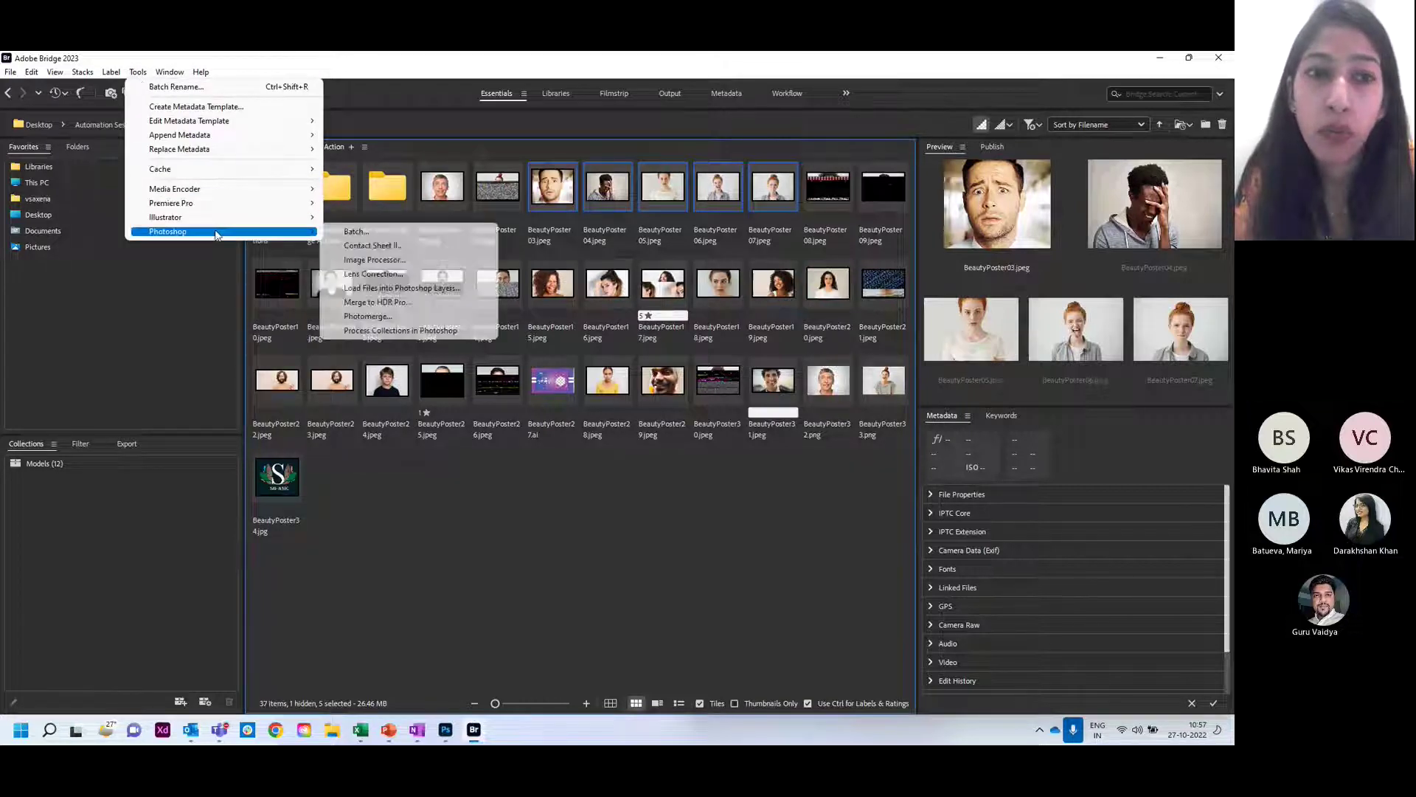
click(347, 245)
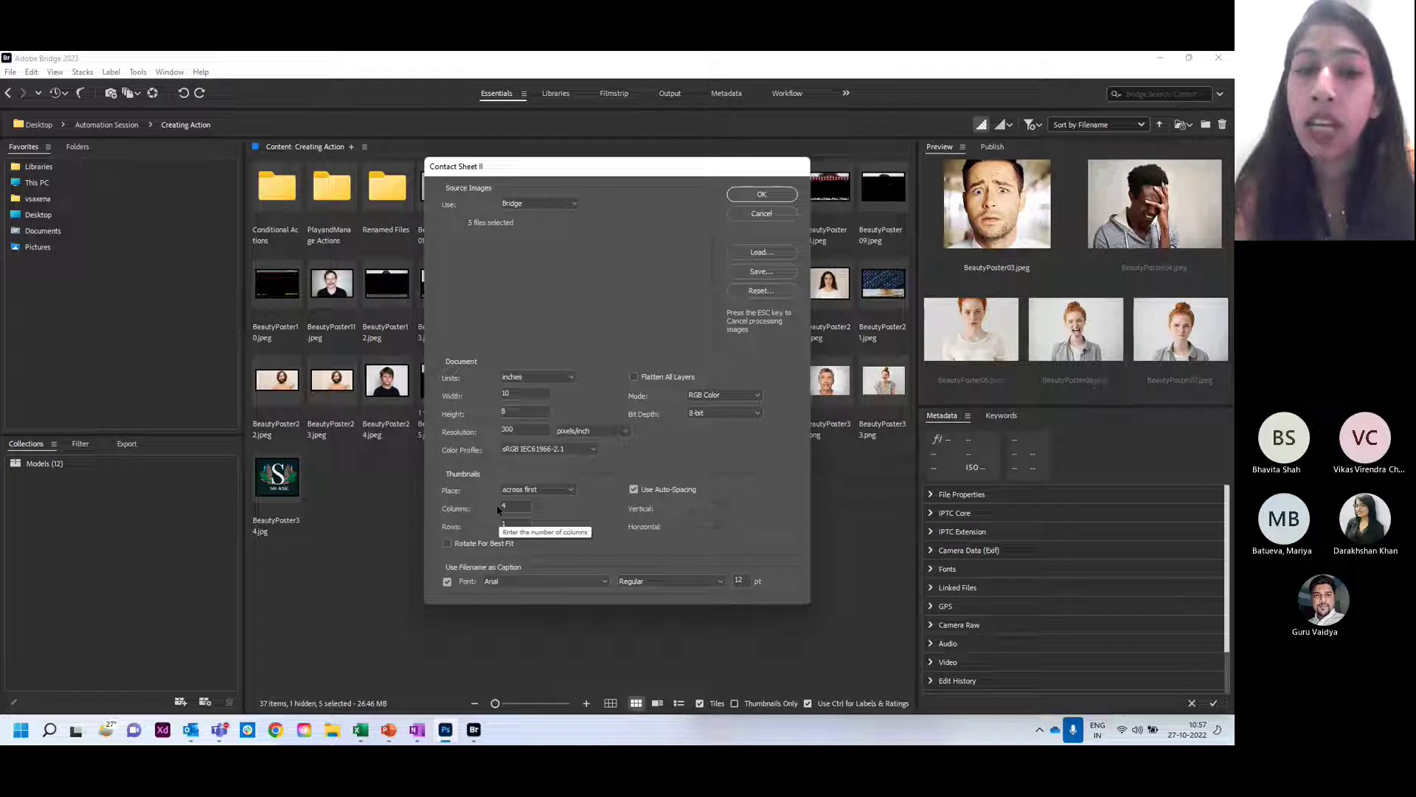
click(537, 490)
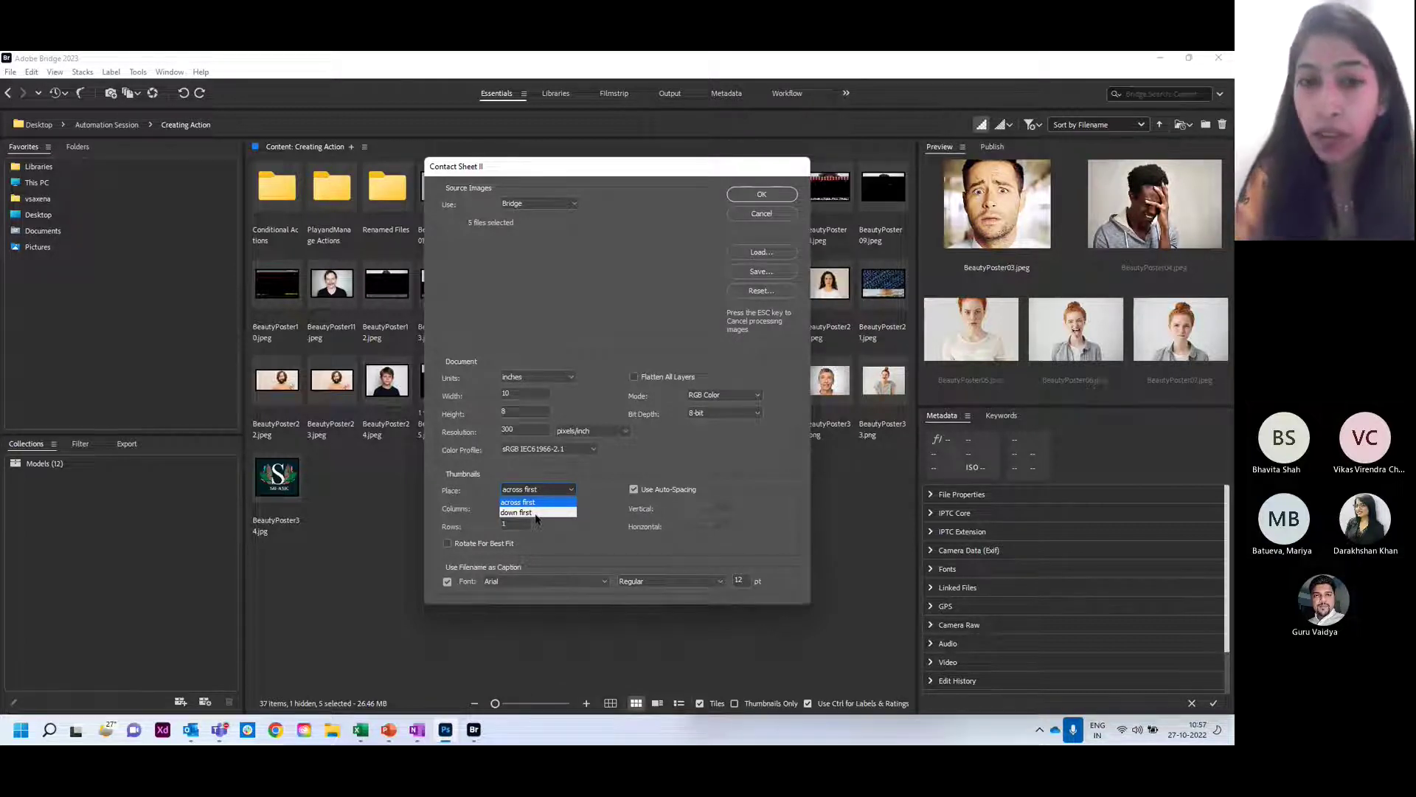
click(632, 490)
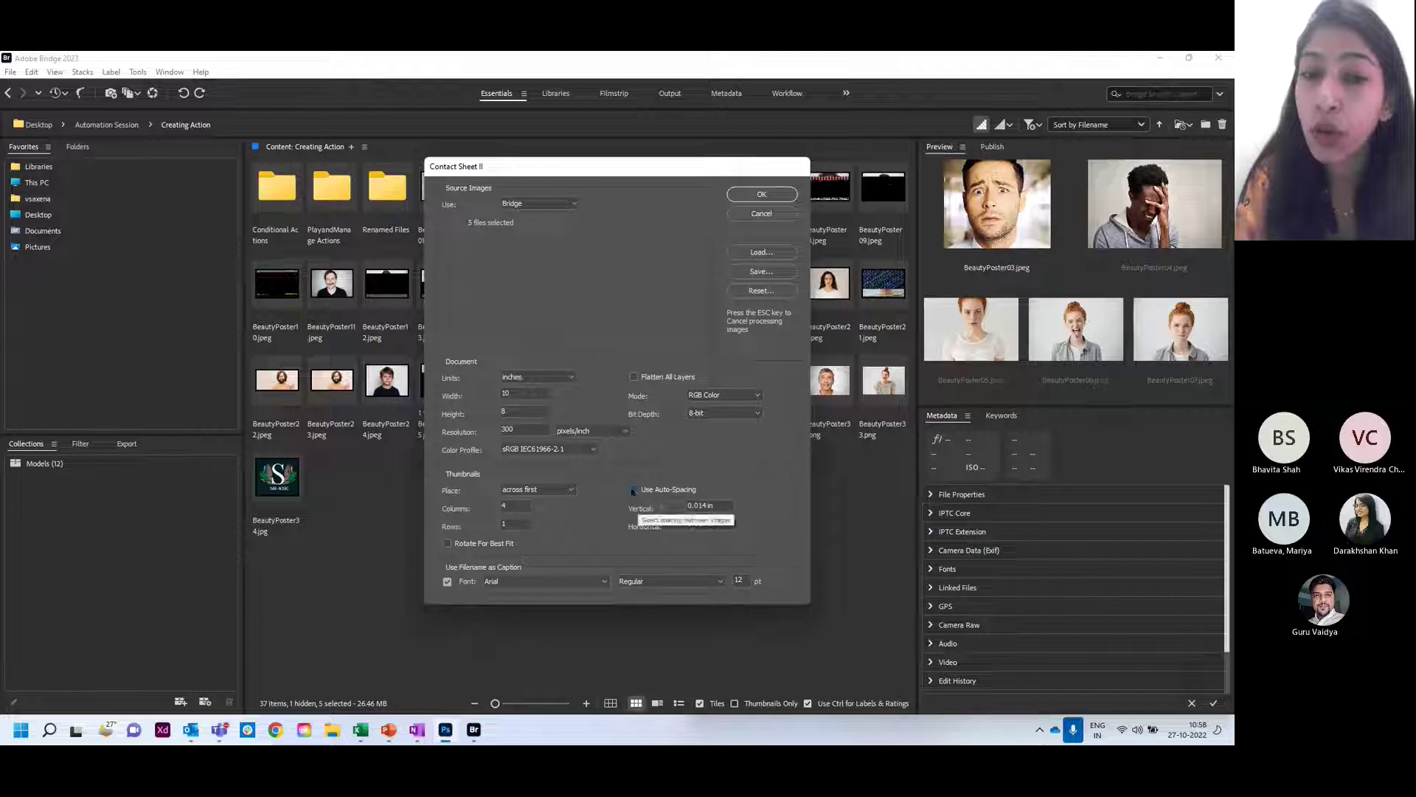
click(633, 490)
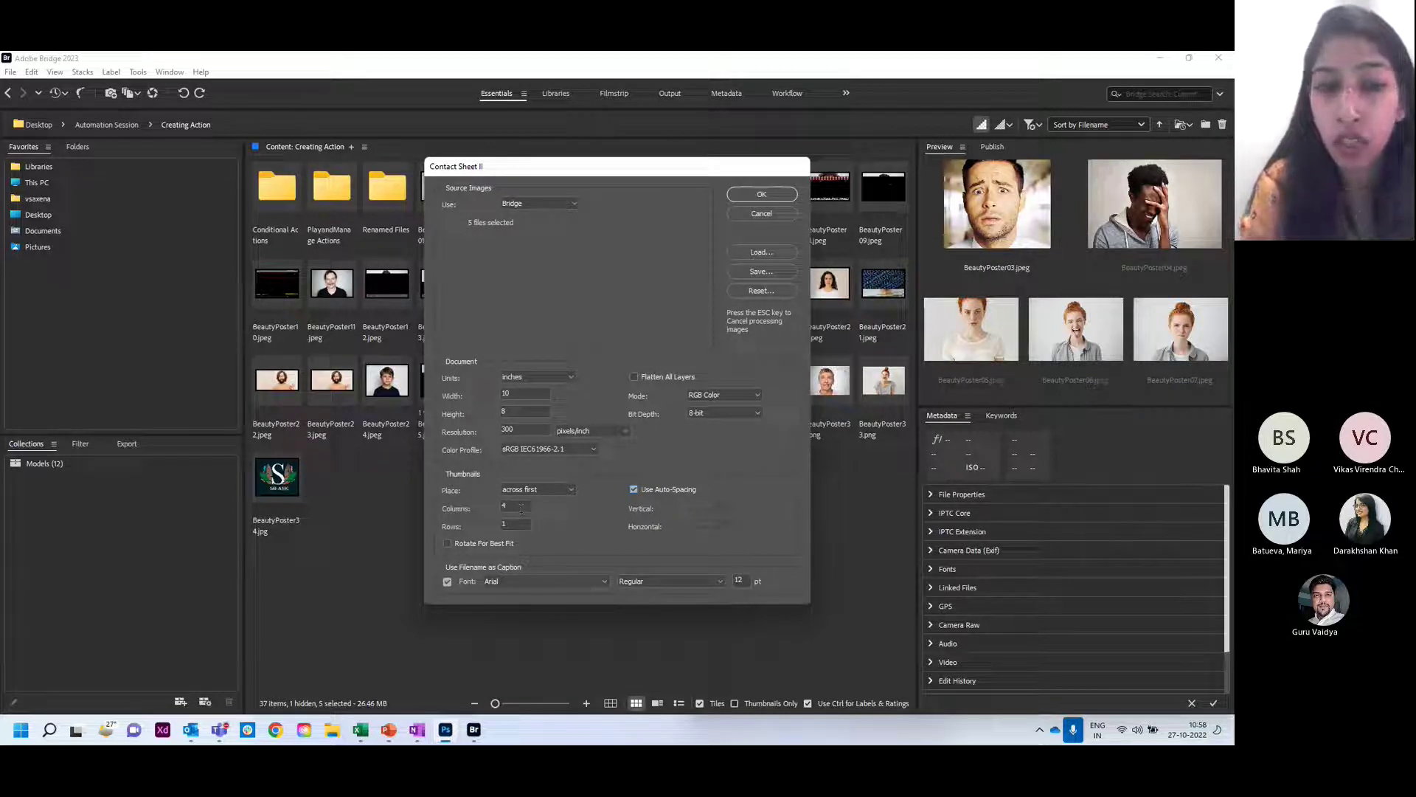
click(447, 544)
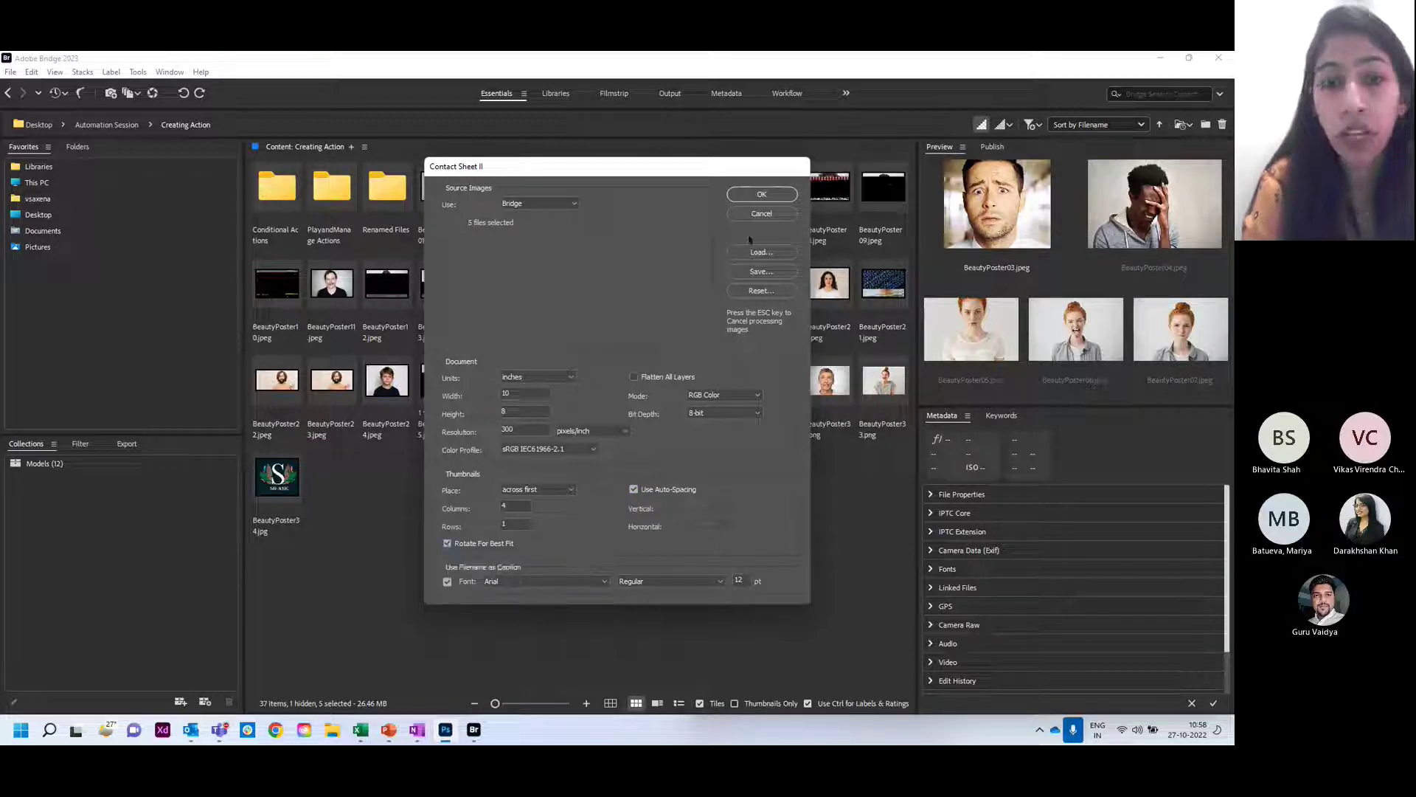
click(448, 543)
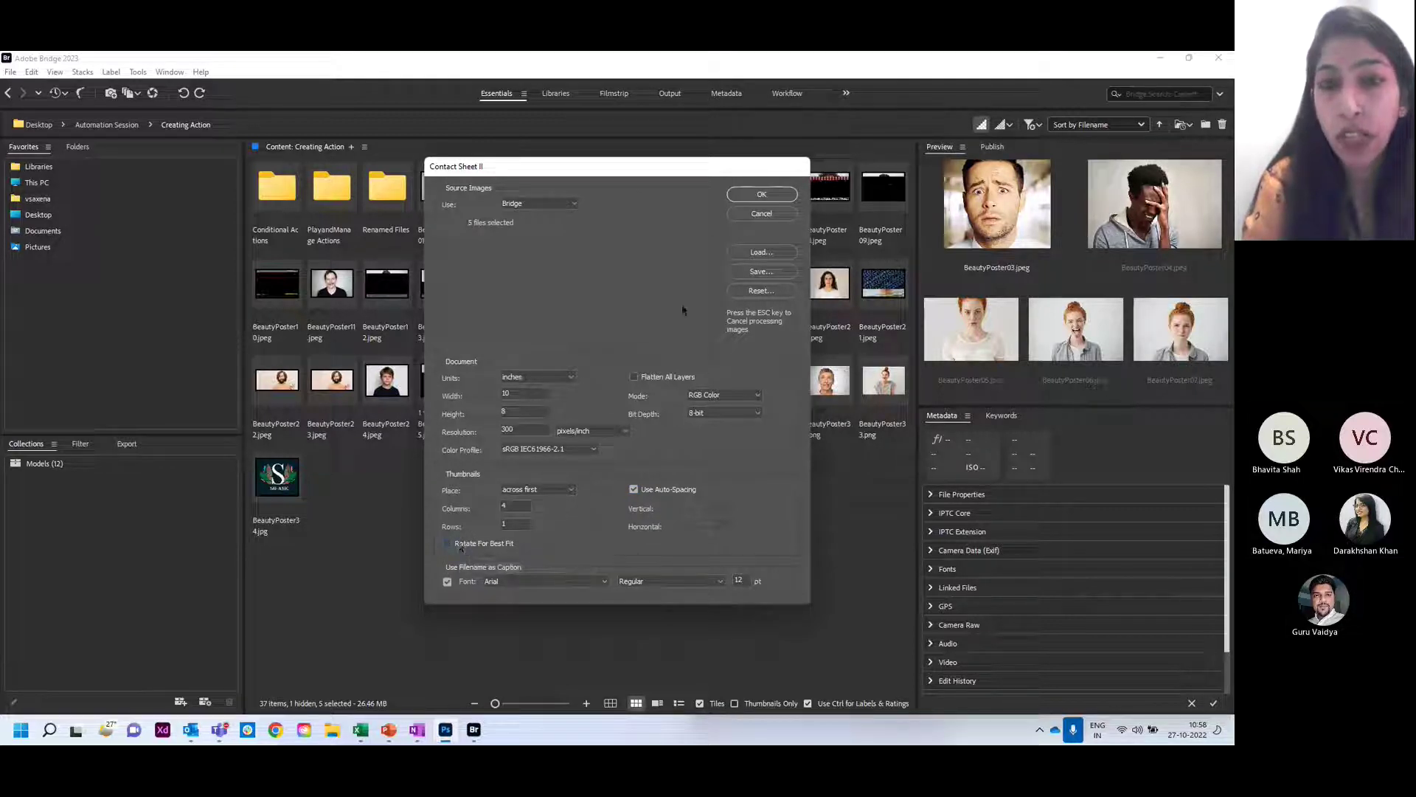
- Generate the contact sheet with the current settings and switch to Photoshop to view it
click(768, 197)
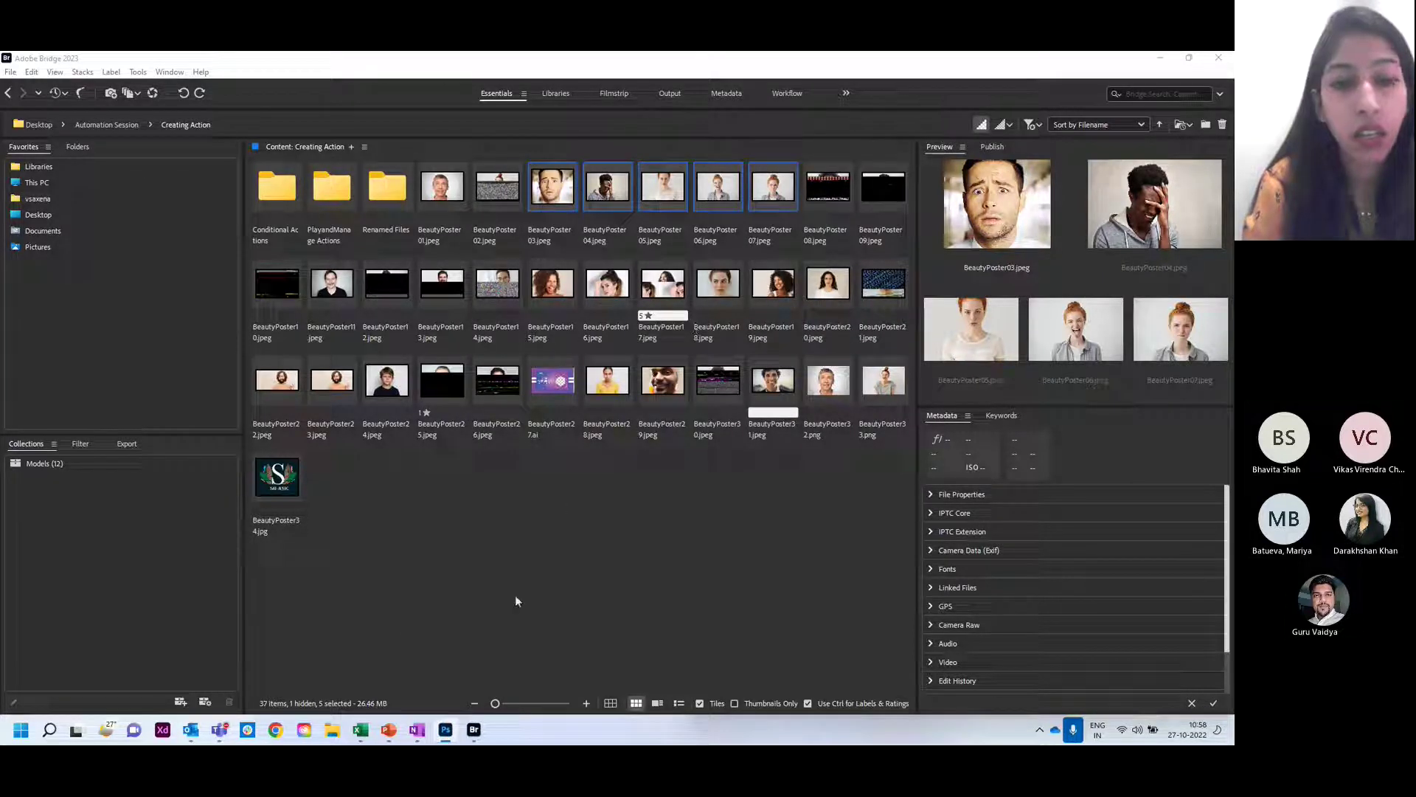
click(444, 738)
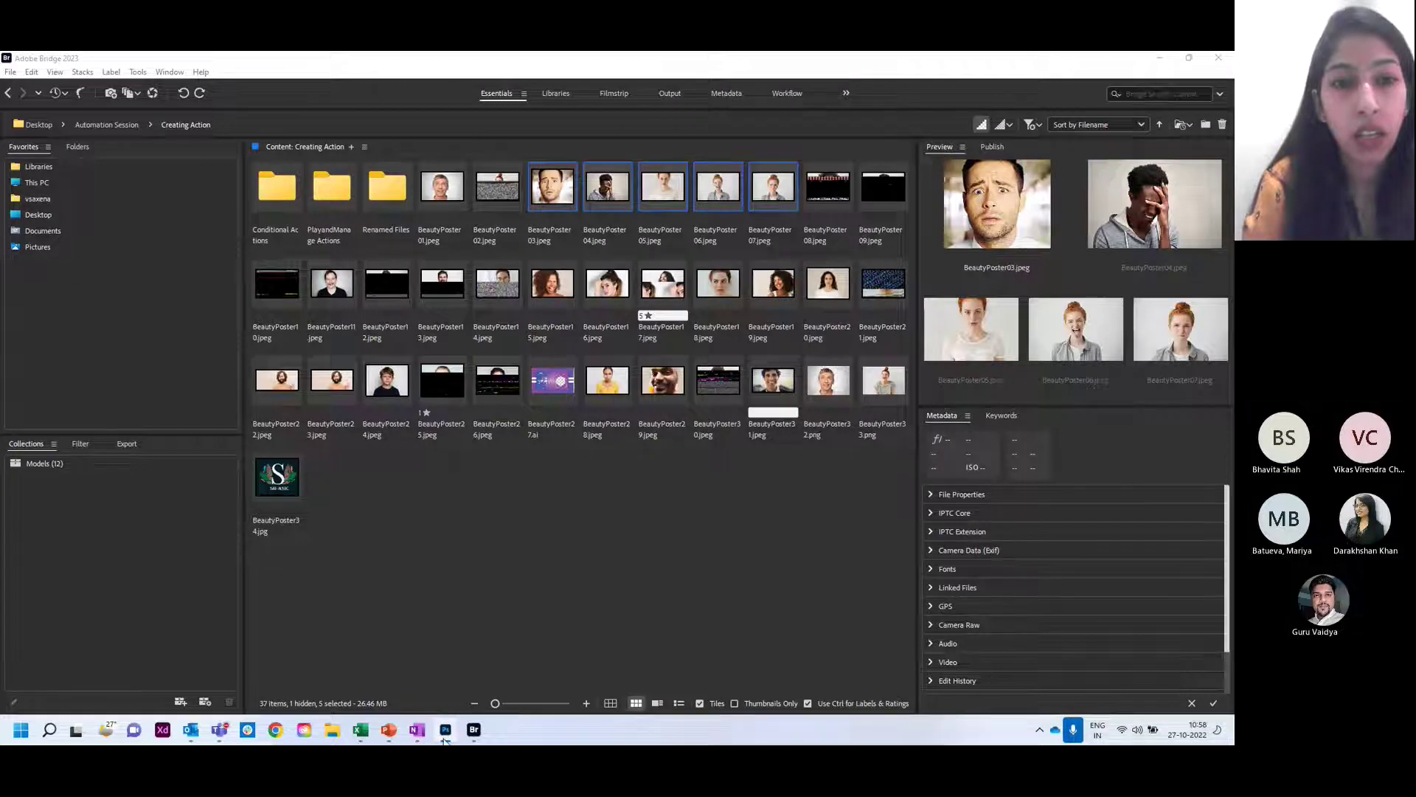
click(444, 734)
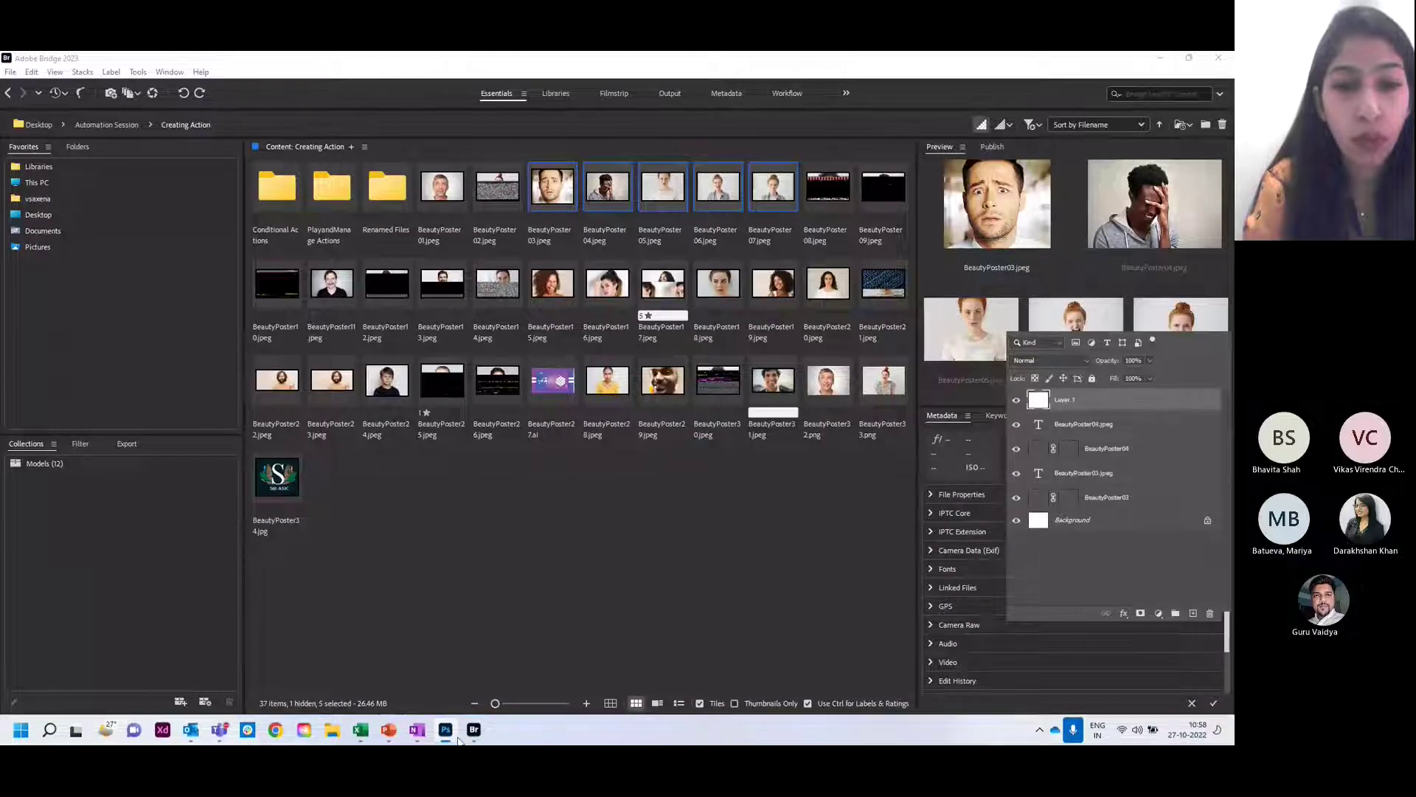
- Switch to Photoshop and examine both generated contact sheets, ContactSheet-001 and ContactSheet-002
mouse_move(476, 732)
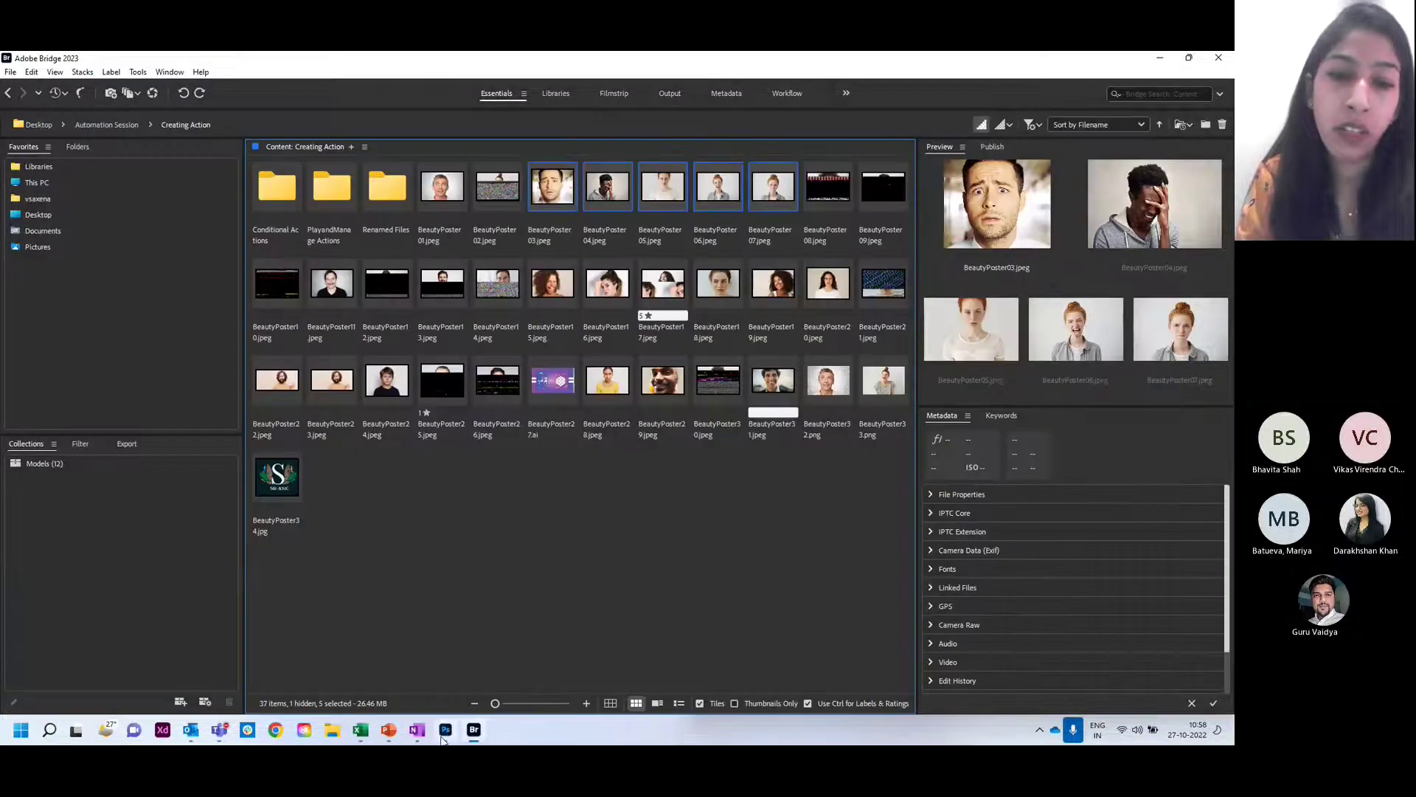
click(445, 730)
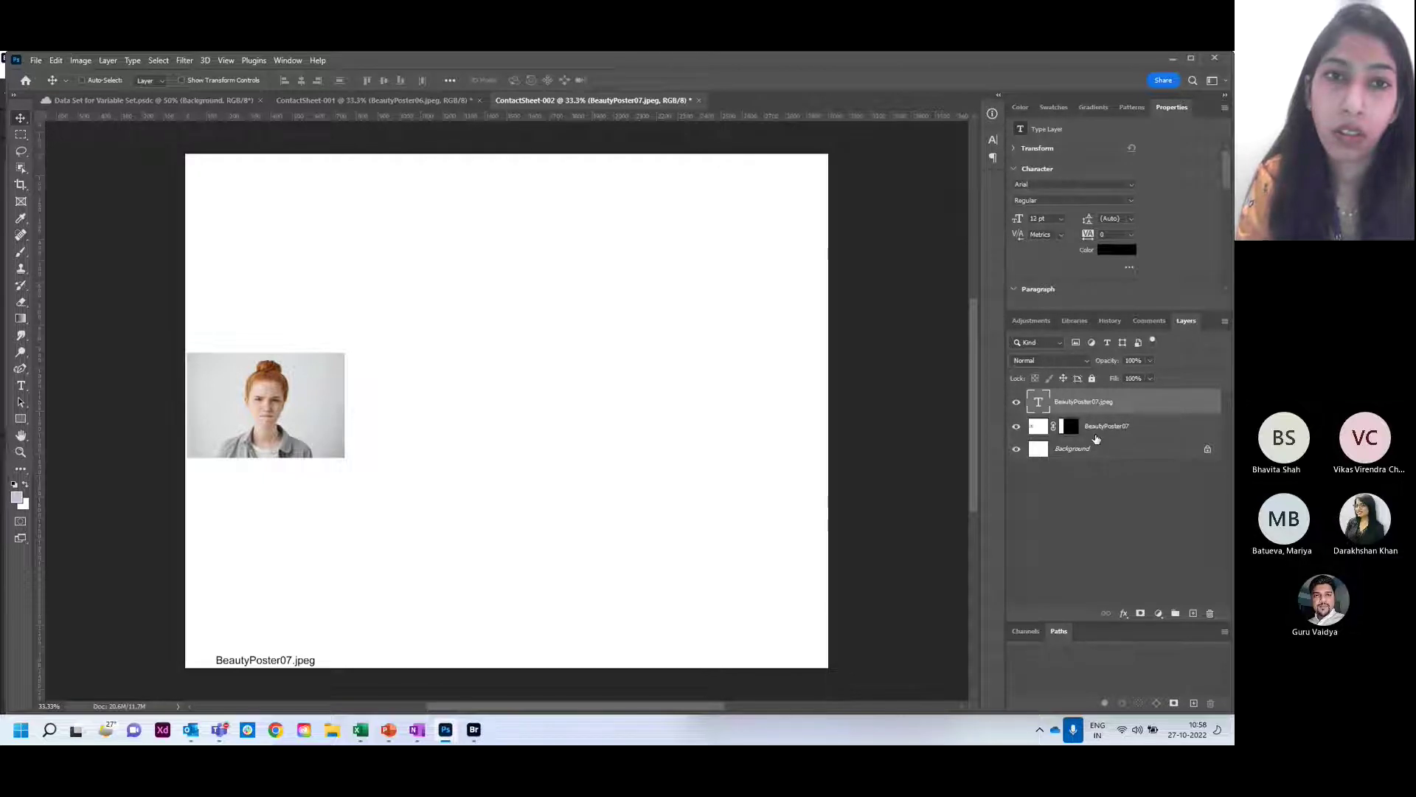
click(426, 100)
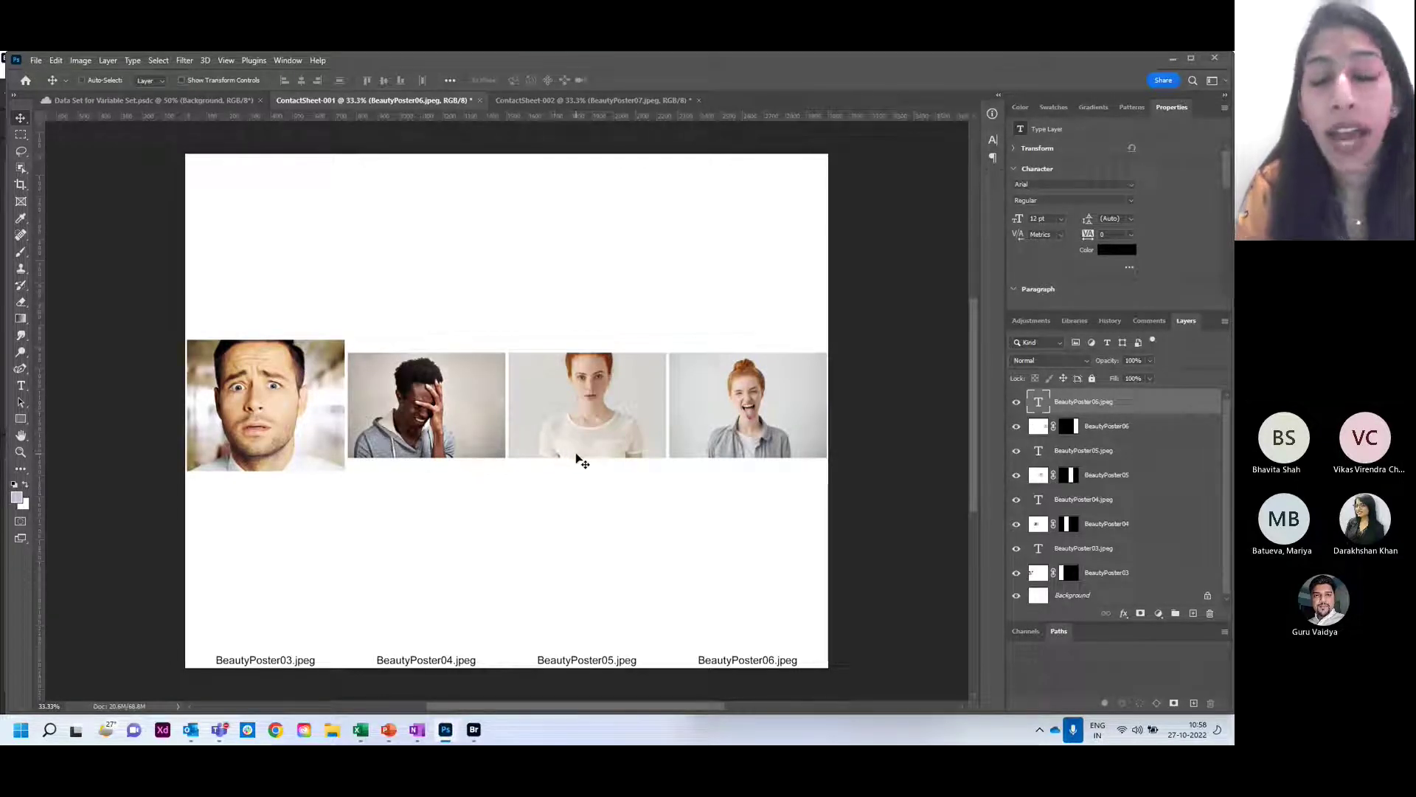
click(571, 103)
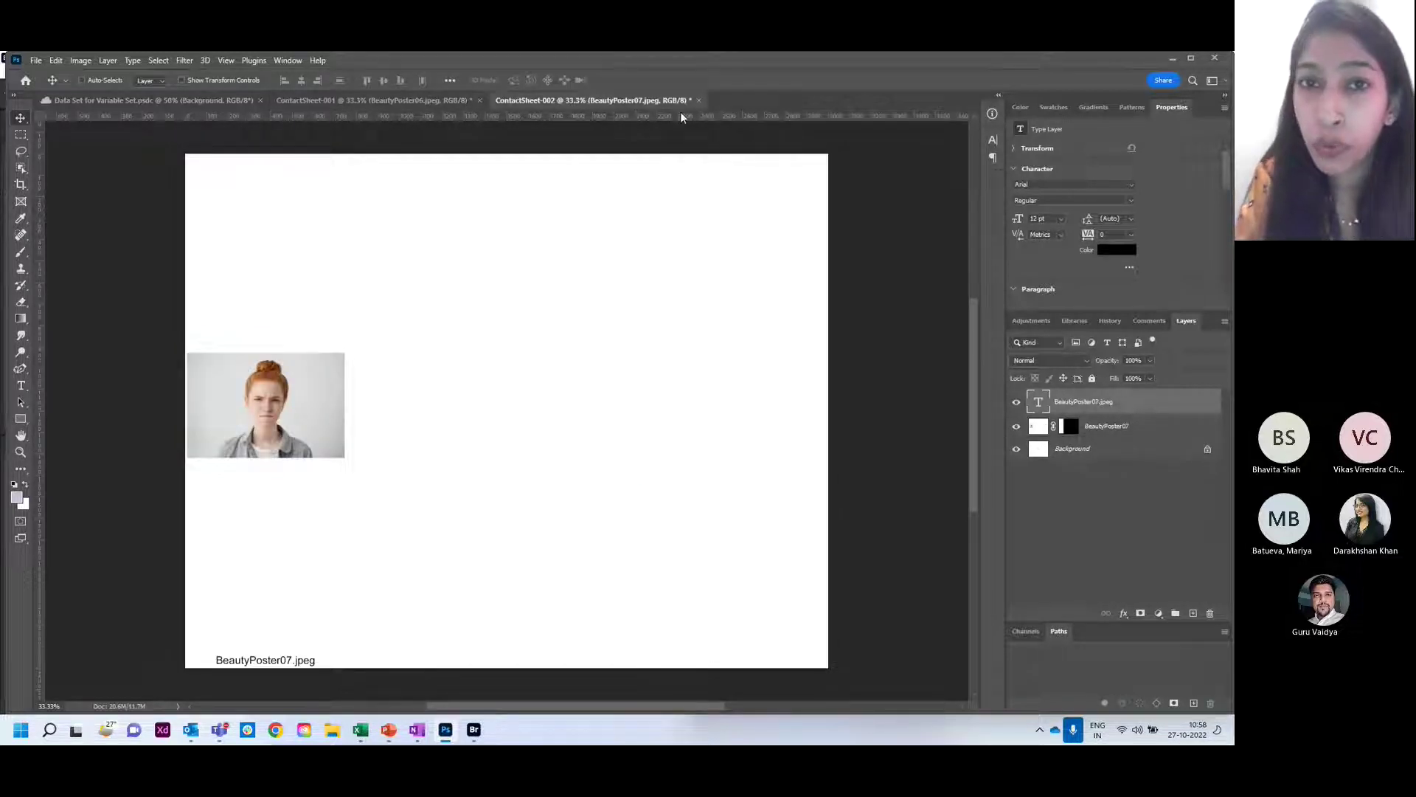
- Close ContactSheet-002 and ContactSheet-001 without saving them
click(699, 101)
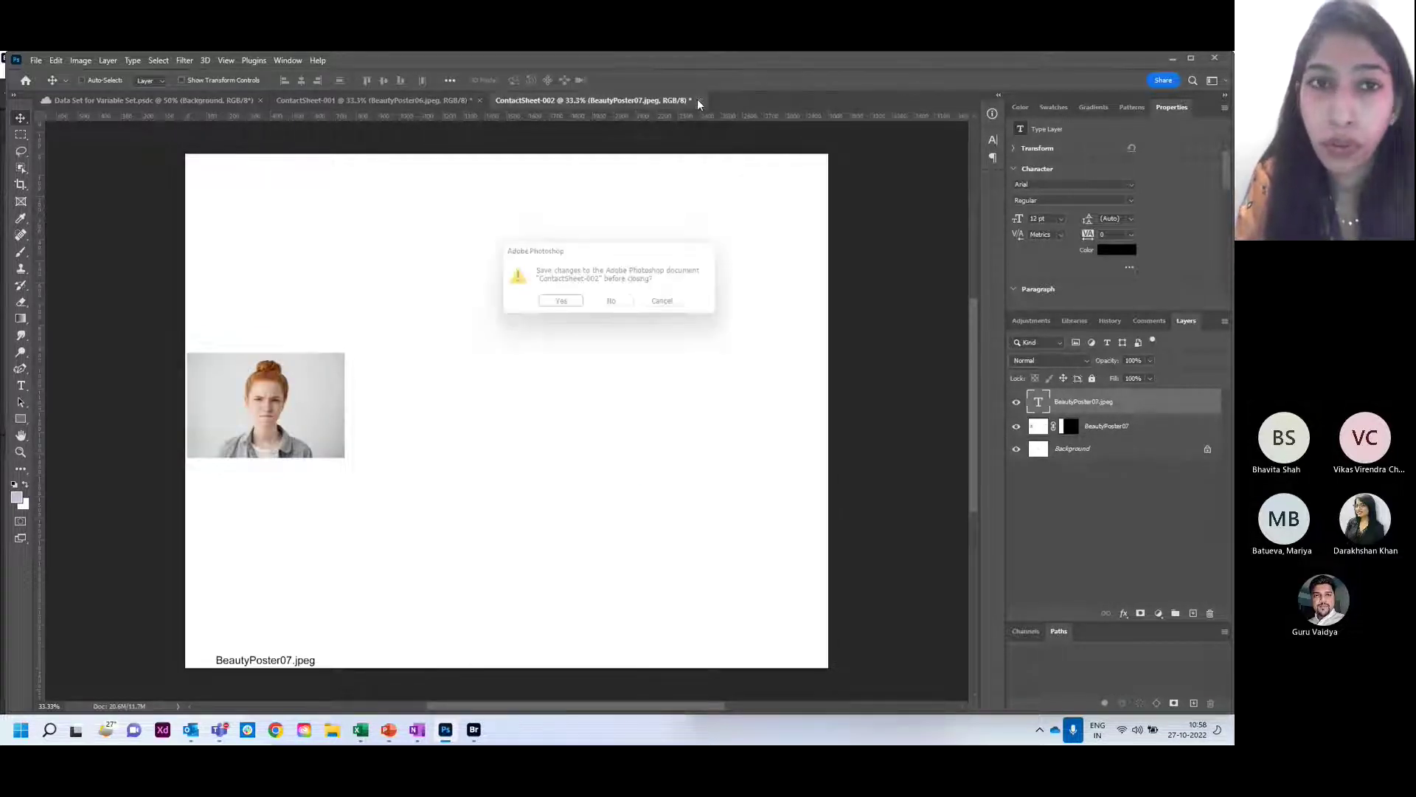
click(599, 308)
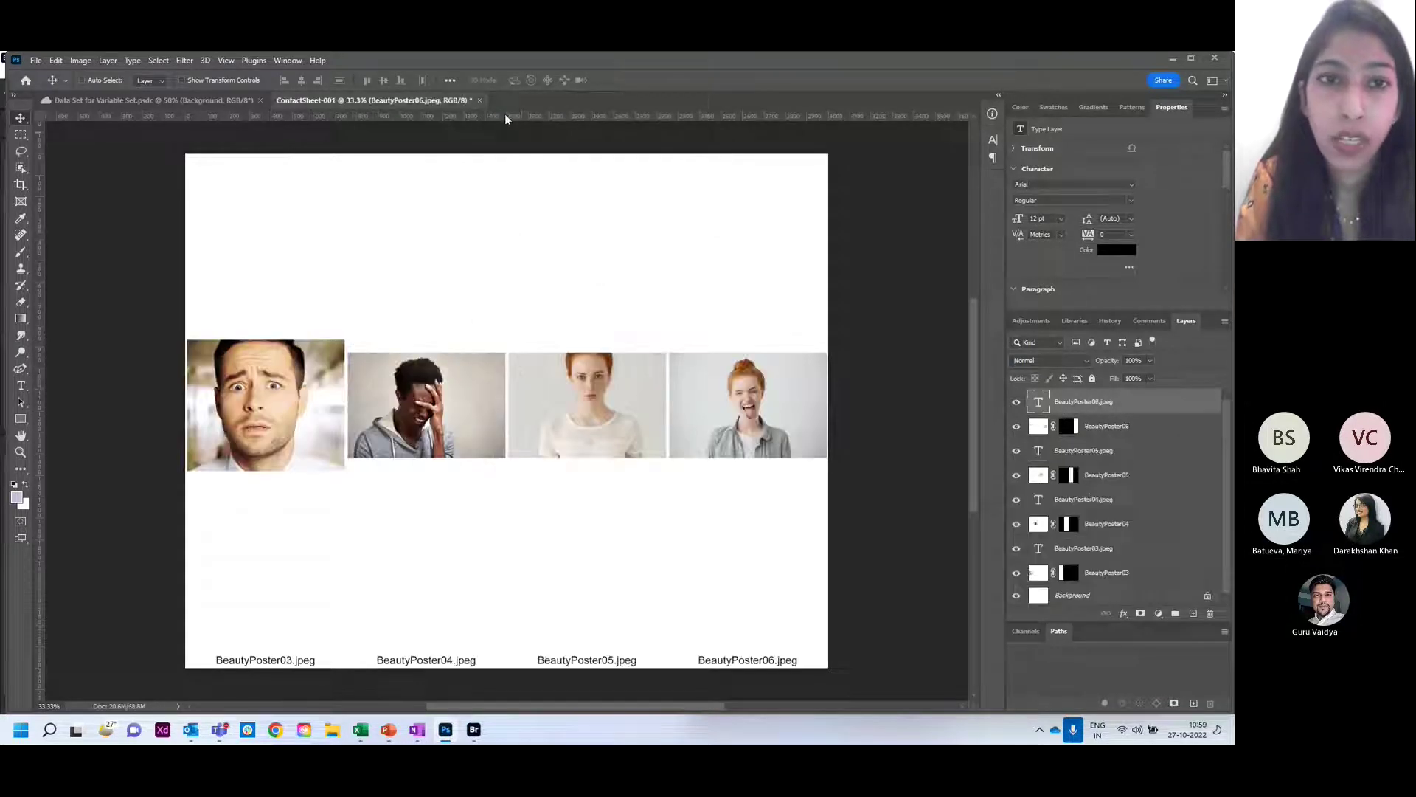
click(480, 100)
click(633, 309)
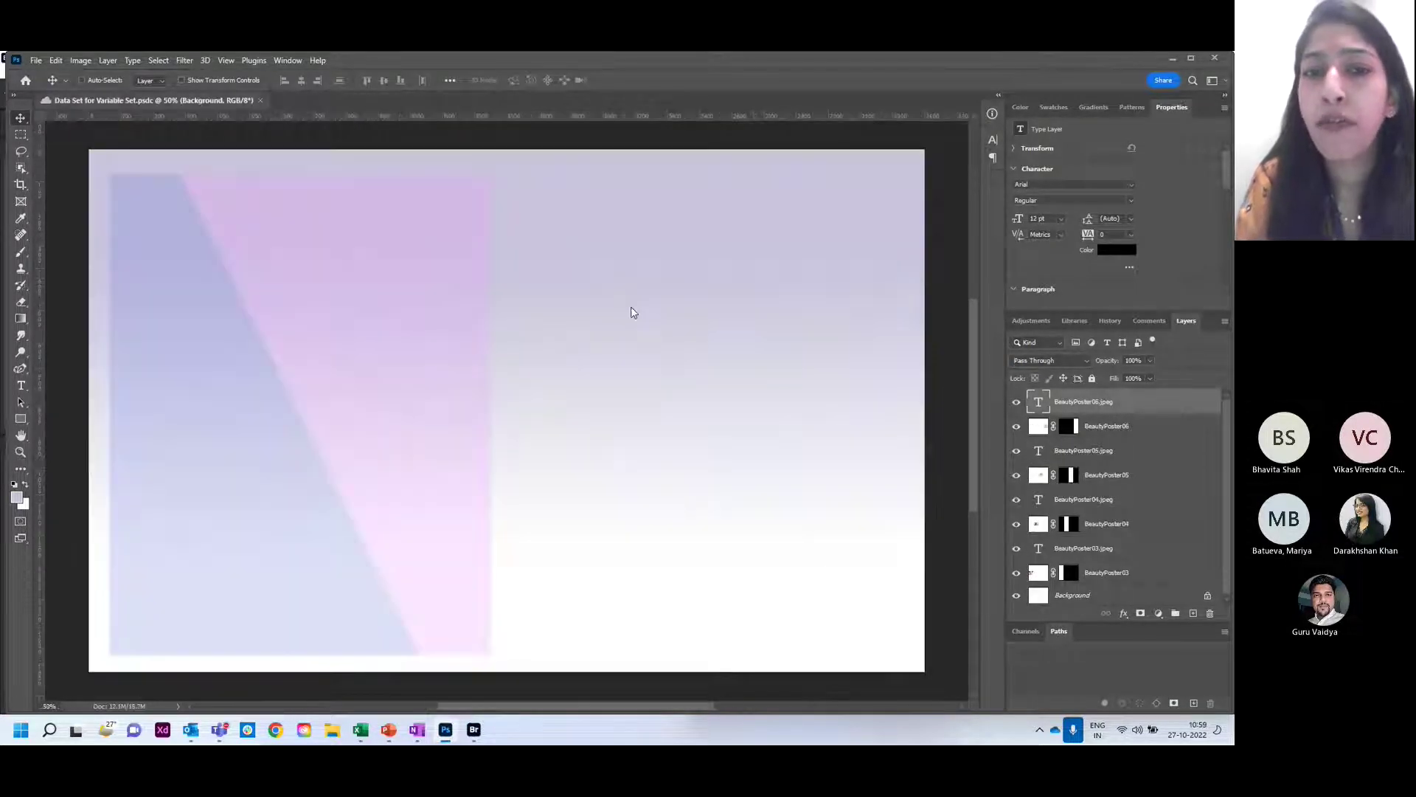
- Switch to Bridge, change to the Workflow workspace and show the tasks of the Custom Workflow preset
click(474, 729)
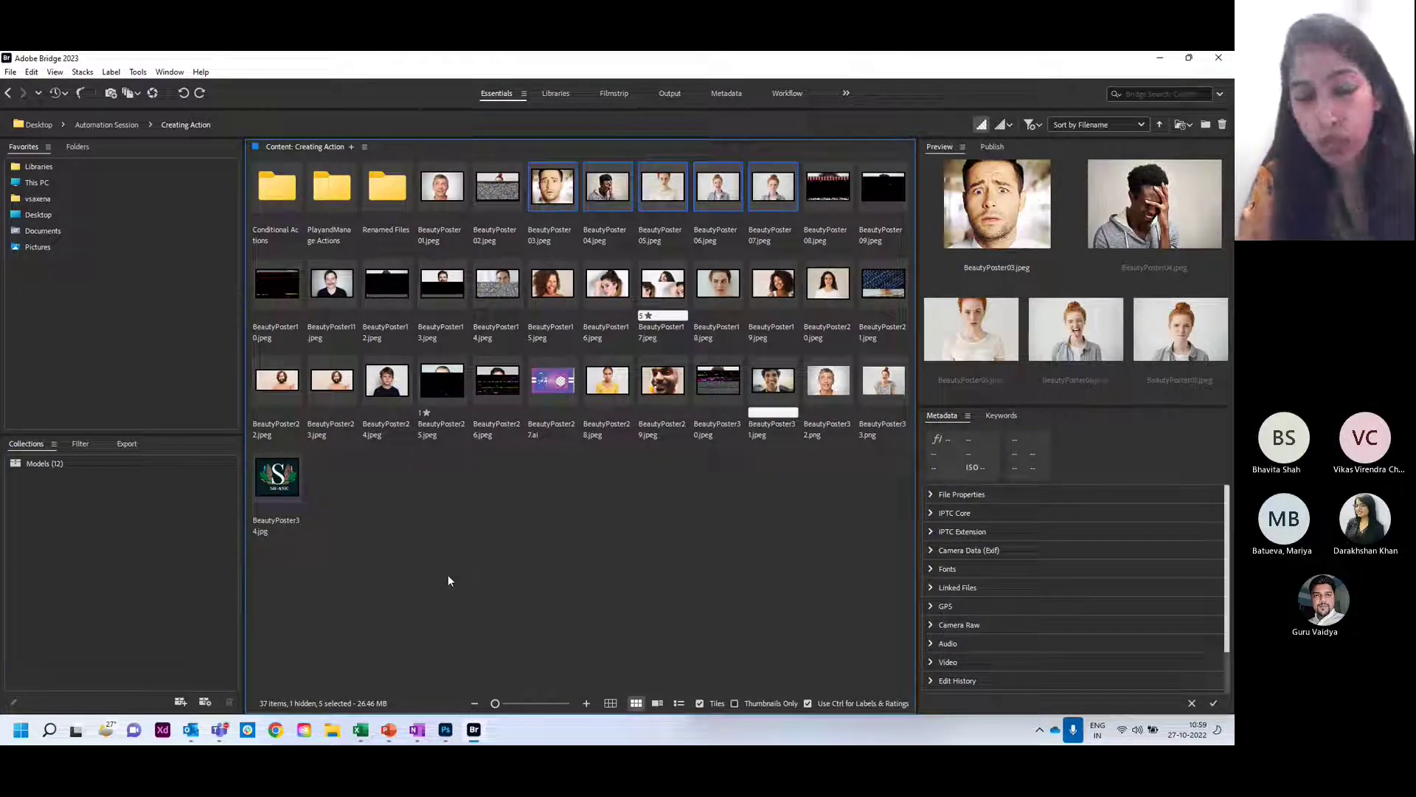
click(799, 92)
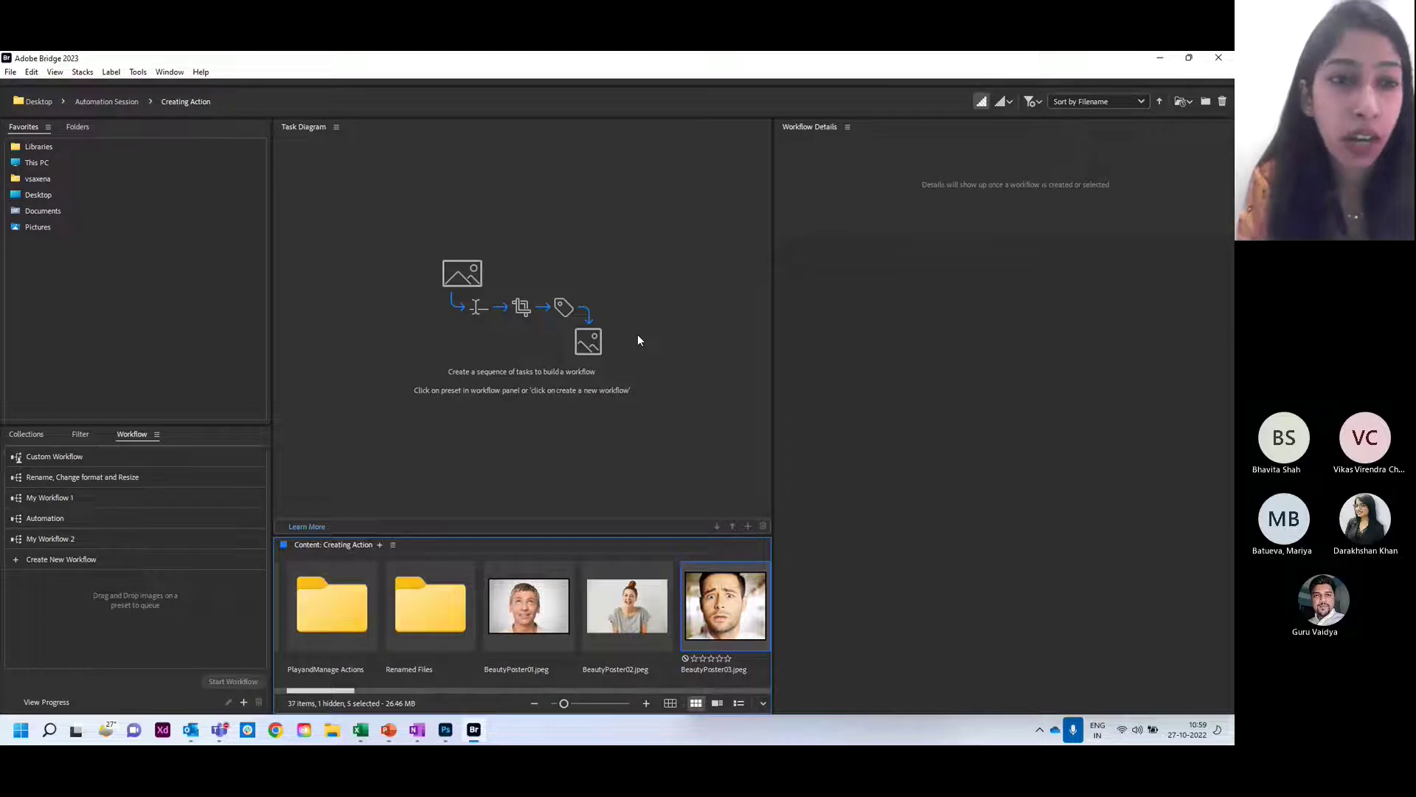
click(63, 458)
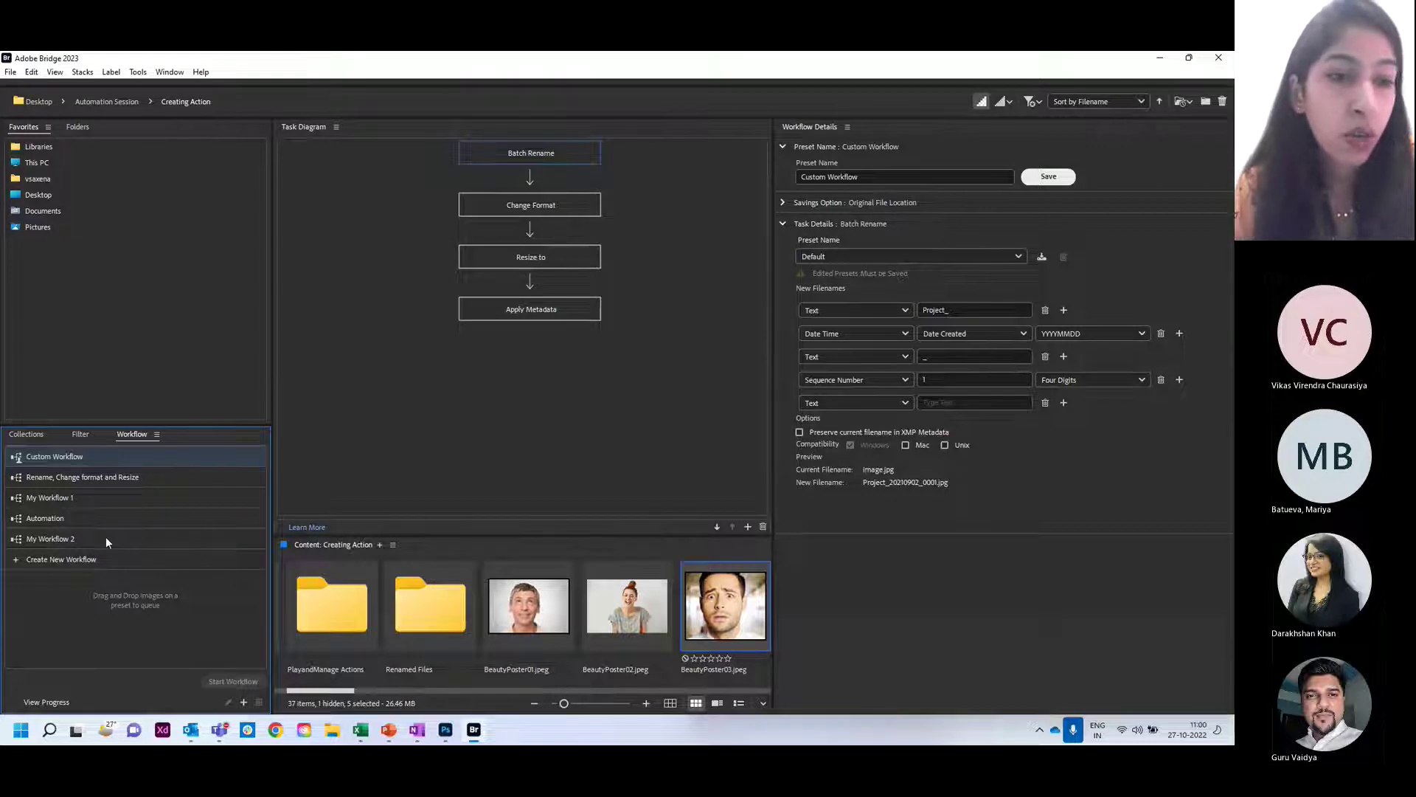
- Create a new workflow and add Batch Rename as its first task
click(89, 562)
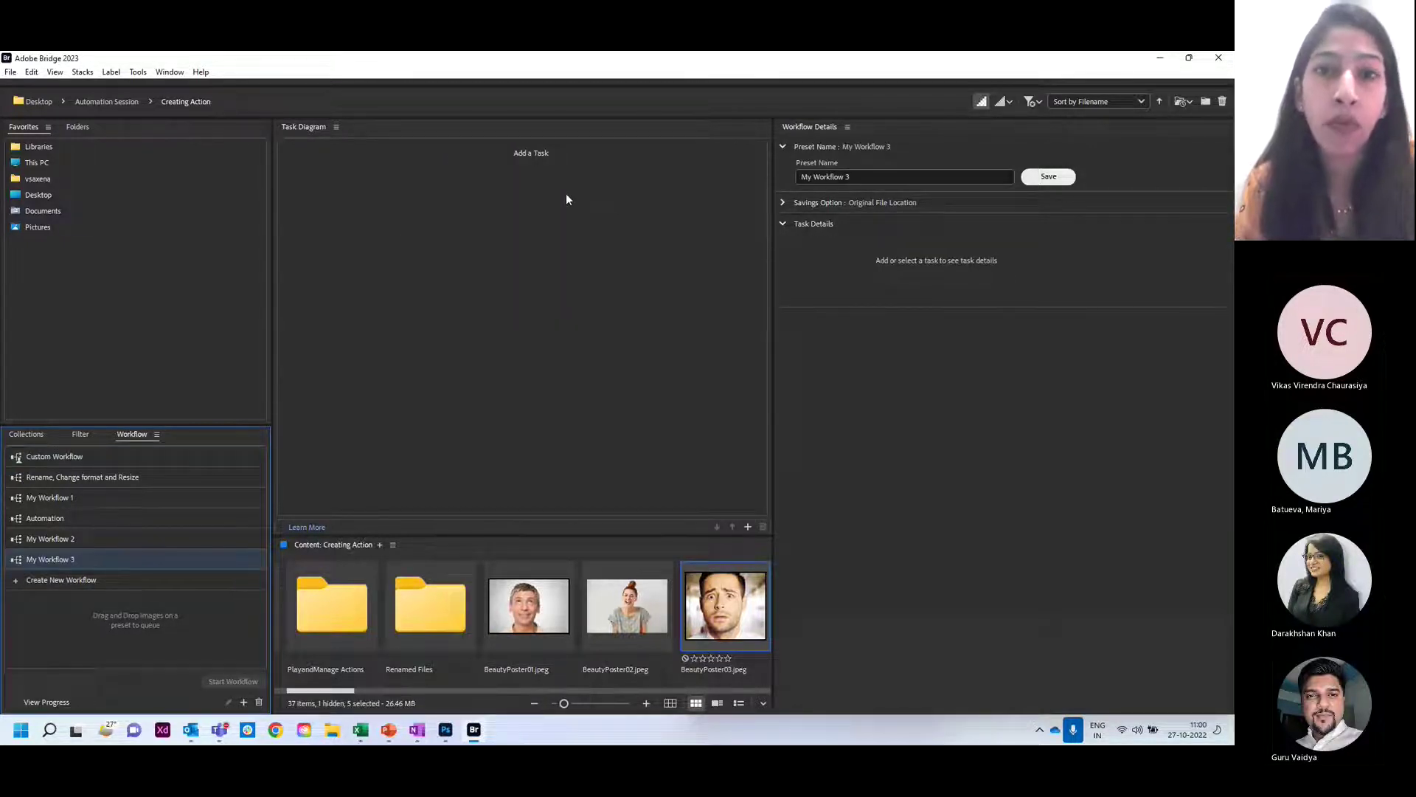
click(528, 154)
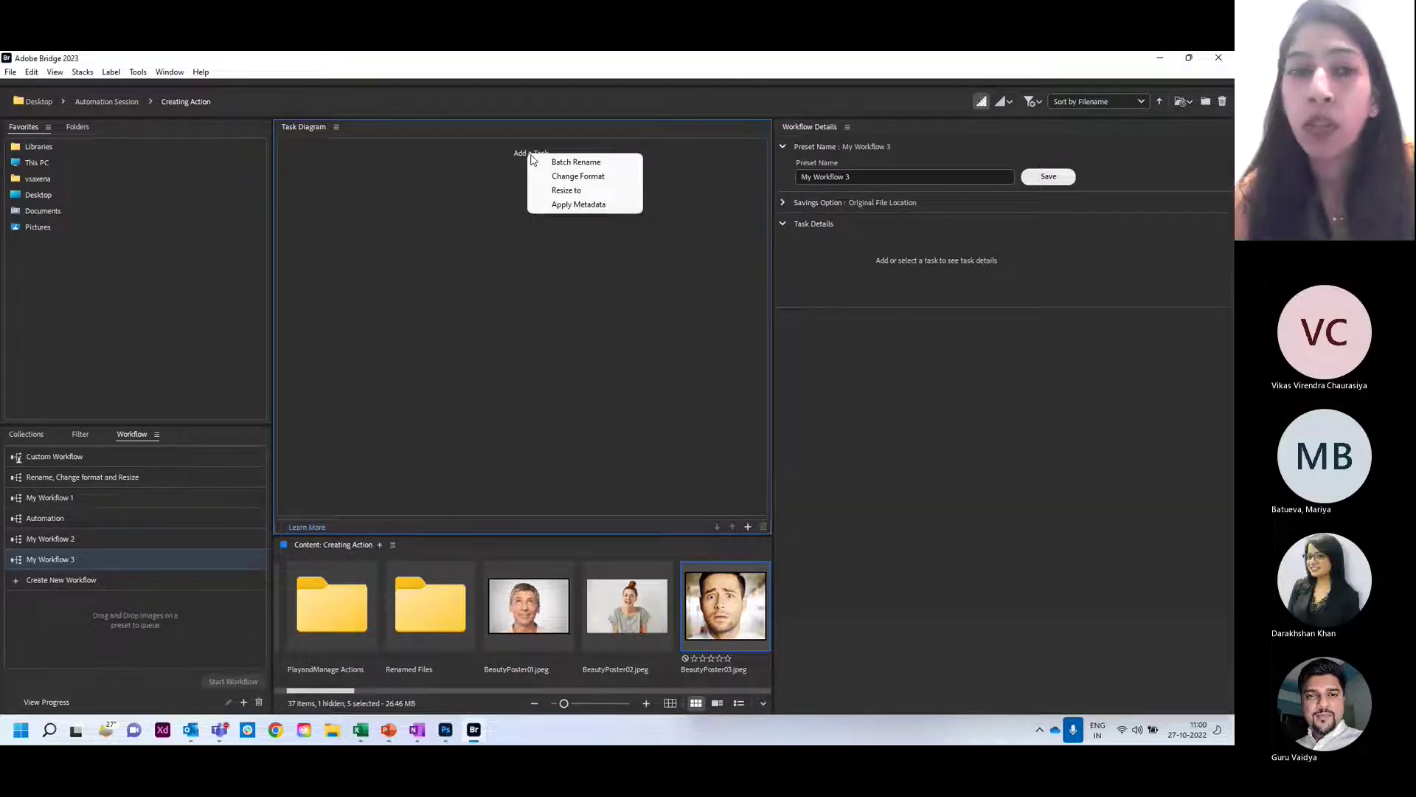
click(545, 163)
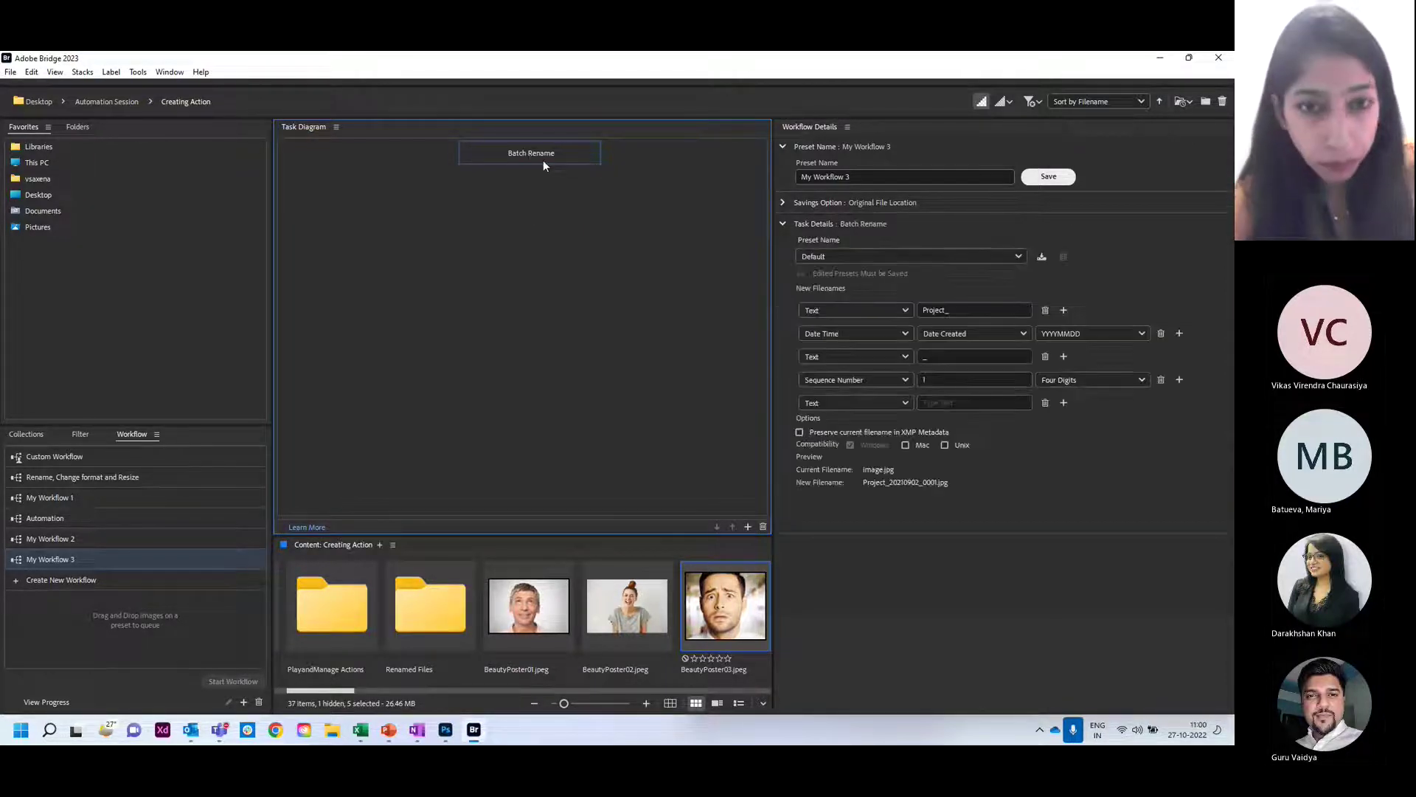
- Rename the new workflow preset to Automation1 and save it, without replacing the existing Automation preset
click(894, 177)
key(BackSpace)
key(BackSpace)
key(BackSpace)
key(BackSpace)
key(BackSpace)
key(BackSpace)
key(BackSpace)
key(BackSpace)
key(BackSpace)
key(BackSpace)
key(BackSpace)
key(BackSpace)
key(BackSpace)
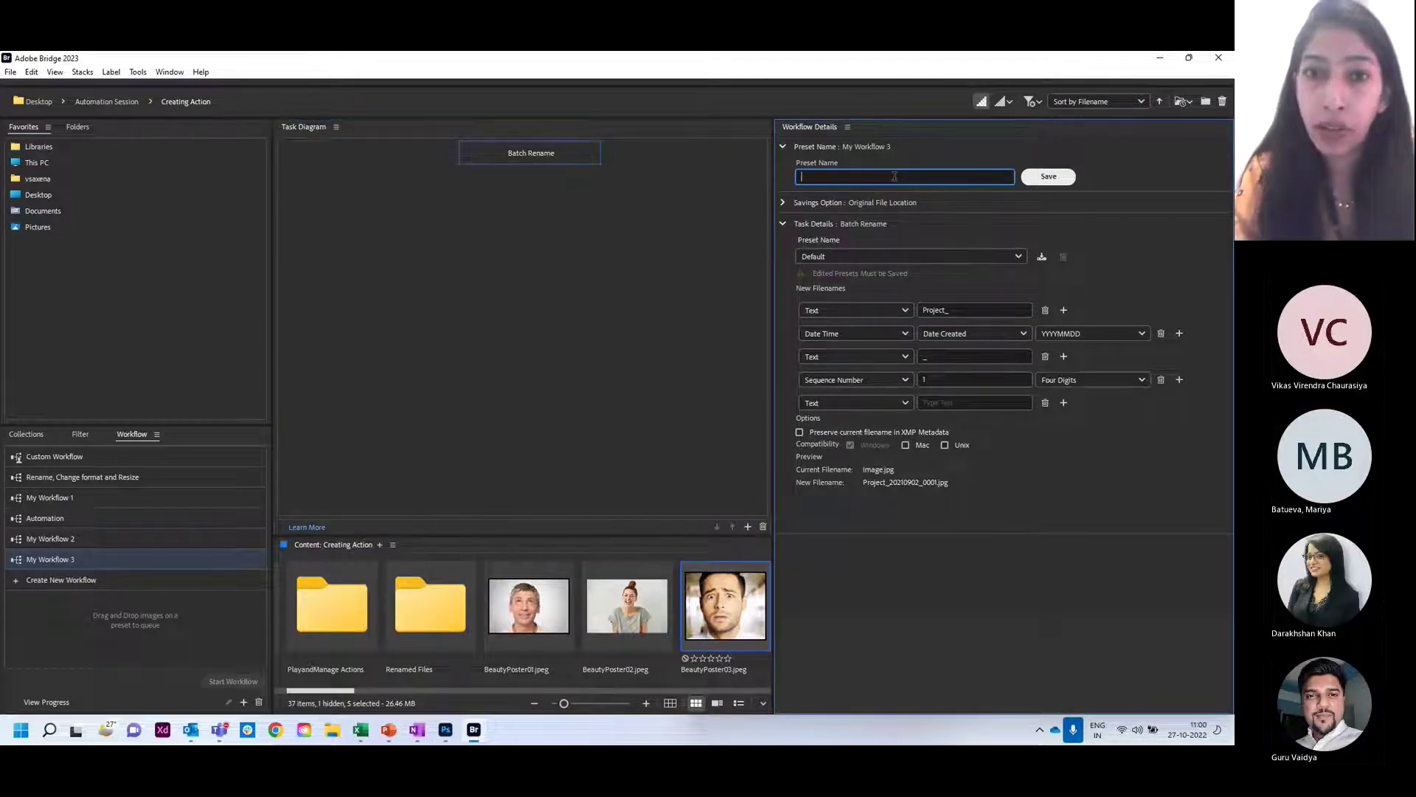
text(Automation)
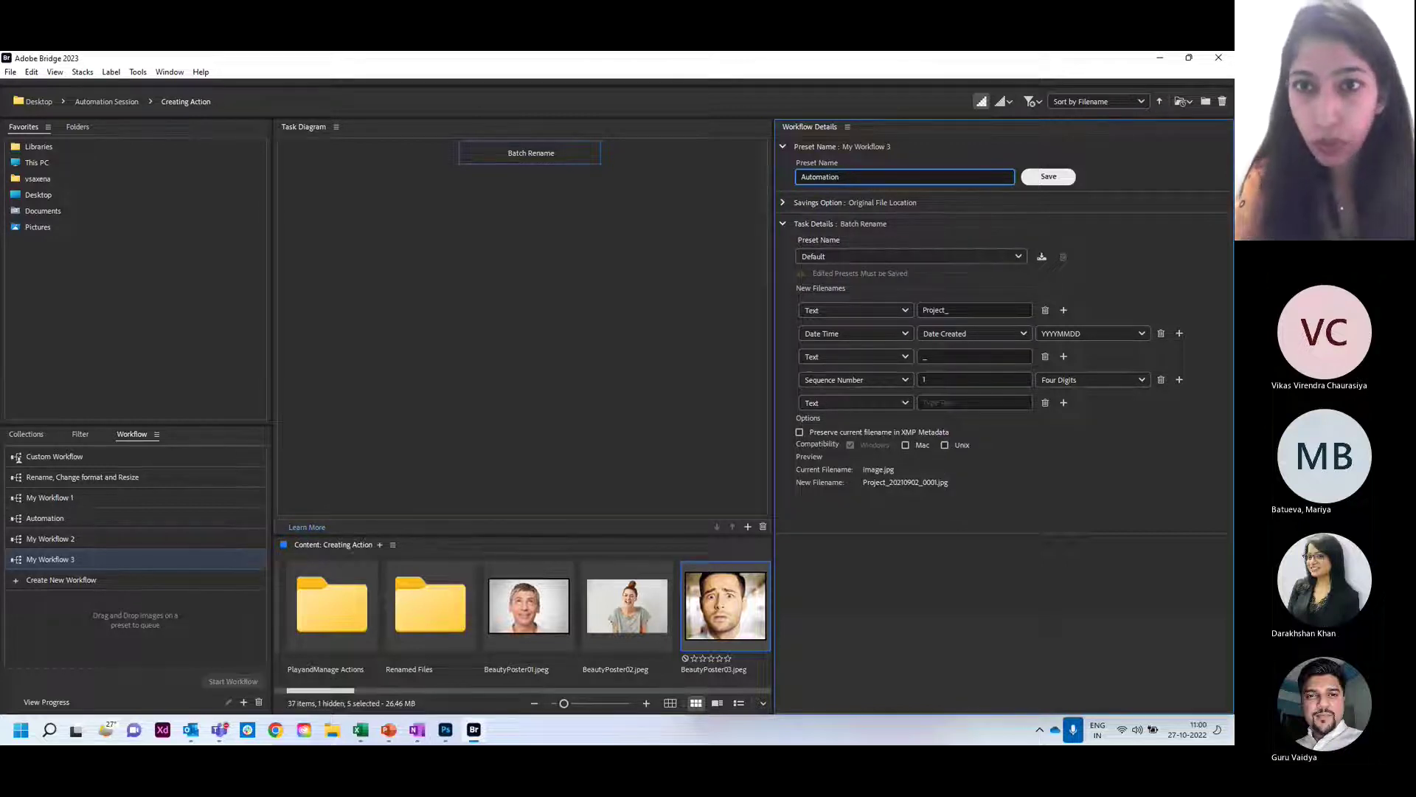
click(1046, 184)
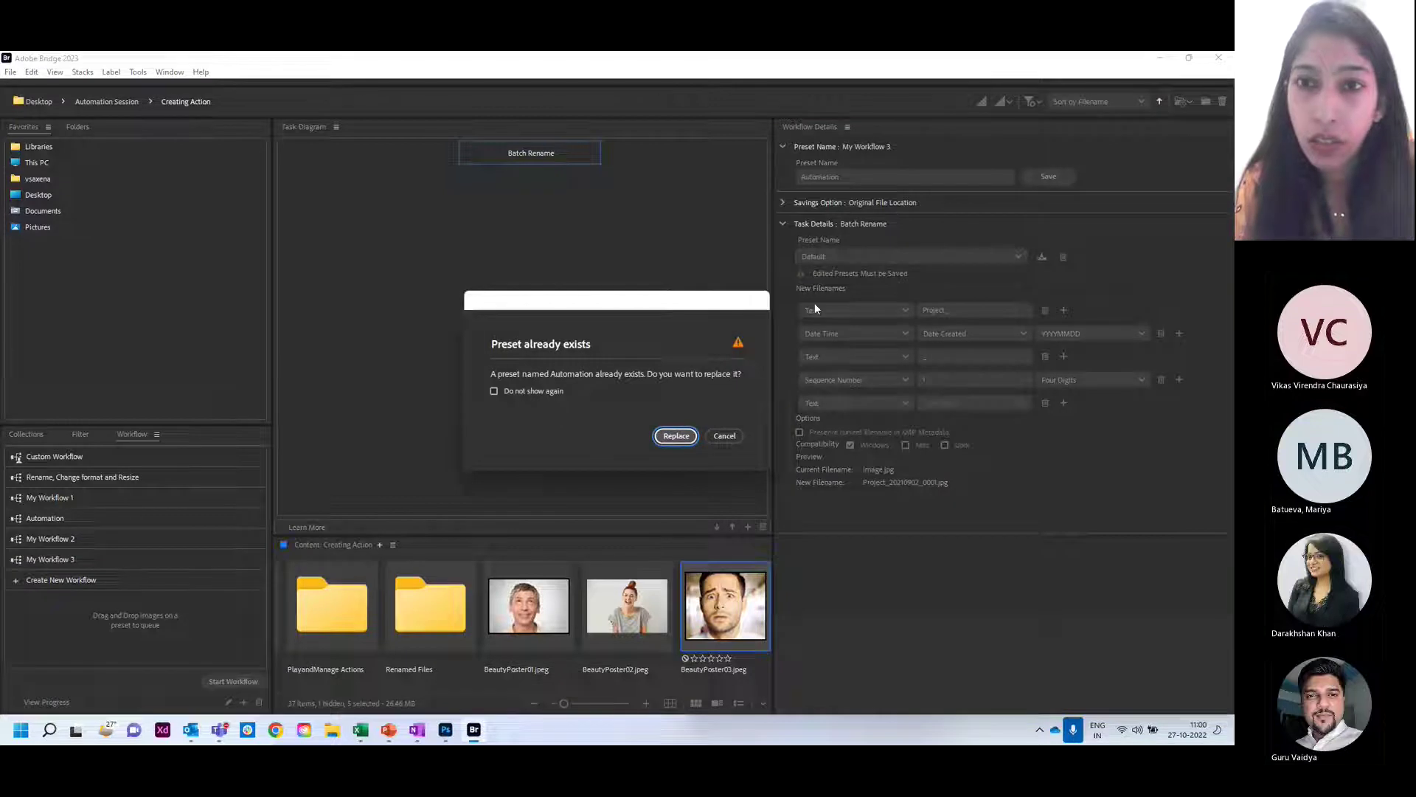
click(725, 436)
click(846, 176)
text(1)
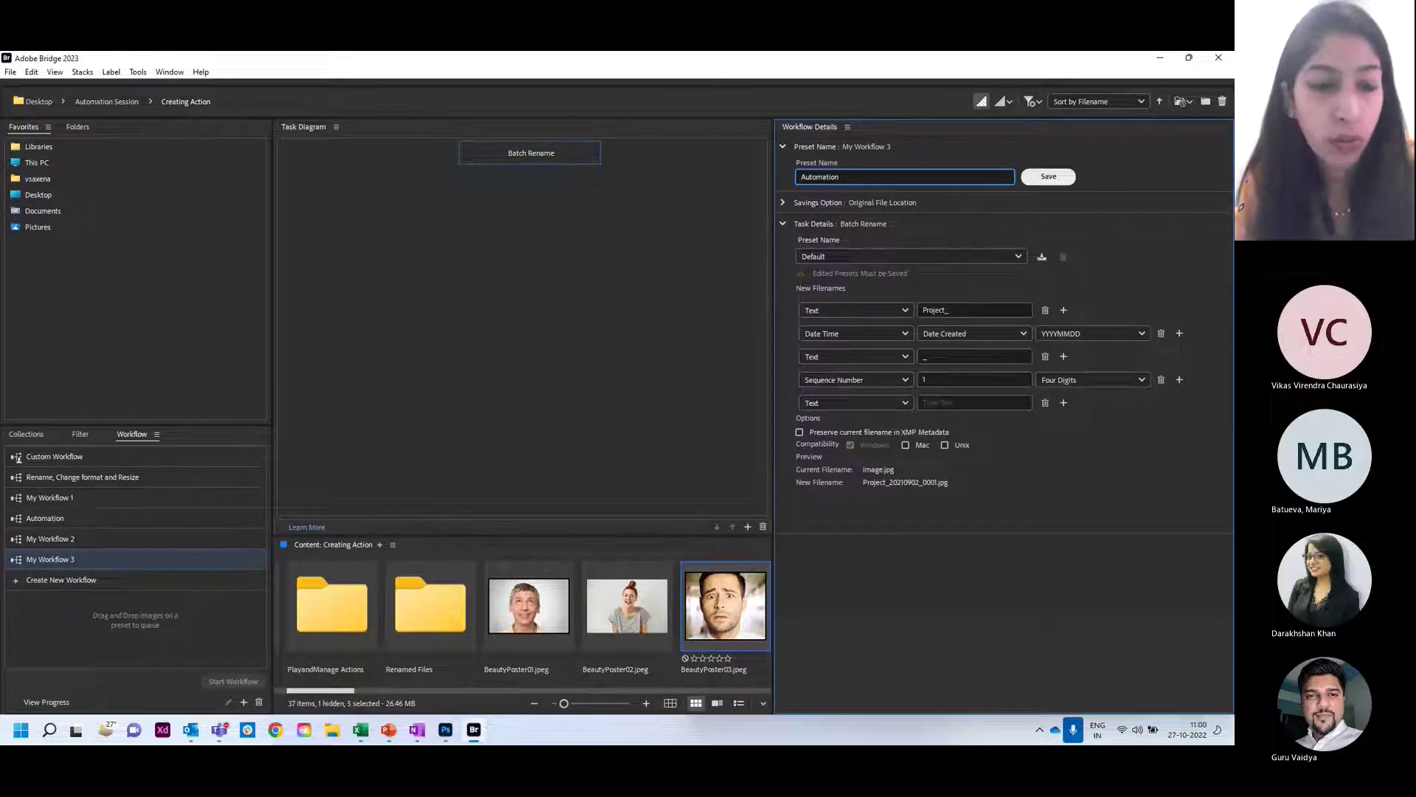
click(1042, 183)
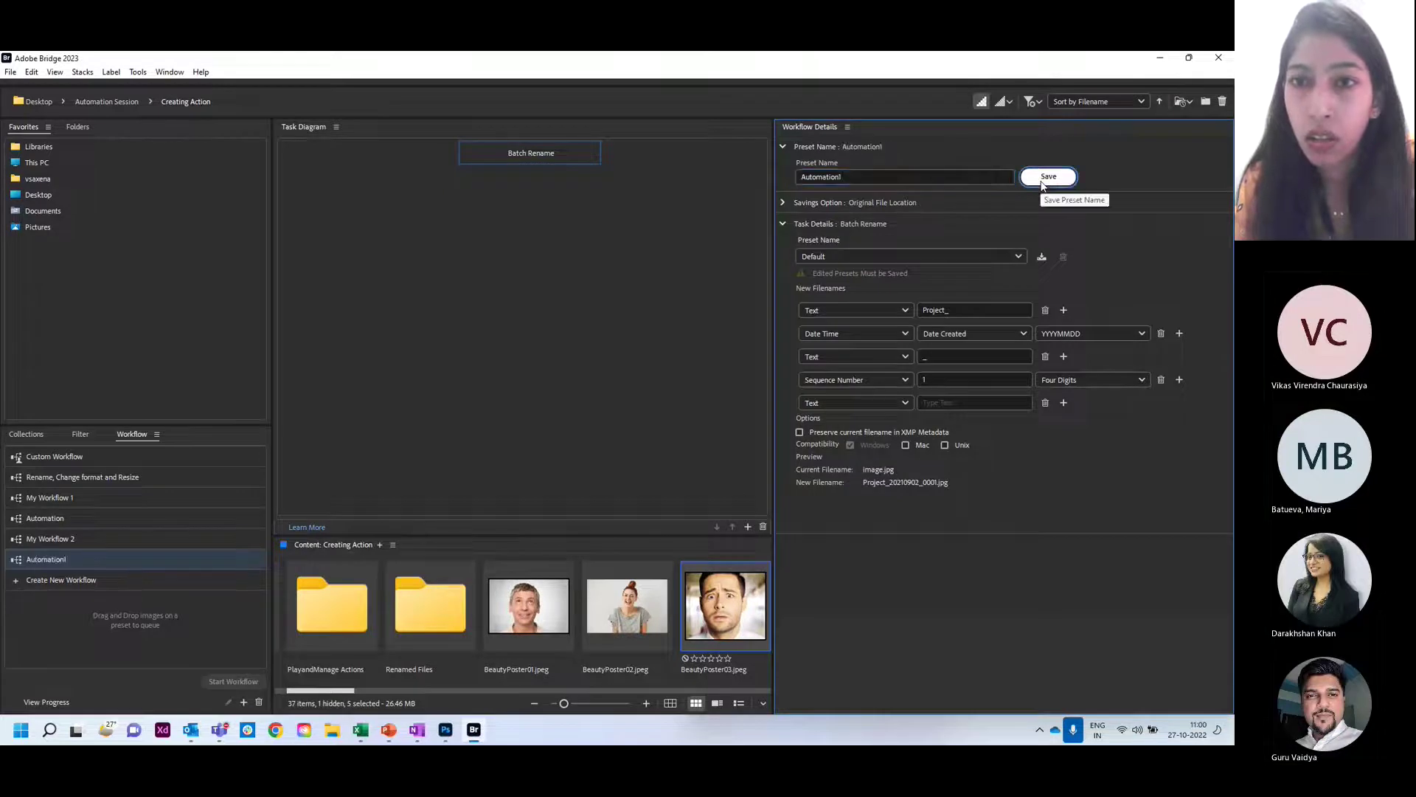
- Examine the workflow's saving options, including the save location and file conflict choices, leaving them as they are
click(782, 206)
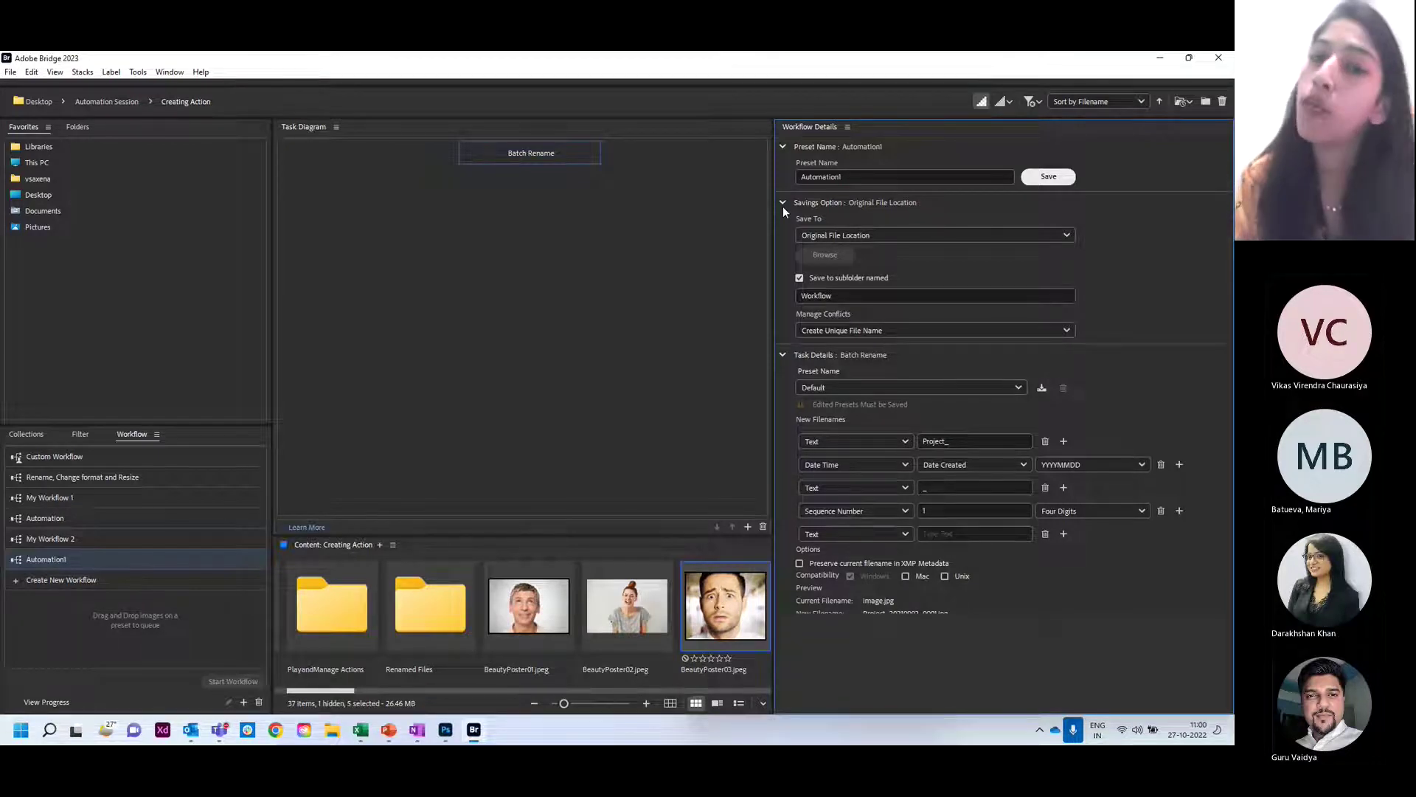
click(839, 237)
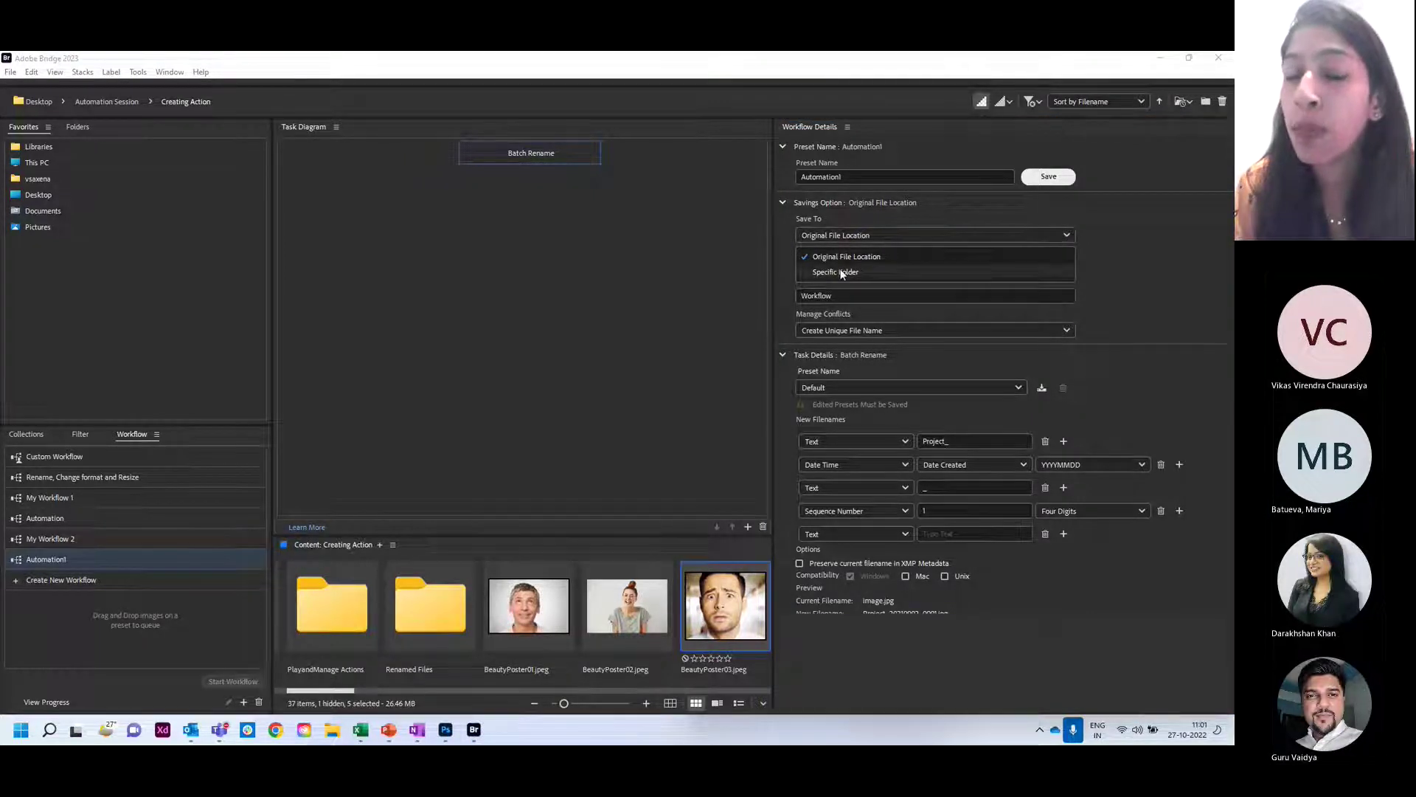
click(1136, 264)
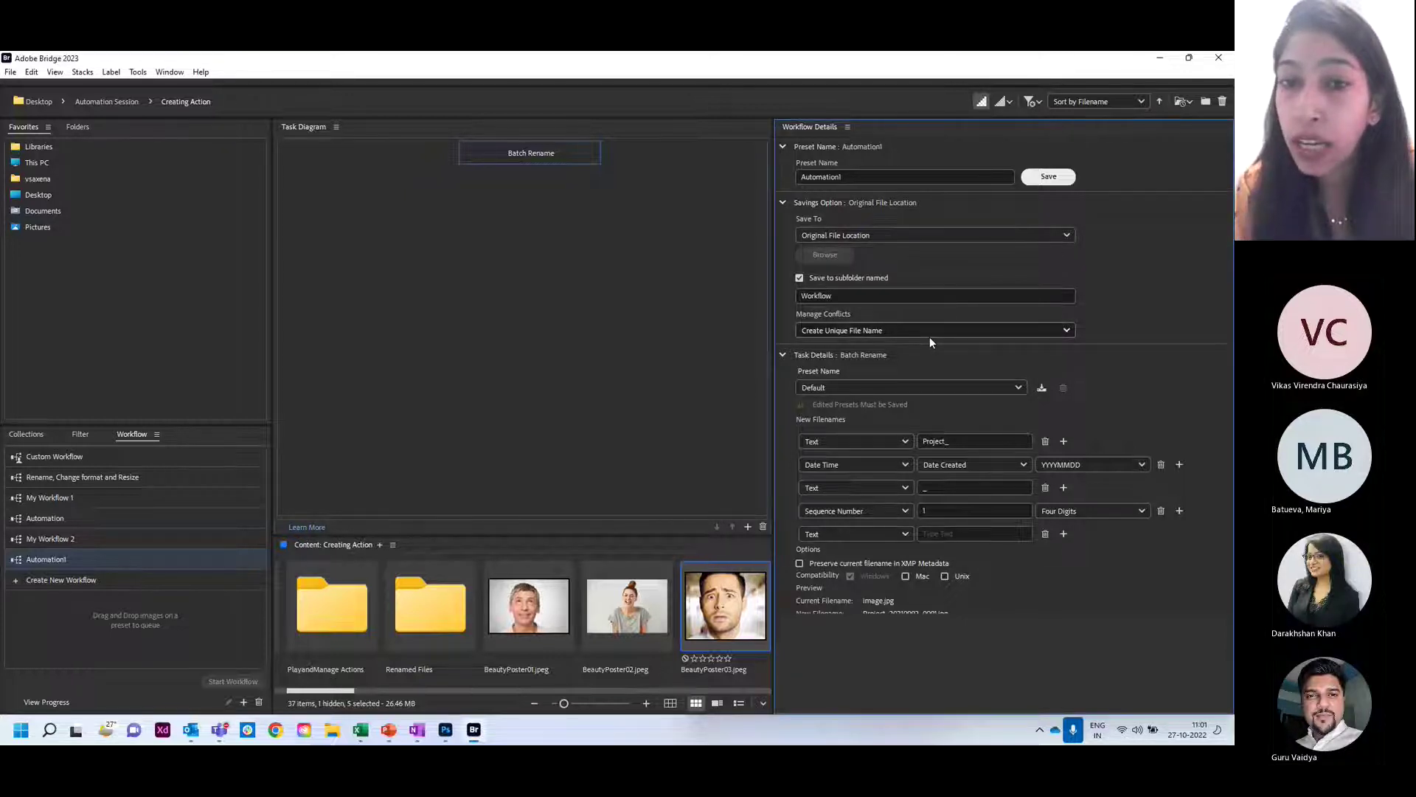
click(850, 332)
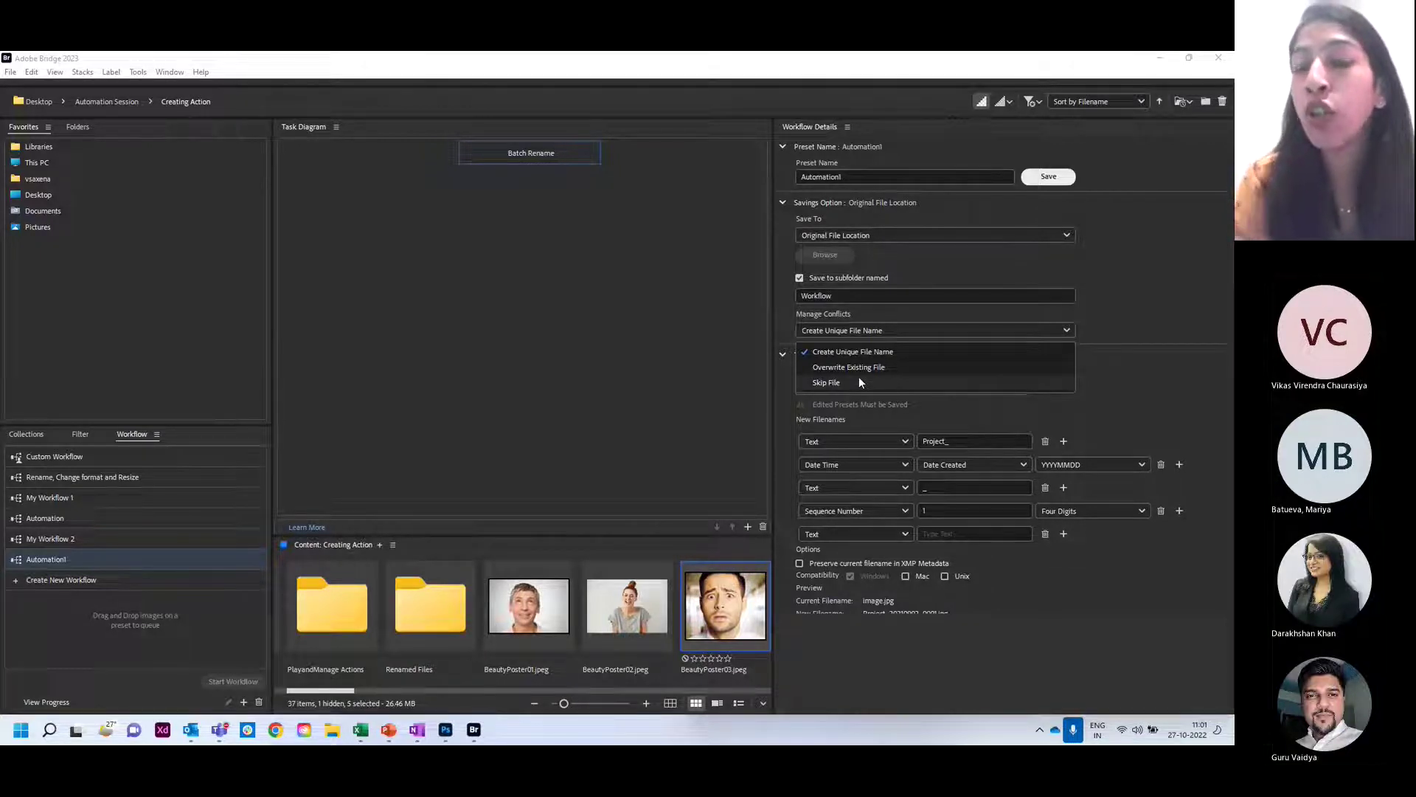
click(1127, 295)
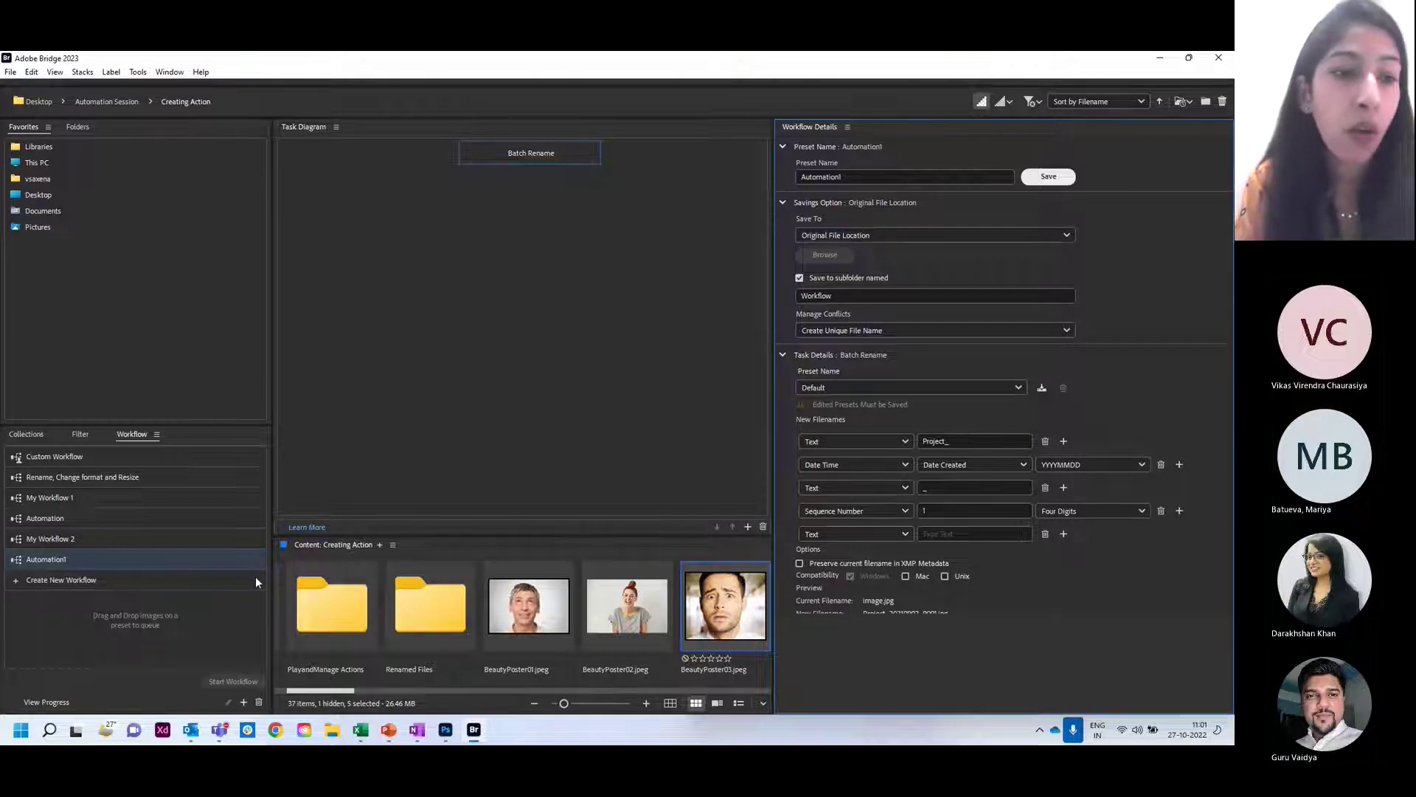
- Queue BeautyPoster01.jpeg on the existing Automation workflow, run it and close the progress window
click(51, 520)
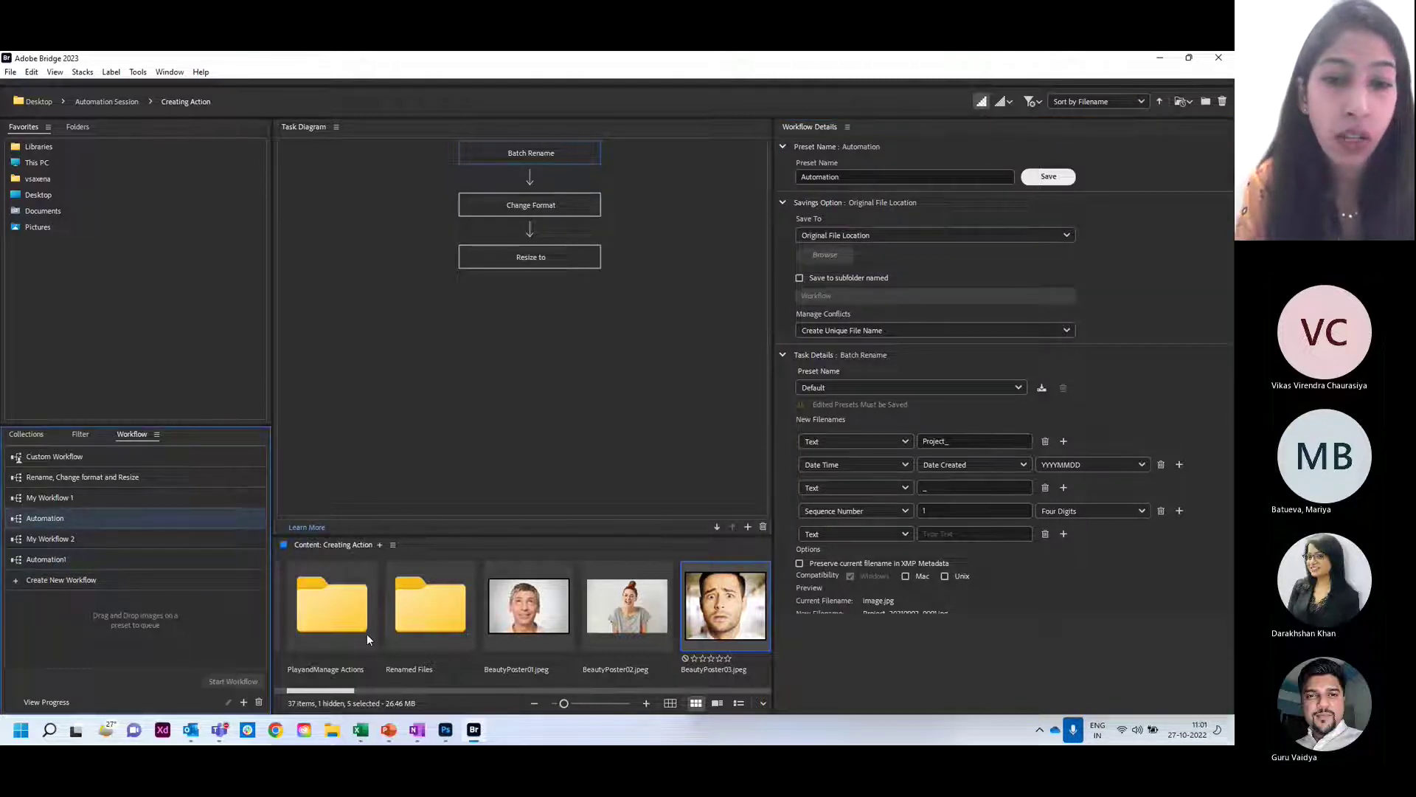
click(529, 644)
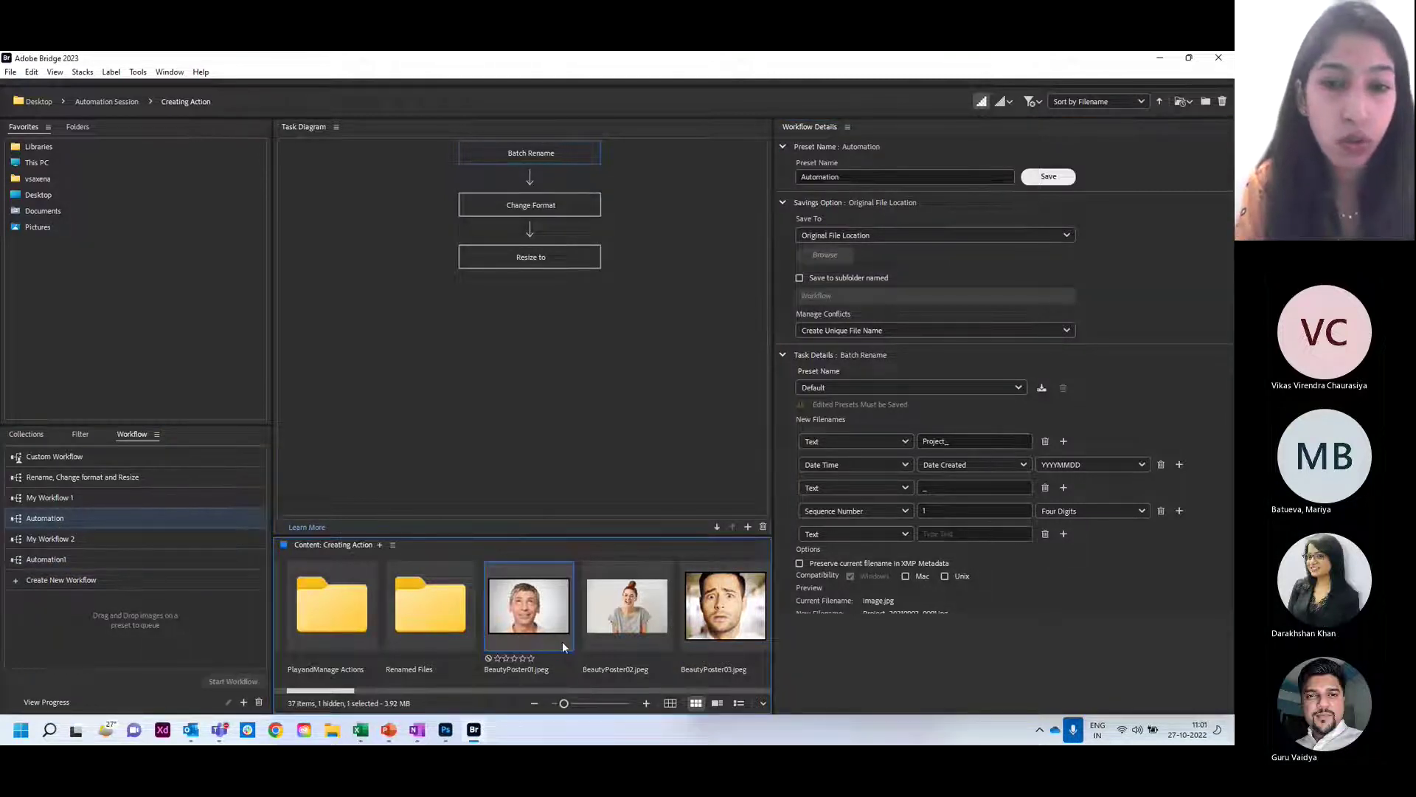
drag(568, 616, 193, 518)
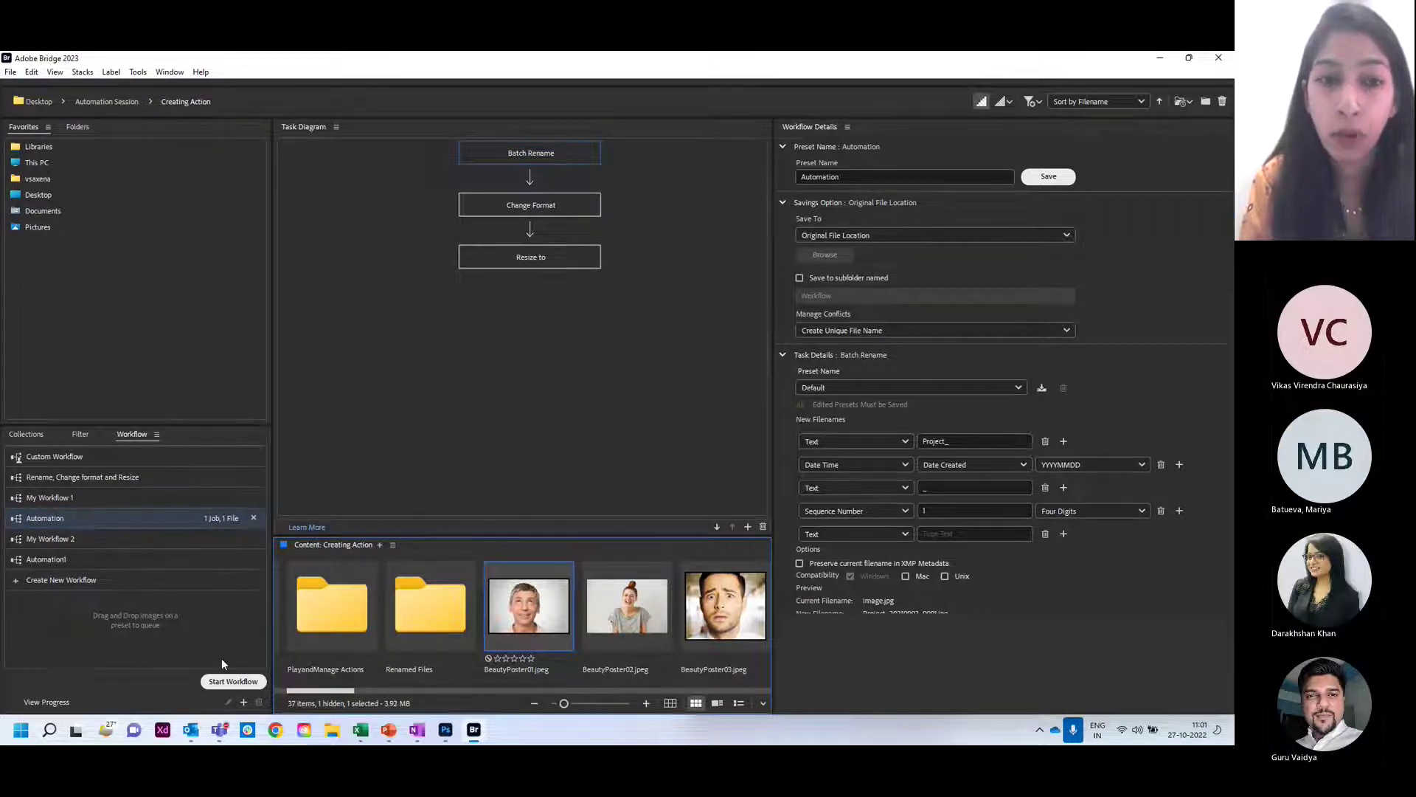
click(221, 683)
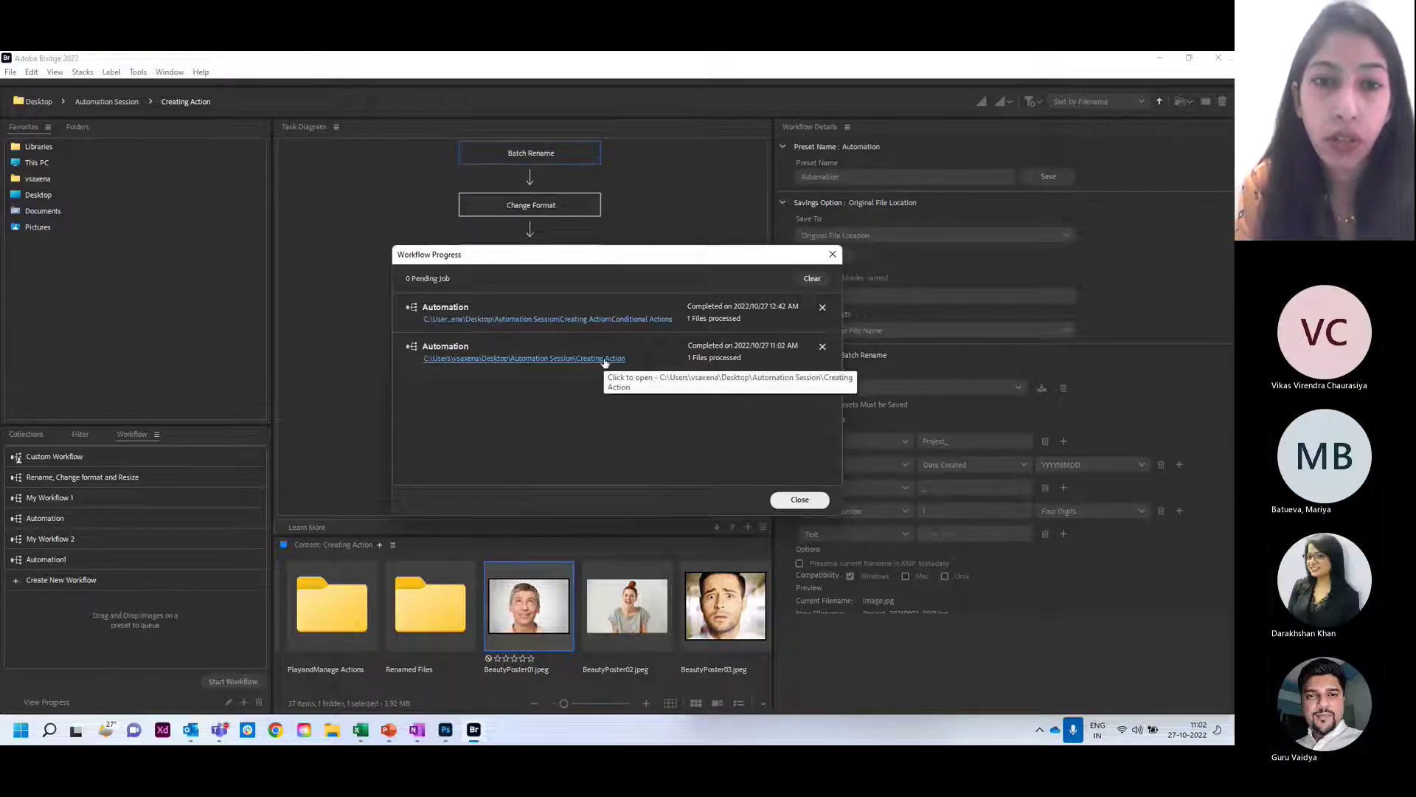
click(800, 500)
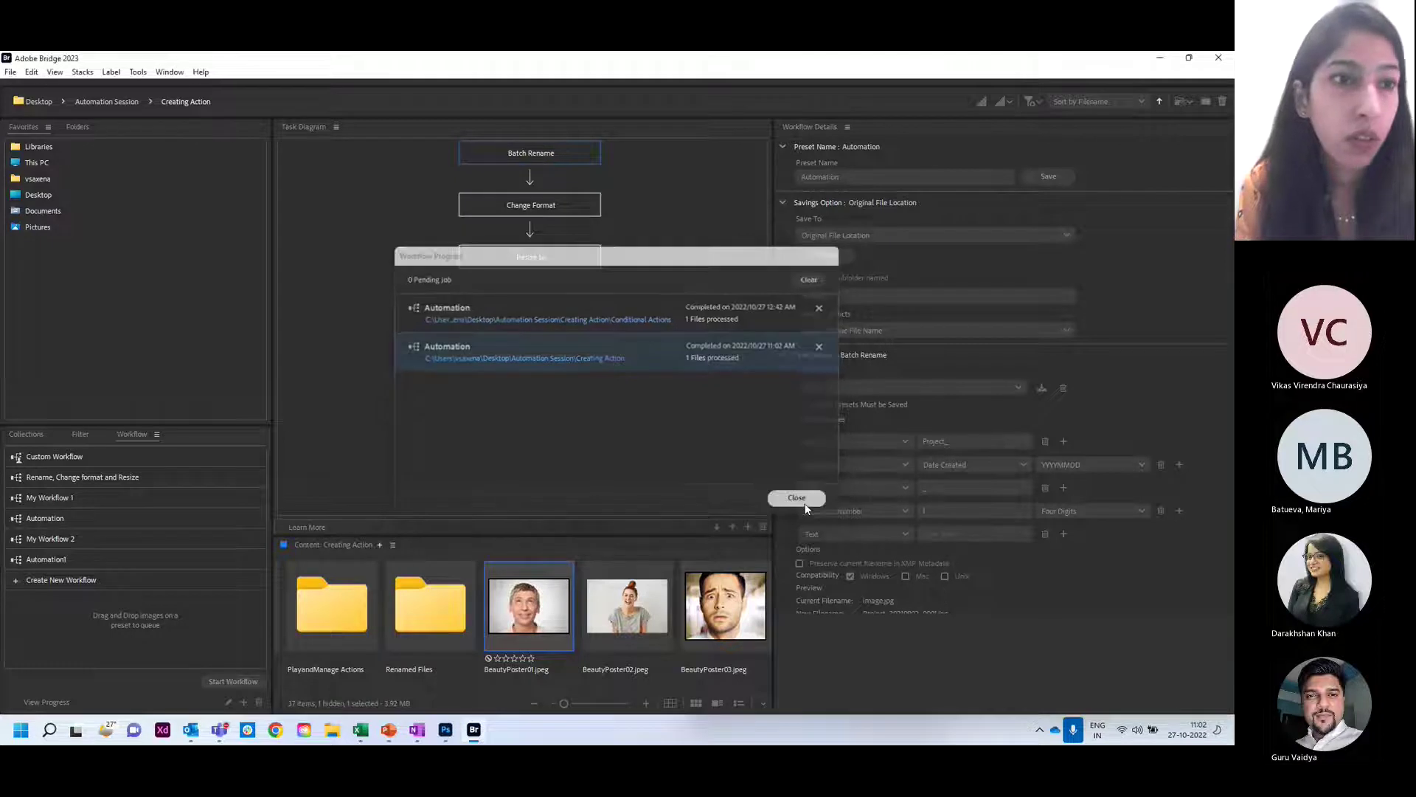
- Return to the Essentials workspace and open the Creating Action folder inside Automation Session on the Desktop
click(35, 196)
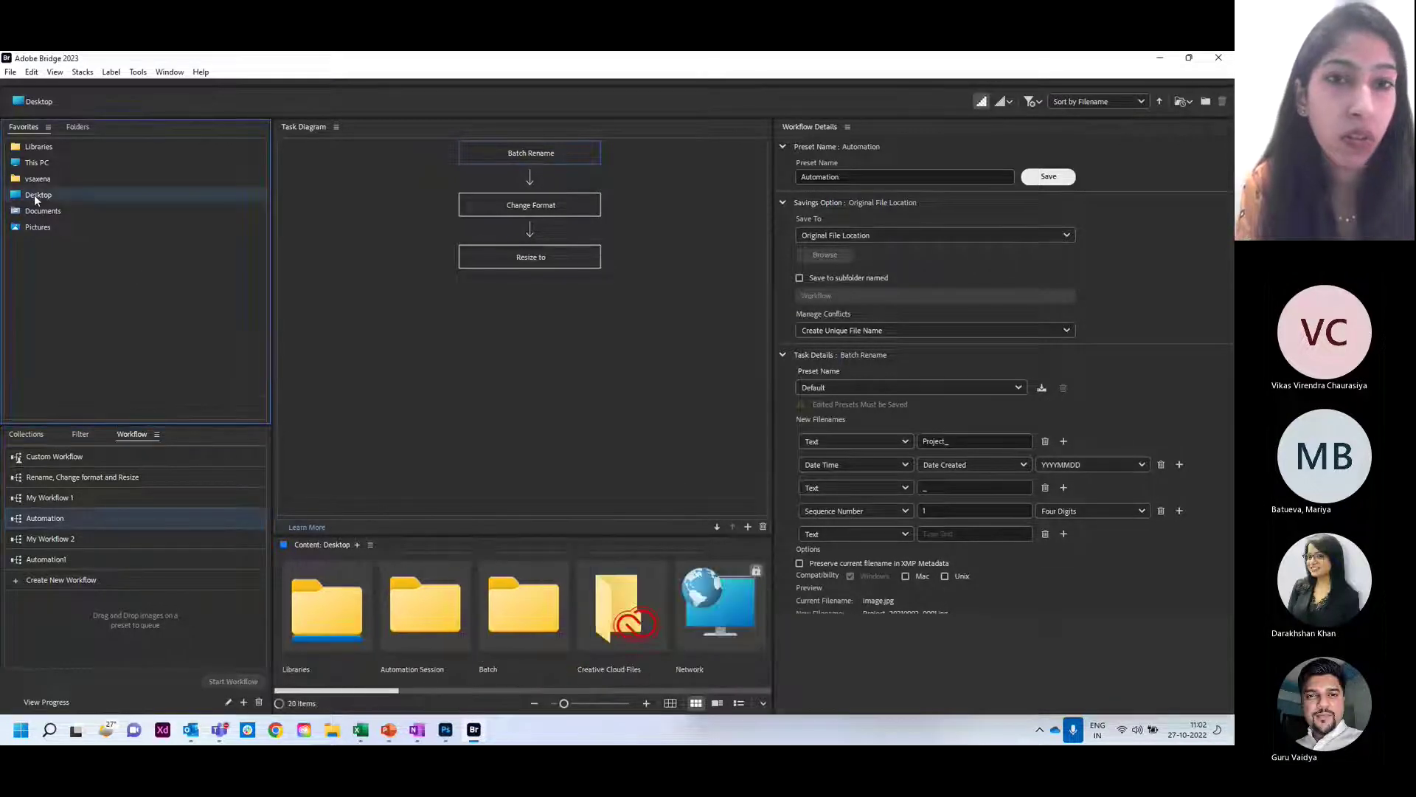
click(170, 72)
mouse_move(177, 86)
click(347, 87)
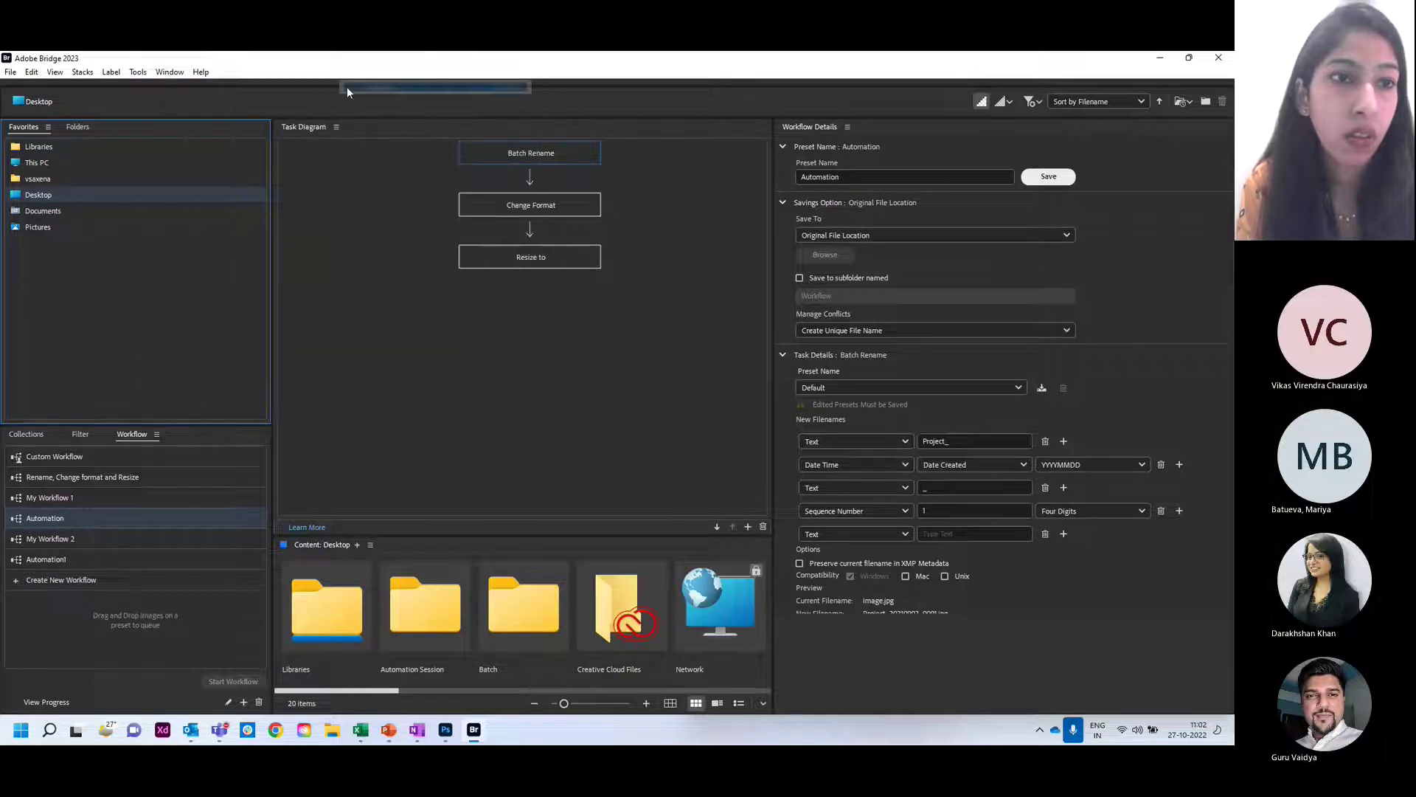
click(54, 194)
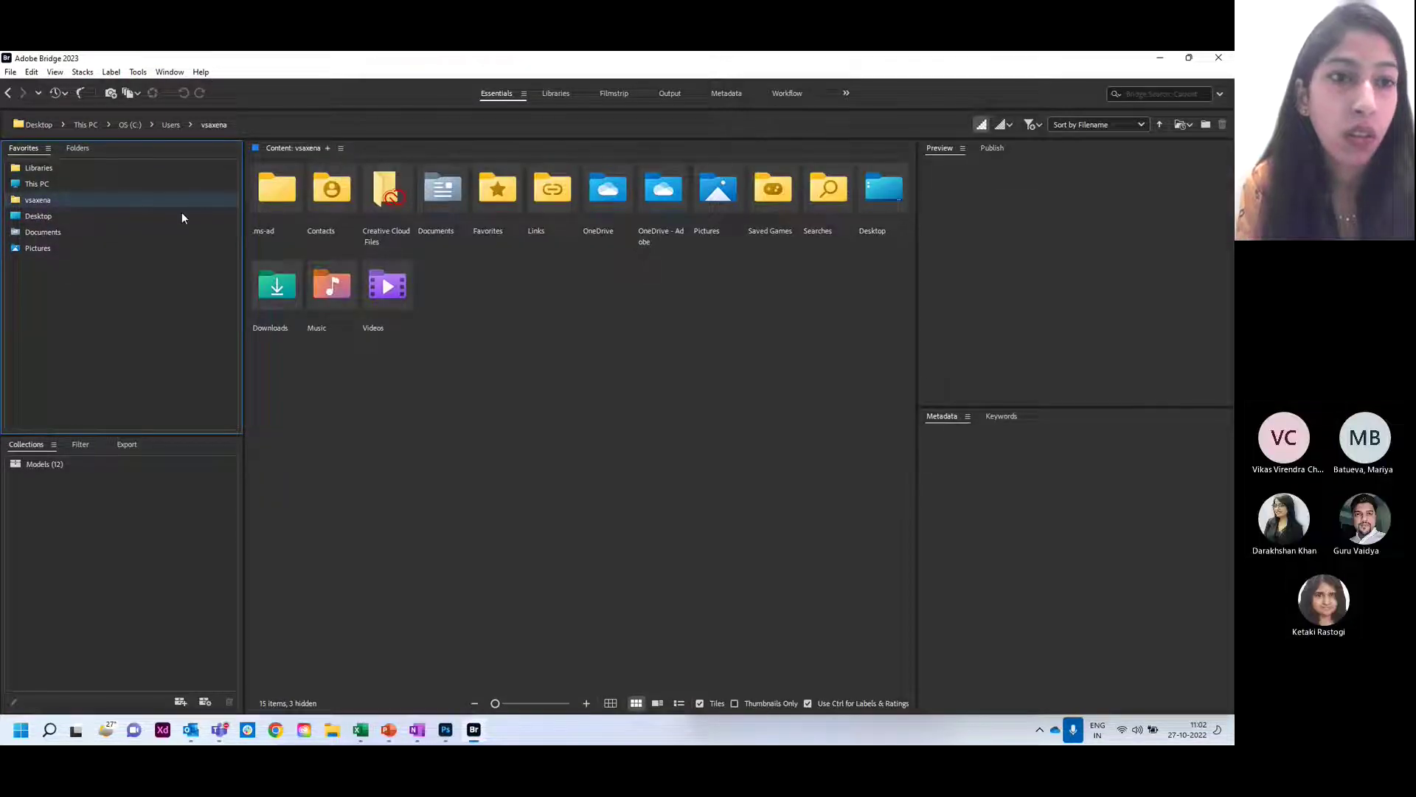
click(60, 217)
double_click(332, 193)
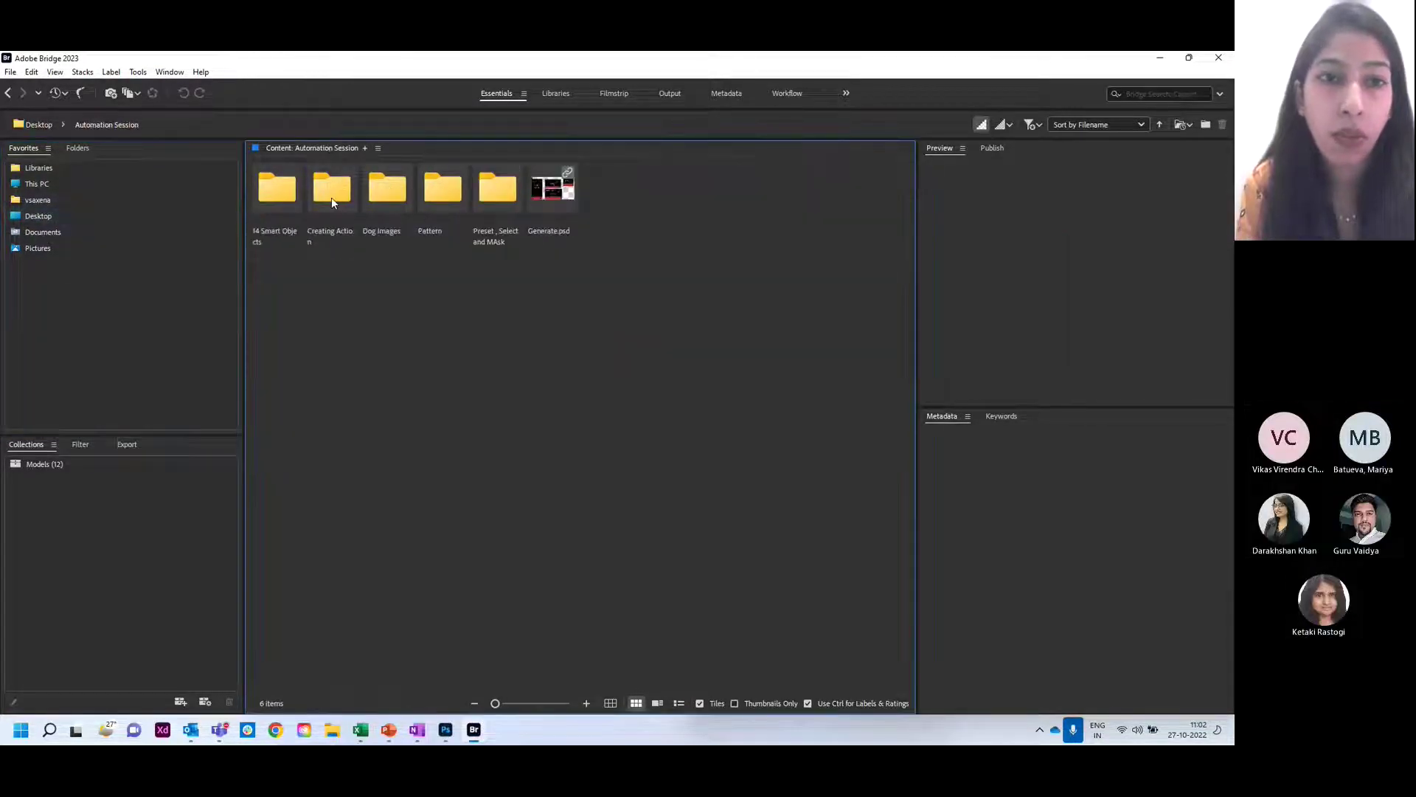
double_click(331, 196)
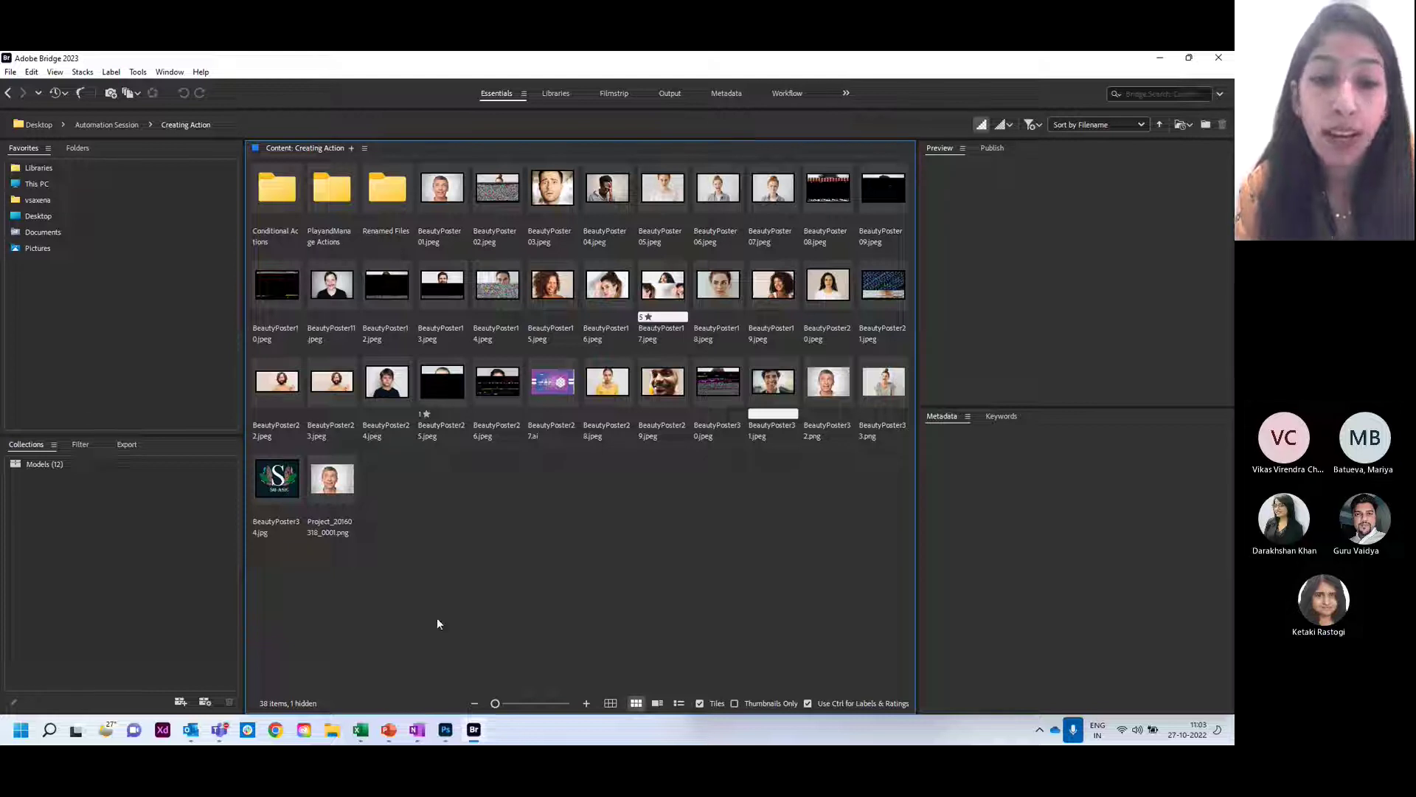
- Switch to Photoshop and display the Actions panel beside the open document
click(446, 730)
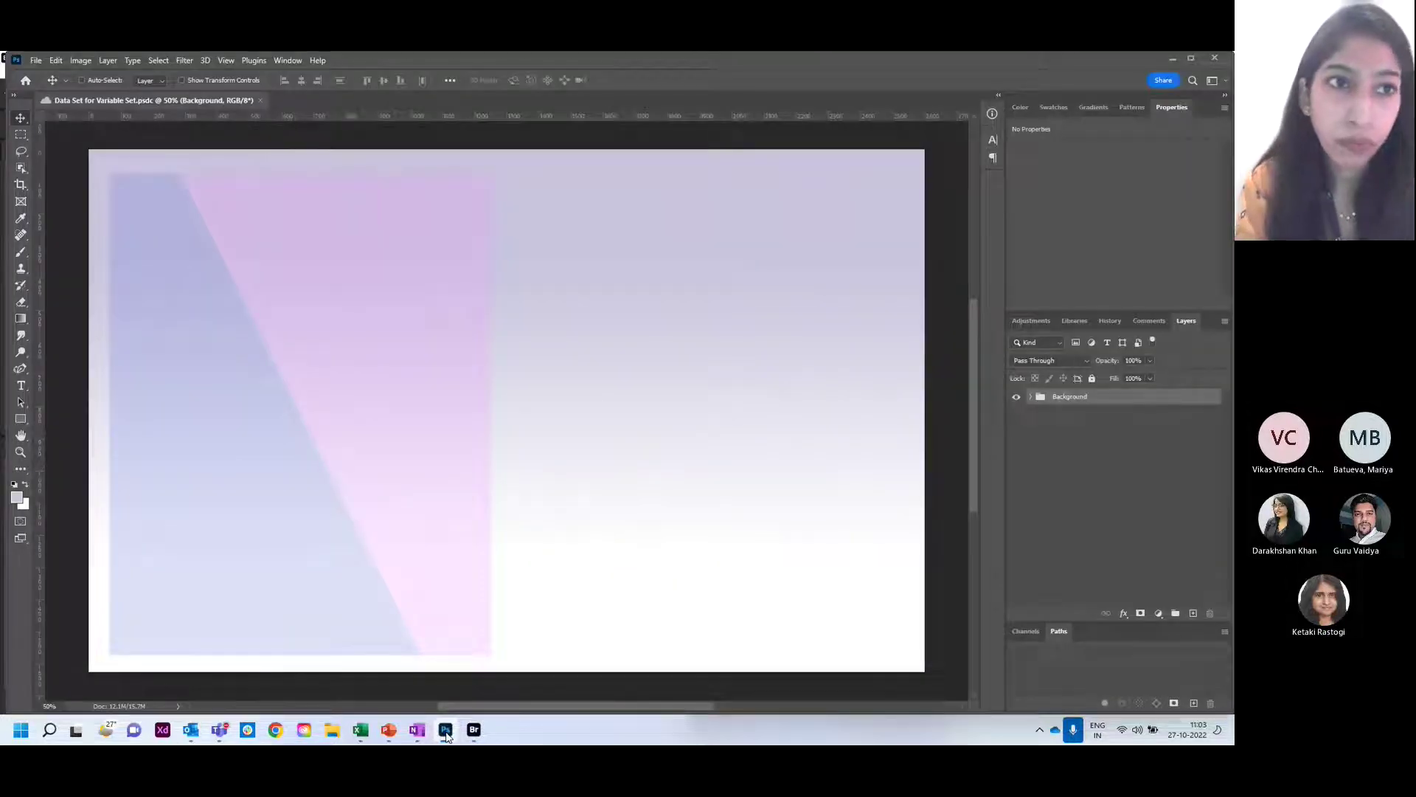
click(35, 60)
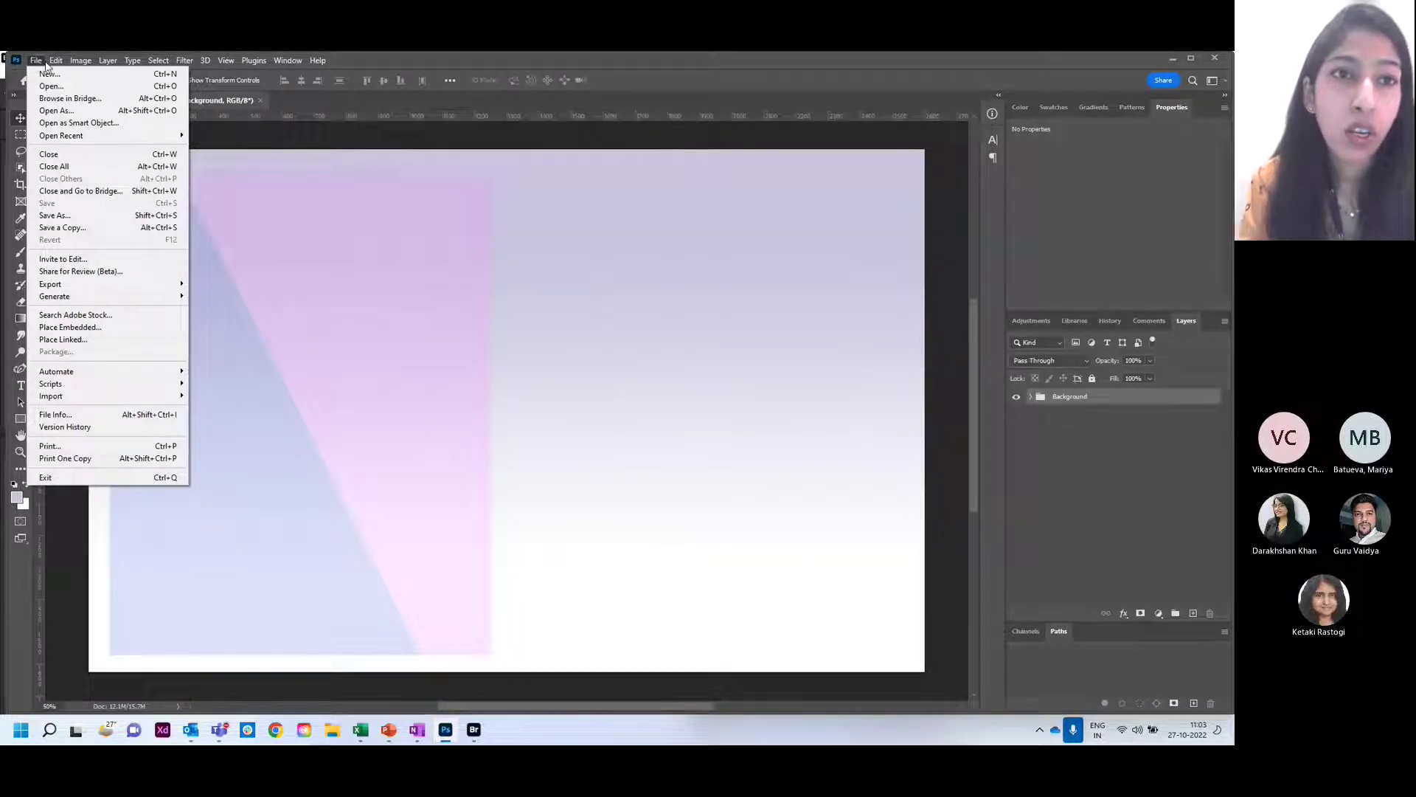
mouse_move(283, 67)
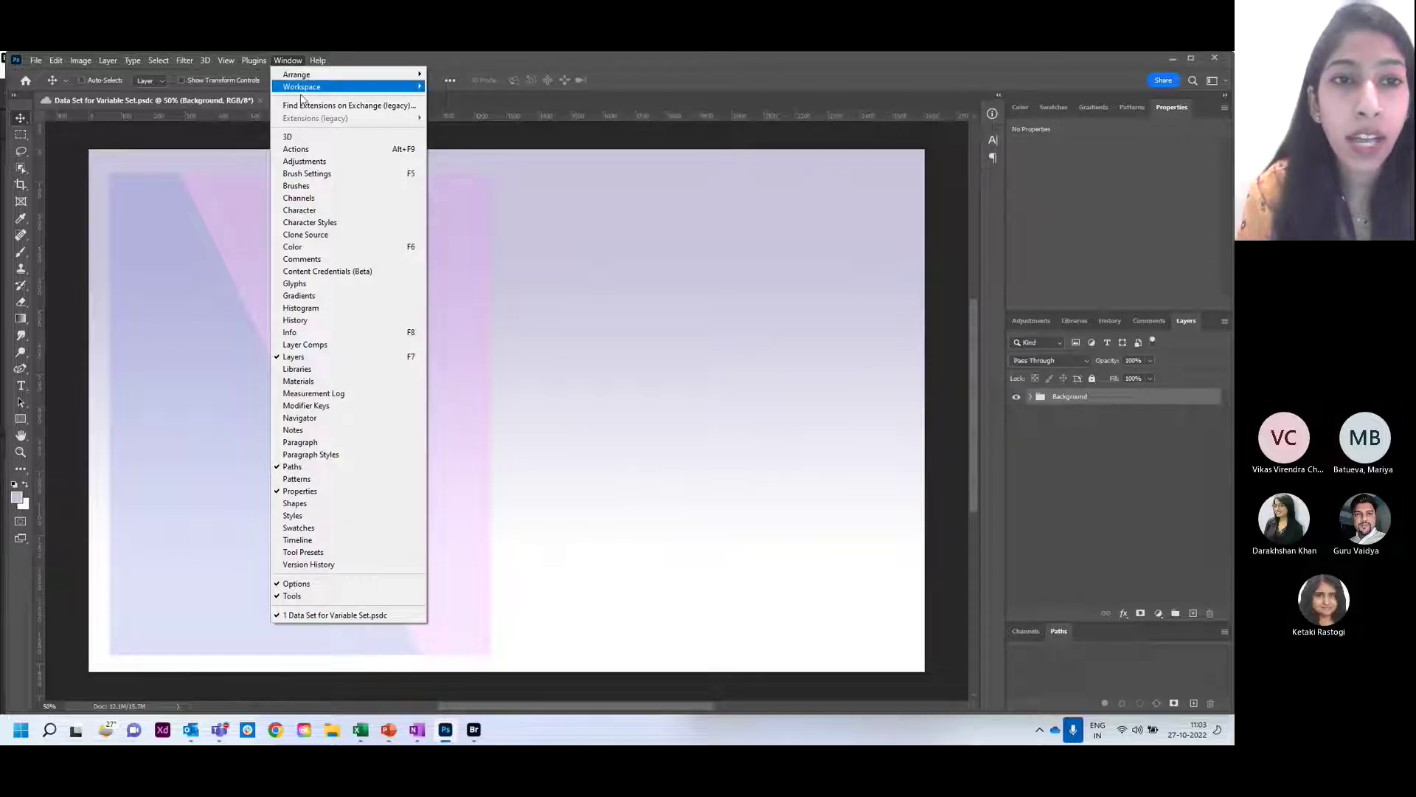
click(325, 149)
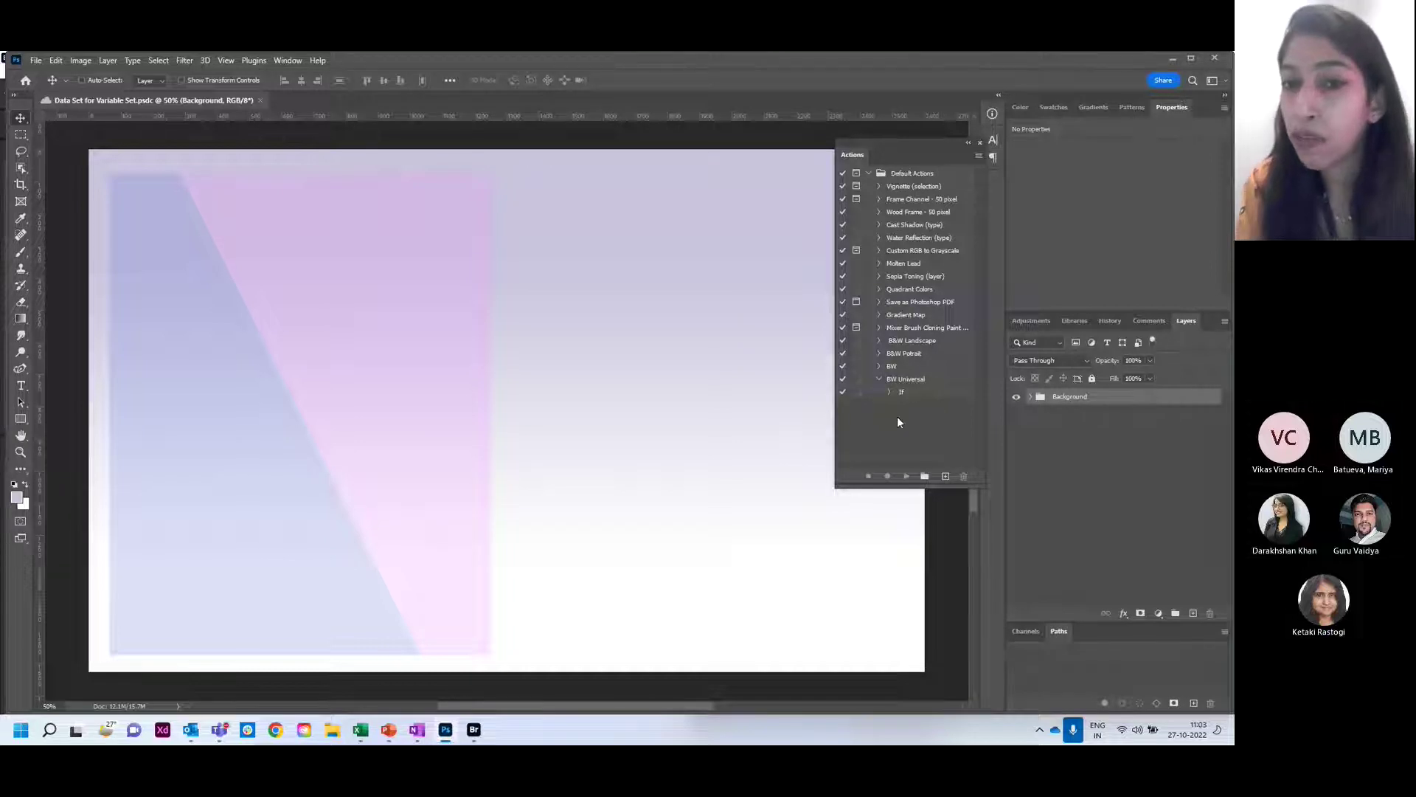
- Switch the Actions panel to Button Mode and back to the regular list view
click(977, 157)
click(994, 164)
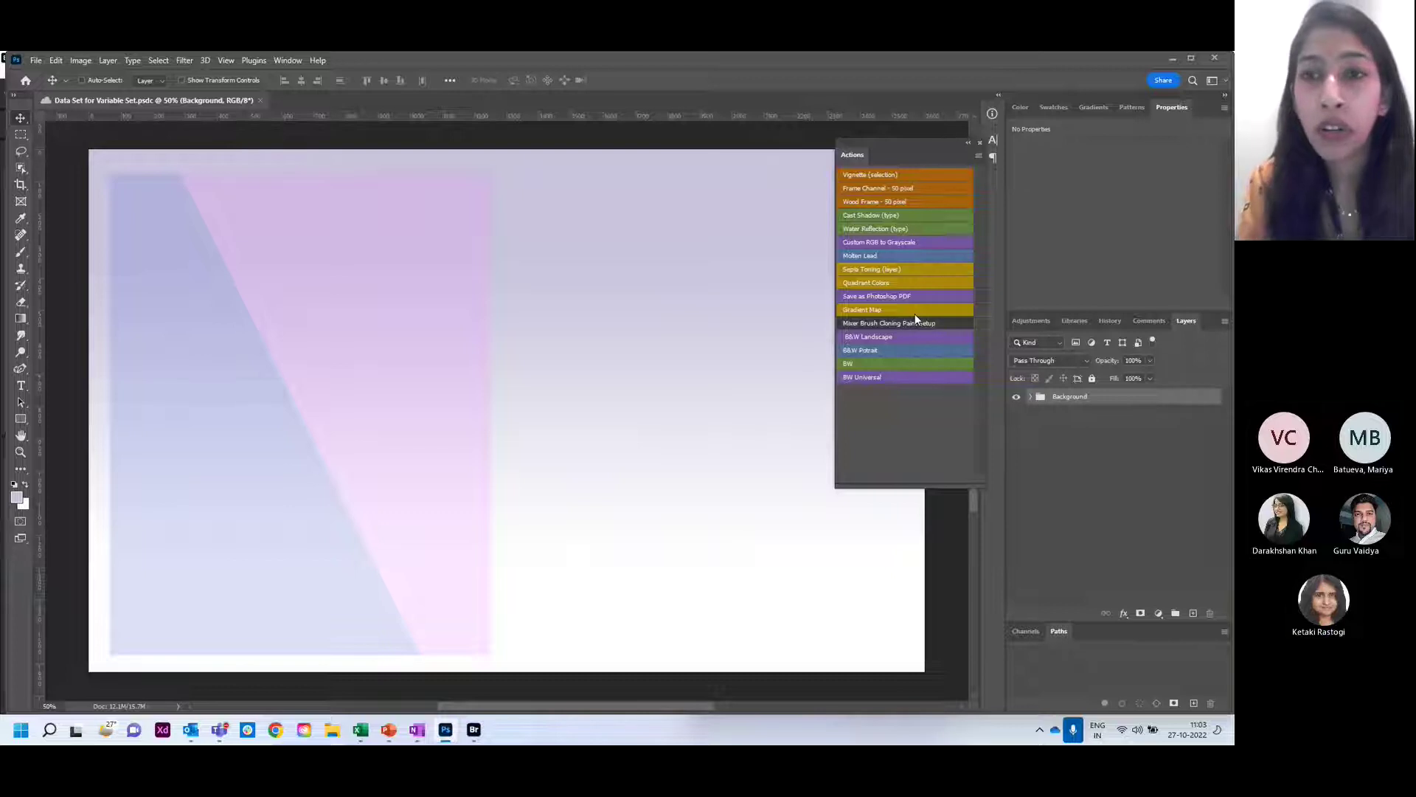
click(979, 156)
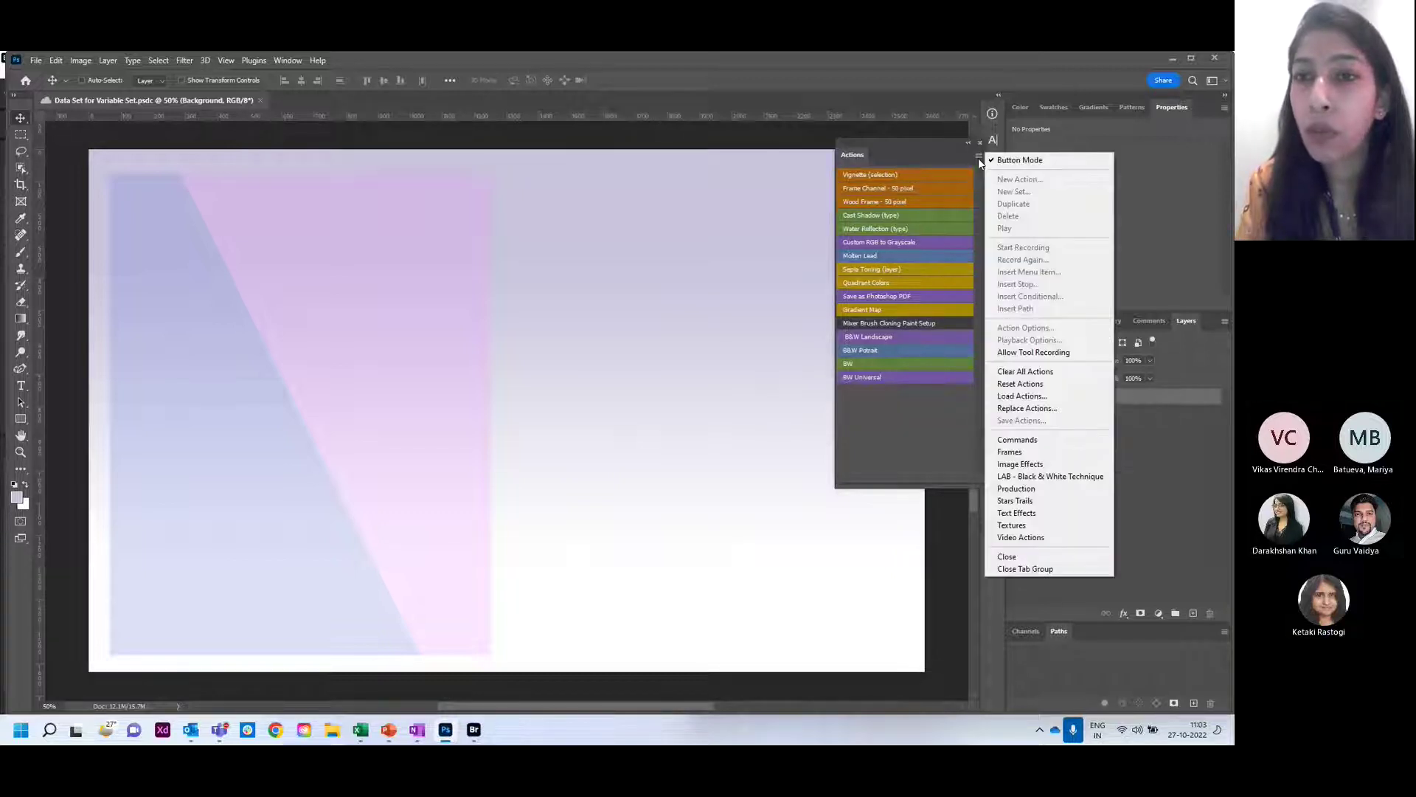
click(994, 159)
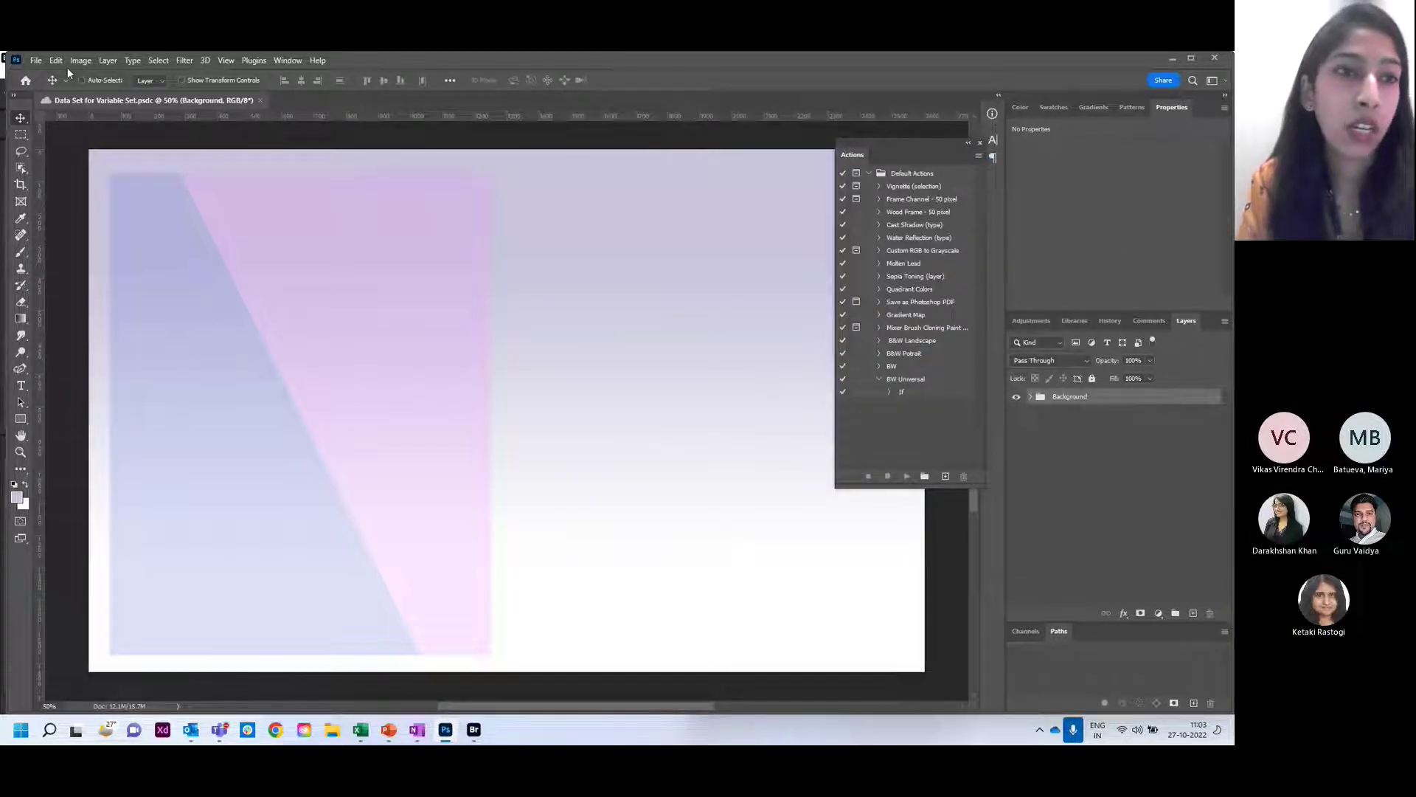
- Browse in Bridge from Photoshop and open BeautyPoster19.jpeg from the Creating Action folder
click(37, 62)
click(70, 98)
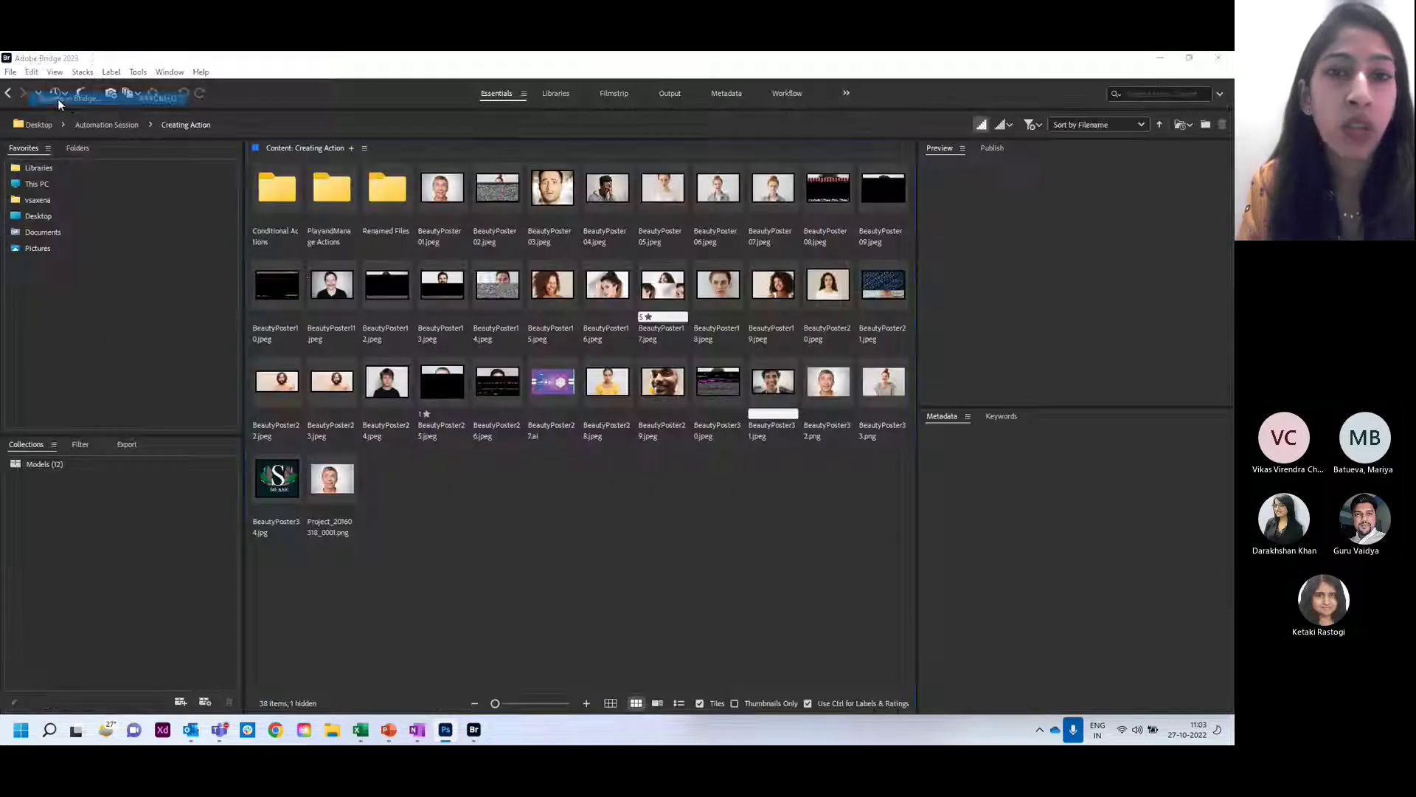
double_click(764, 289)
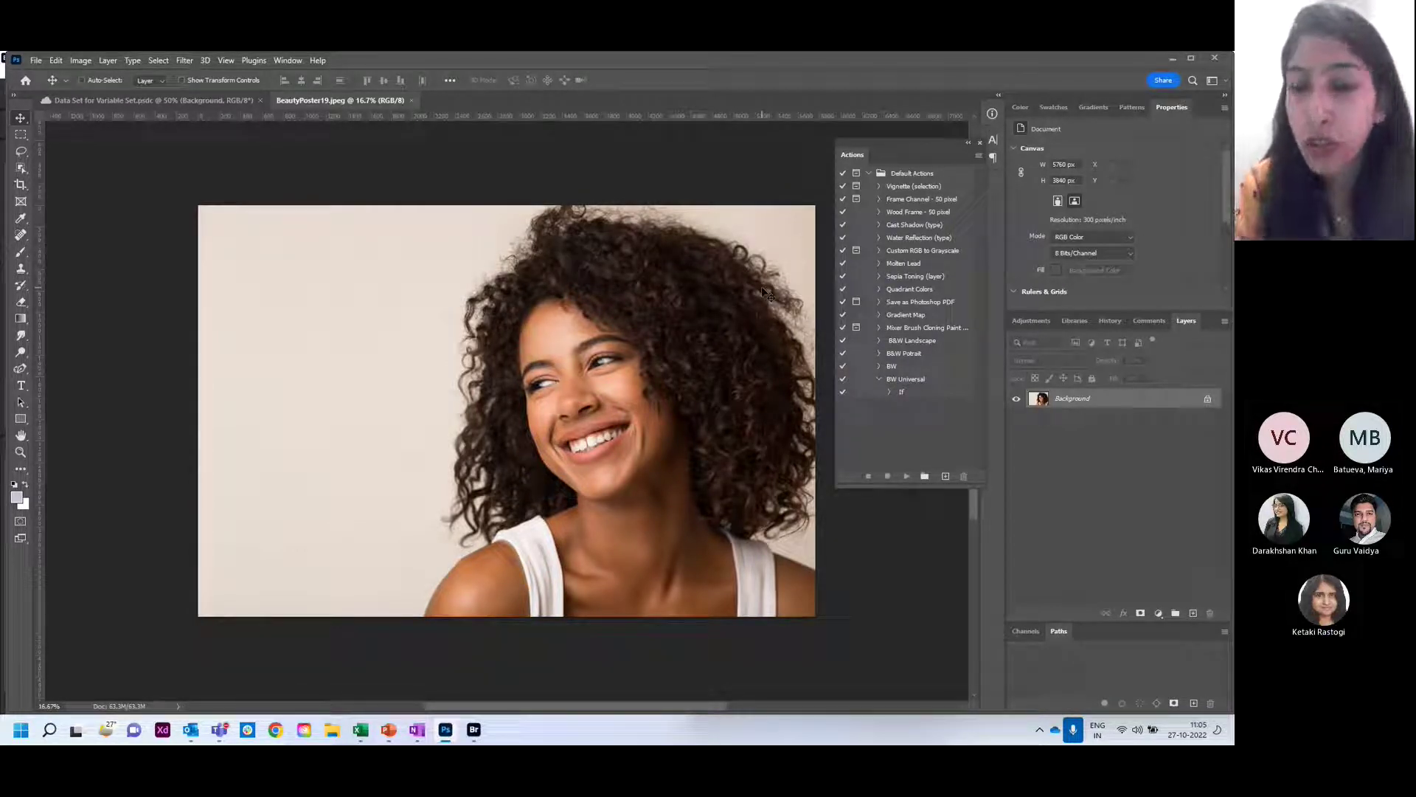
- Create a new action named BW Beauty in the Default Actions set, with function key None and color Red, and start recording
click(945, 477)
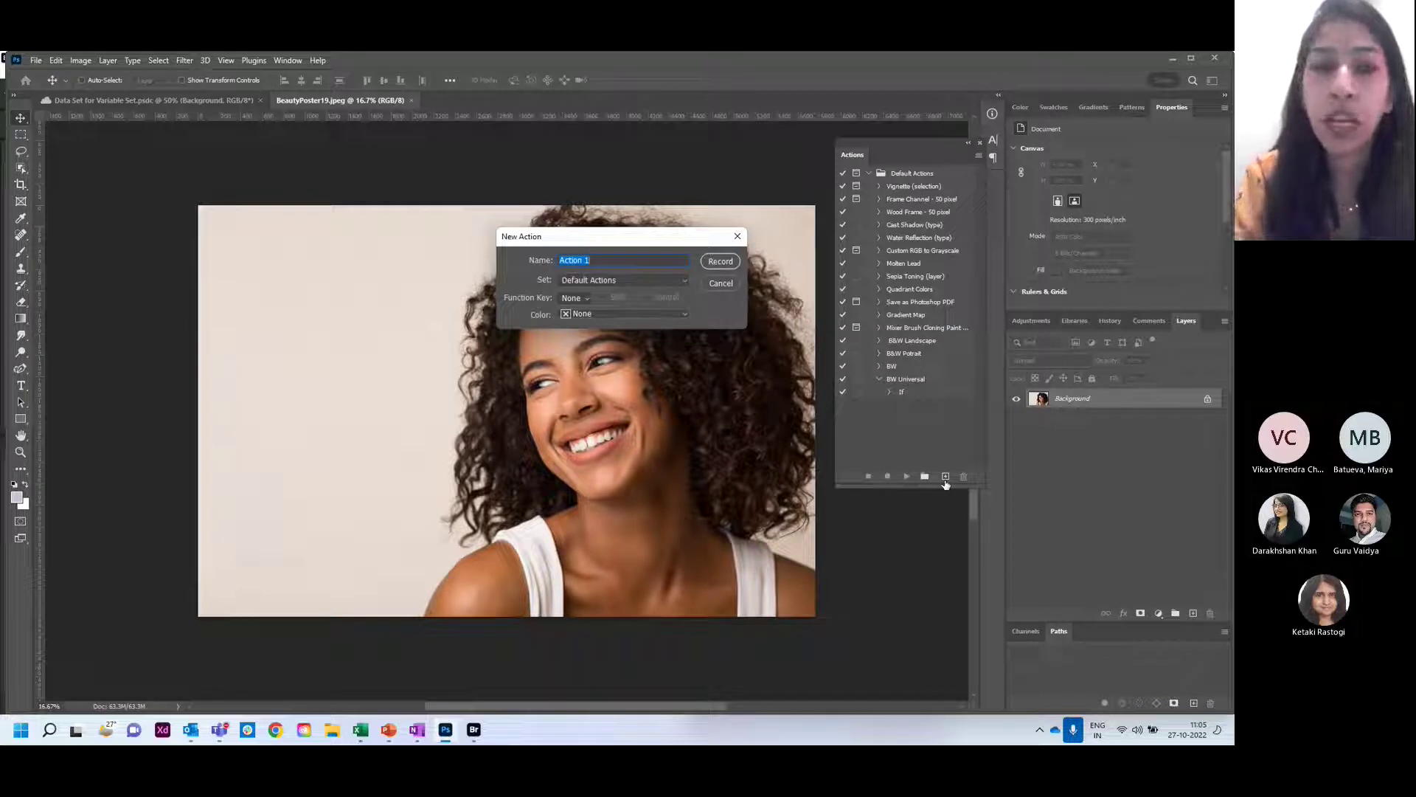
key(BackSpace)
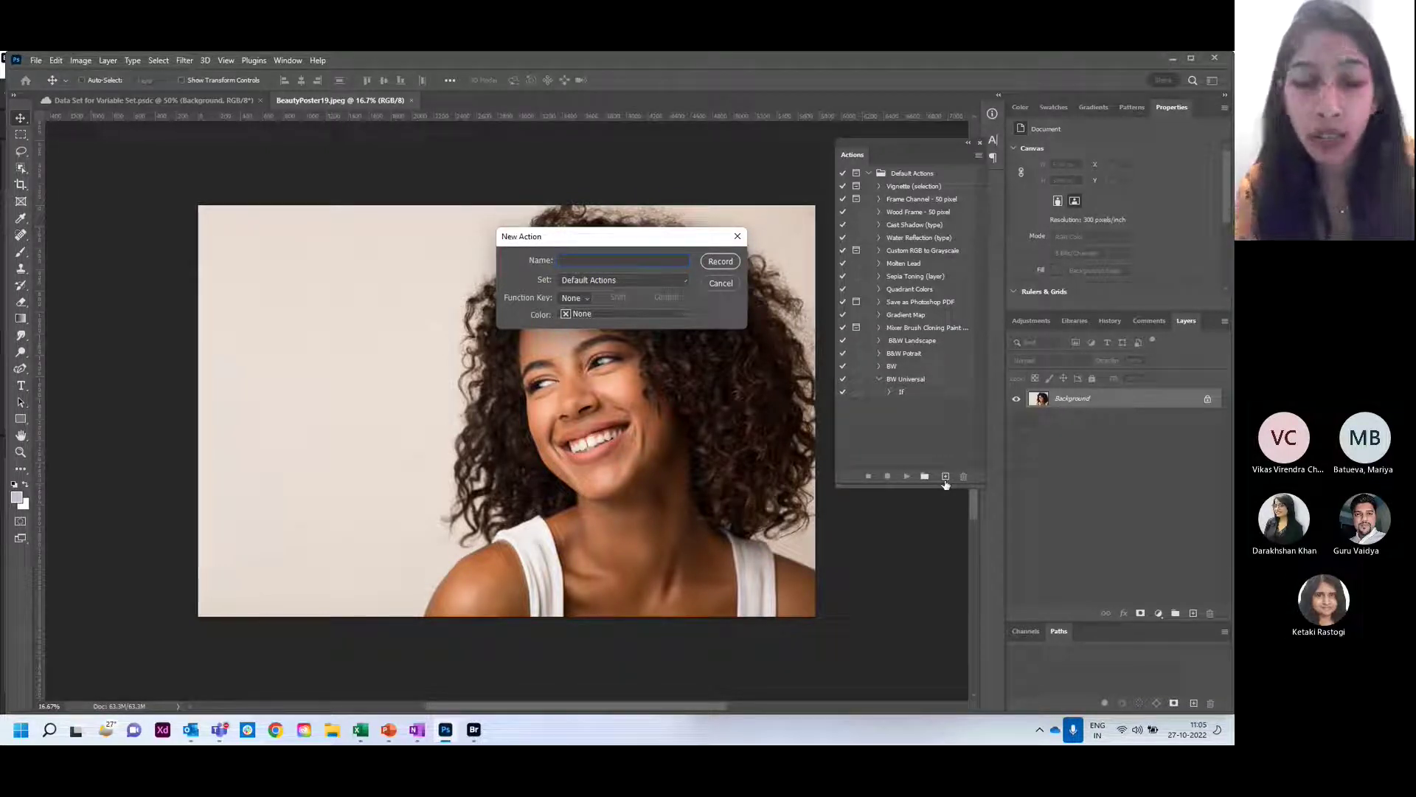
text(BW)
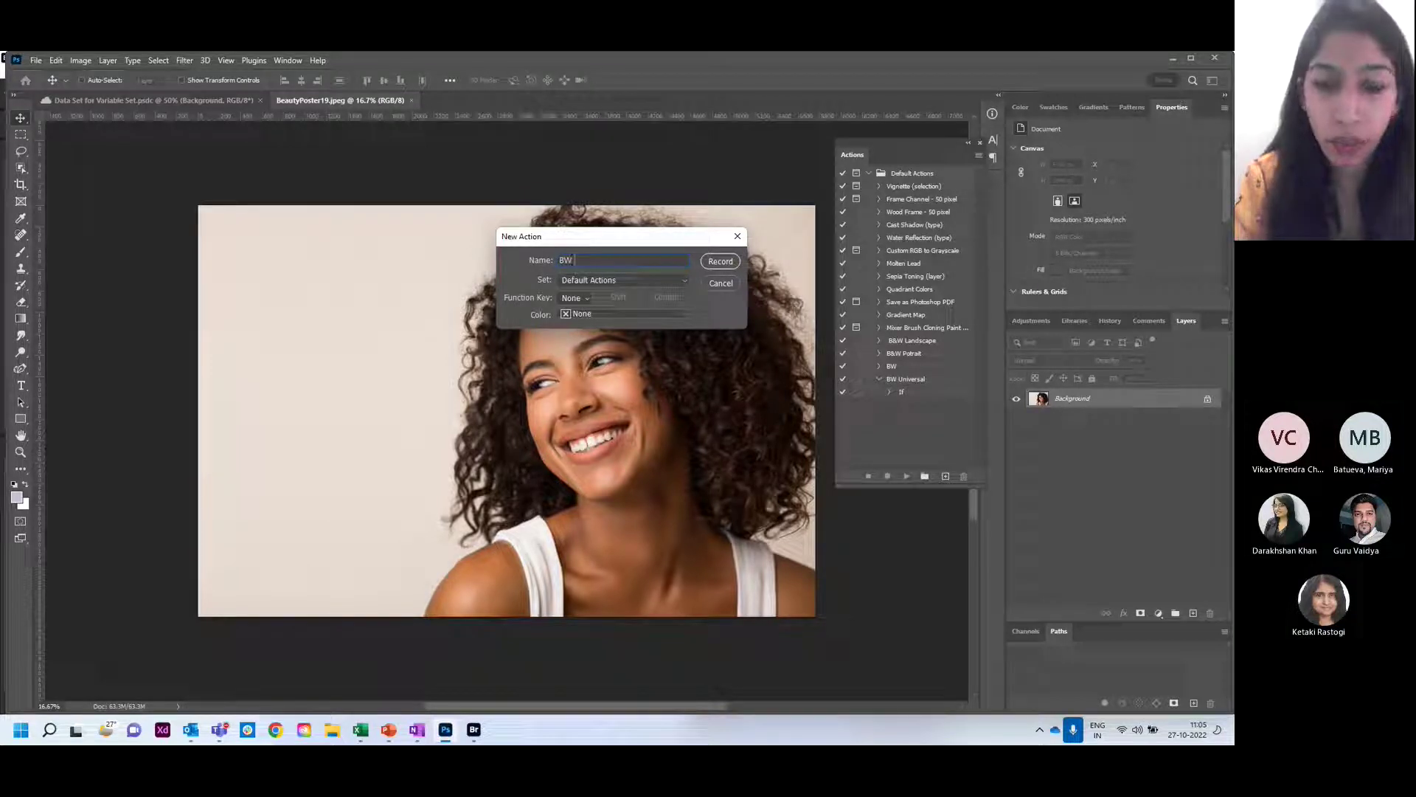
text( Beauty)
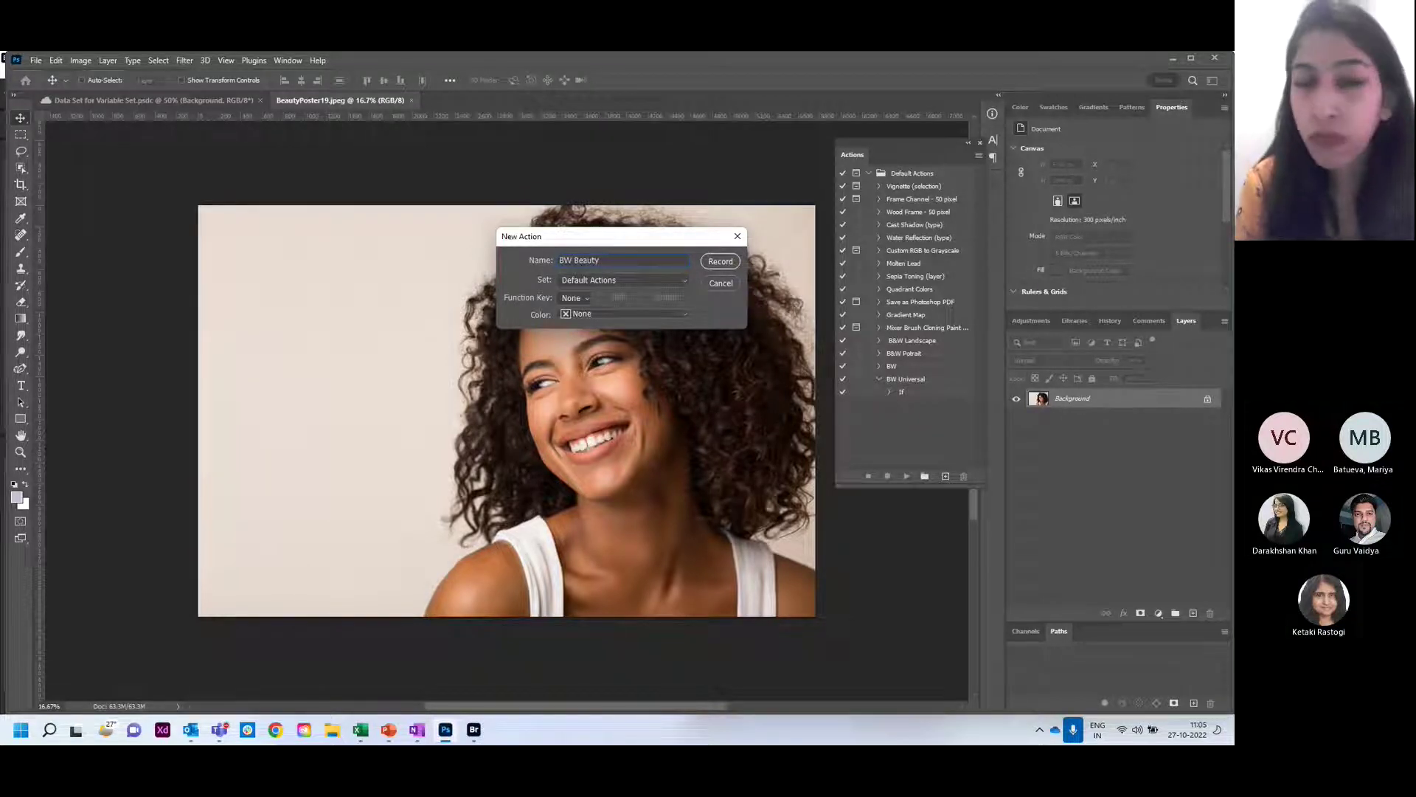
click(644, 281)
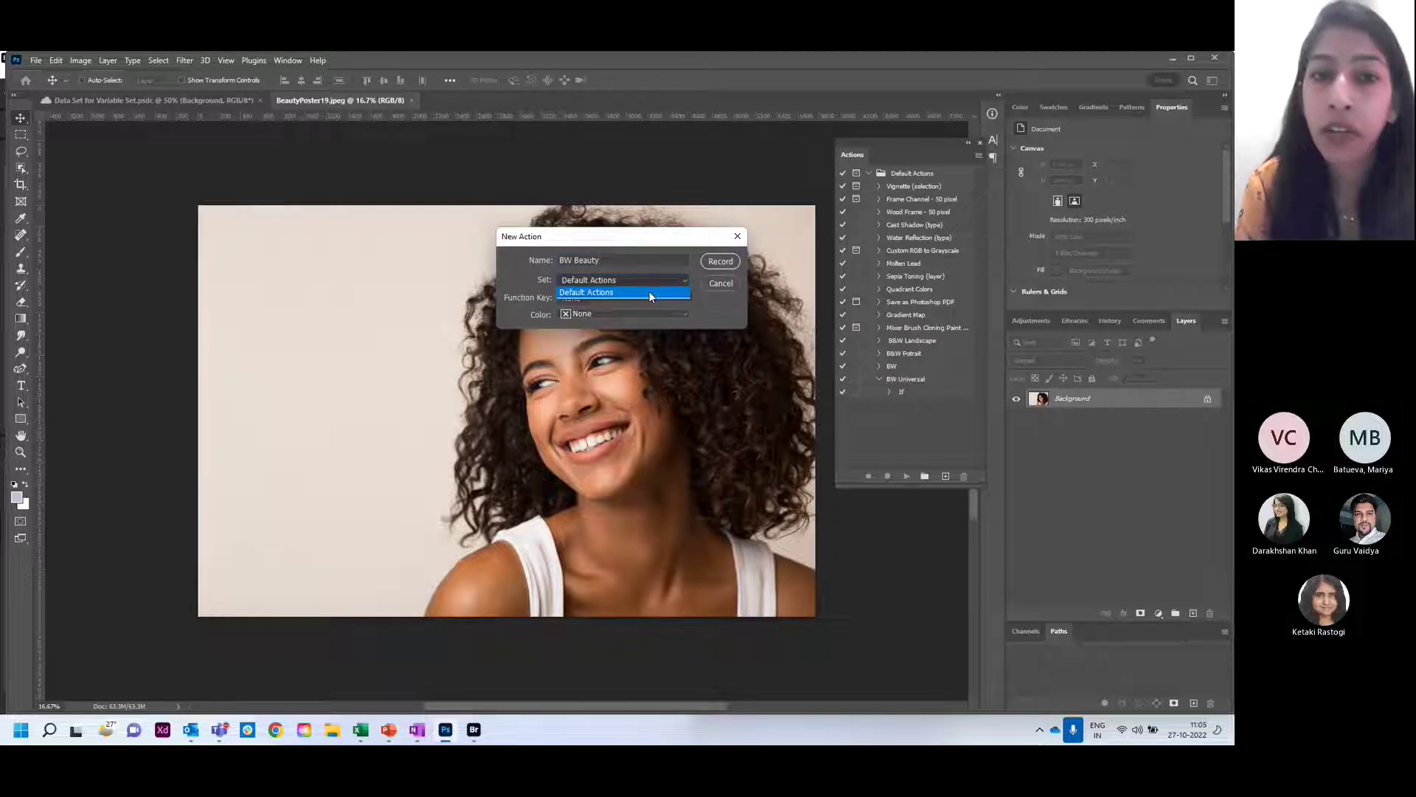
click(650, 292)
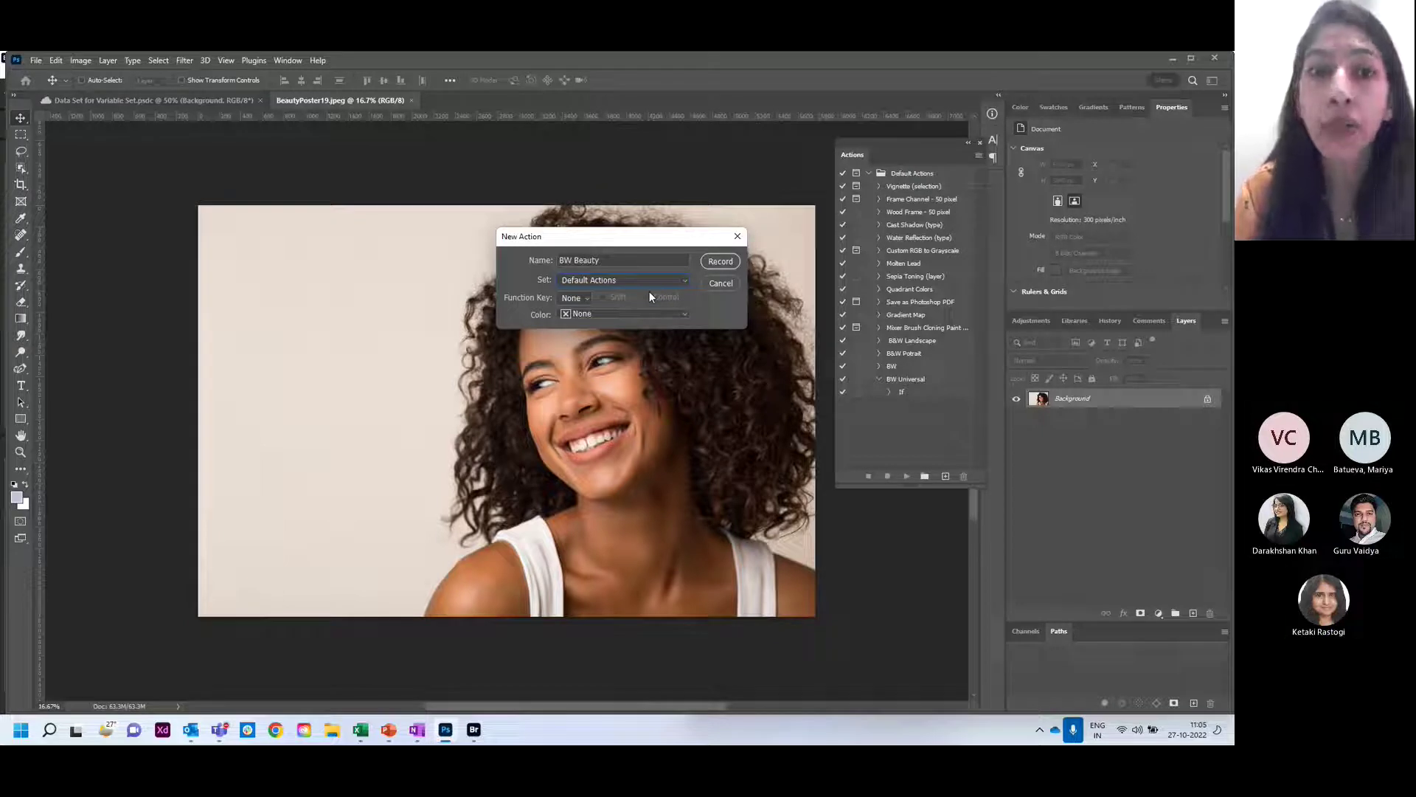
click(583, 298)
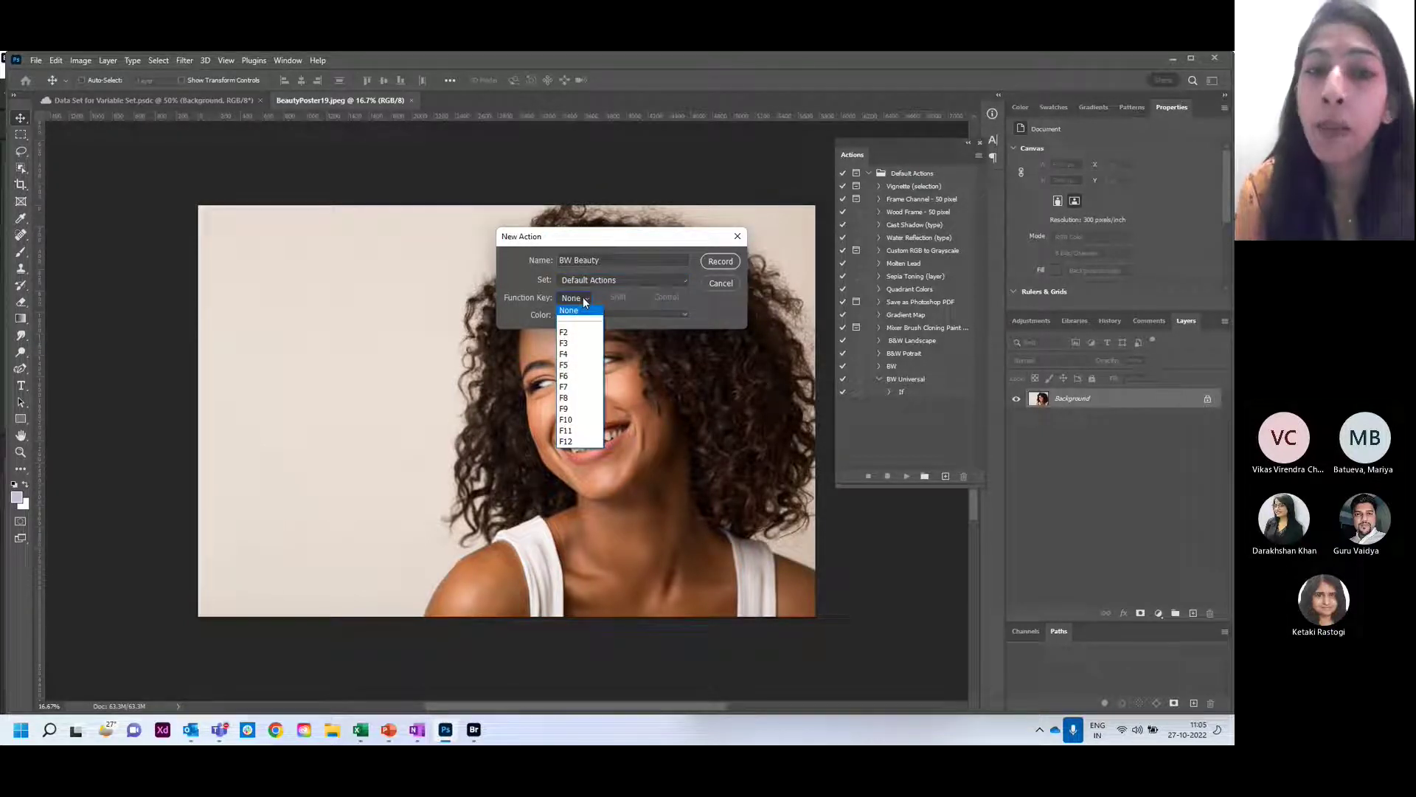
click(717, 312)
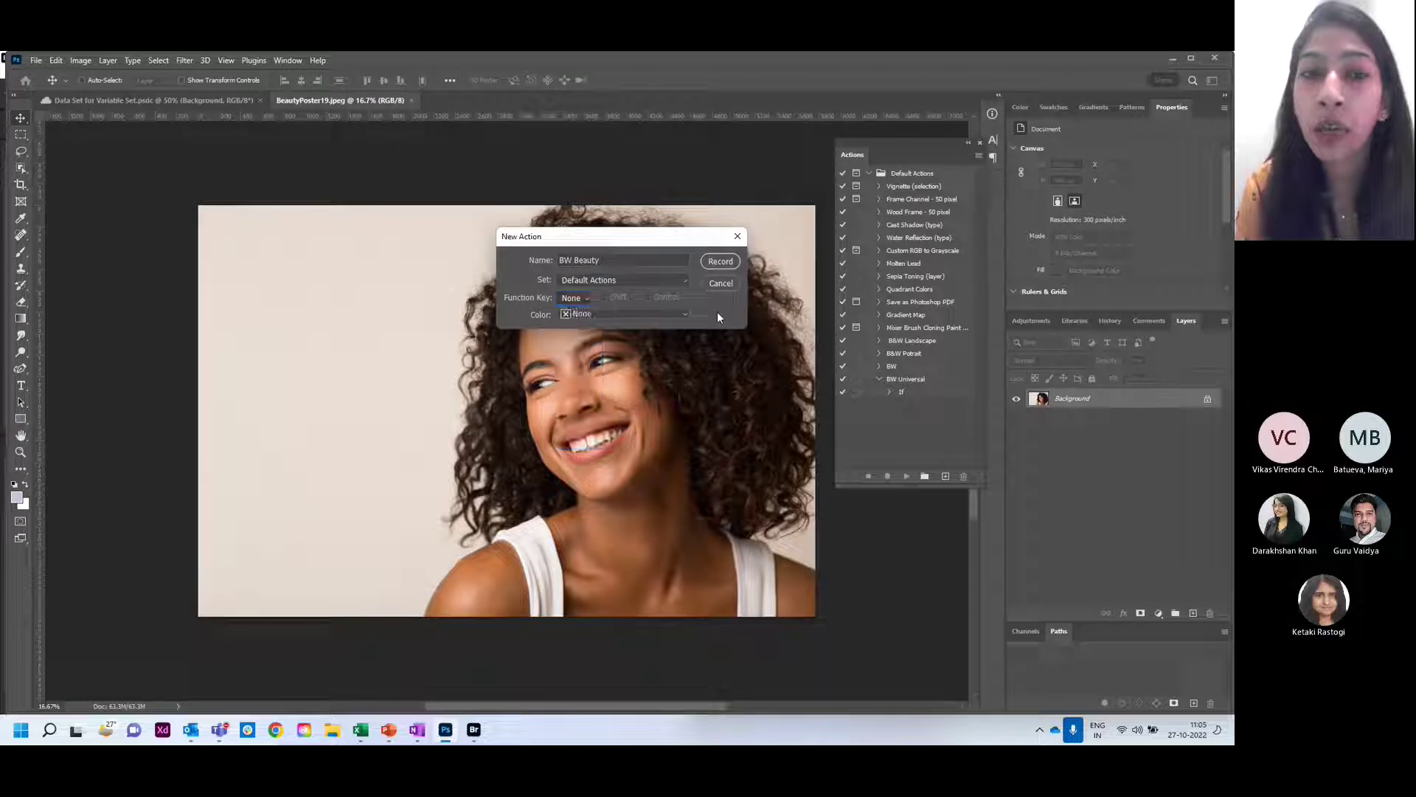
click(577, 312)
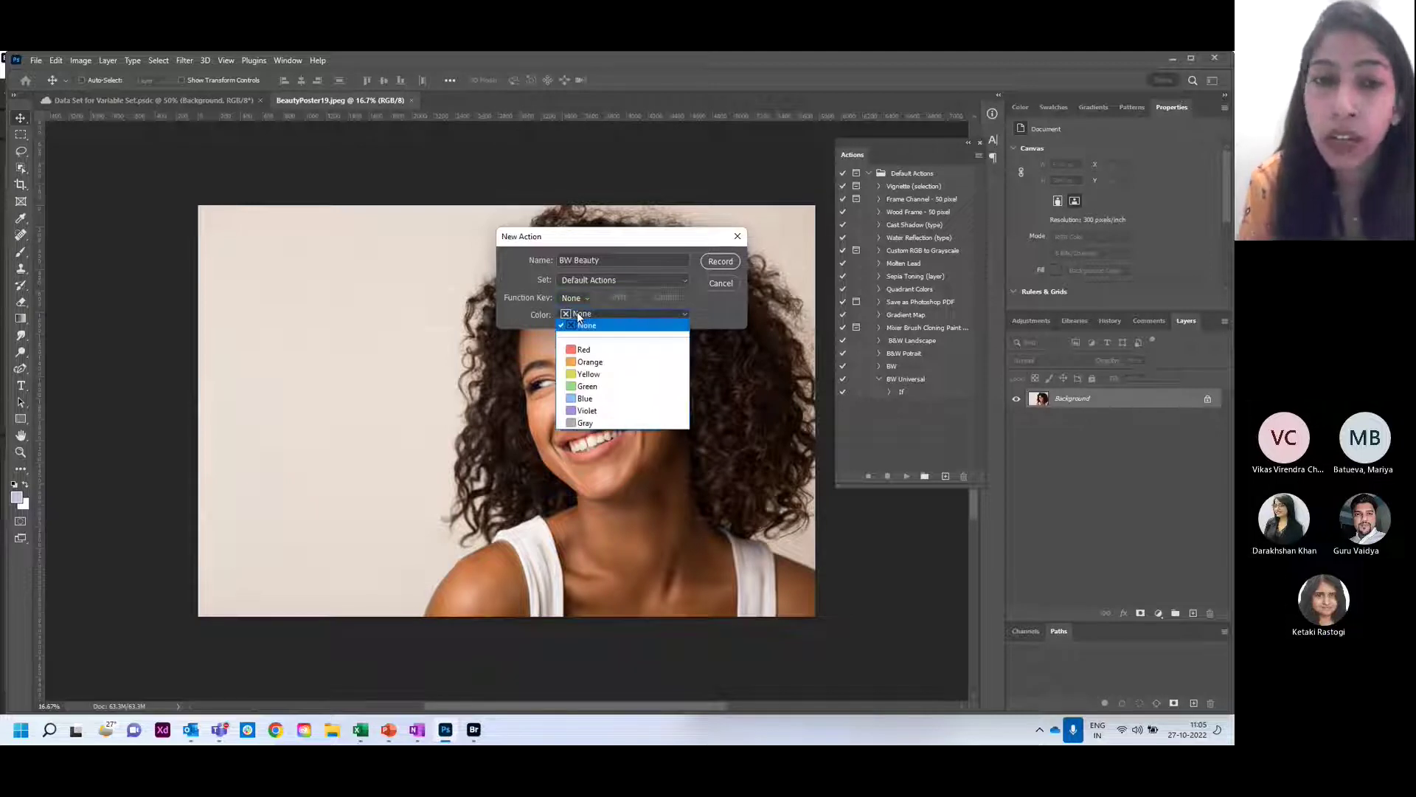
click(602, 350)
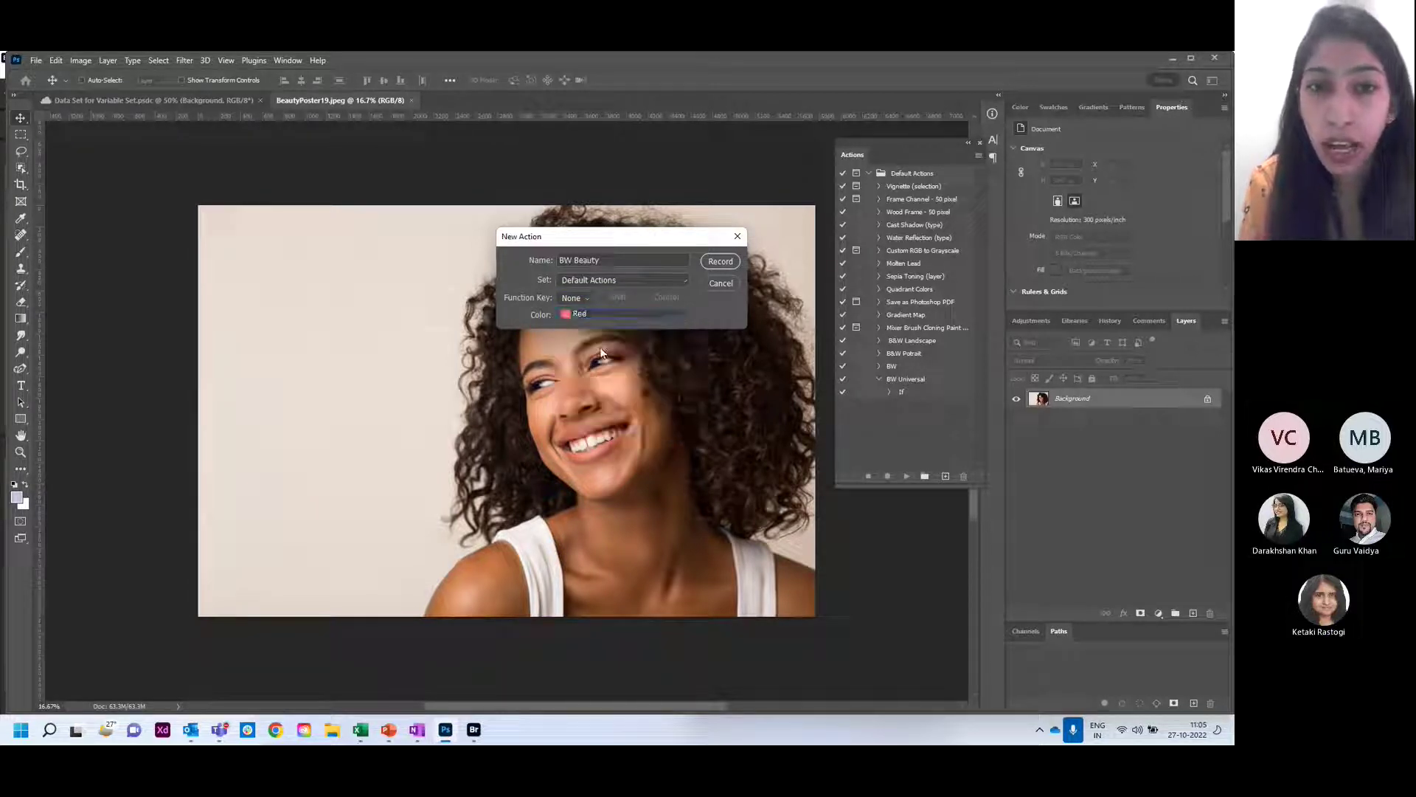
click(734, 261)
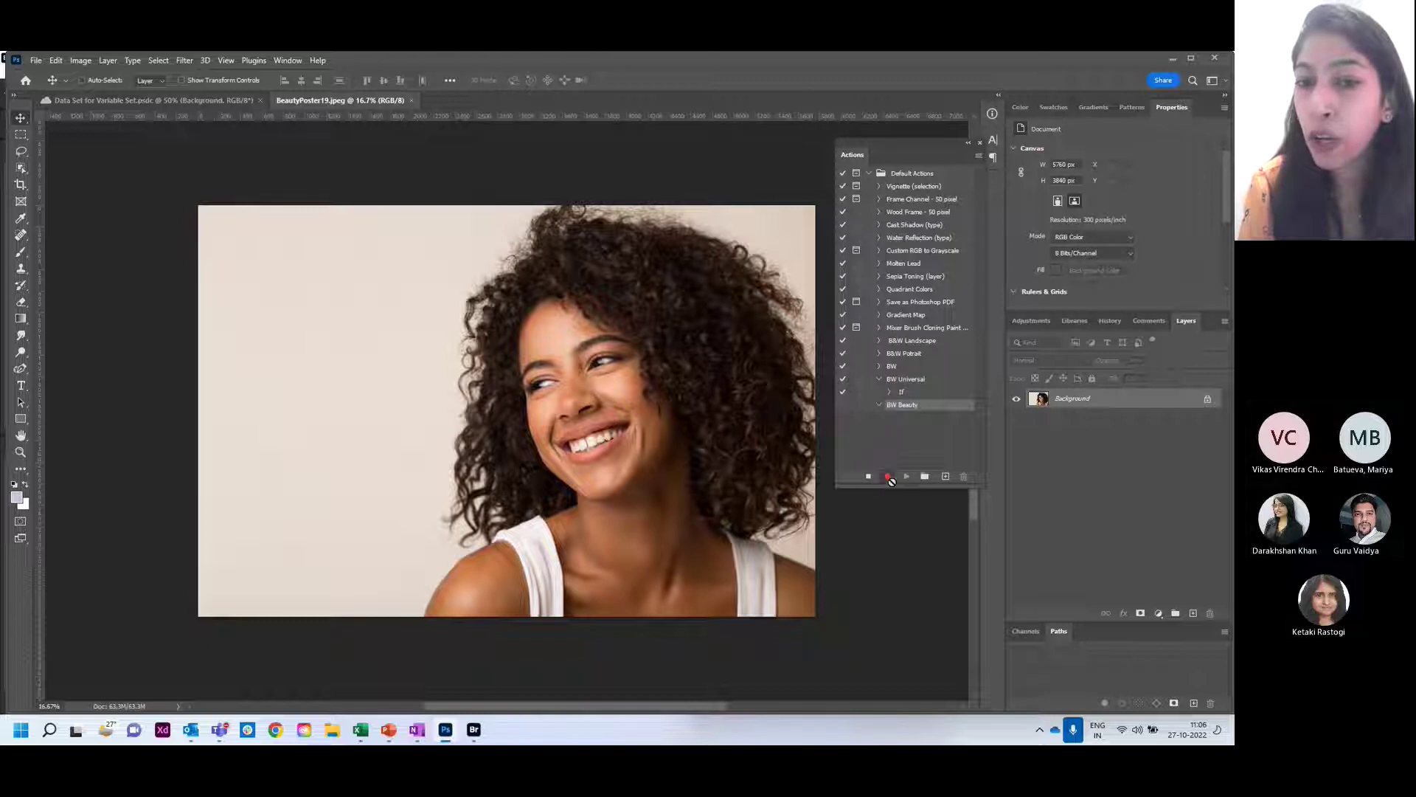
- Add a Black & White adjustment layer above the portrait's background layer while the action records
click(1158, 613)
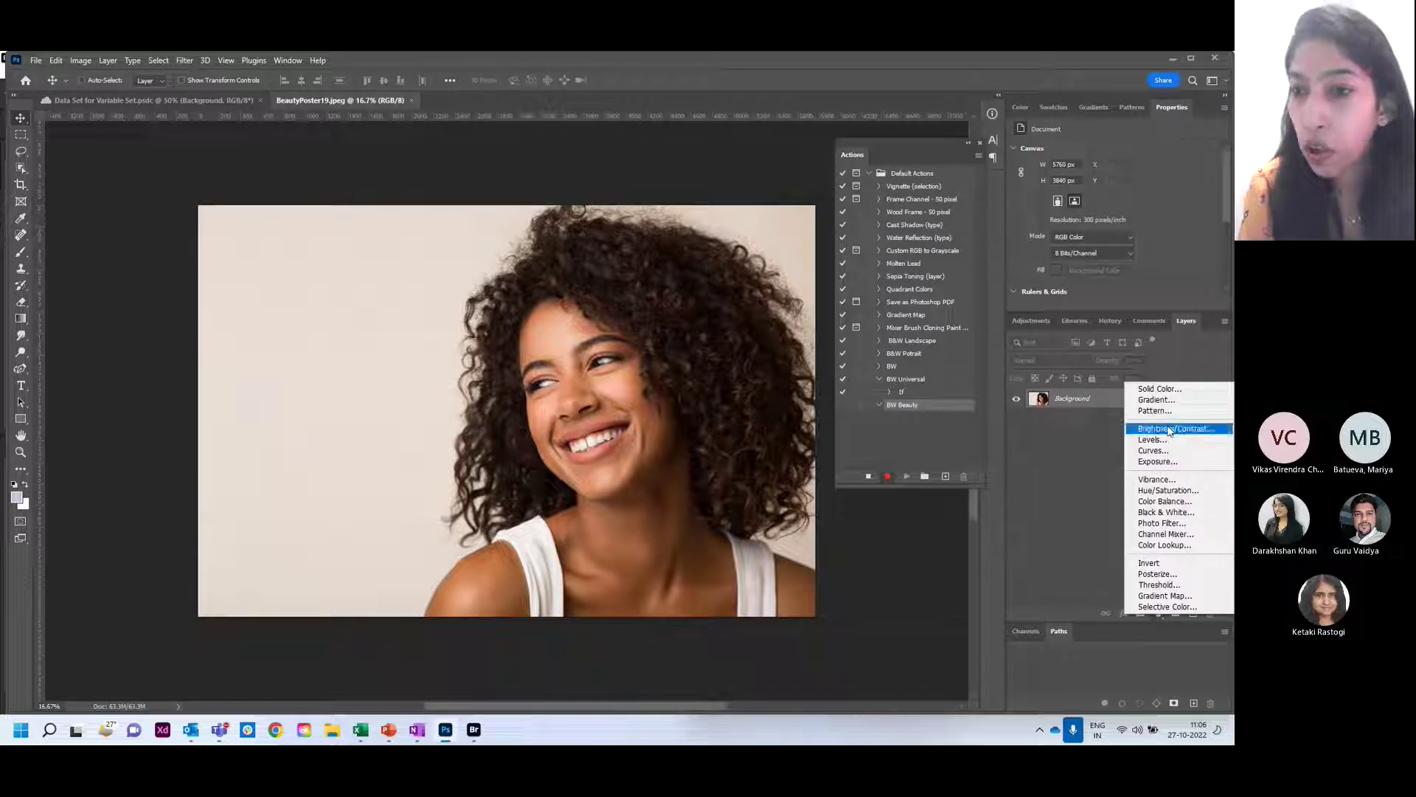
click(1162, 514)
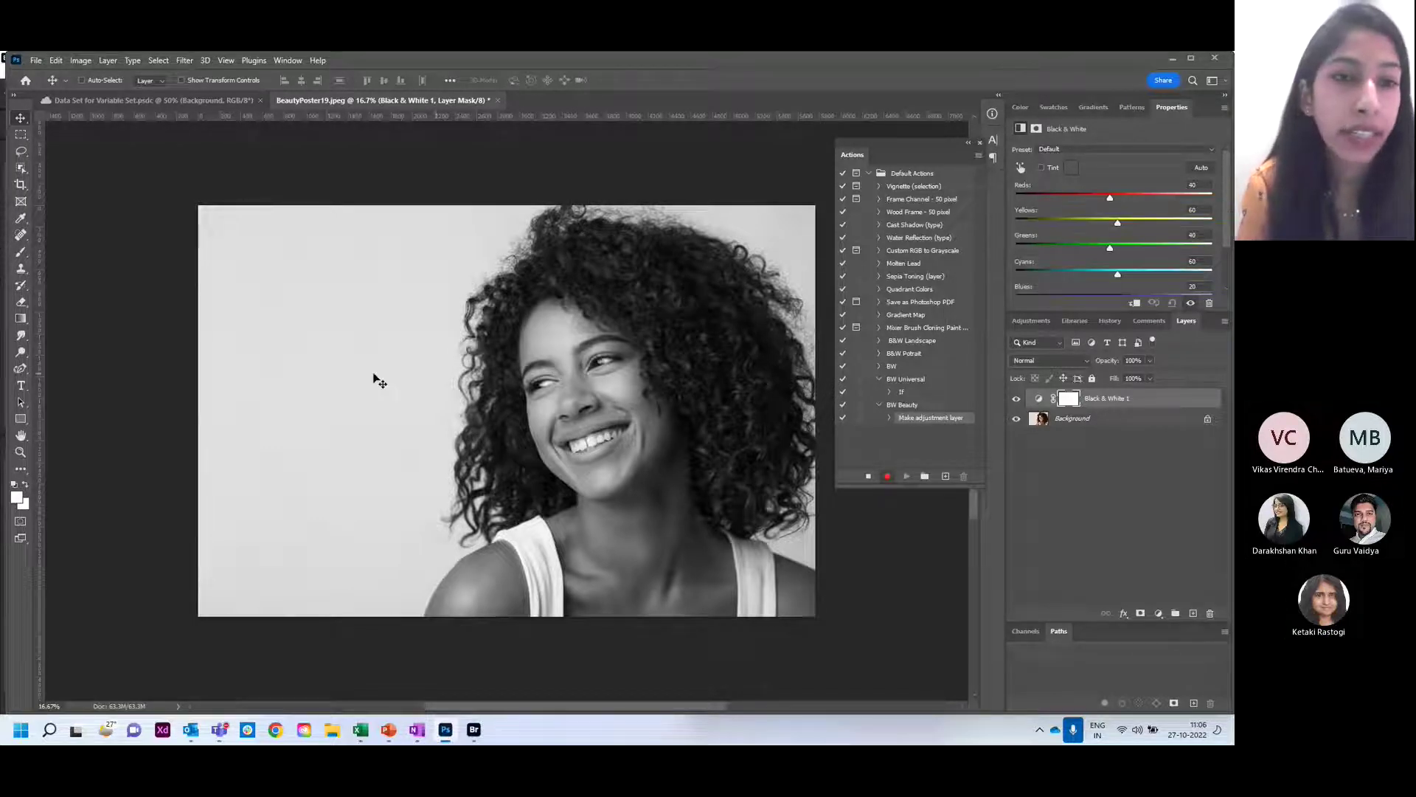
- Draw a text box in the empty area beside the woman's hair and set its text to 18 pt in blue #2657d3
key(t)
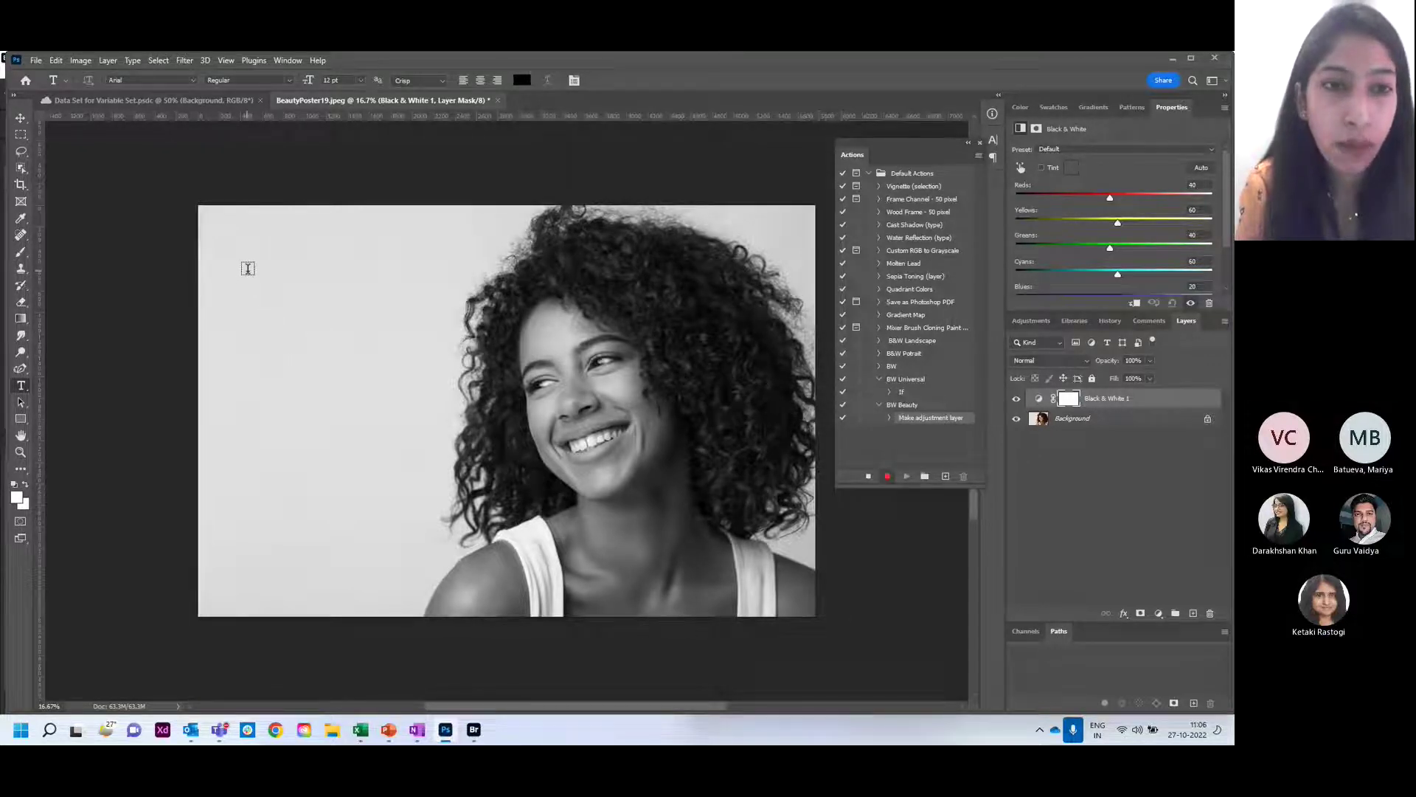
drag(247, 269, 465, 309)
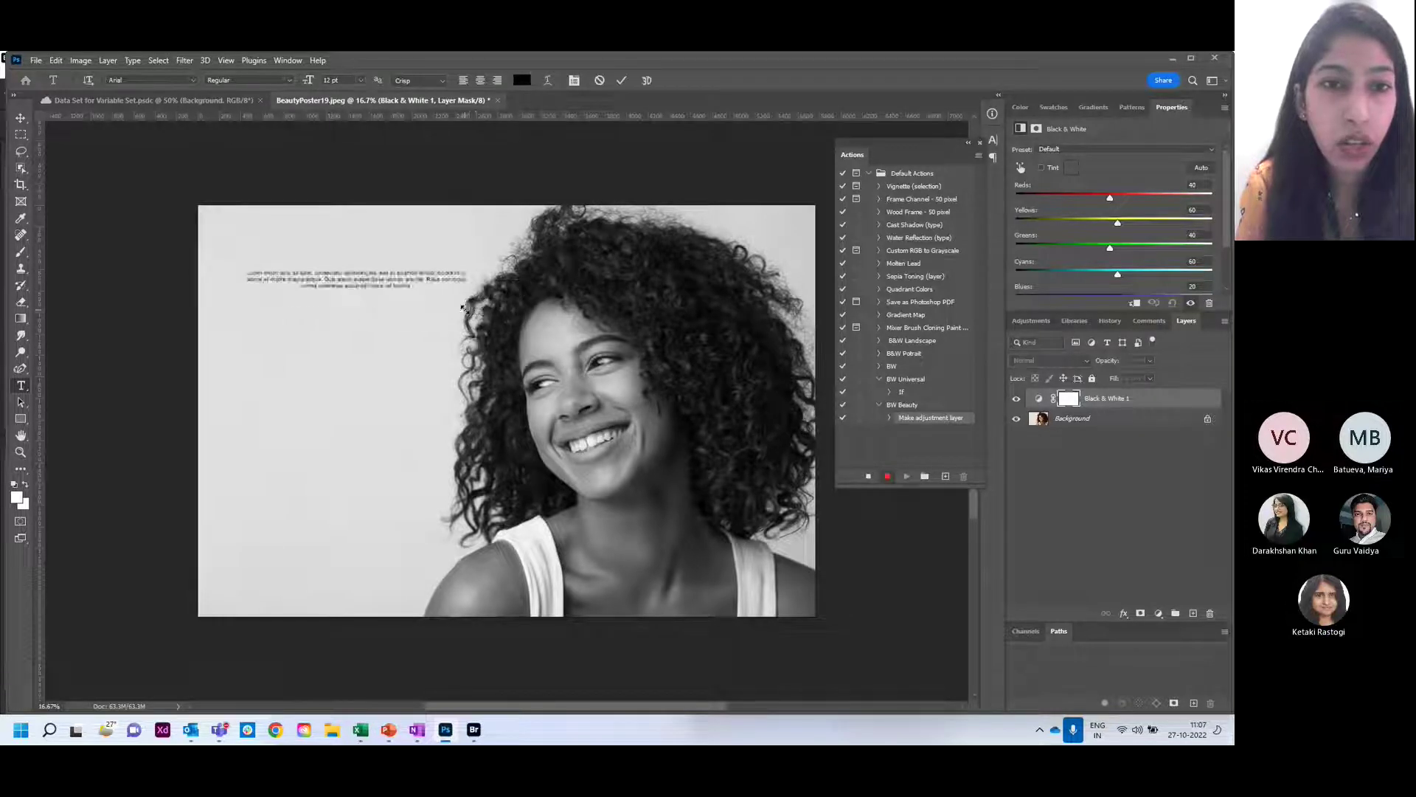
click(362, 82)
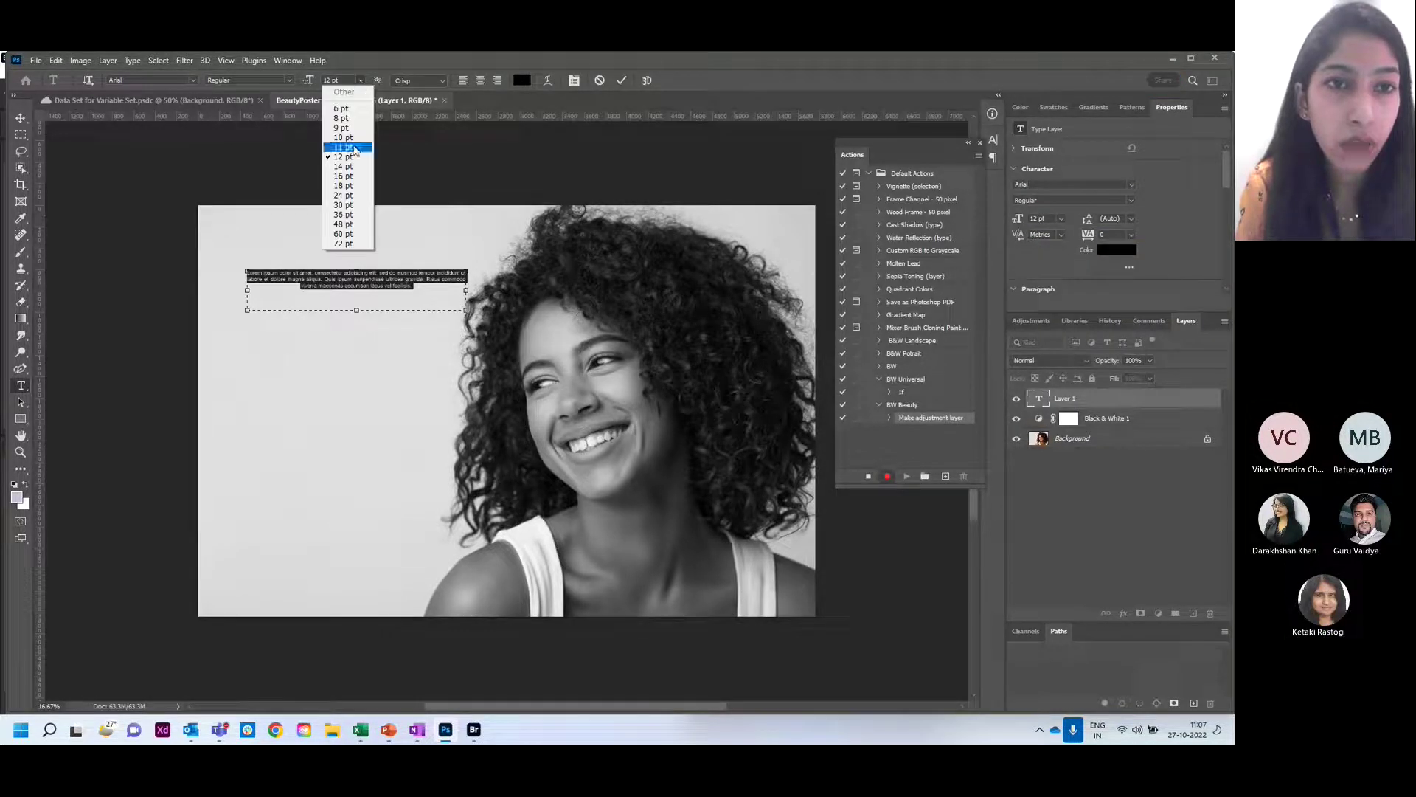
click(352, 187)
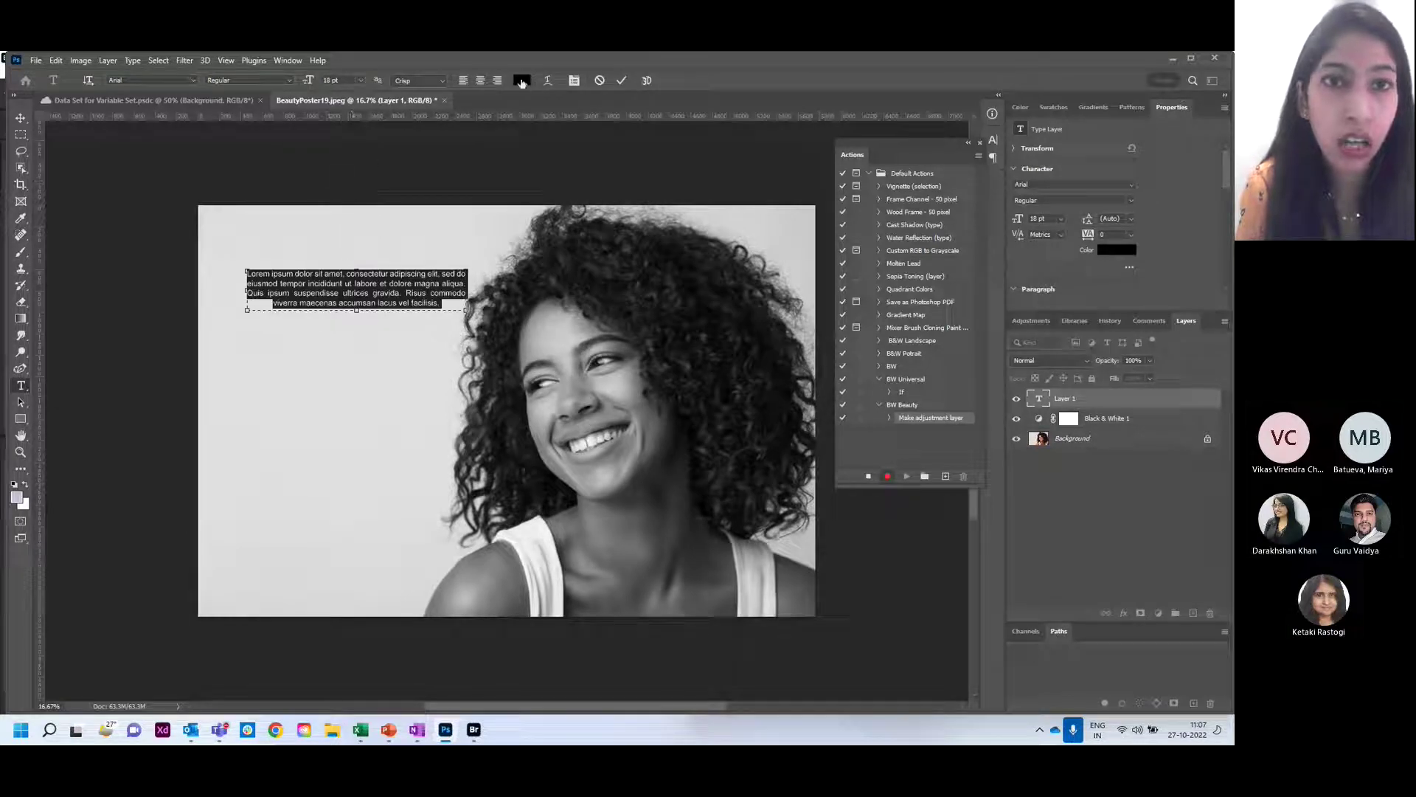
click(521, 80)
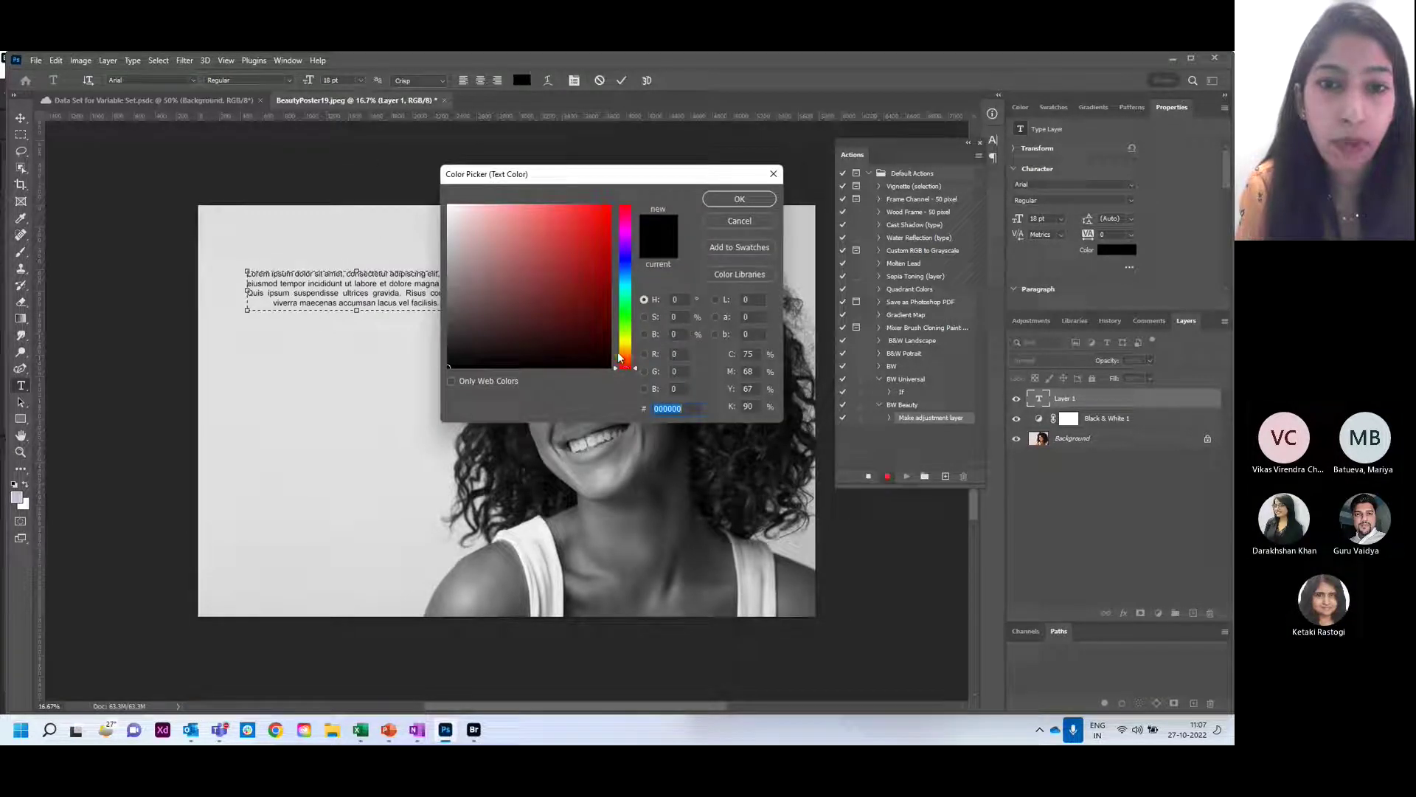
mouse_move(619, 362)
mouse_down()
mouse_move(620, 267)
mouse_move(553, 274)
mouse_move(581, 232)
mouse_up()
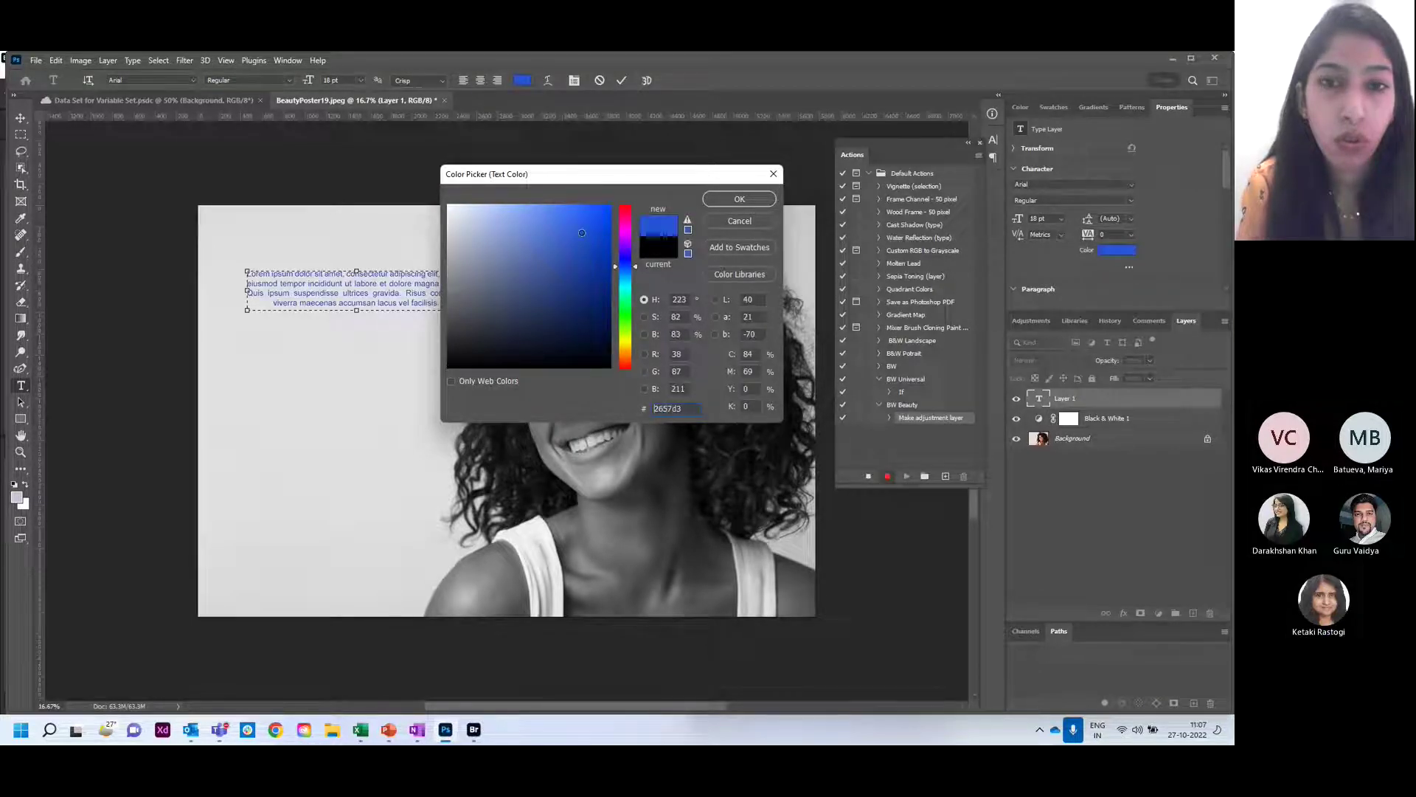
click(760, 202)
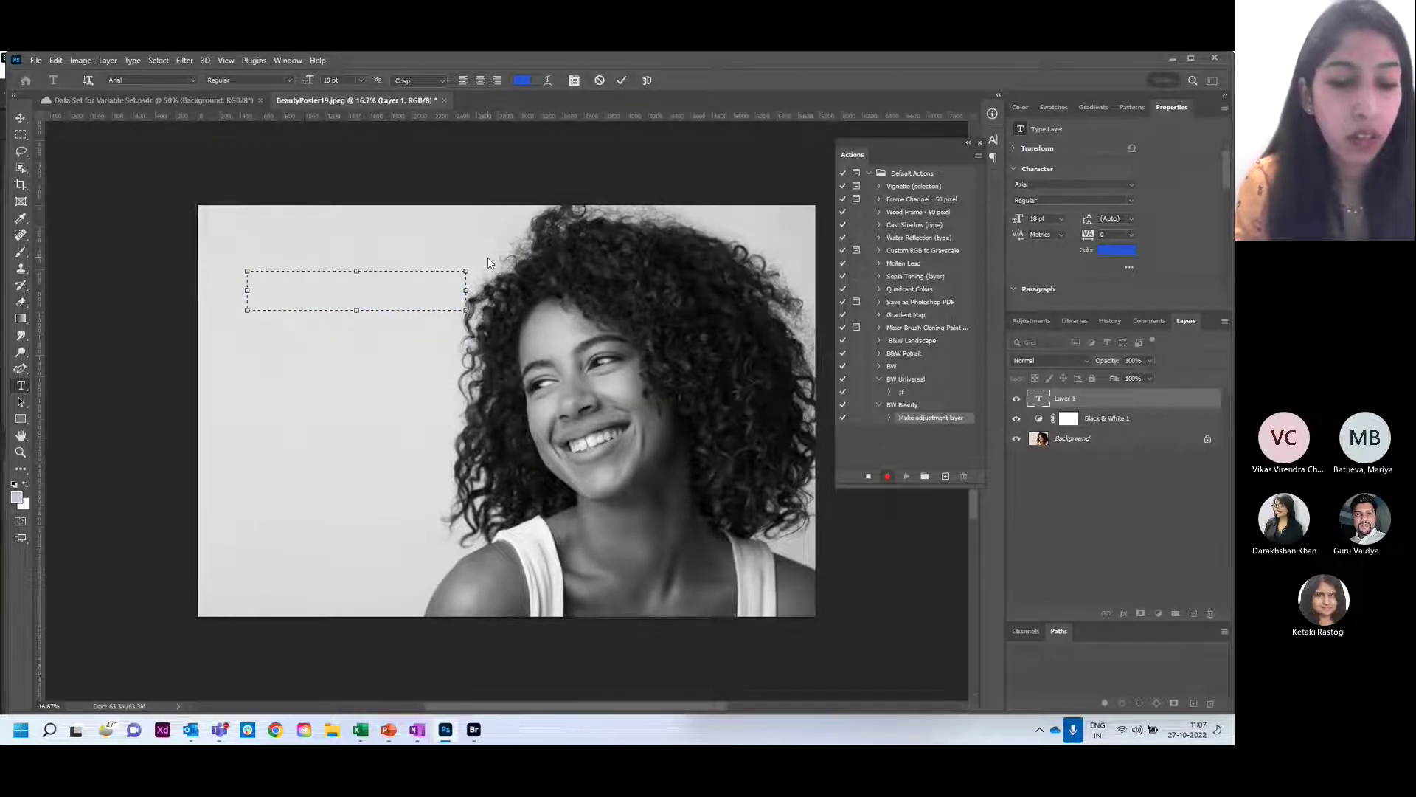
- Enter "Every Woman is Beautiful" with "#celebratingrealbeauty" on a second line in the text box, and commit the text layer
text(Eva)
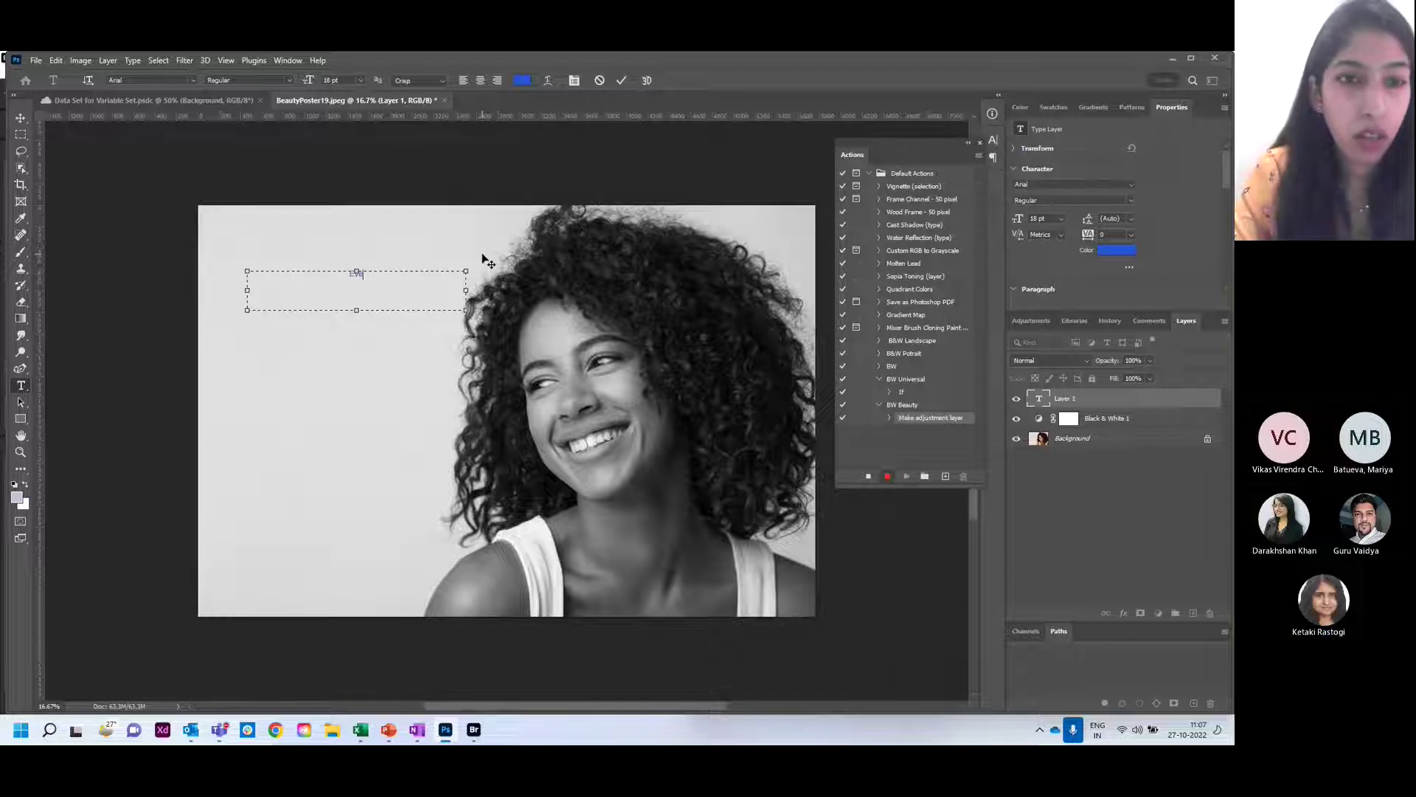
text(ry Wom)
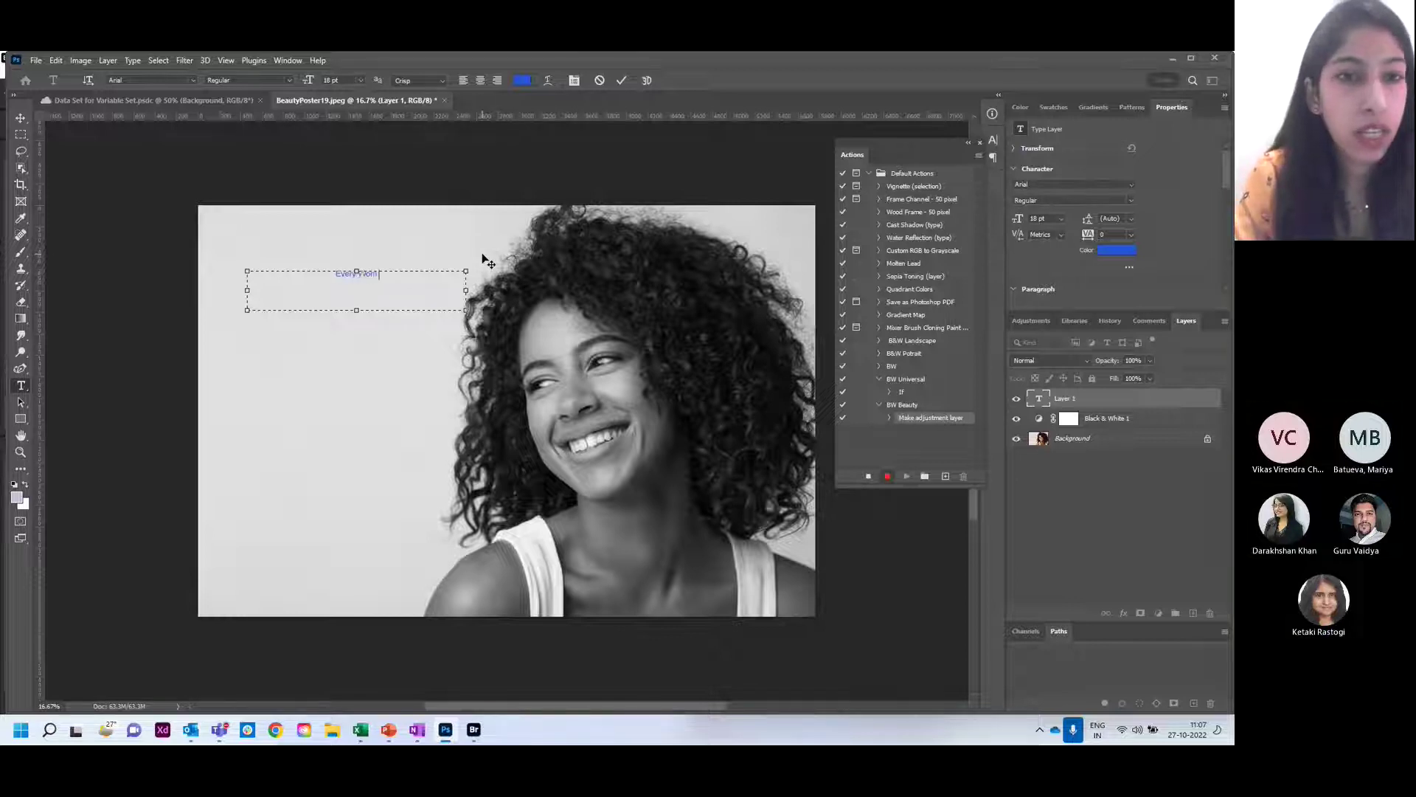
text(an is)
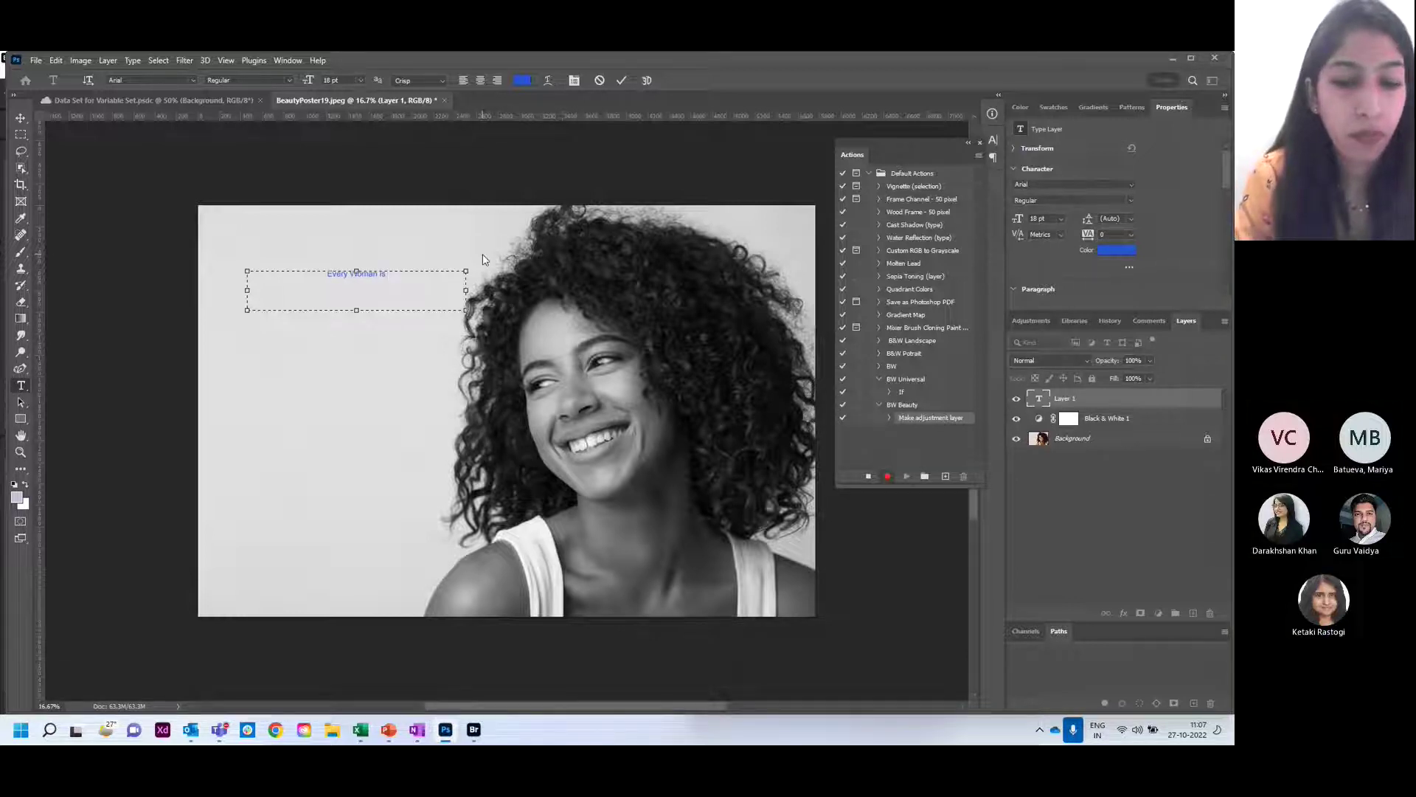
text( beautiful)
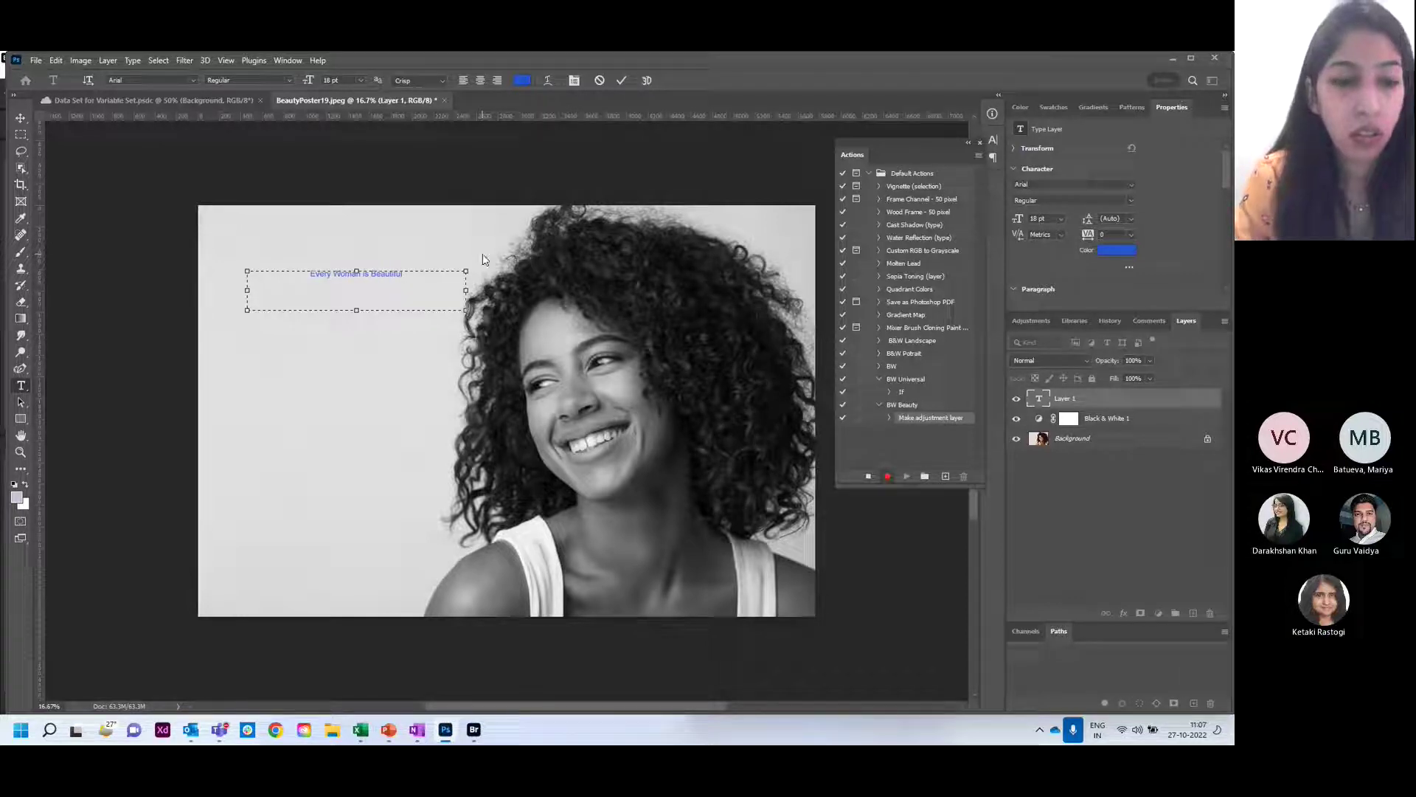
text(%)
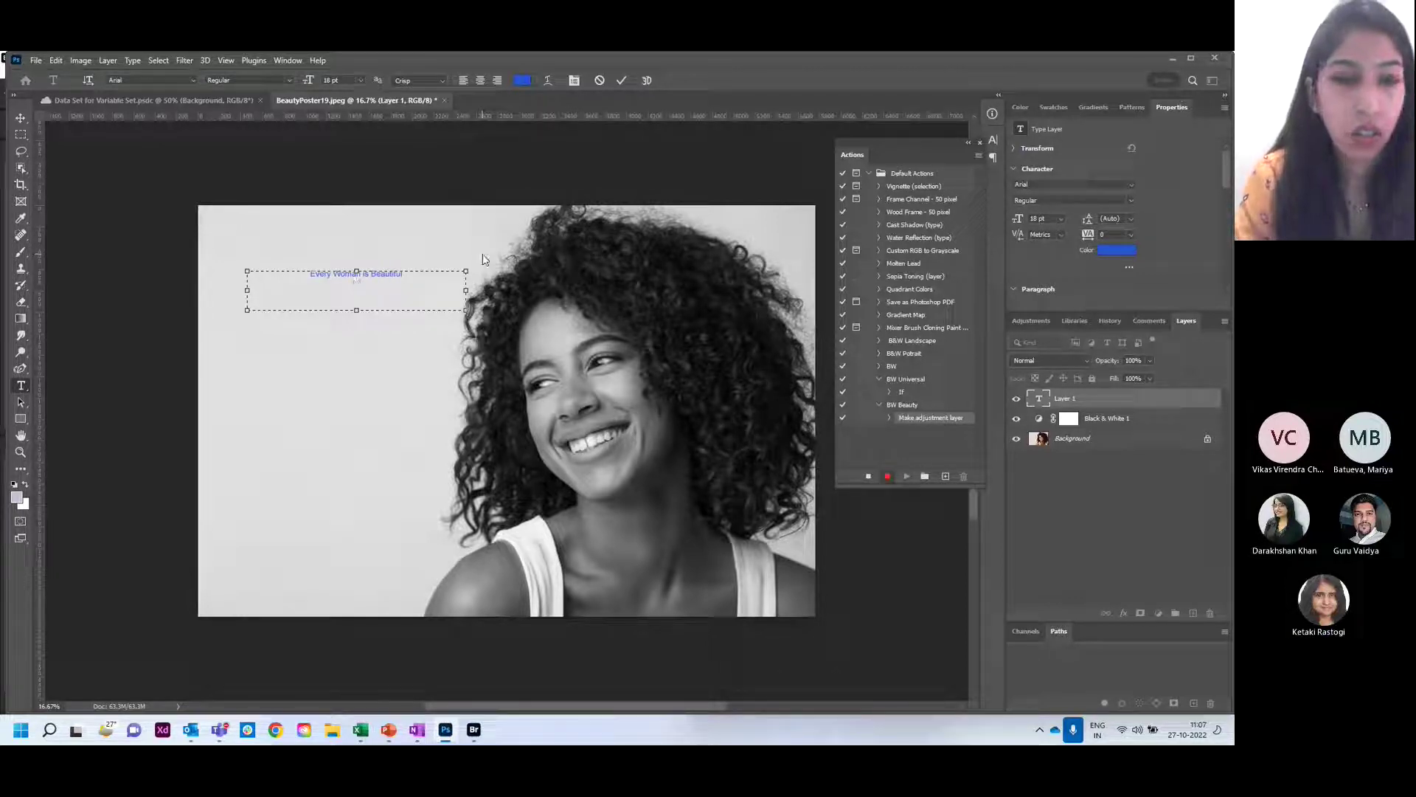
text(%)
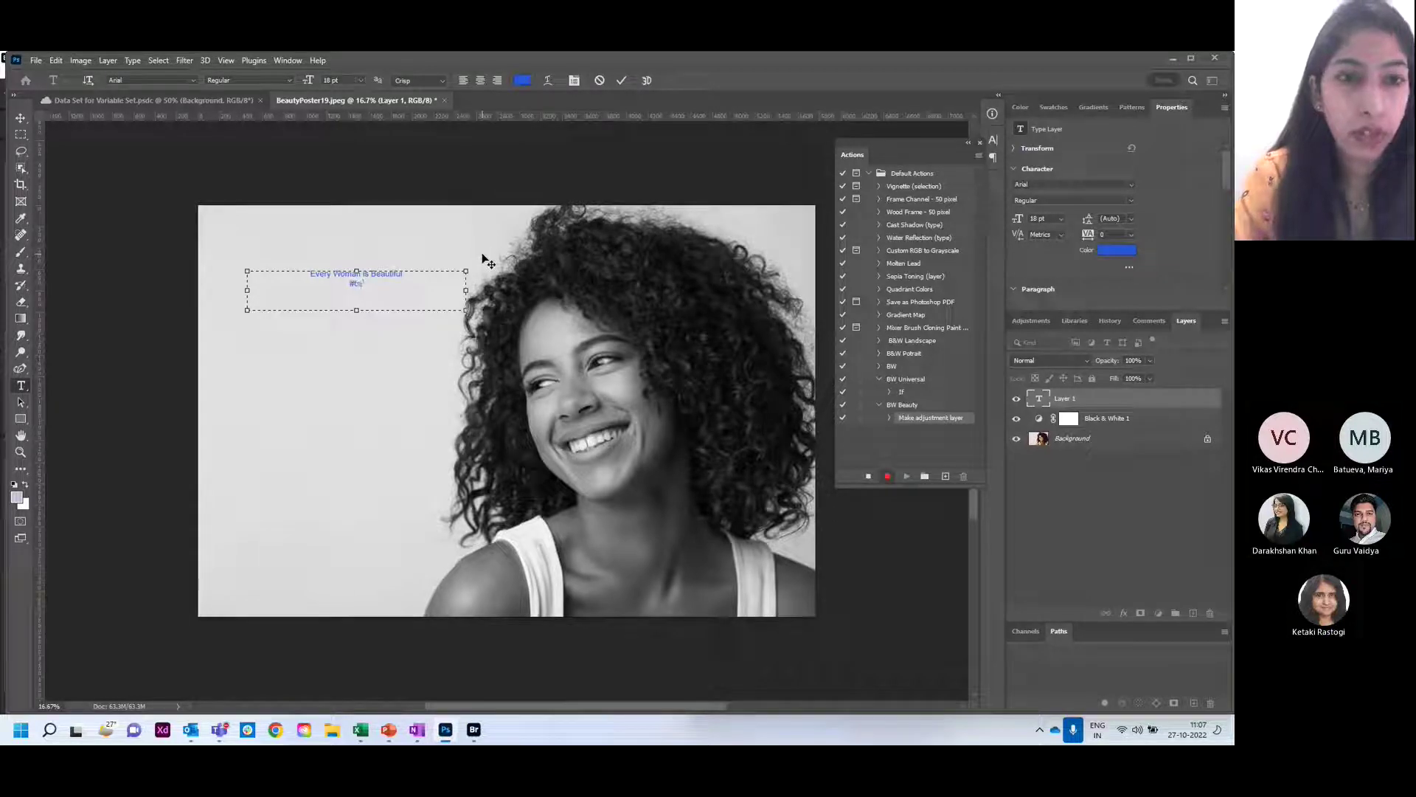
text(elebra)
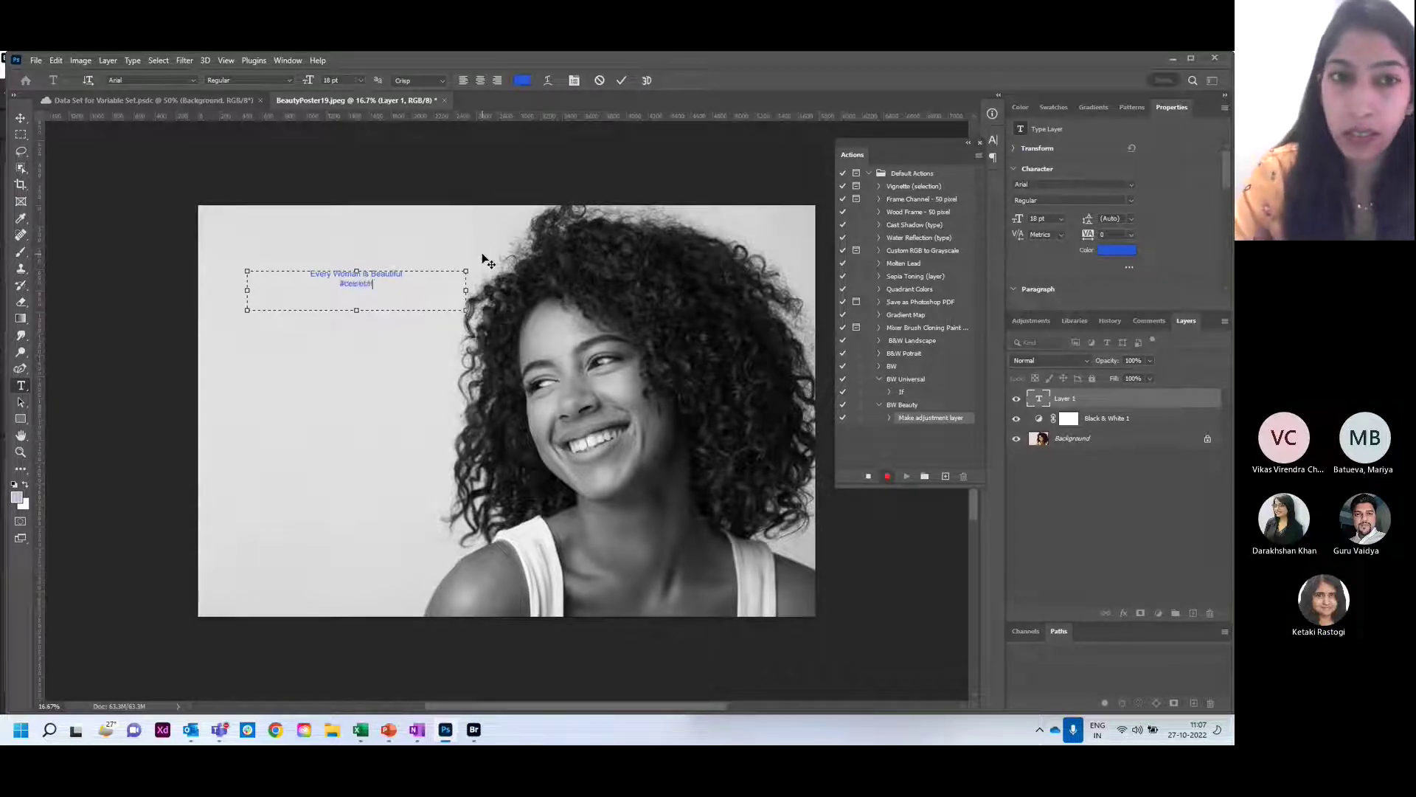
text(ting)
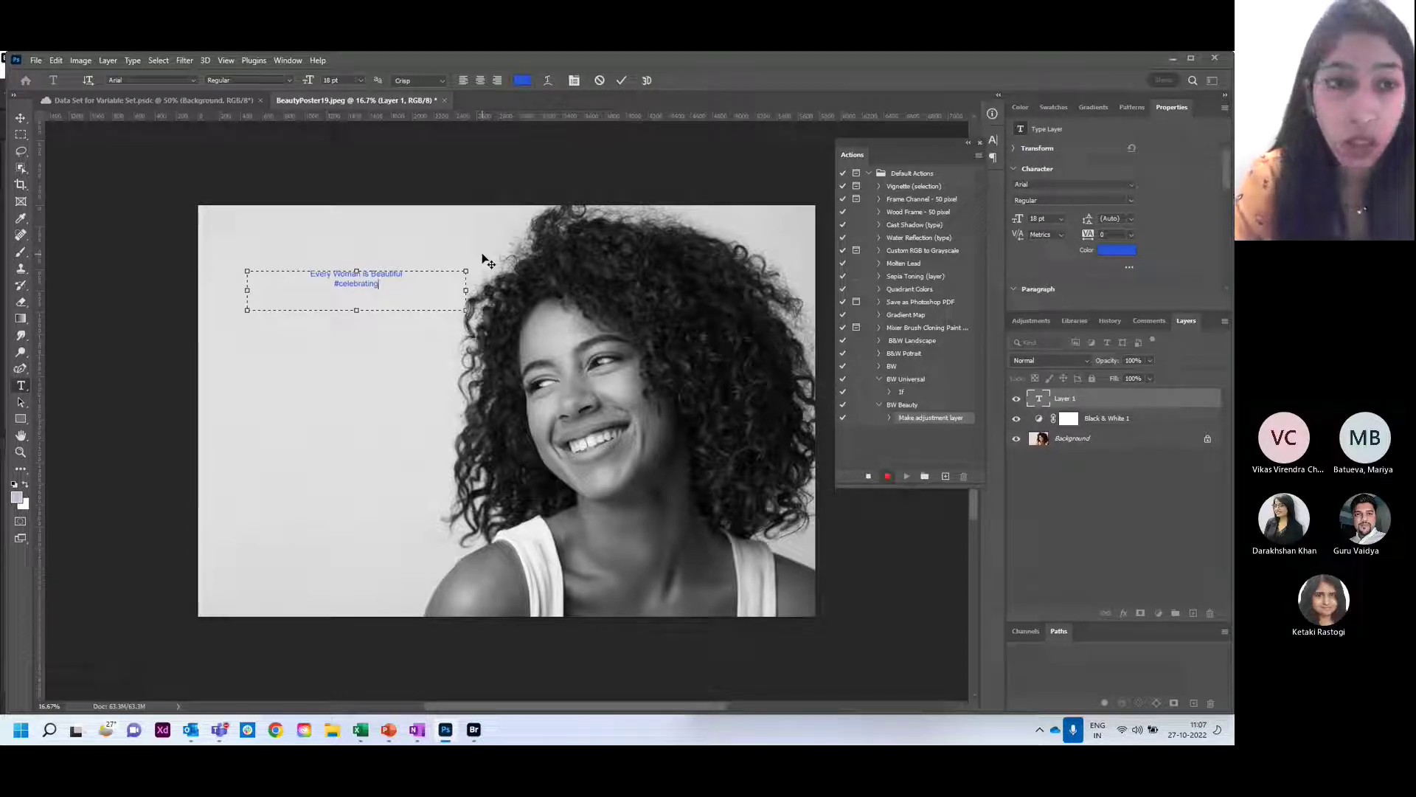
text(r)
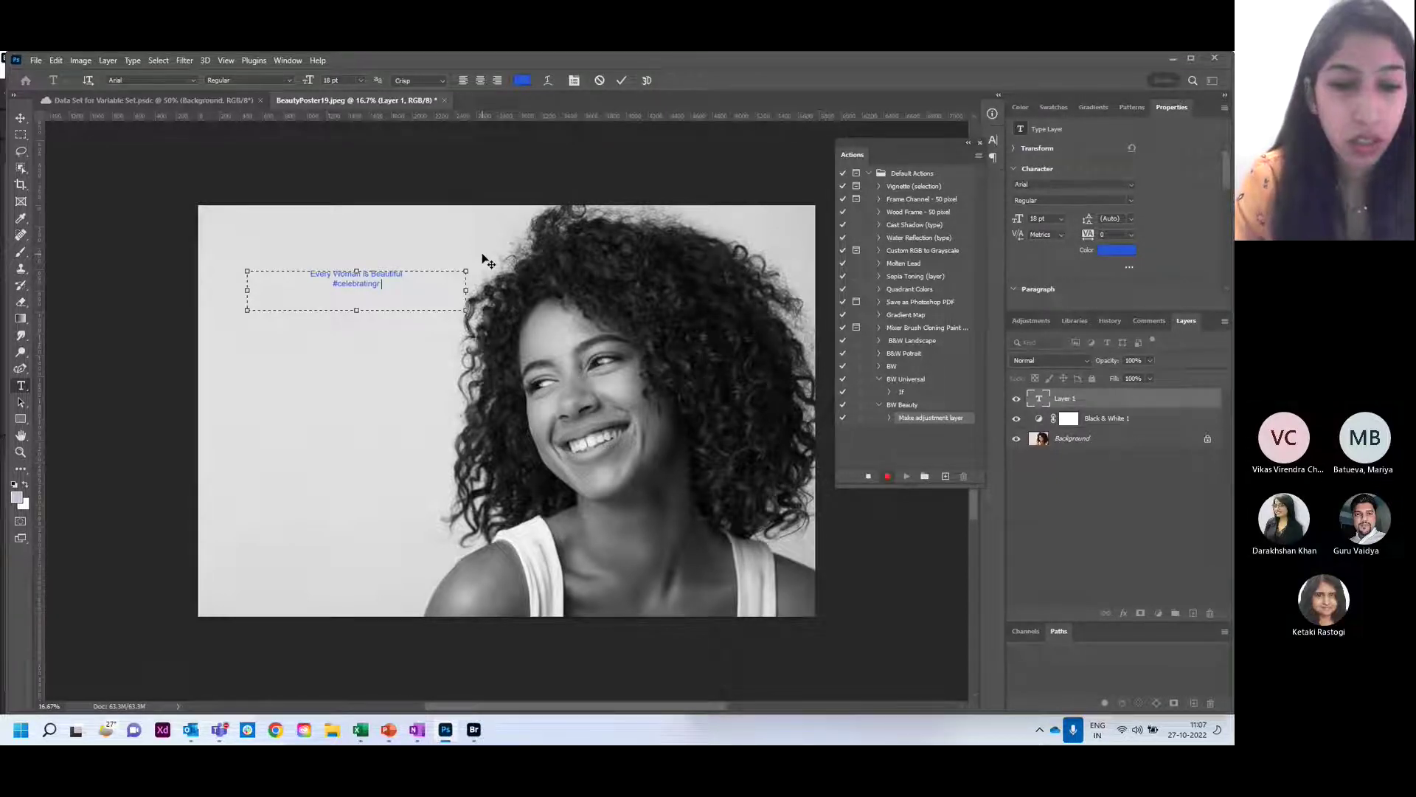
text(ealbeauty)
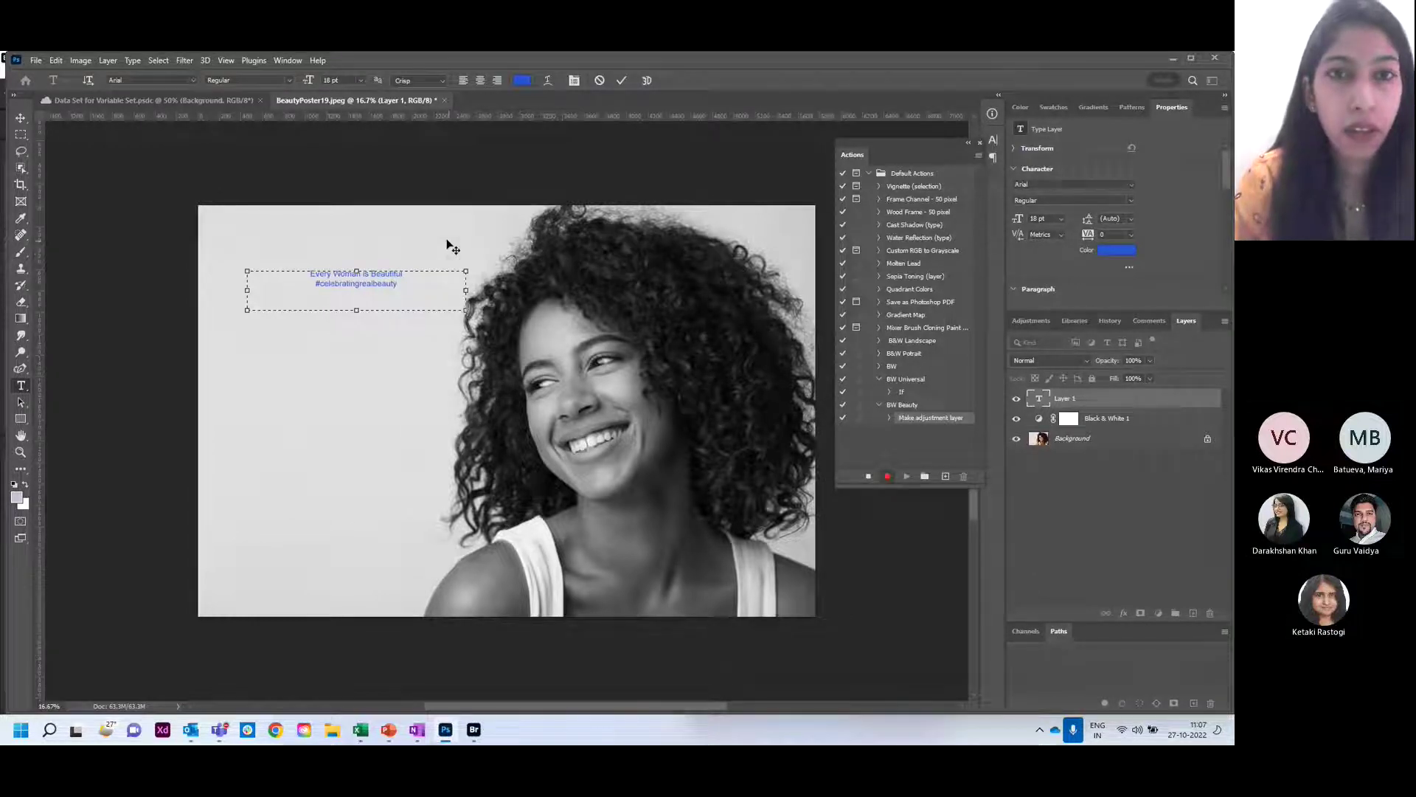
click(621, 80)
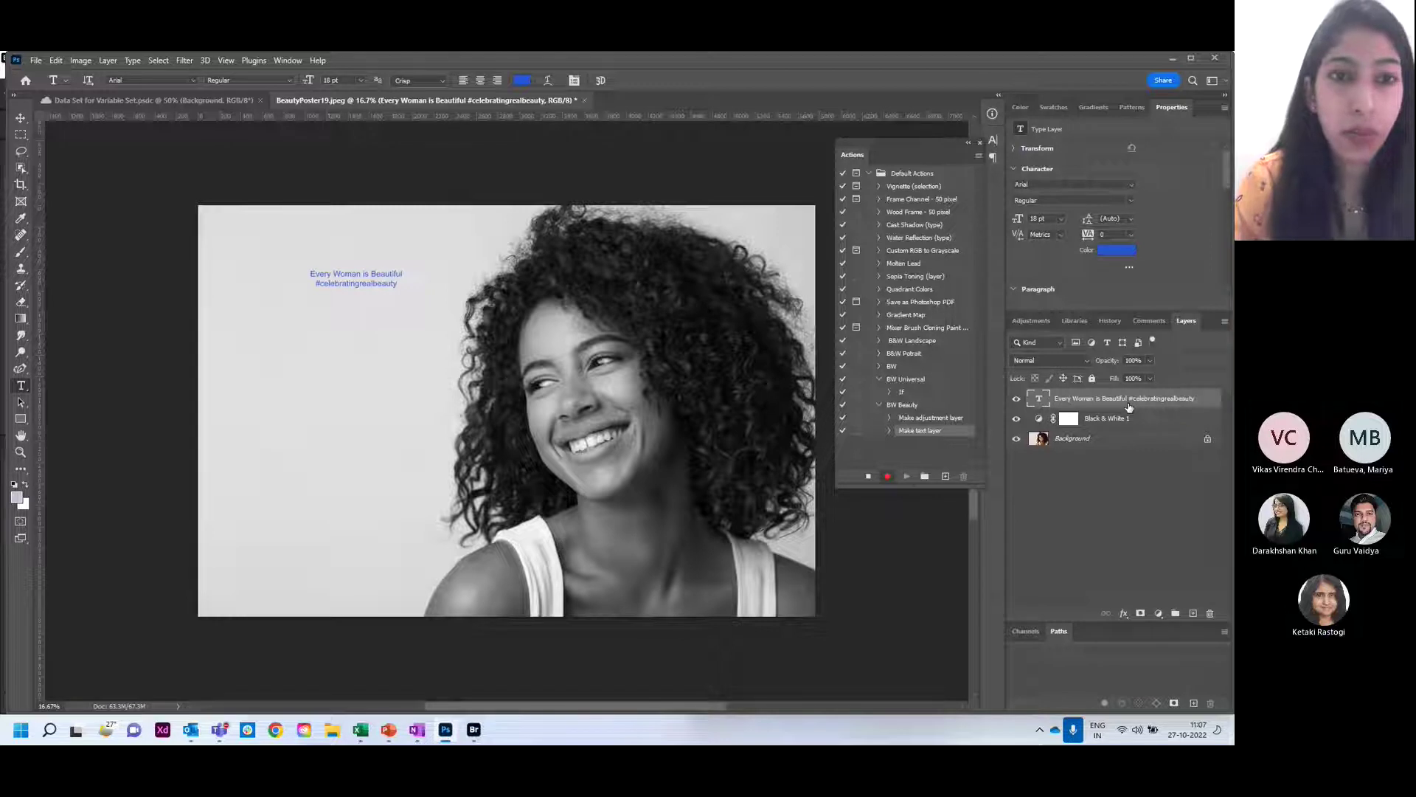
- Examine the settings recorded for the Make adjustment layer and Make text layer steps of the BW Beauty action
click(890, 419)
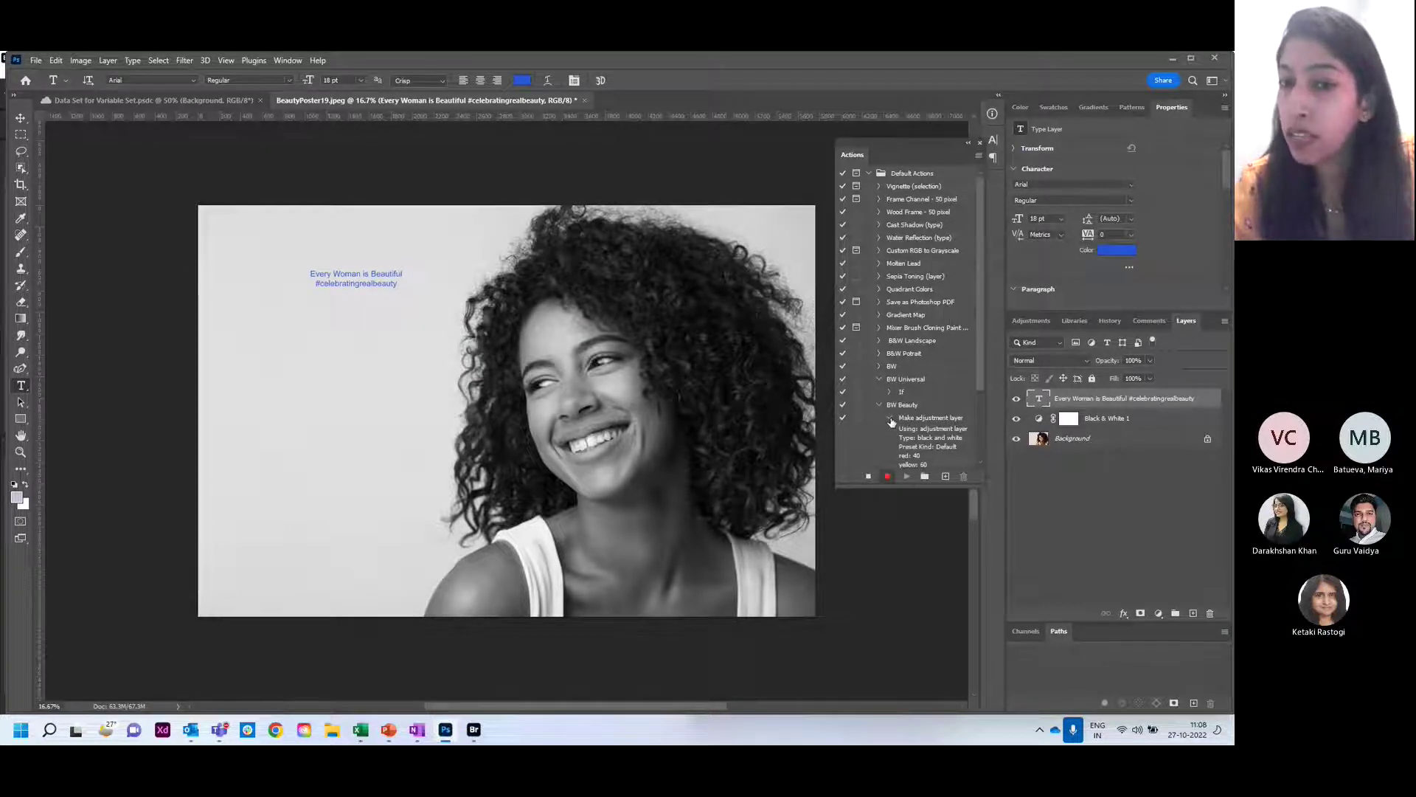
click(890, 419)
click(889, 432)
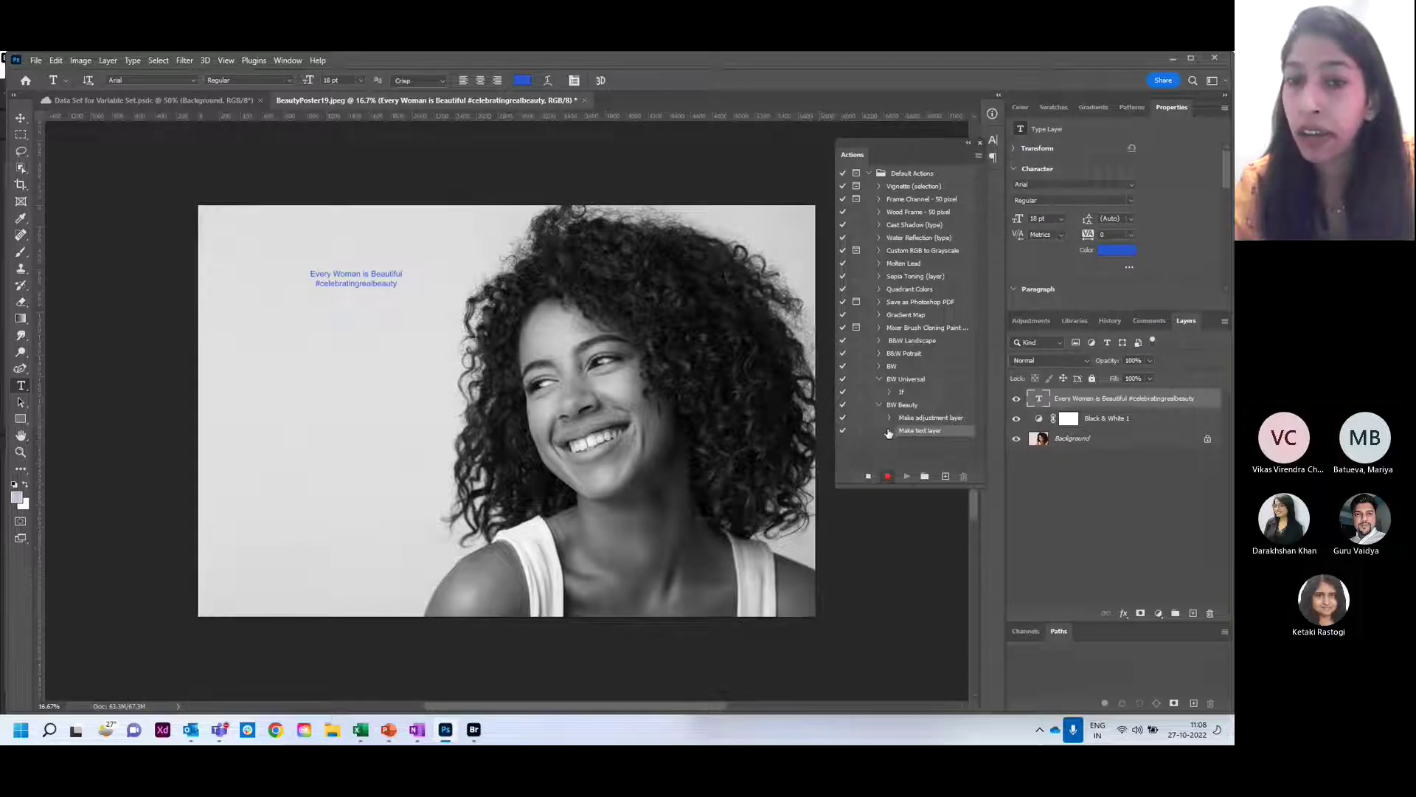
click(889, 433)
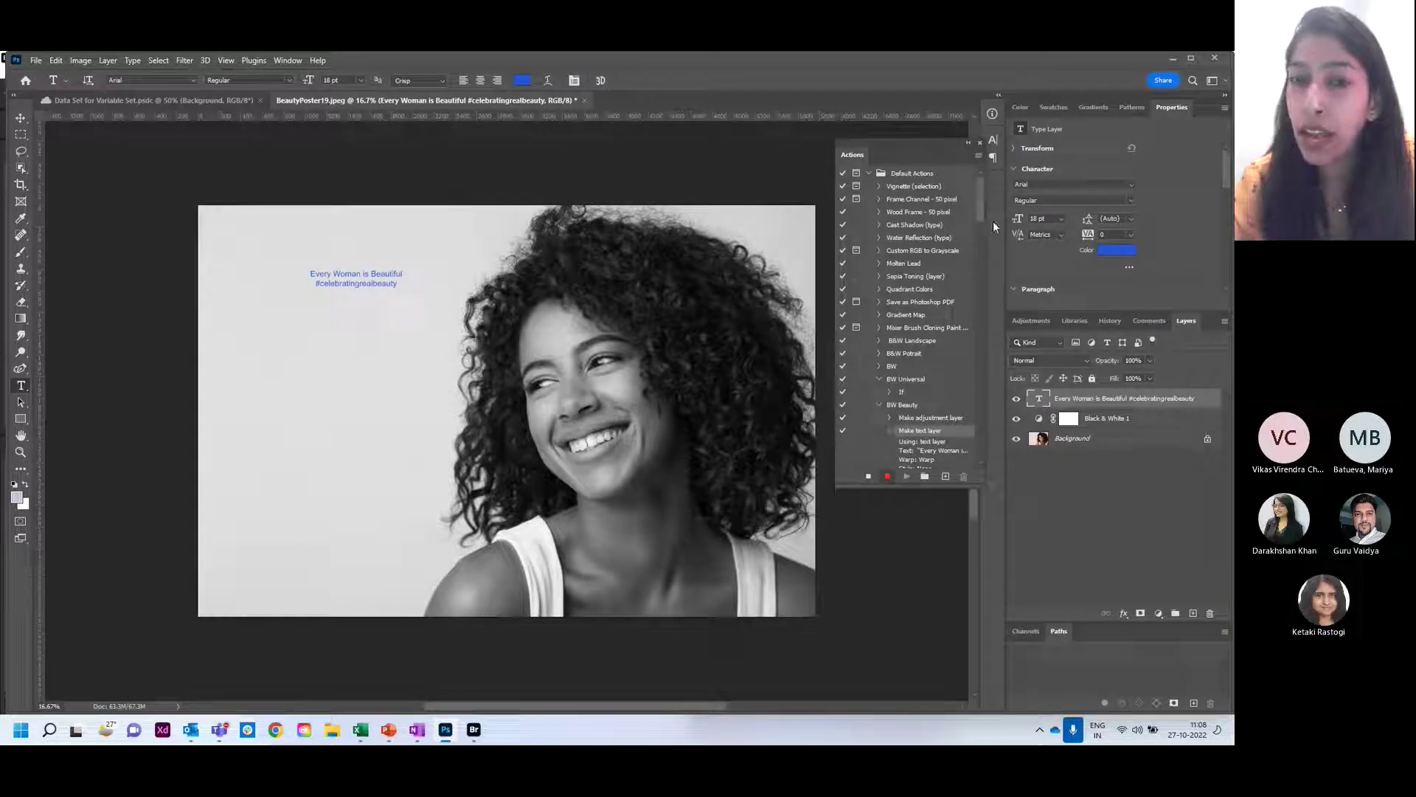
scroll(979, 220, down, 3)
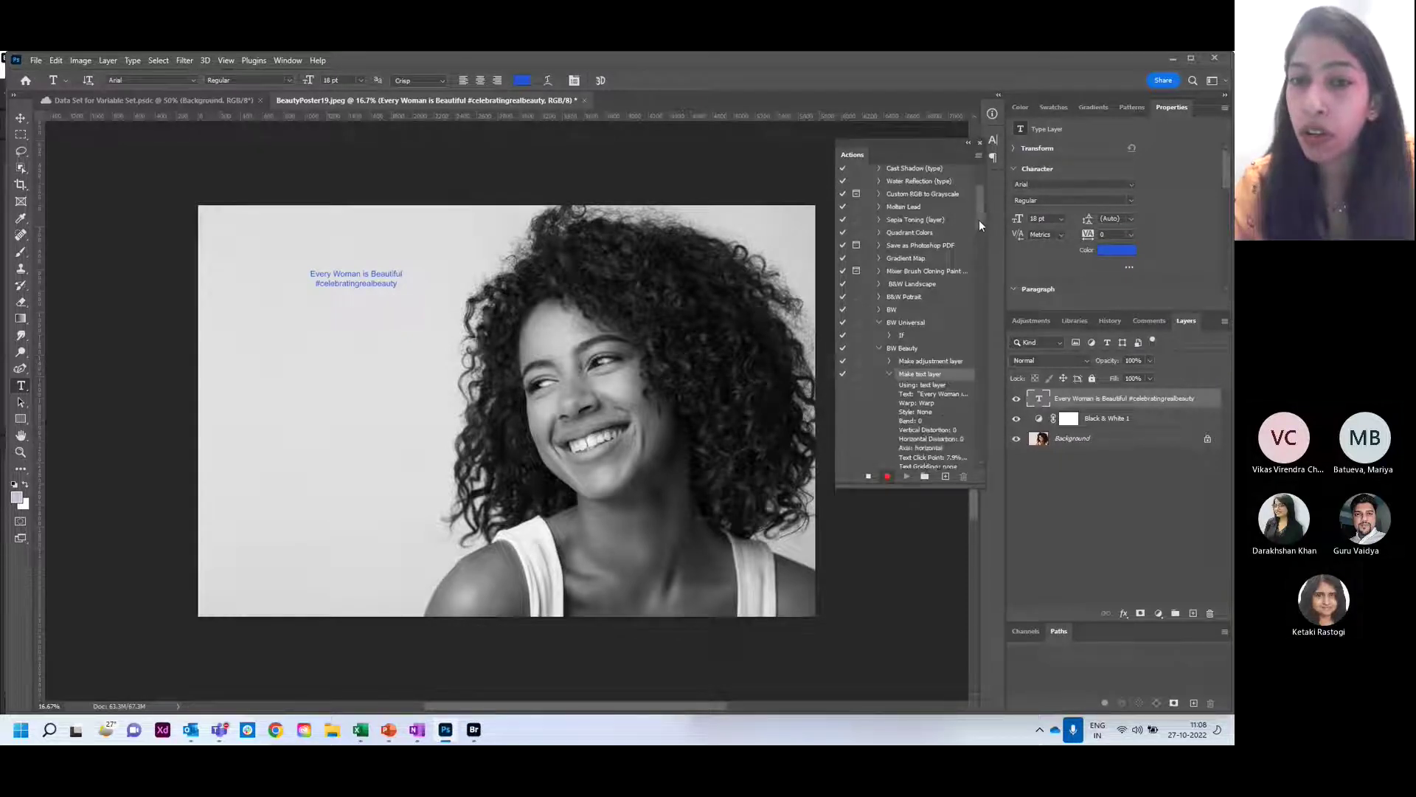
- Stop recording the BW Beauty action and switch the action list to Button Mode
click(870, 478)
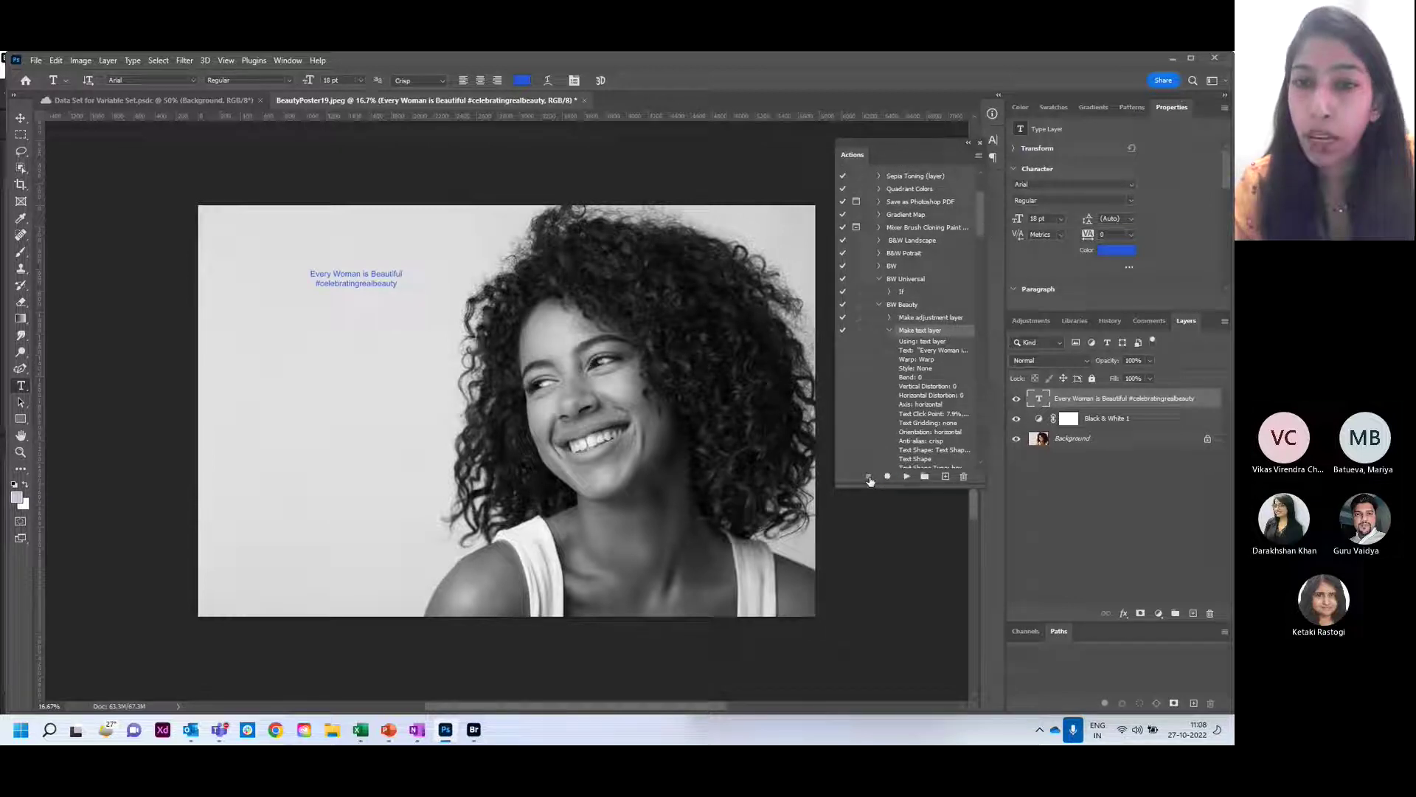
click(890, 332)
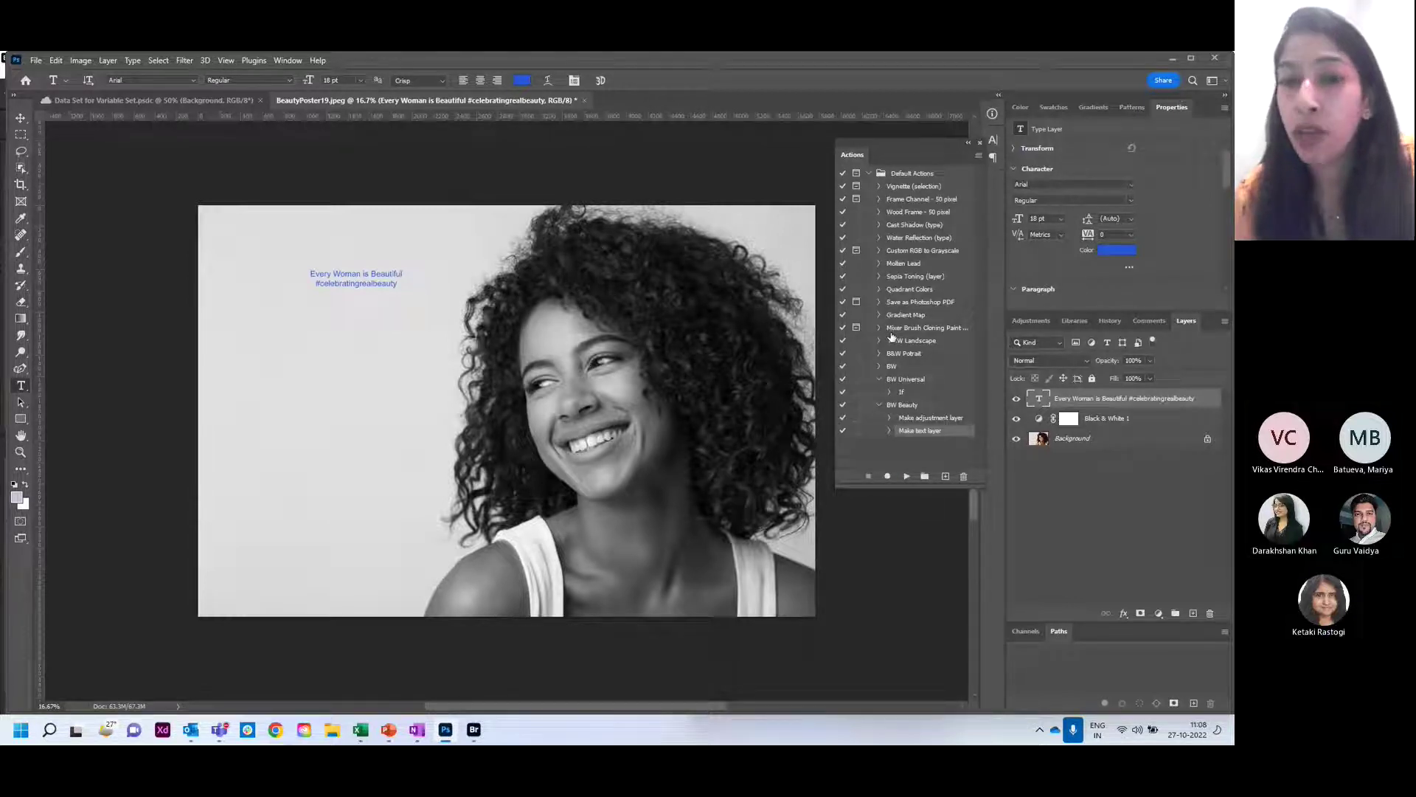
click(977, 157)
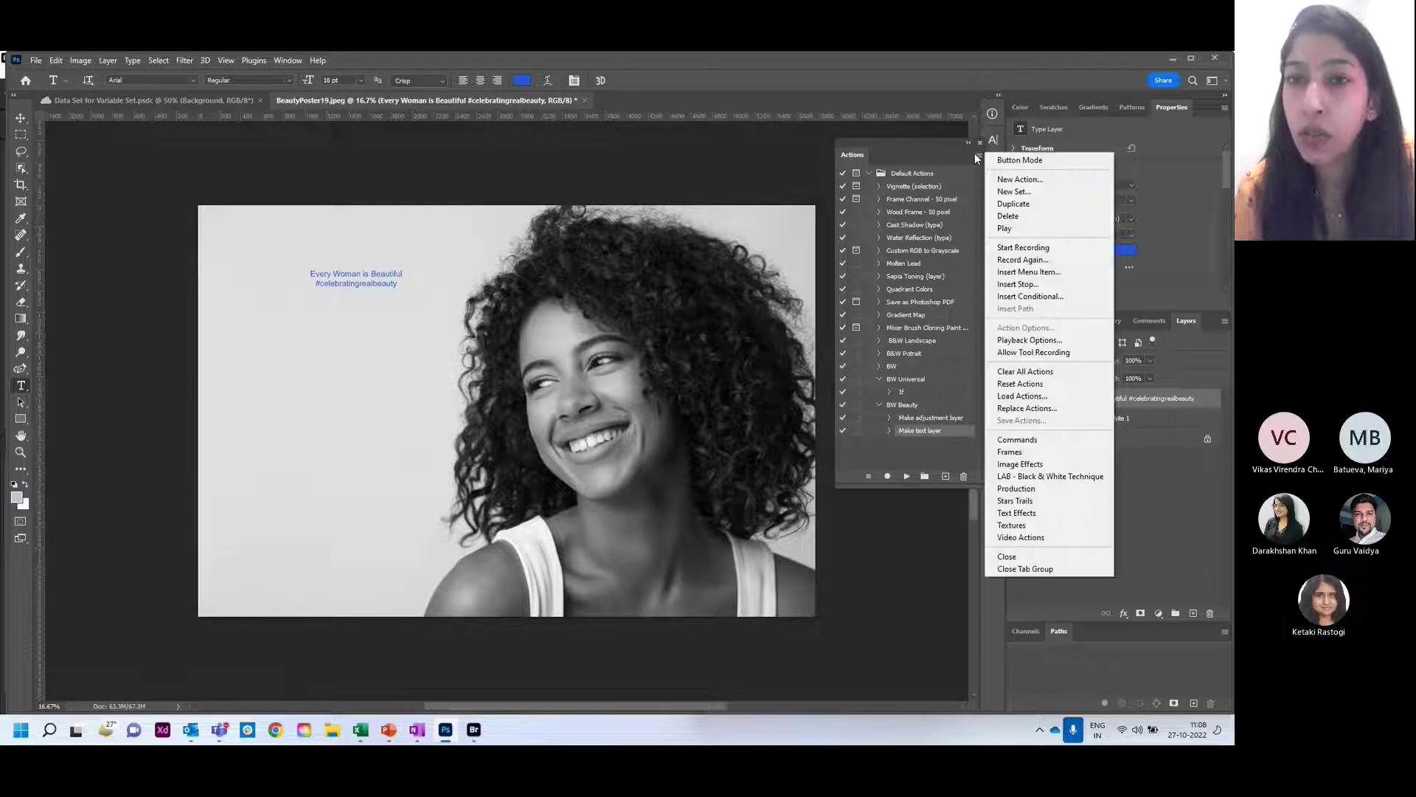
click(997, 161)
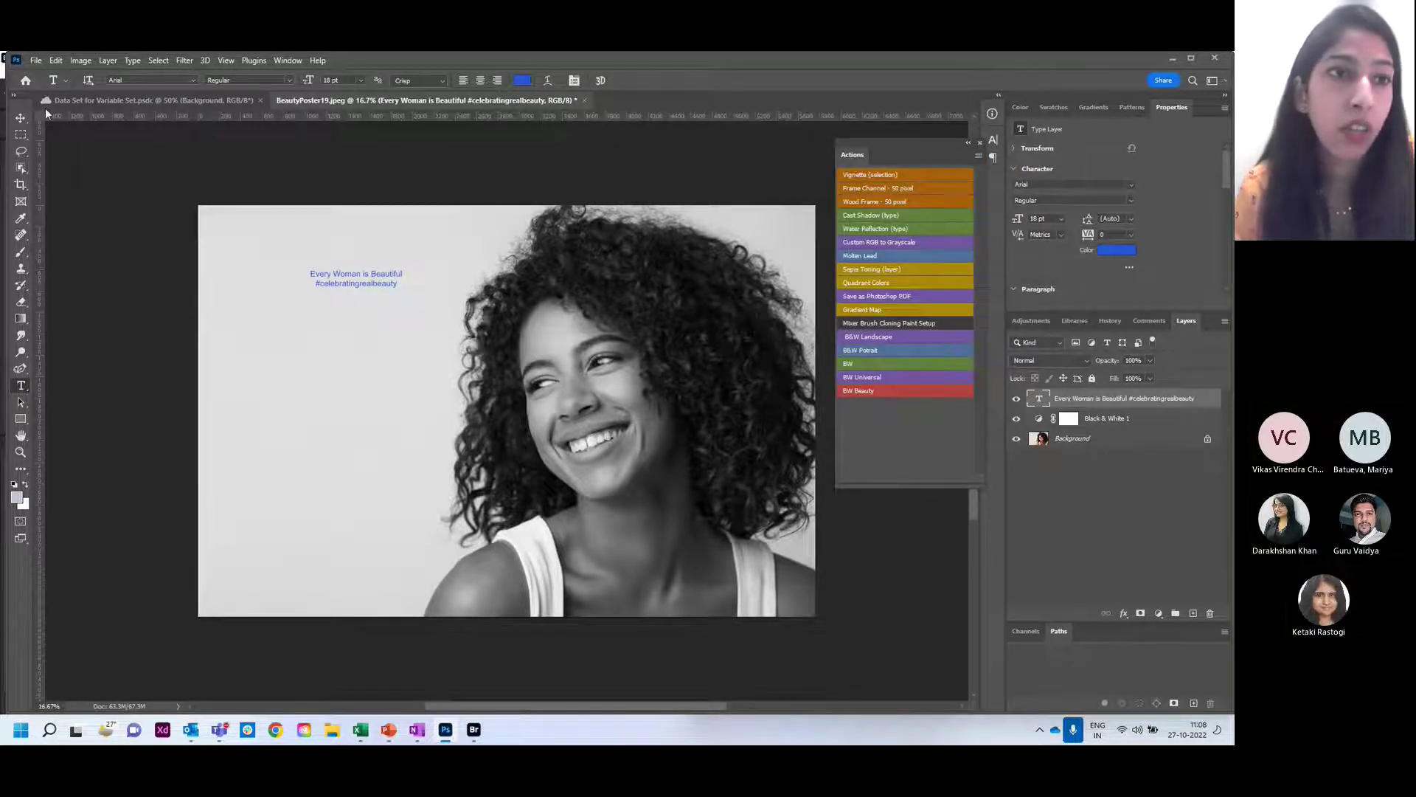
- Open WomenLandscape05.jpeg from Bridge's Conditional Actions folder and play the BW Beauty action on it in Photoshop
click(474, 730)
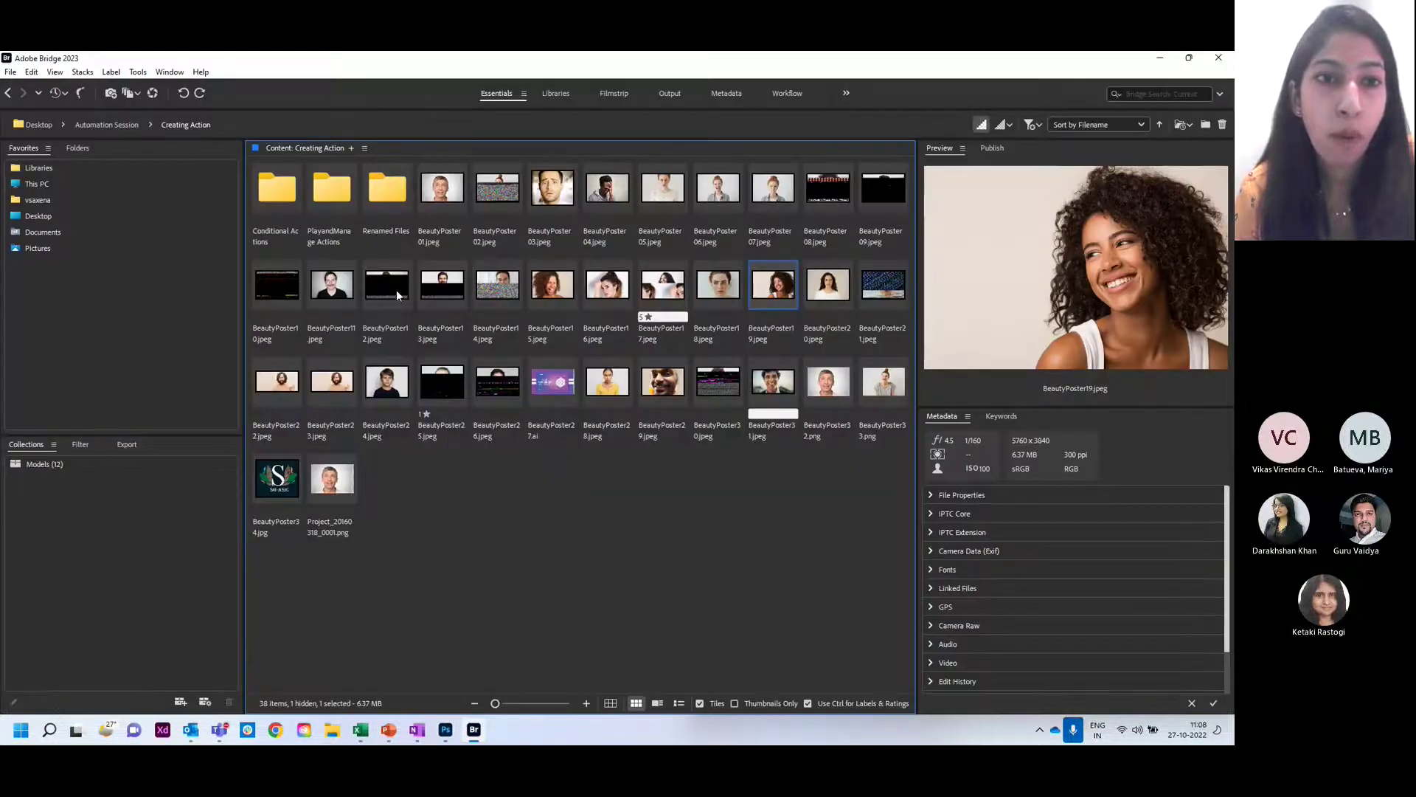
click(284, 202)
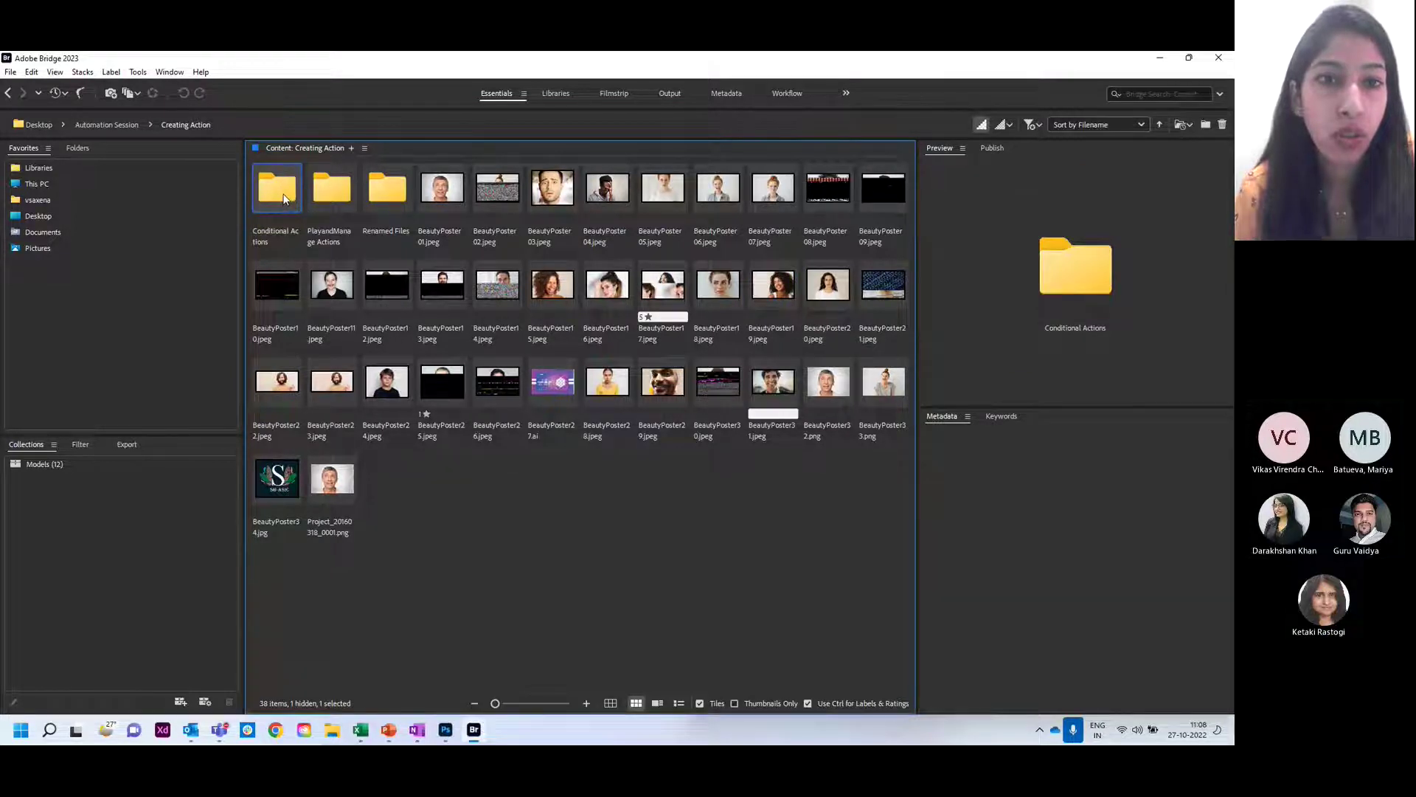
double_click(285, 199)
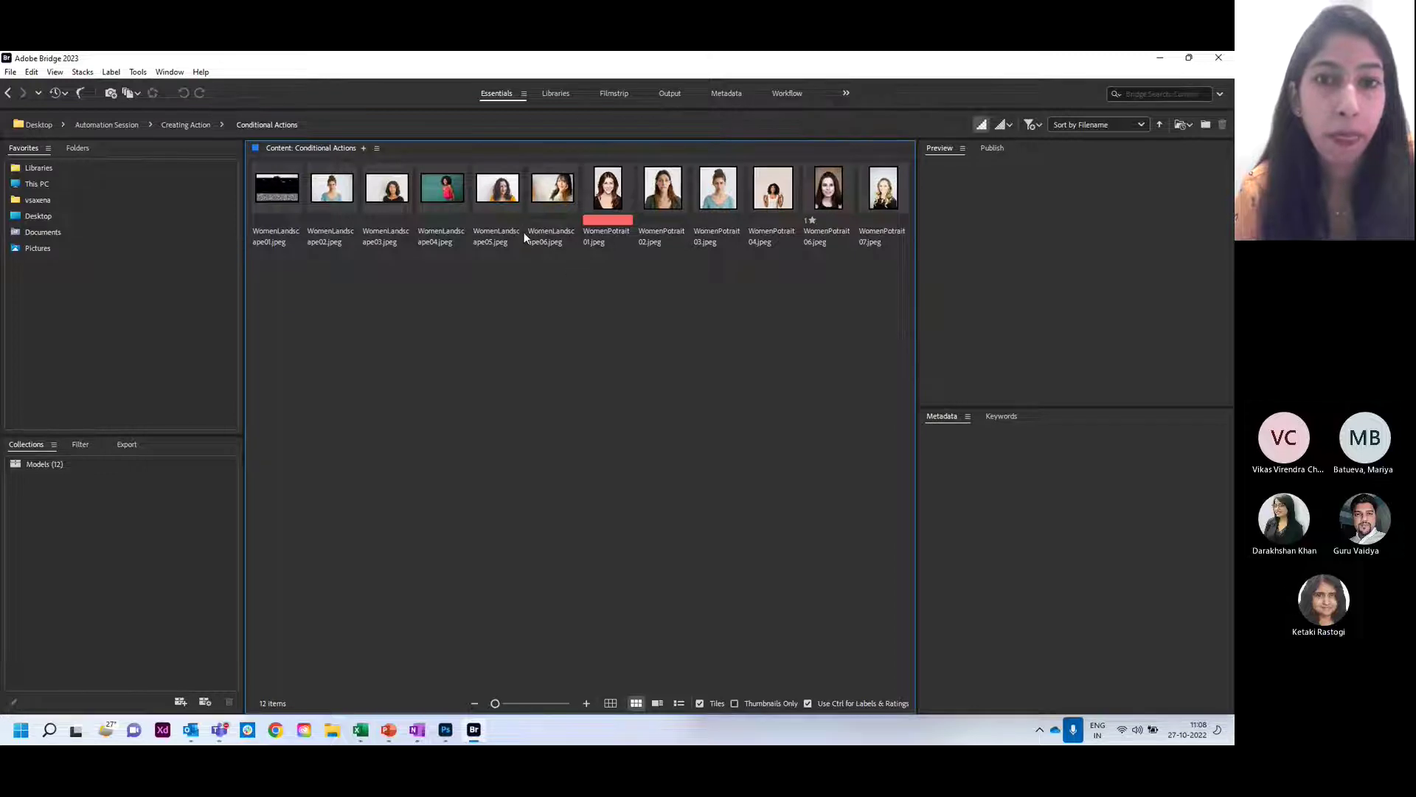
click(497, 189)
double_click(498, 189)
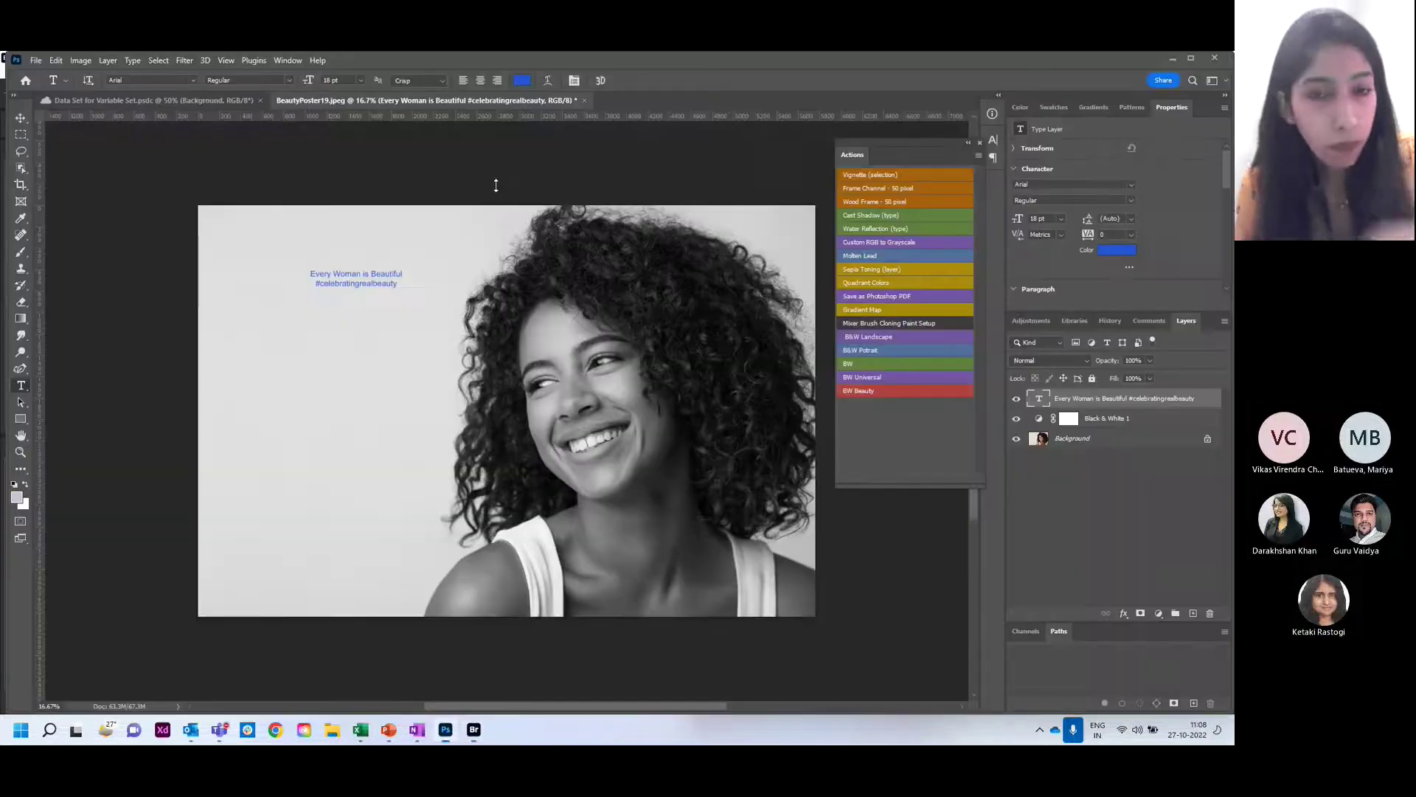
click(875, 391)
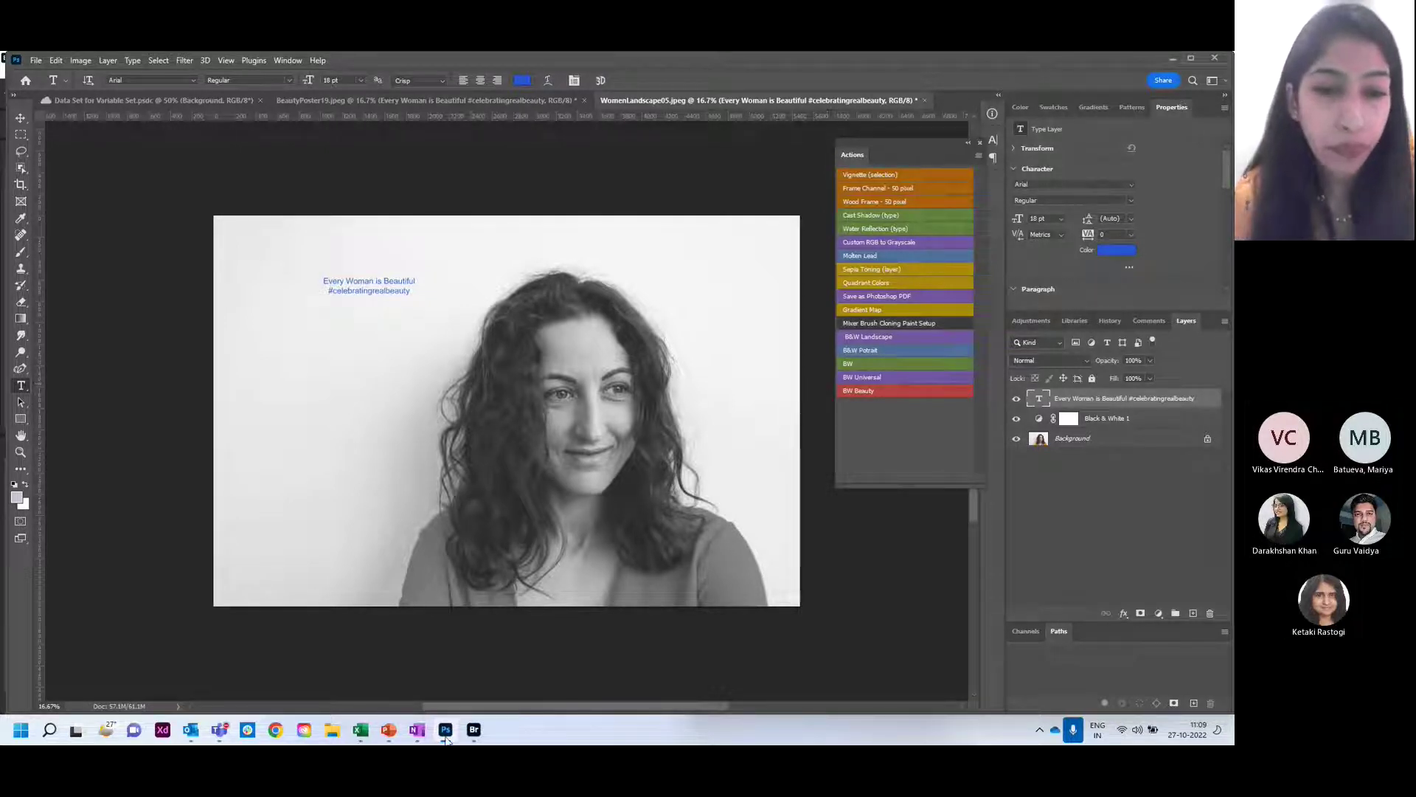
- Open WomenPotrait03.jpeg from Bridge and play the BW Beauty action on it in Photoshop
click(473, 729)
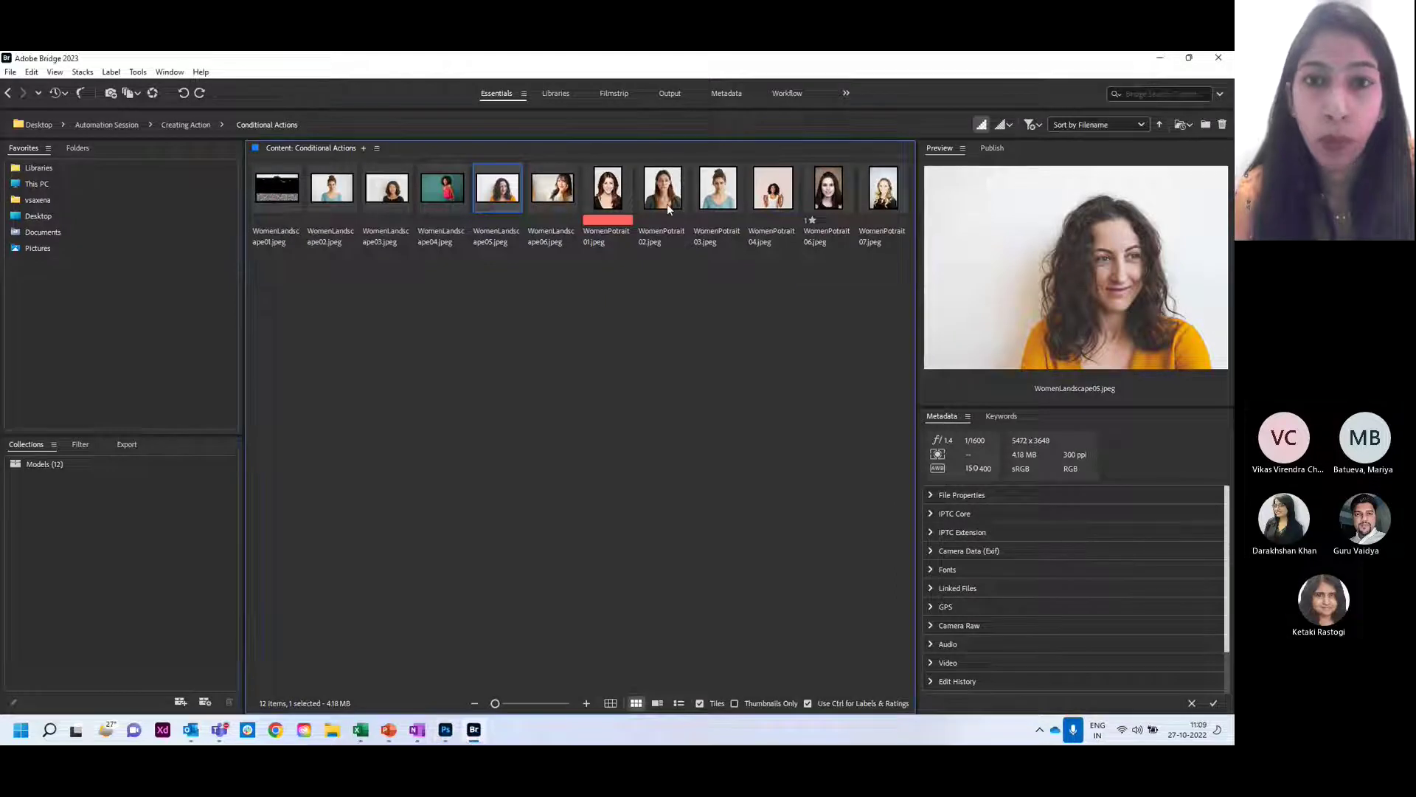
double_click(716, 201)
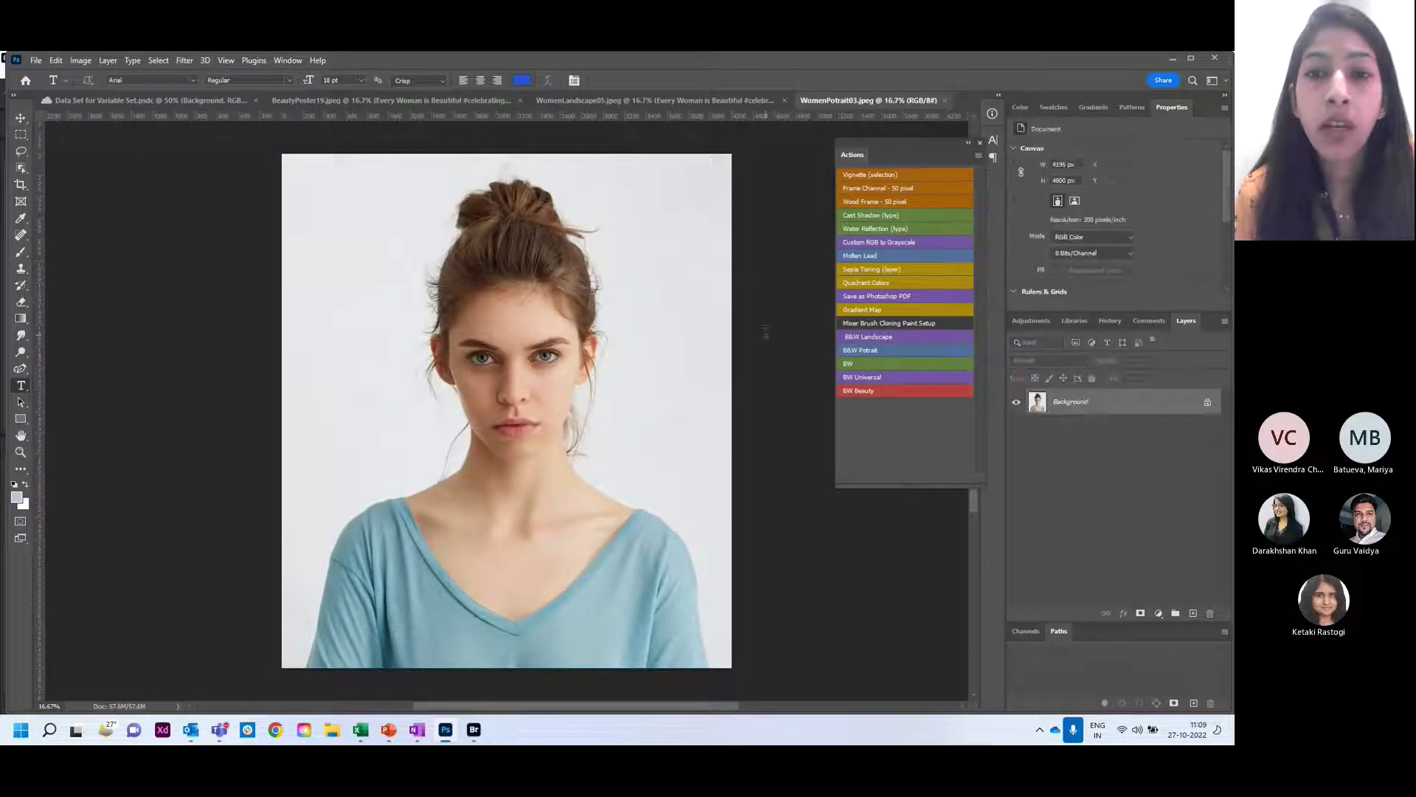
click(898, 392)
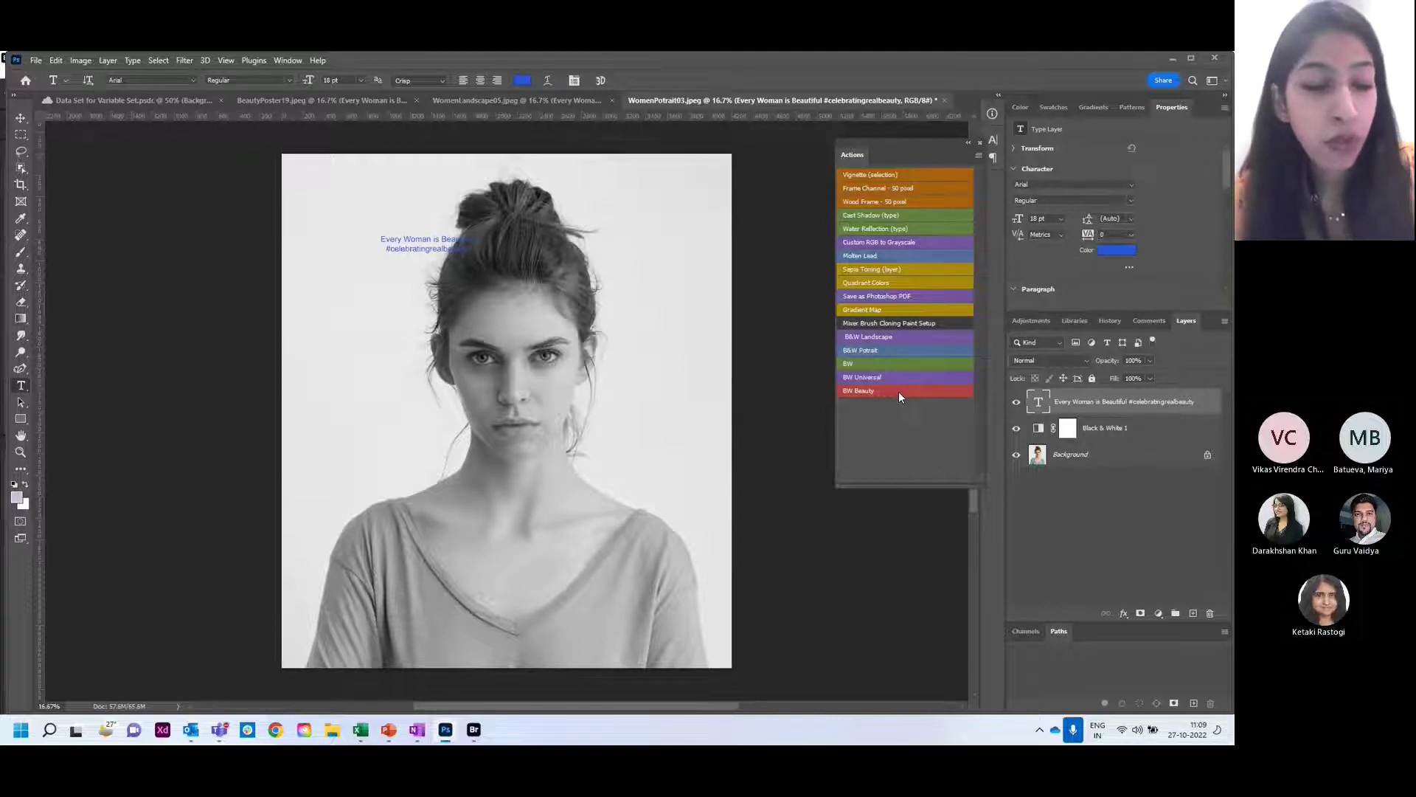
- Delete the text and Black & White layers from WomenPotrait03.jpeg and play the B&W Potrait action on it instead
key(Delete)
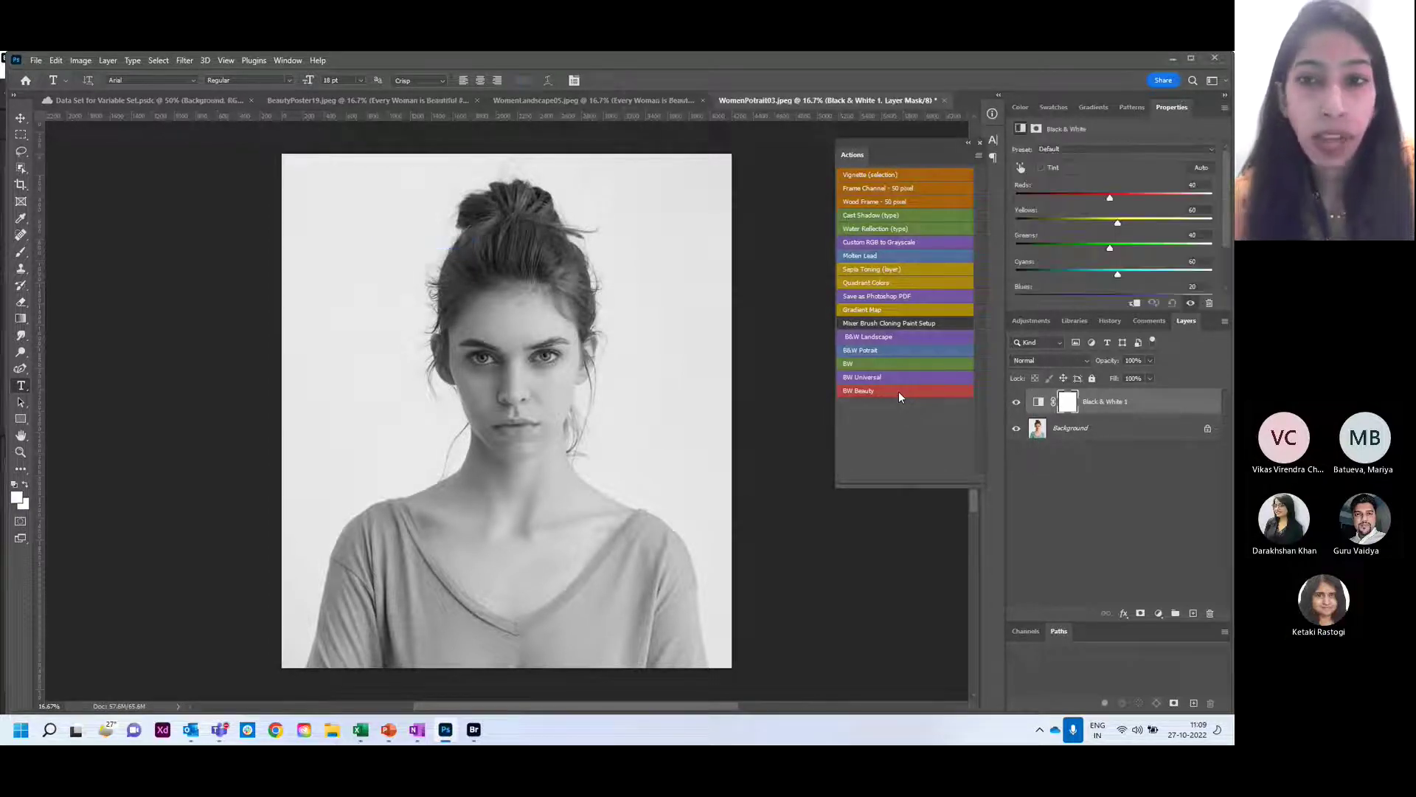
key(Delete)
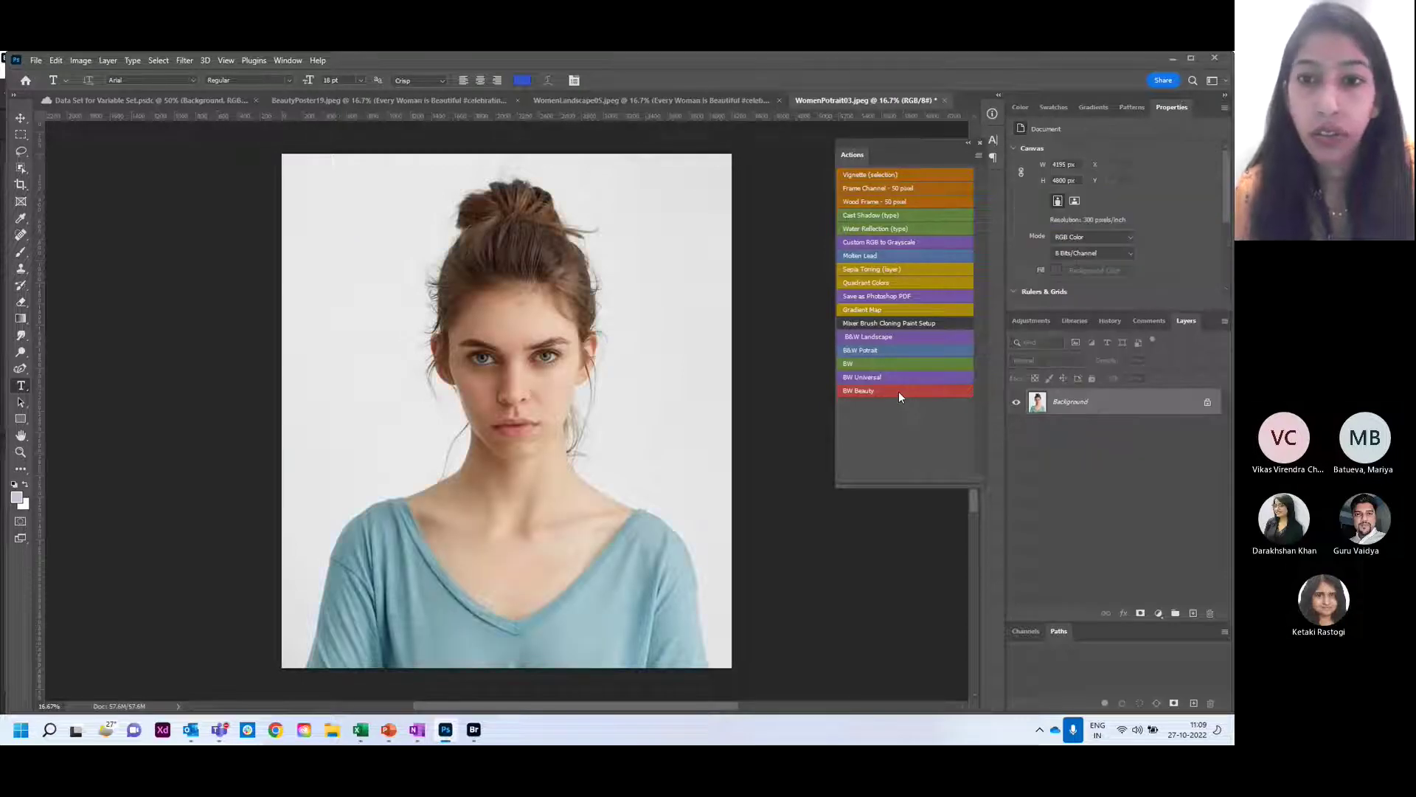
click(892, 350)
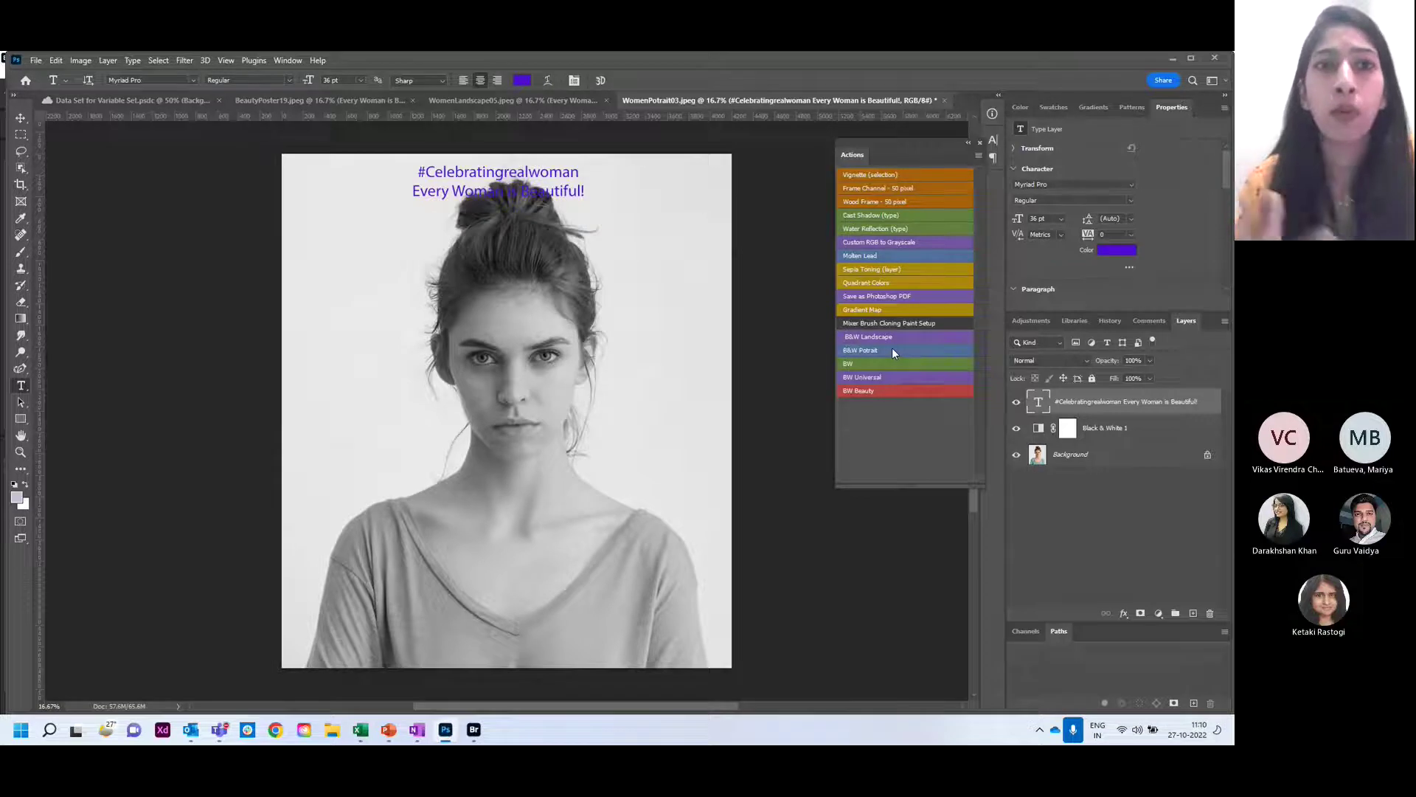
- Close WomenPotrait03.jpeg, WomenLandscape05.jpeg and BeautyPoster19.jpeg without saving, and switch back to Bridge's Conditional Actions folder
click(945, 101)
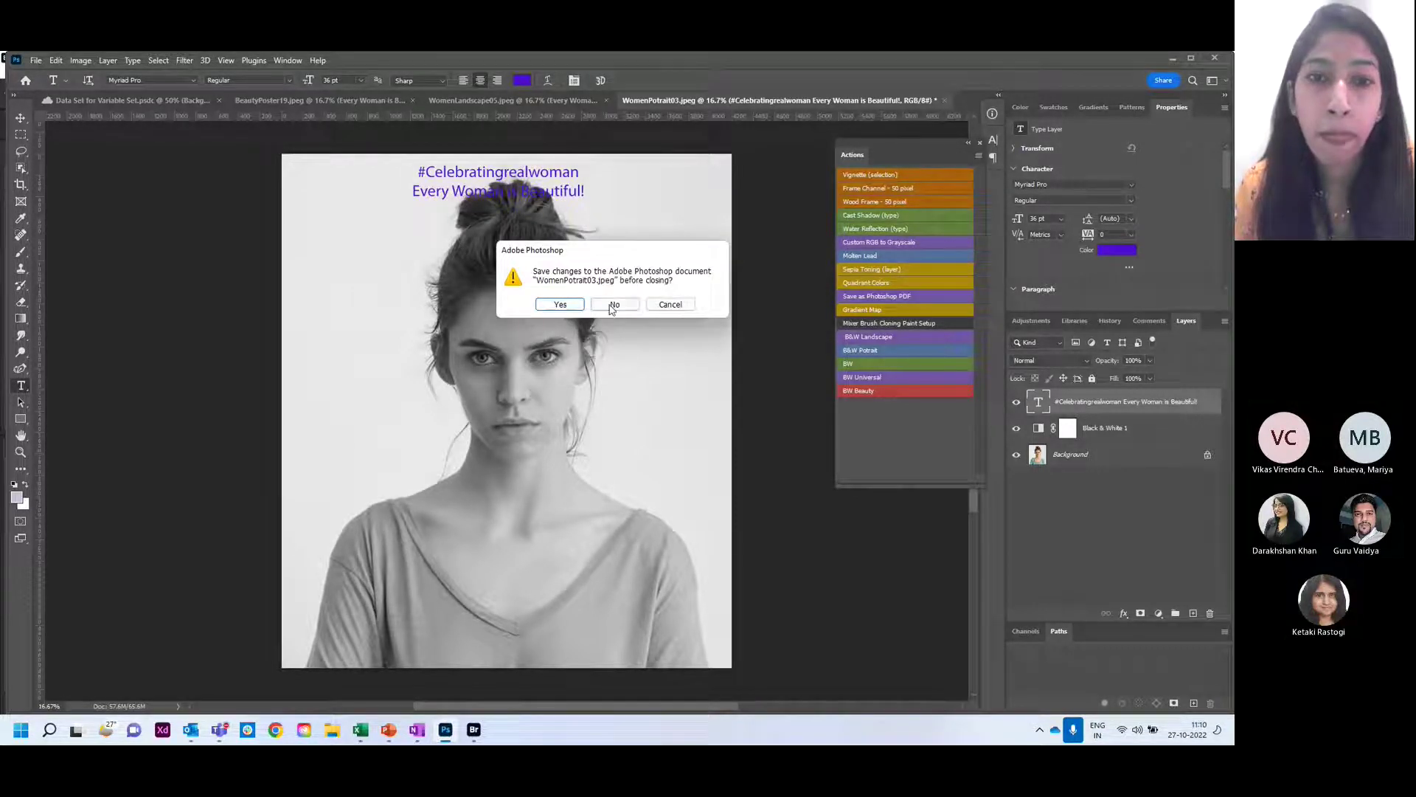
click(611, 305)
click(928, 100)
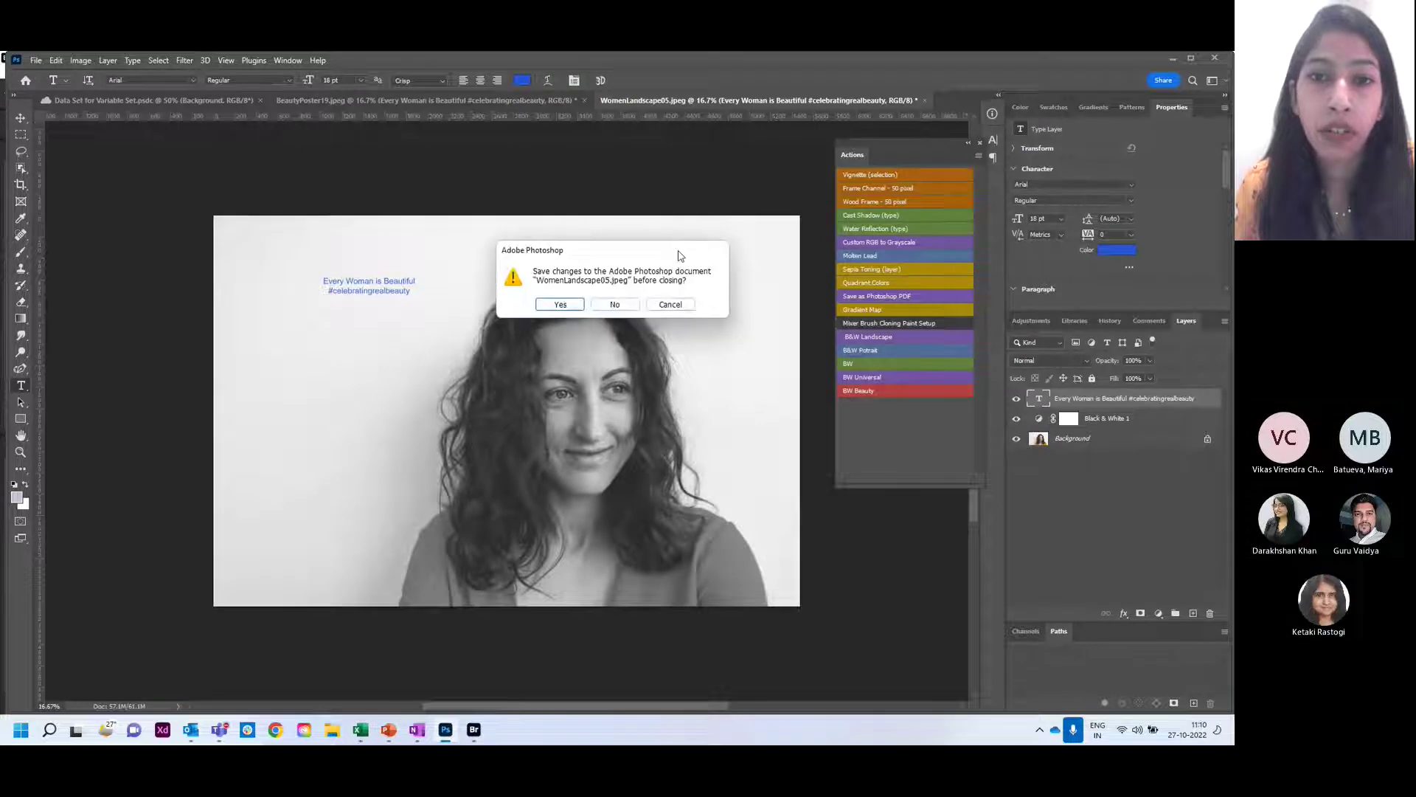
click(612, 306)
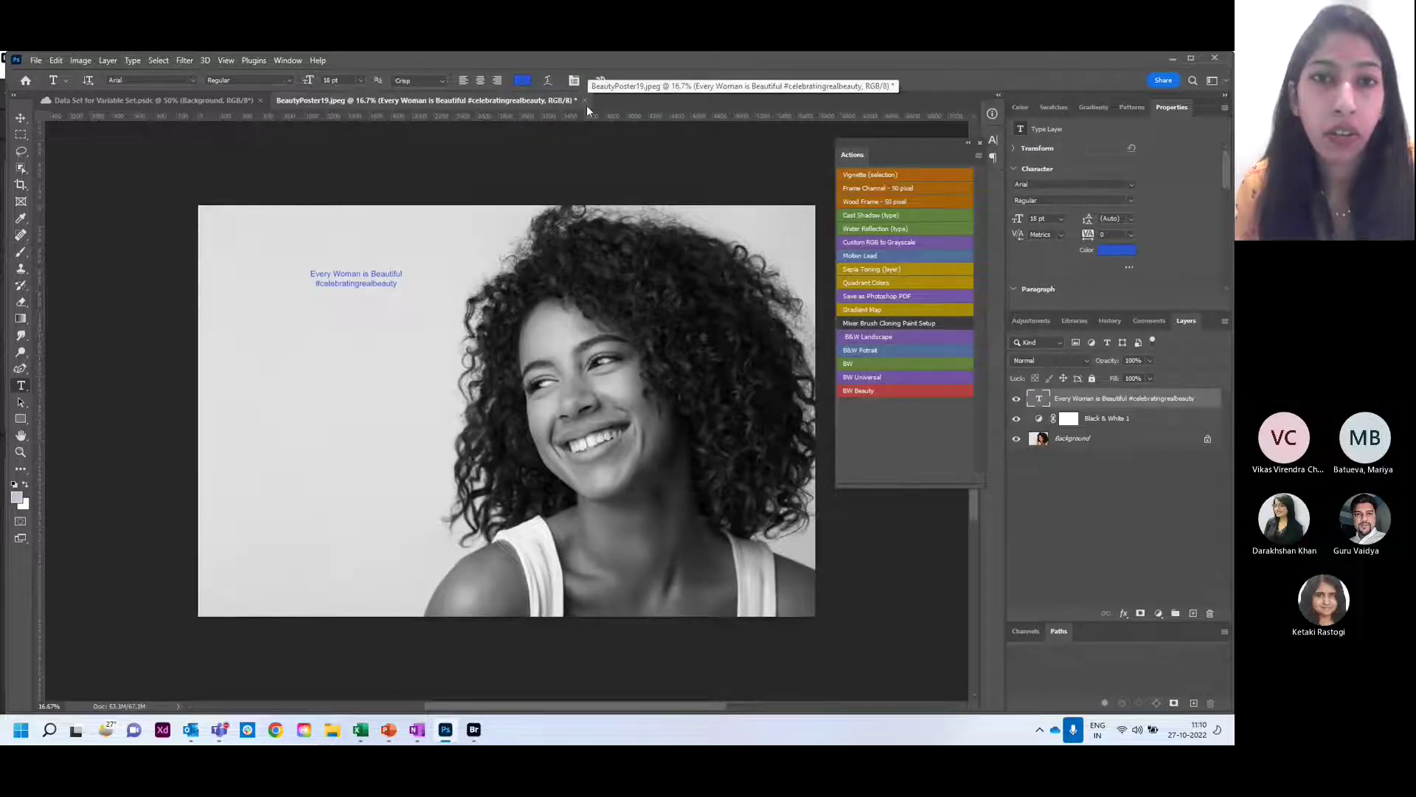
click(584, 100)
click(616, 304)
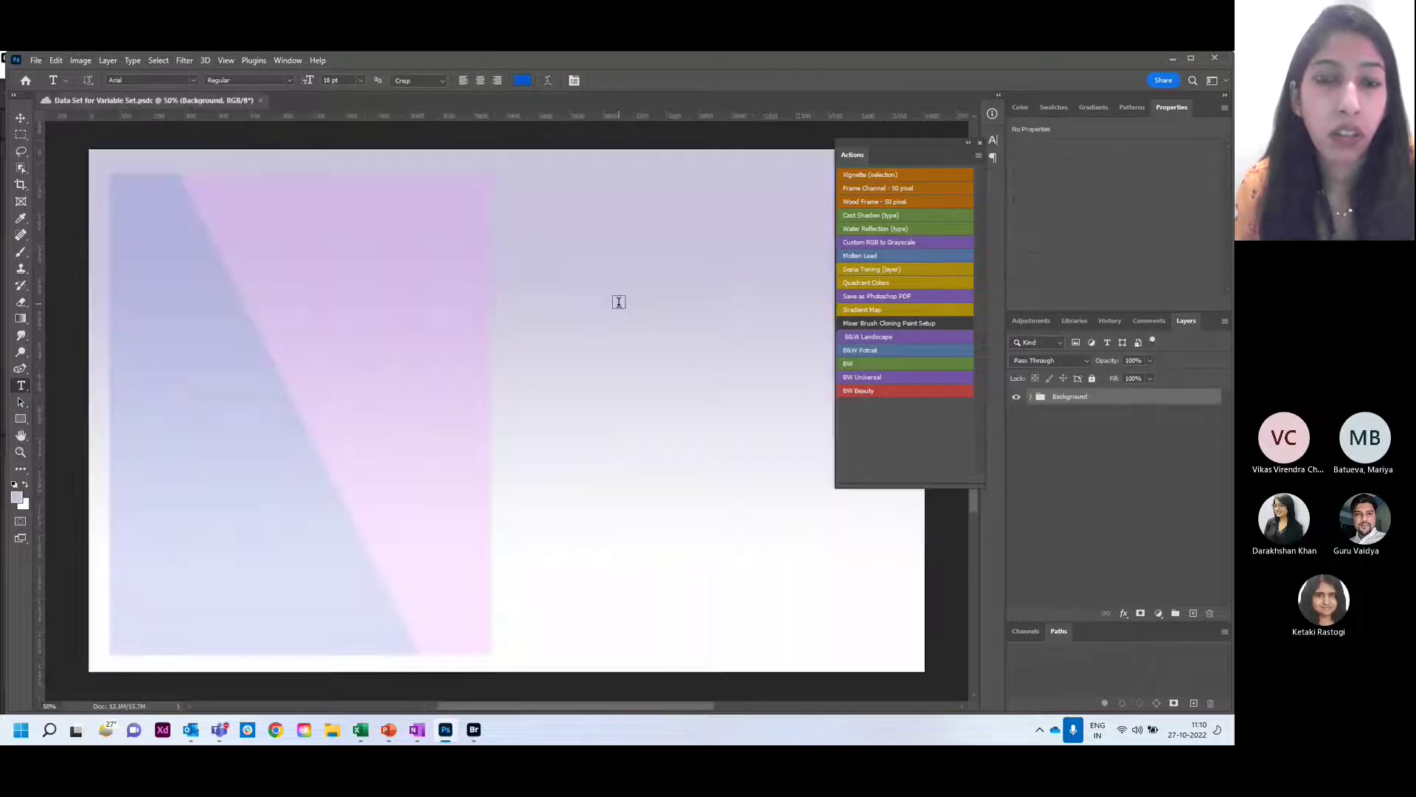
click(473, 730)
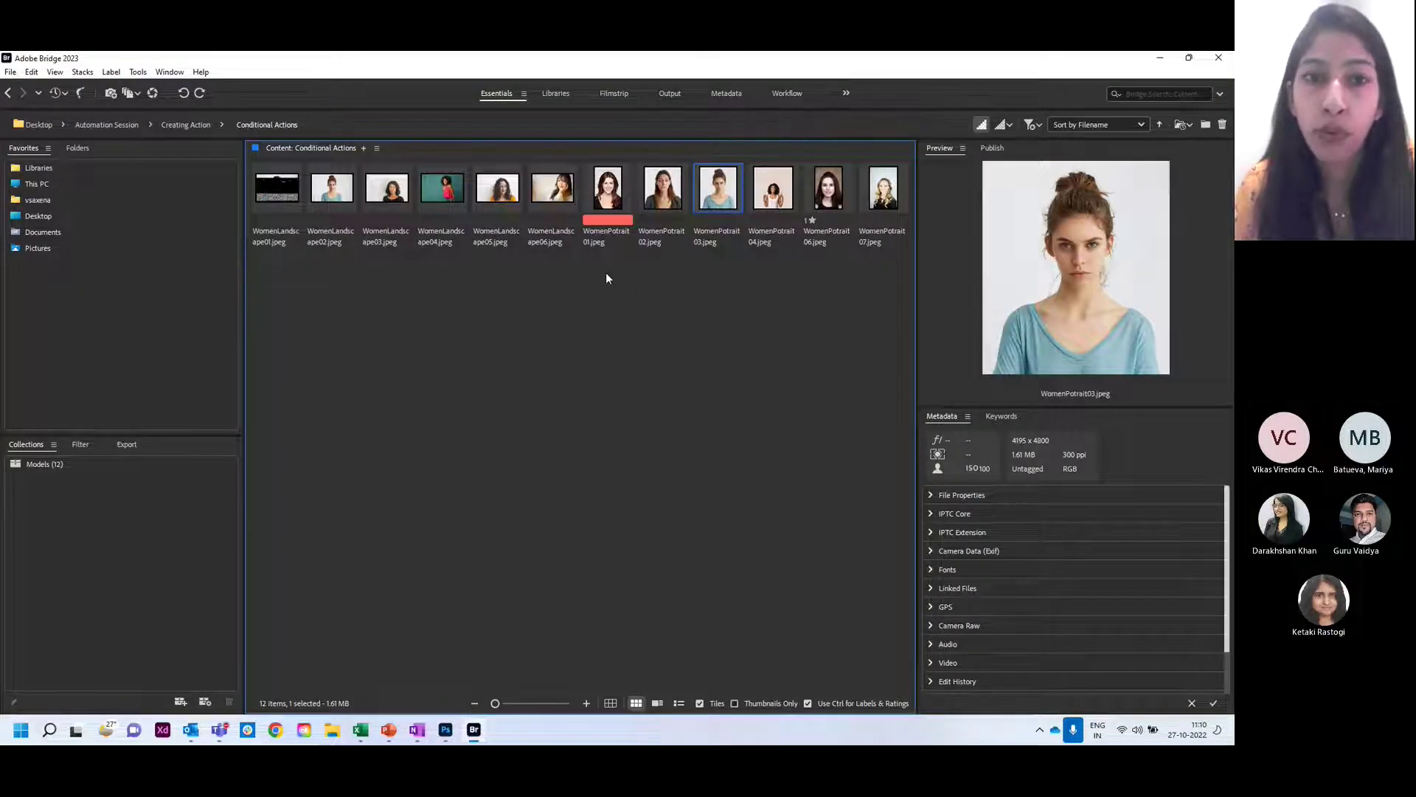
- Open all images from WomenLandscape02.jpeg through WomenPotrait07.jpeg in Photoshop from Bridge's Conditional Actions folder
drag(878, 267, 340, 168)
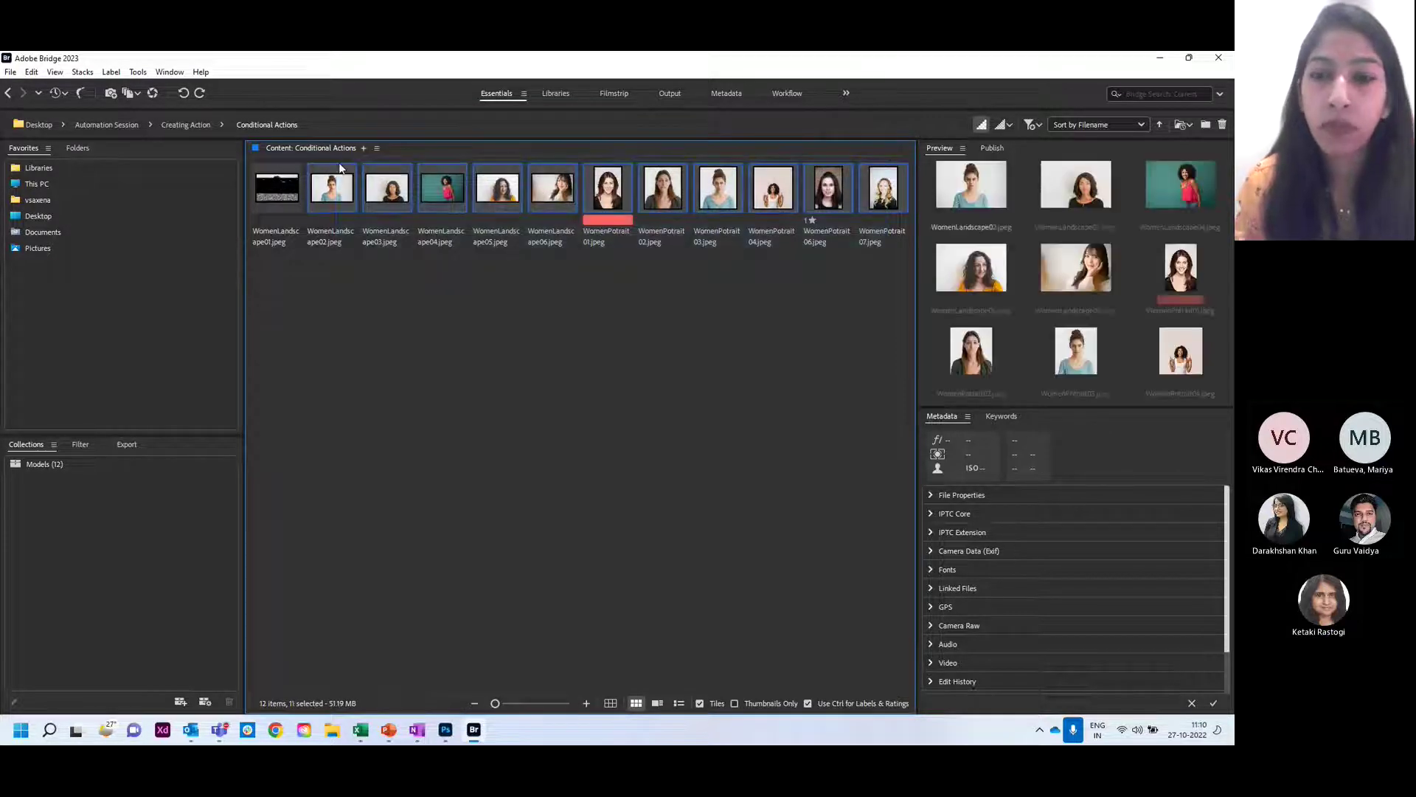
double_click(339, 168)
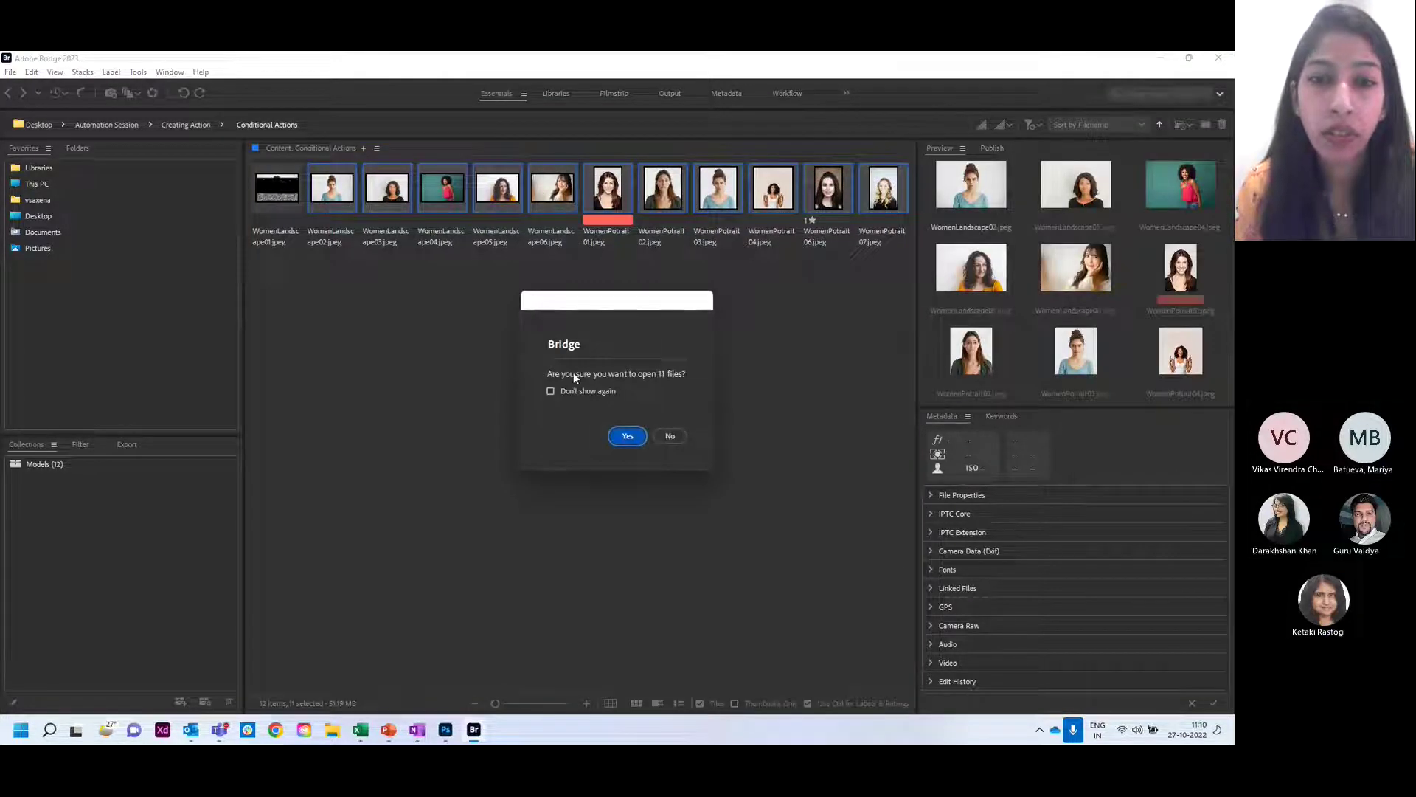
click(627, 438)
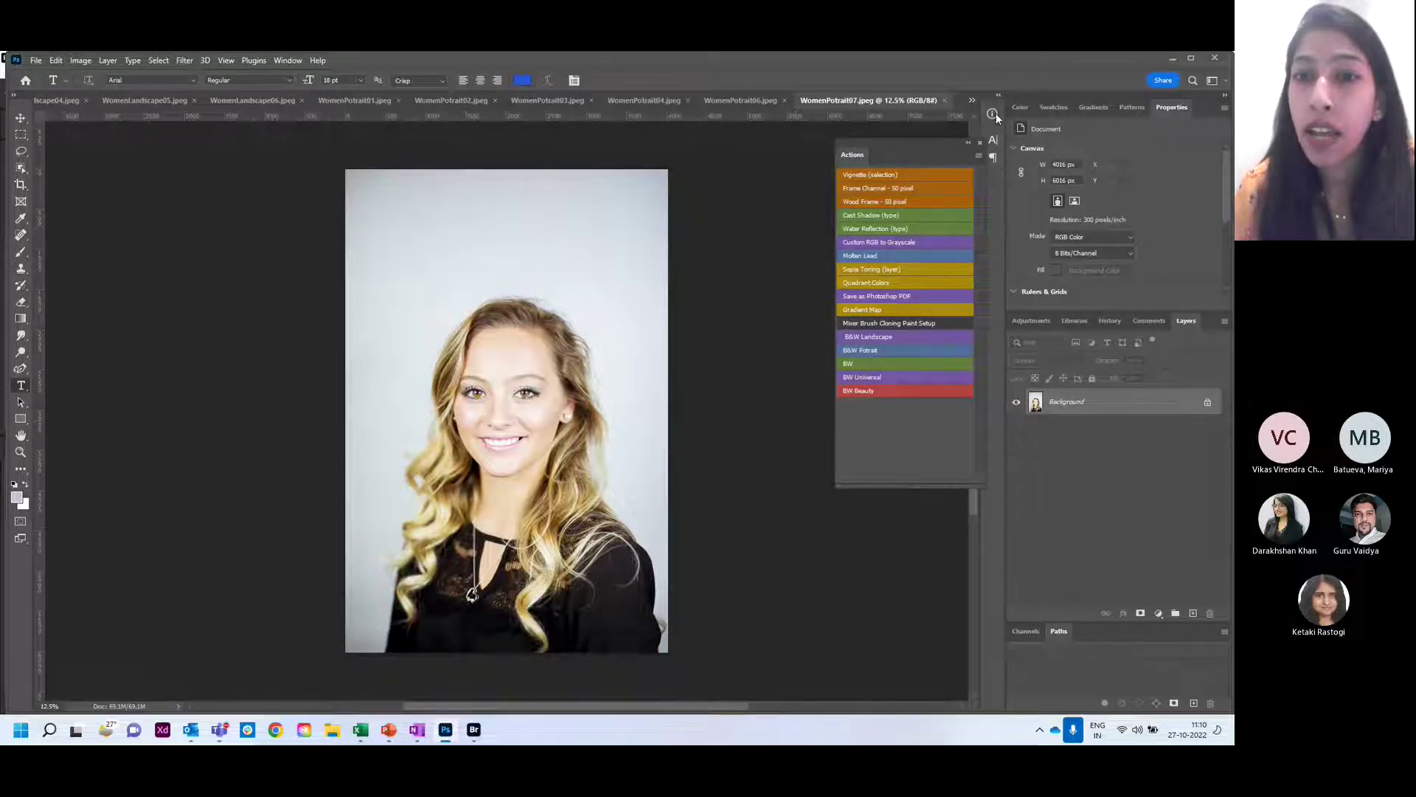
- Turn off Button Mode for the actions, check the recorded steps of B&W Potrait, and collapse it and BW Universal
click(979, 156)
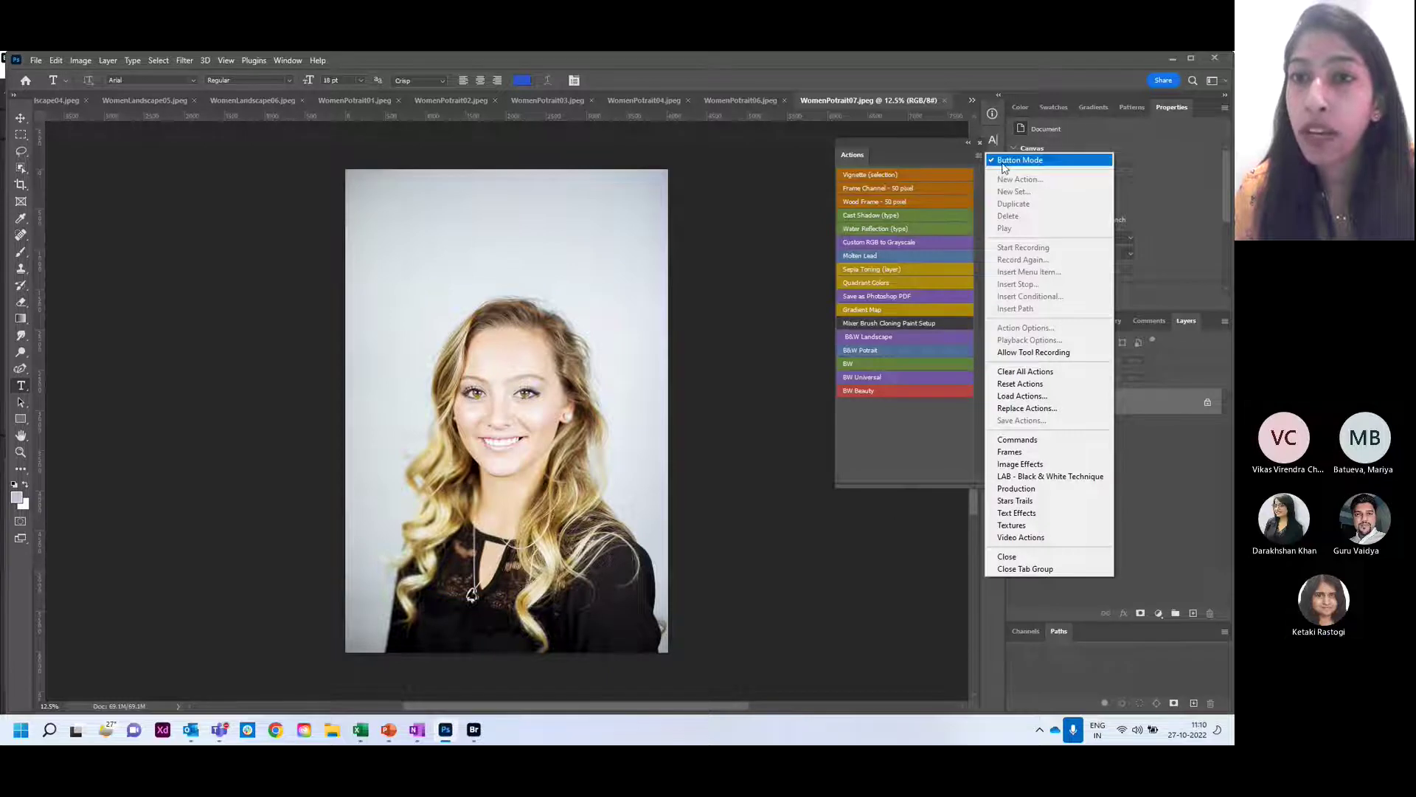
click(1002, 162)
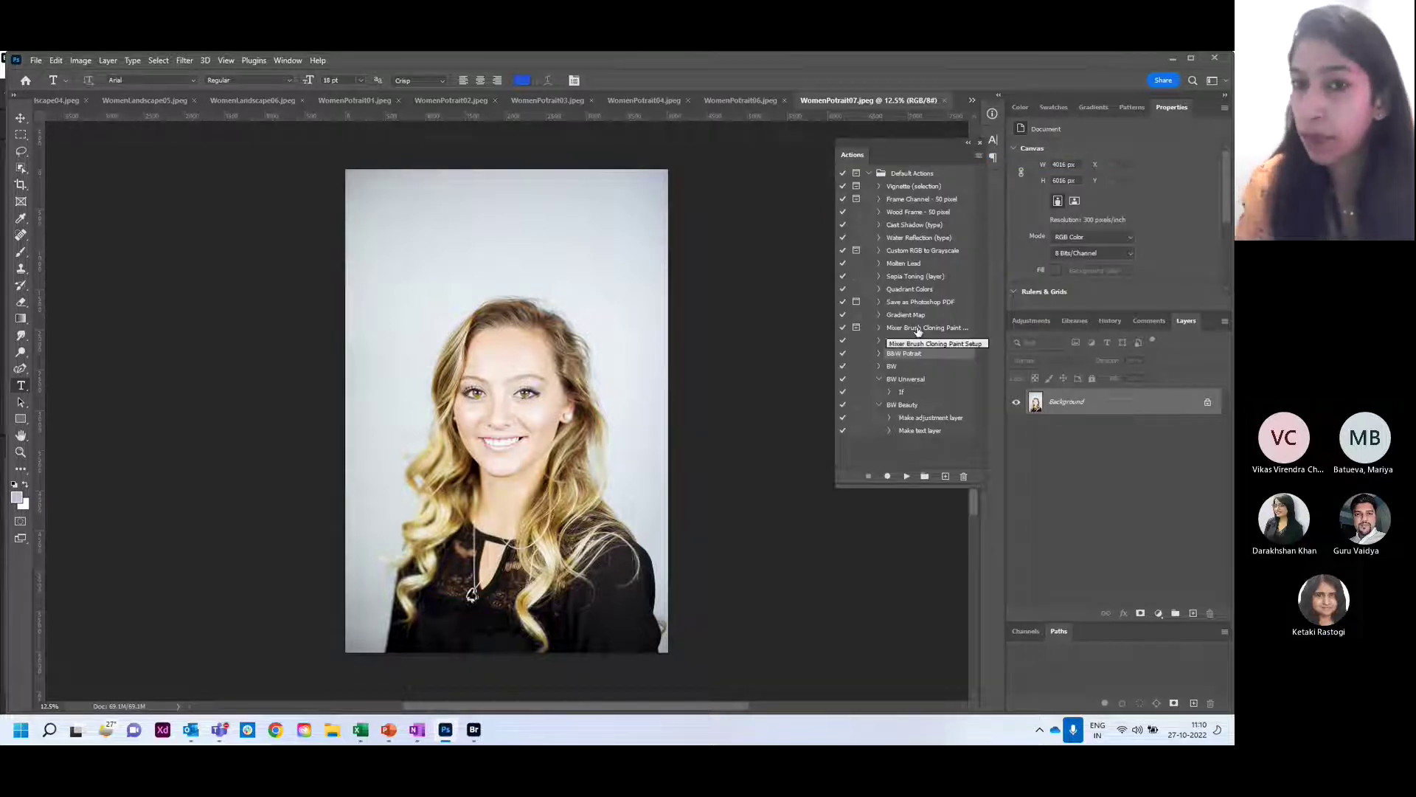
click(879, 354)
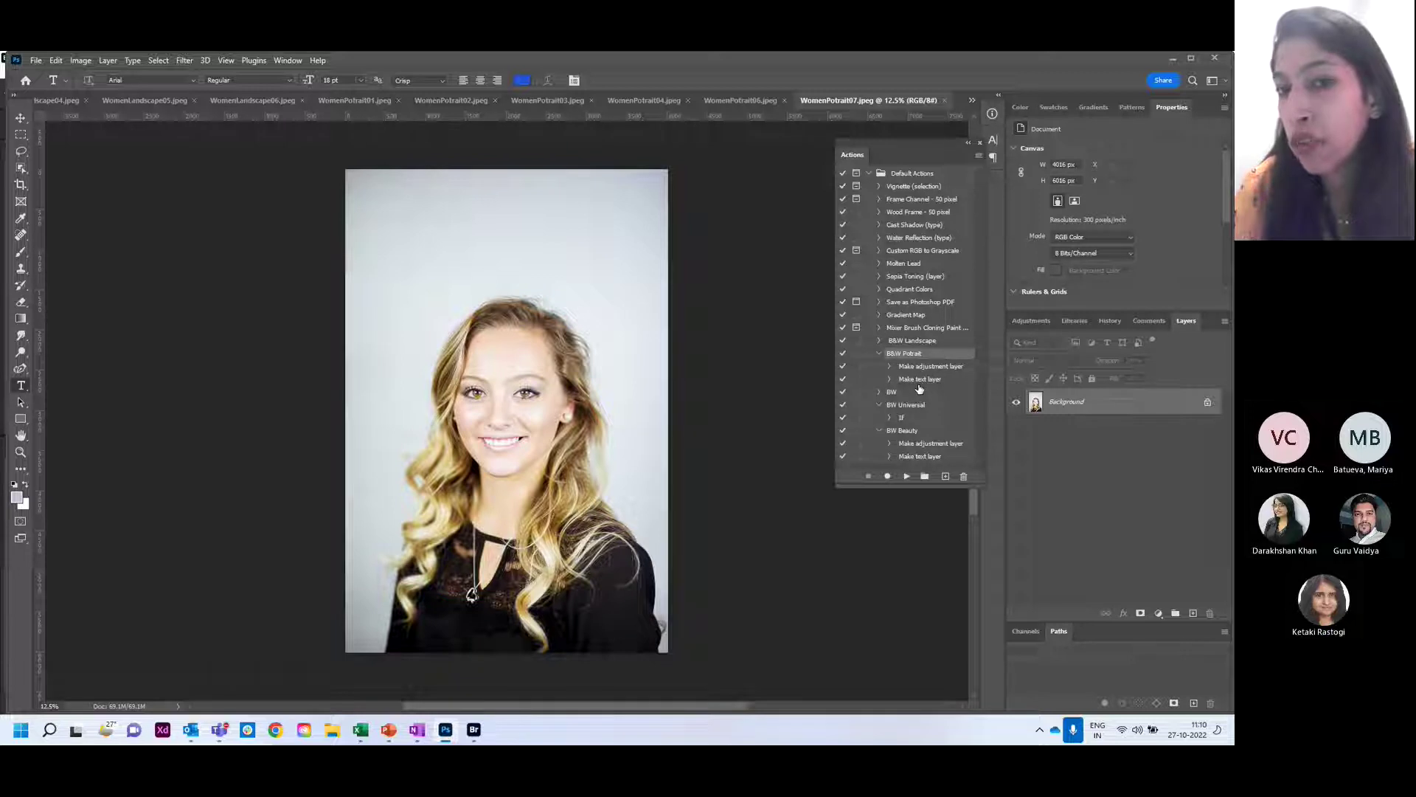
click(880, 353)
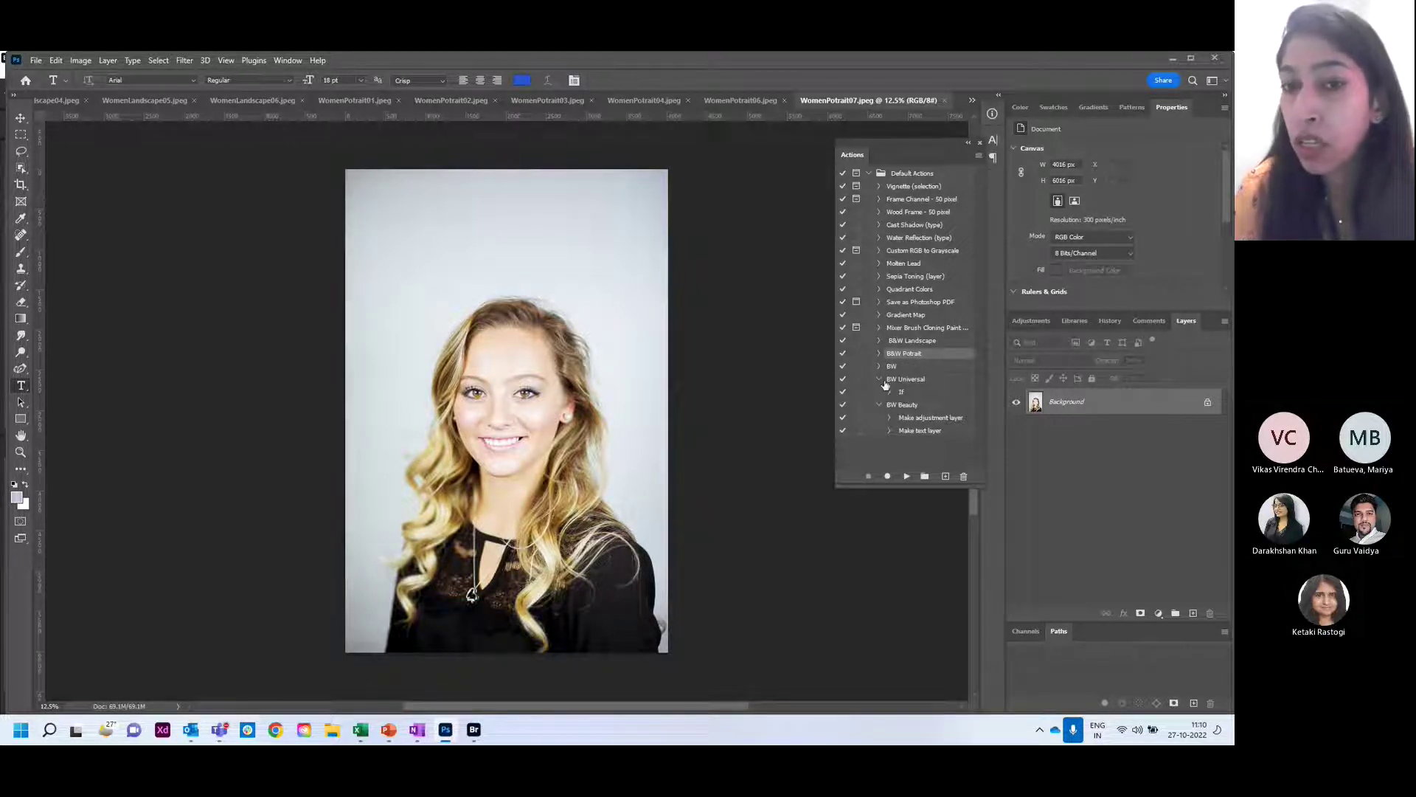
click(880, 379)
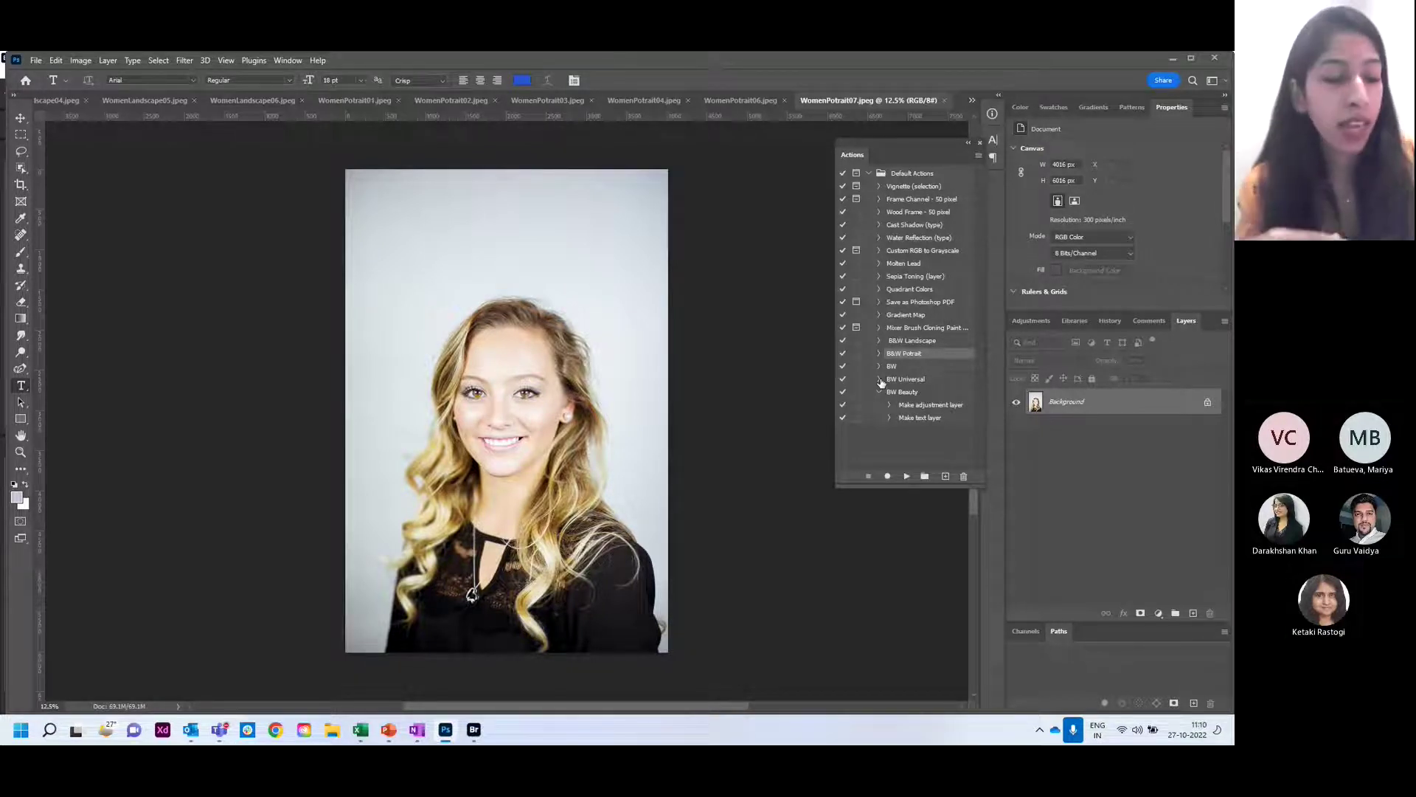
- Create a yellow action named ConditionAction in the Default Actions set and start recording it
click(945, 477)
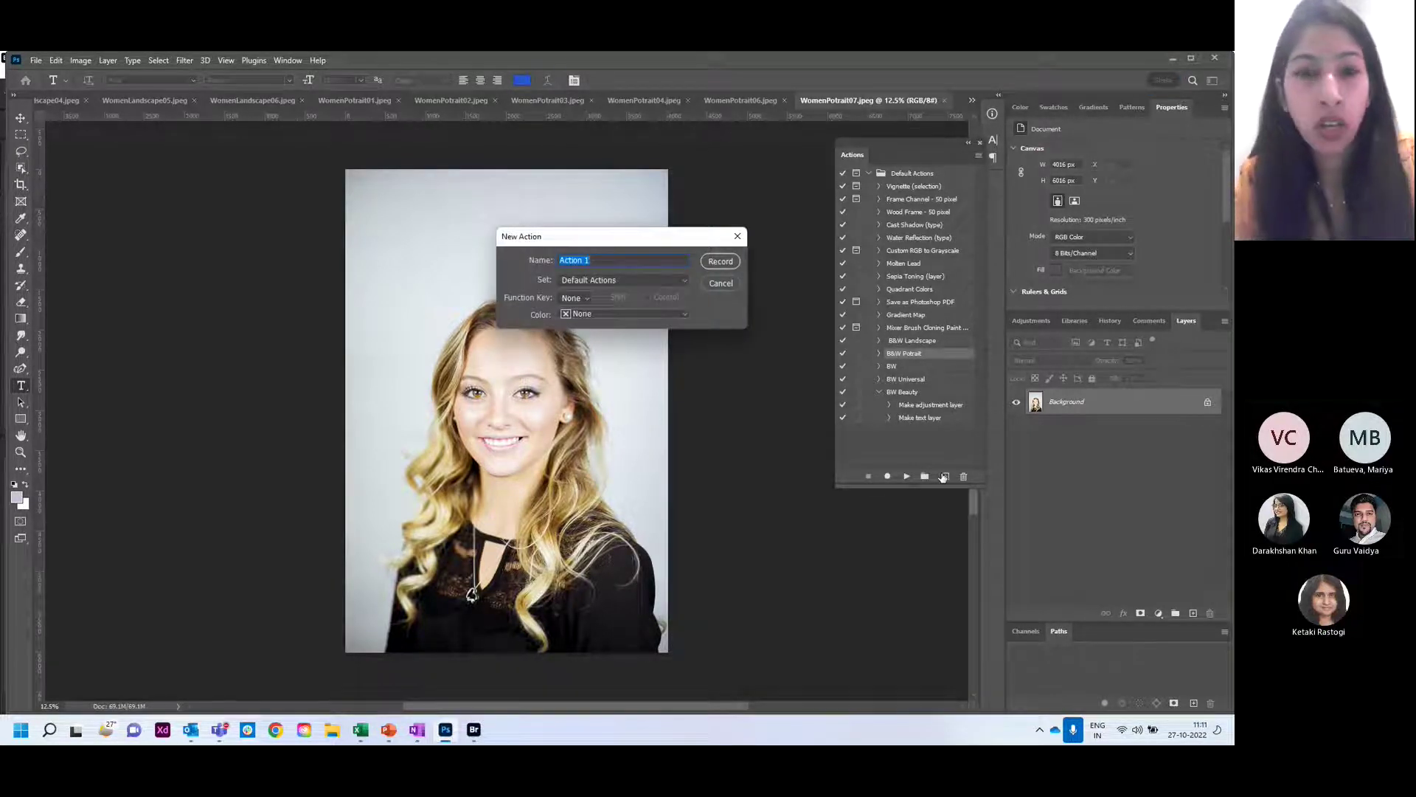
key(BackSpace)
text(Co)
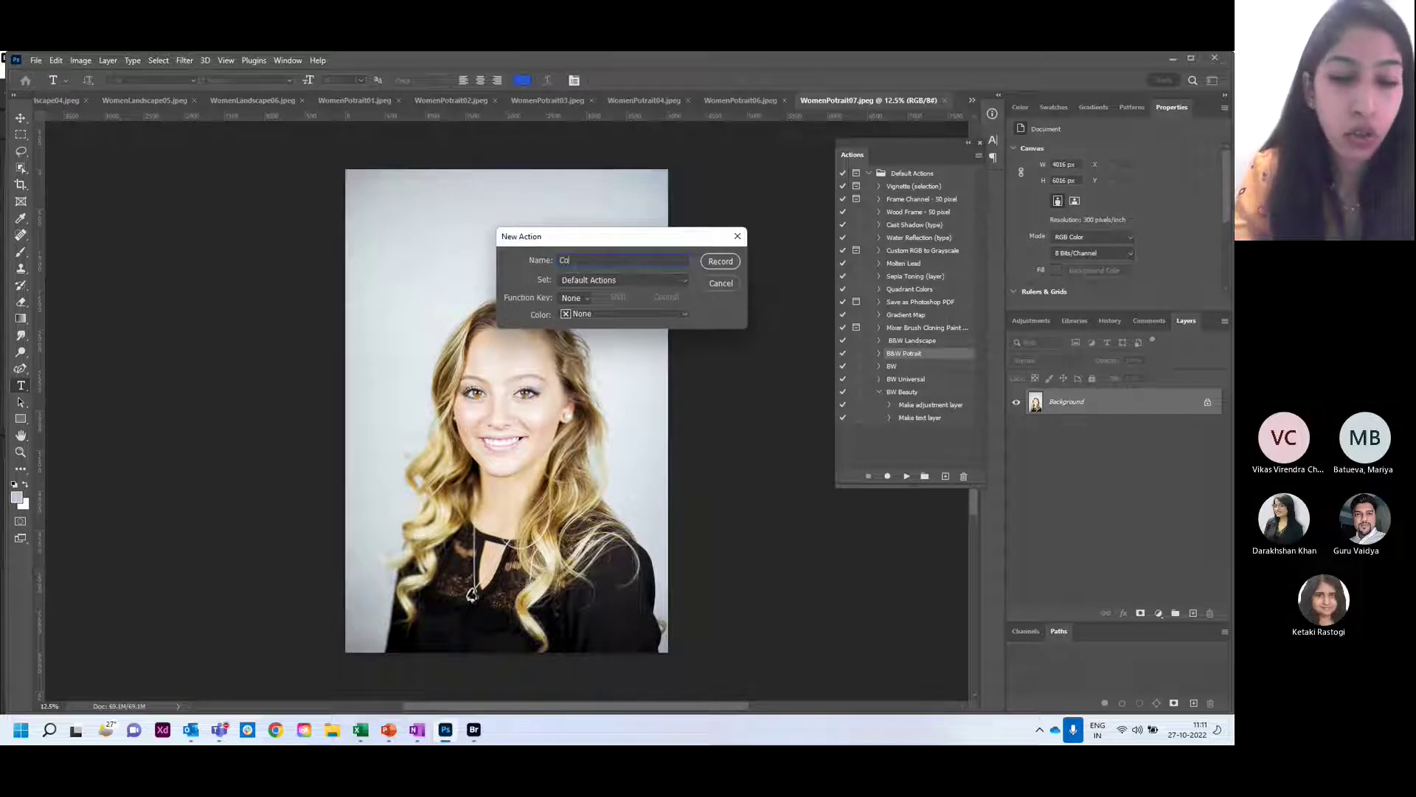
text(ndition)
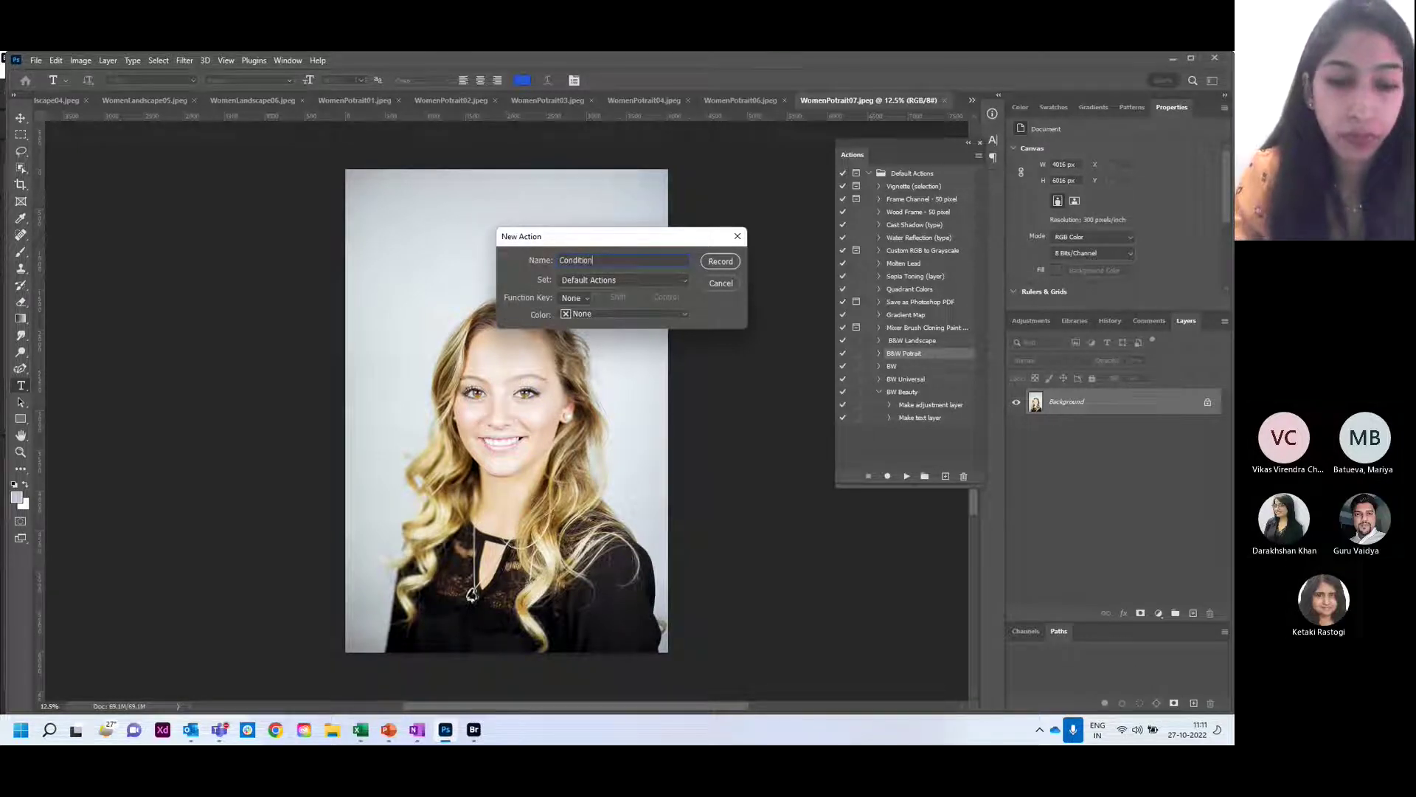
text(Action)
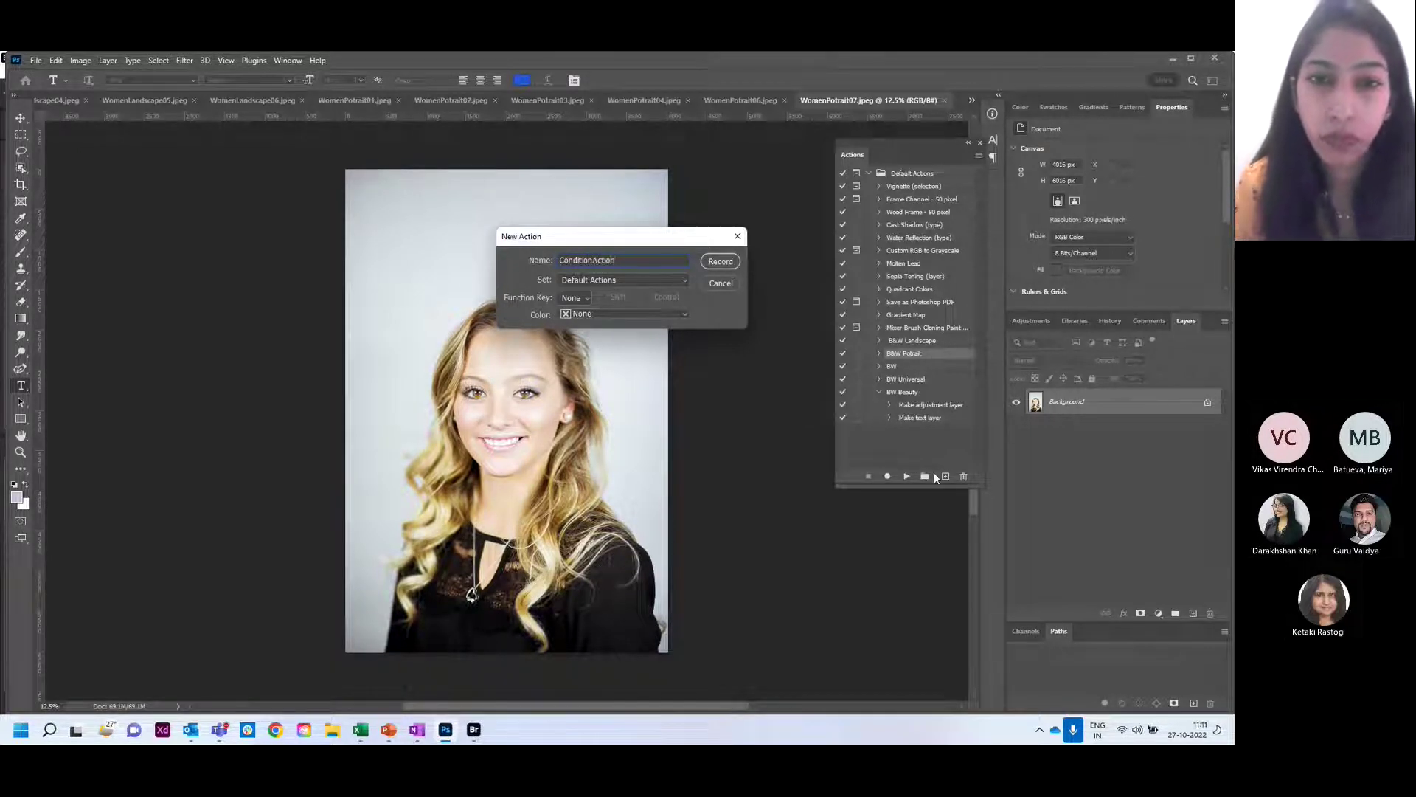
click(632, 320)
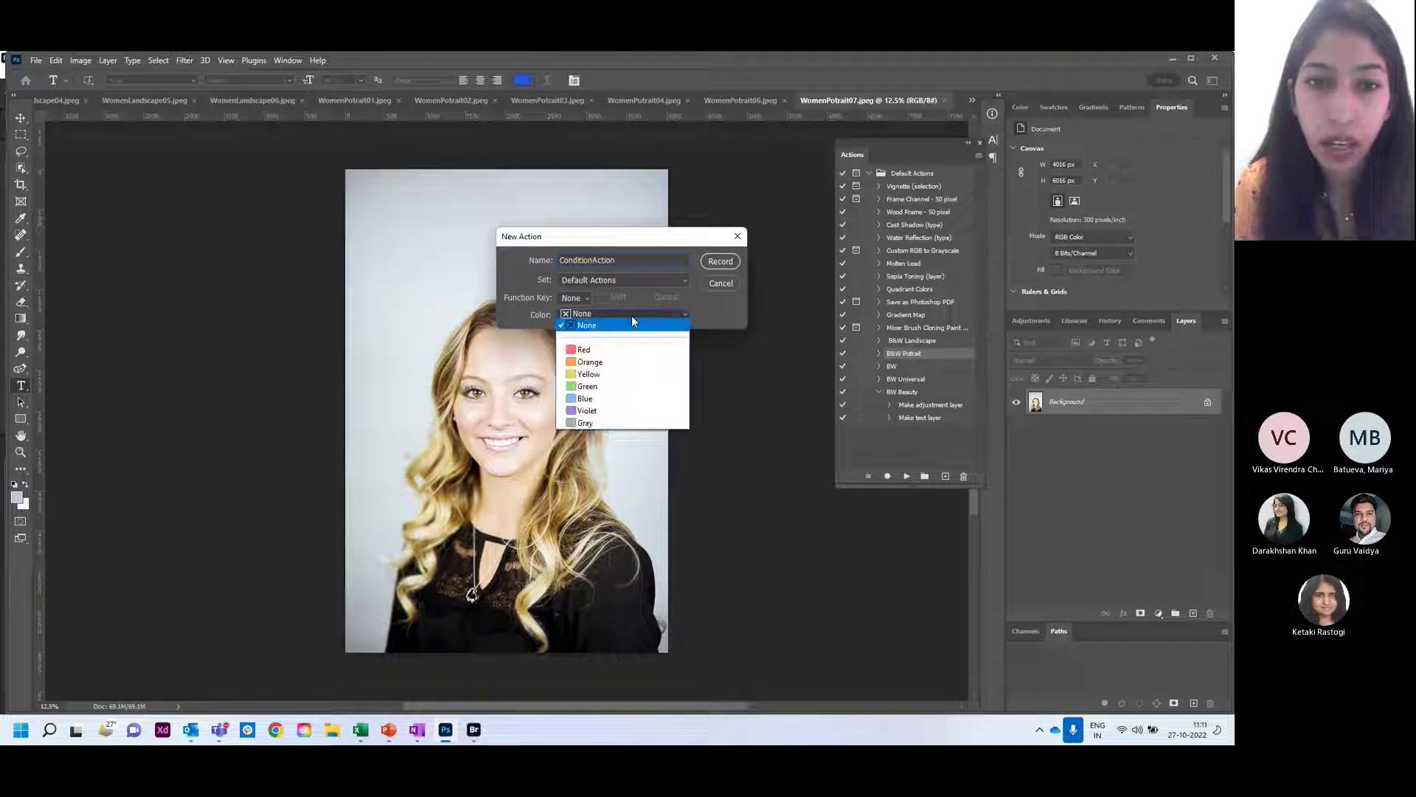
click(616, 374)
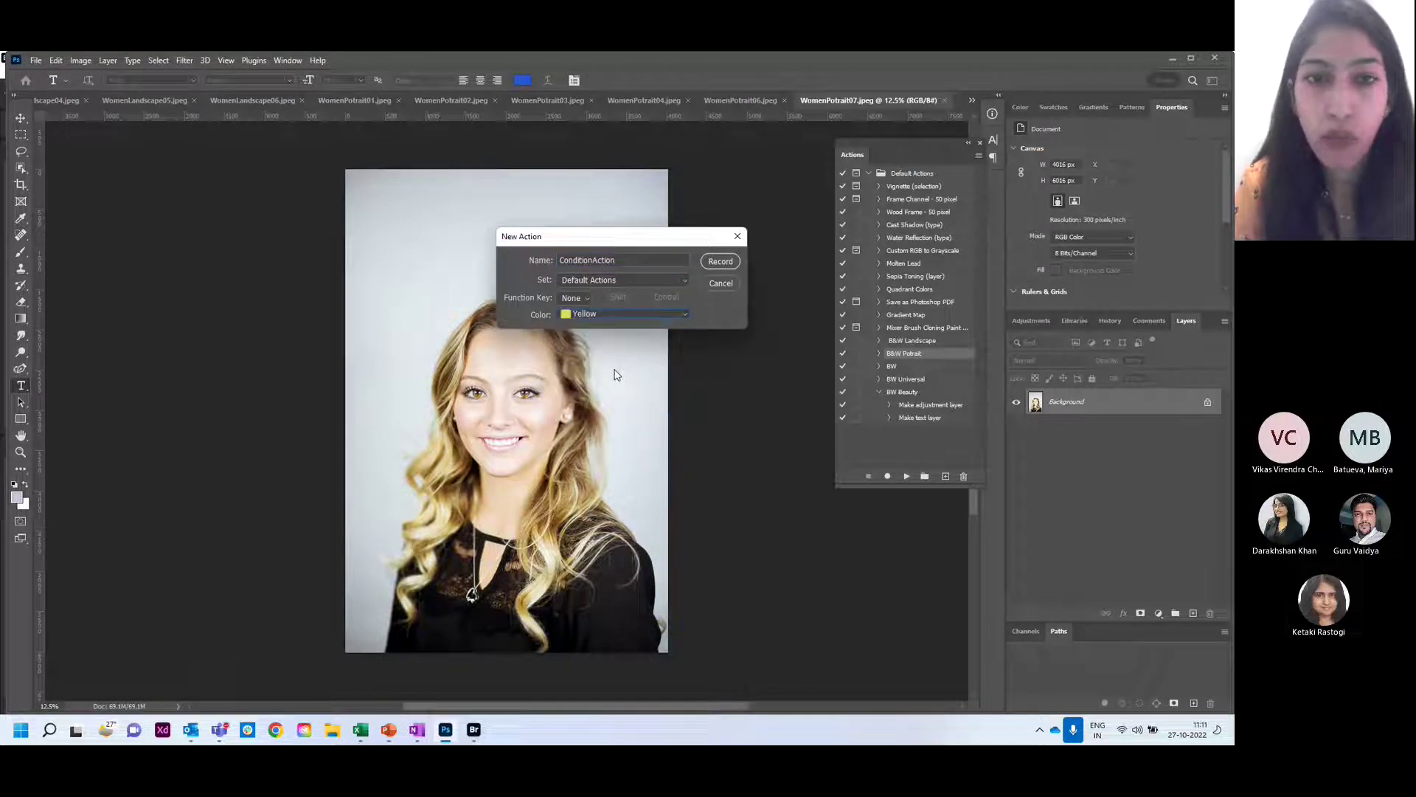
click(721, 261)
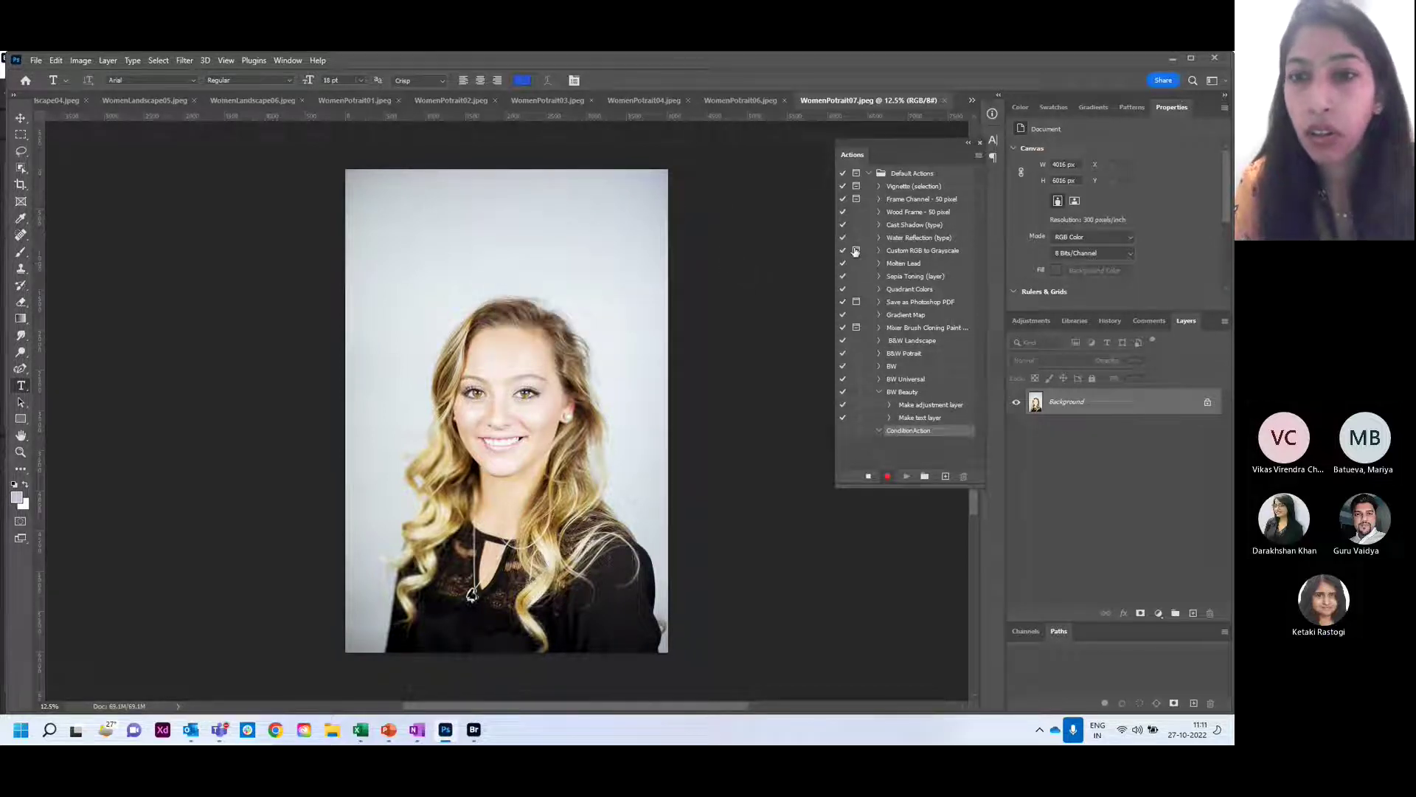
- Insert a conditional that plays BW if the document is landscape and otherwise plays B&W Potrait, and stop recording
click(979, 158)
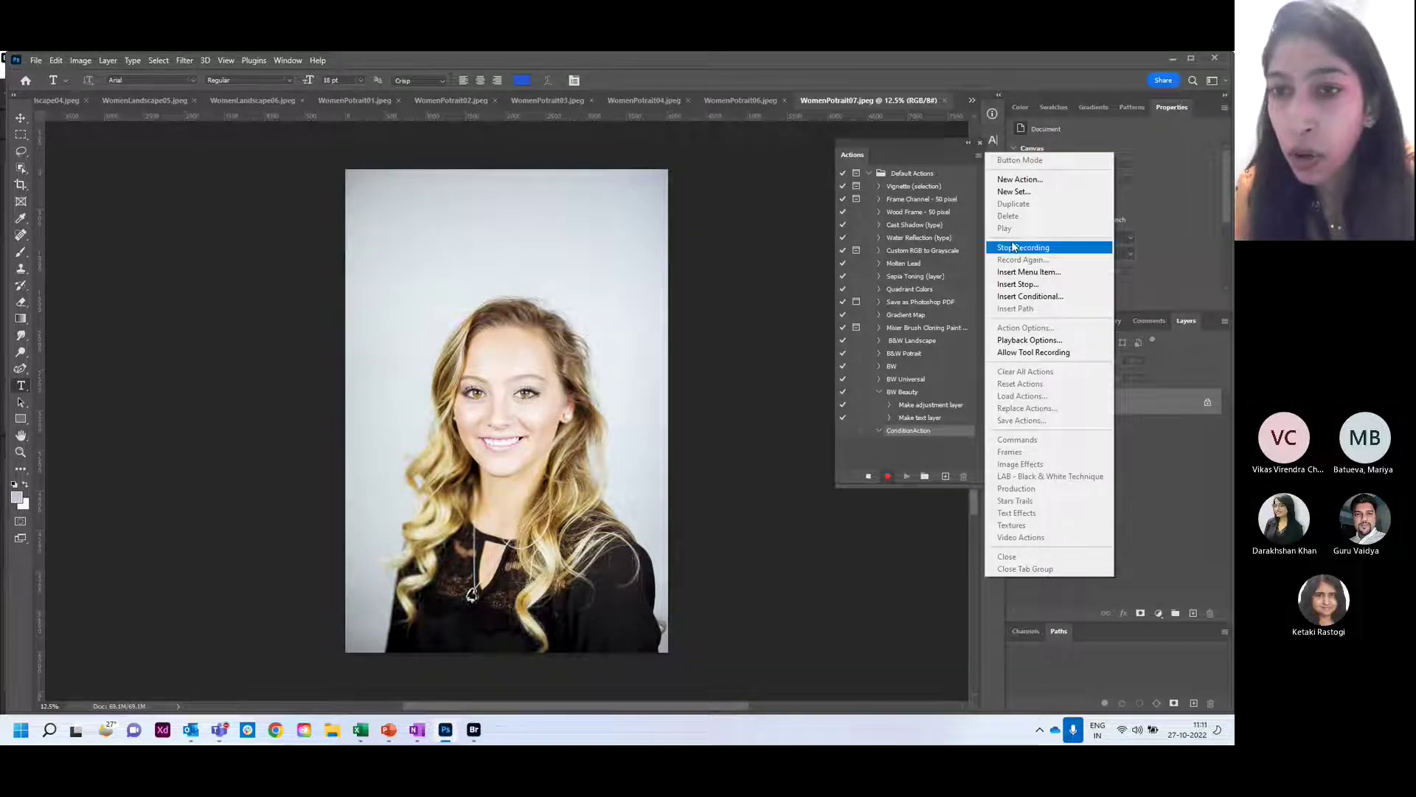
click(1026, 296)
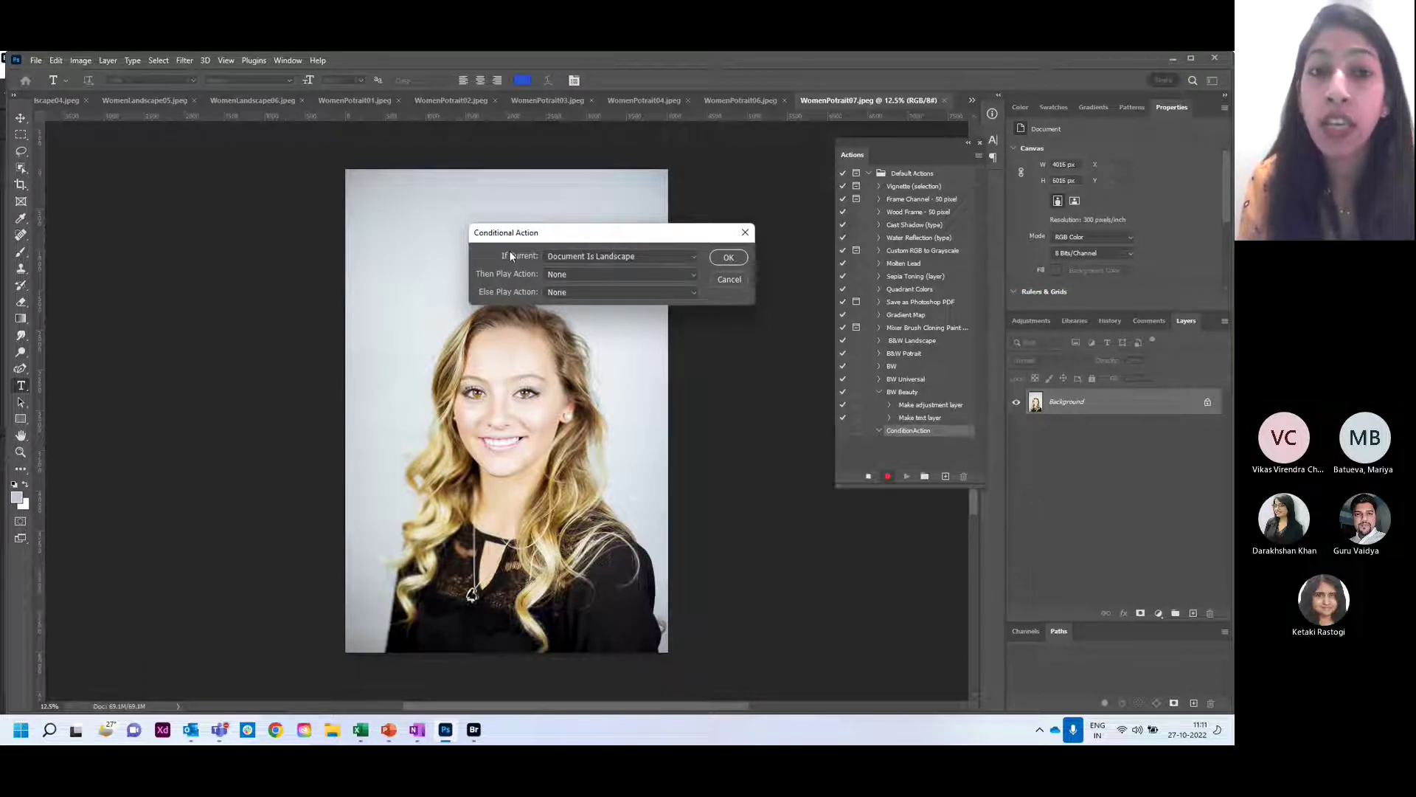
click(559, 258)
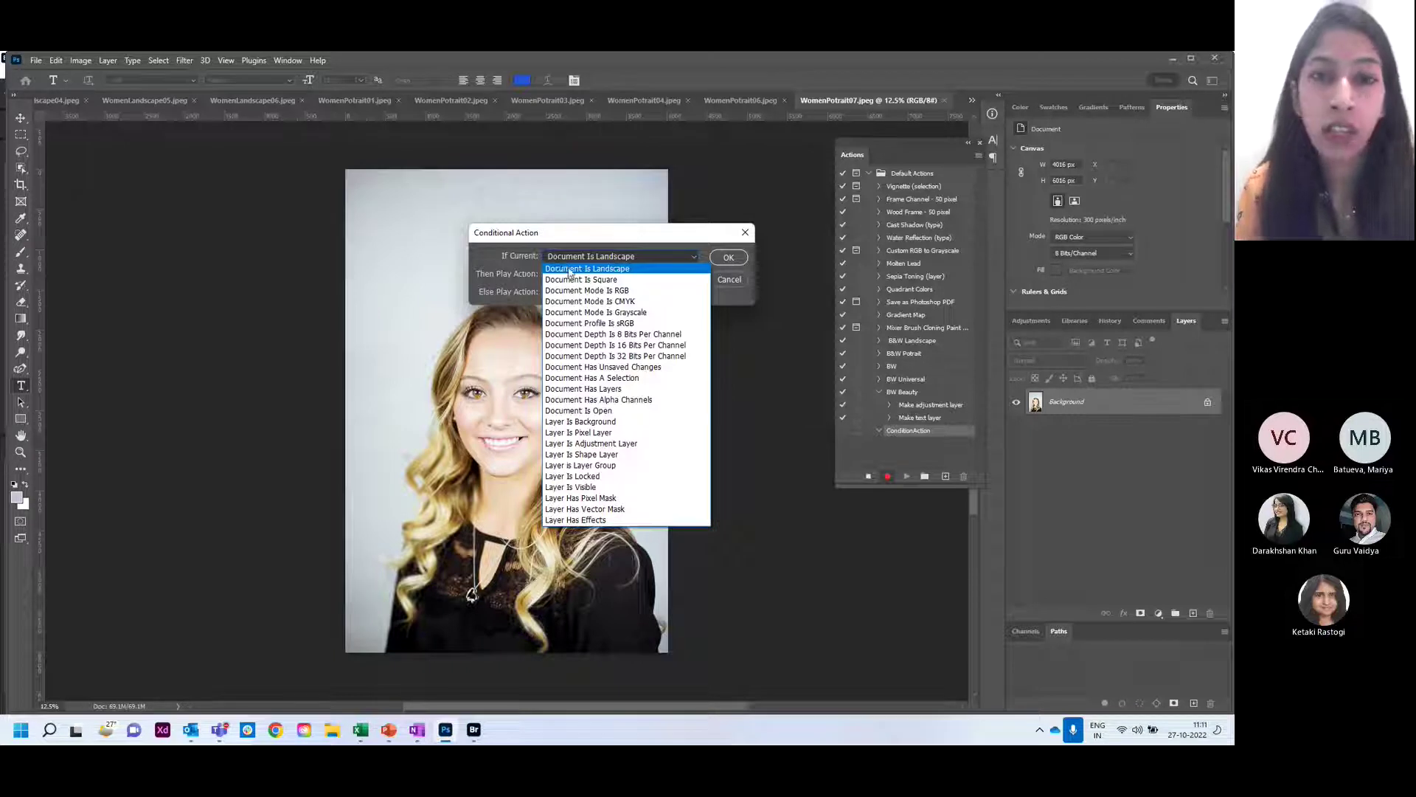
click(569, 270)
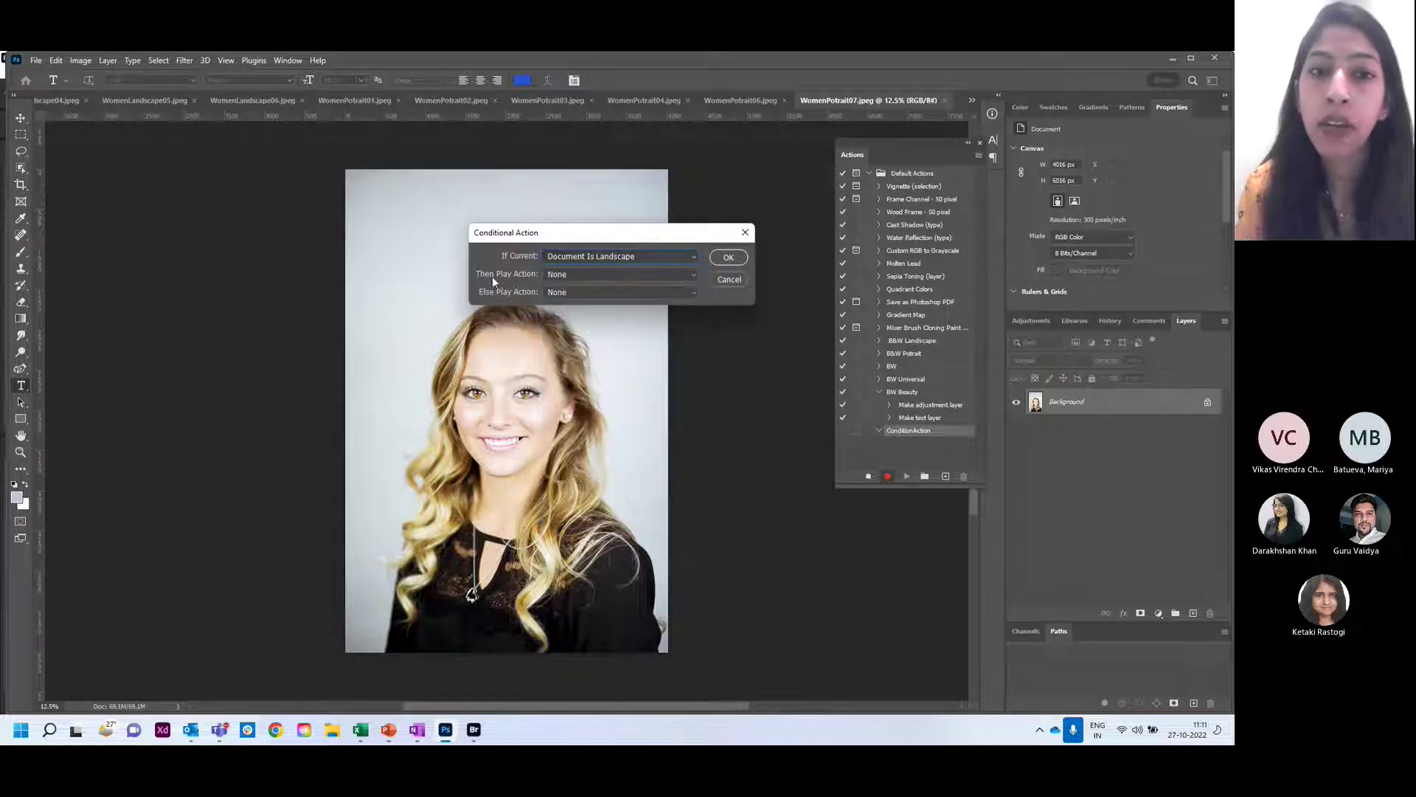
click(555, 274)
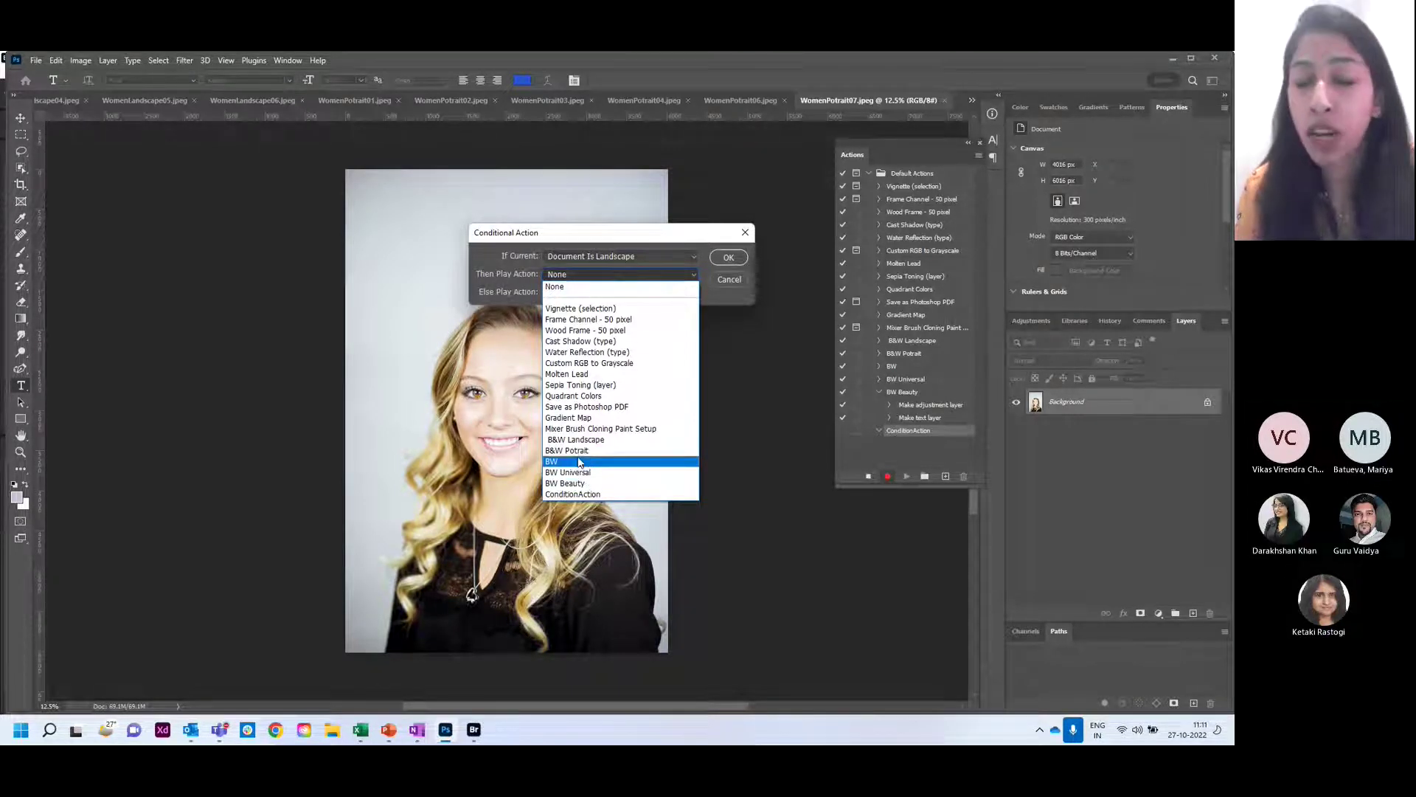
click(577, 461)
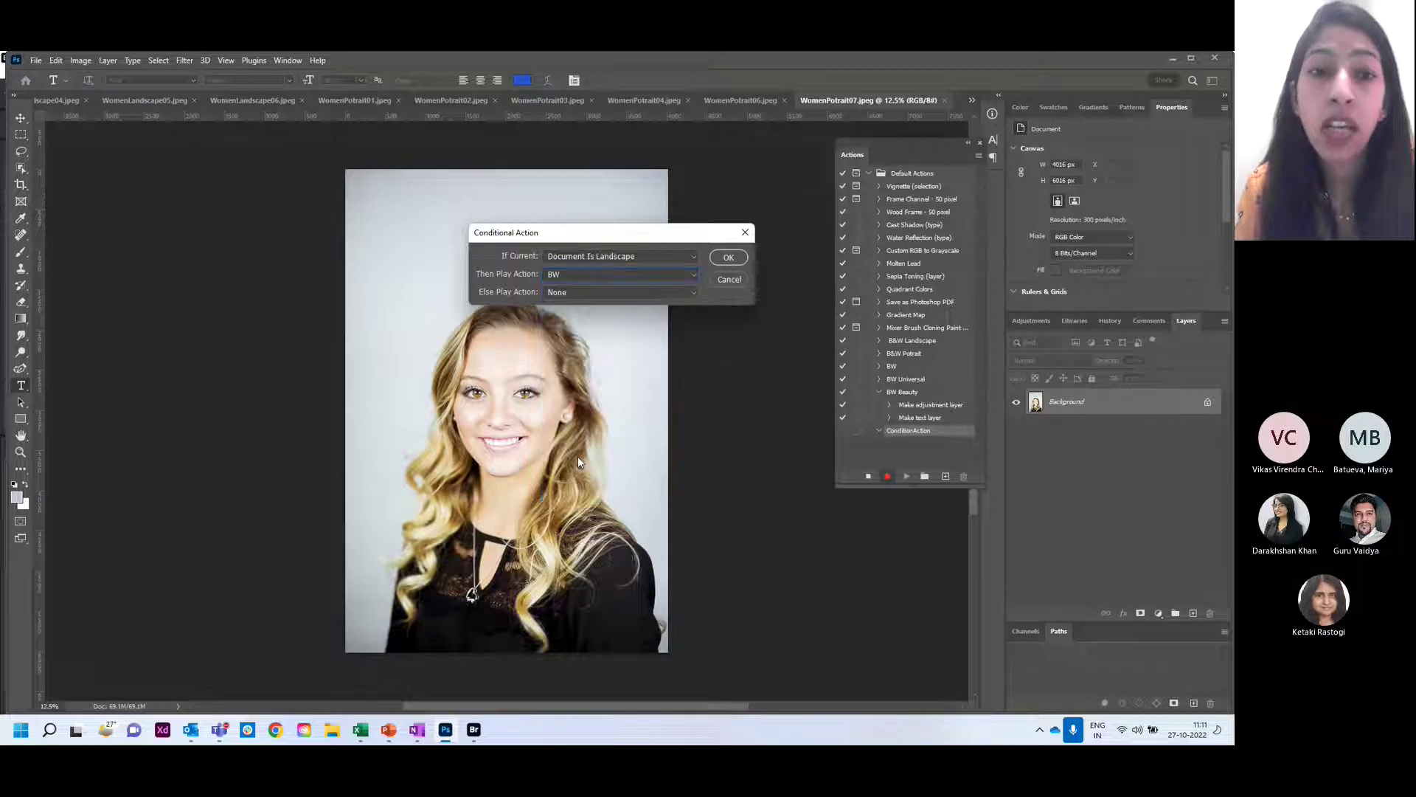
click(568, 295)
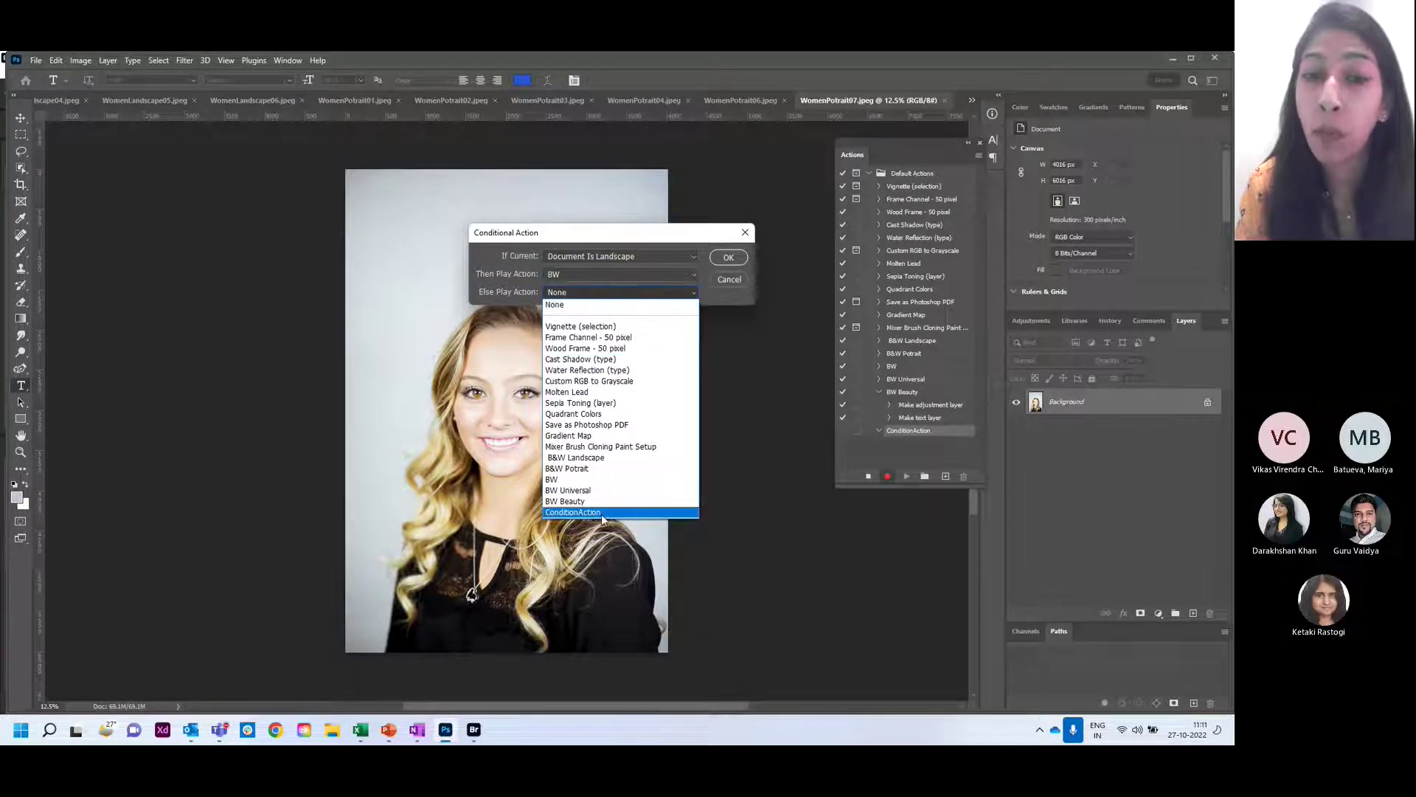
click(598, 469)
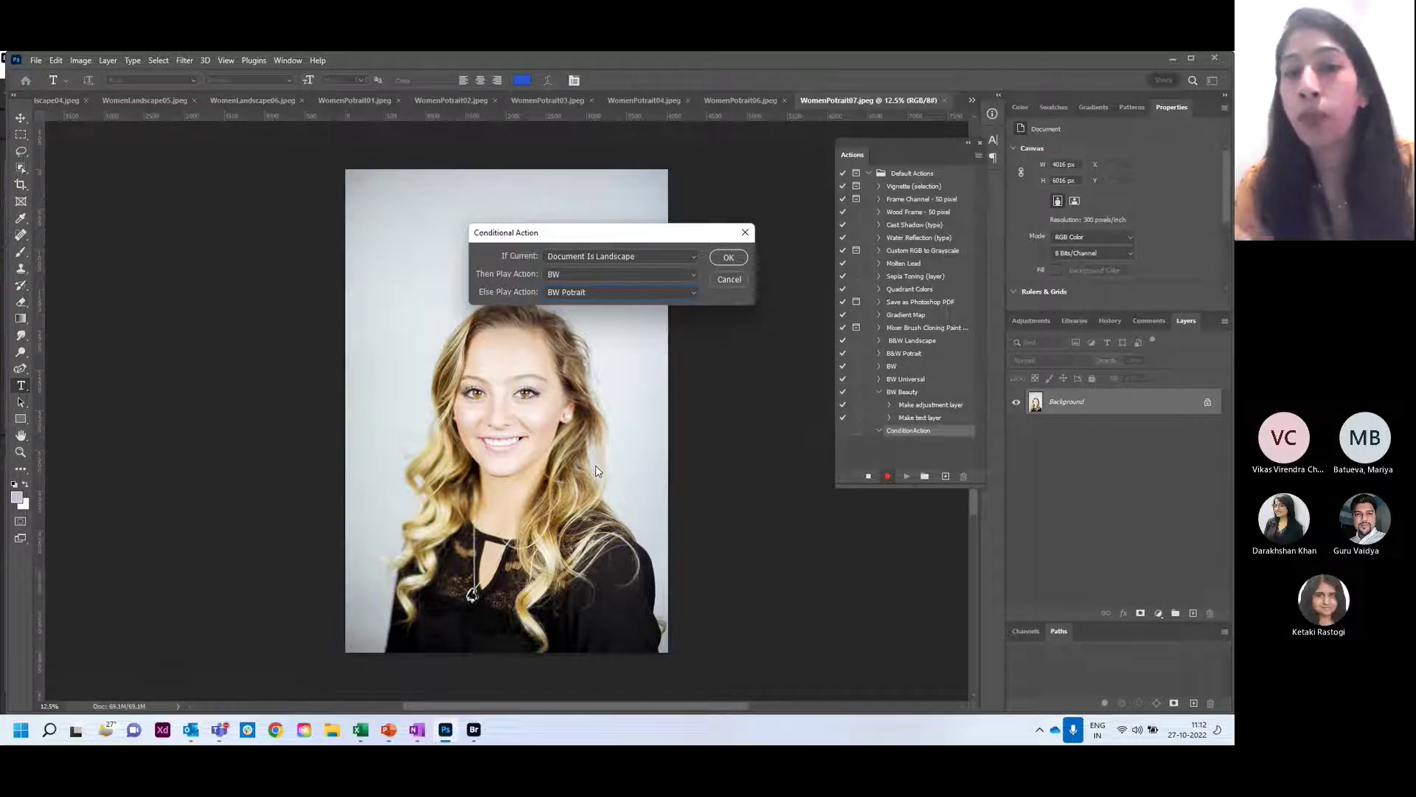
click(722, 254)
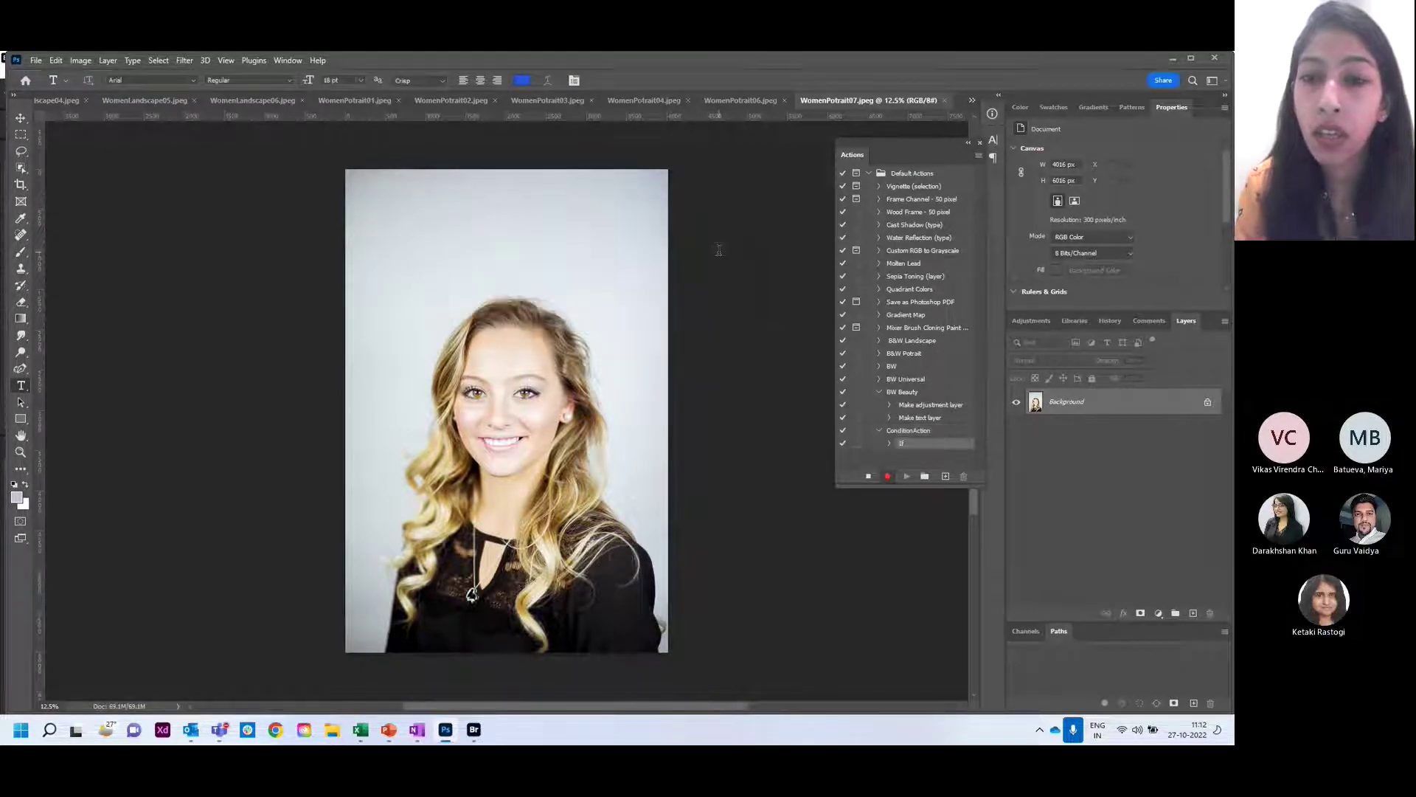
click(869, 477)
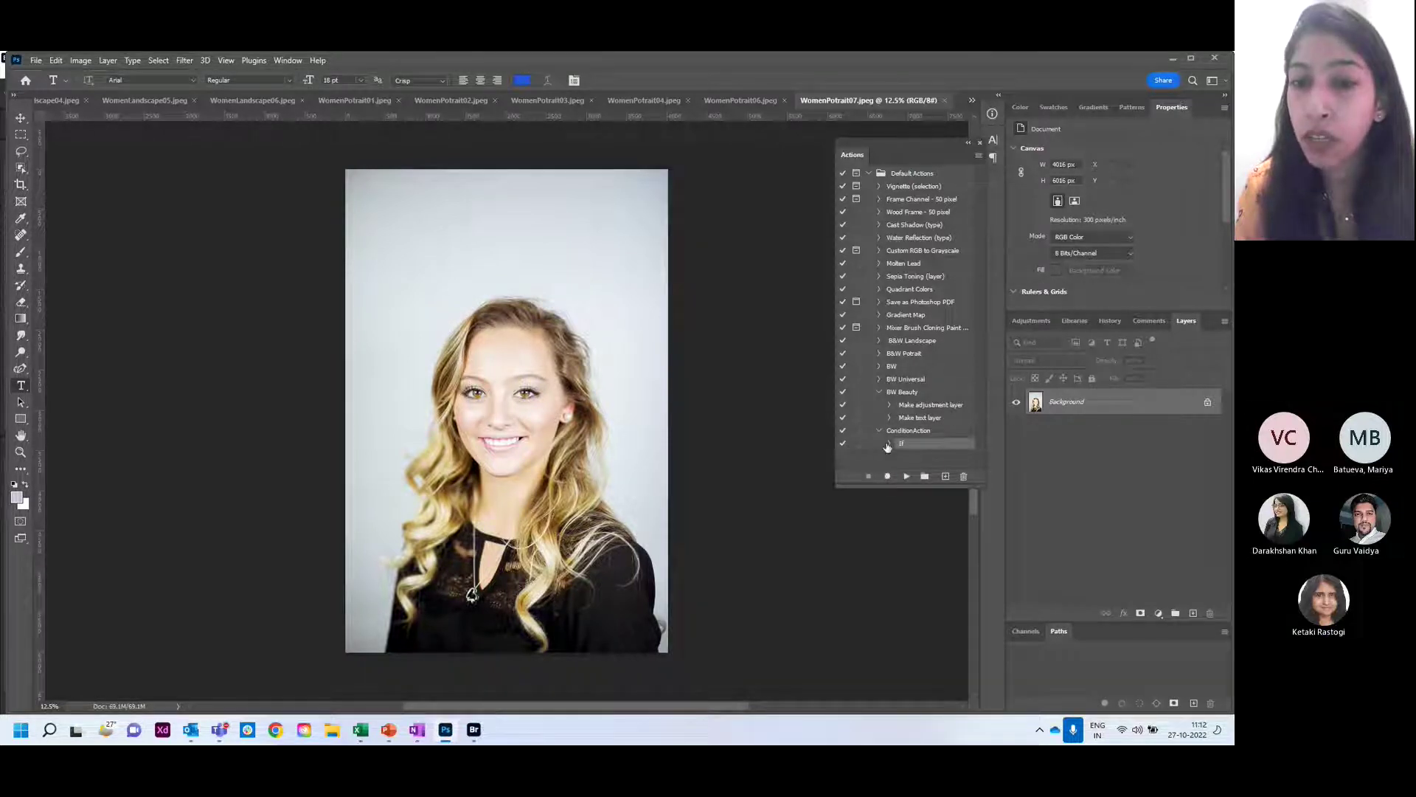
- Expand ConditionAction's If step and enlarge the actions list to review its condition and its then and else actions
click(889, 444)
scroll(981, 404, down, 1)
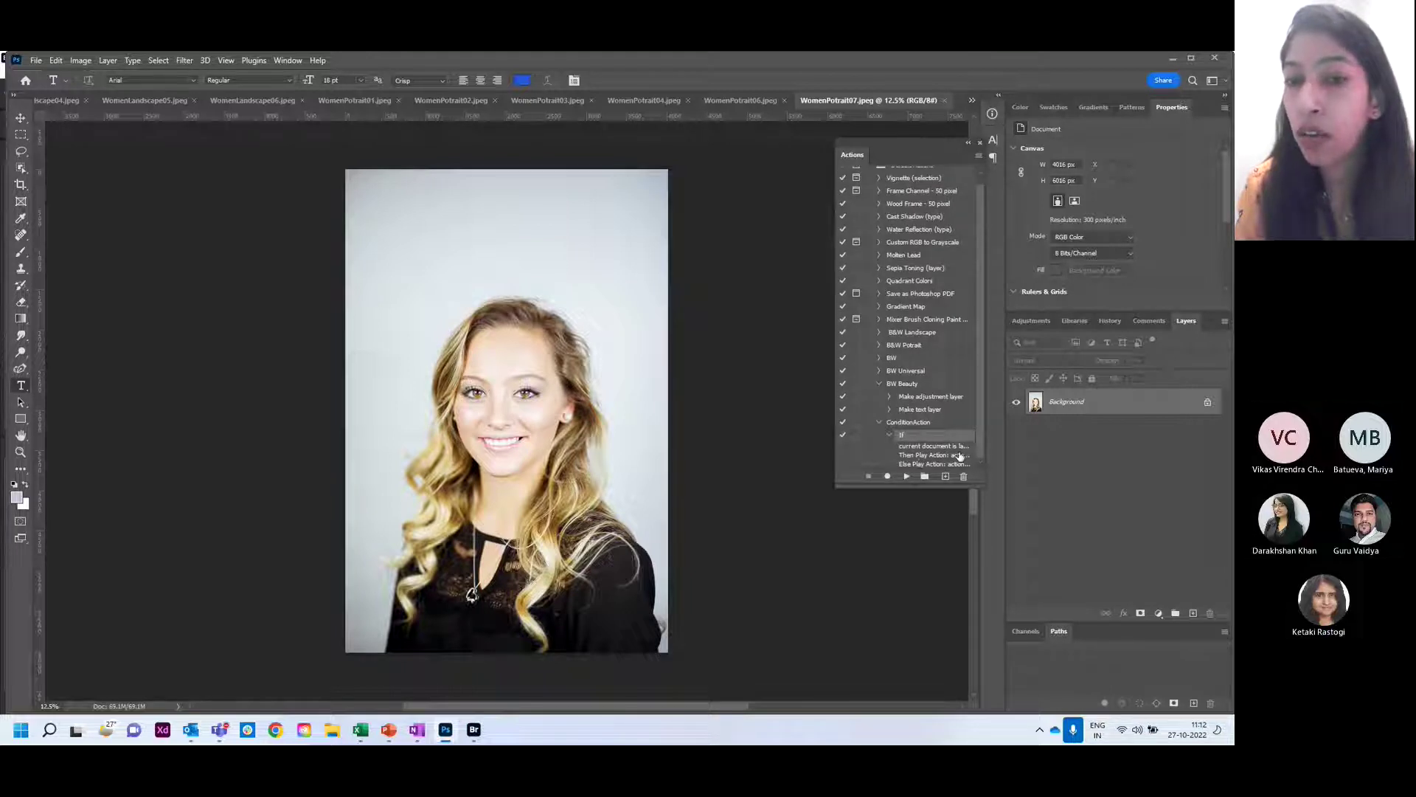
drag(919, 488, 918, 524)
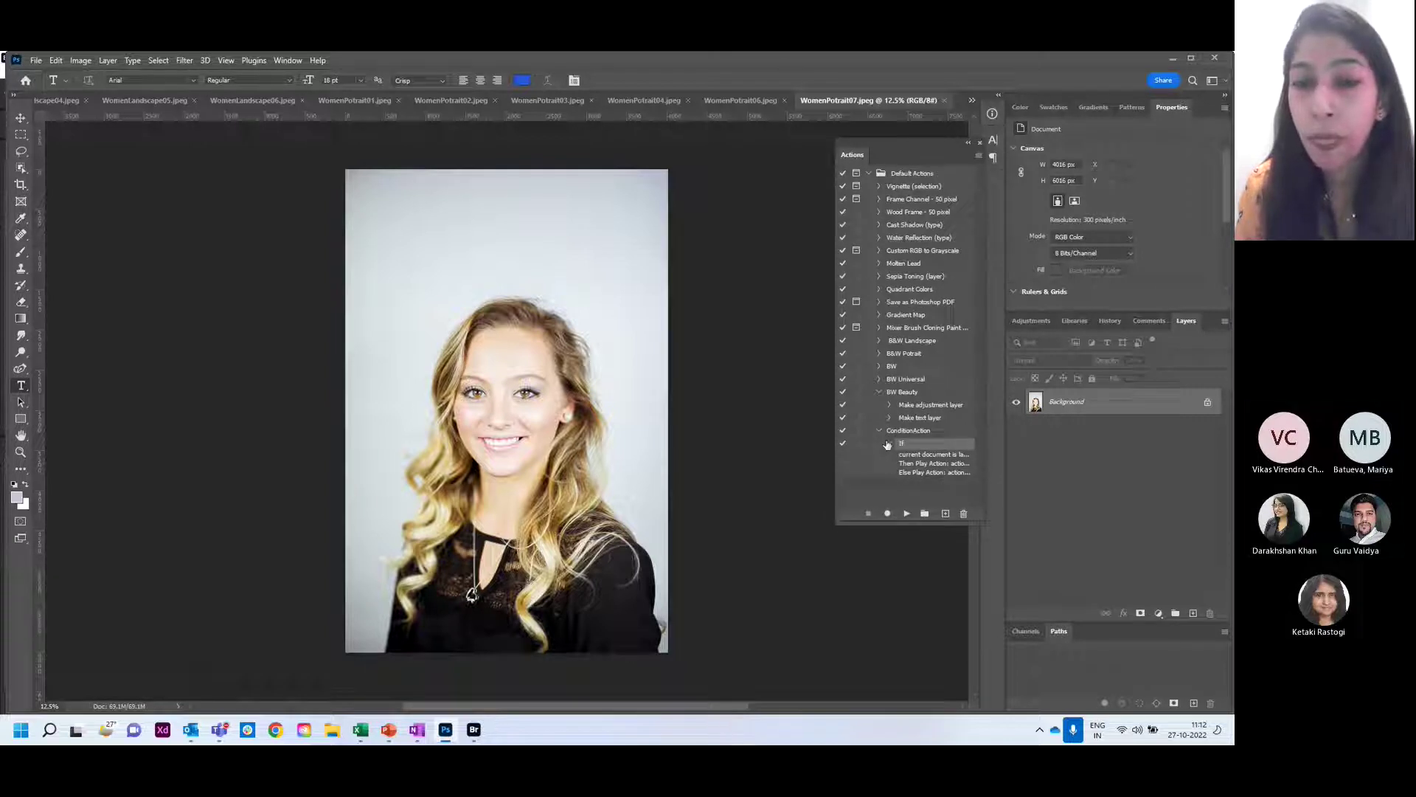
- Turn Button Mode back on and play ConditionAction on WomenPotrait07.jpeg and on WomenLandscape06.jpeg
click(976, 156)
click(1017, 161)
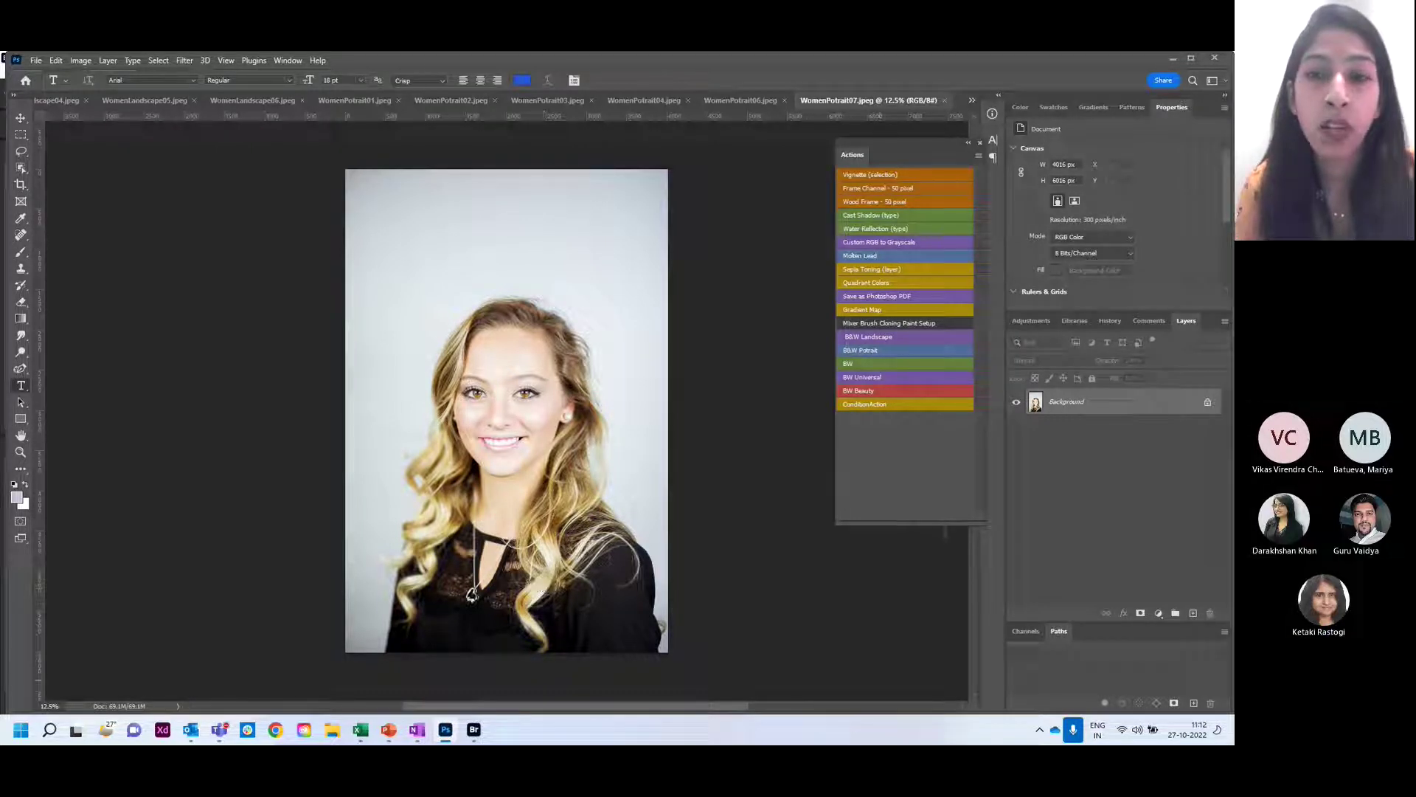
click(937, 403)
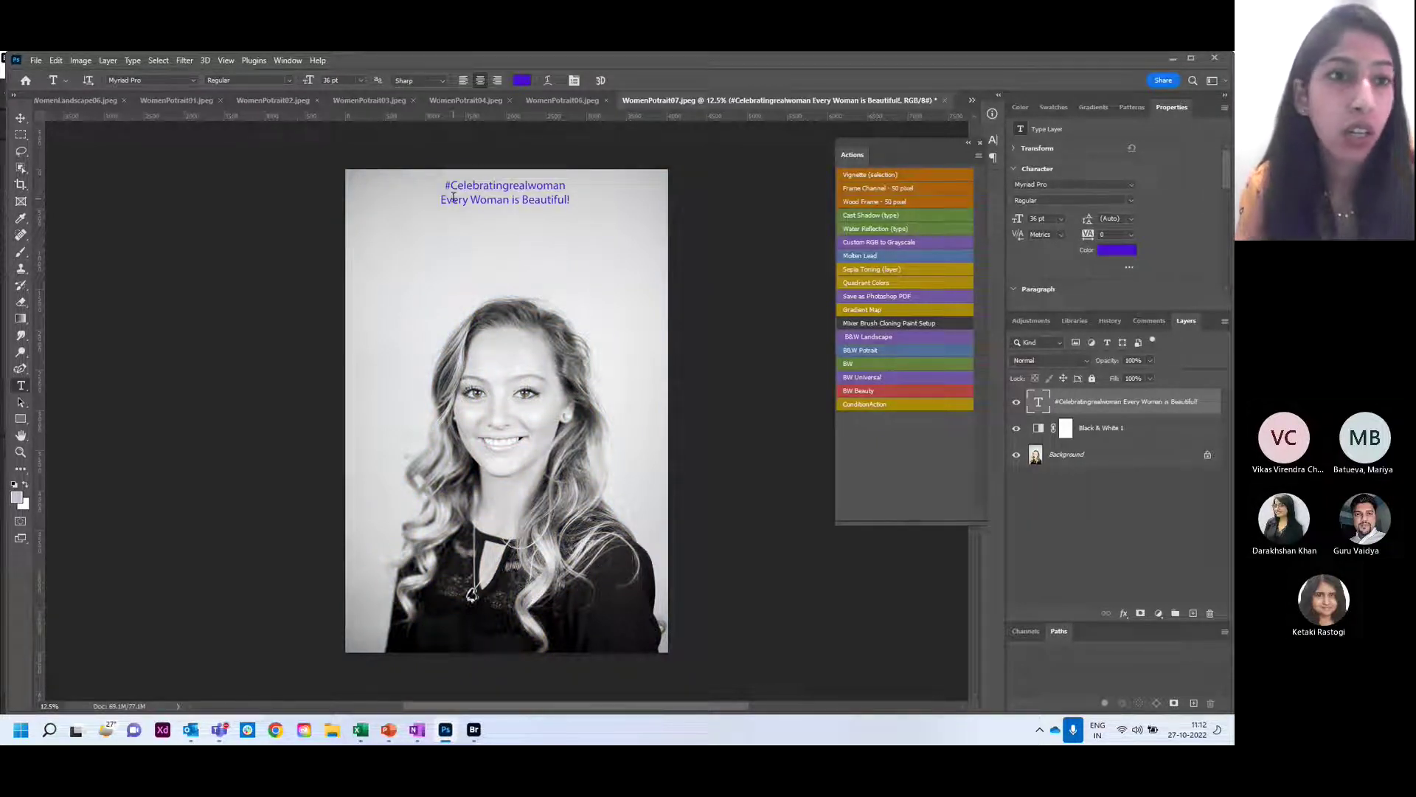
click(92, 102)
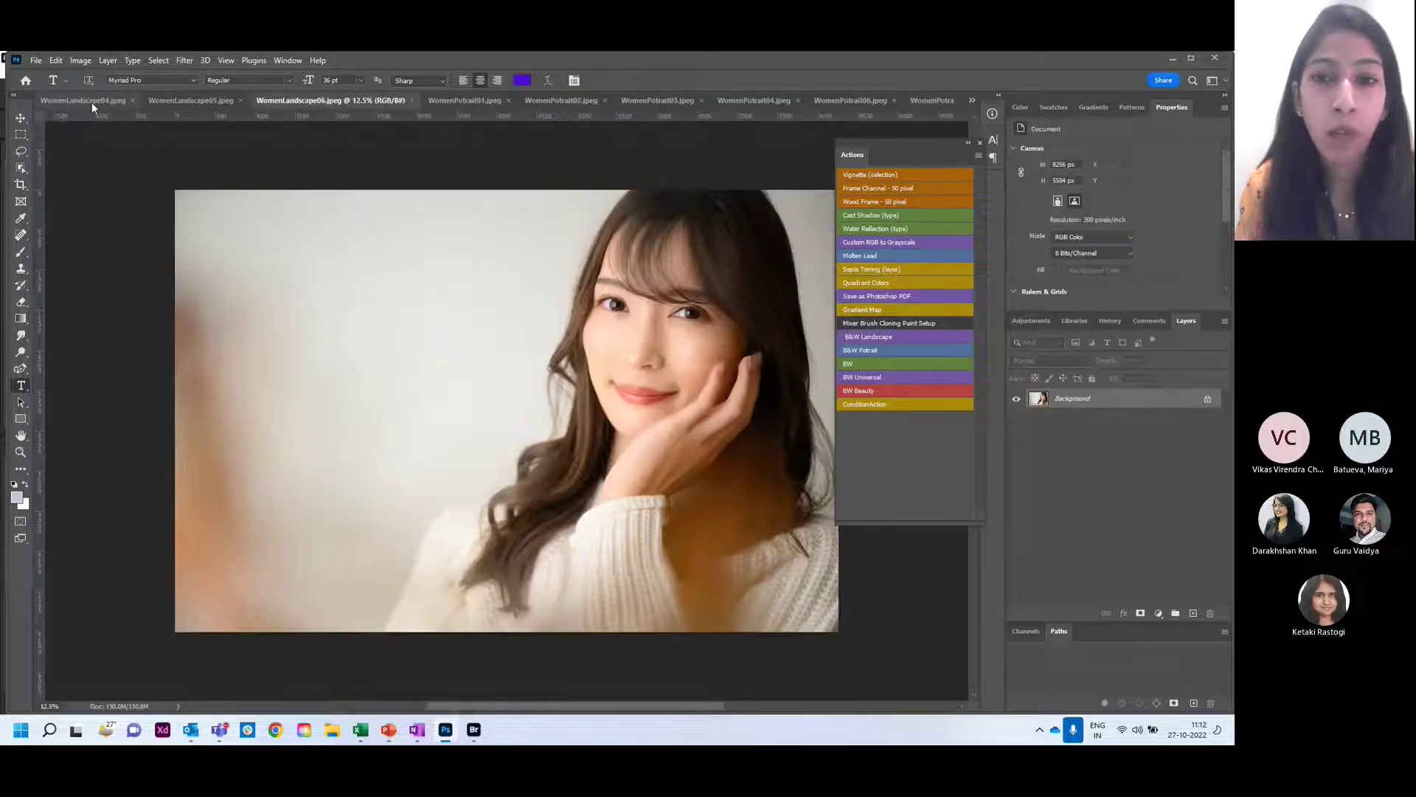
click(906, 409)
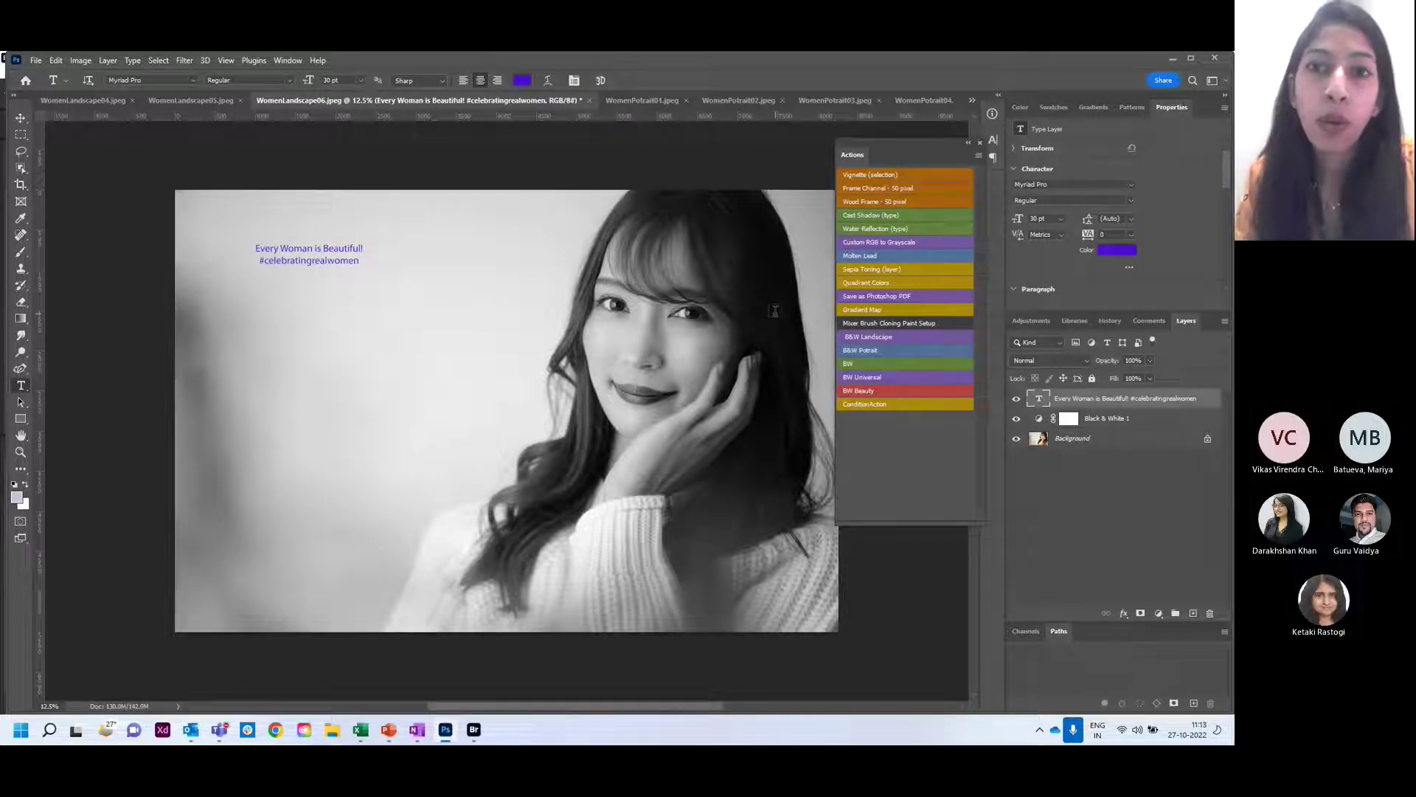
- Close all open images without saving, applying that choice to every document
click(36, 60)
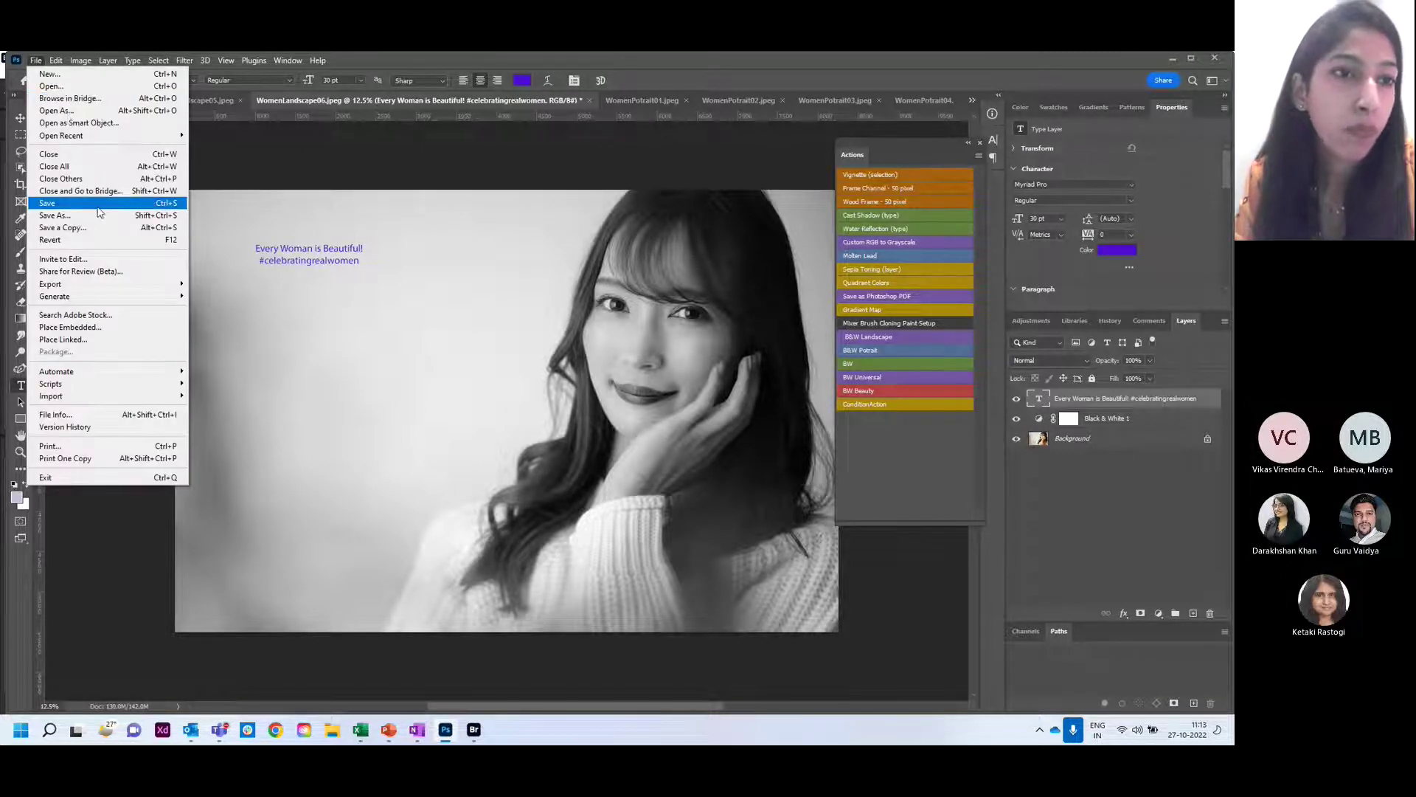
click(81, 171)
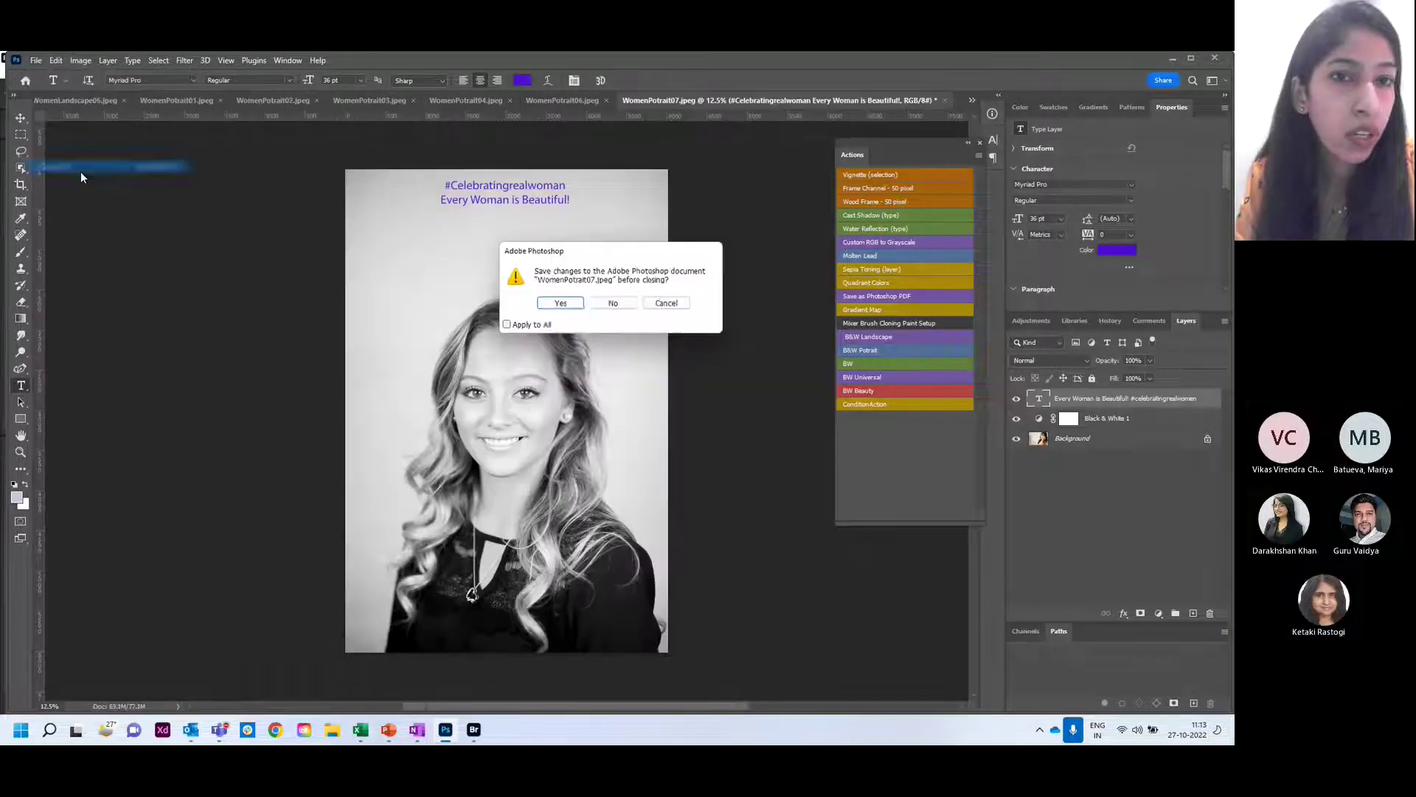
click(504, 327)
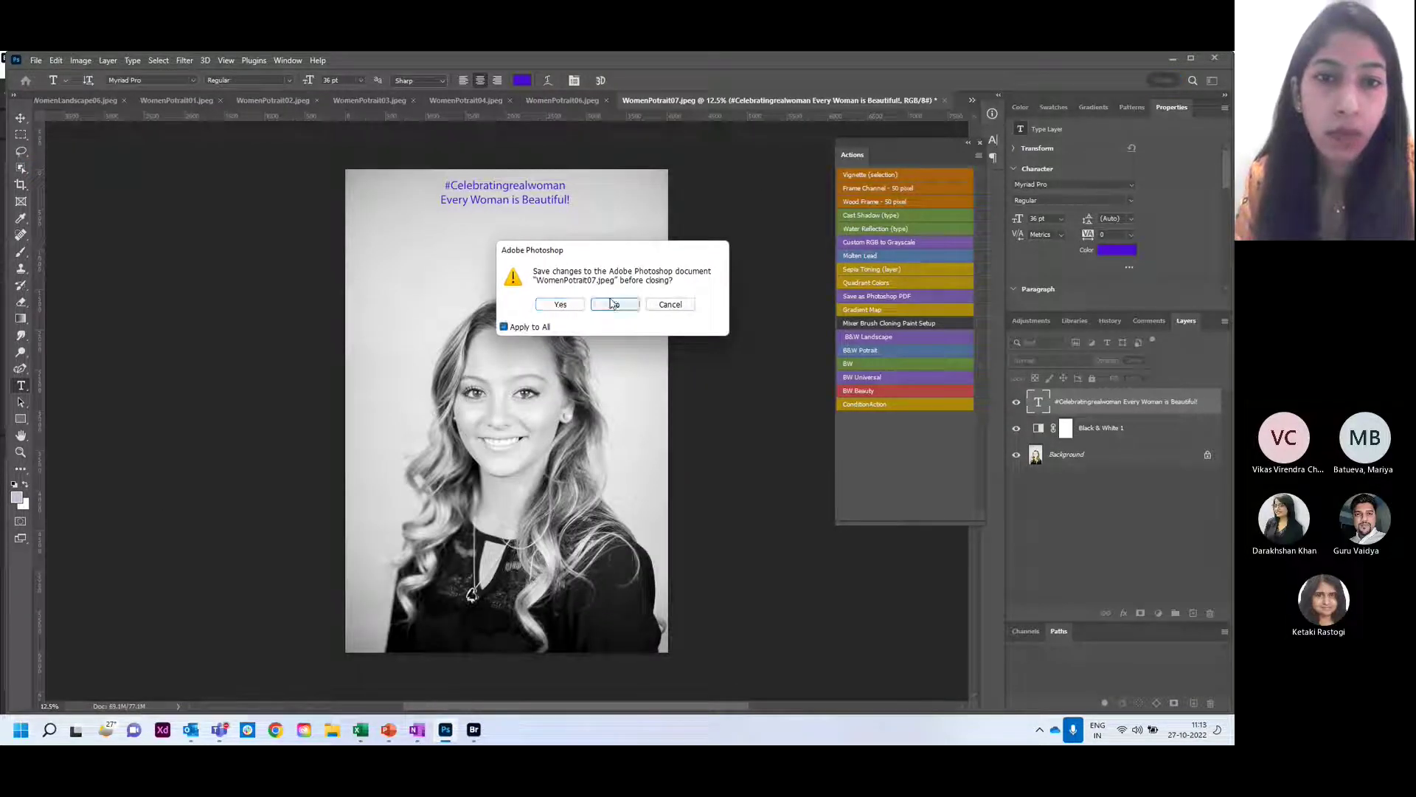
click(611, 303)
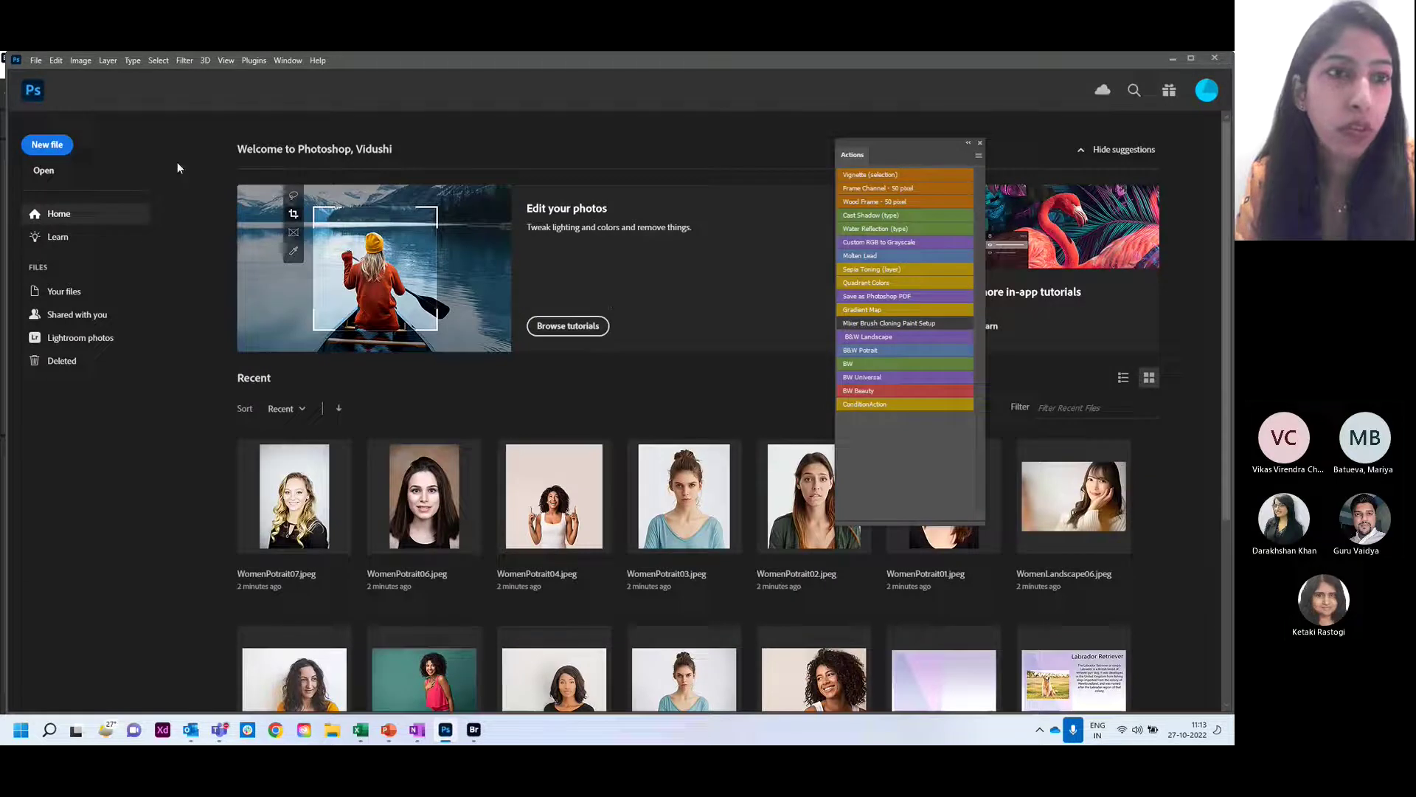
click(35, 60)
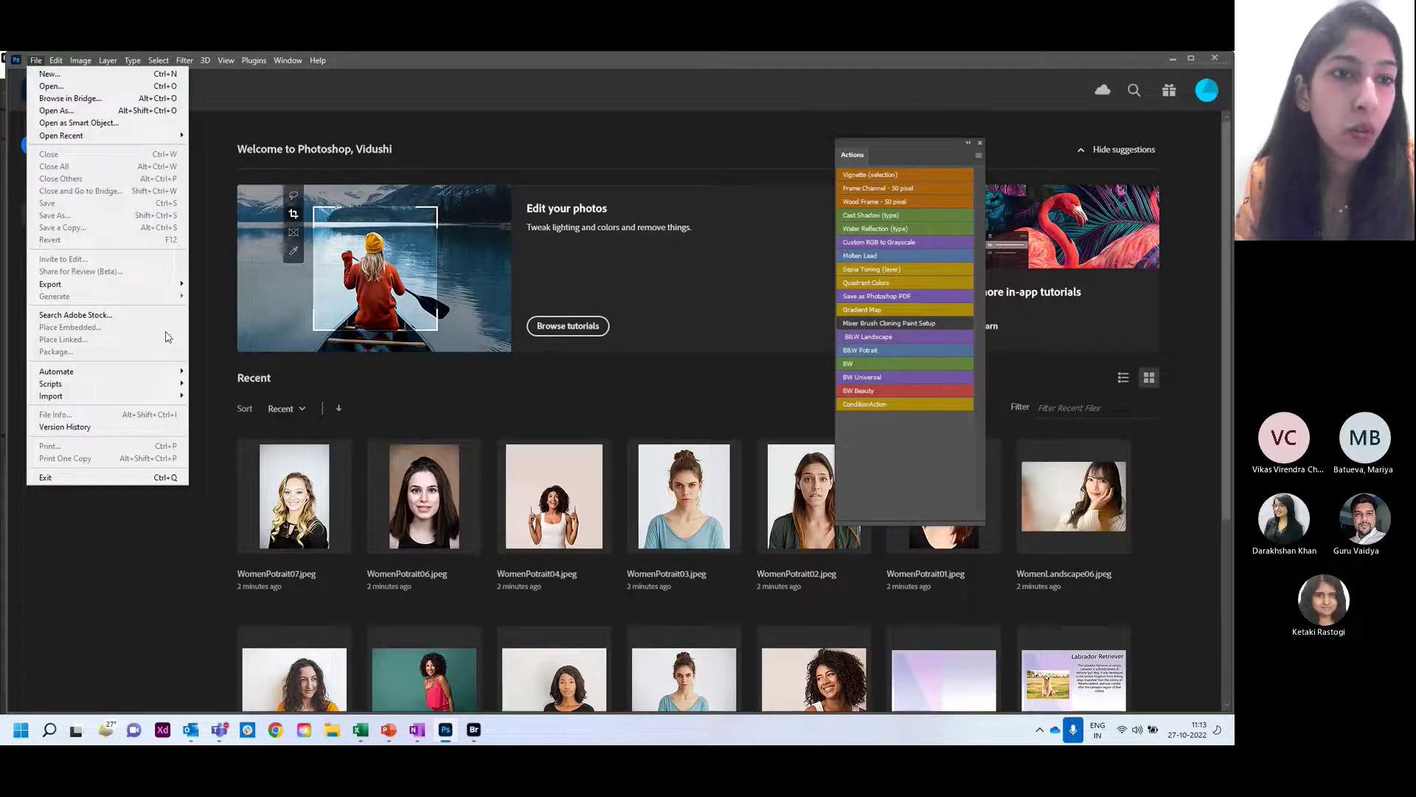
mouse_move(165, 372)
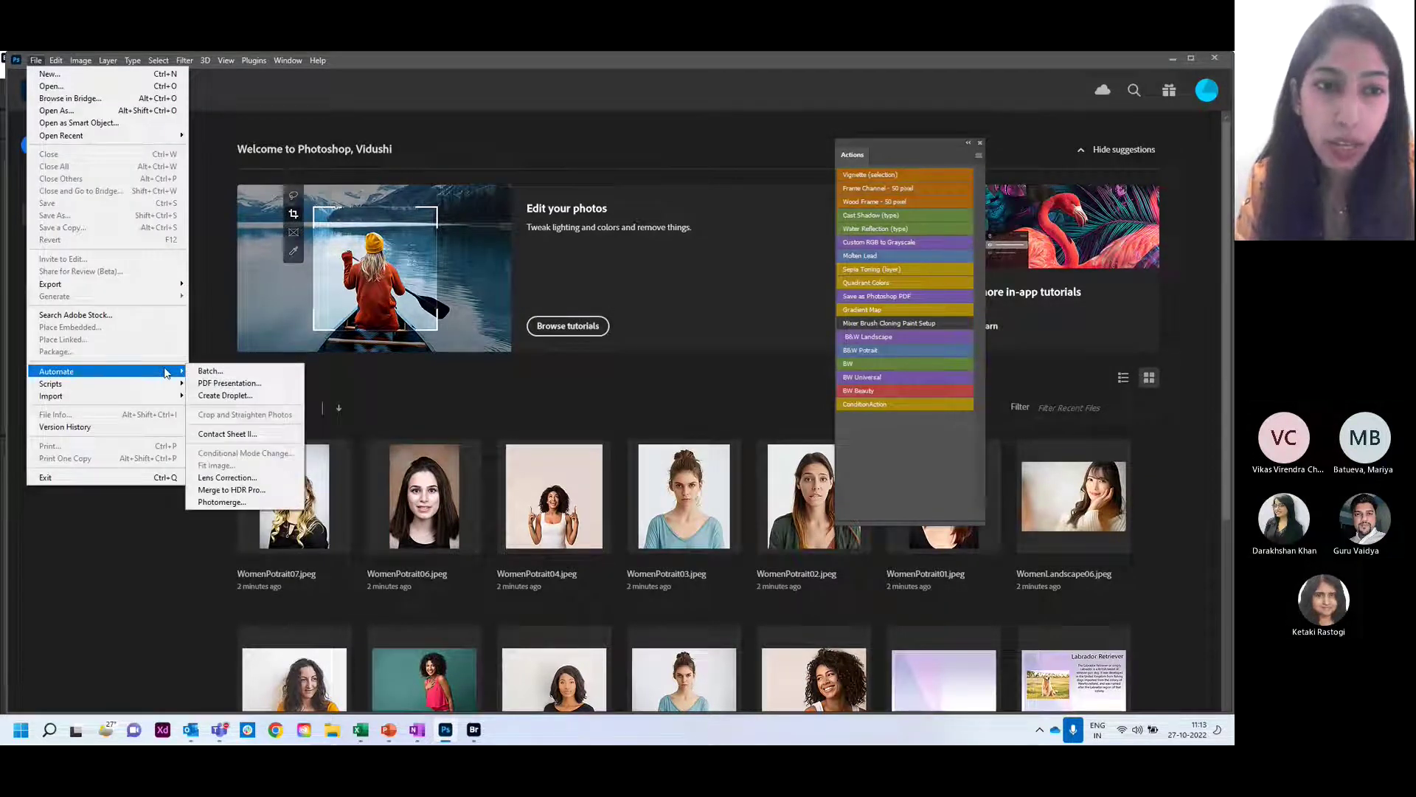
click(197, 372)
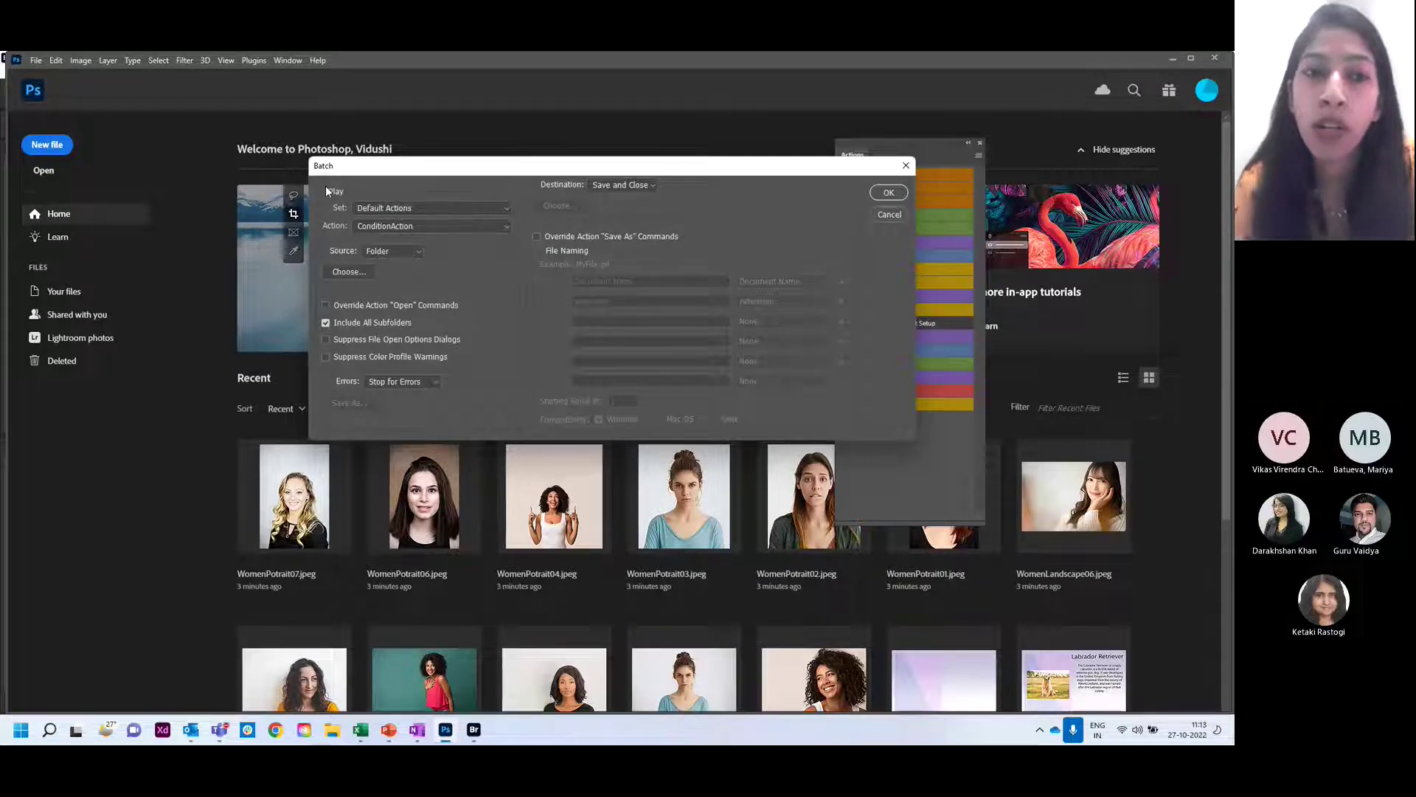
click(372, 231)
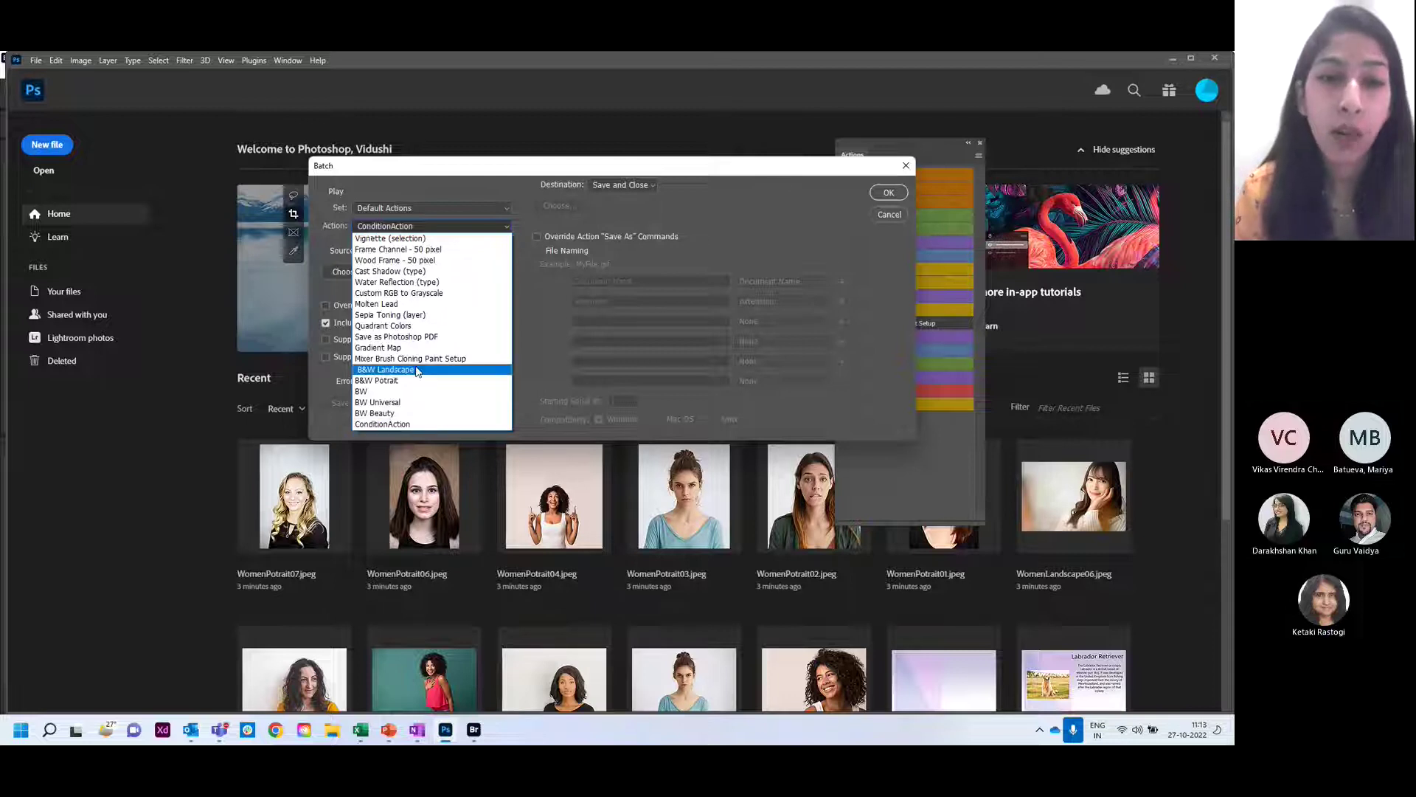
click(381, 423)
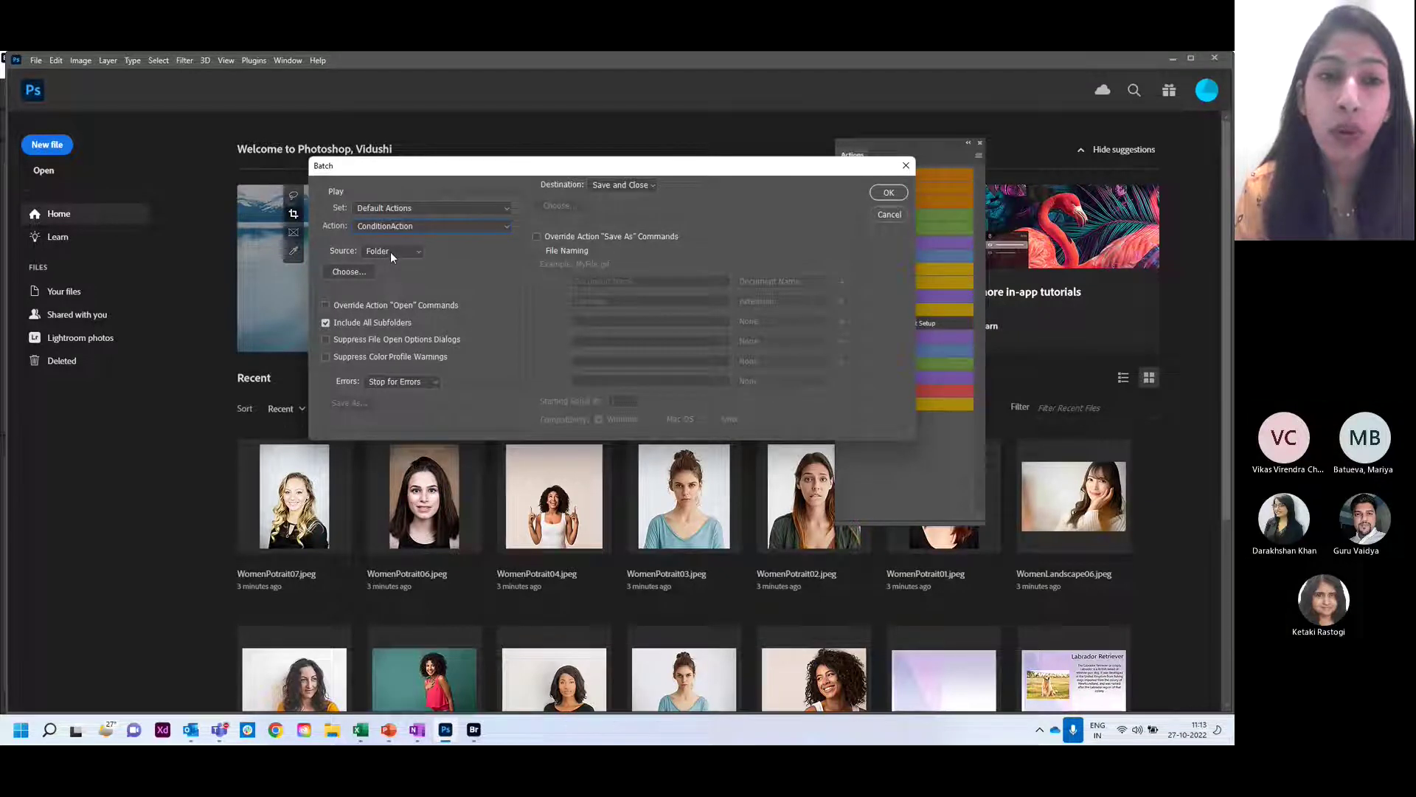
click(342, 272)
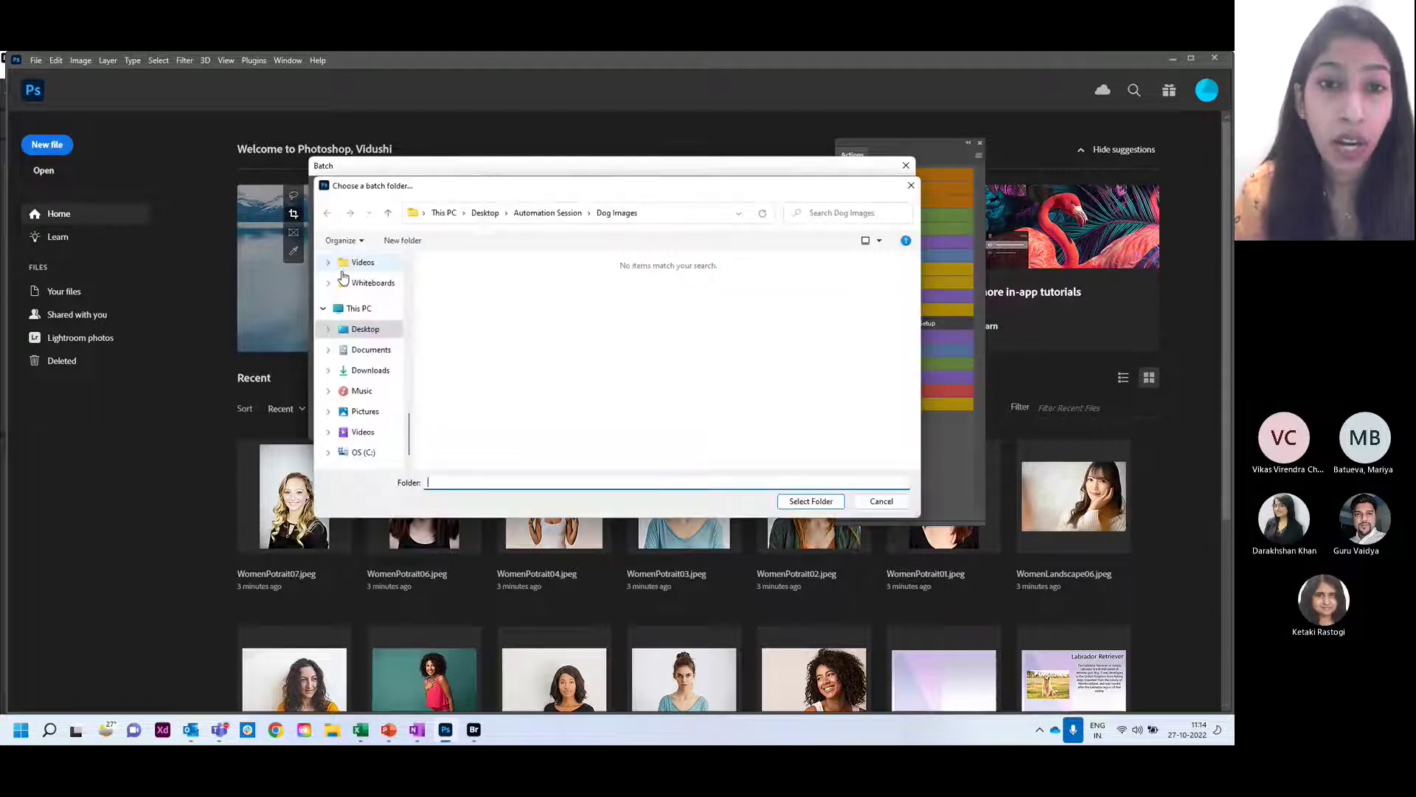
click(521, 213)
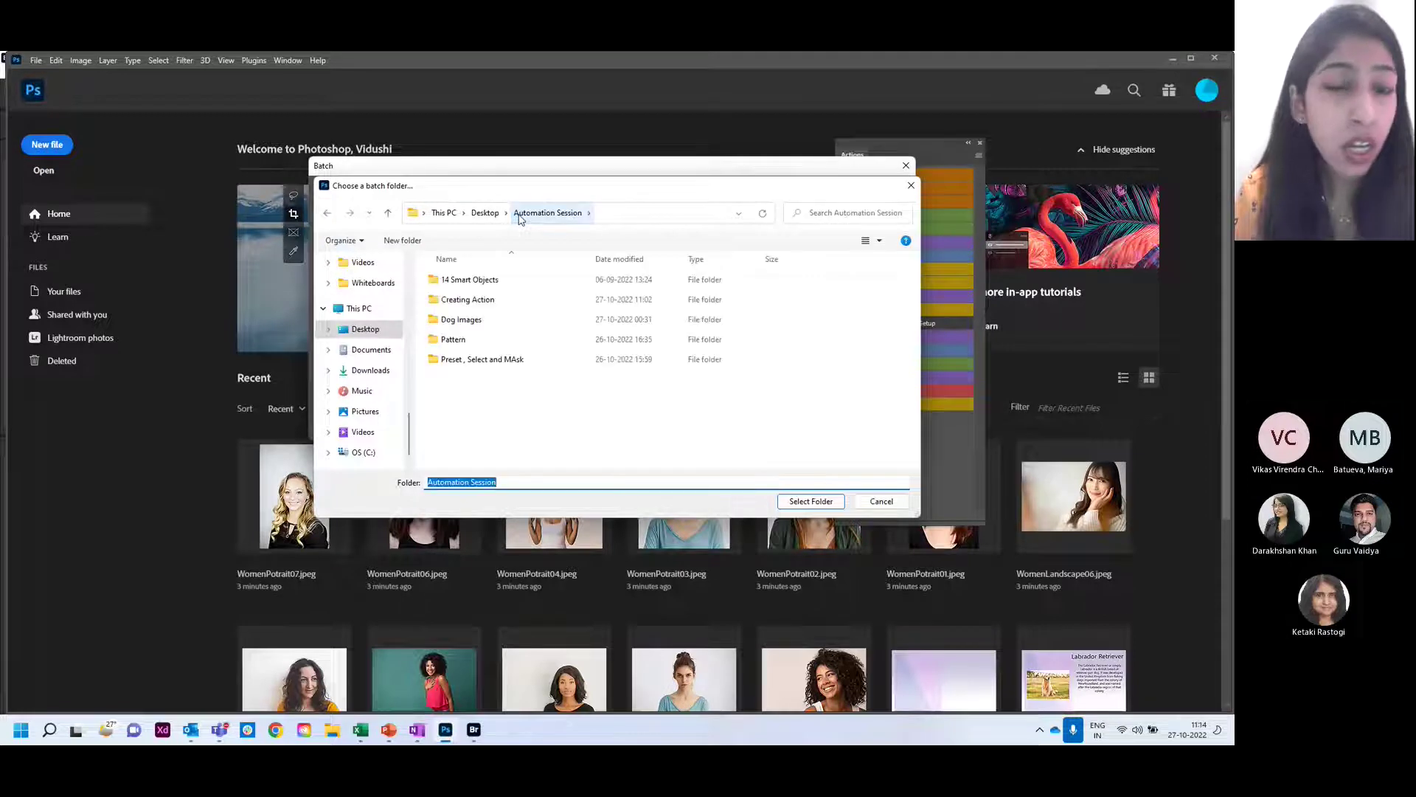
double_click(483, 300)
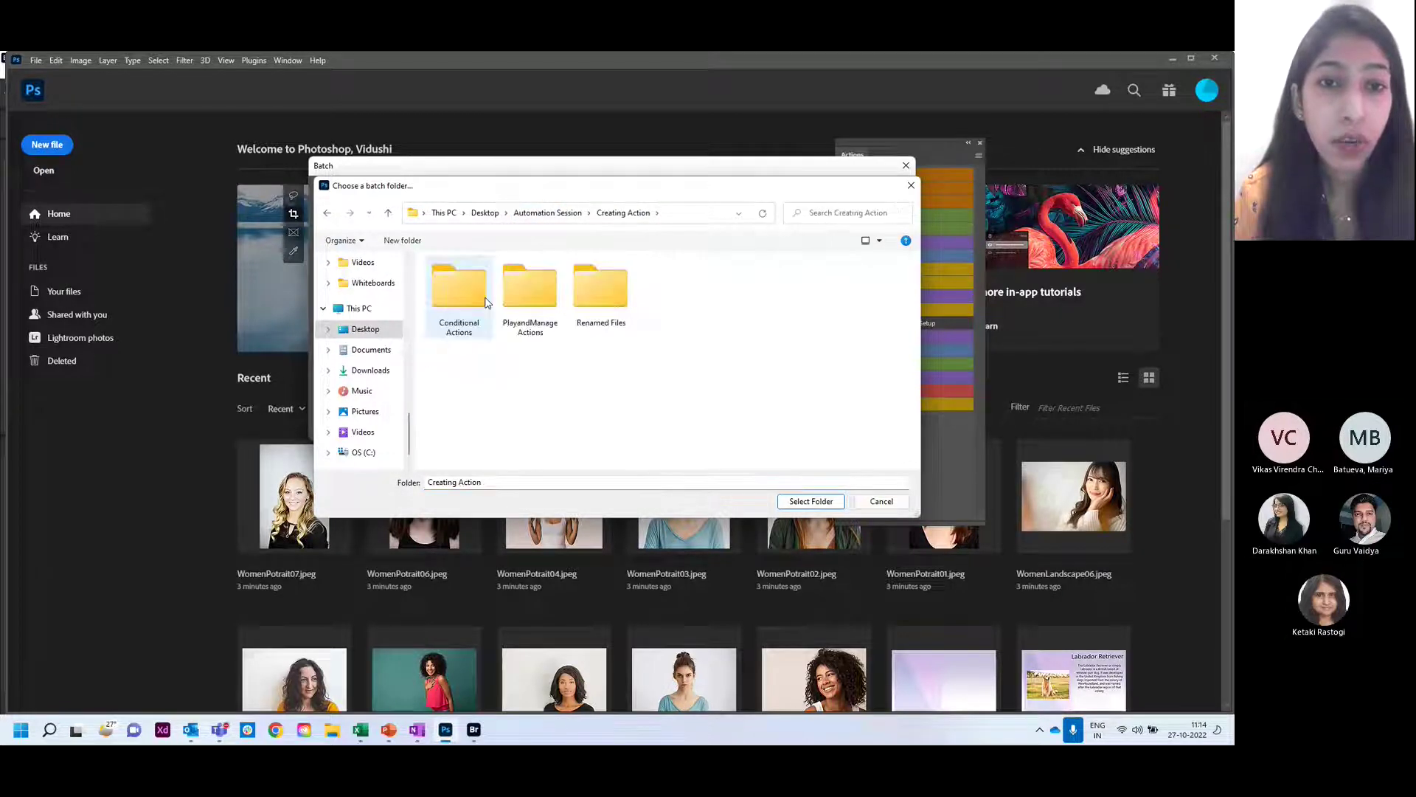
double_click(483, 301)
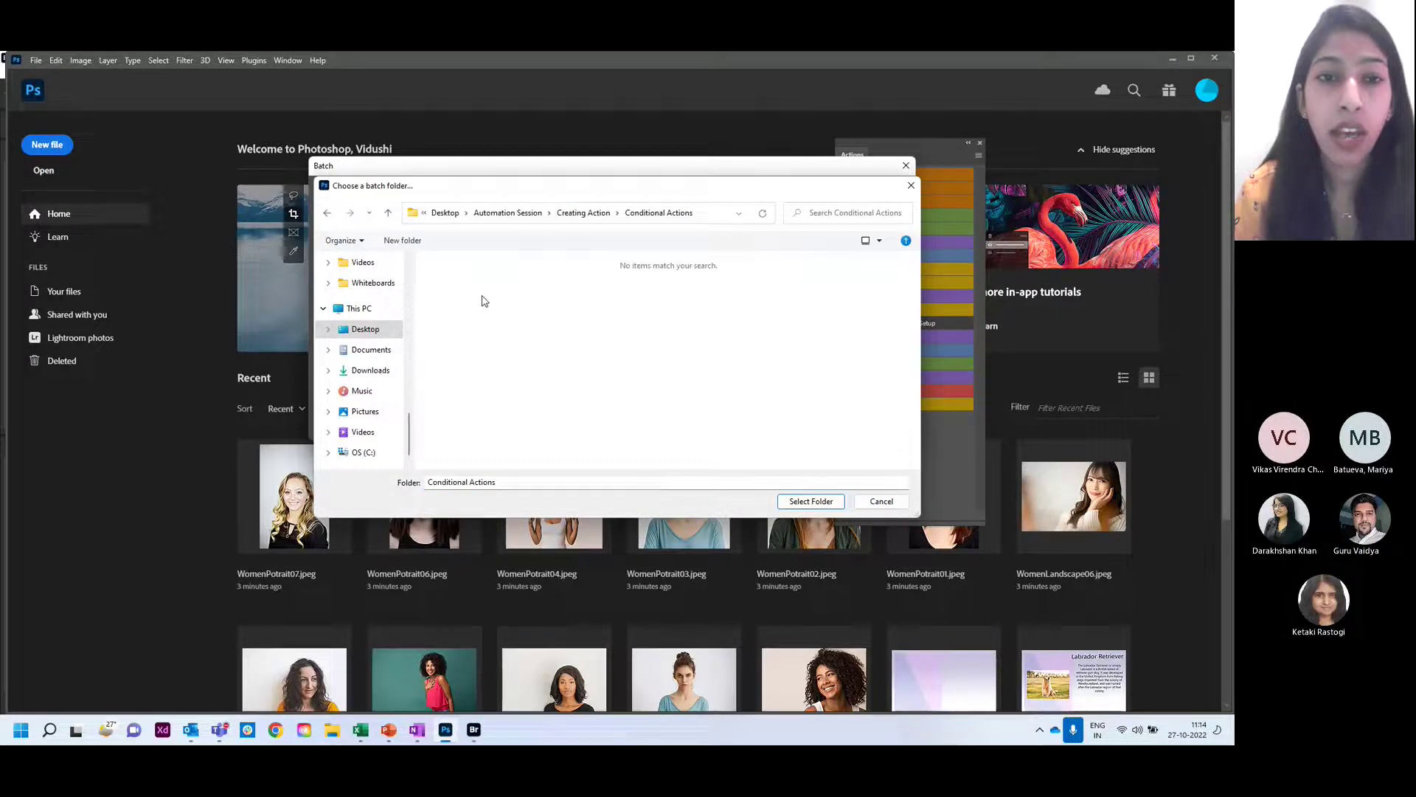
click(575, 217)
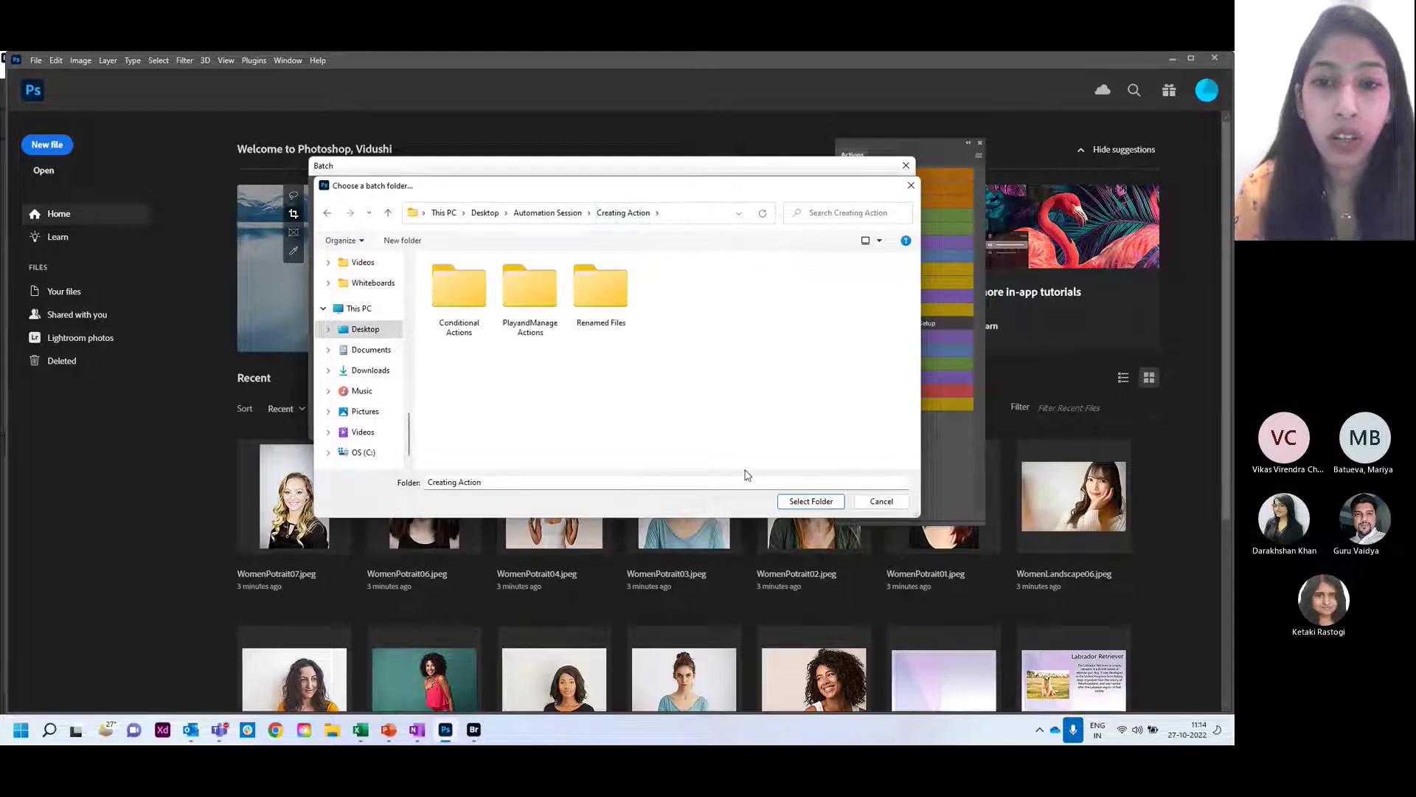
click(880, 501)
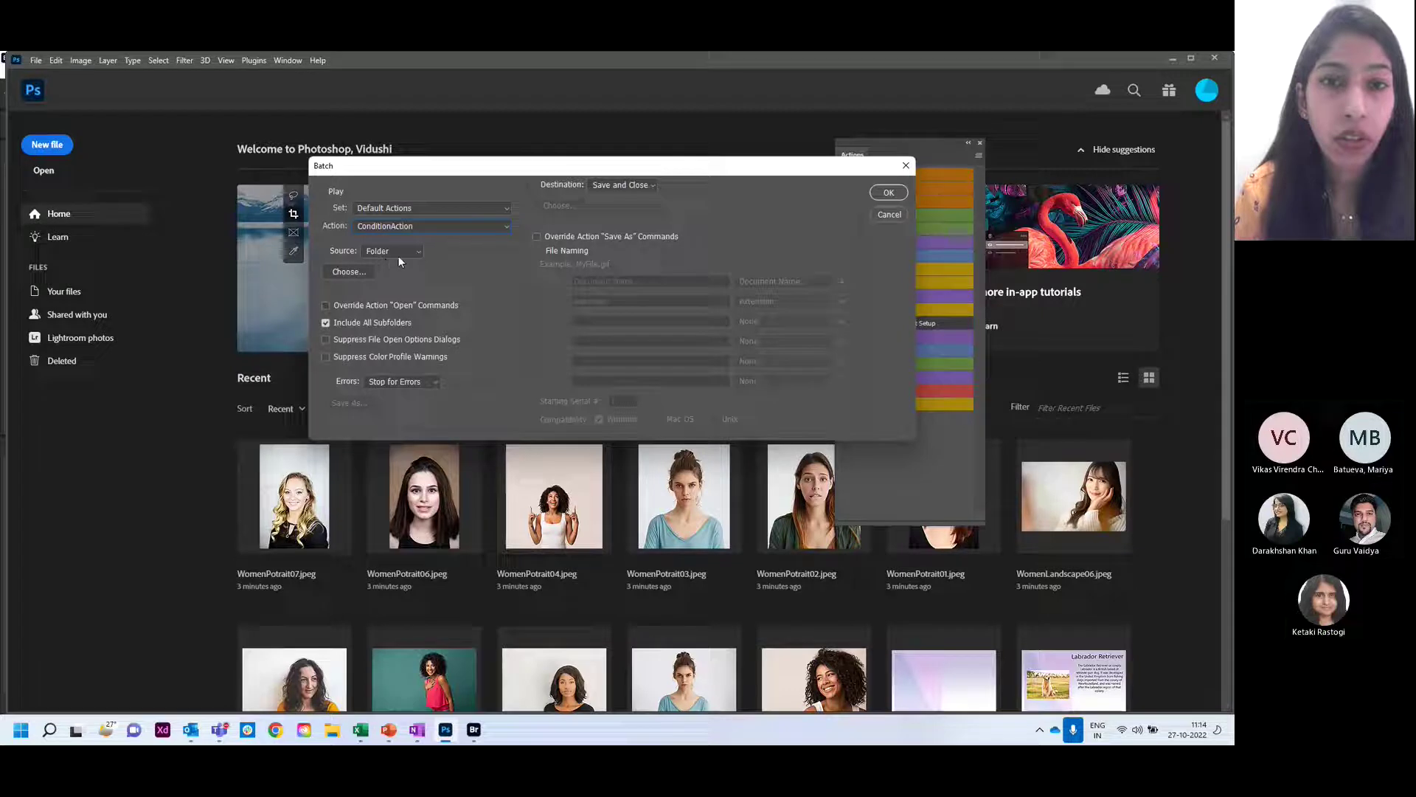
click(888, 215)
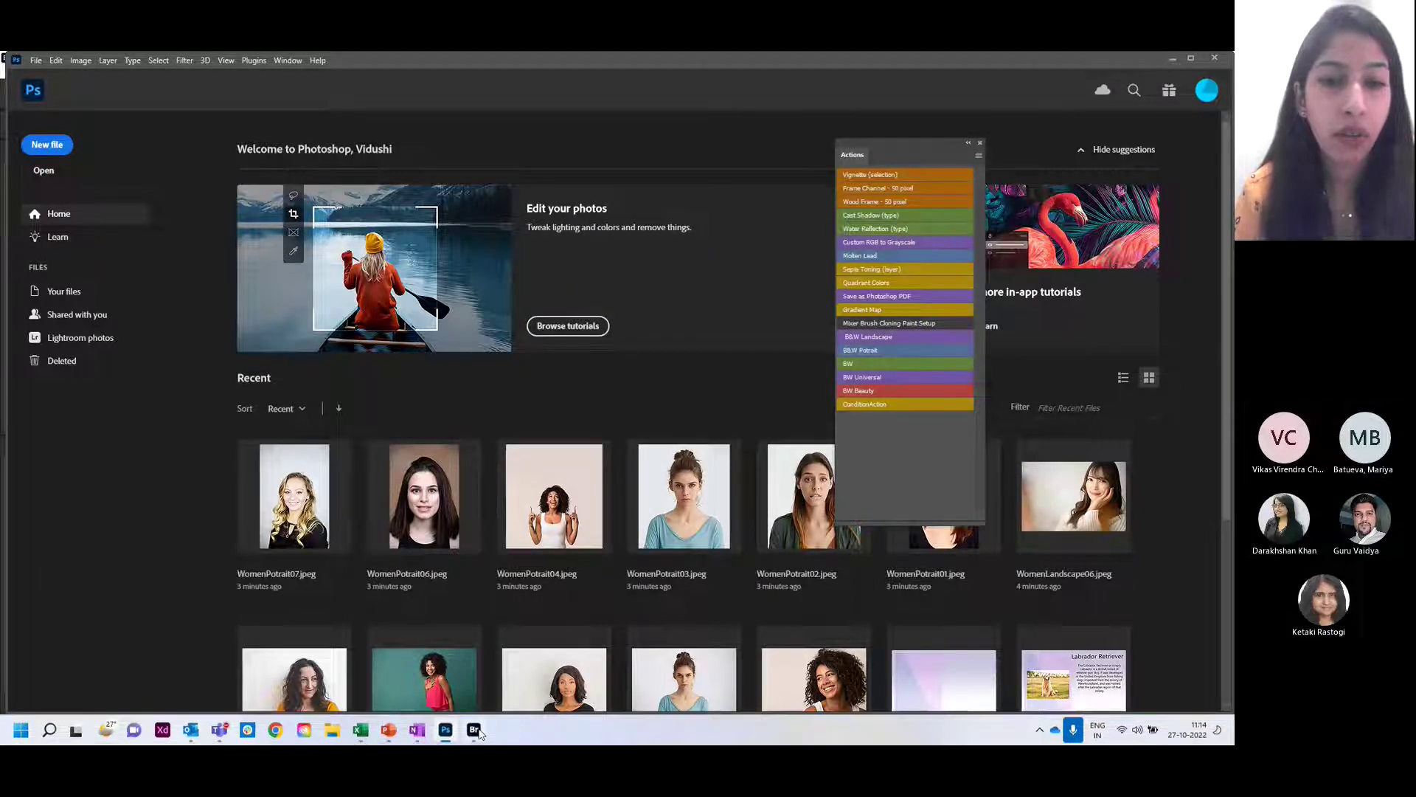
- Switch to Bridge and start a Photoshop Batch on the selected images, keeping ConditionAction as the action and Bridge as the source
click(474, 730)
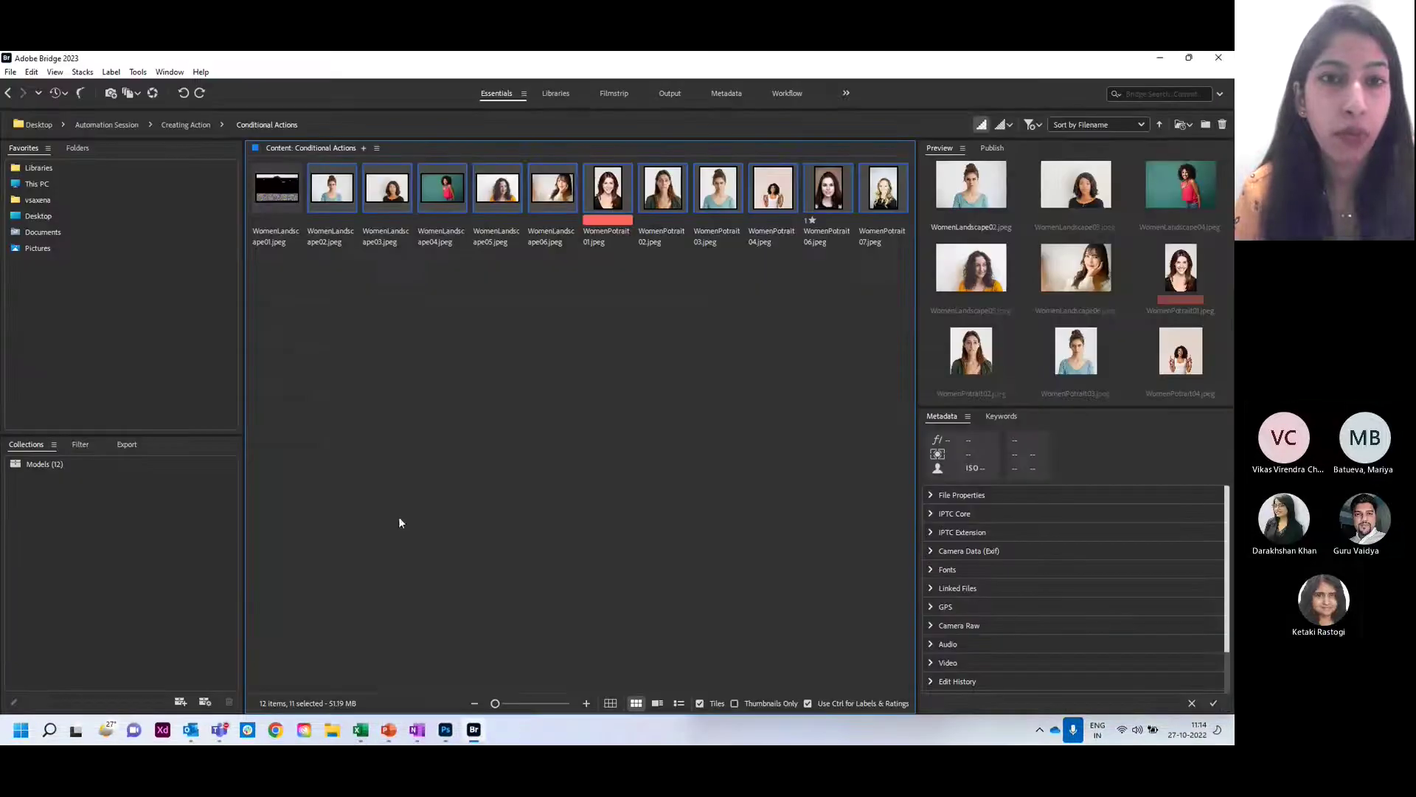
right_click(620, 199)
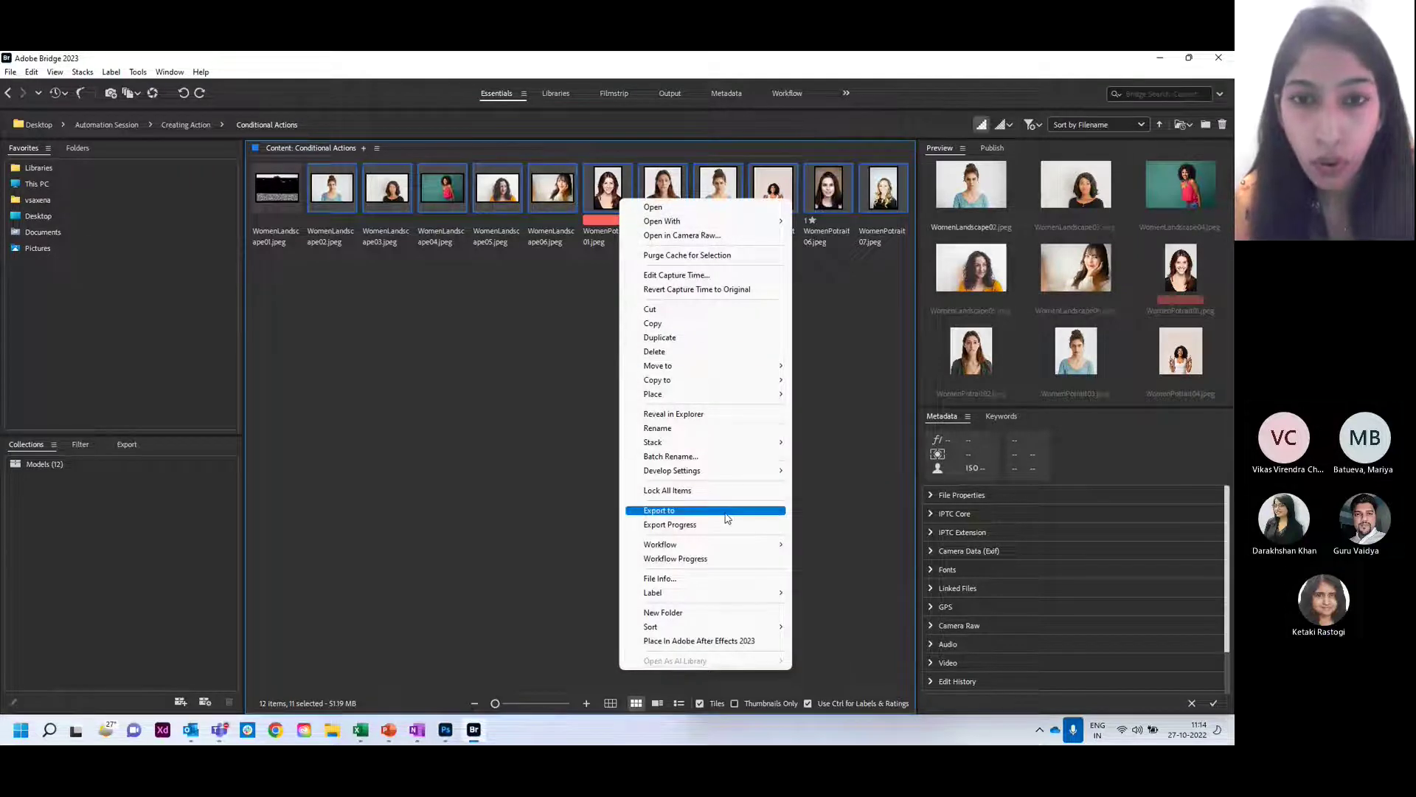
click(138, 71)
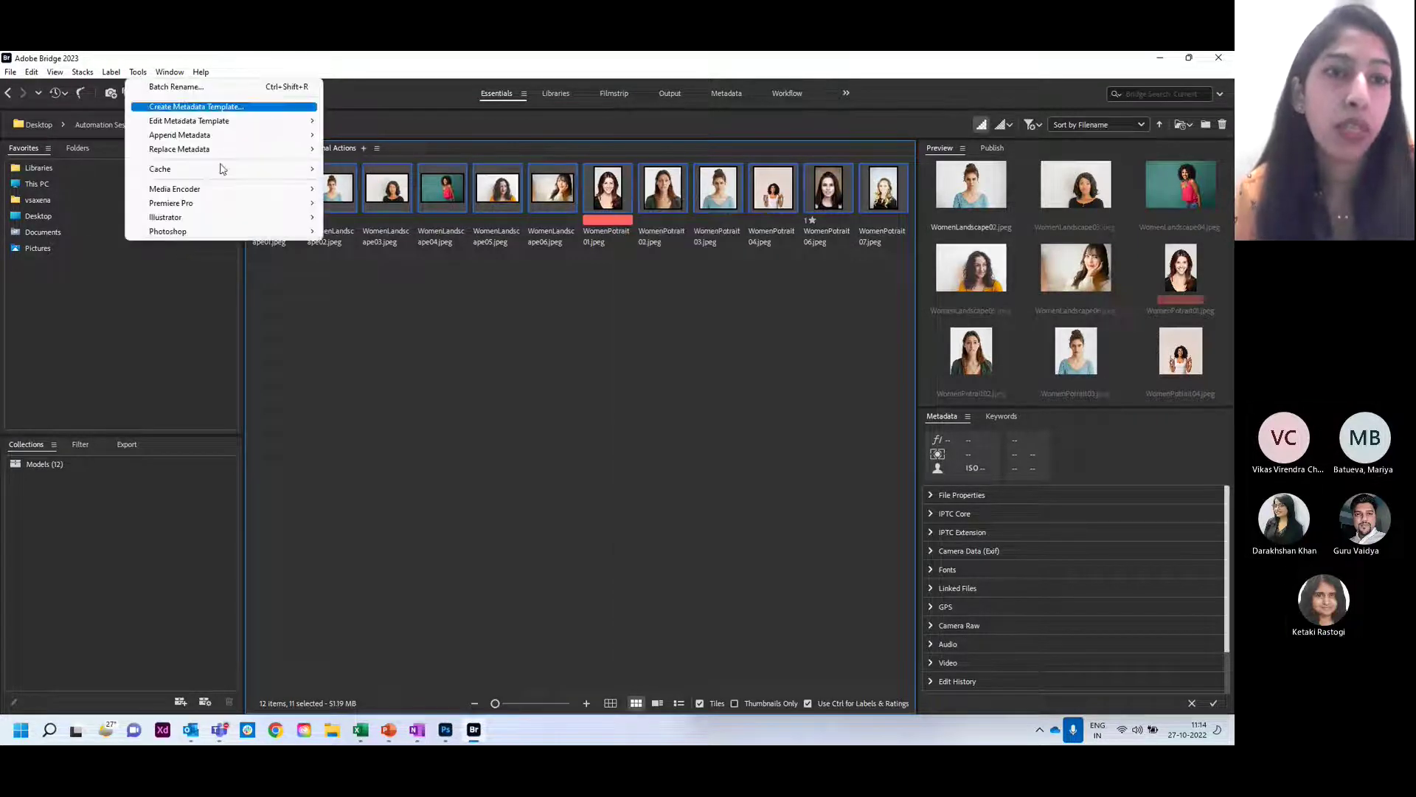
mouse_move(290, 237)
click(343, 231)
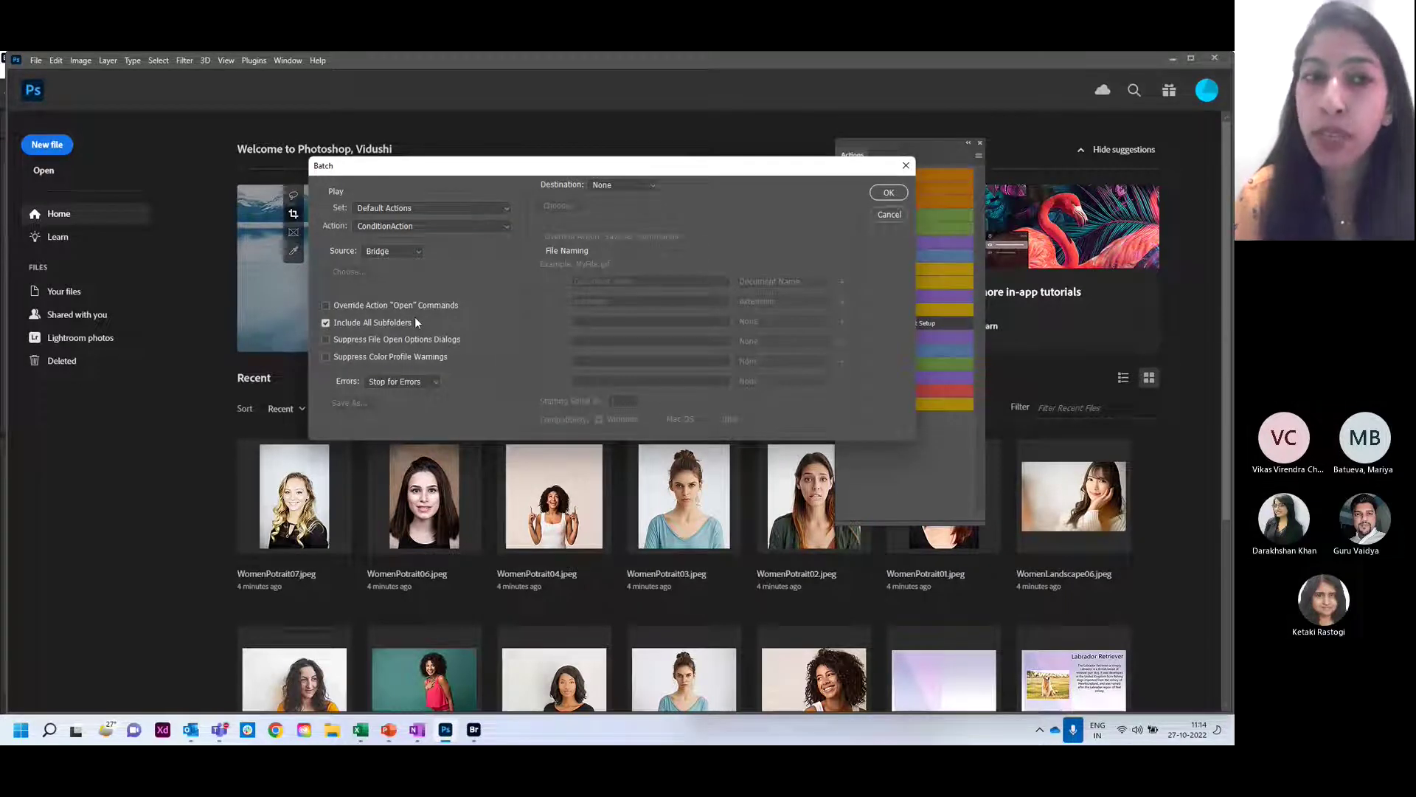
click(379, 254)
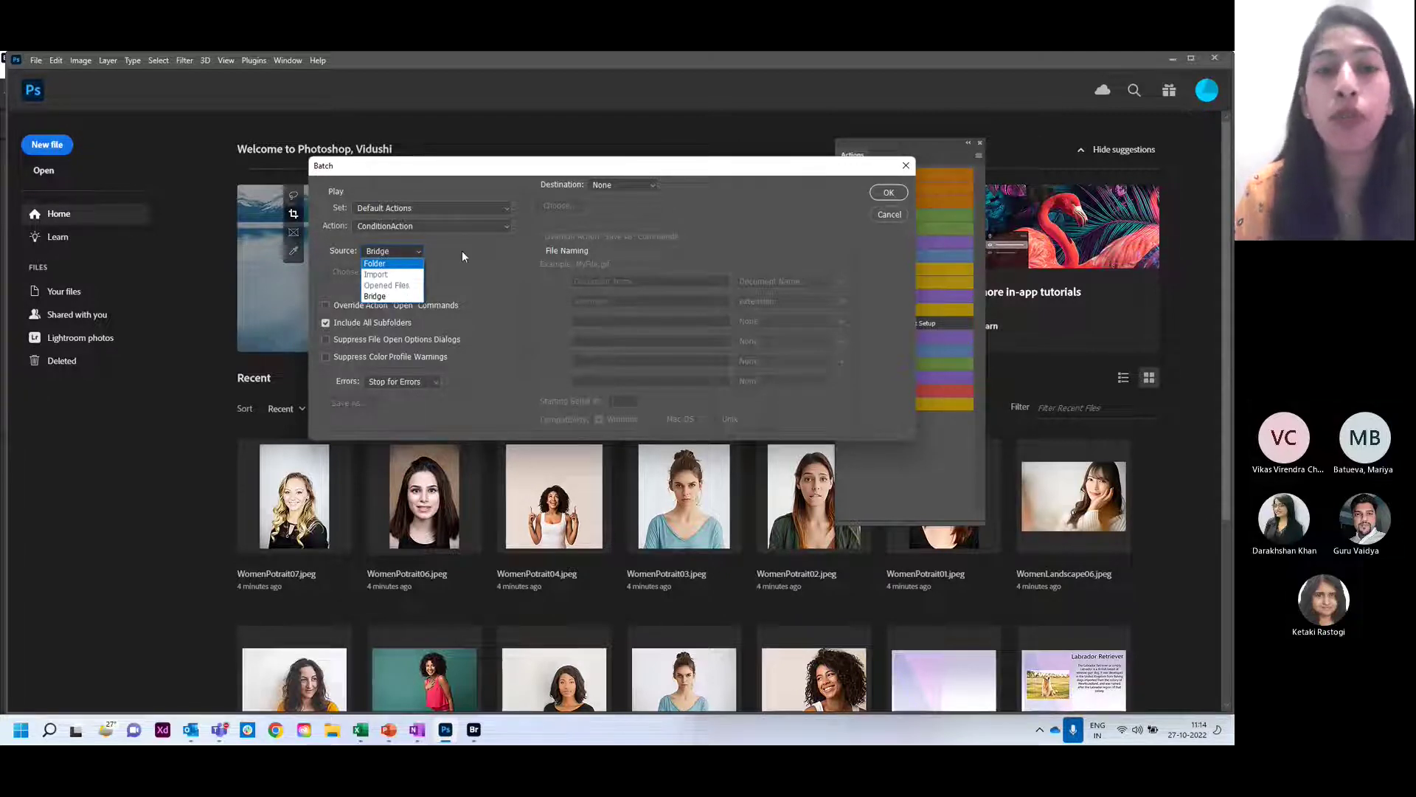
click(400, 296)
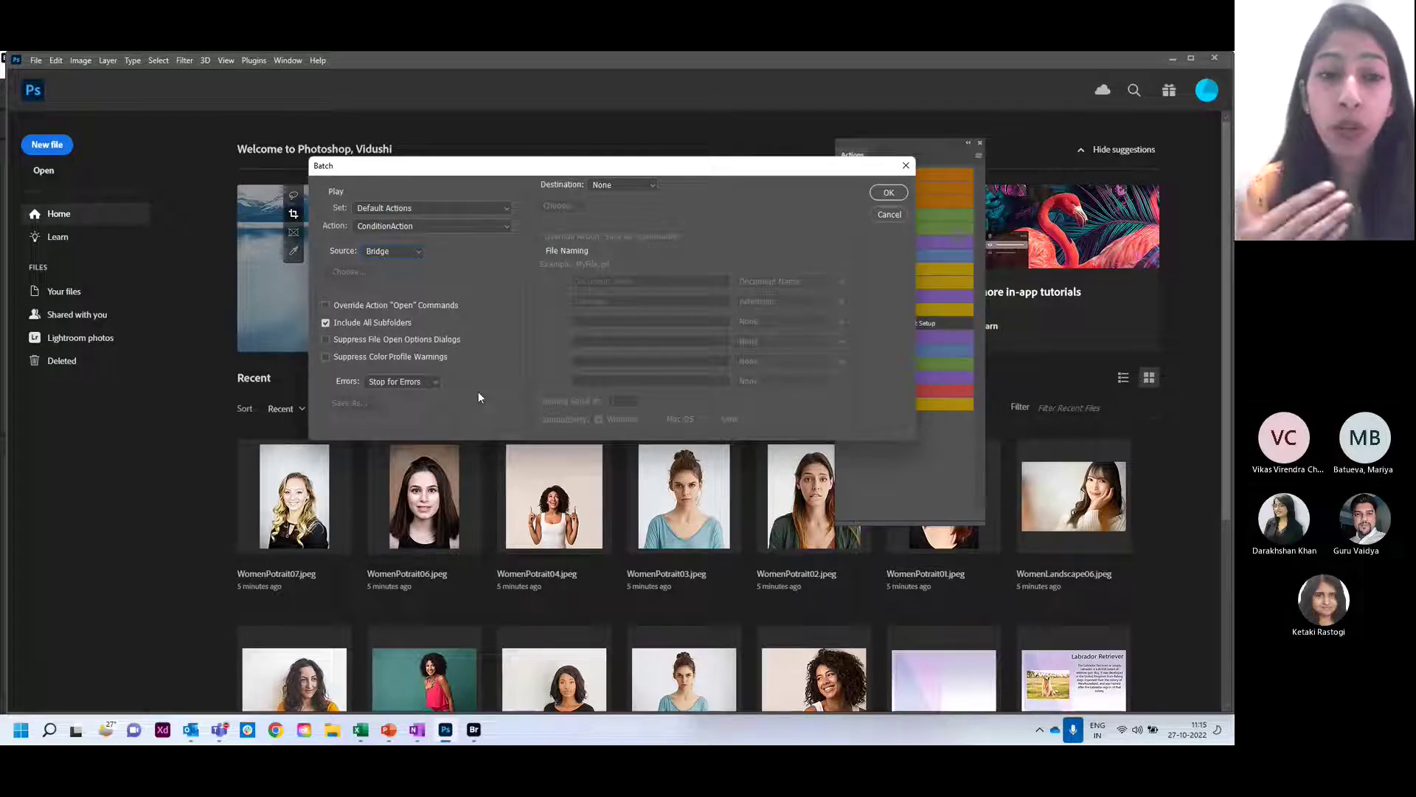
- Try Log Errors to File as the batch error handling and return it to Stop for Errors
click(434, 386)
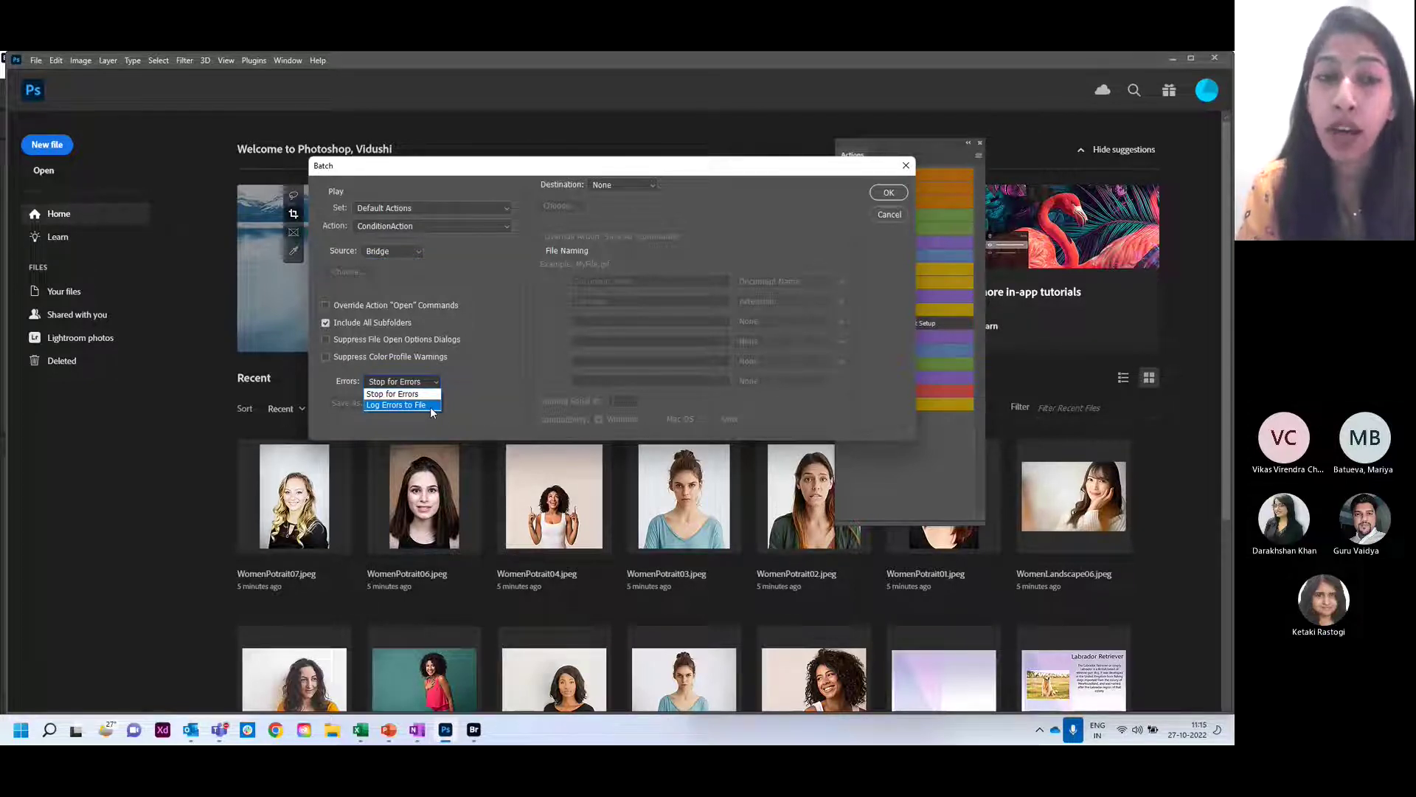
click(431, 405)
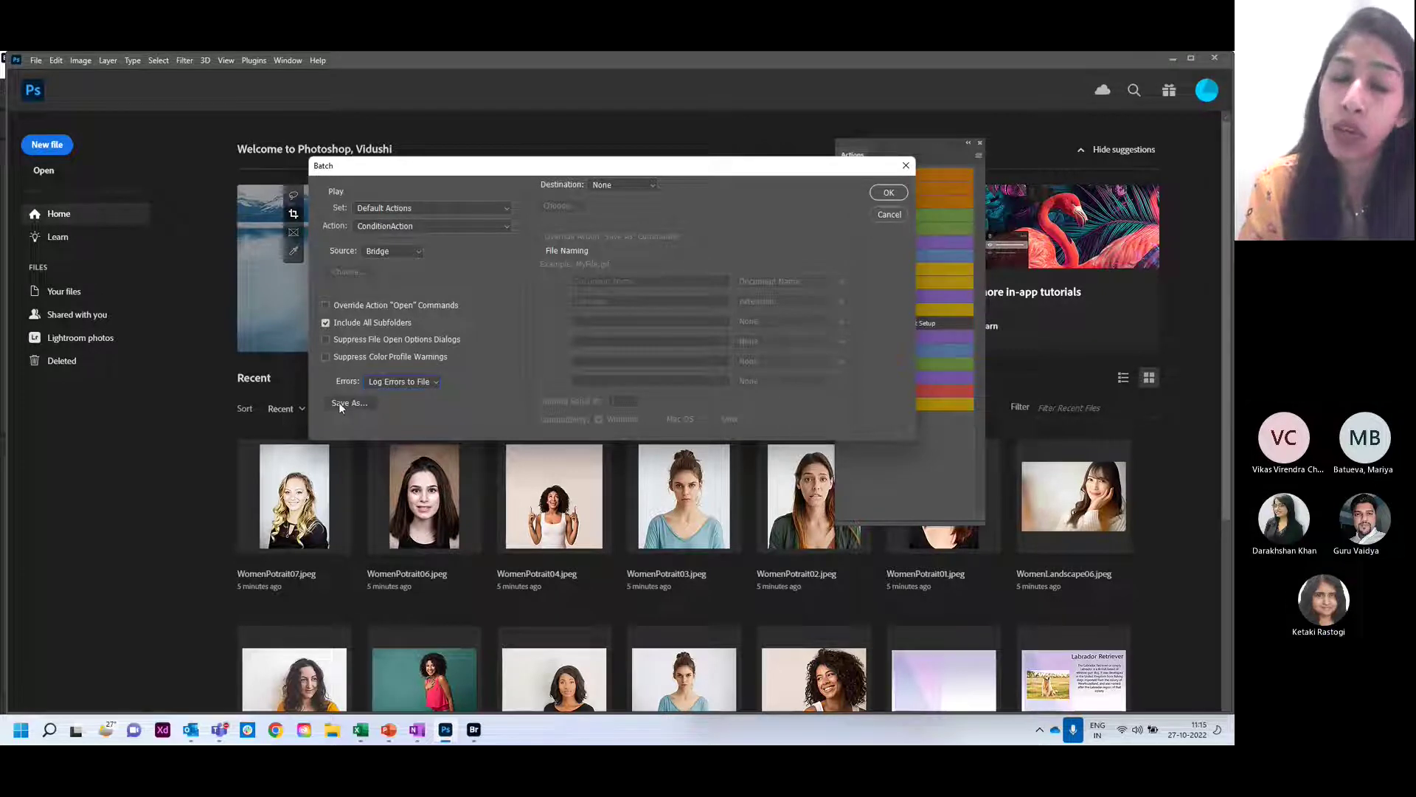
click(384, 378)
click(391, 391)
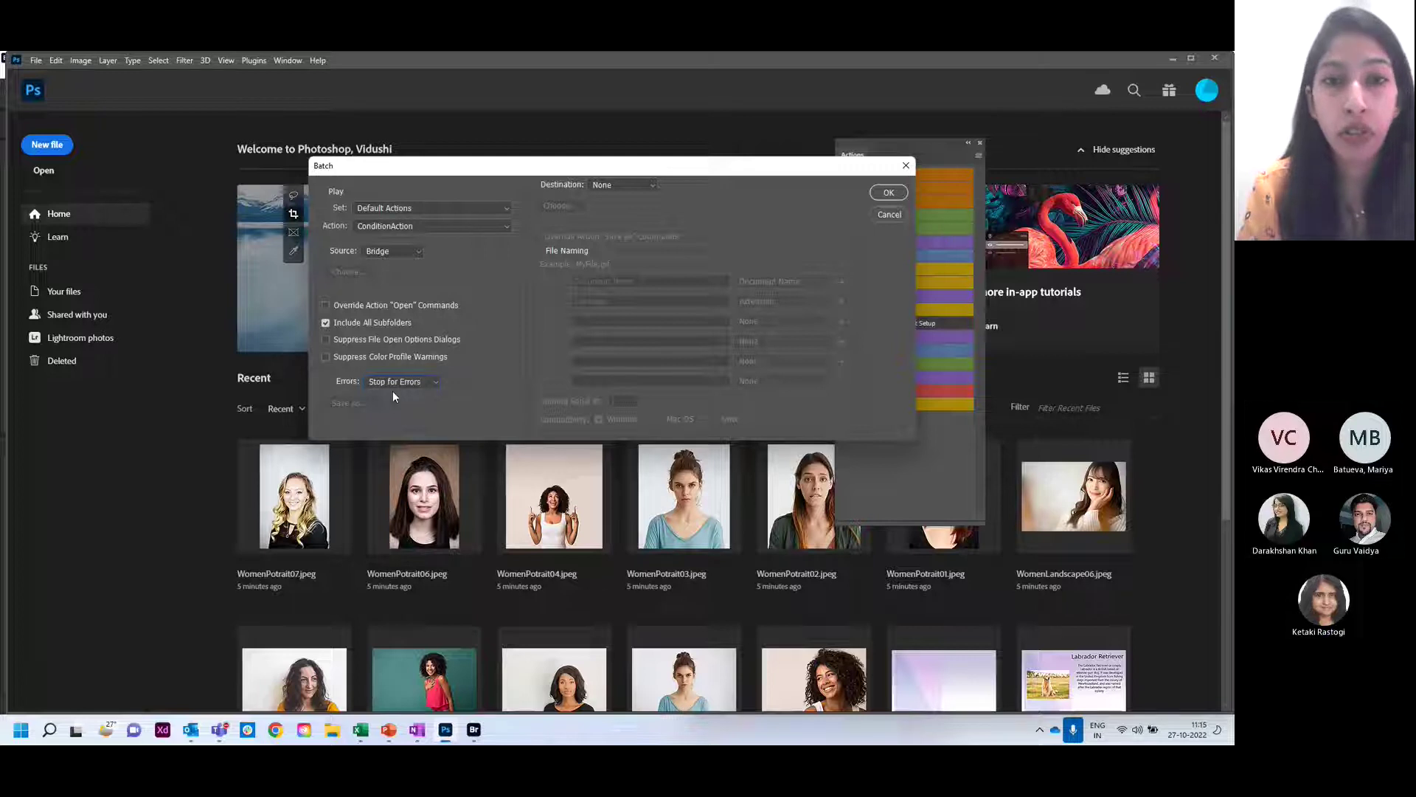
- Keep the batch destination at None and run the batch on the images from Bridge
click(646, 189)
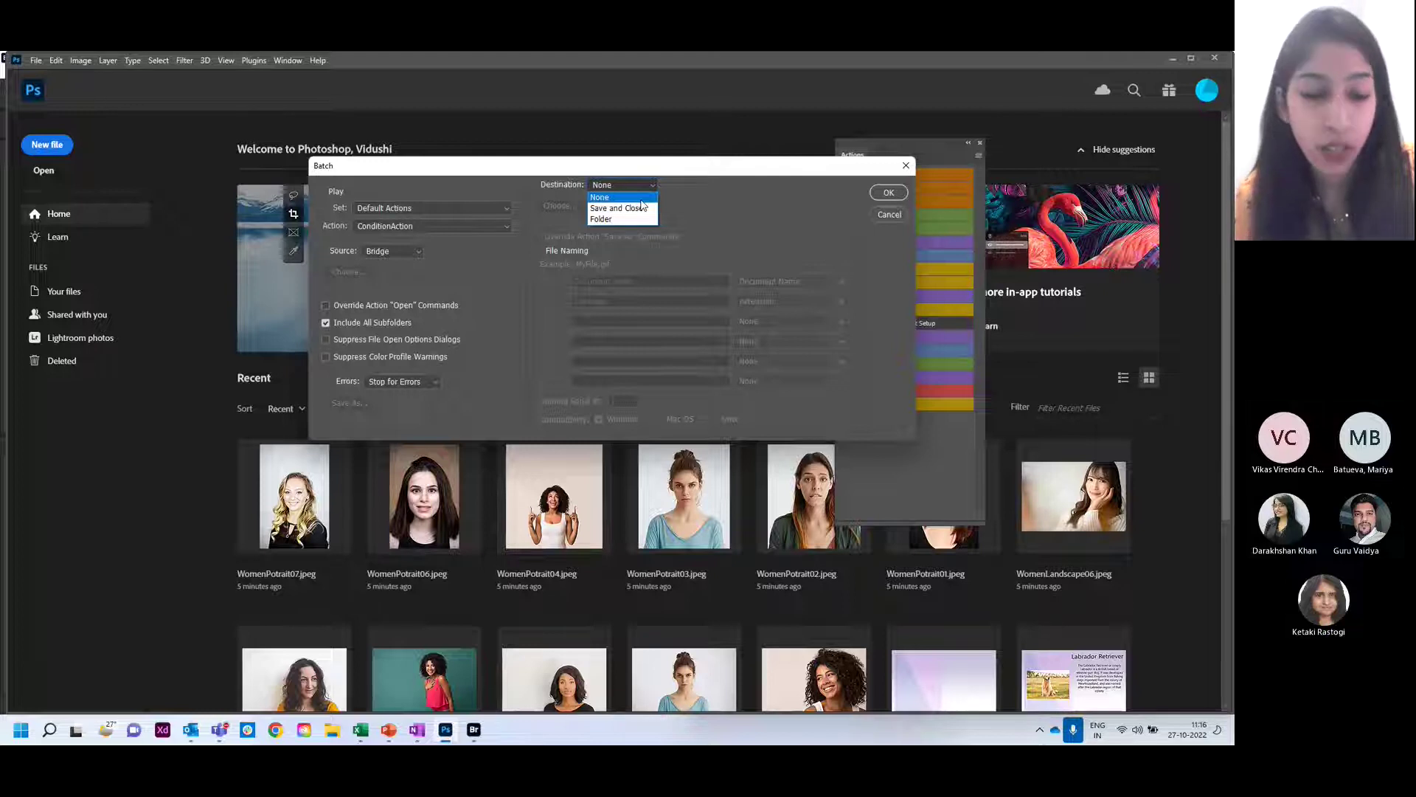
click(641, 199)
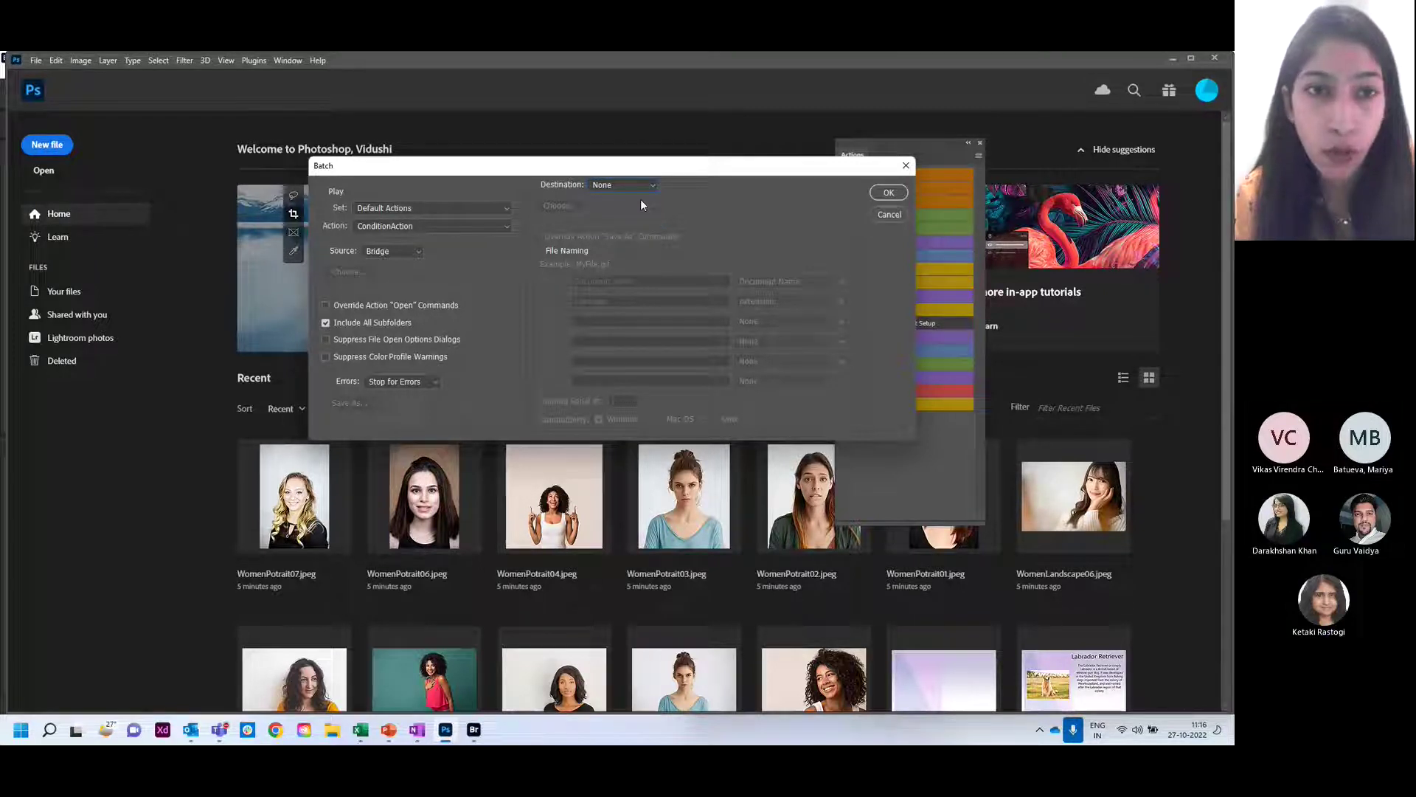
click(880, 192)
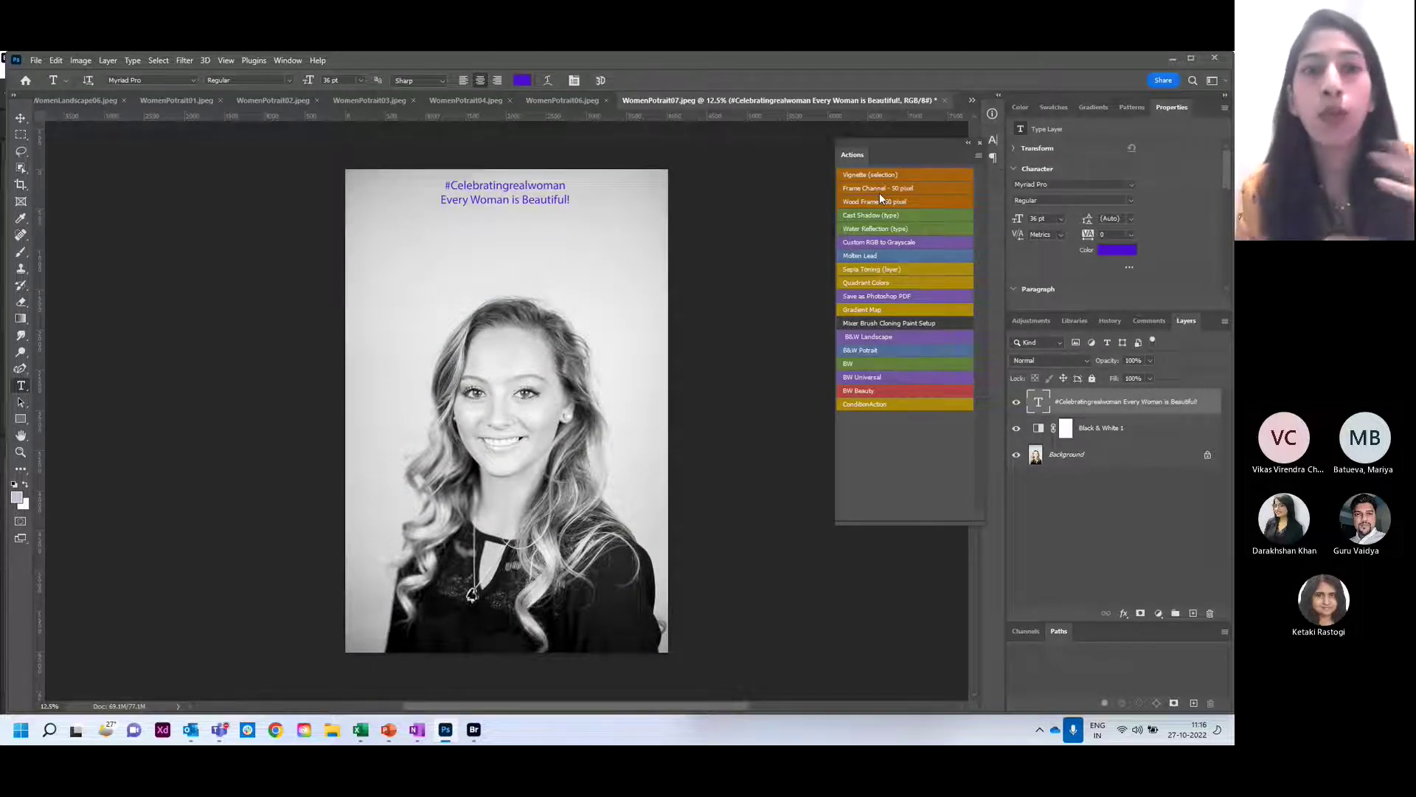
- Examine the batch results in WomenLandscape06.jpeg and in WomenPotrait01, 02, 03, 04 and 06, comparing the caption placement on landscape and portrait images
click(64, 99)
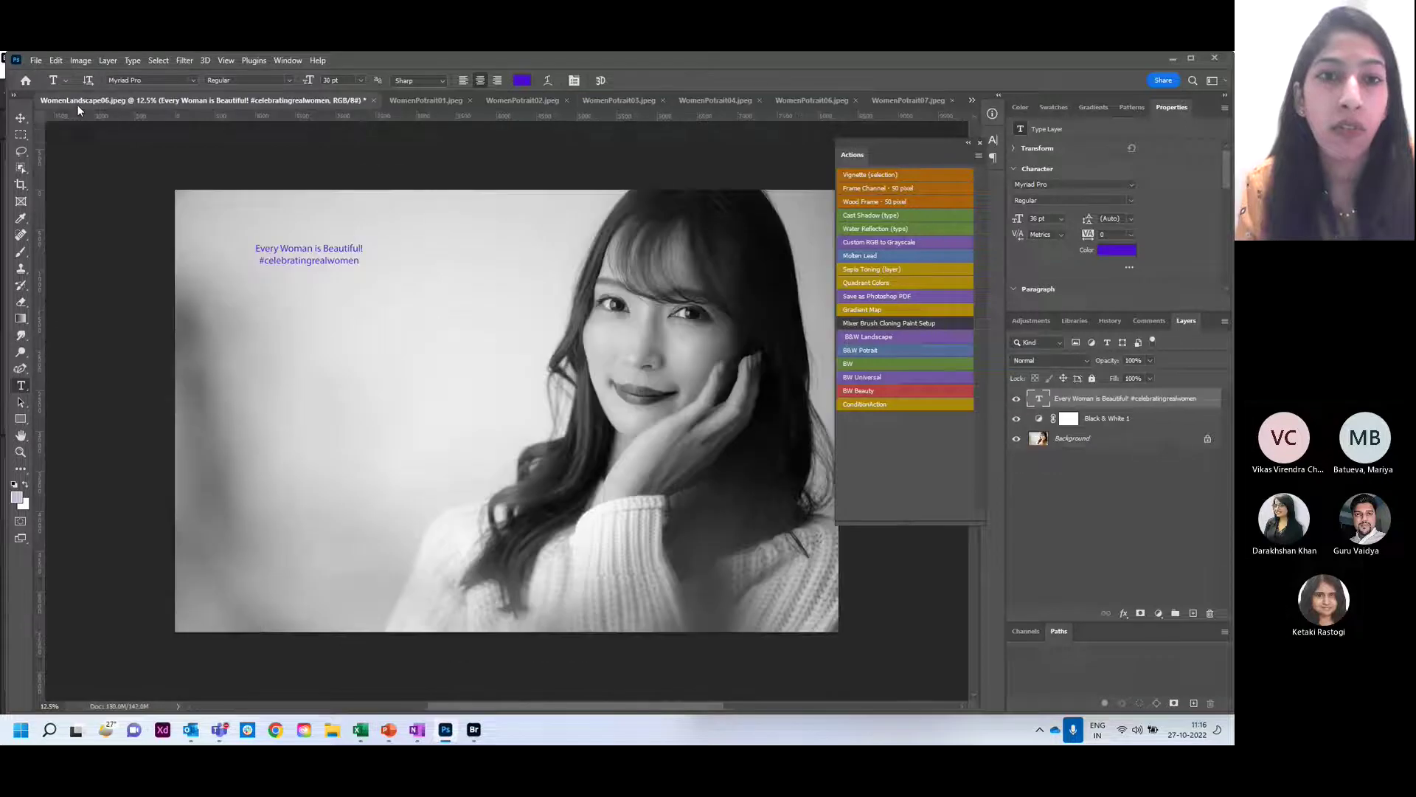
click(422, 102)
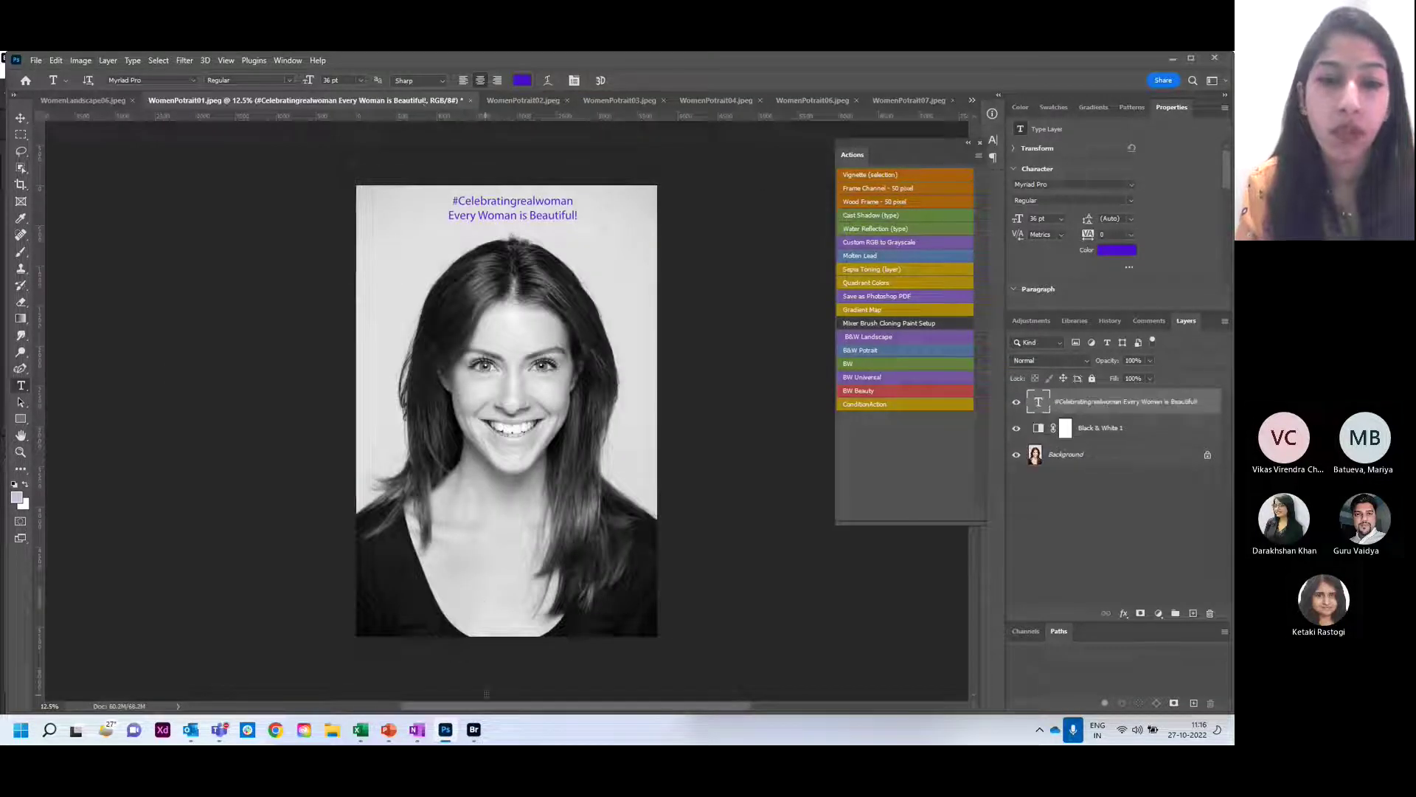
drag(476, 706, 239, 708)
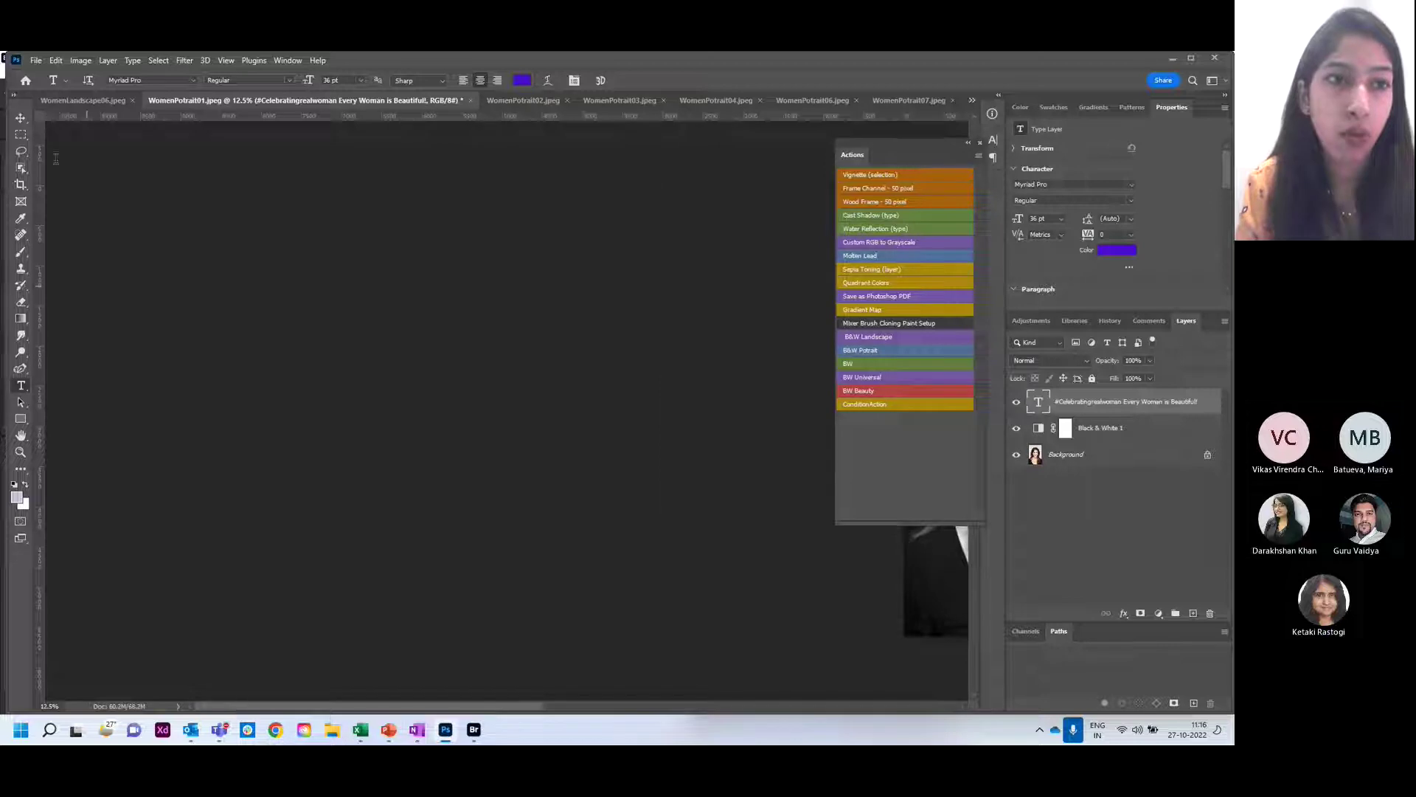
click(65, 98)
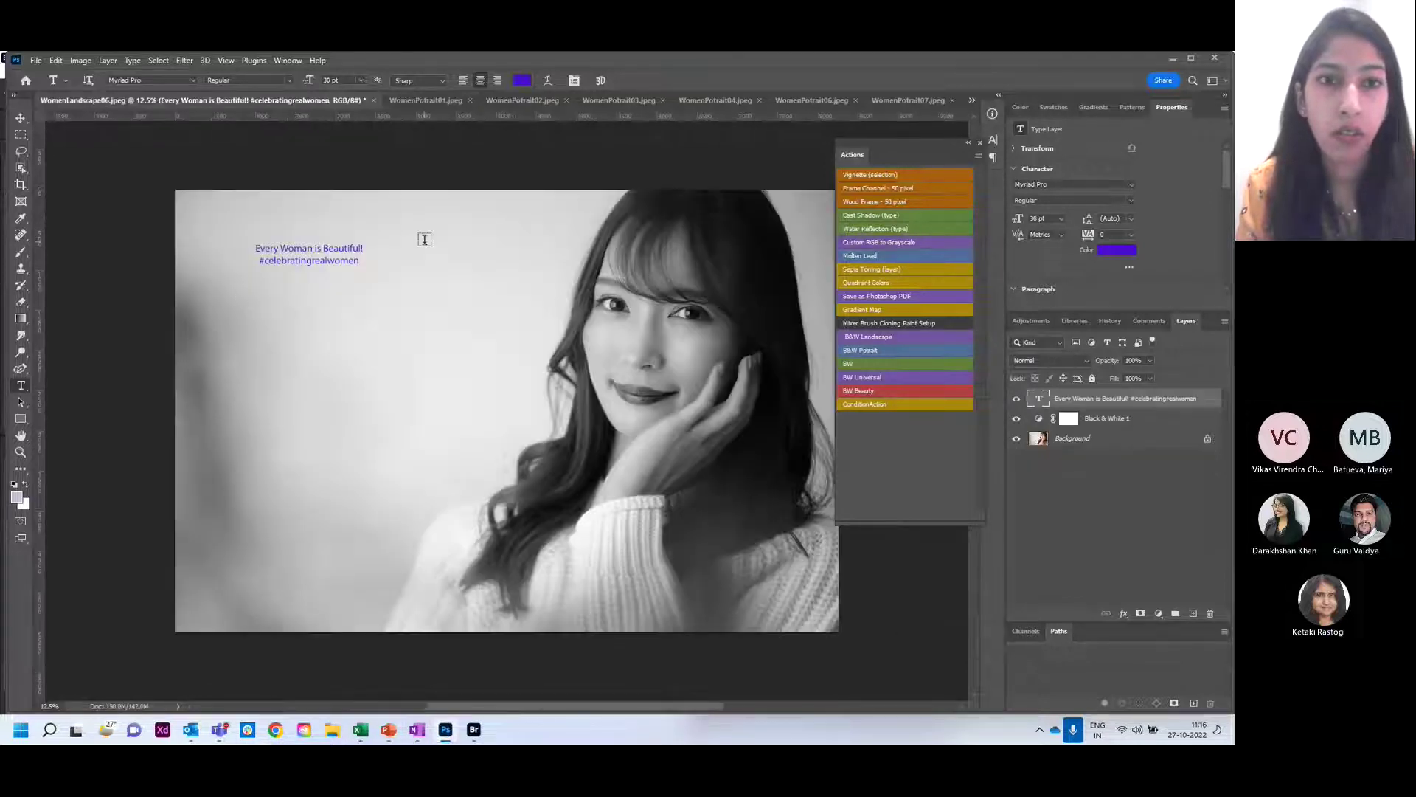
click(406, 104)
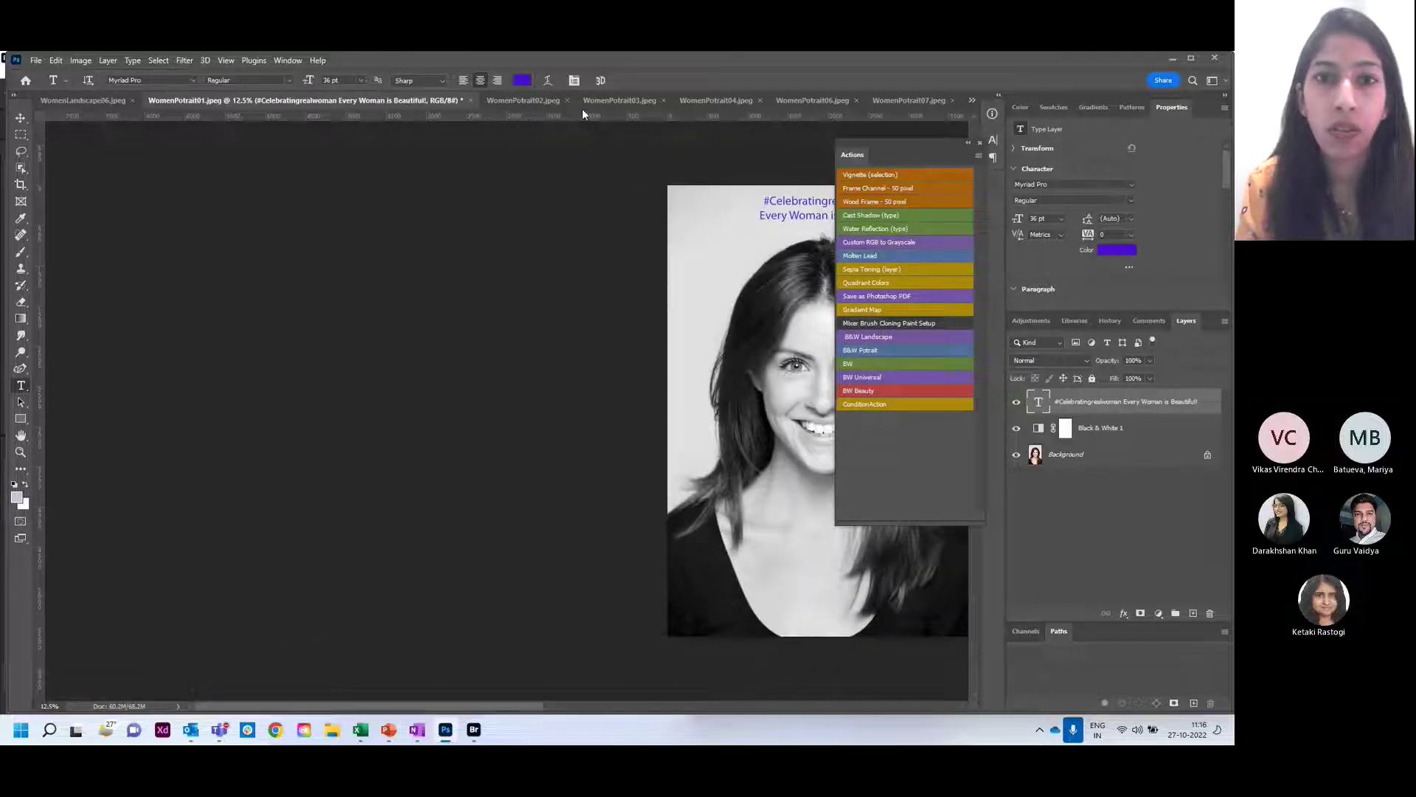
drag(495, 710, 652, 693)
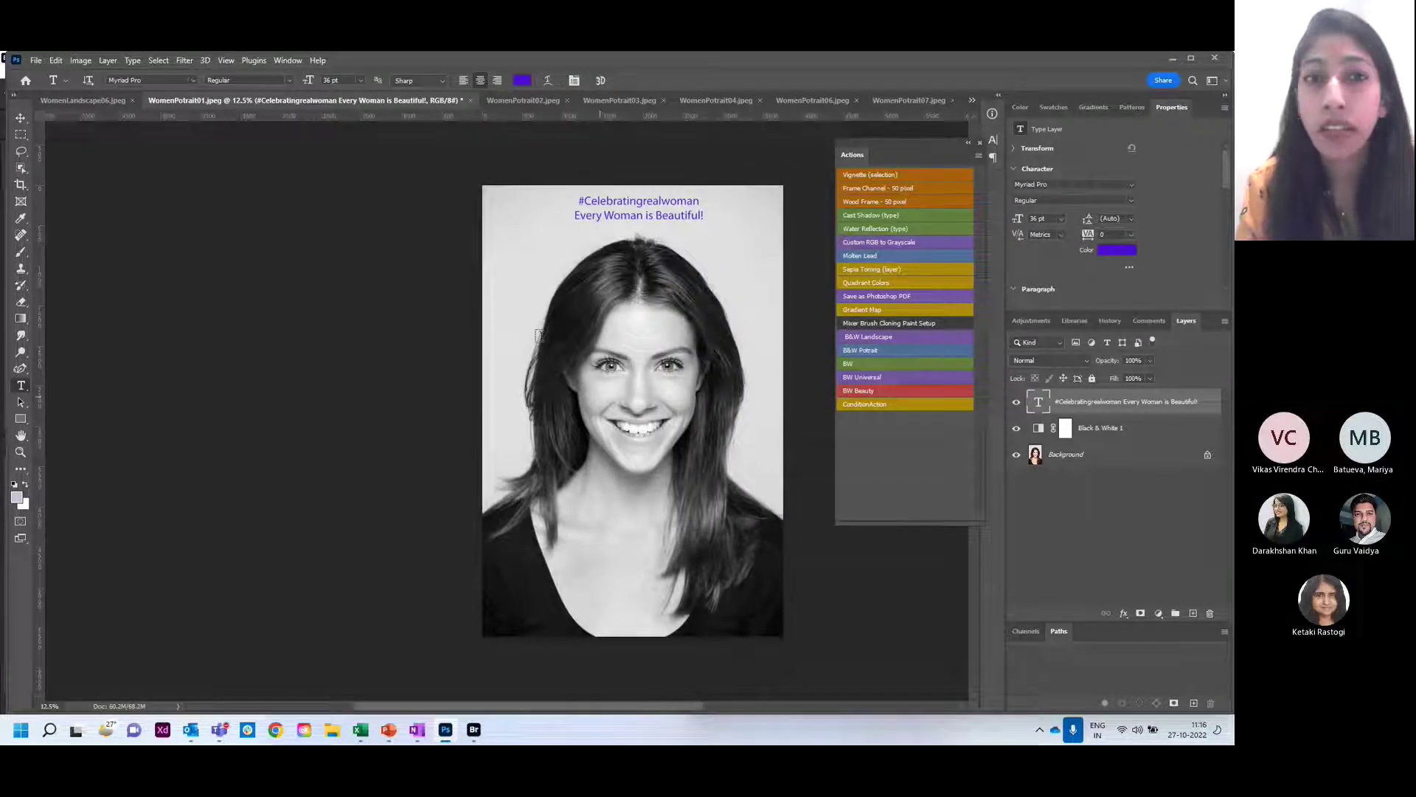
click(530, 98)
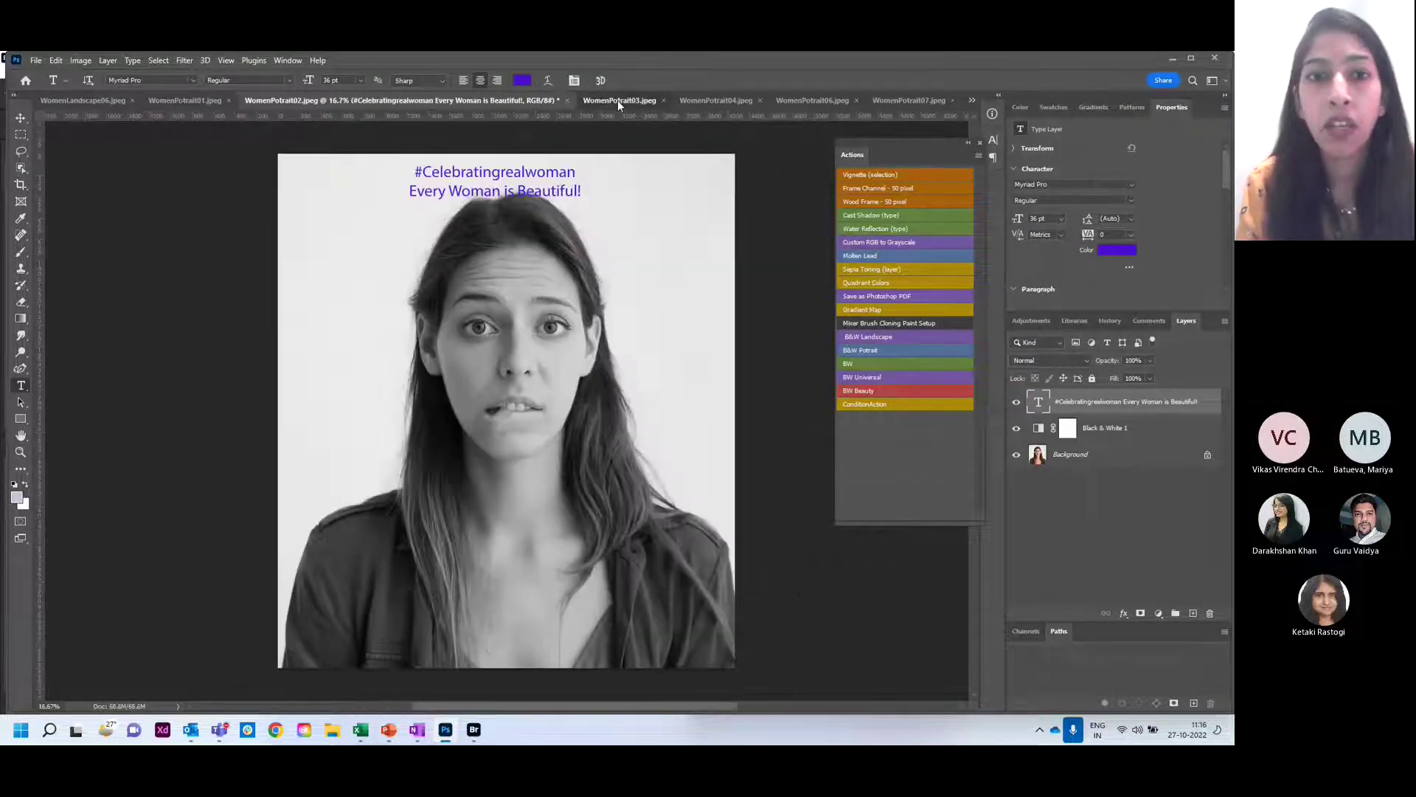
click(617, 100)
click(699, 99)
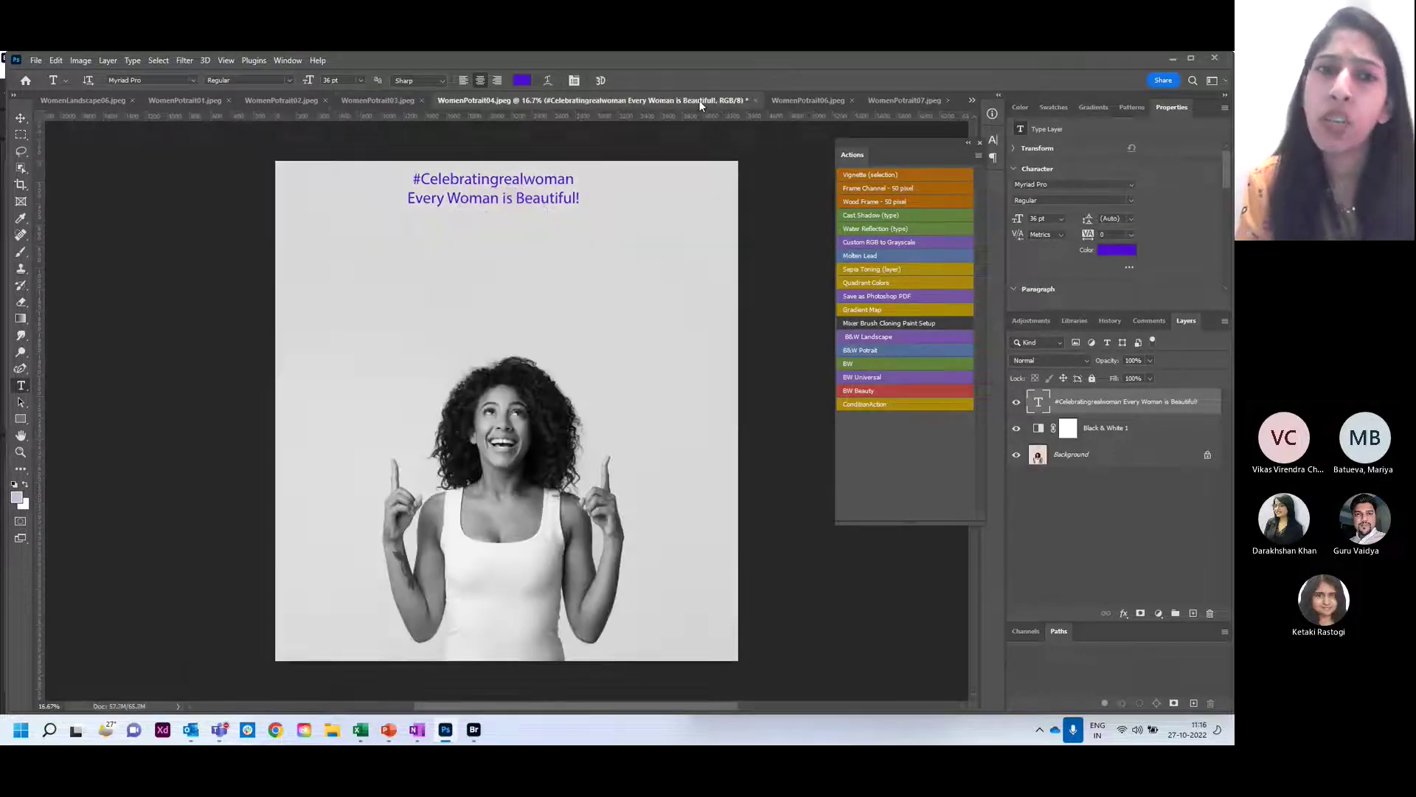
click(796, 101)
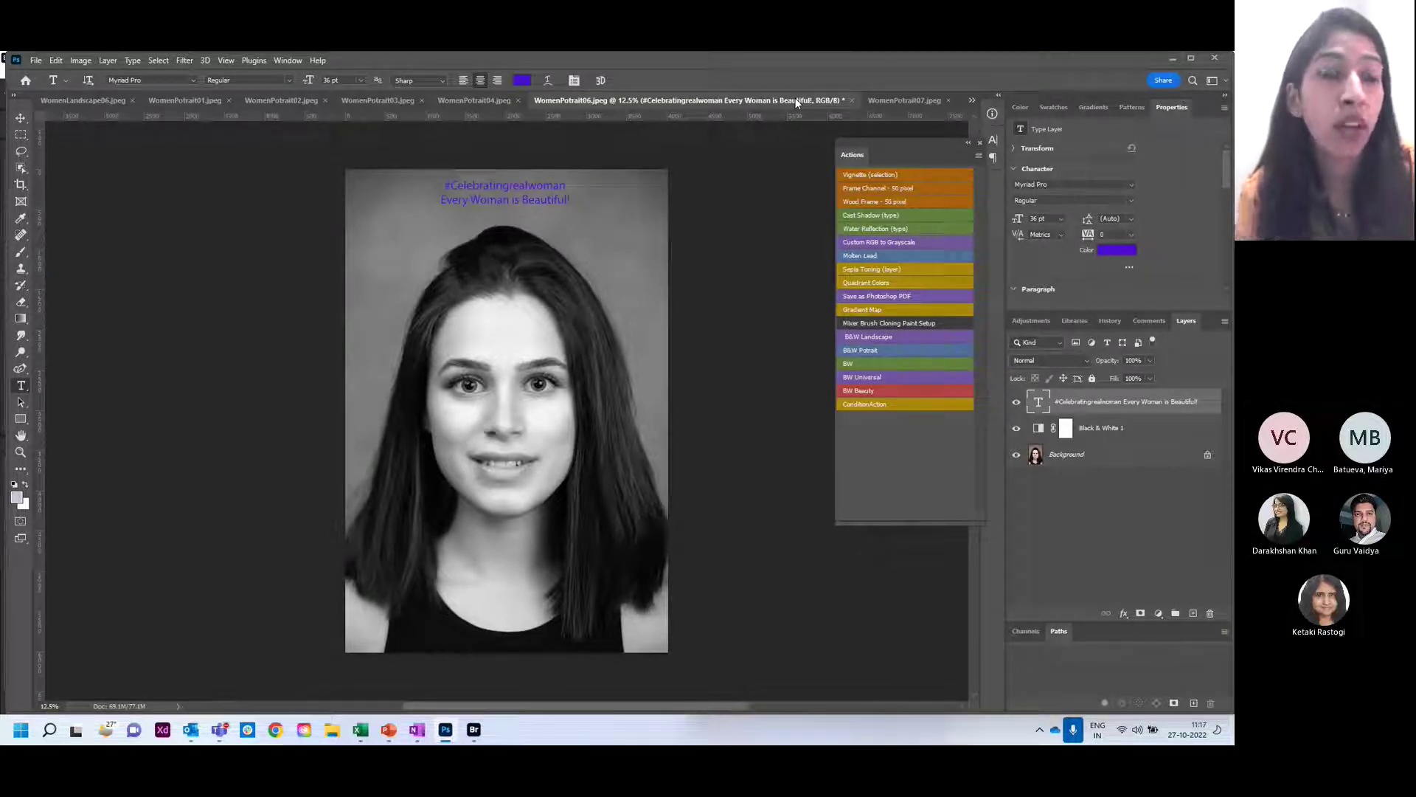
key(BackSpace)
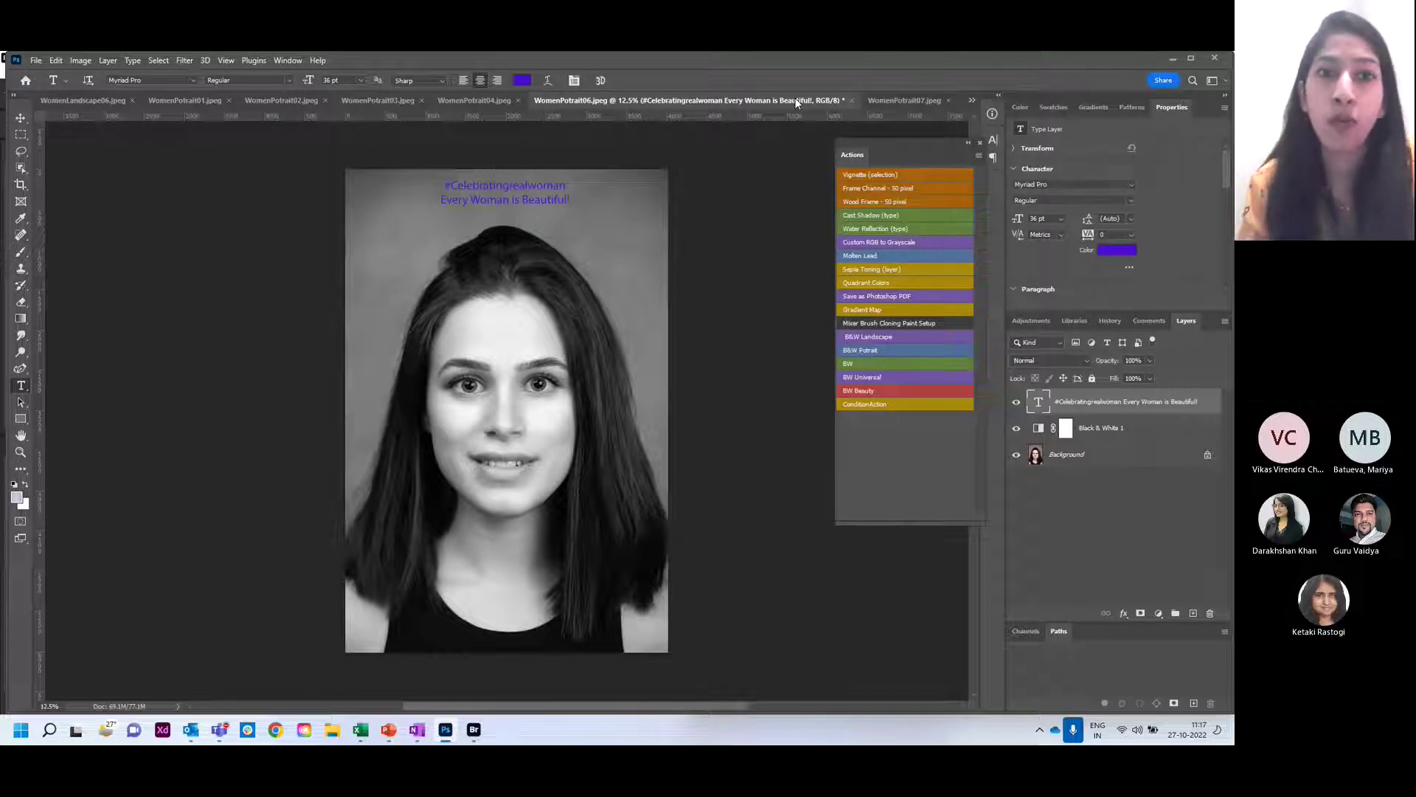
key(BackSpace)
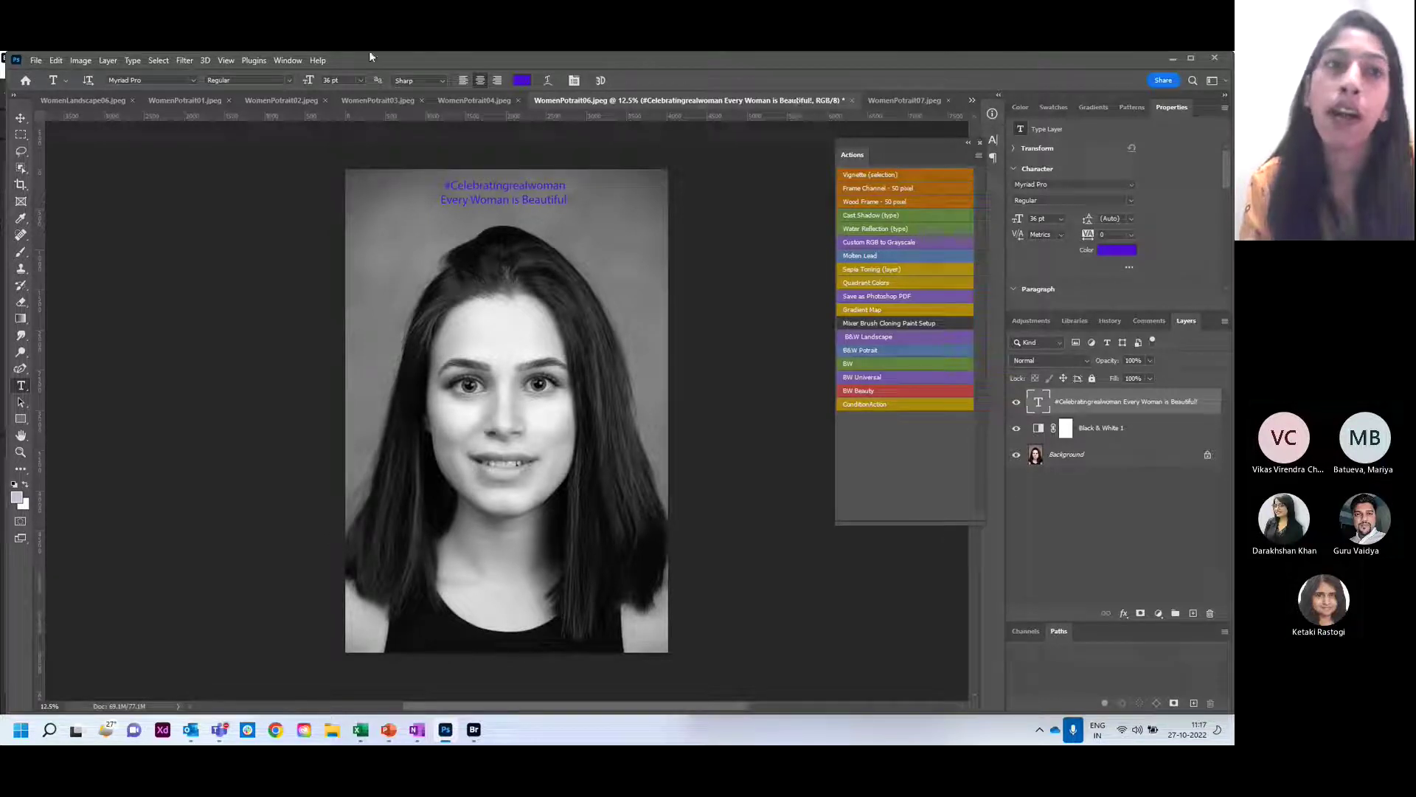
- Close all open images without saving, applying that choice to every document
click(34, 60)
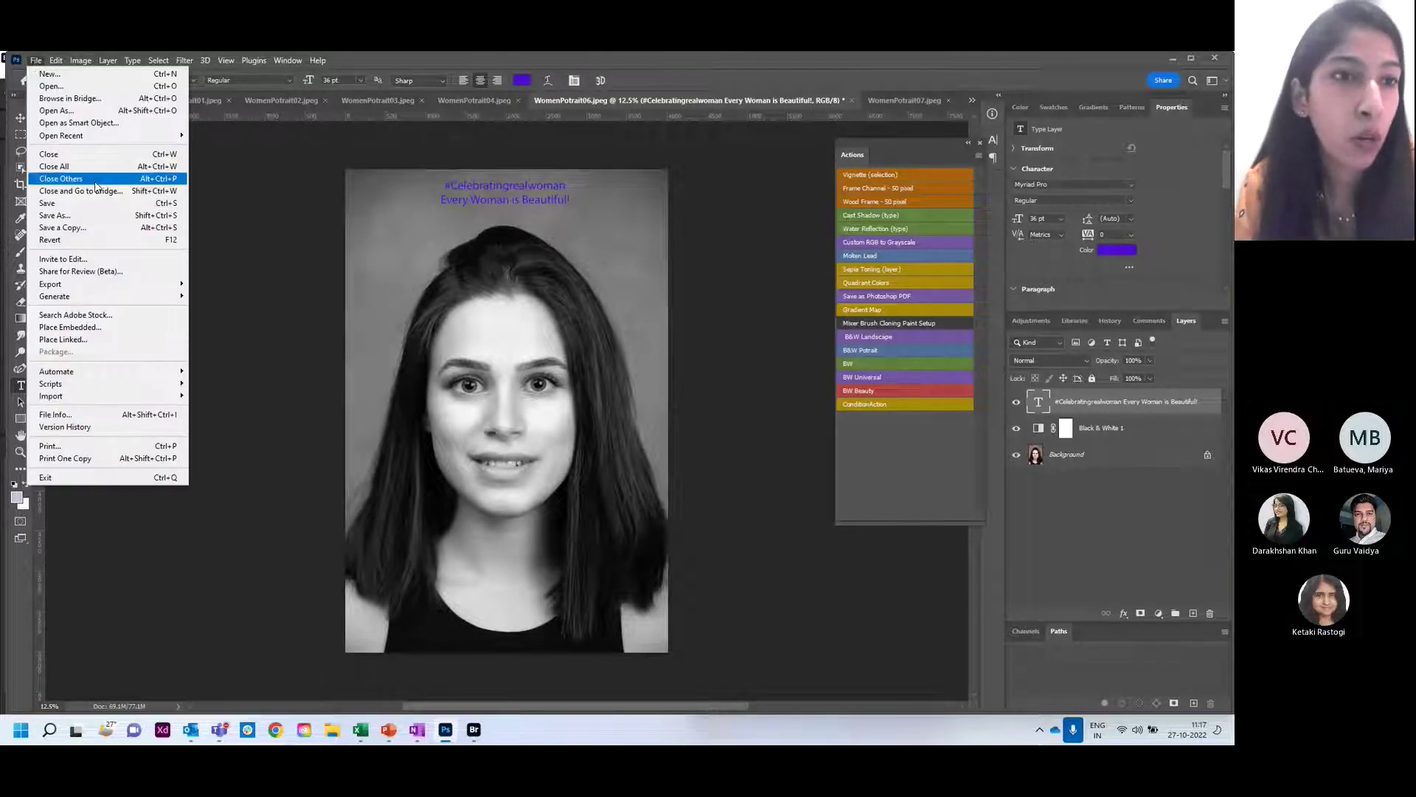
click(91, 170)
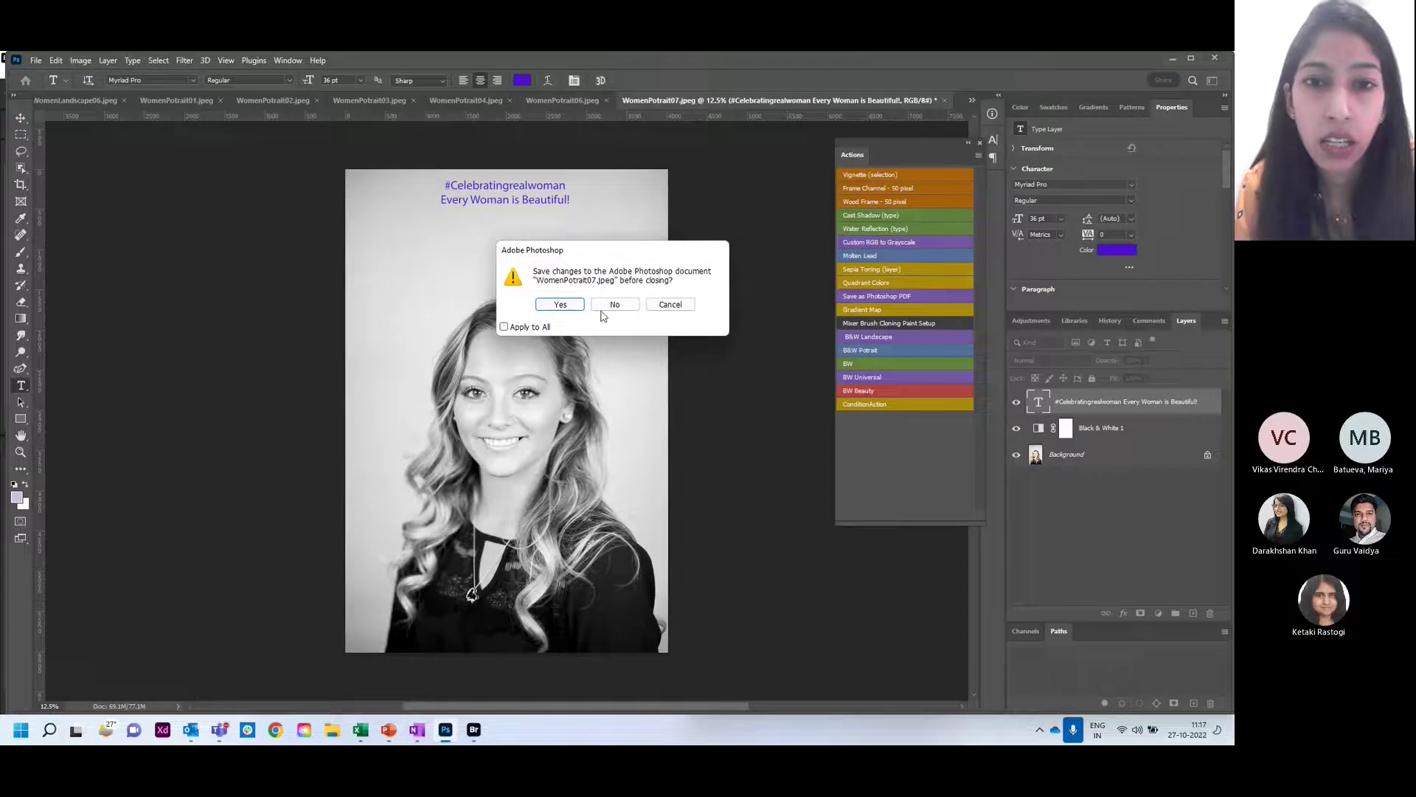
click(520, 326)
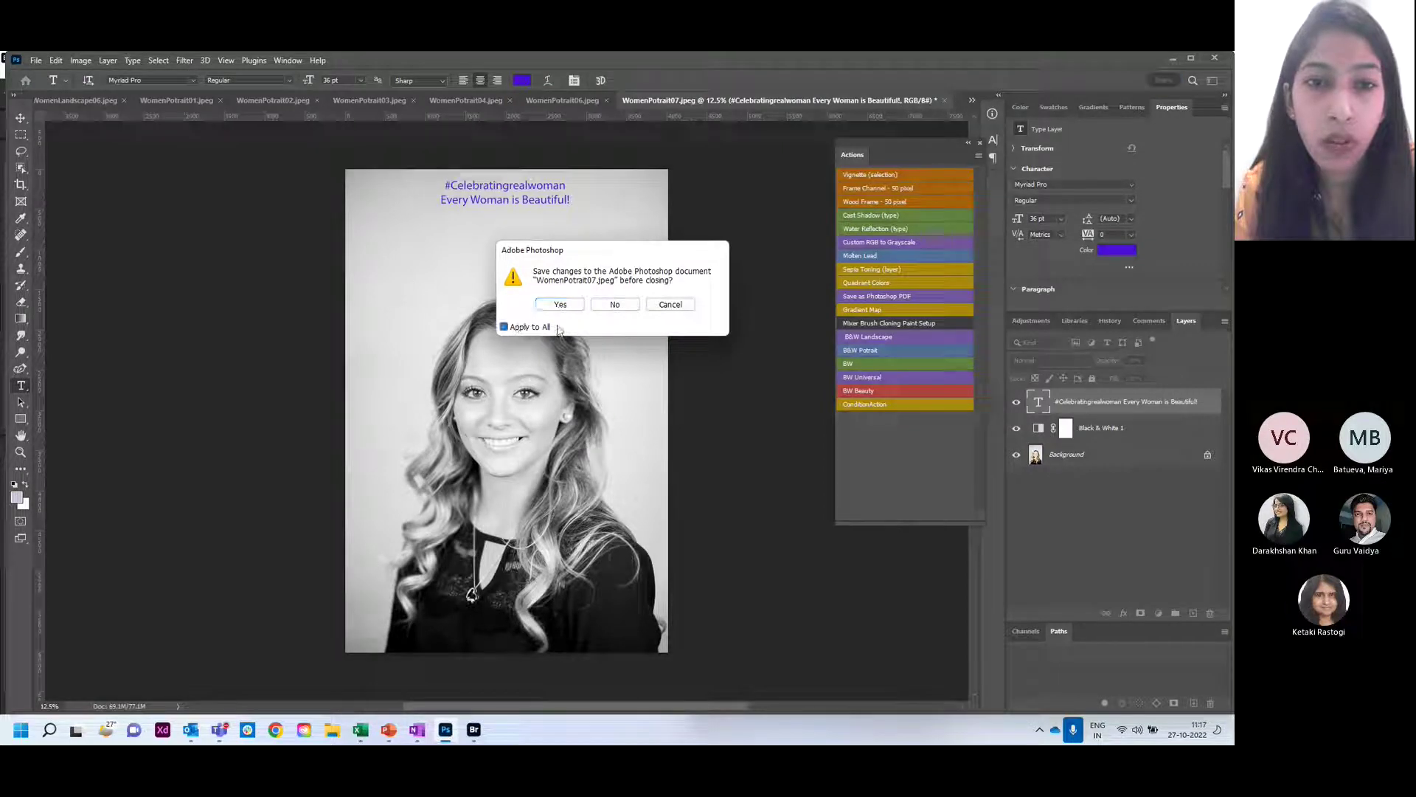
click(615, 304)
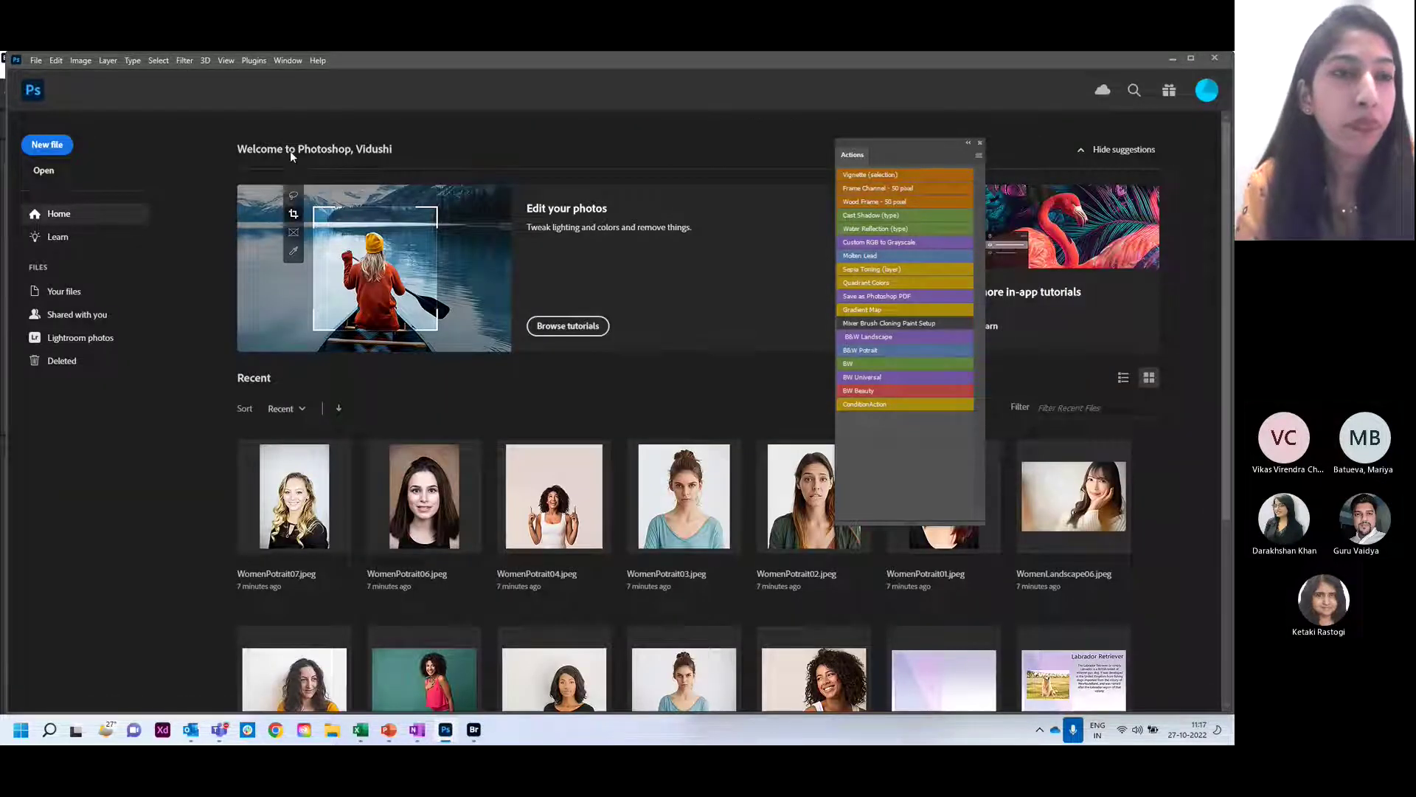
- Start creating a droplet for ConditionAction and save it on the Desktop as BeautyCampaign
click(34, 61)
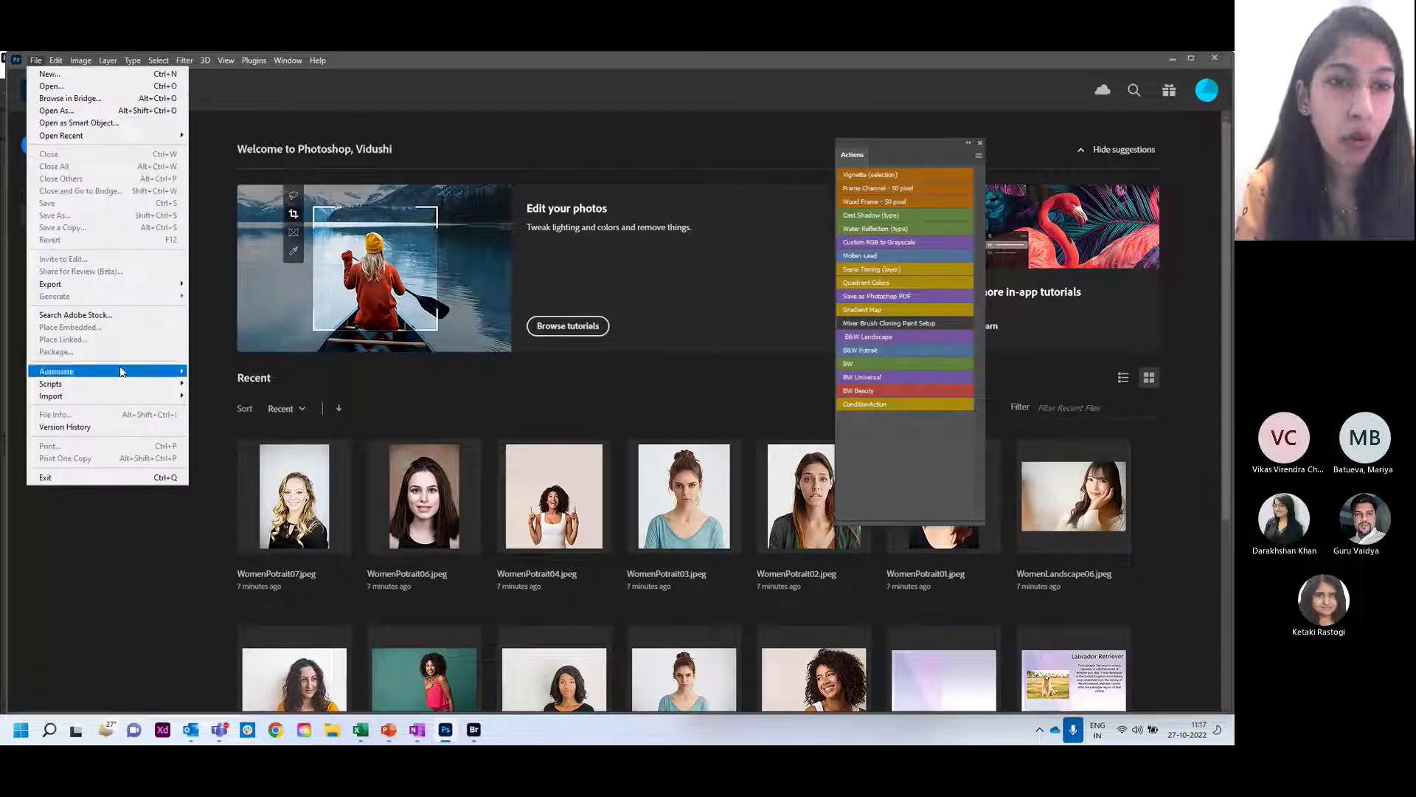
mouse_move(131, 373)
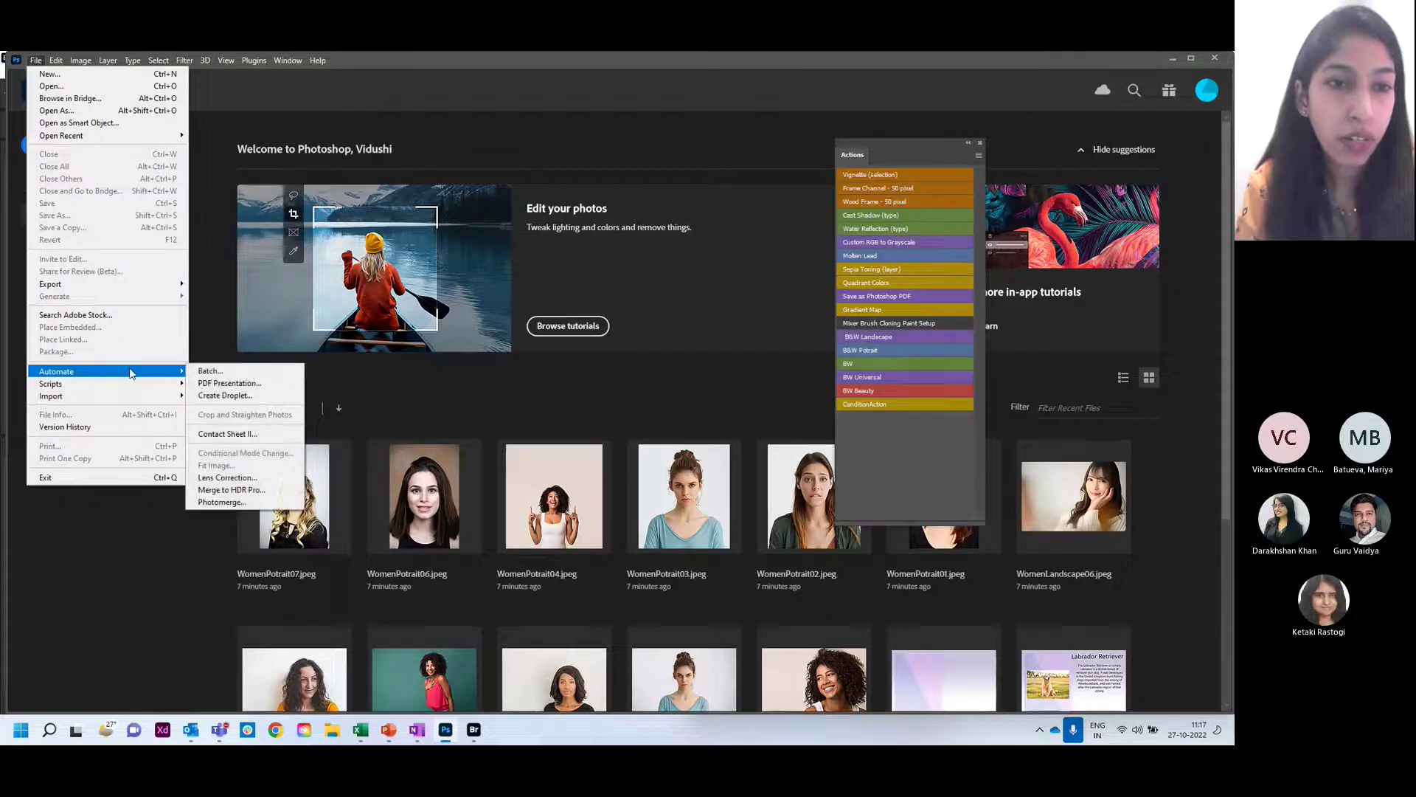
click(228, 398)
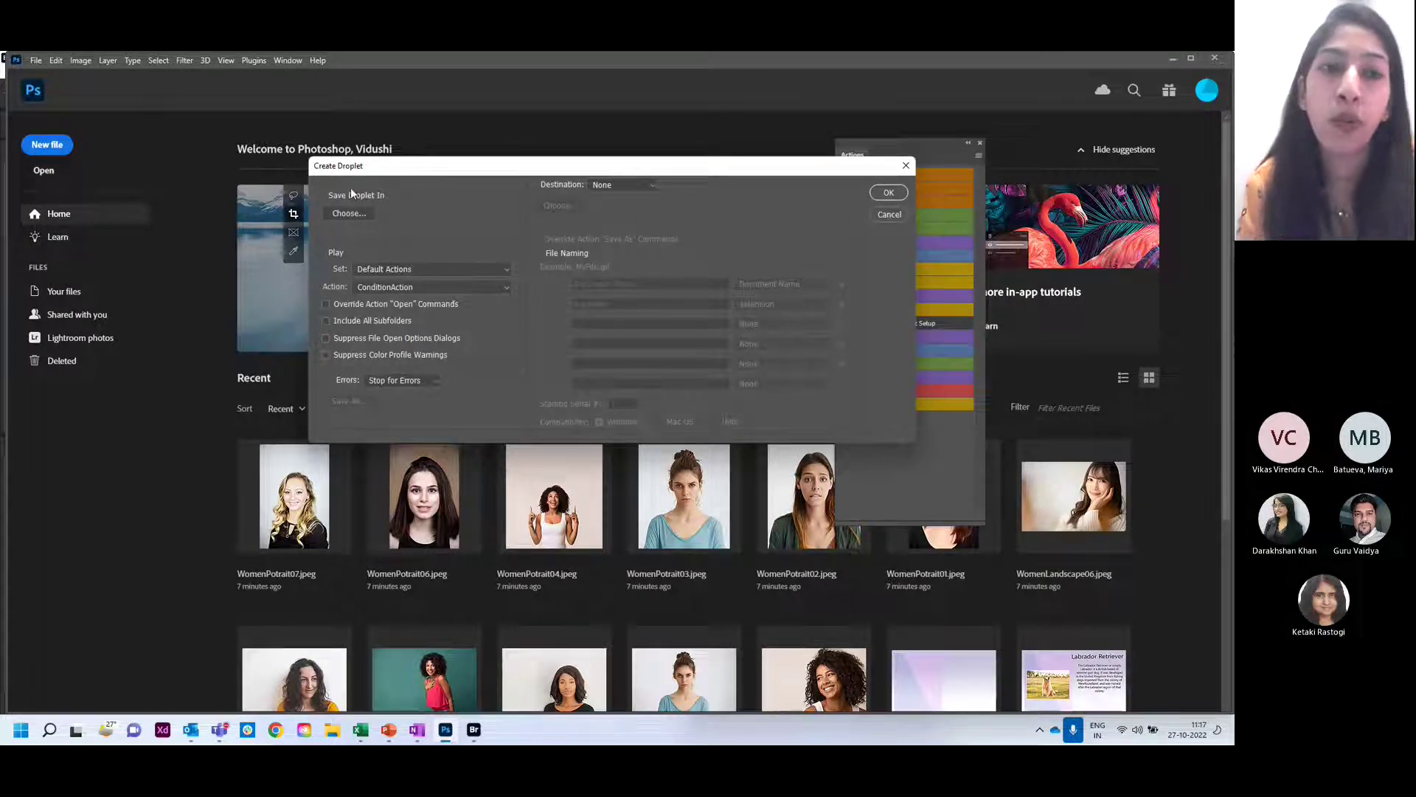
click(349, 213)
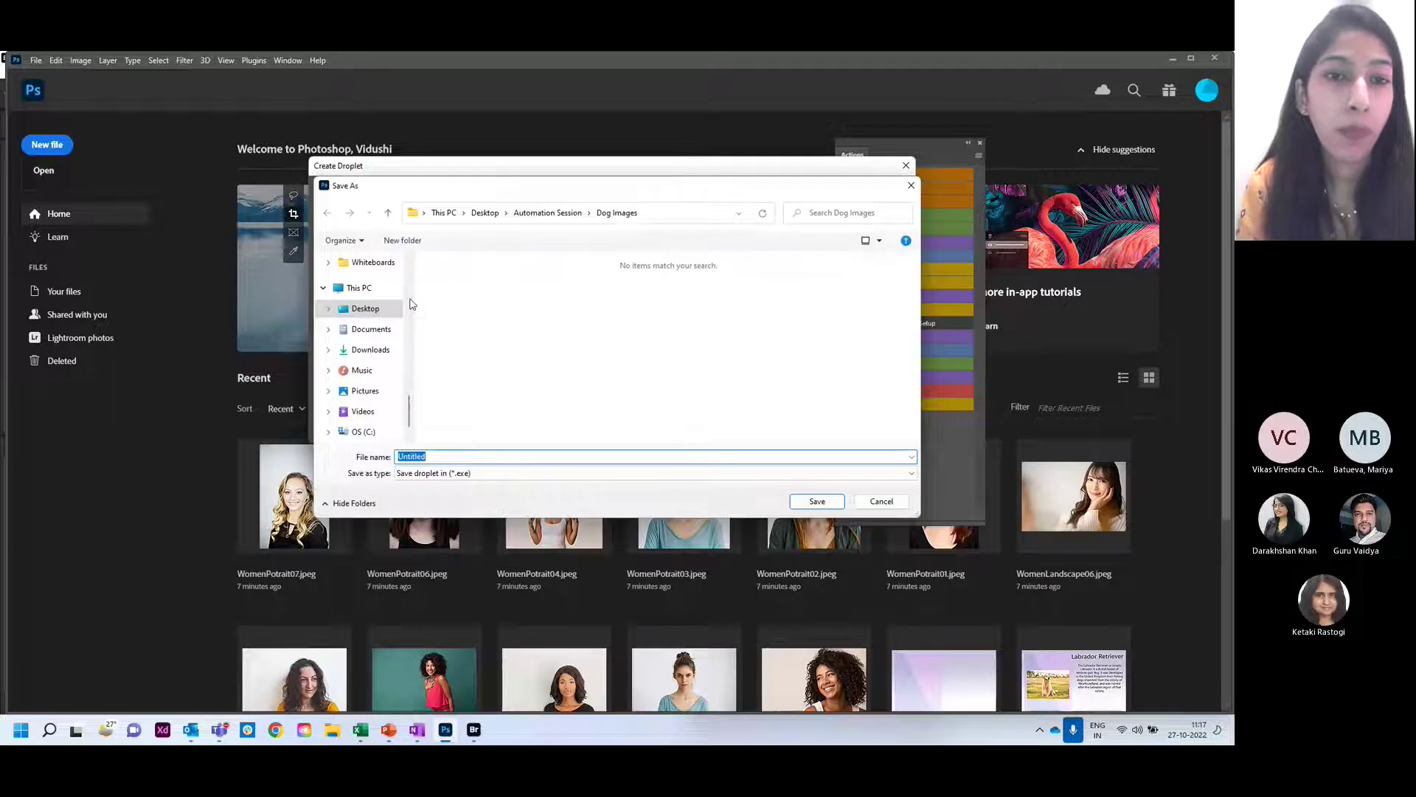
click(387, 315)
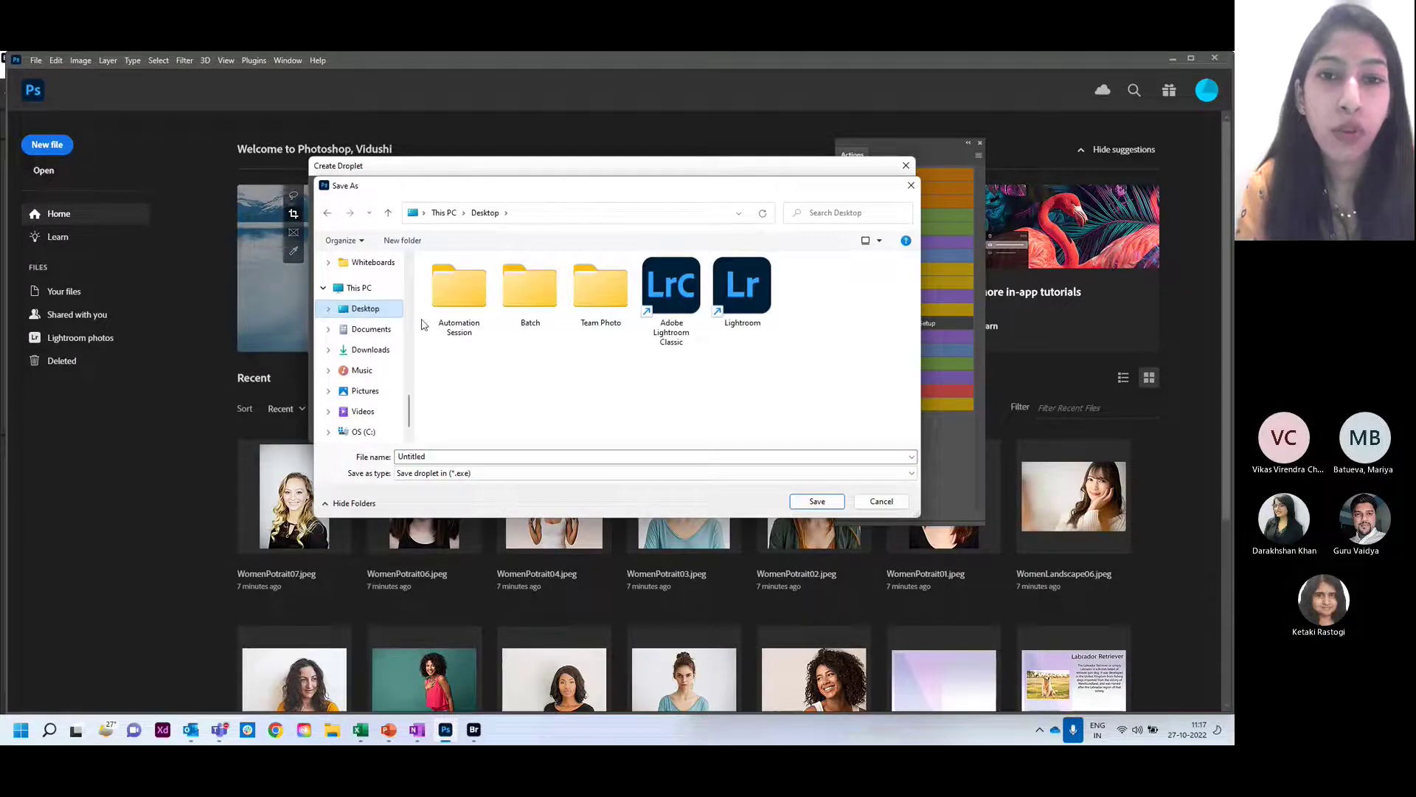
double_click(627, 455)
key(BackSpace)
text(Be)
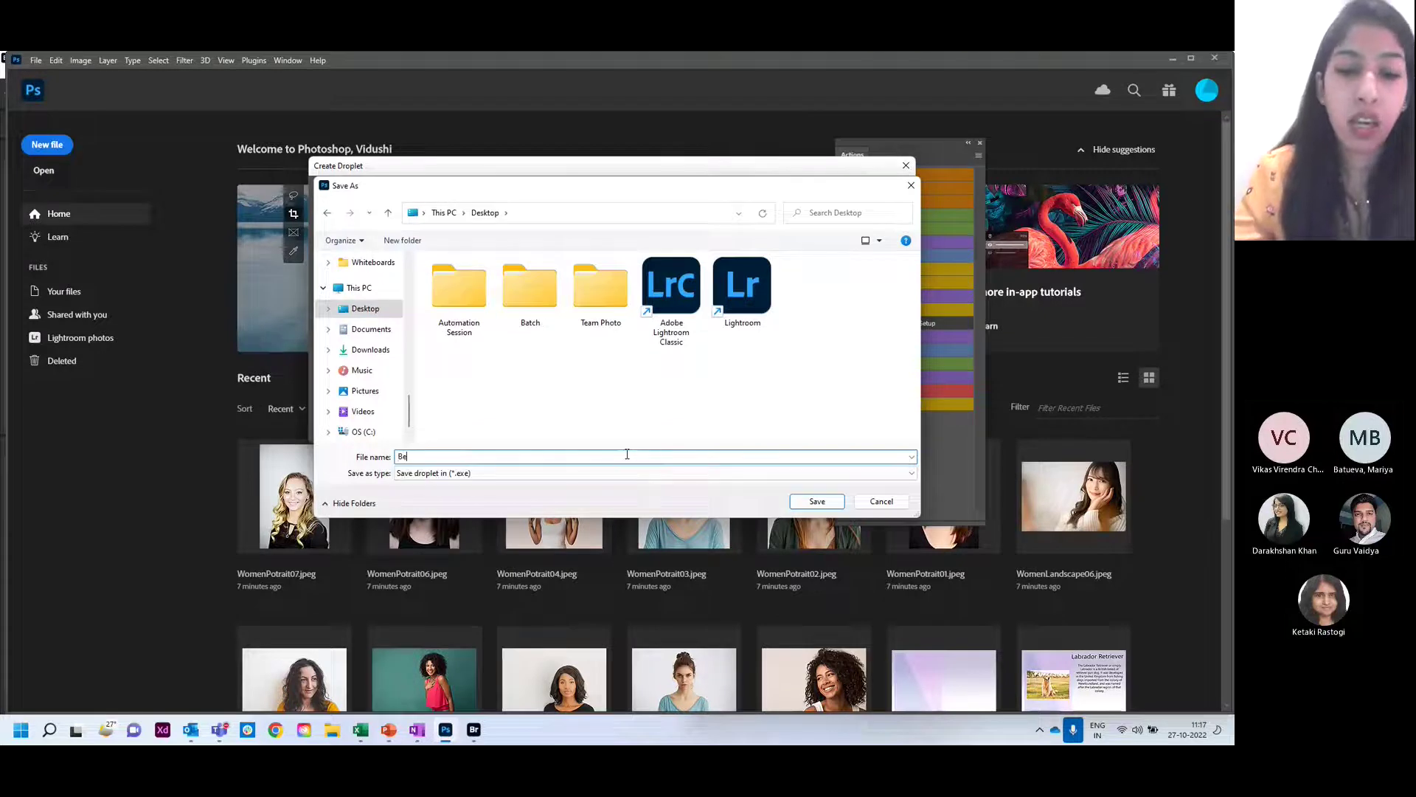
text(autyCam)
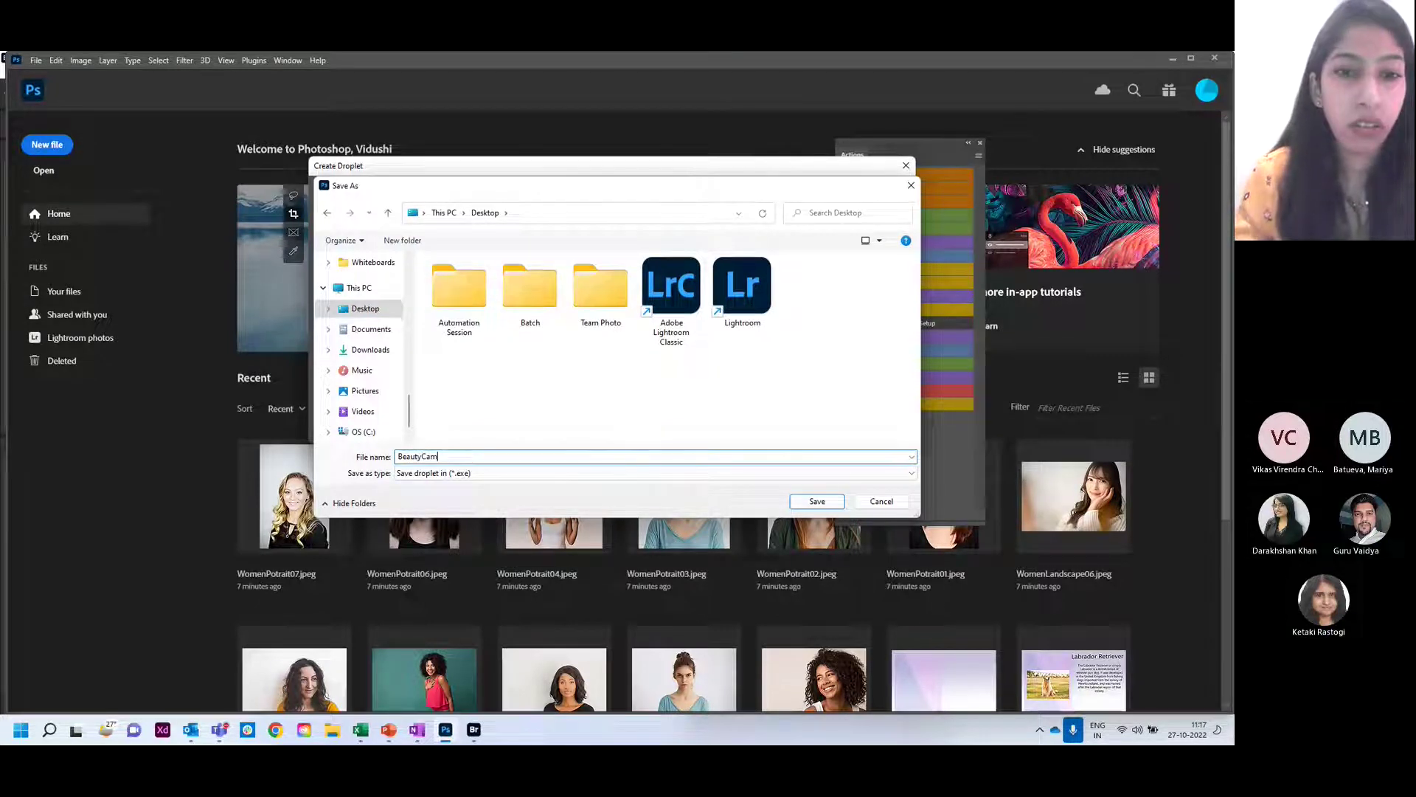
text(paign)
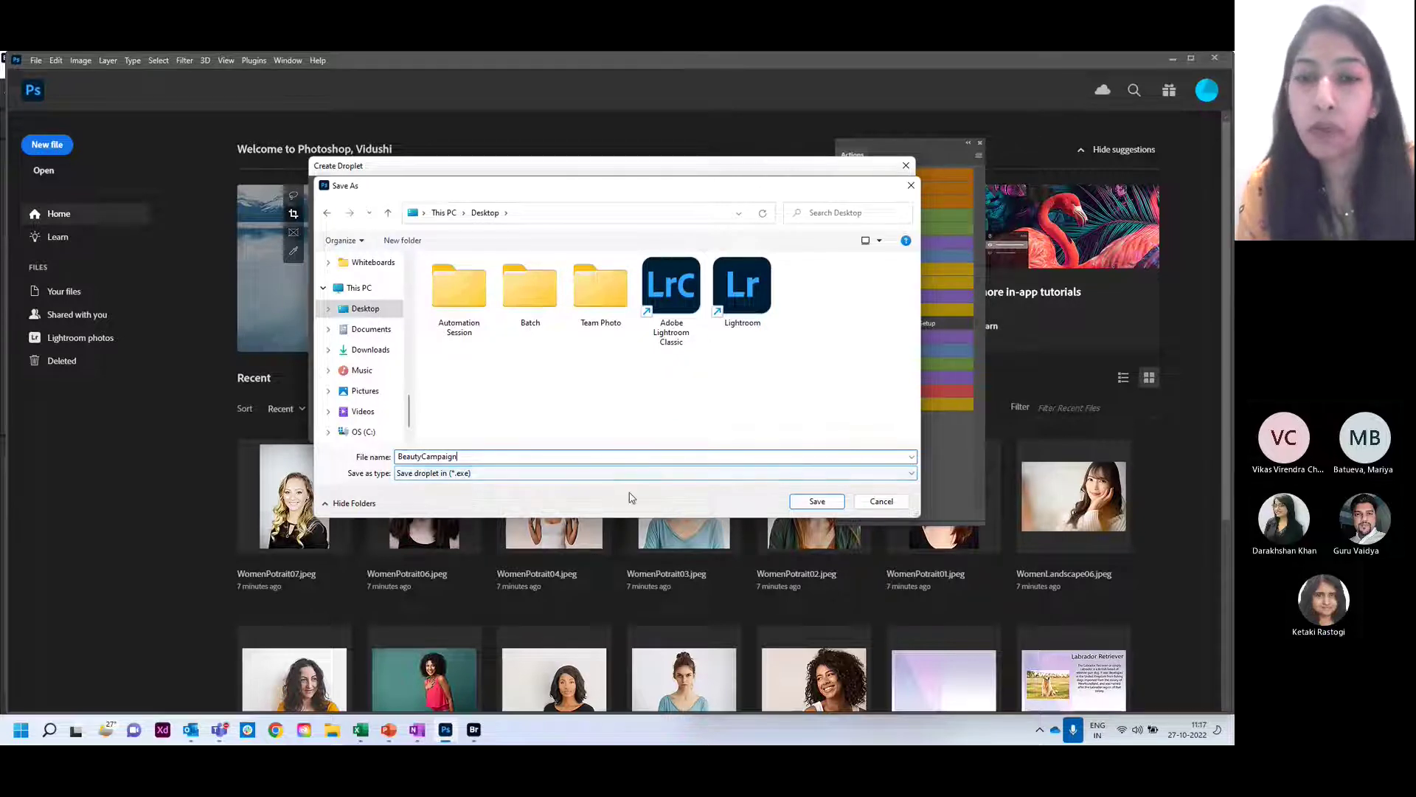
click(819, 502)
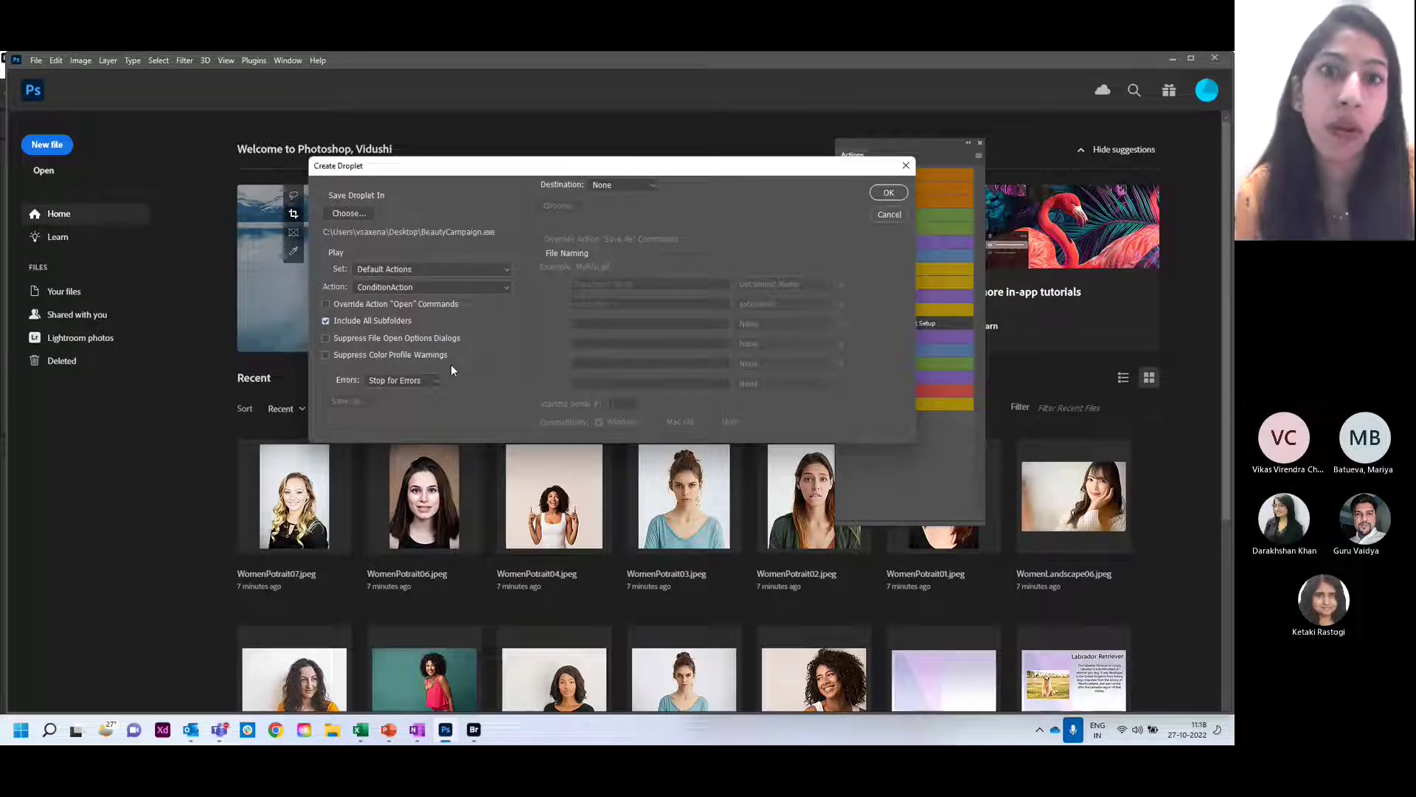
- Create the droplet with all subfolders included, Stop for Errors as error handling and None as destination
click(405, 380)
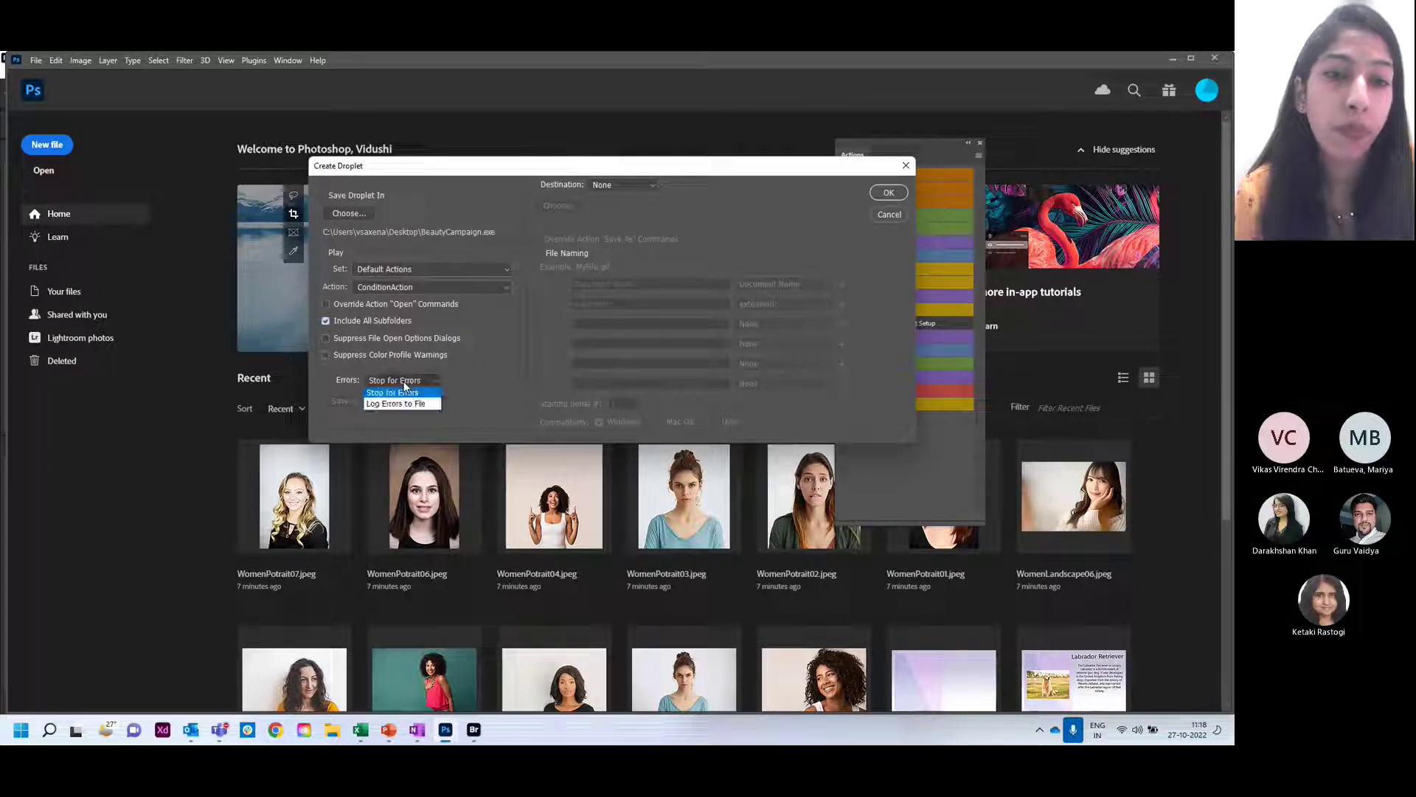
click(449, 371)
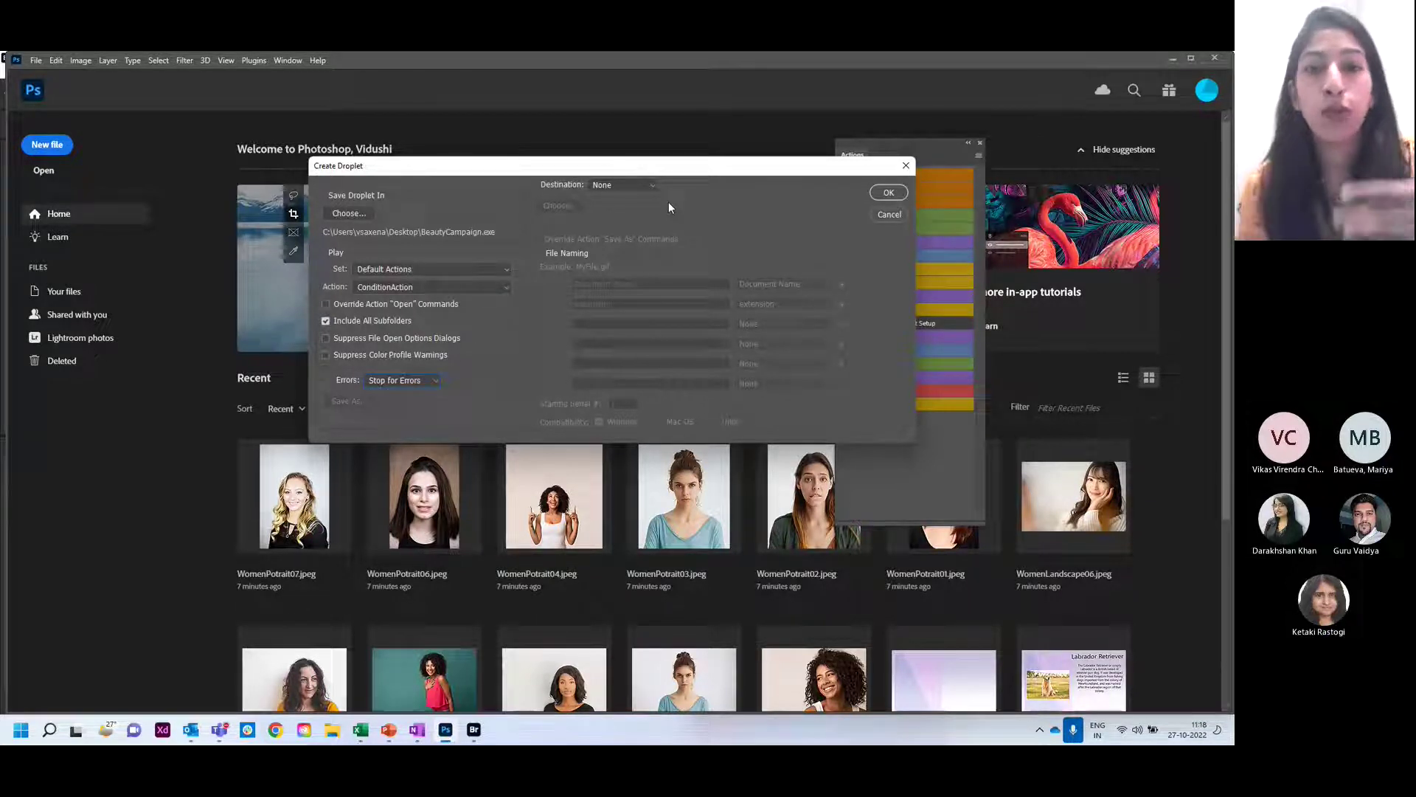
click(889, 193)
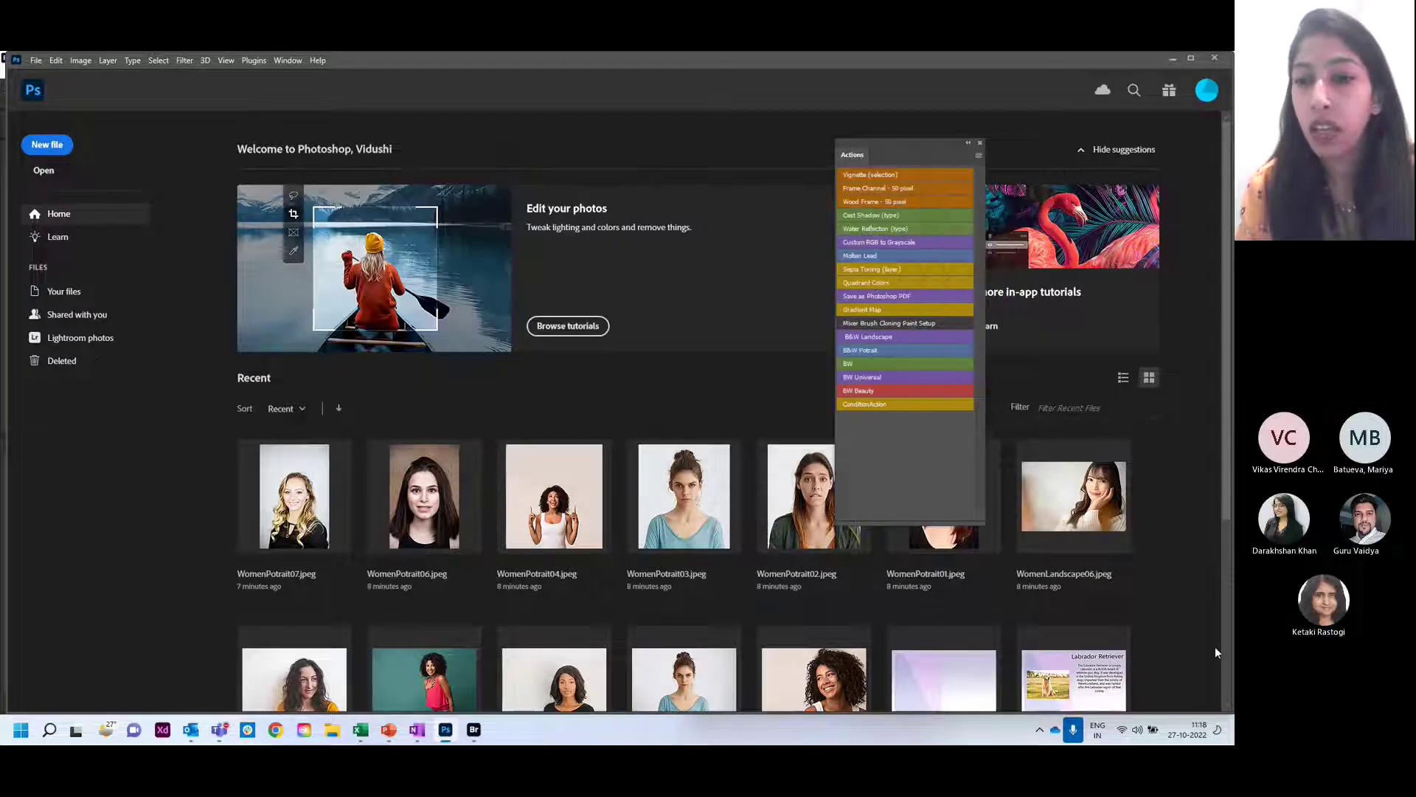
- Switch to the desktop, open the Automation Session folder and place its window clear of the BeautyCampaign droplet
key(super+d)
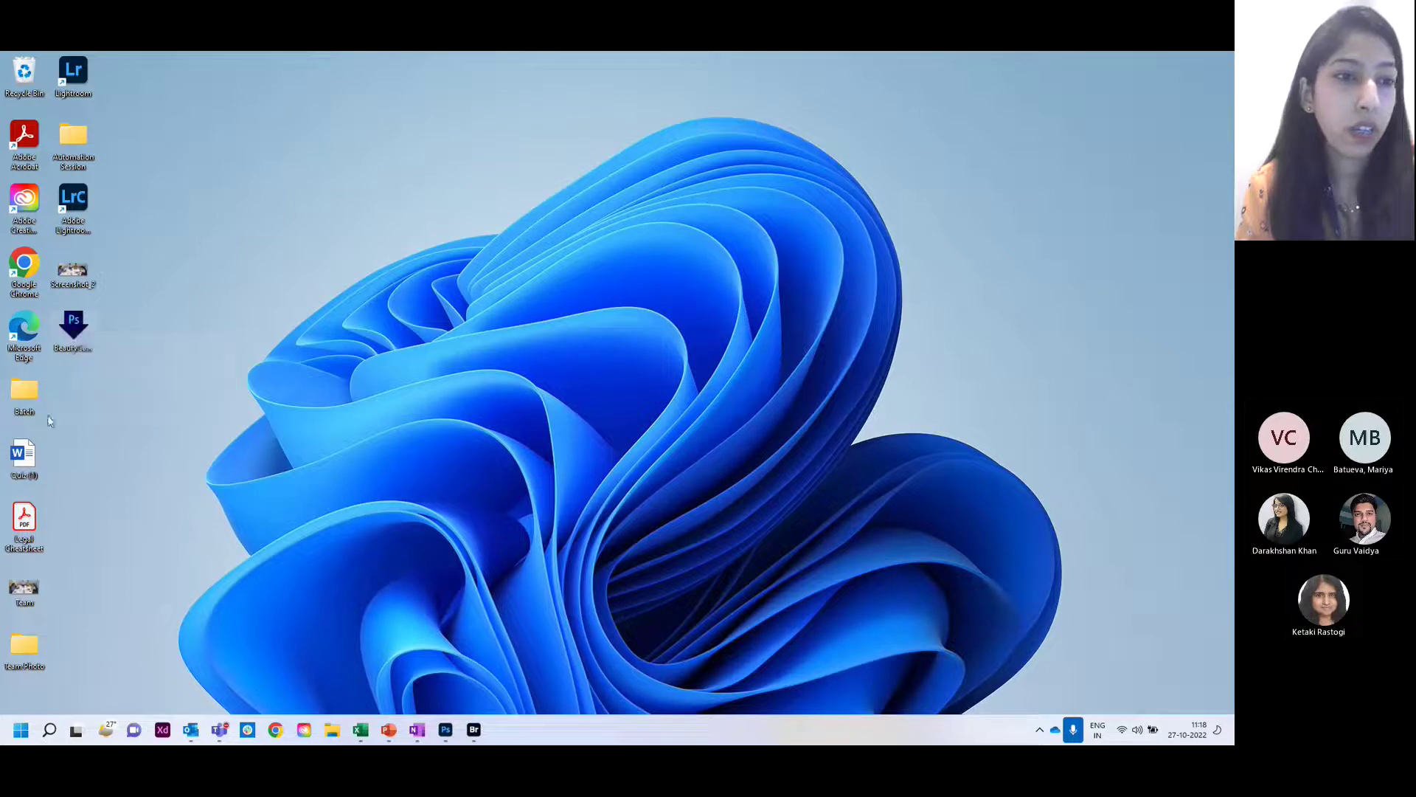
double_click(75, 142)
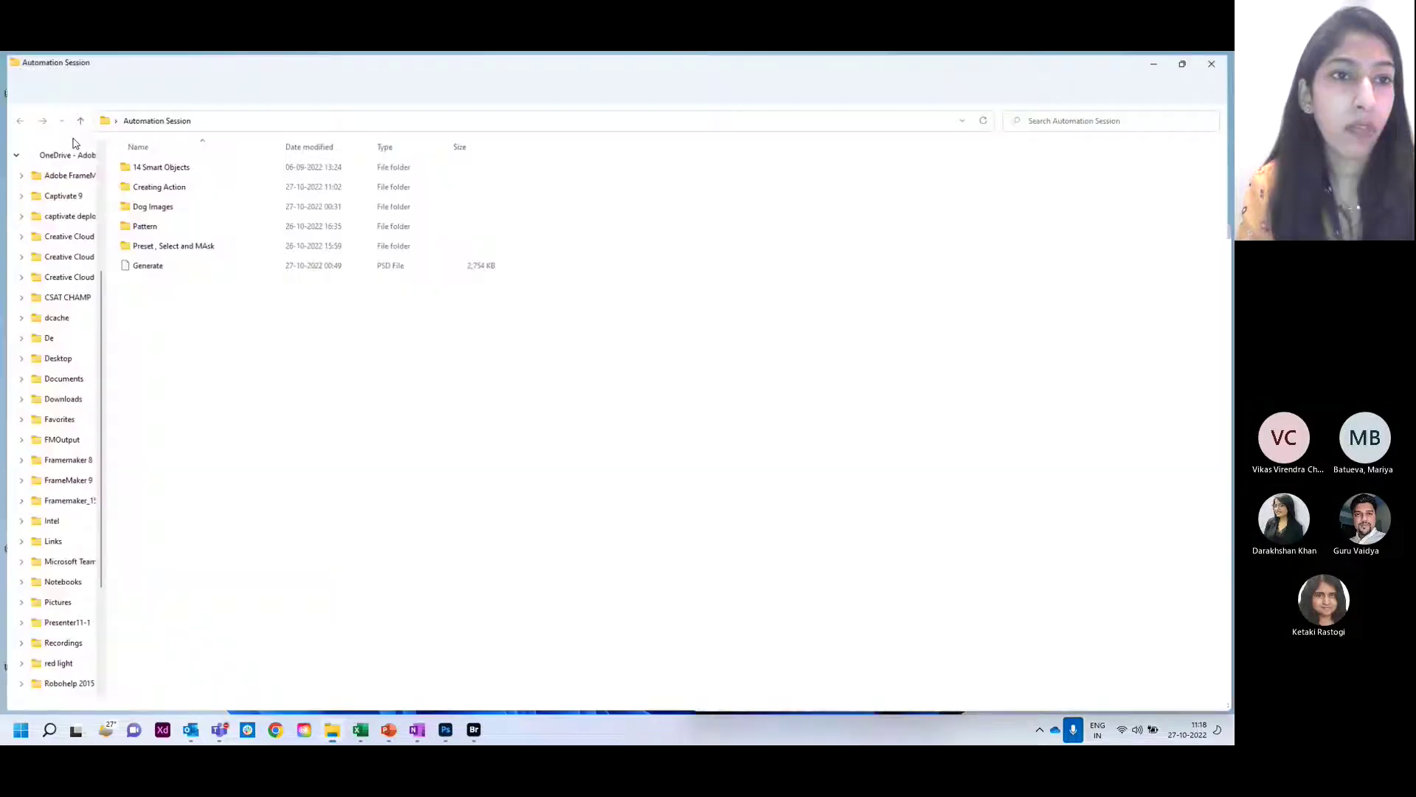
click(1187, 60)
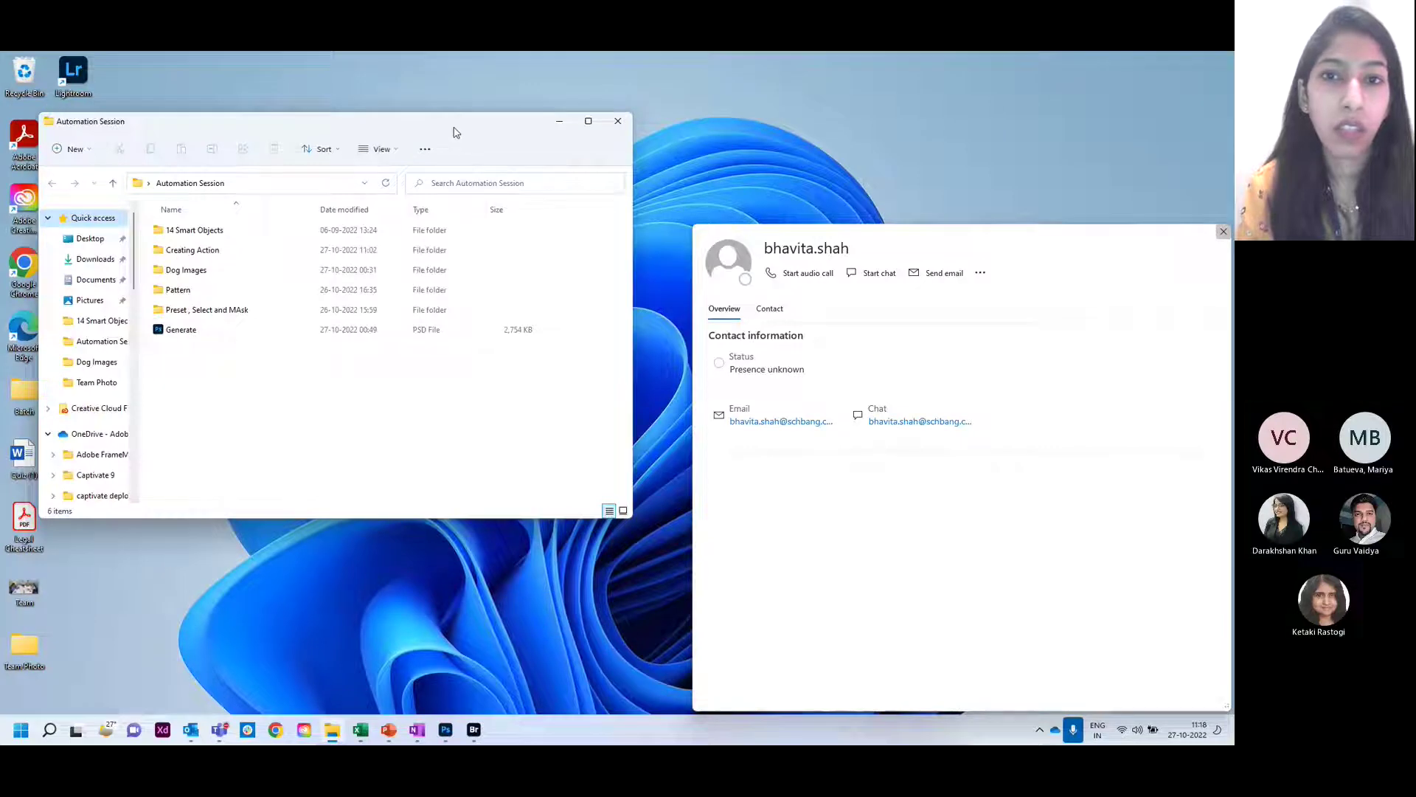
drag(451, 126, 1100, 206)
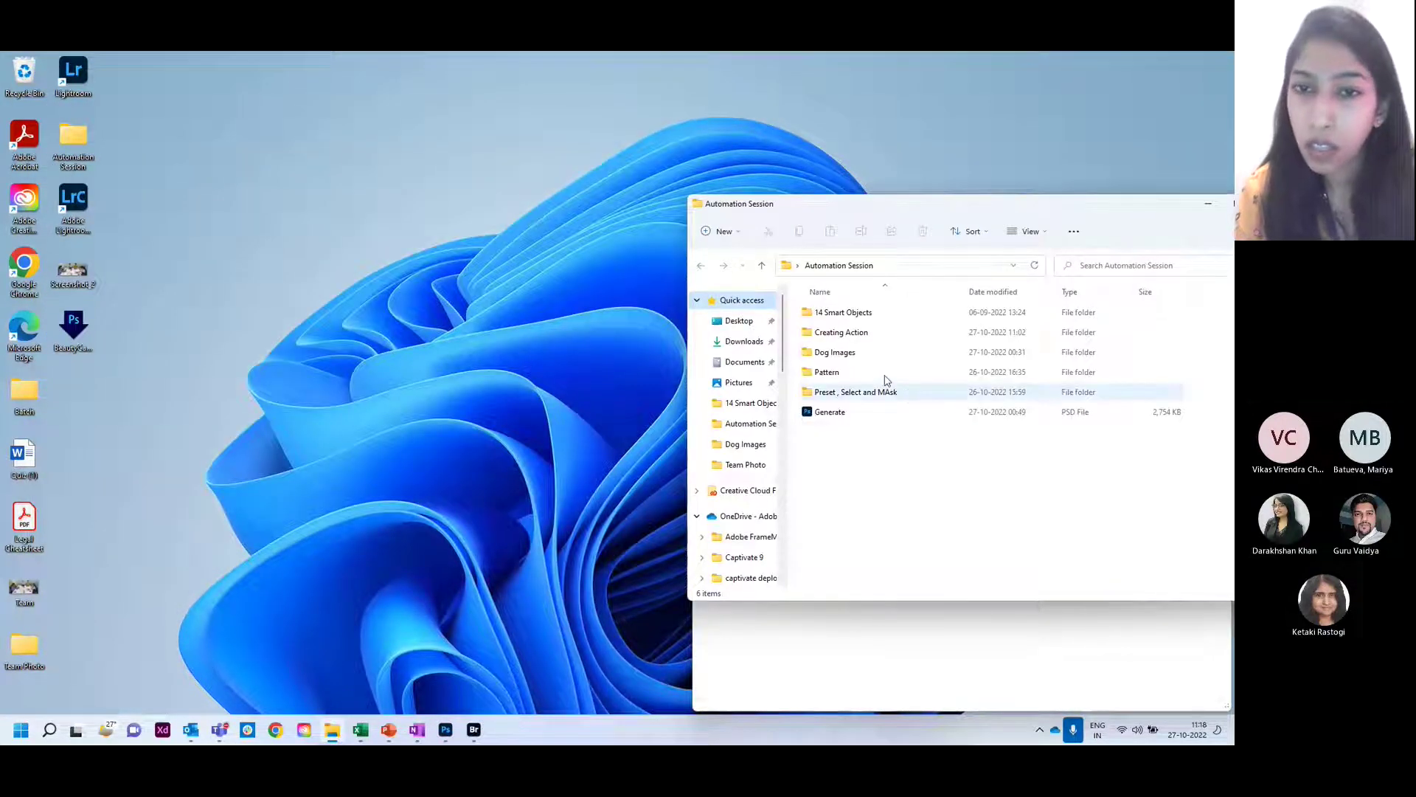
- Open the Creating Action folder and process BeautyPoster17 with the BeautyCampaign droplet on the desktop
click(866, 340)
double_click(867, 340)
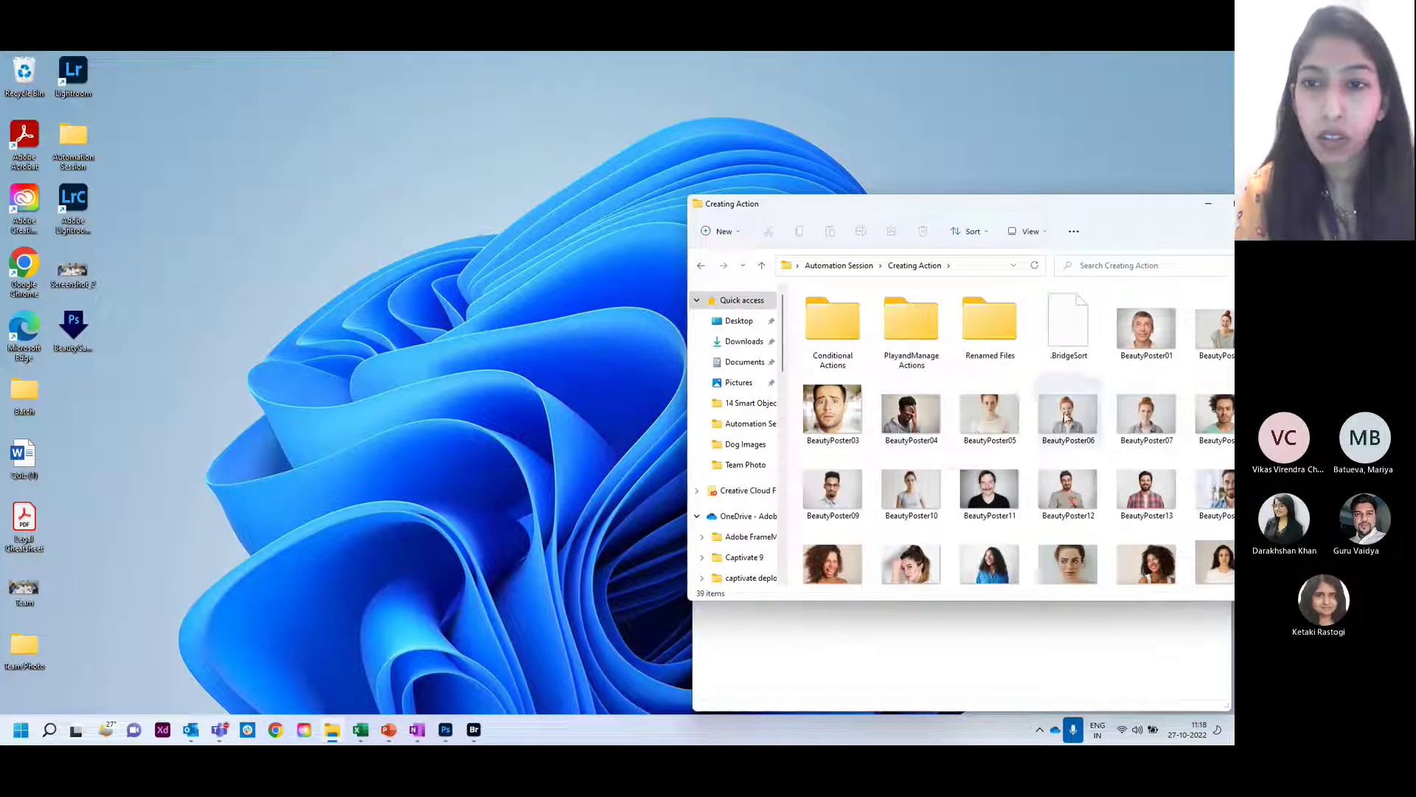
drag(999, 572, 73, 349)
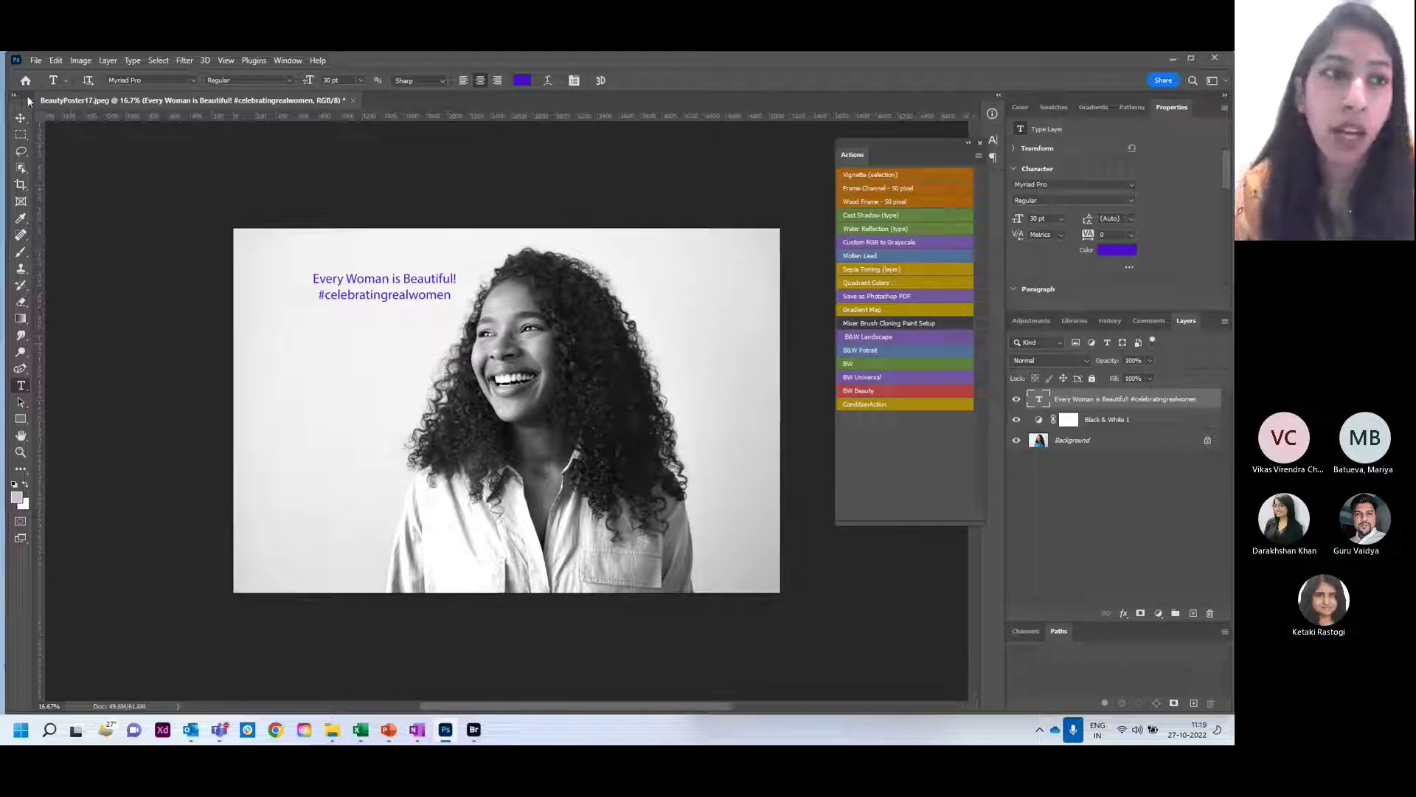
click(37, 62)
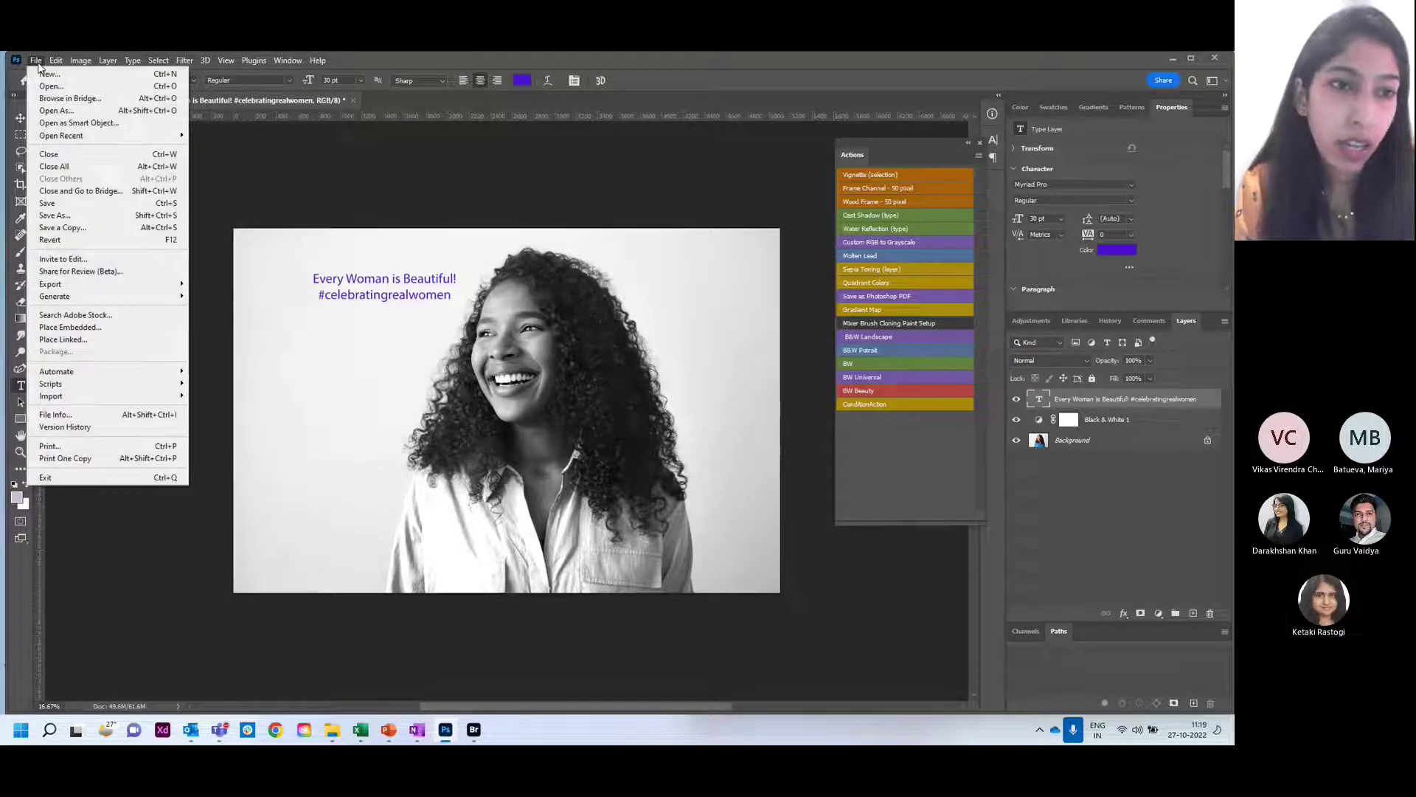
mouse_move(130, 376)
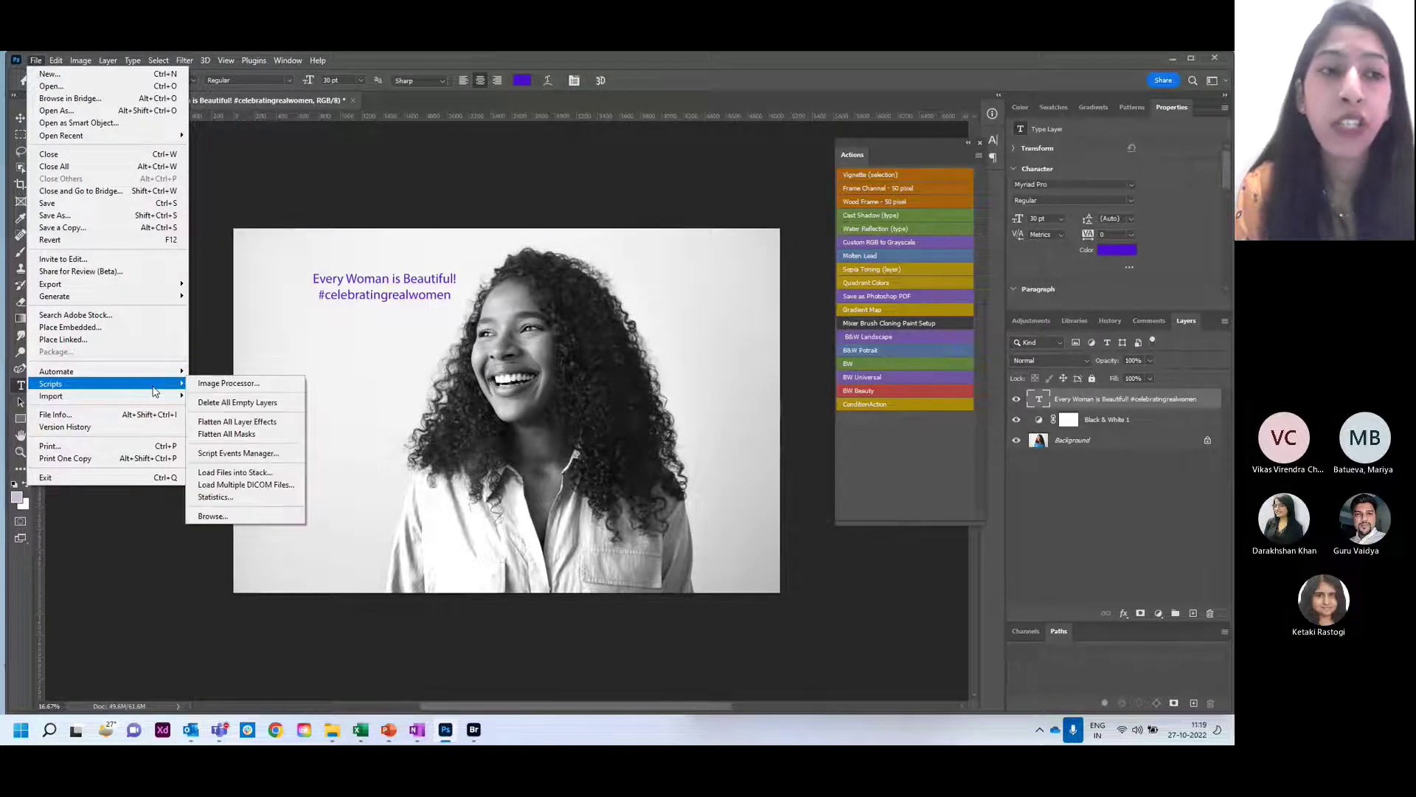
click(196, 383)
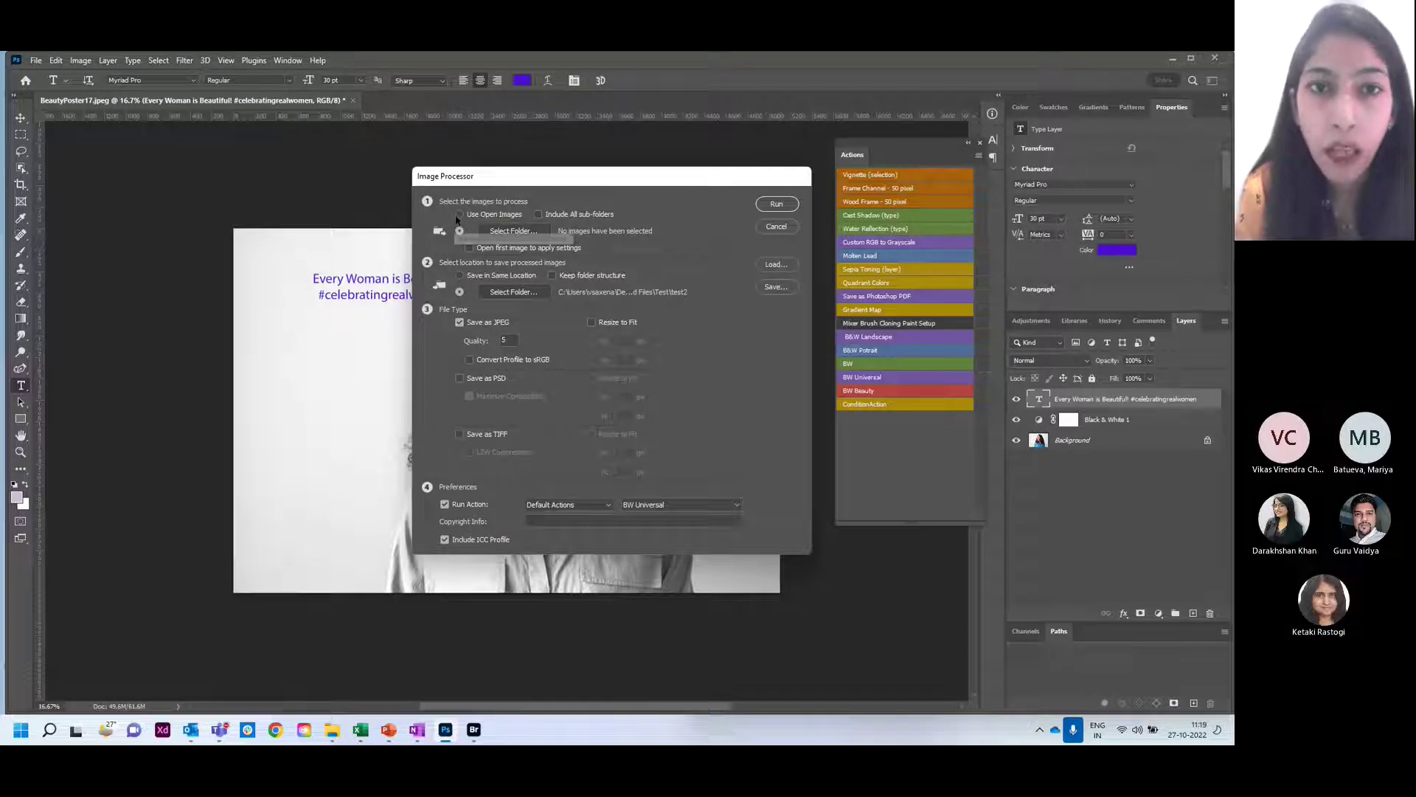
click(521, 231)
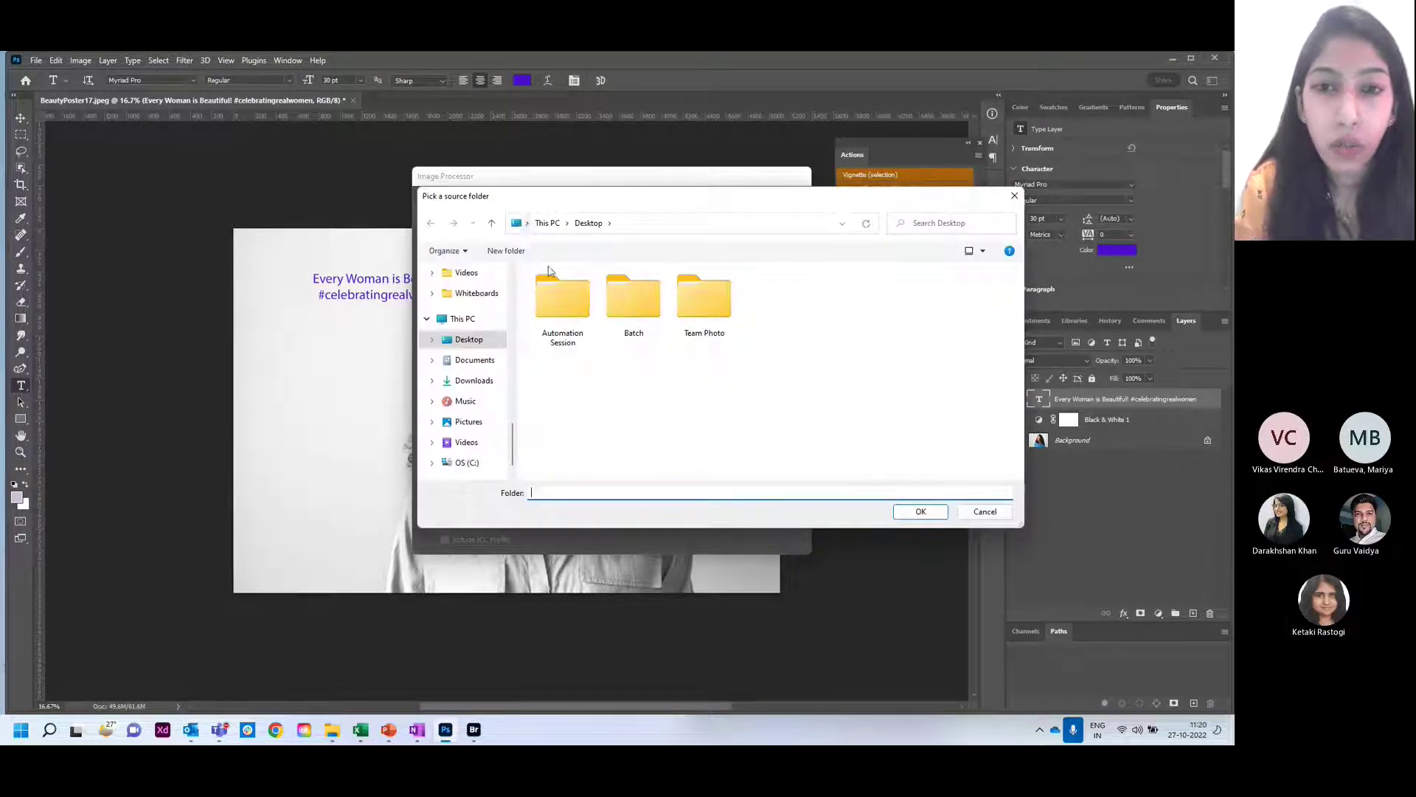
double_click(558, 295)
double_click(568, 310)
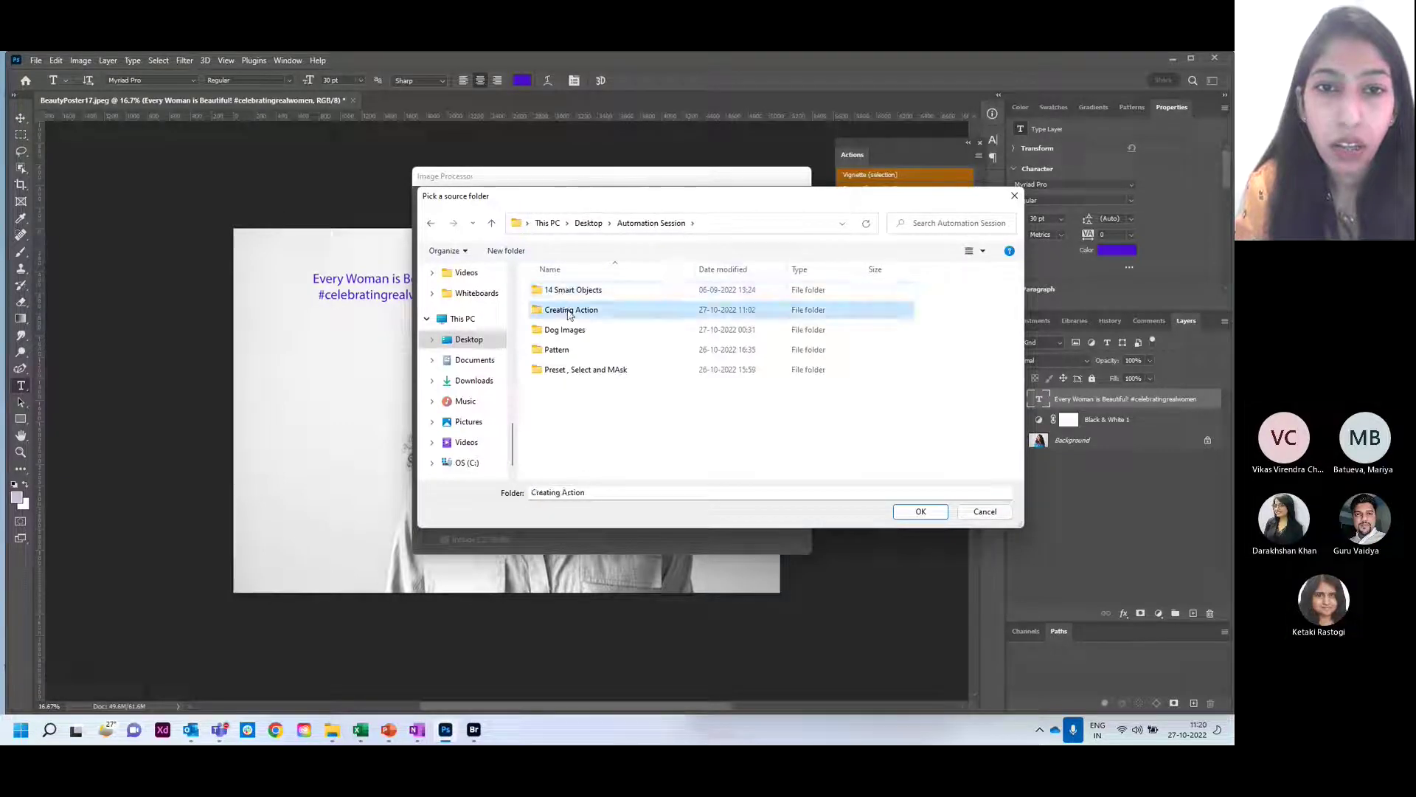
double_click(568, 314)
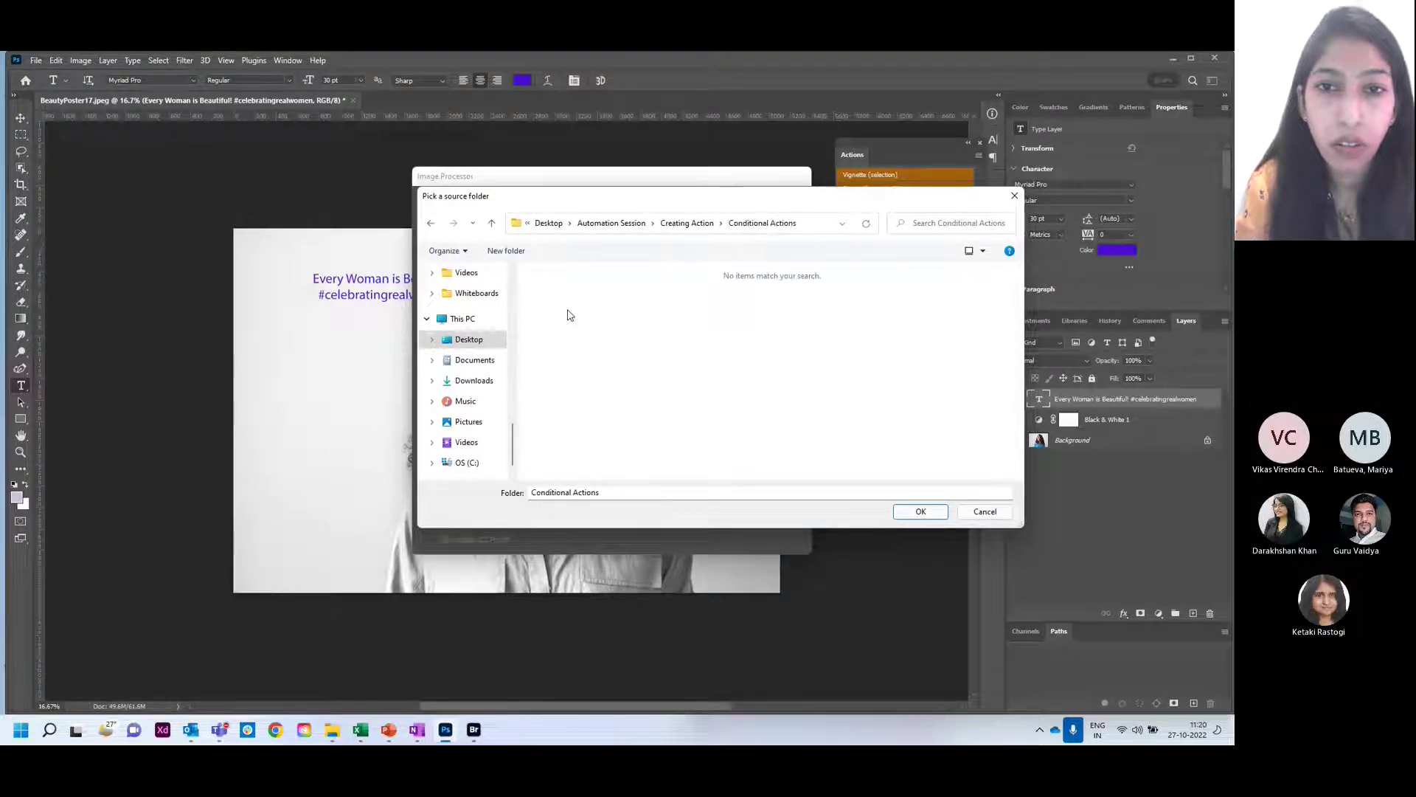
click(983, 511)
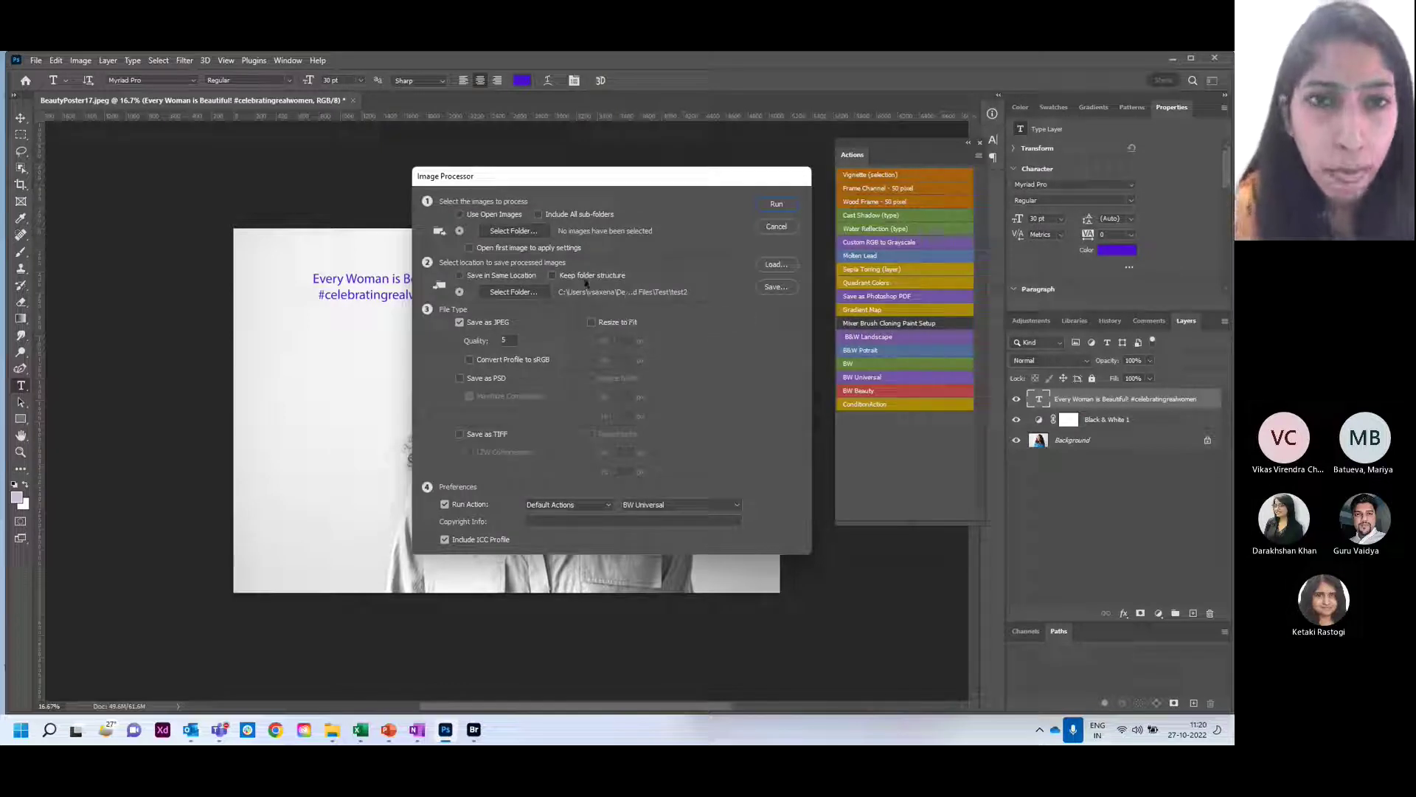
click(777, 227)
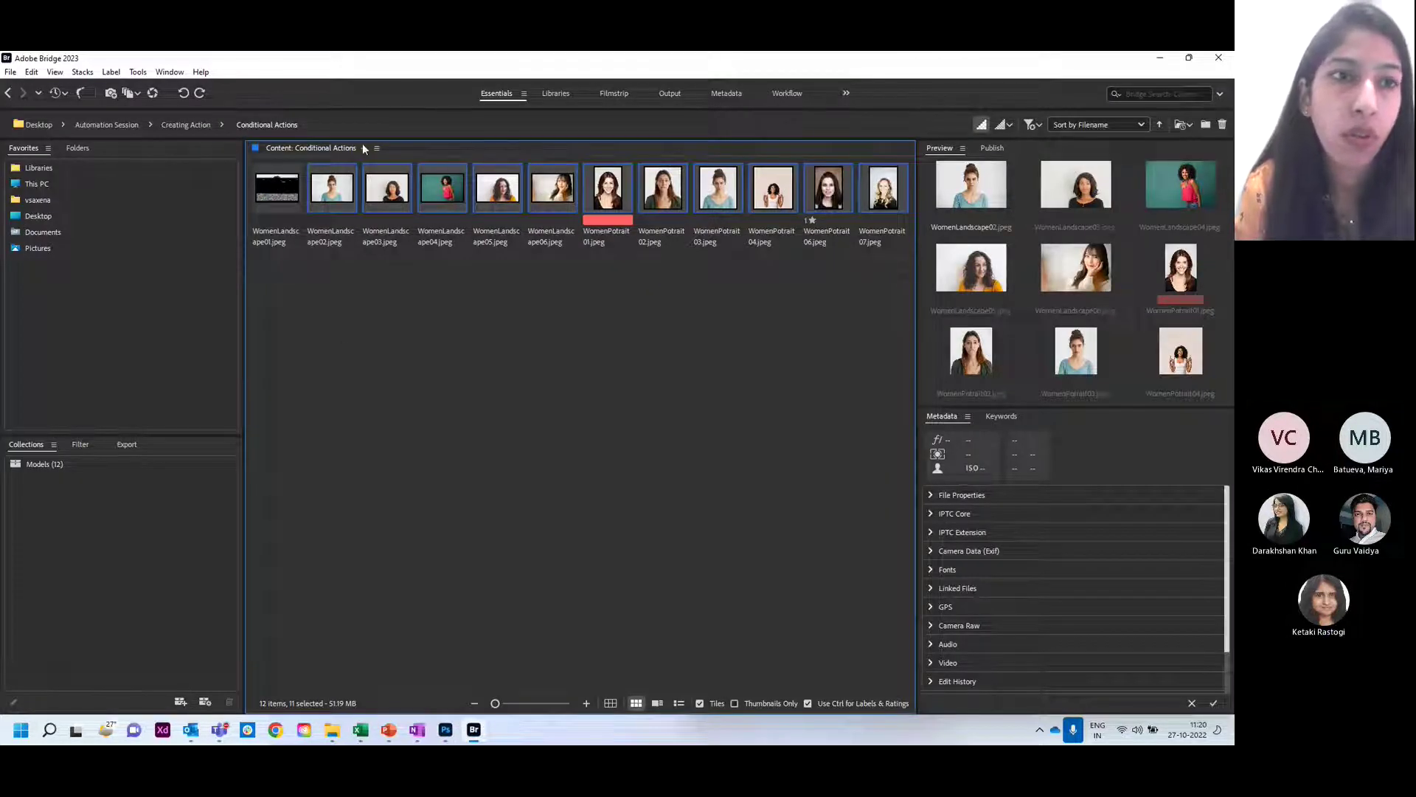
- Start Photoshop's Image Processor on the images selected in Bridge's Conditional Actions folder
click(138, 72)
mouse_move(170, 72)
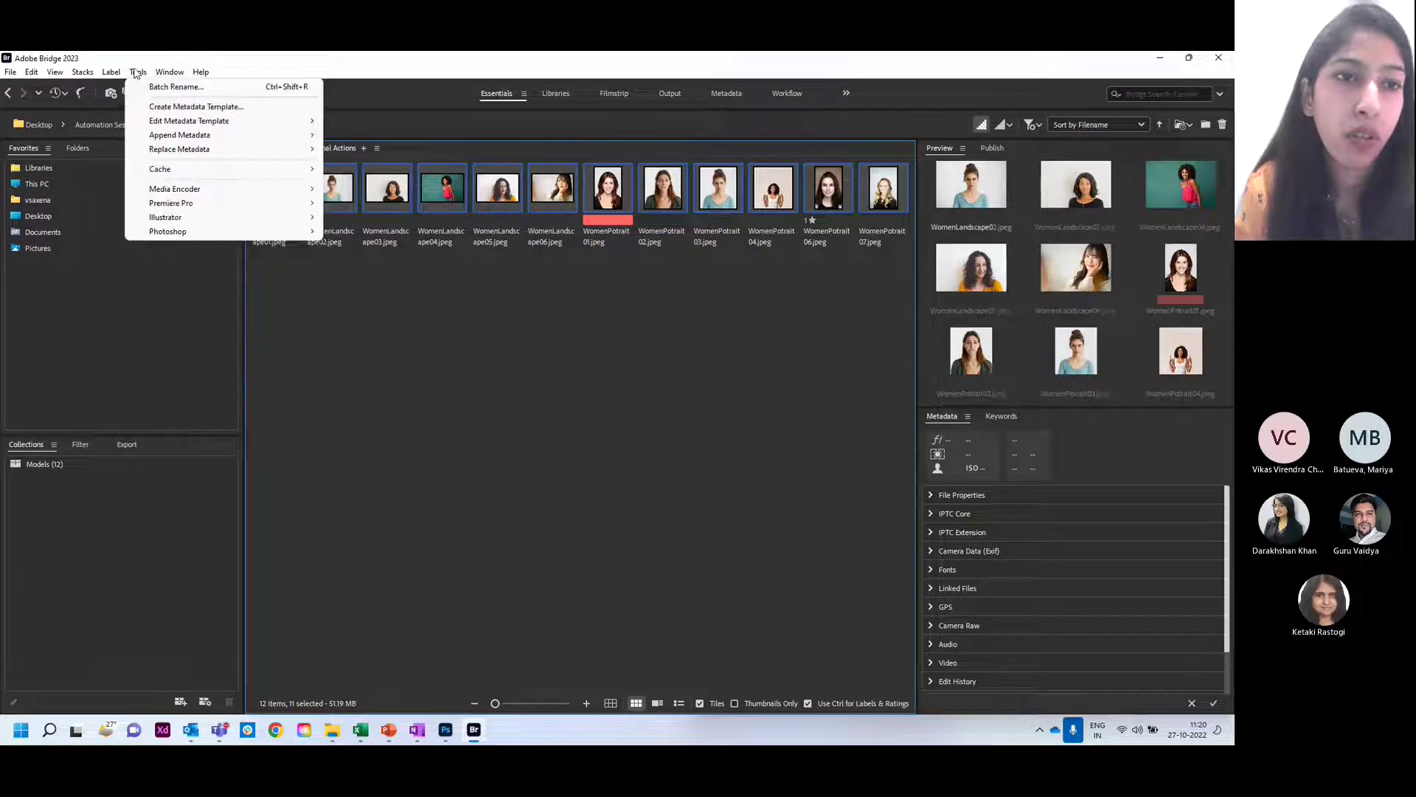
mouse_move(211, 231)
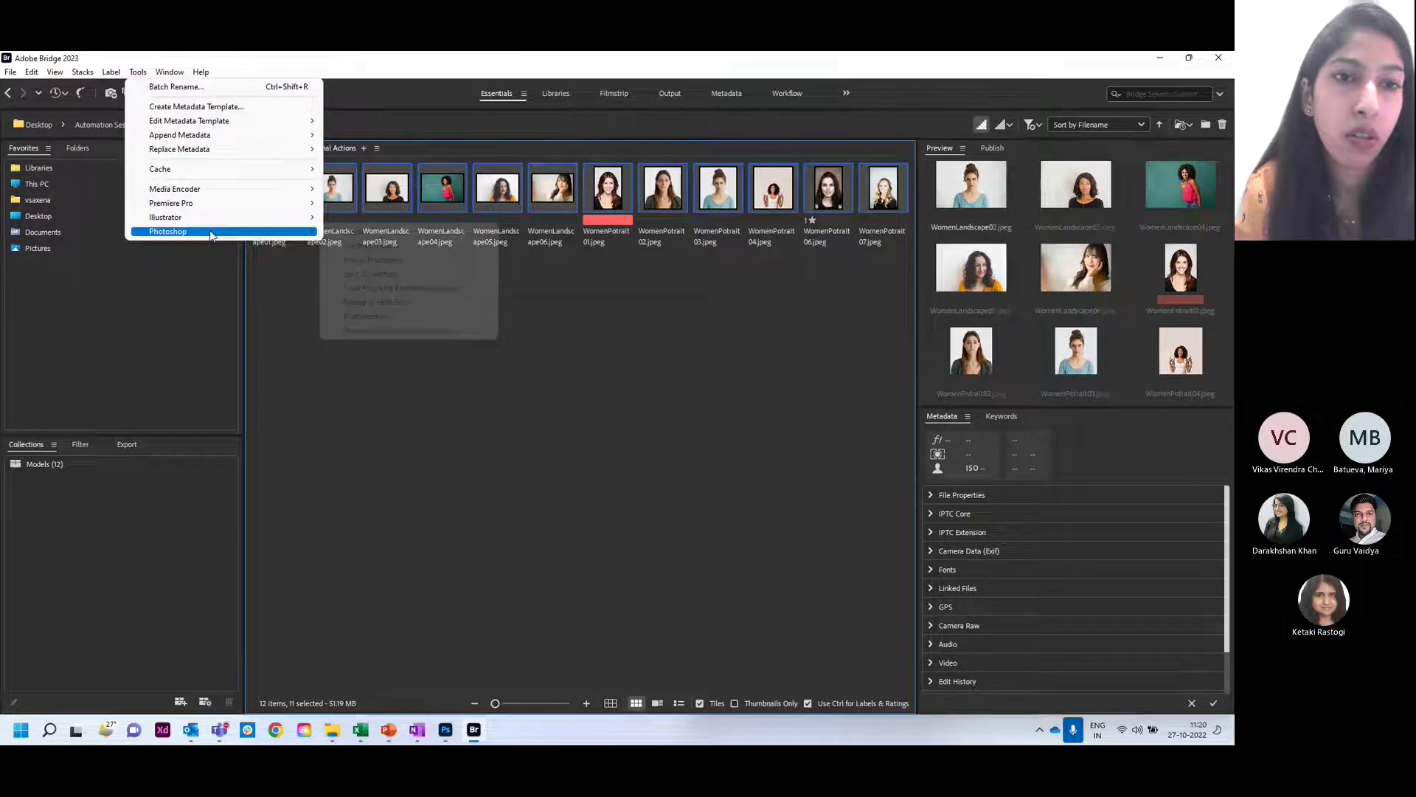
click(363, 259)
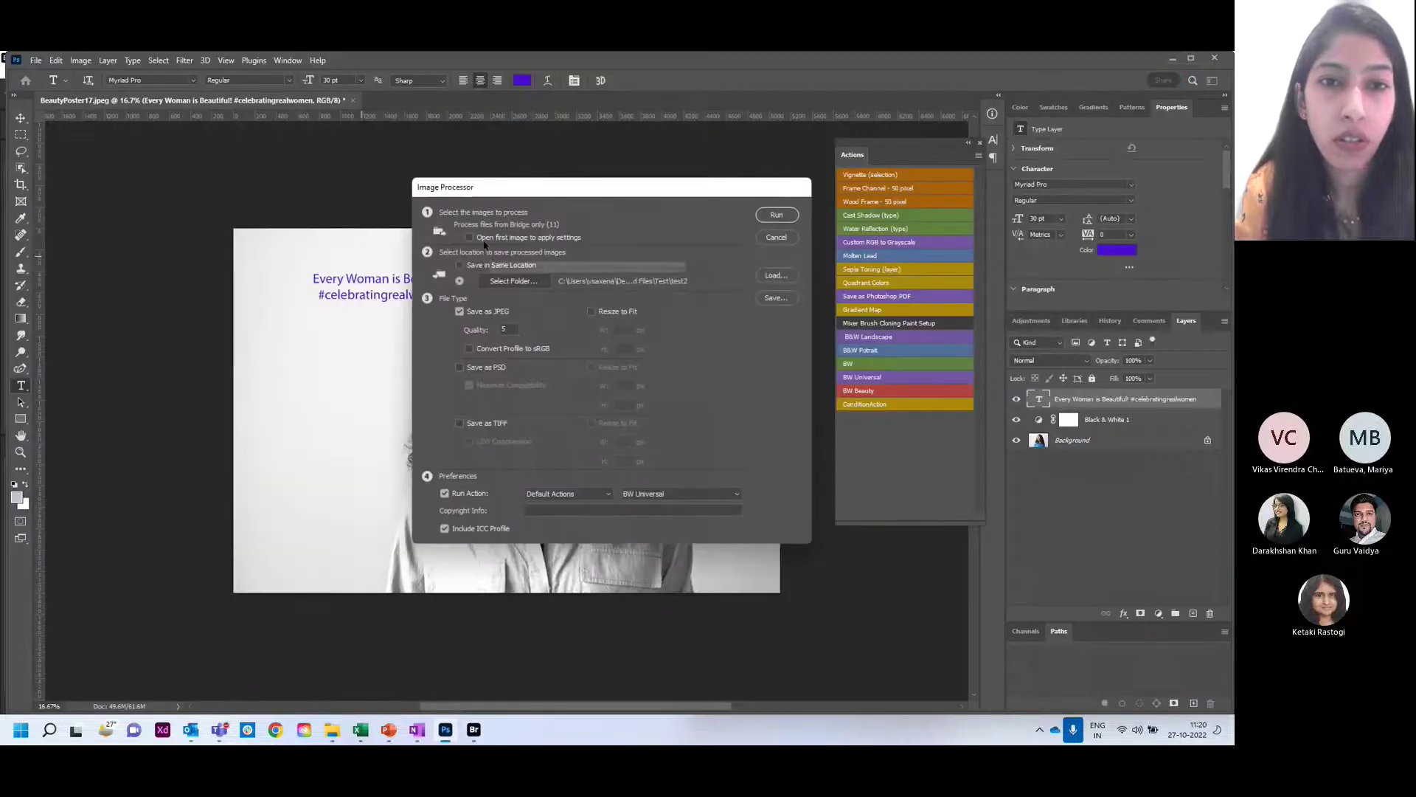
- Create a folder named Beauty inside Renamed Files and choose it as the save location for the processed images
click(521, 283)
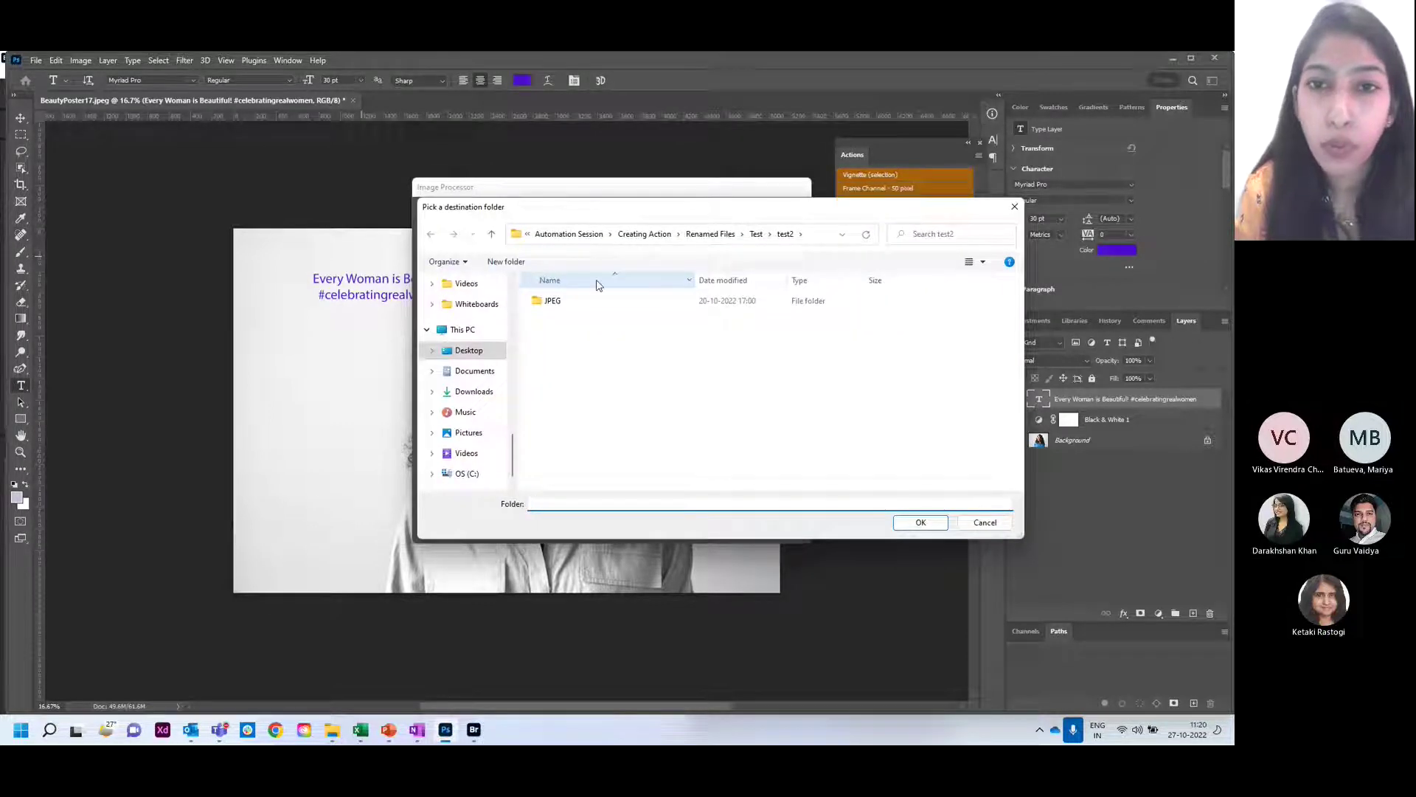
click(709, 233)
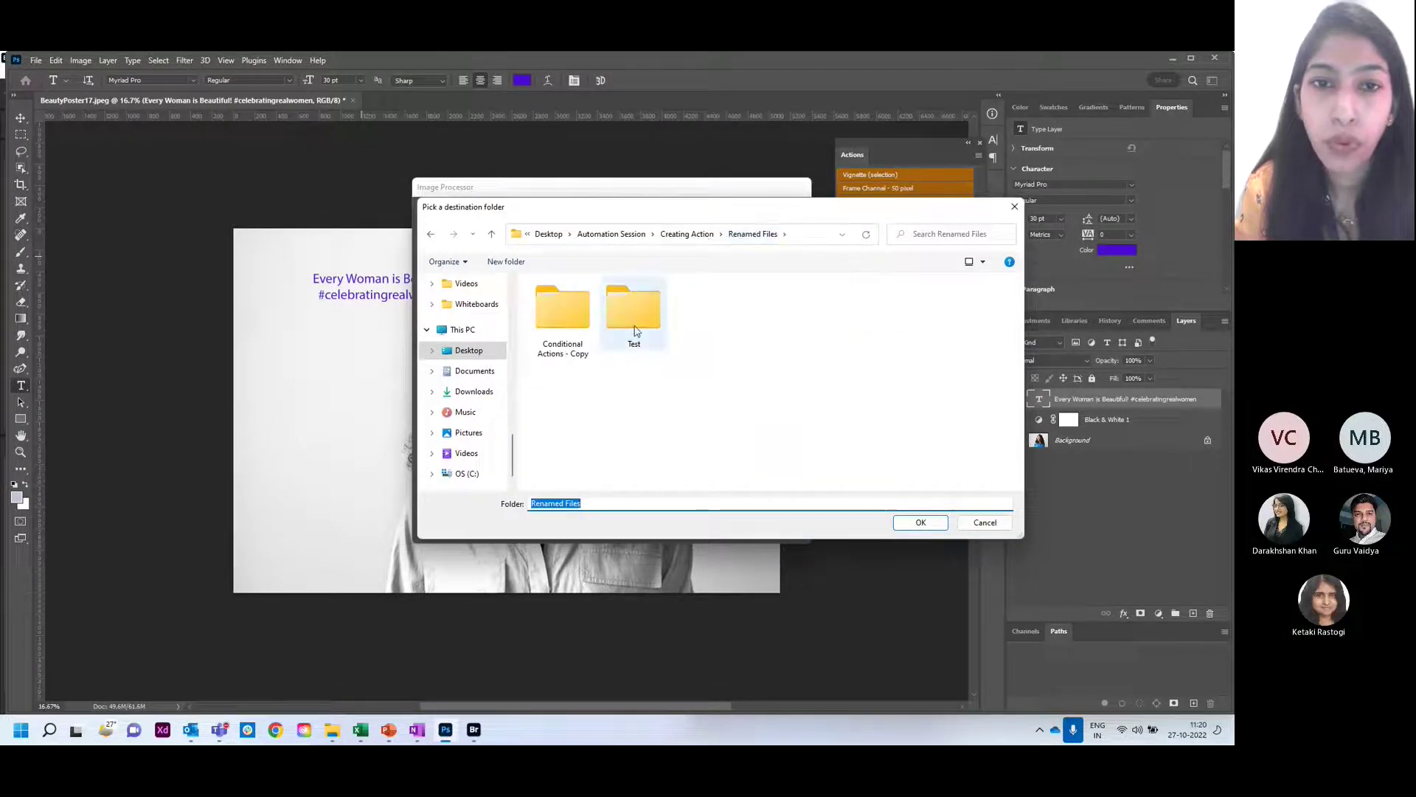
right_click(708, 394)
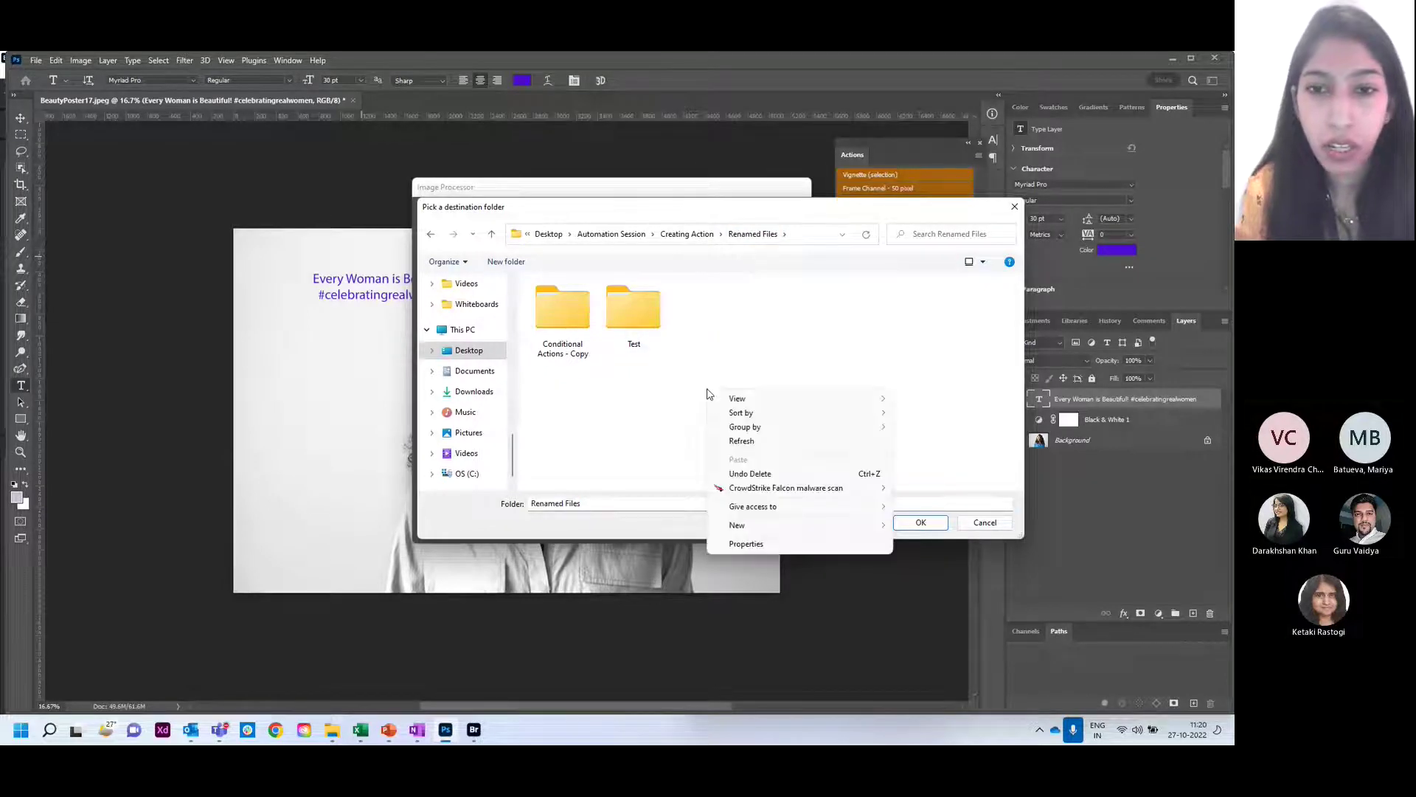
click(901, 528)
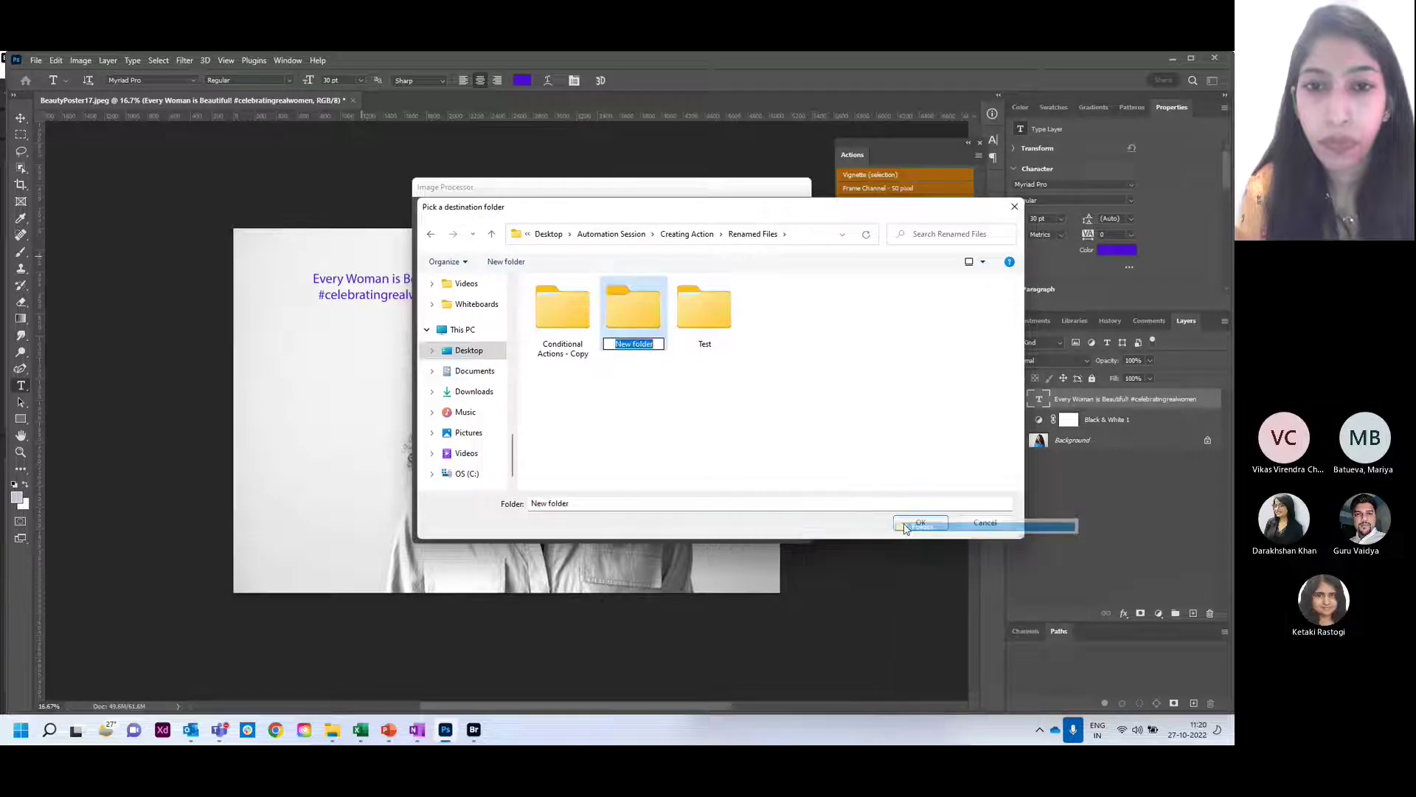
key(BackSpace)
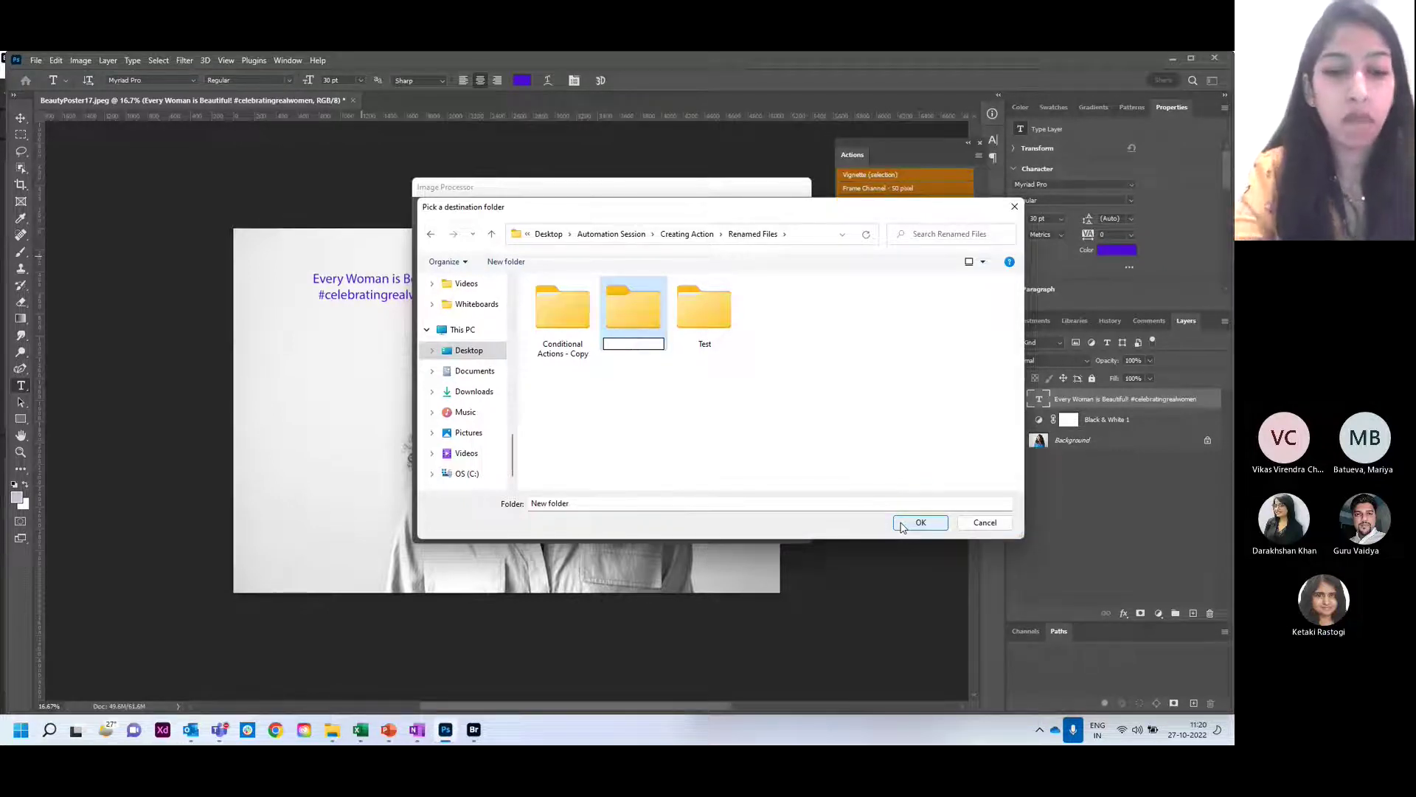
text(BEau)
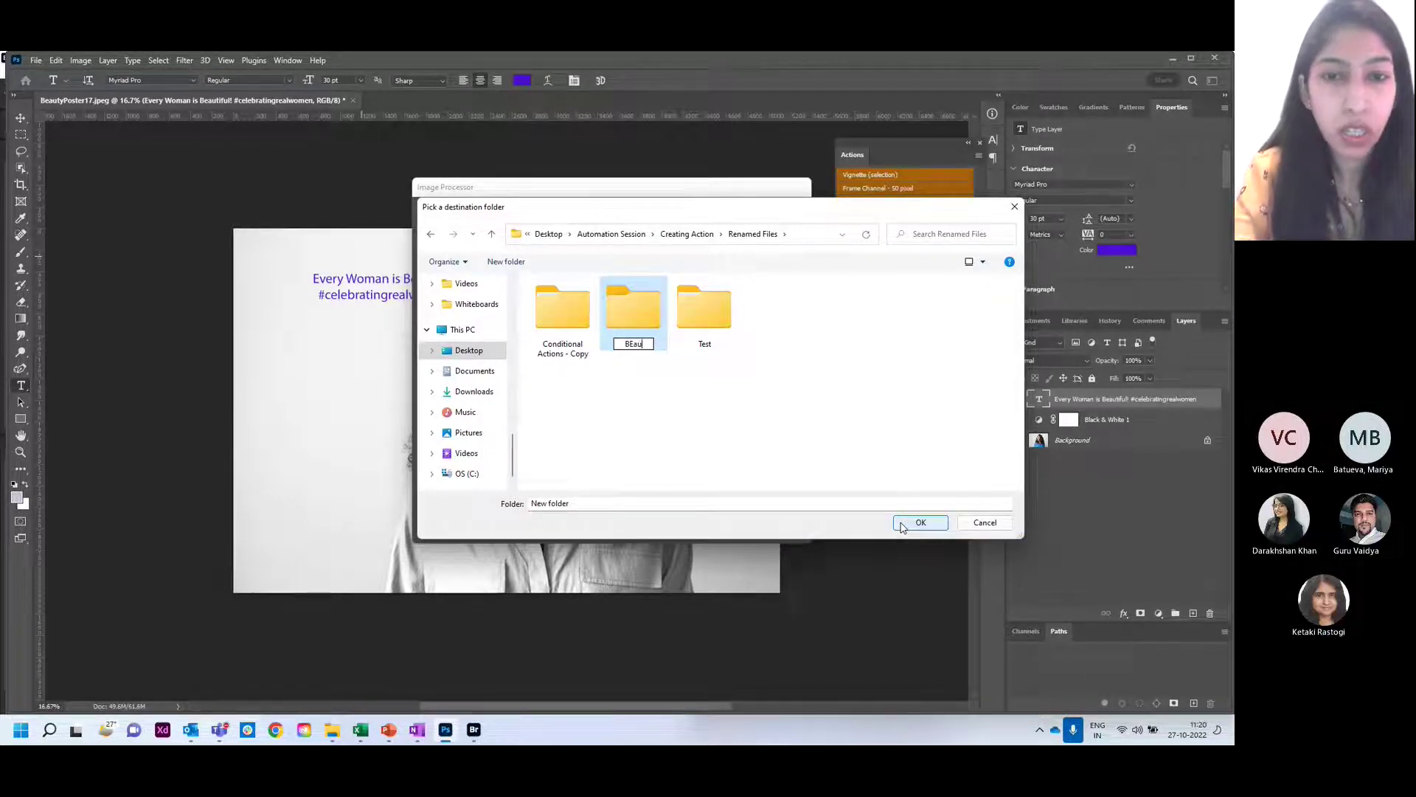
key(BackSpace)
key(BackSpace)
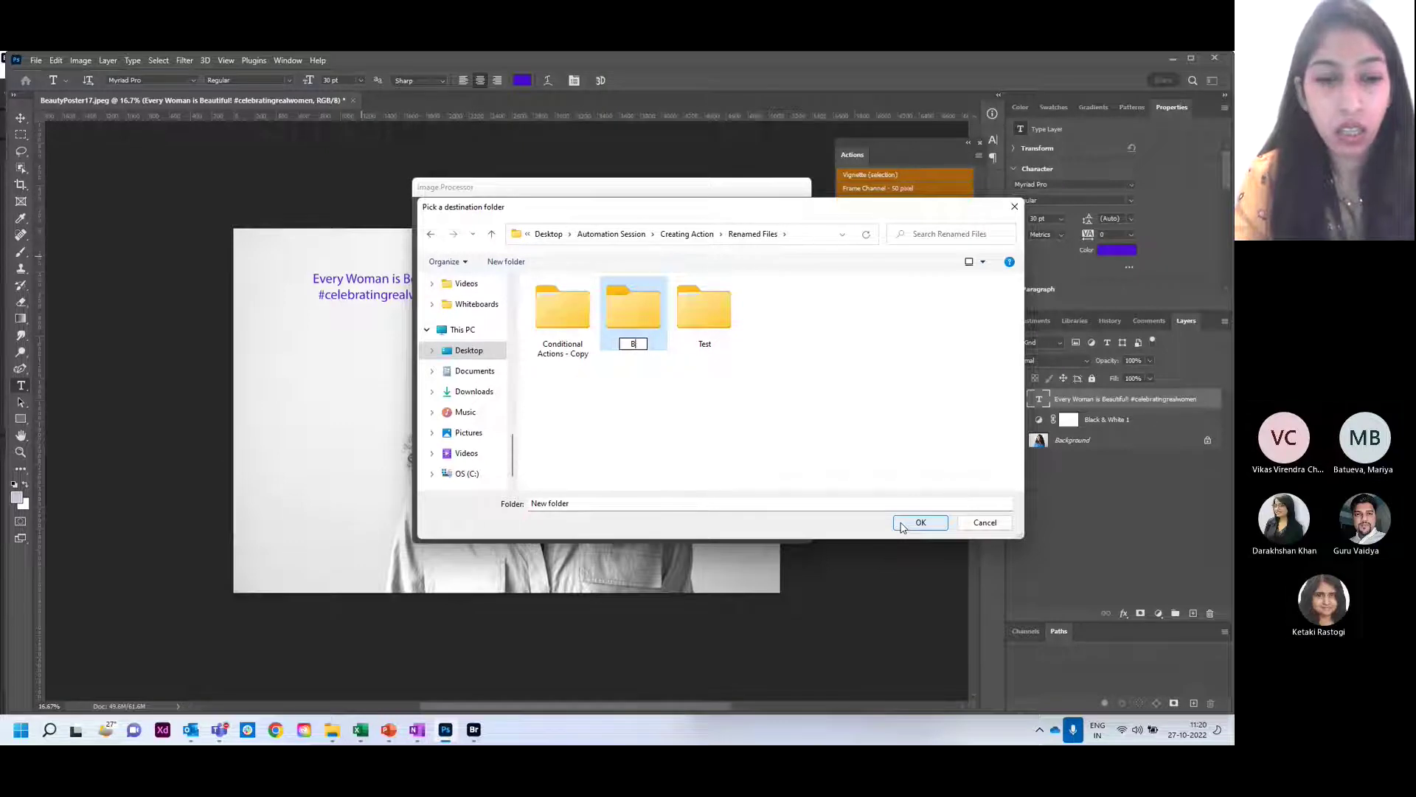
text(auty)
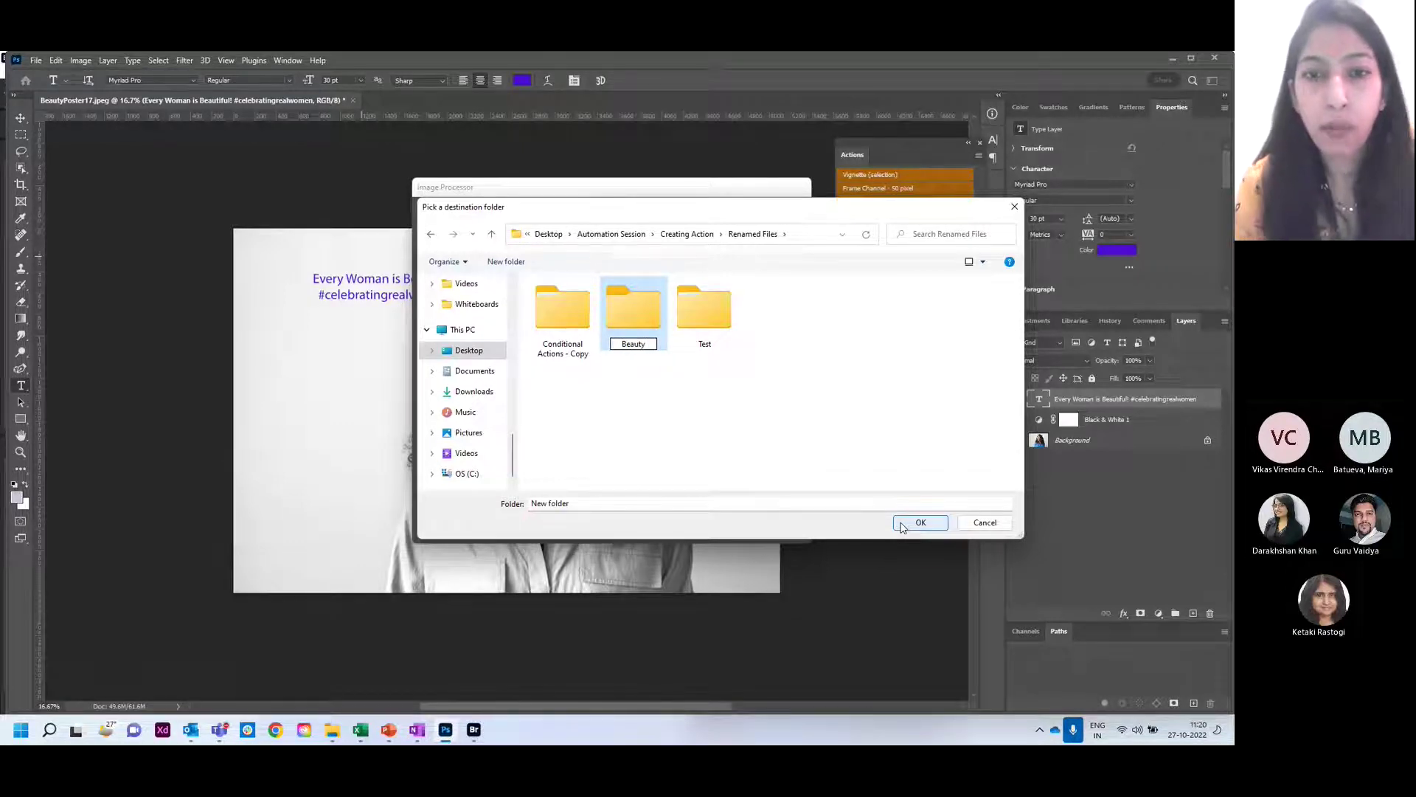
key(Return)
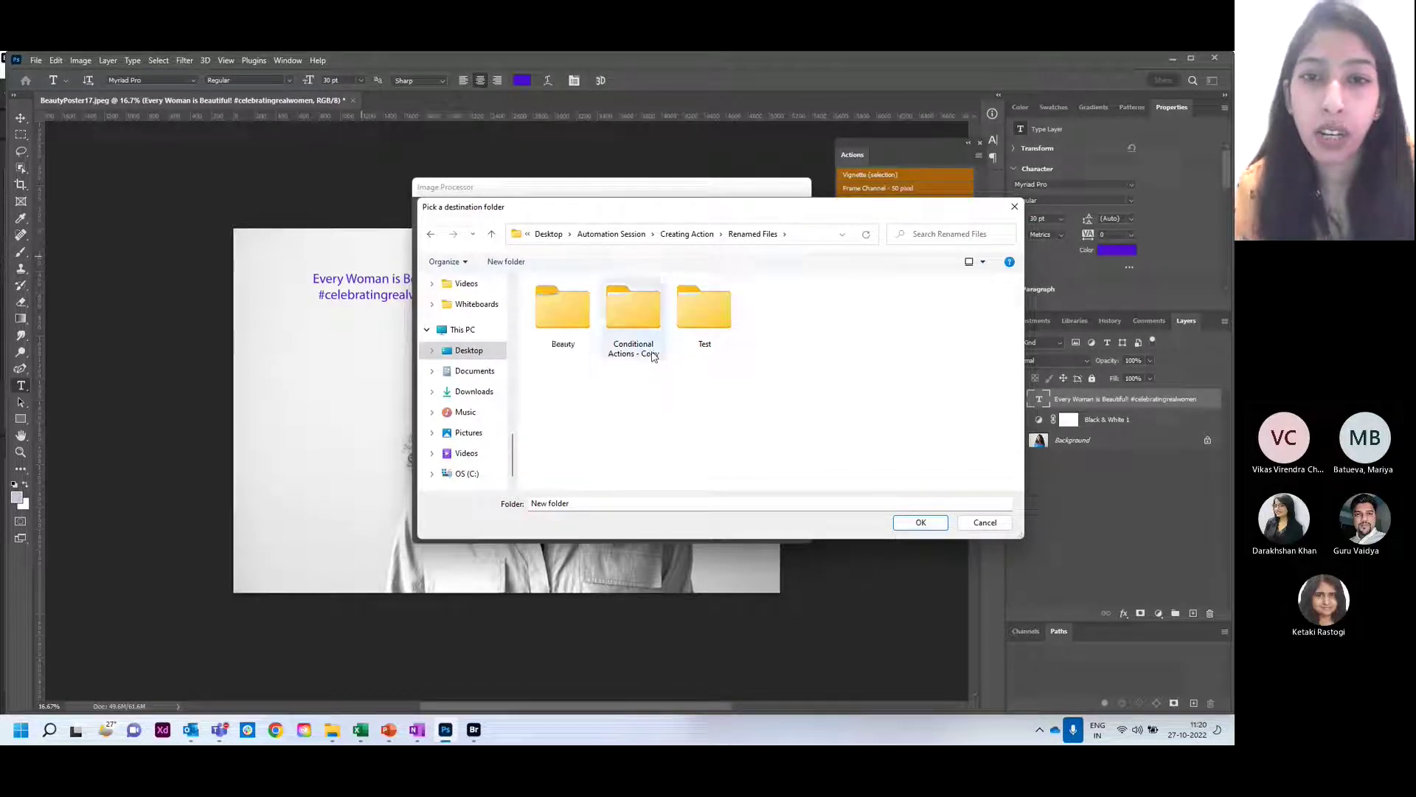
double_click(560, 334)
click(895, 523)
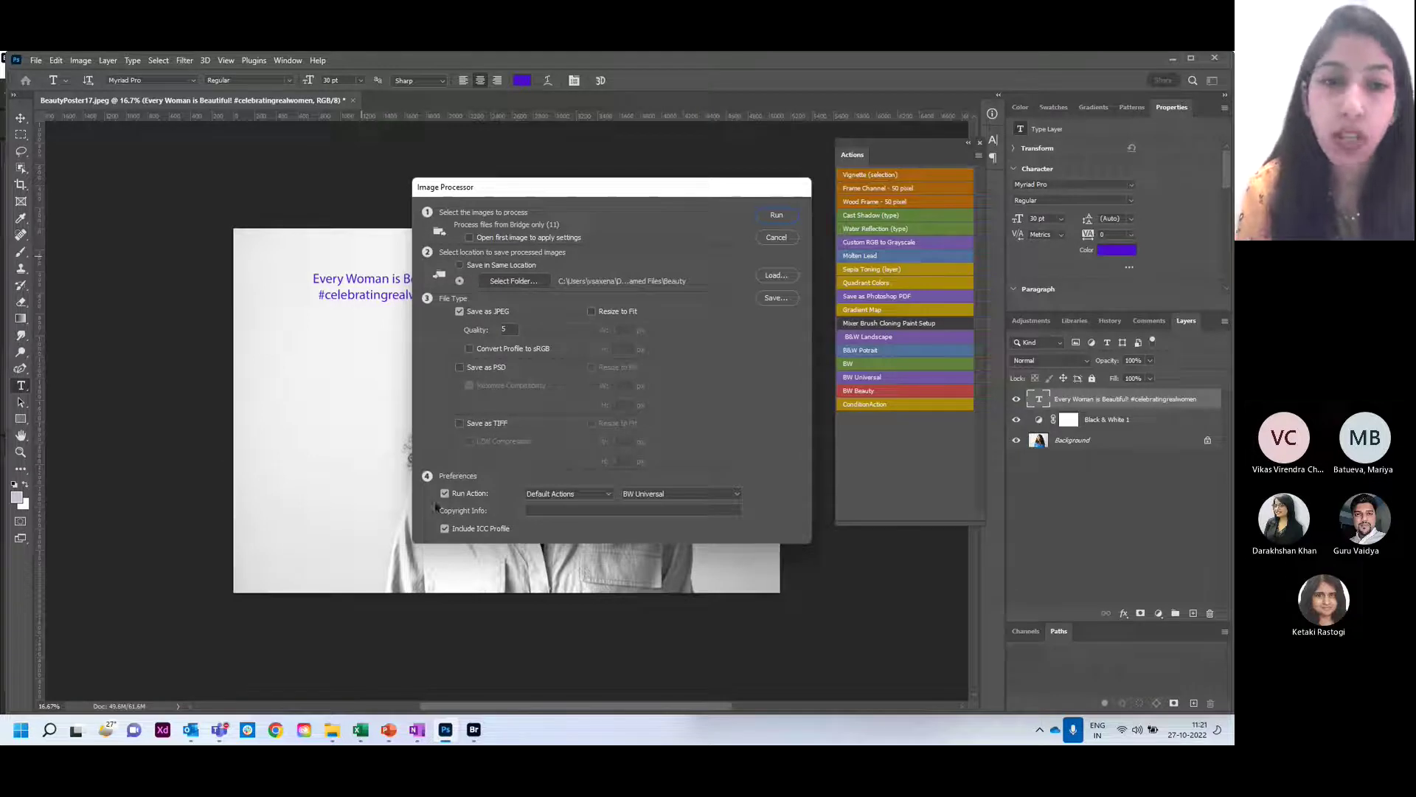
- Set the action to run to ConditionAction and run the Image Processor on the Bridge files
click(681, 495)
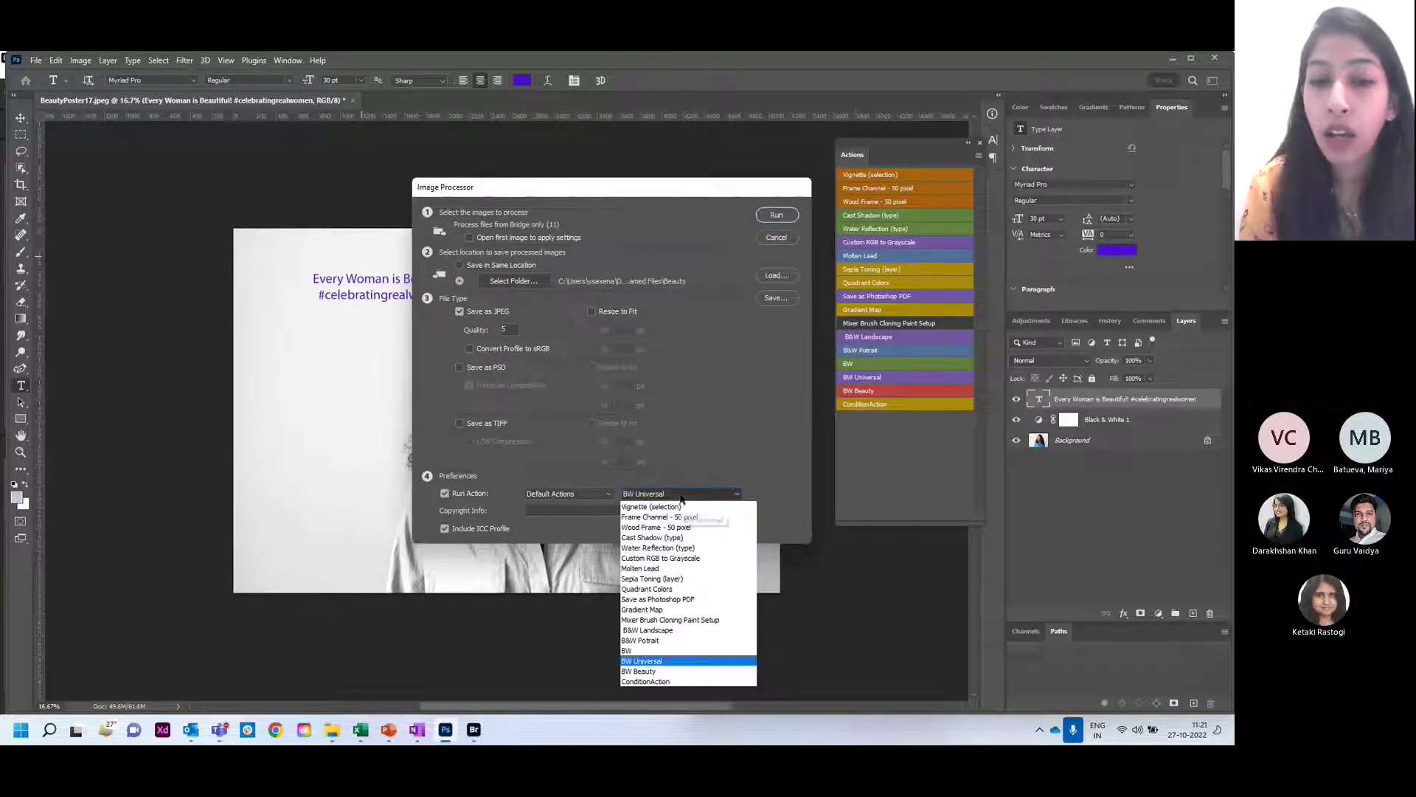
click(658, 680)
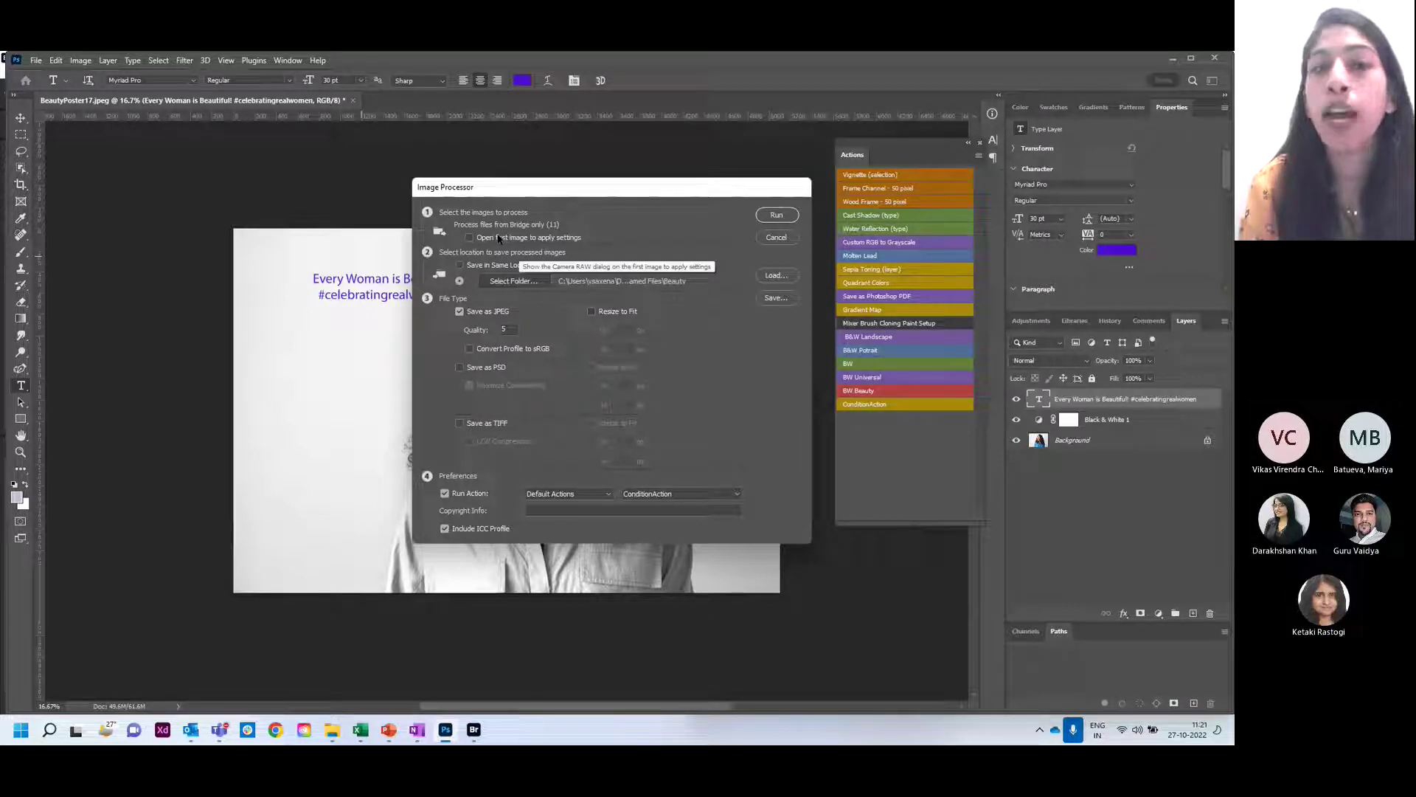
click(777, 214)
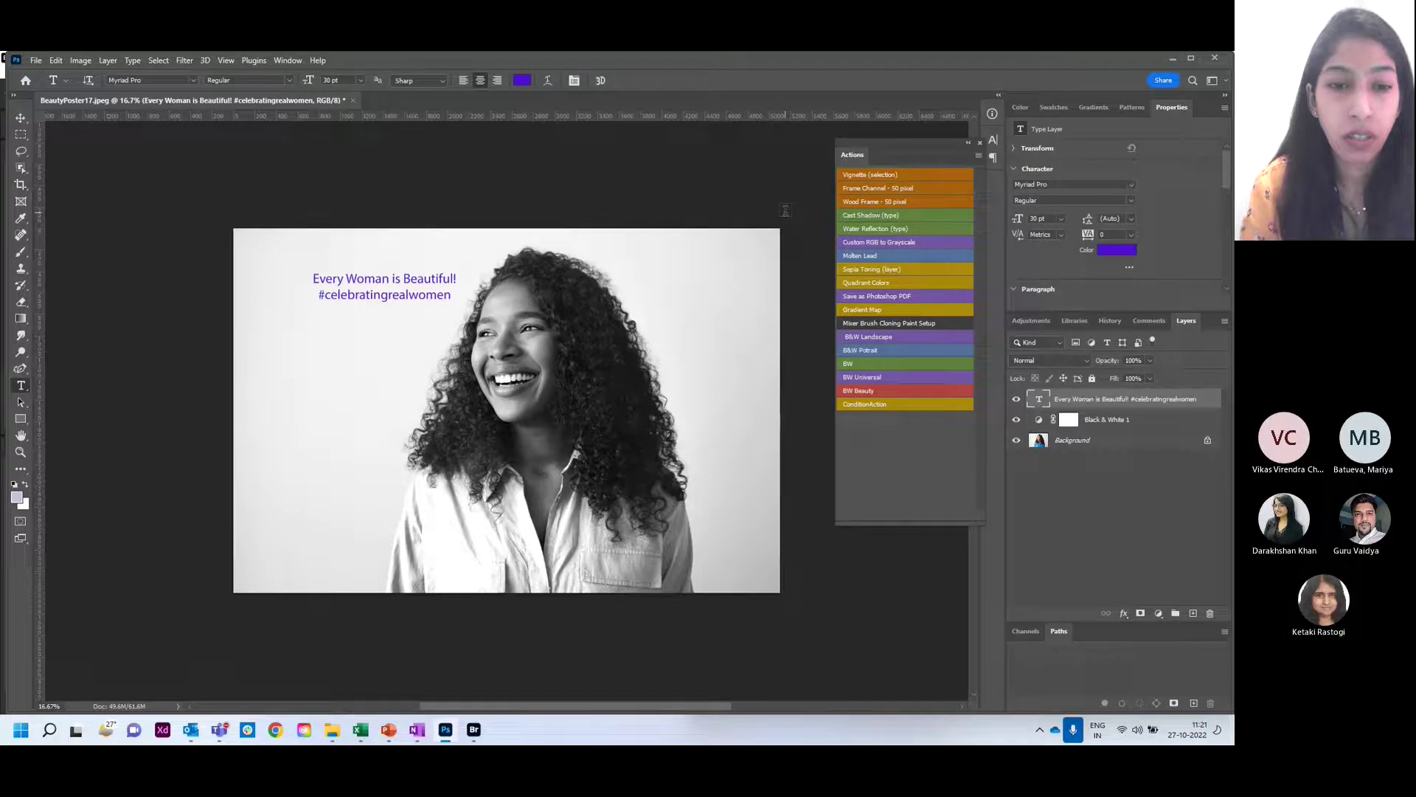
- Switch to File Explorer, open the JPEG folder inside Renamed Files > Beauty and move its window fully into view
click(332, 730)
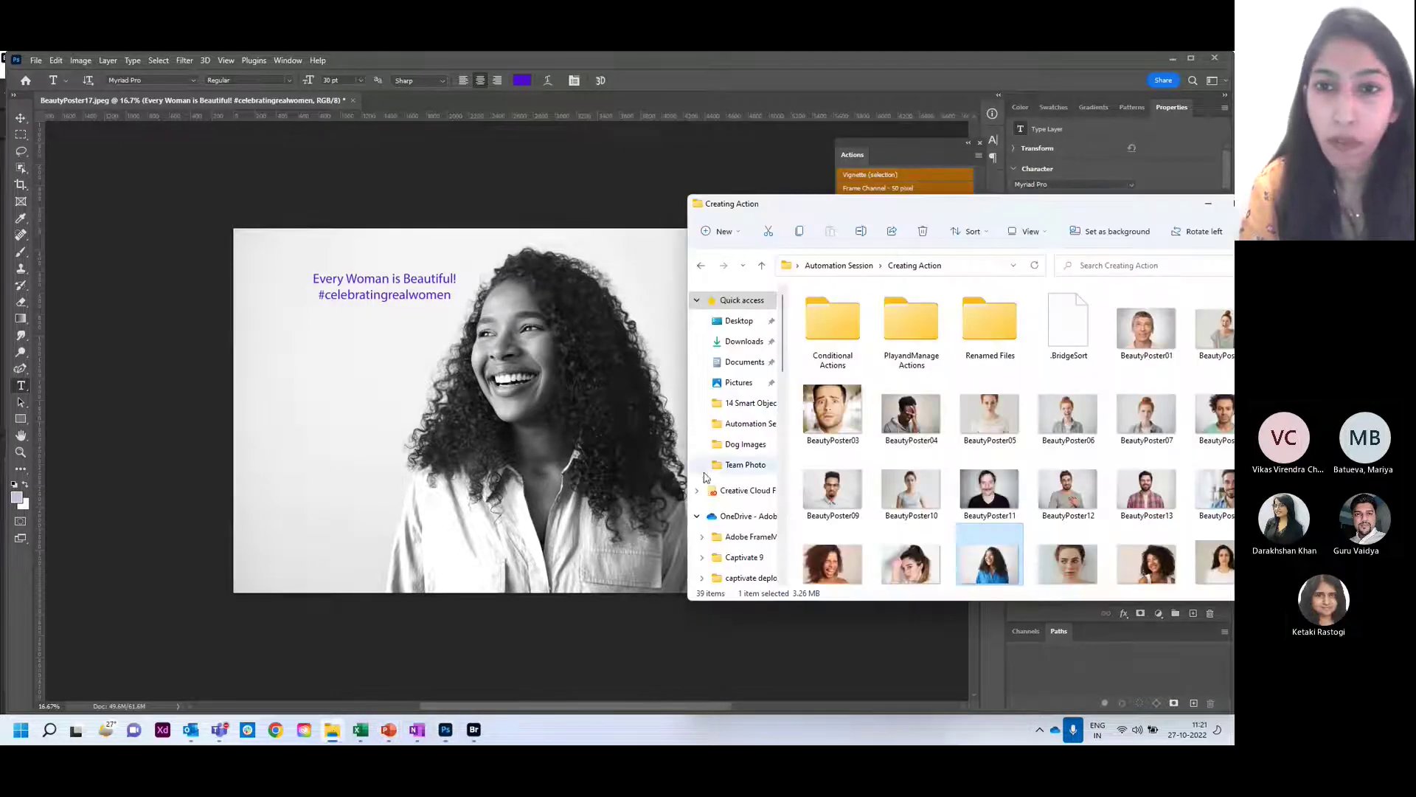
double_click(975, 334)
double_click(832, 336)
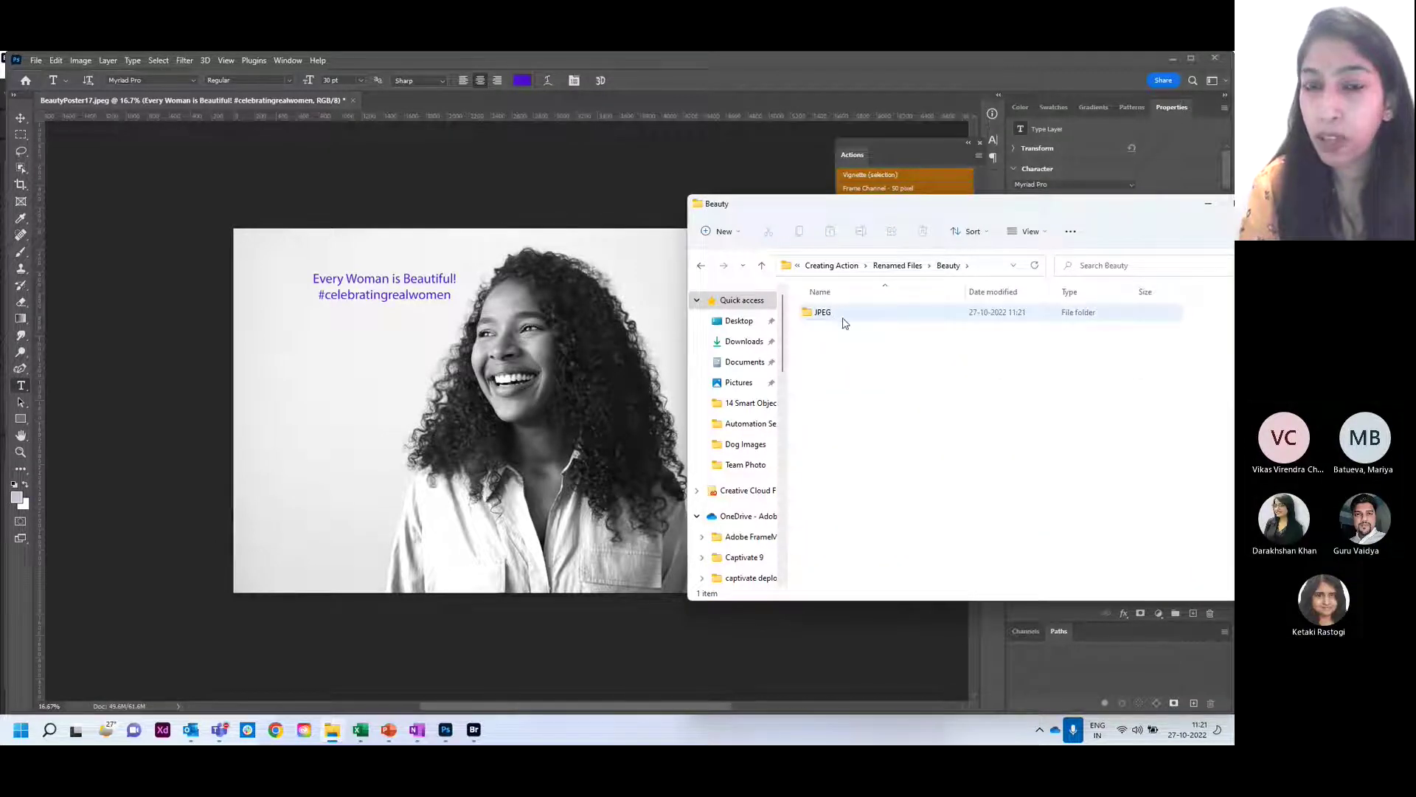
double_click(840, 319)
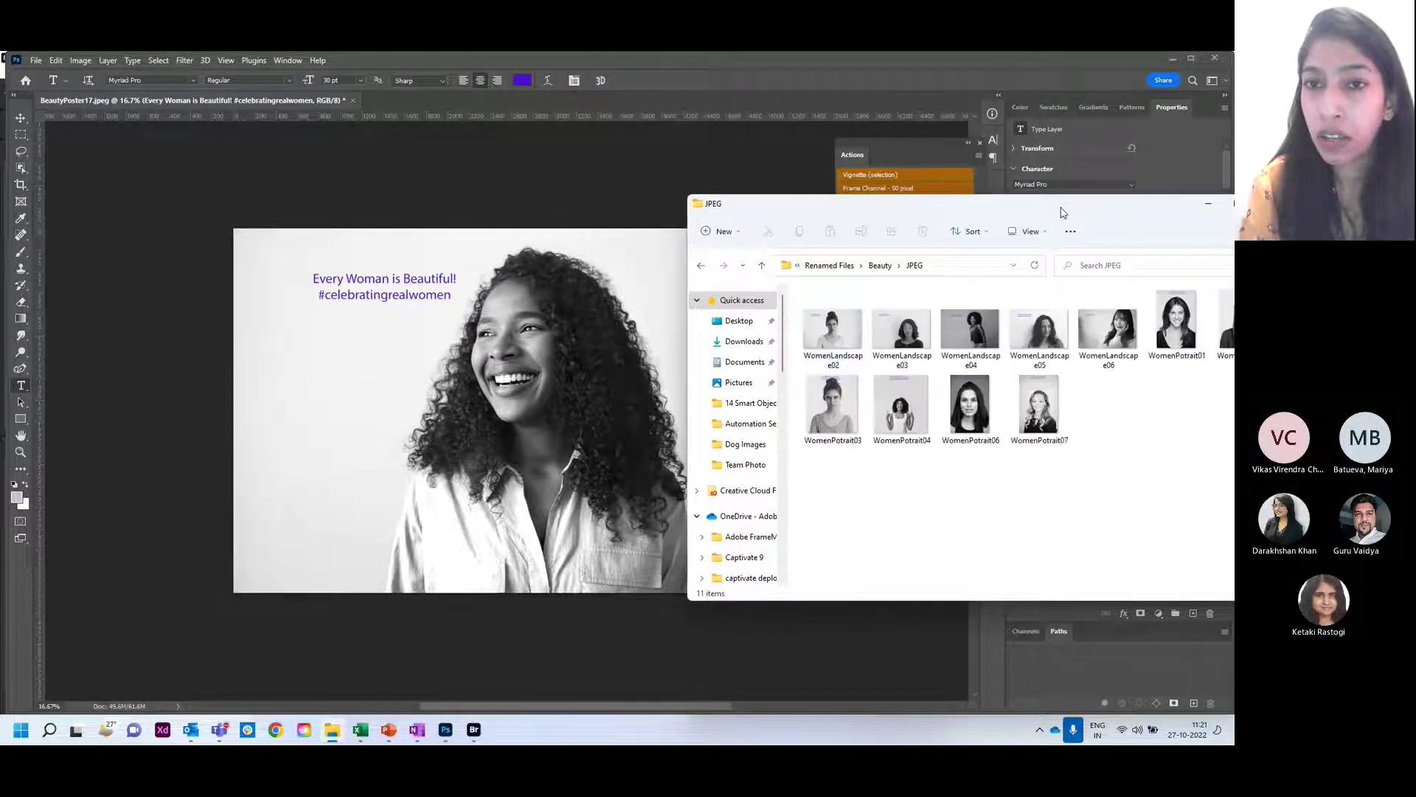
drag(1079, 208, 612, 185)
- Open WomenLandscape02 and page through the processed images to WomenPotrait07, examining the black-and-white conversion and caption placement
double_click(409, 300)
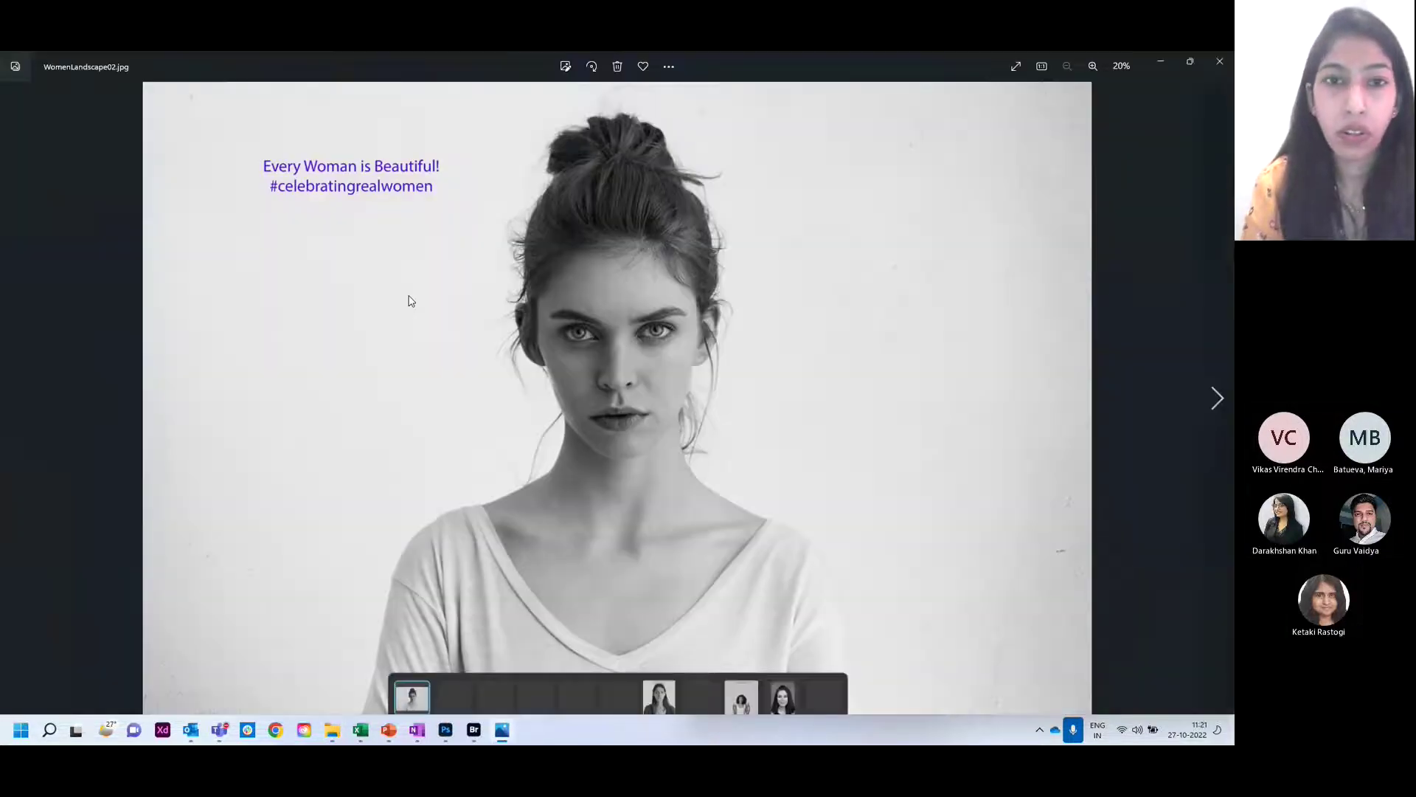
key(Right)
key(Right)
key(Right)
key(Right)
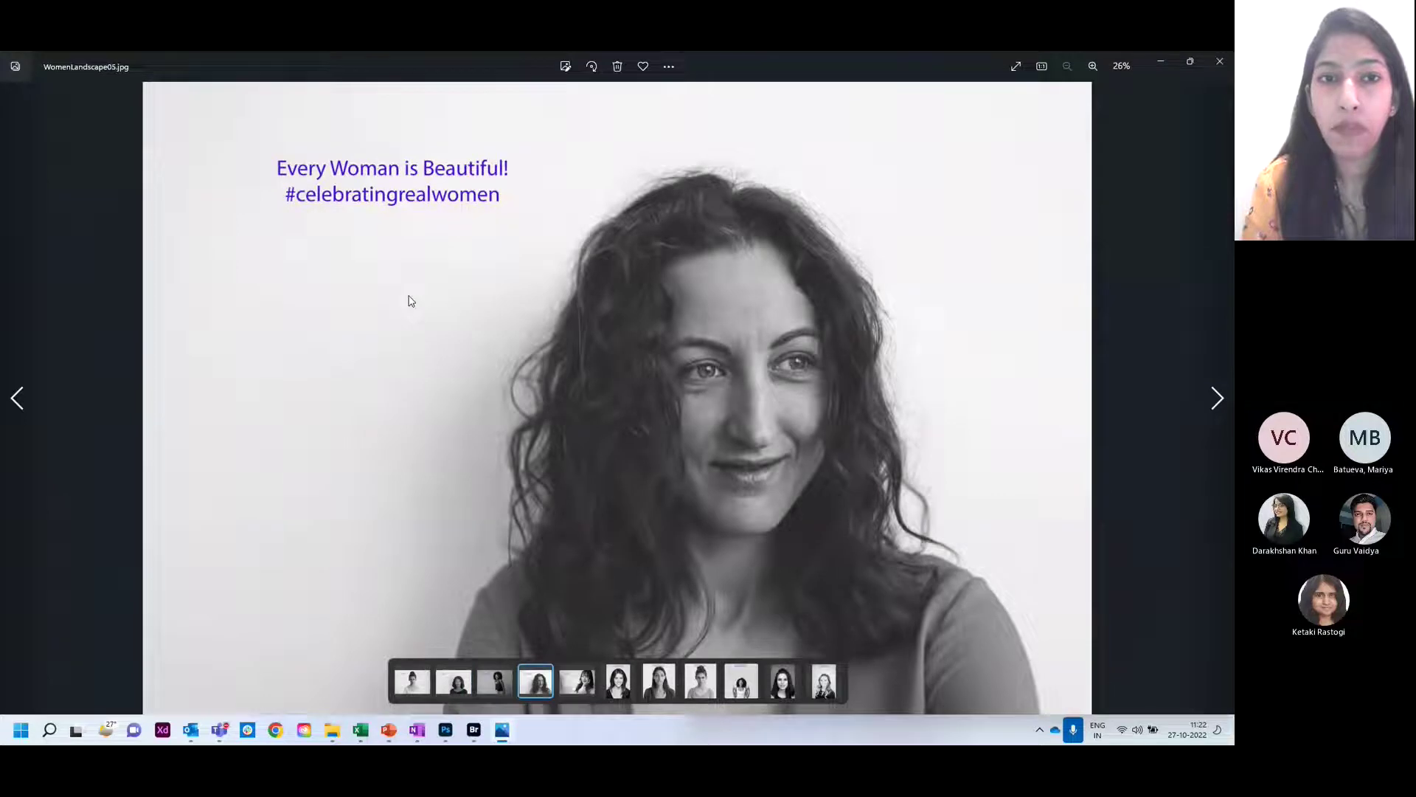
key(Right)
key(Right)
key(Right)
key(Right)
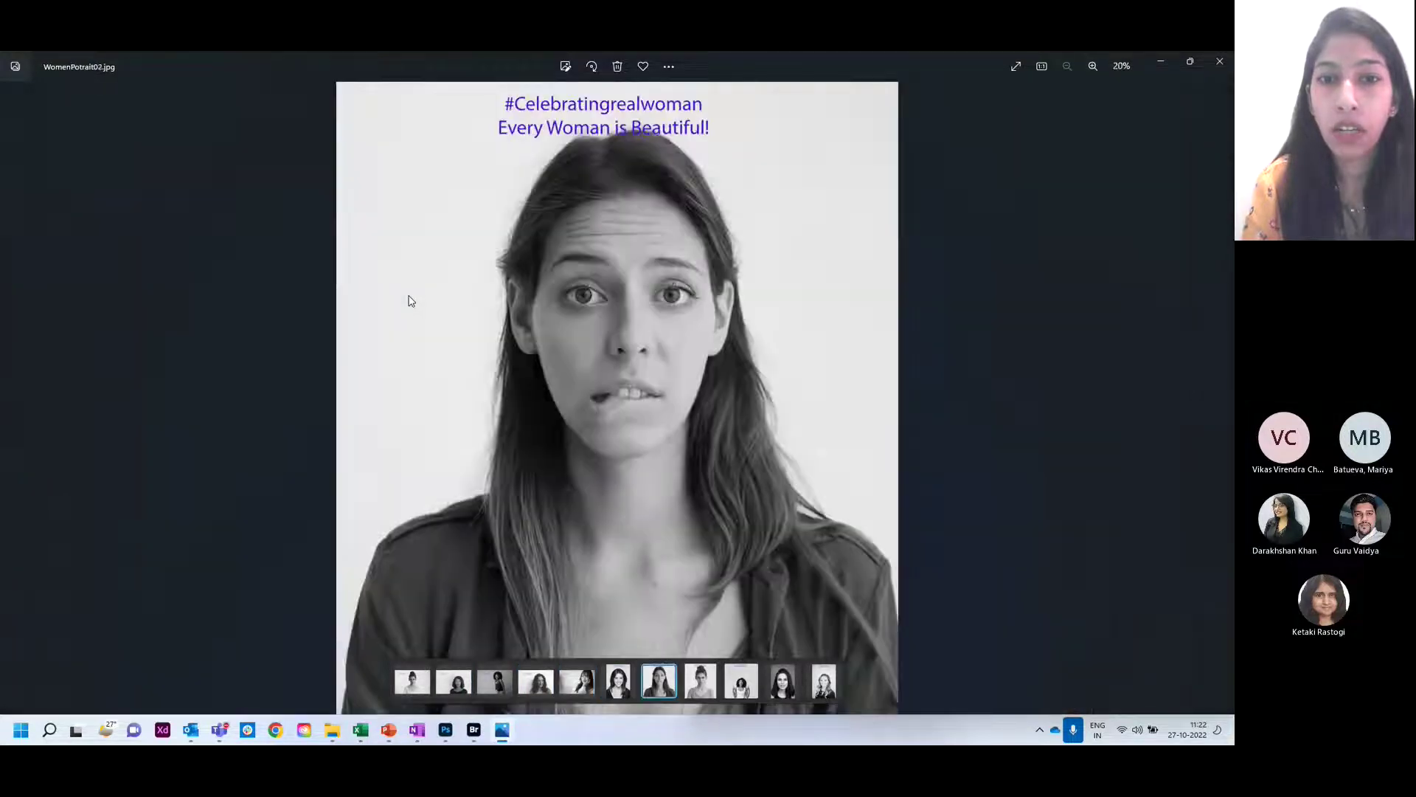
key(Right)
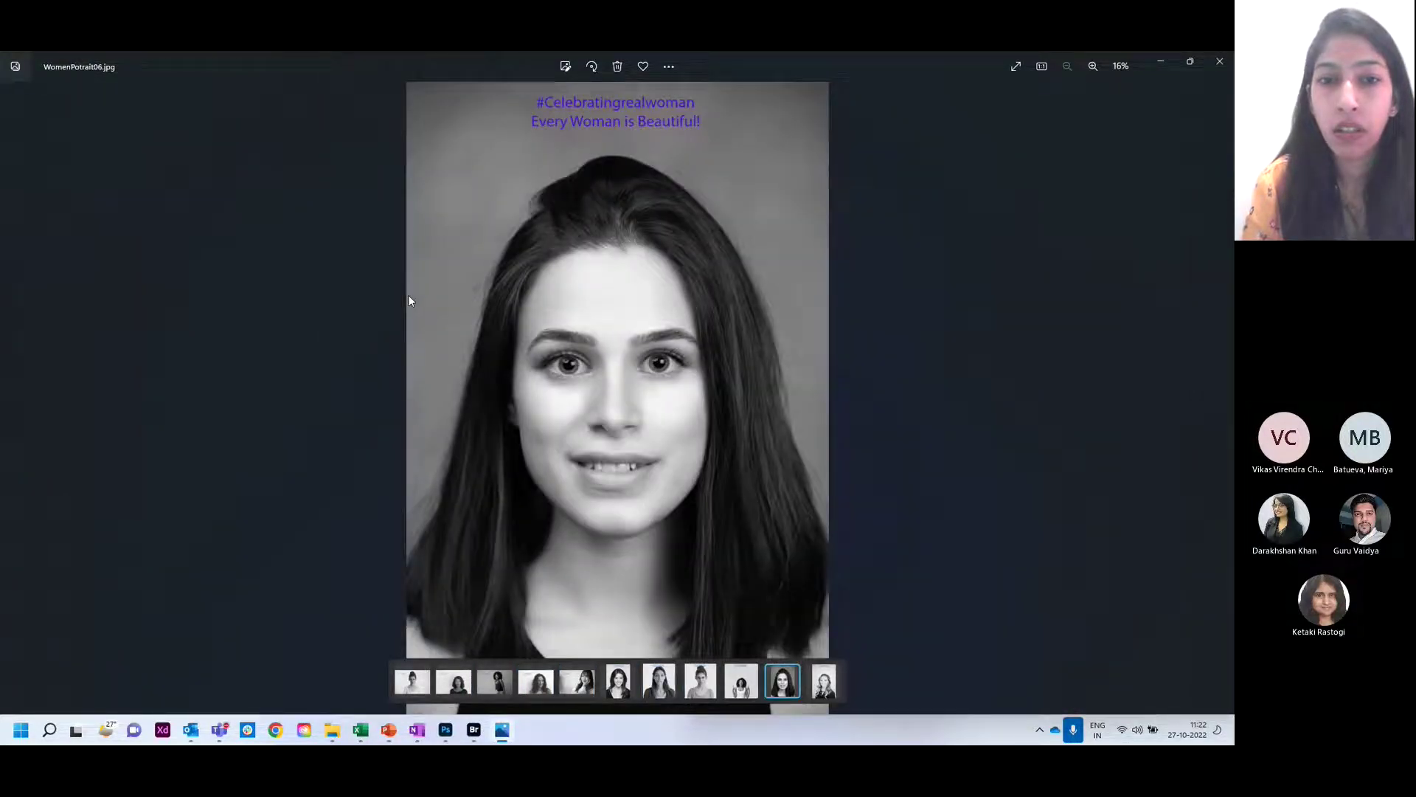
key(Right)
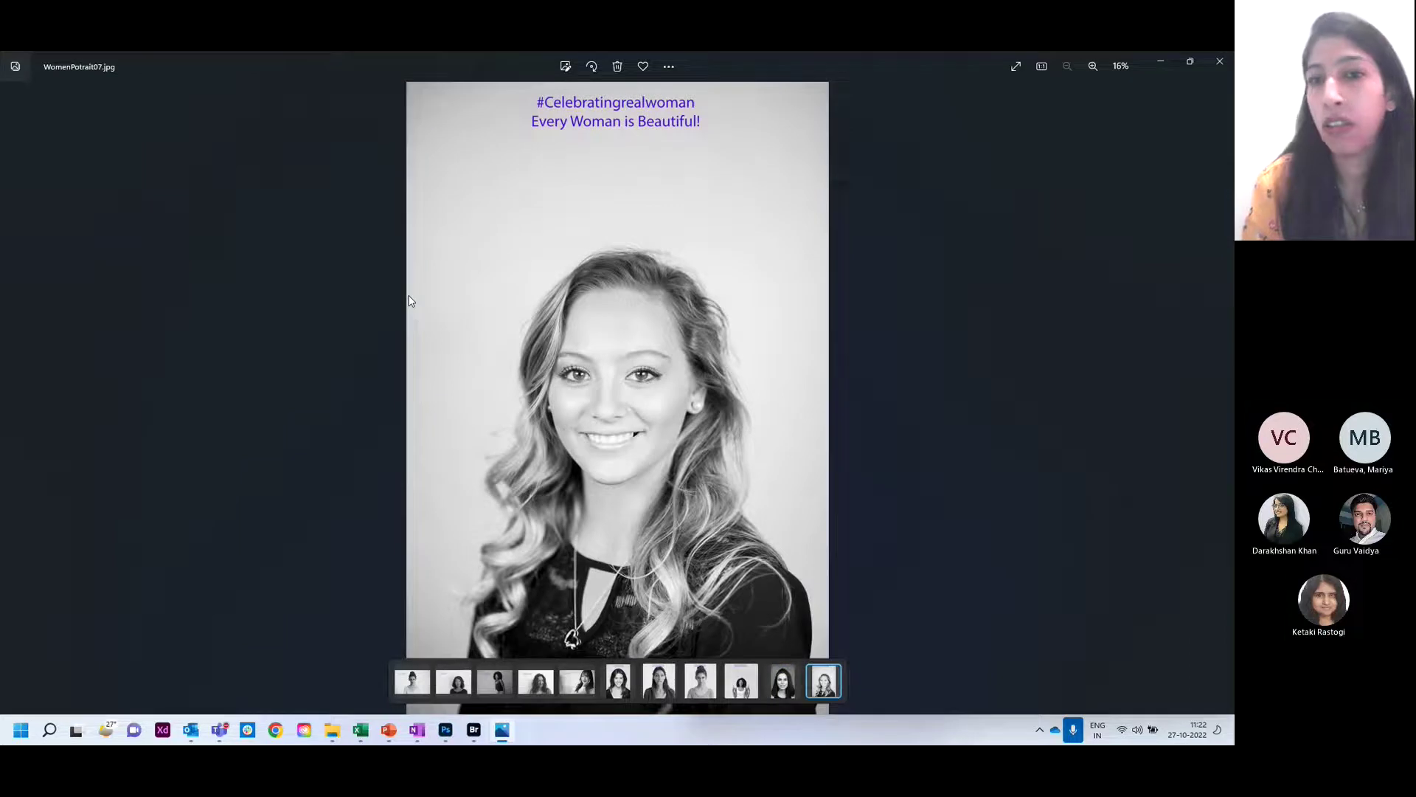
- Close the WomenPotrait07.jpg preview, minimize the JPEG folder window, and close BeautyPoster17.jpeg in Photoshop without saving changes
click(1223, 64)
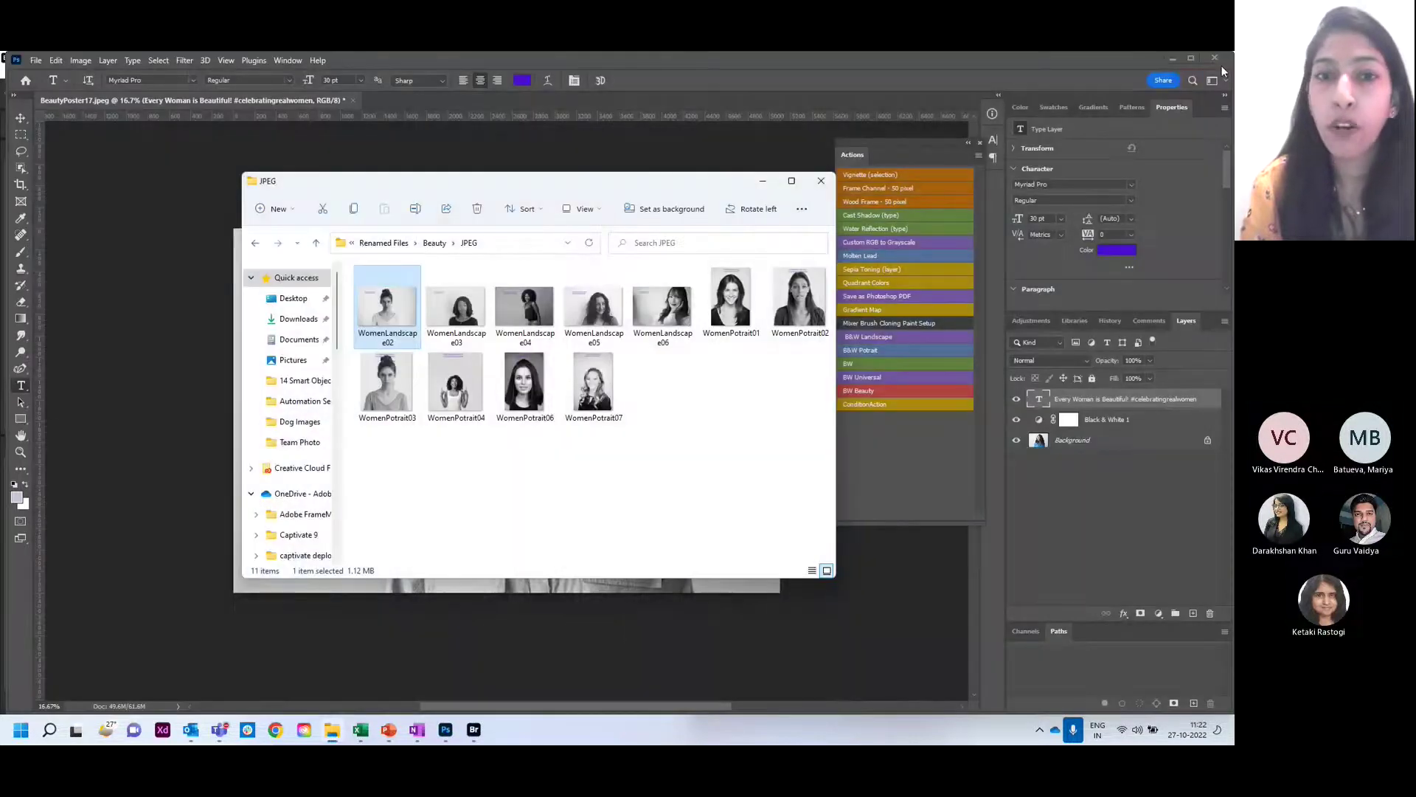
click(762, 182)
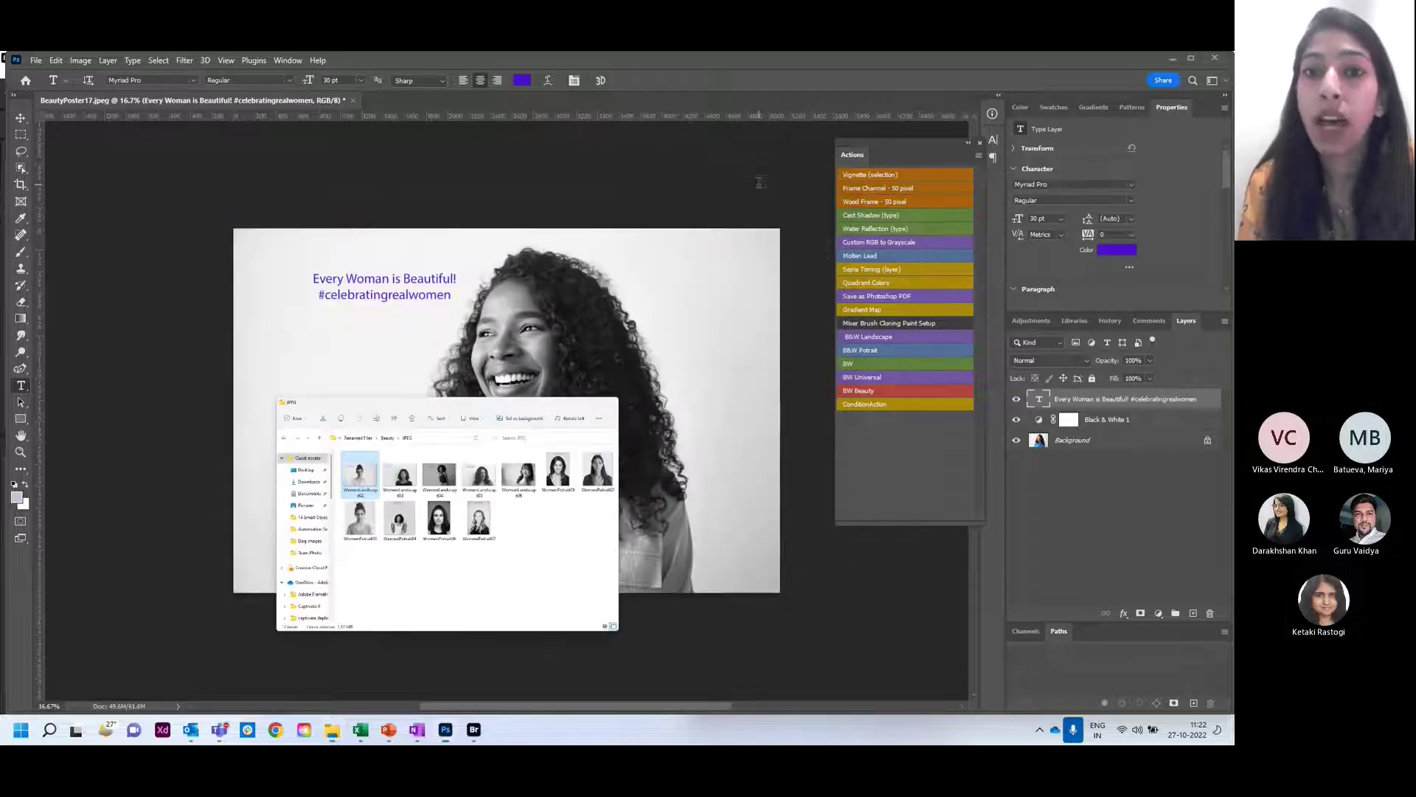
click(32, 63)
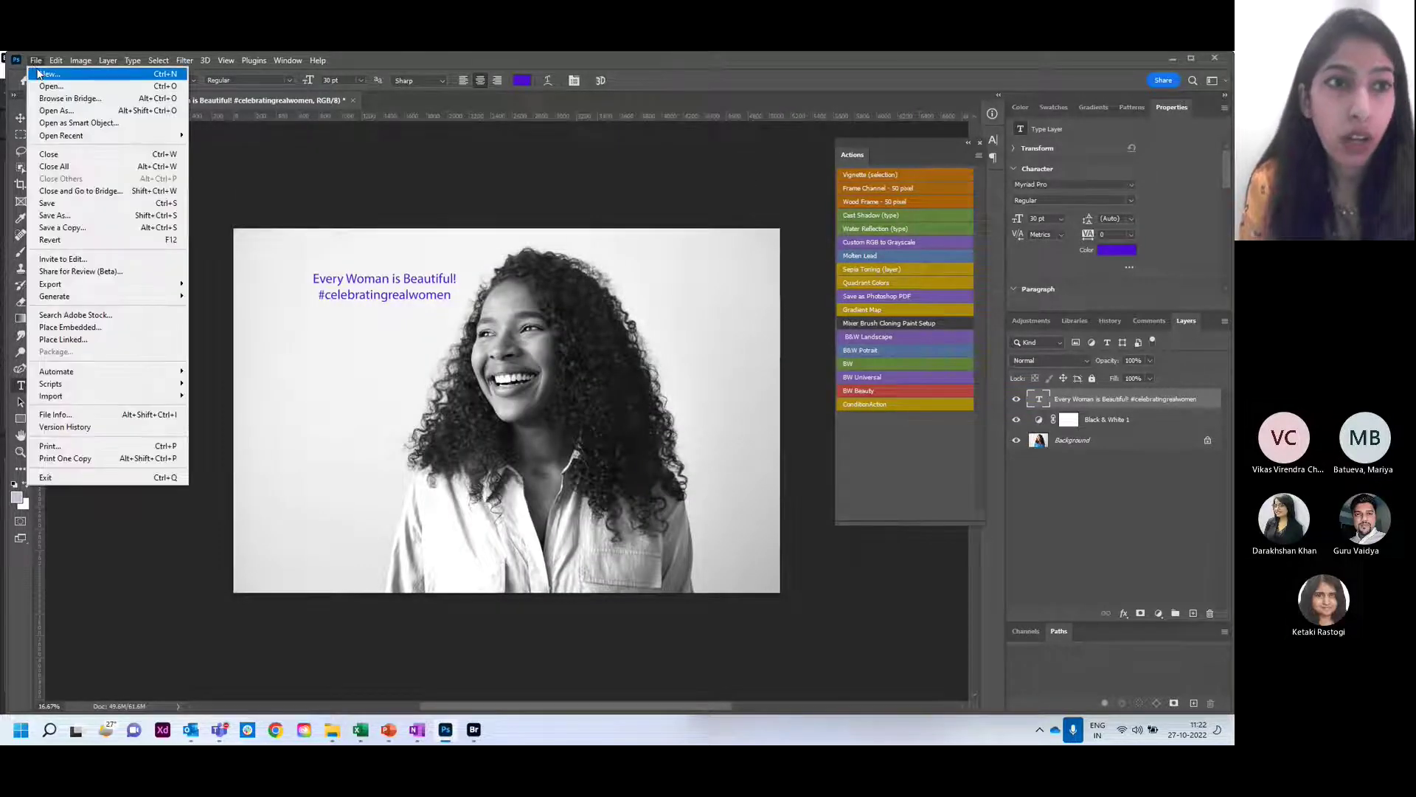
click(83, 166)
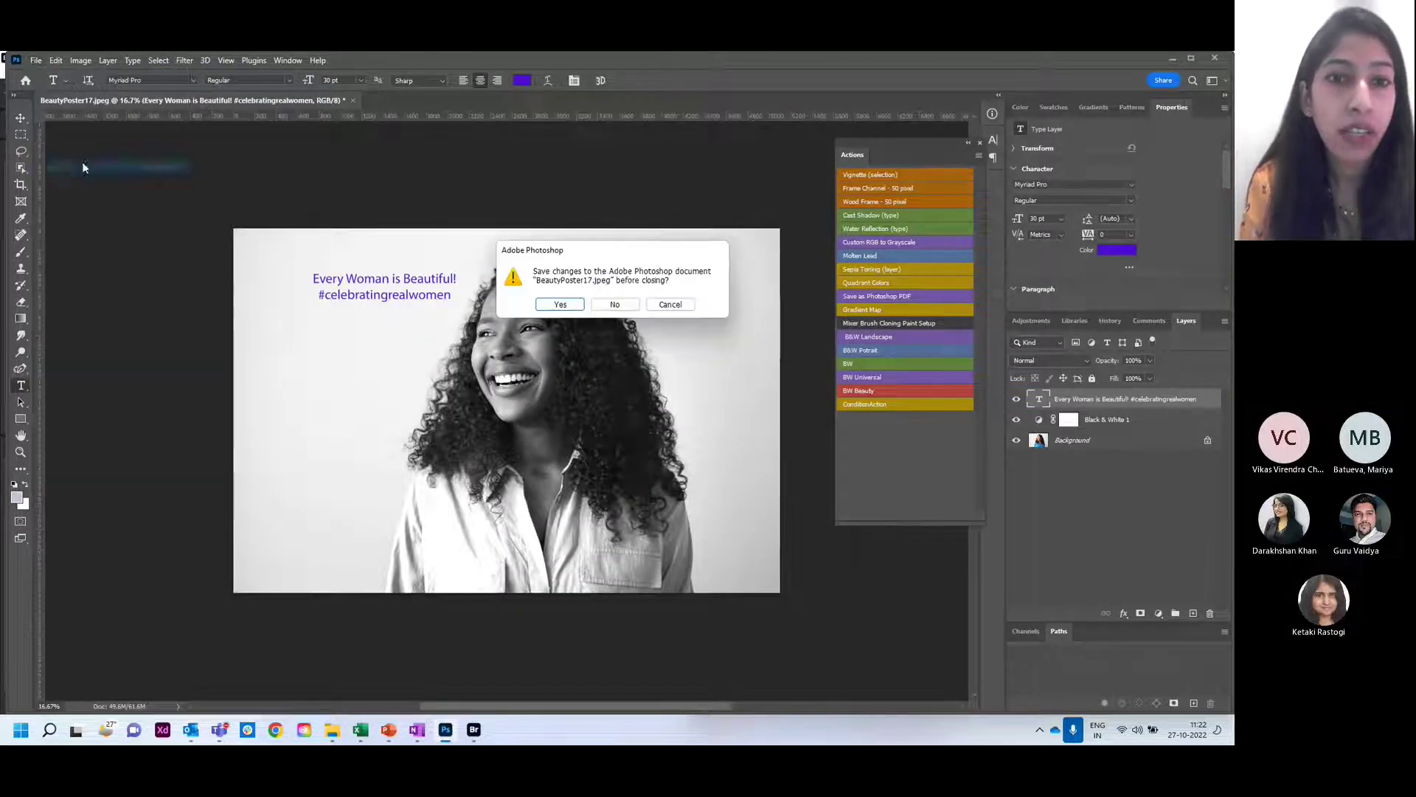
click(616, 305)
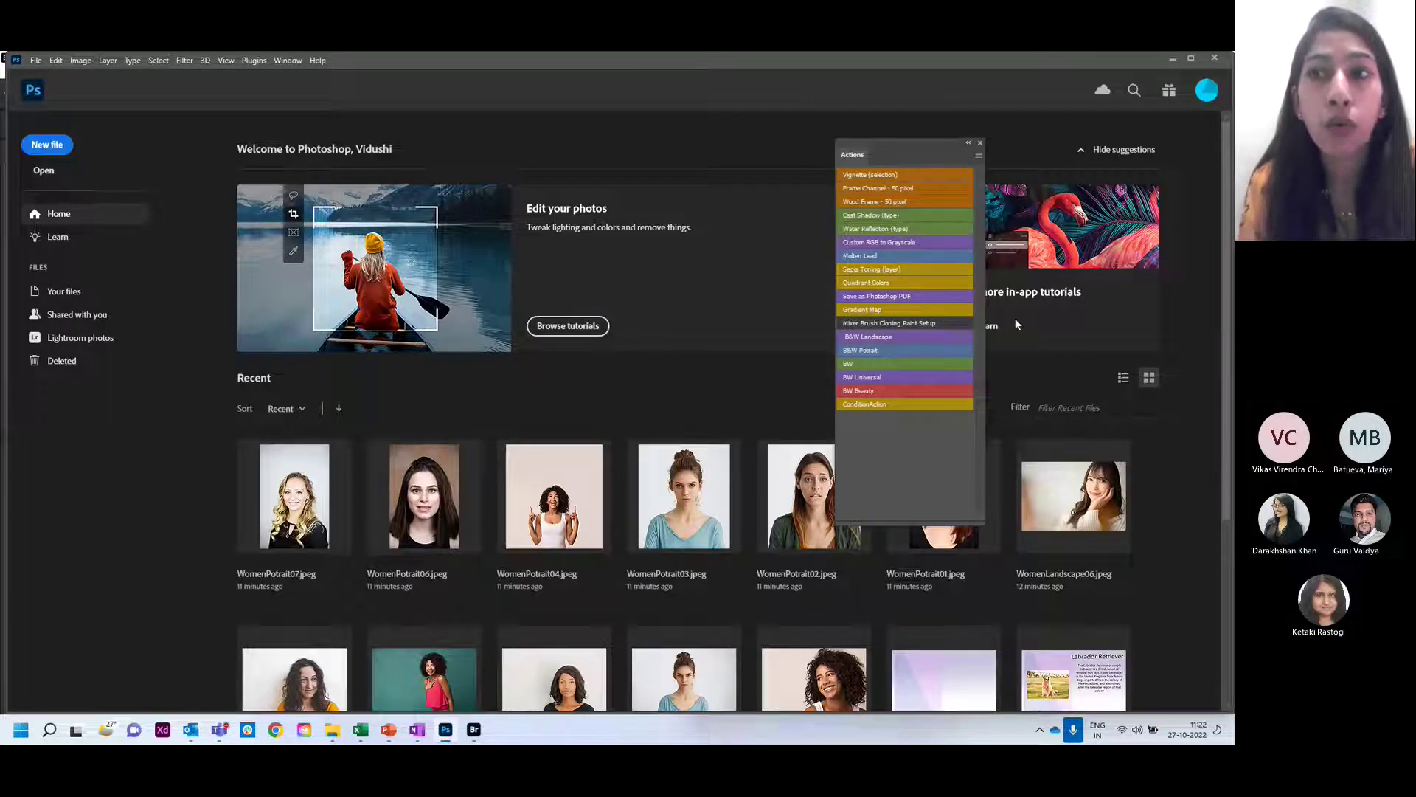
- Close the Actions panel and open the recent Data Set for Variable Set document
click(980, 143)
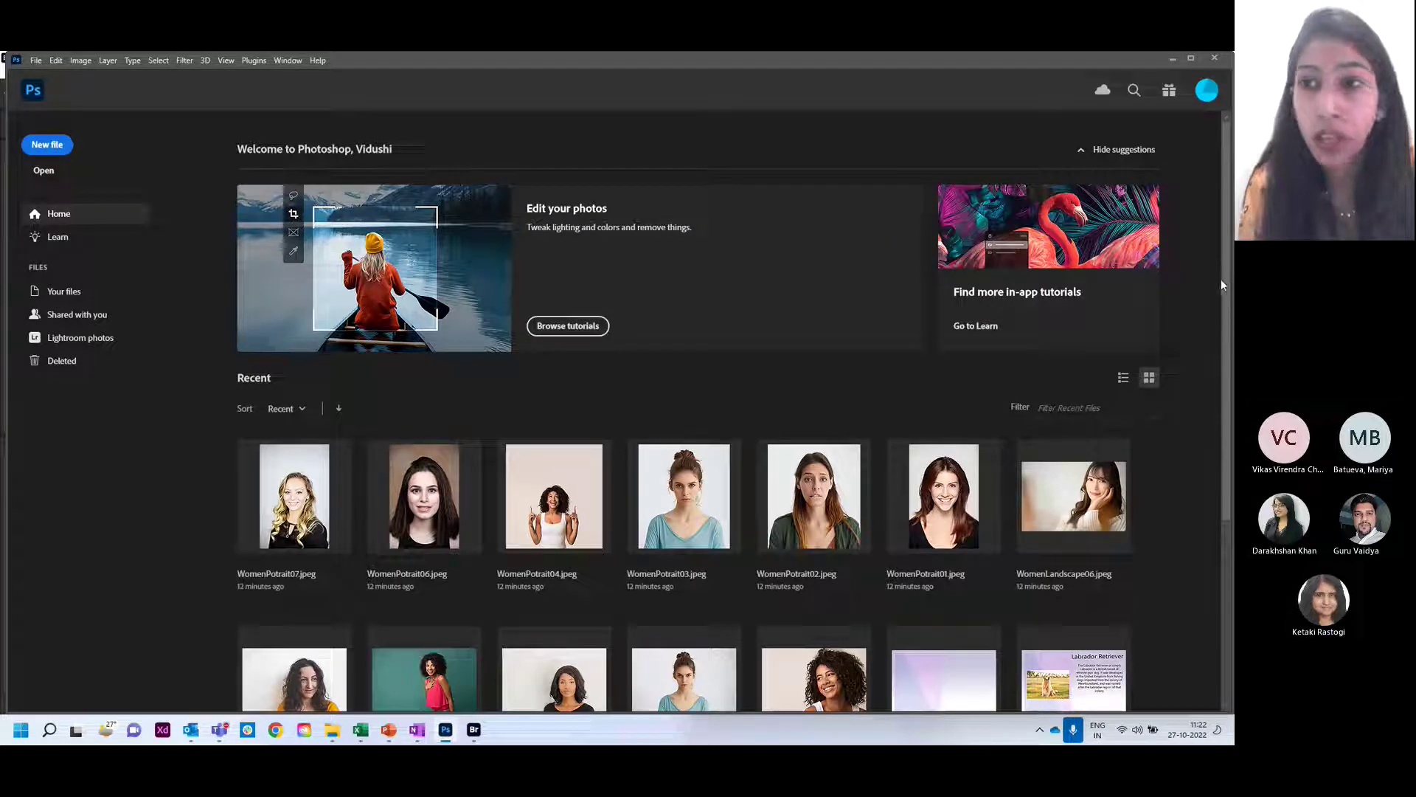
click(959, 666)
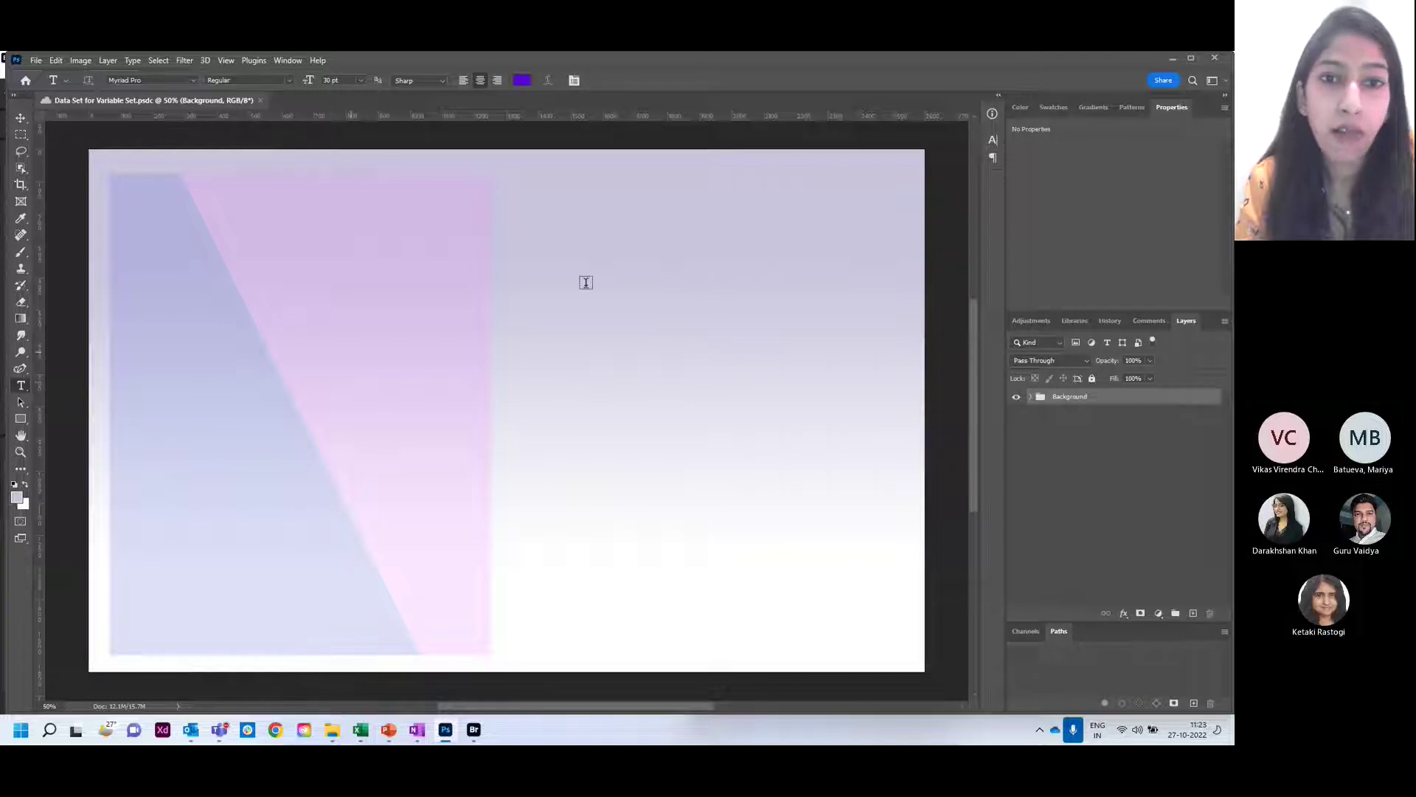
- Add a text box along the upper part of the blank area beside the pink-blue rectangle, reading "Animal Breed"
drag(528, 184, 903, 246)
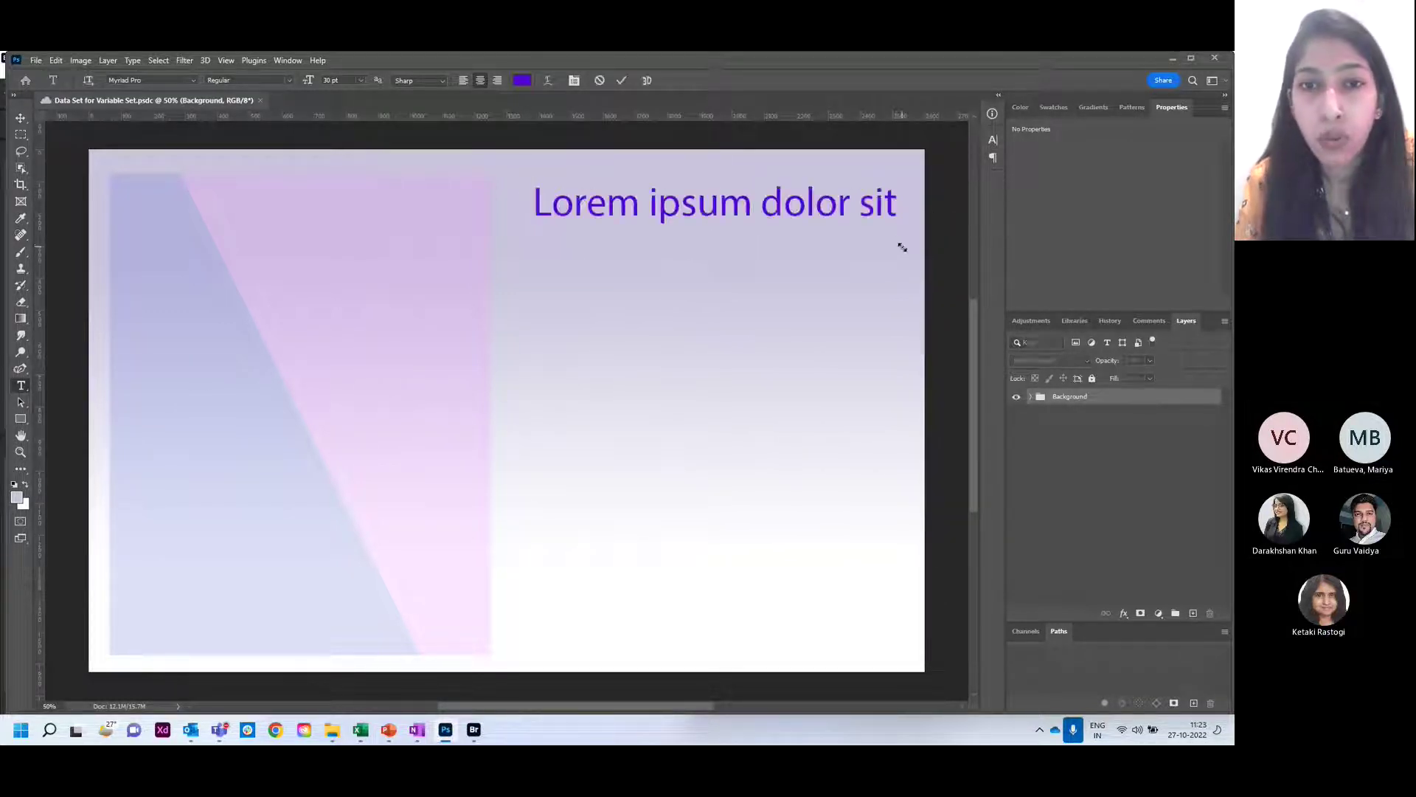
key(BackSpace)
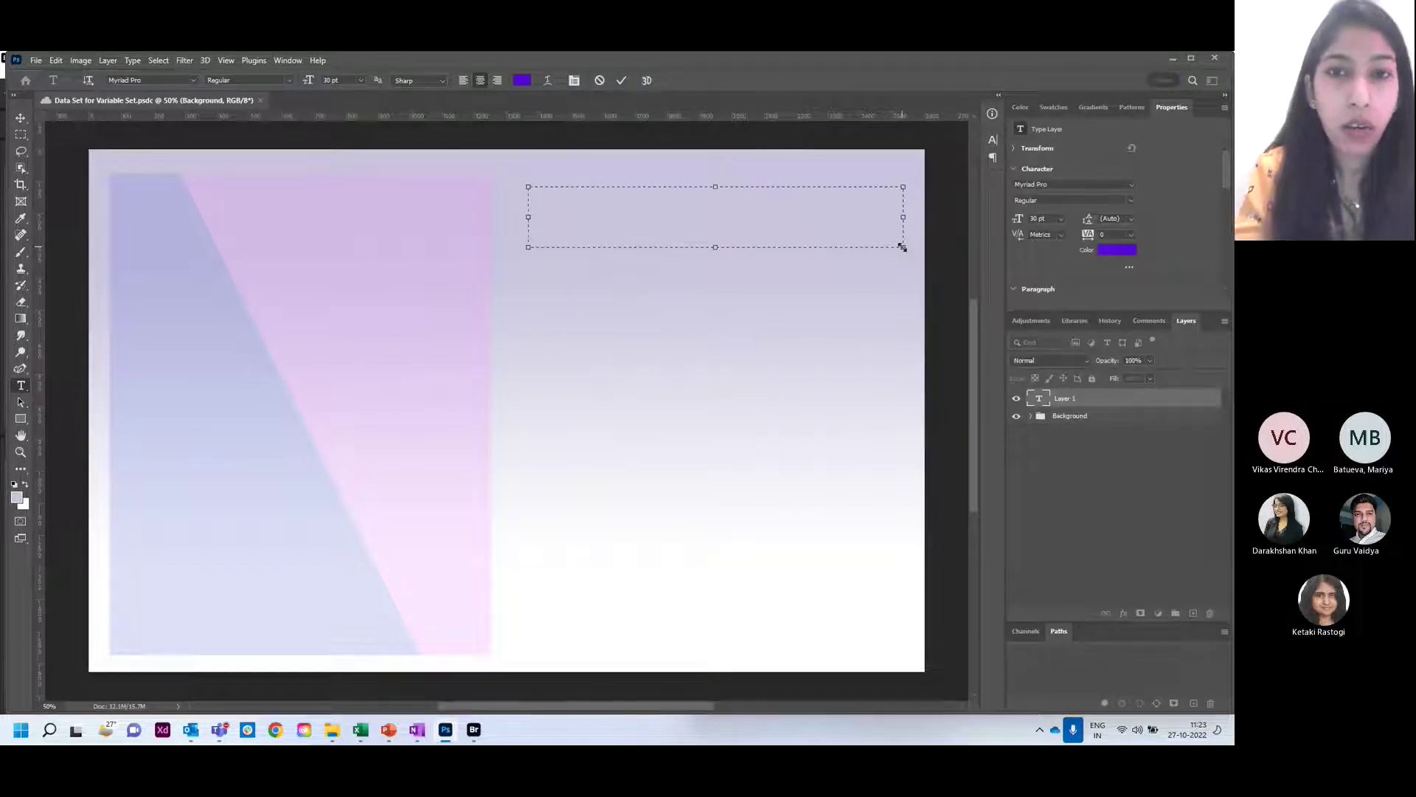
text(Animal)
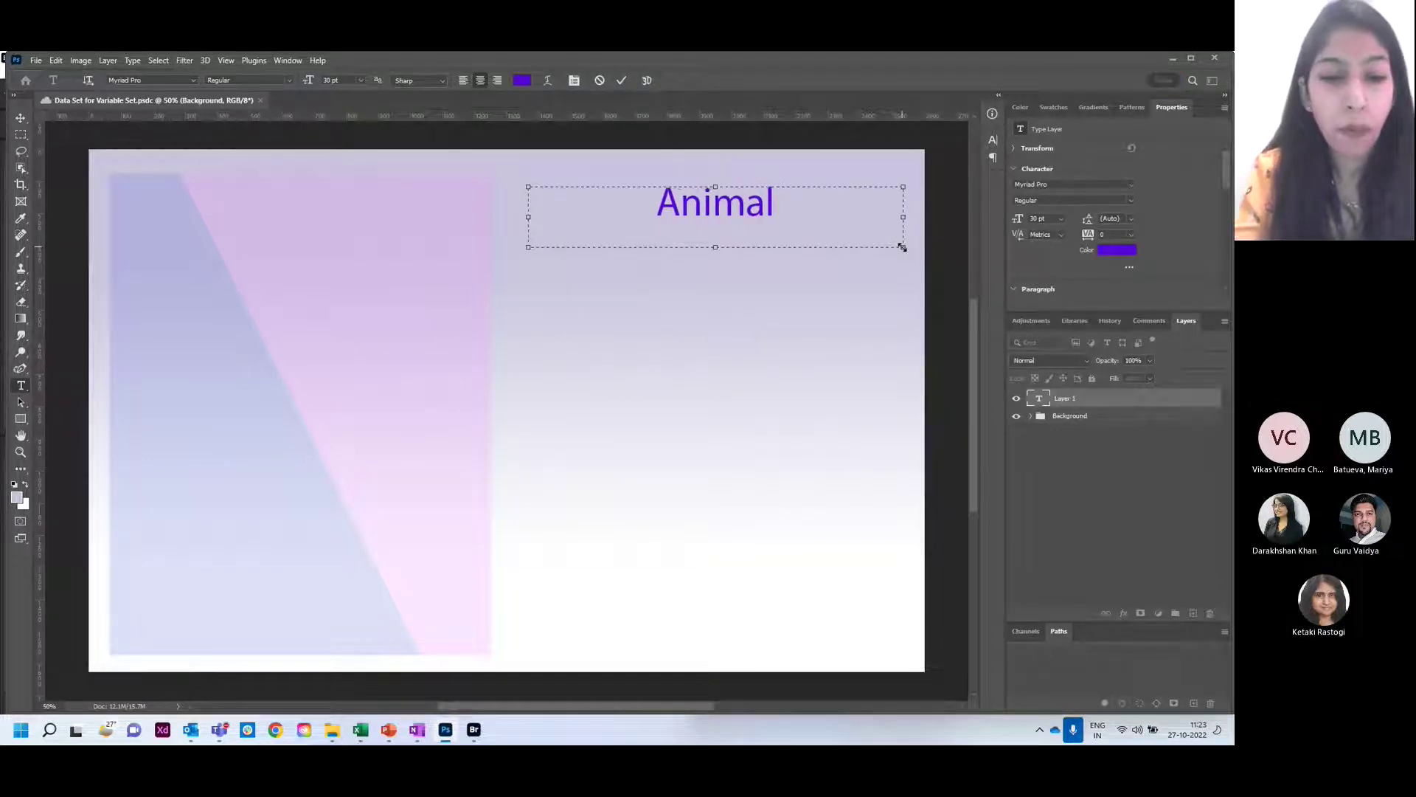
text( Breed)
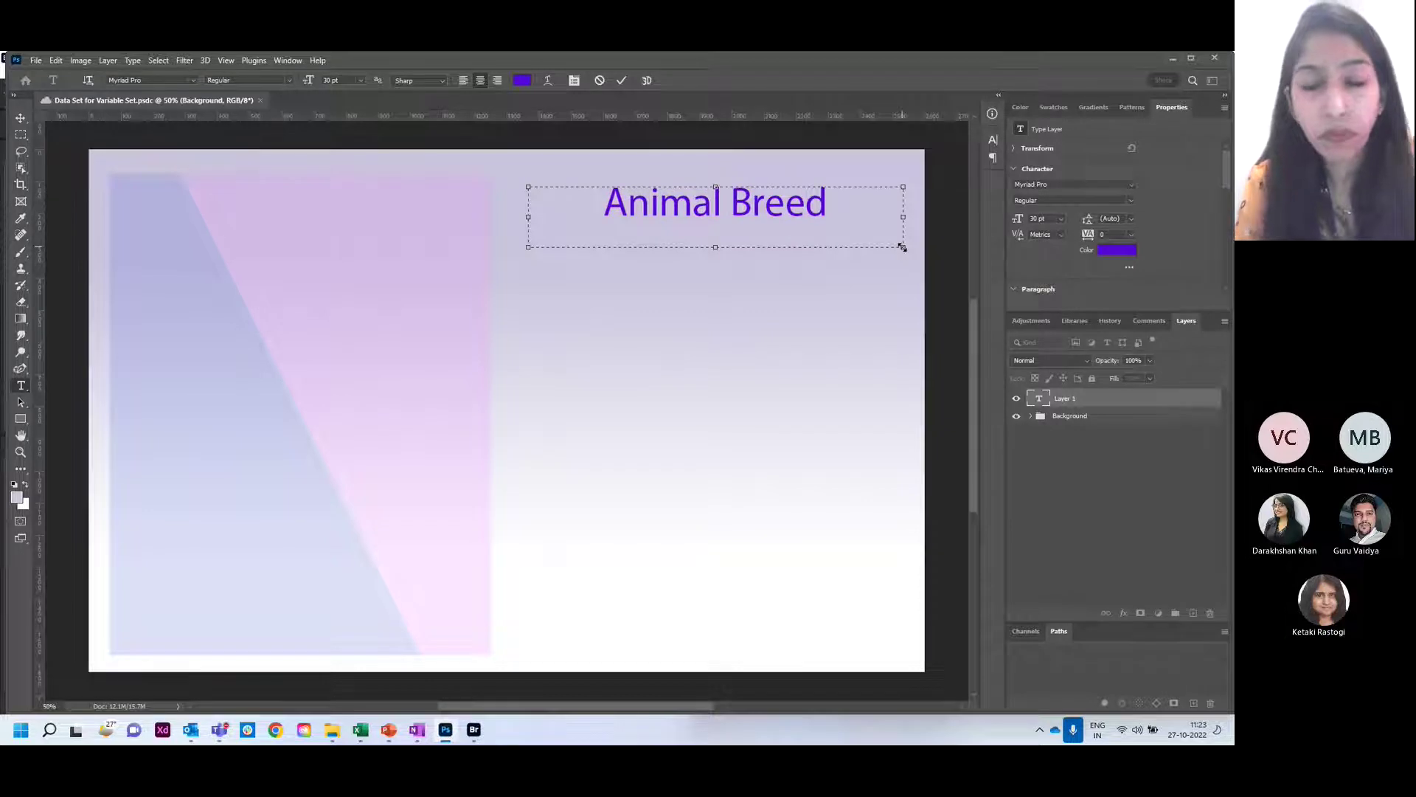
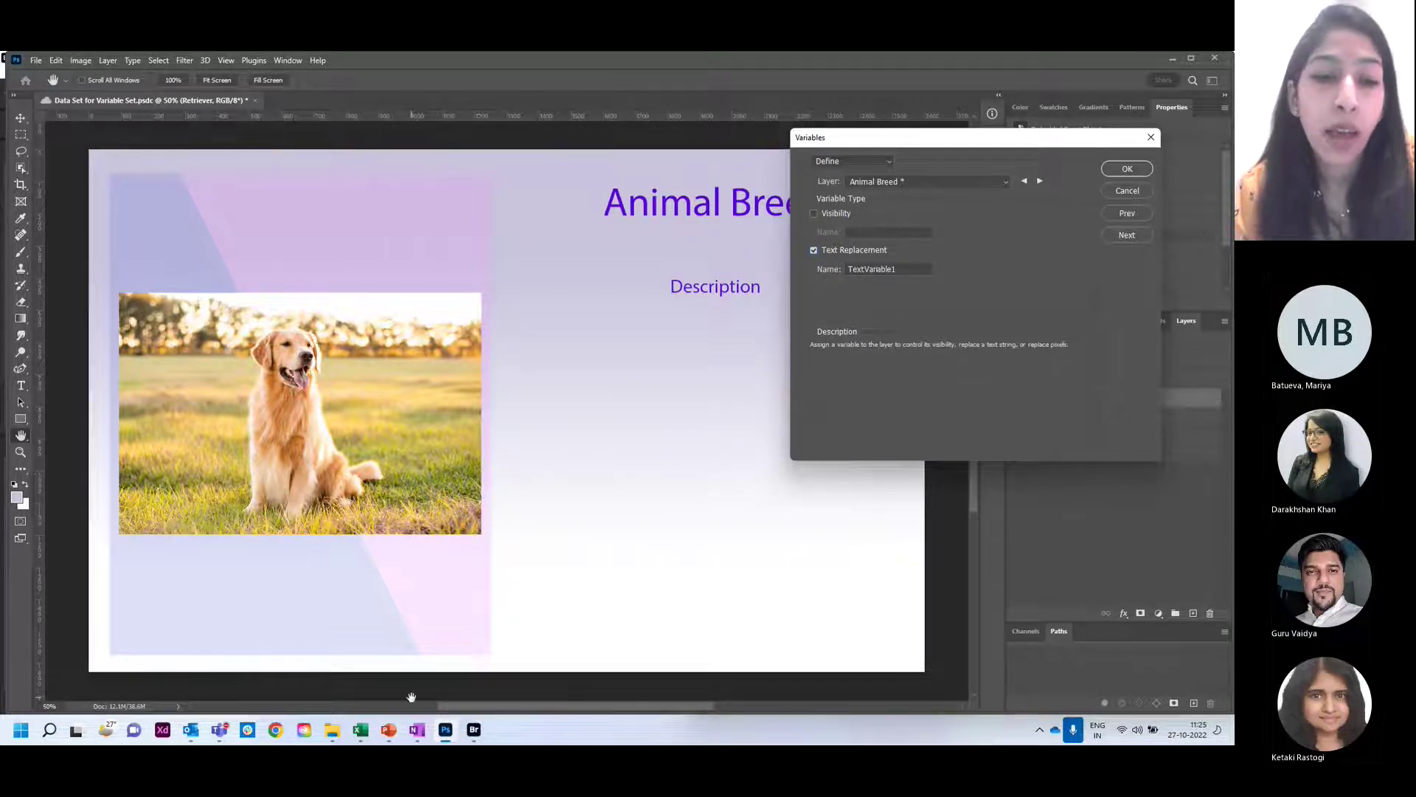
- Switch to the Dog Data Set workbook in Excel and copy the AnimalBreed header in cell A1
click(364, 734)
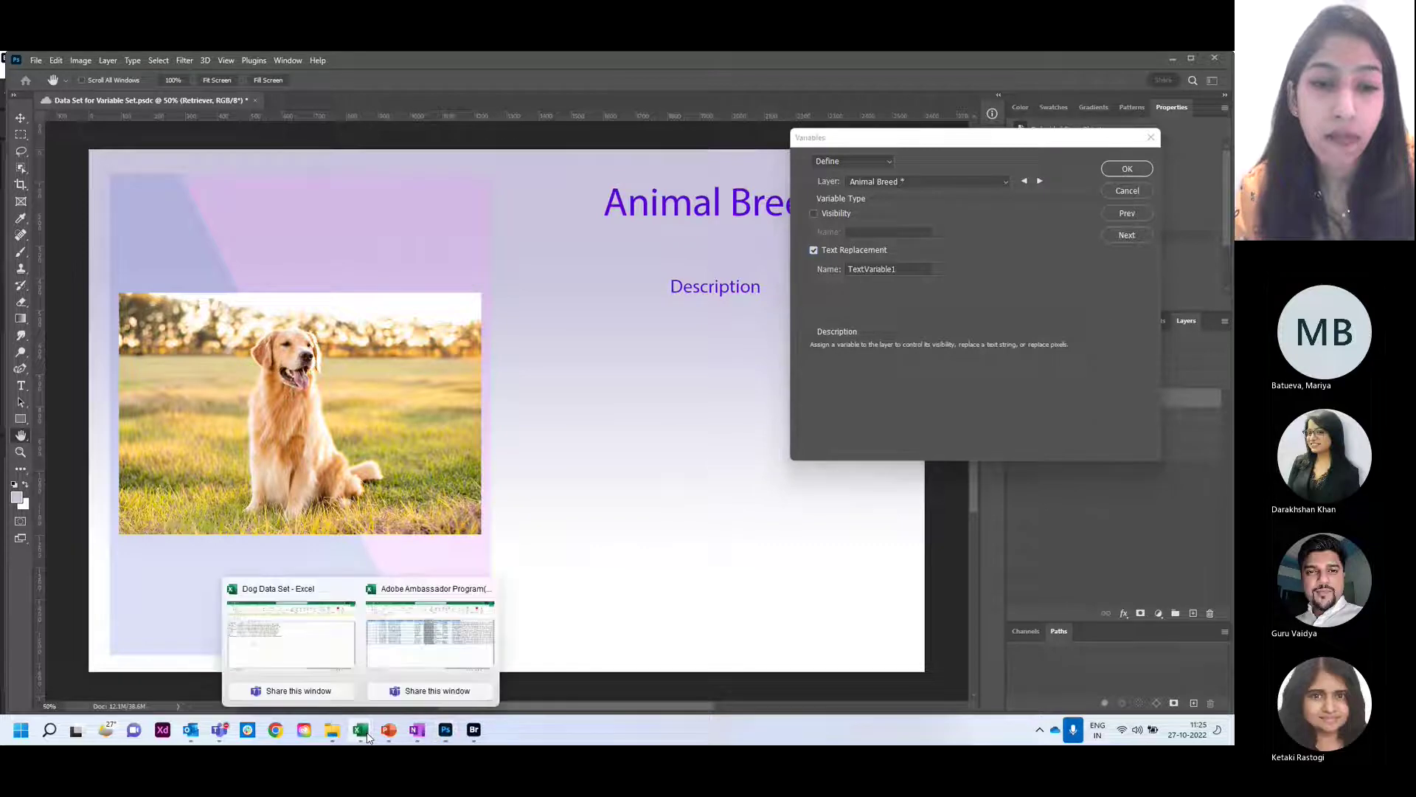
click(329, 662)
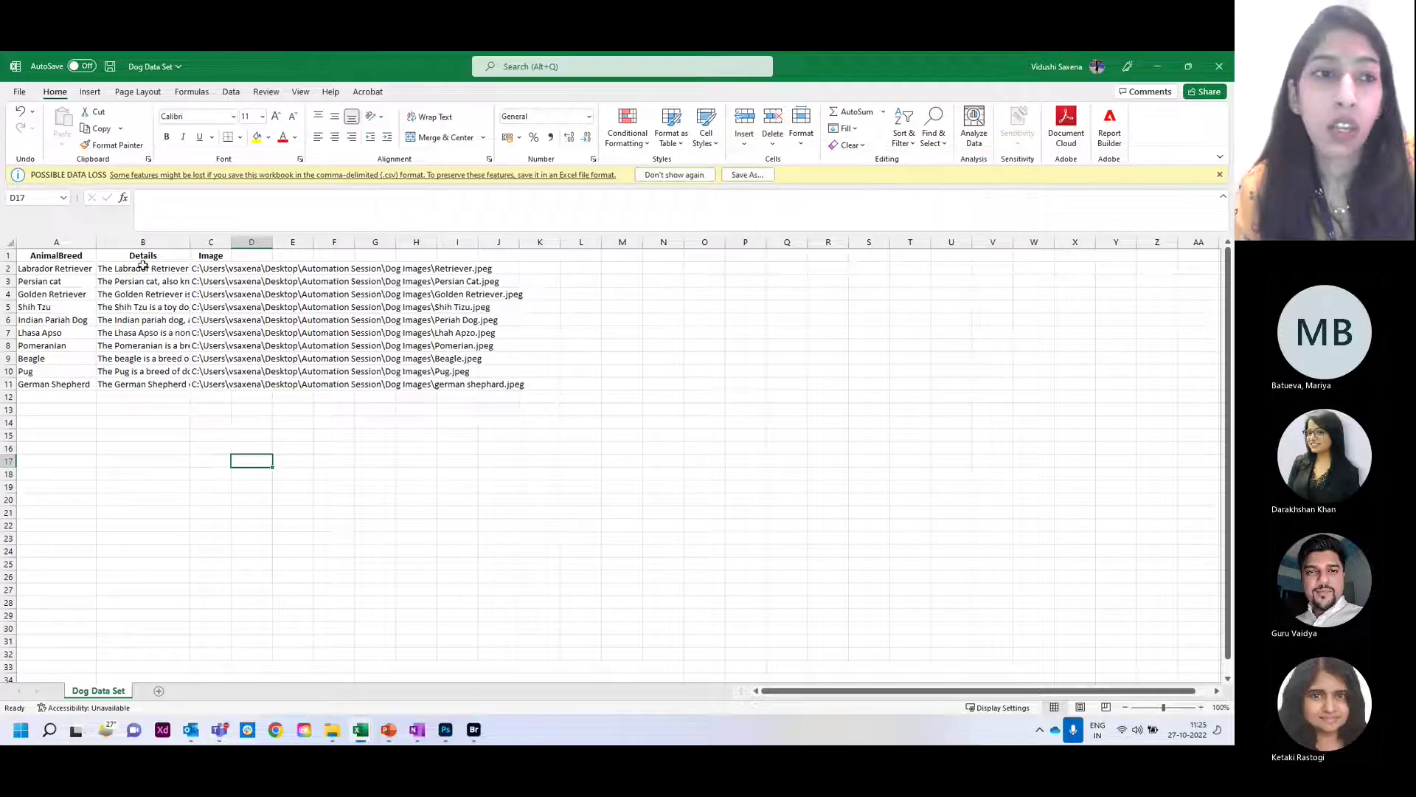
click(53, 256)
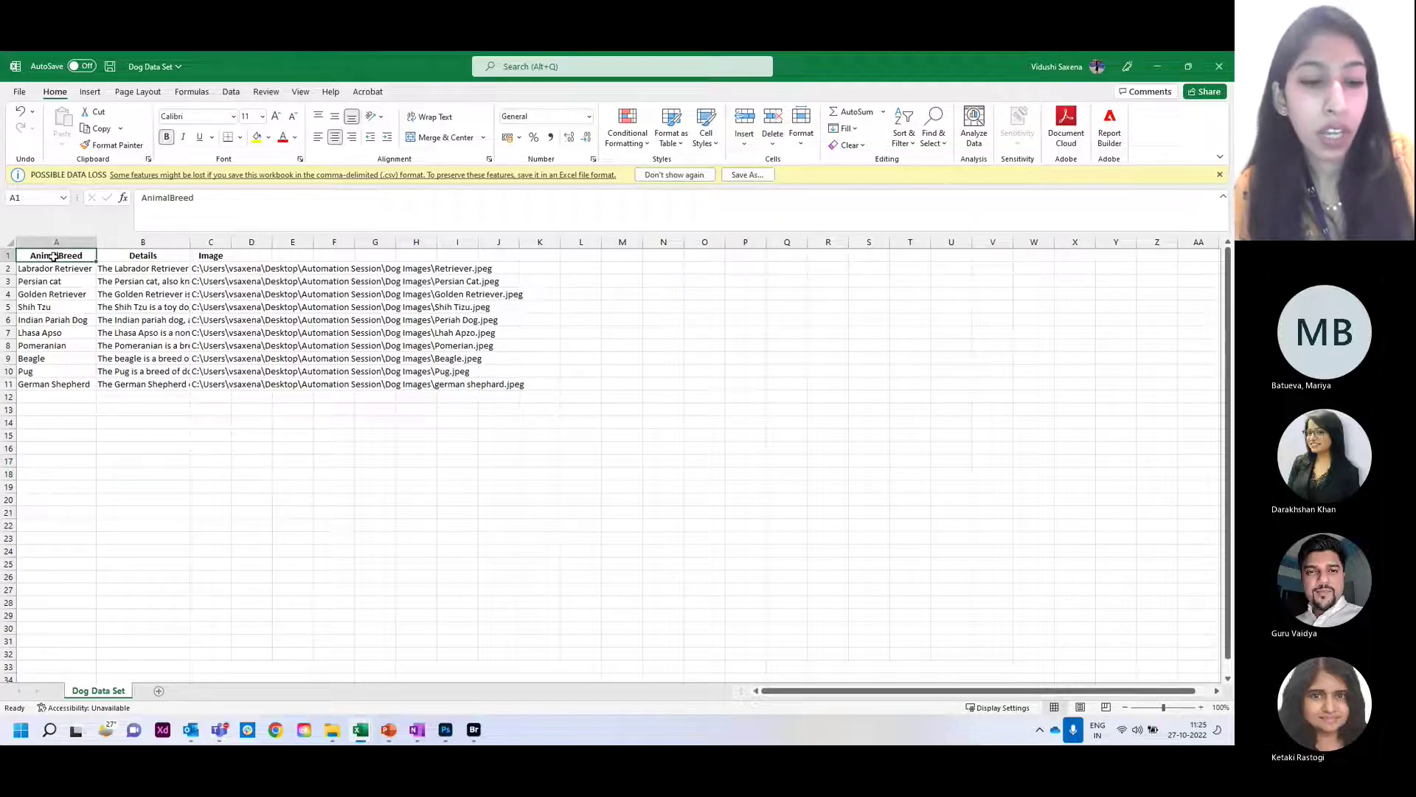
key(ctrl+c)
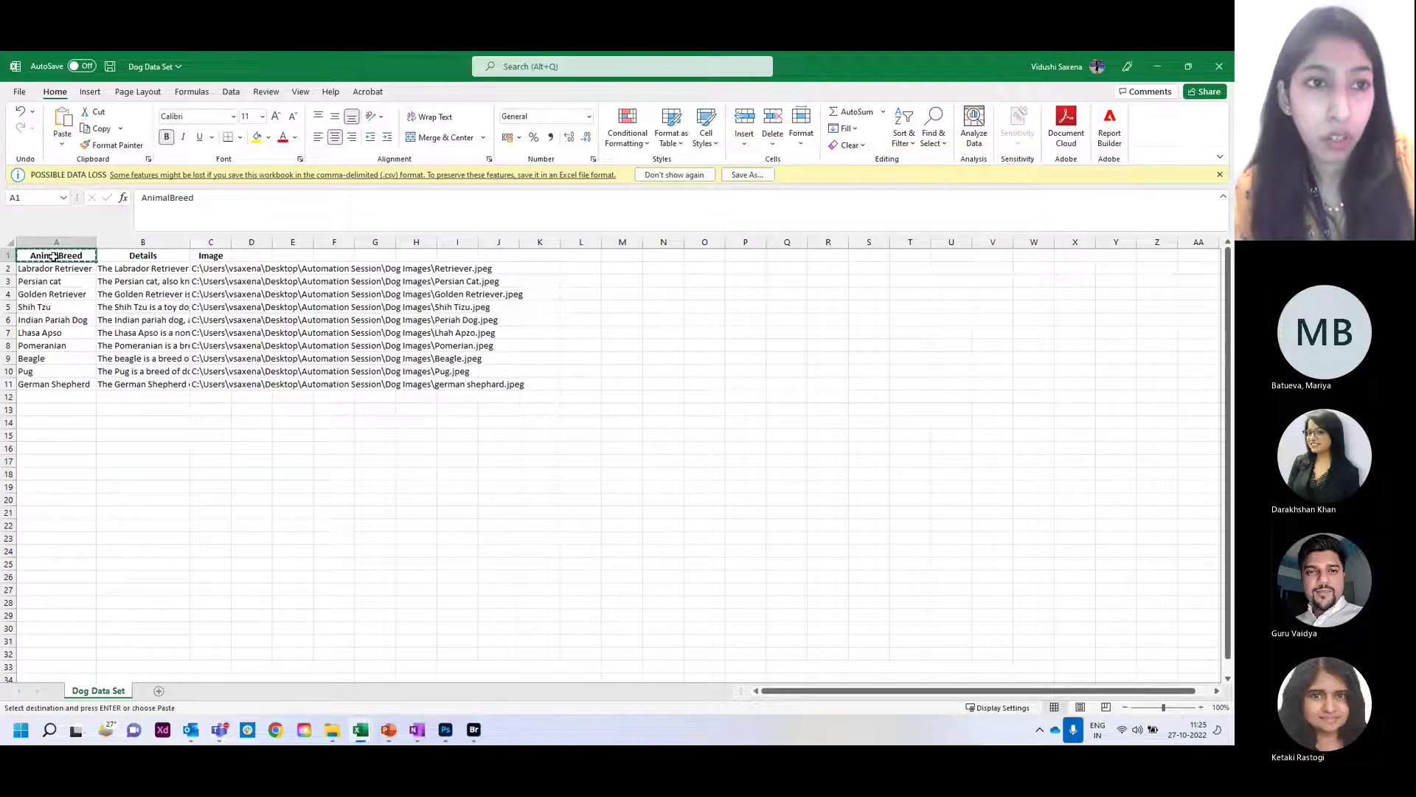
- Return to Photoshop and rename the Animal Breed layer's text replacement variable to AnimalBreed
click(445, 730)
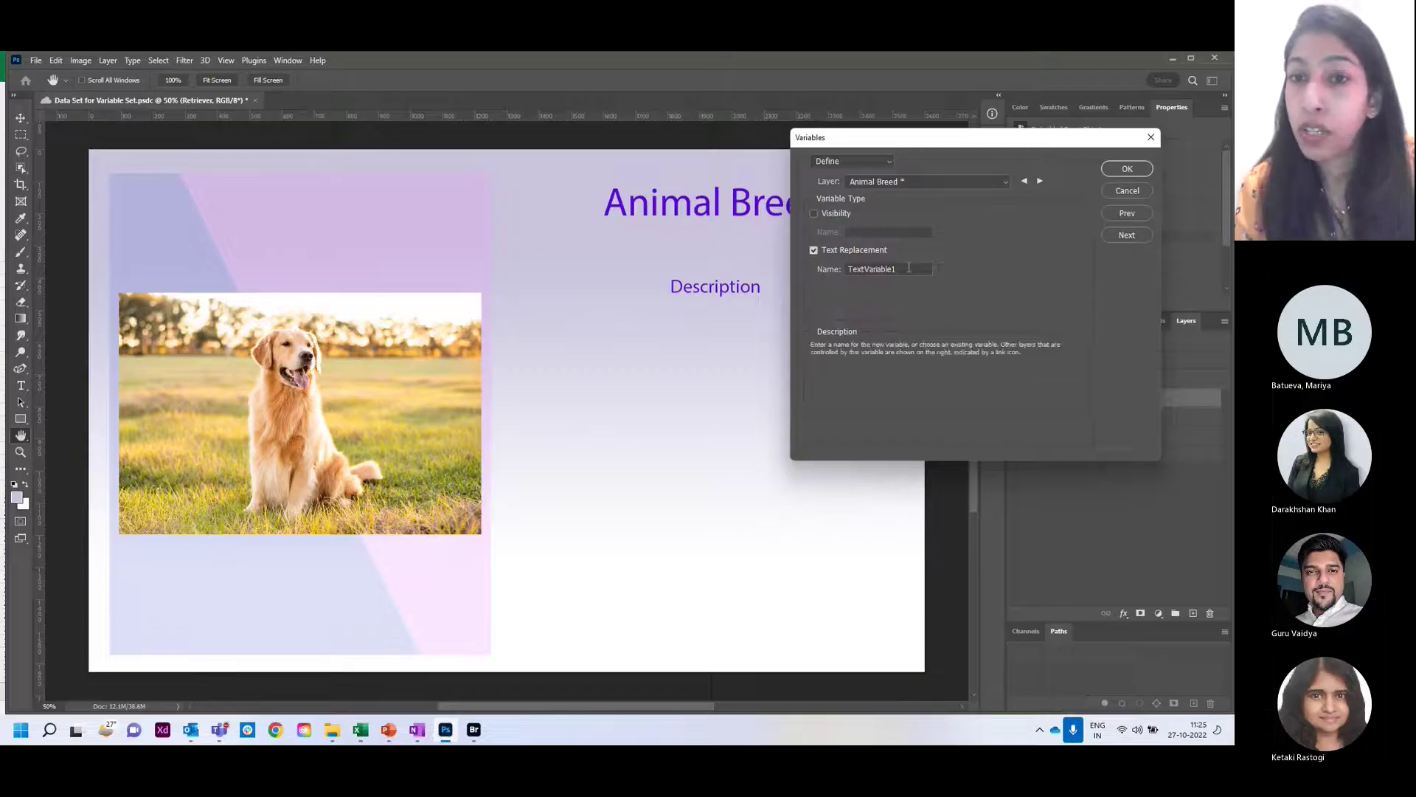
key(BackSpace)
key(BackSpace)
key(BackSpace)
key(BackSpace)
key(BackSpace)
key(BackSpace)
key(BackSpace)
key(BackSpace)
key(BackSpace)
key(BackSpace)
key(BackSpace)
key(BackSpace)
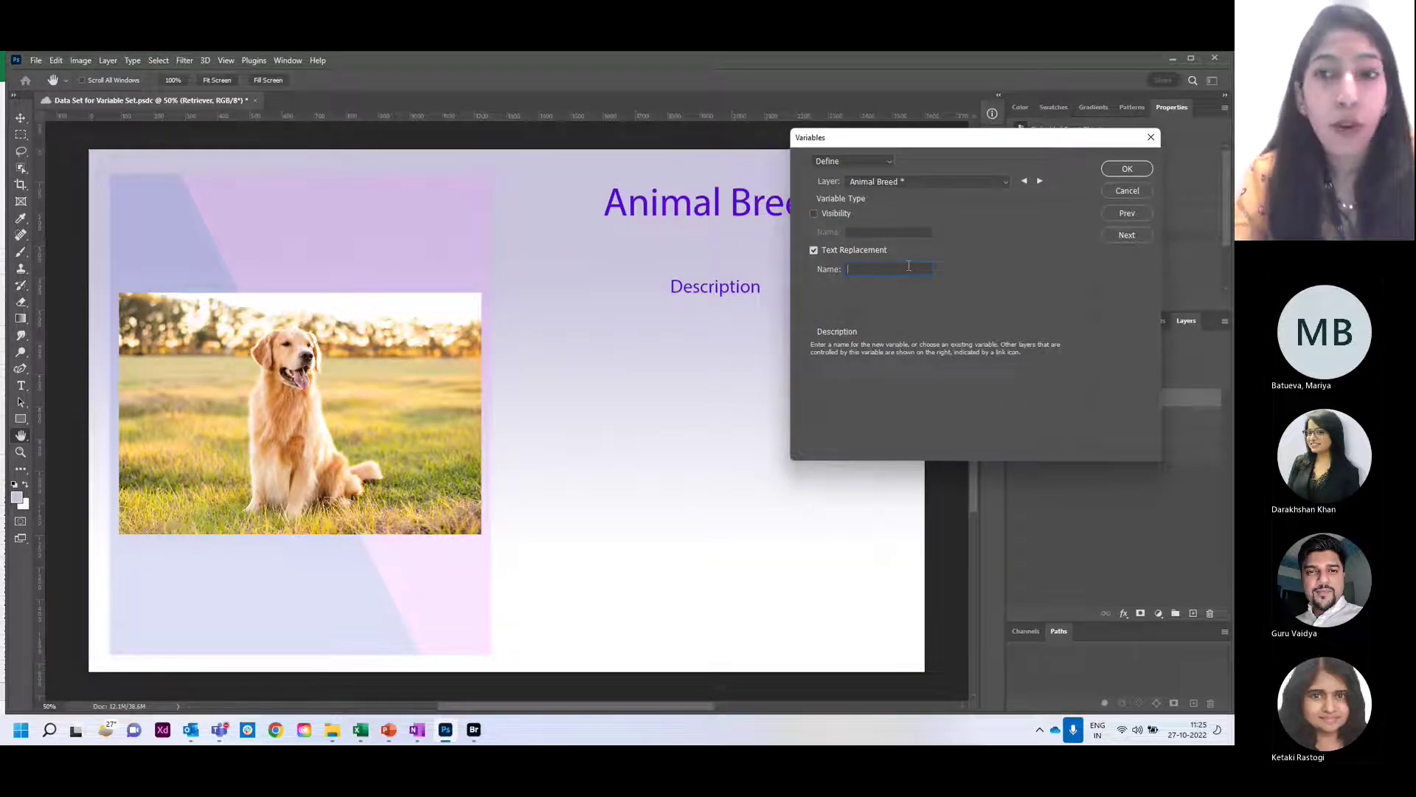
text(AnimalBreed)
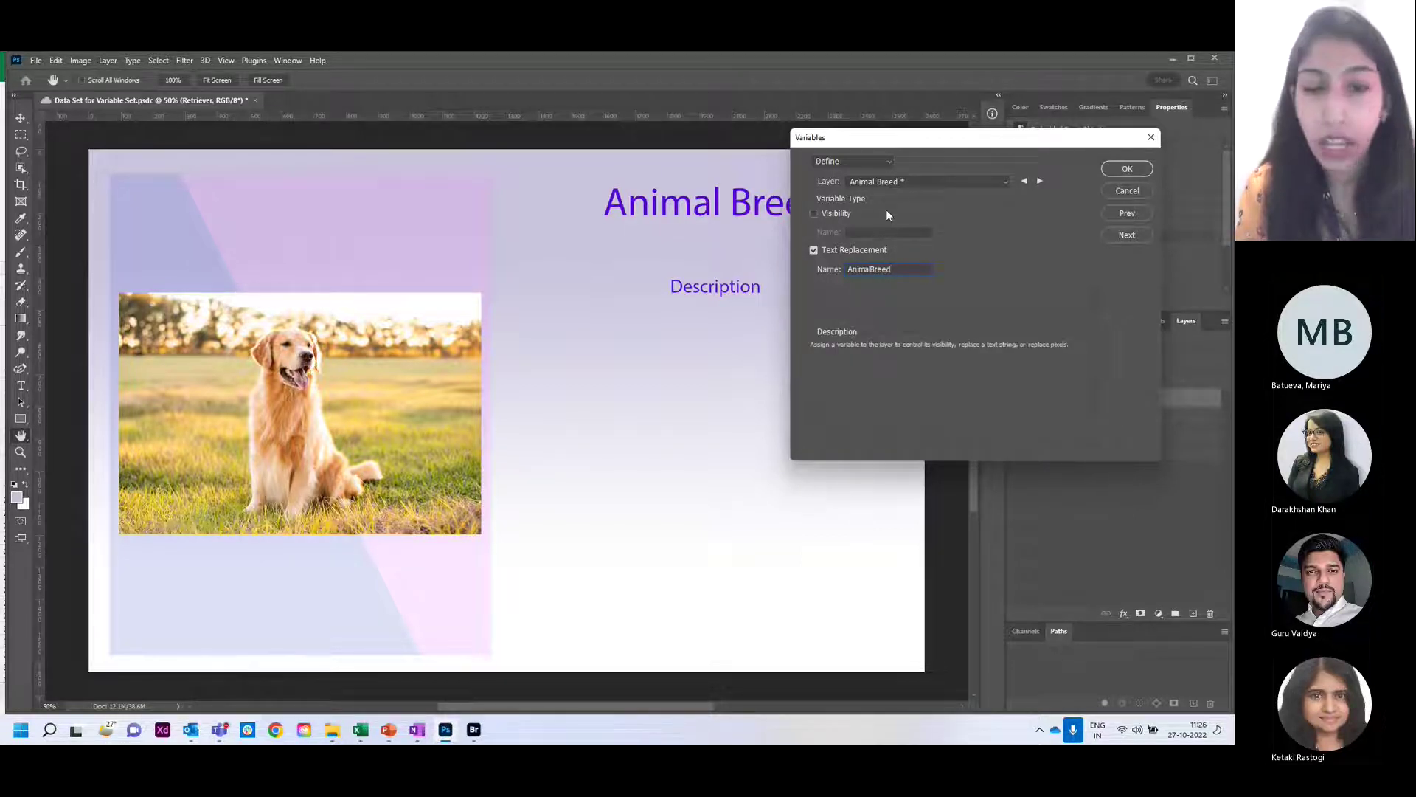
- Define a text replacement variable for the Description layer, named Details after the header in cell B1 of the Excel Dog Data Set
click(932, 183)
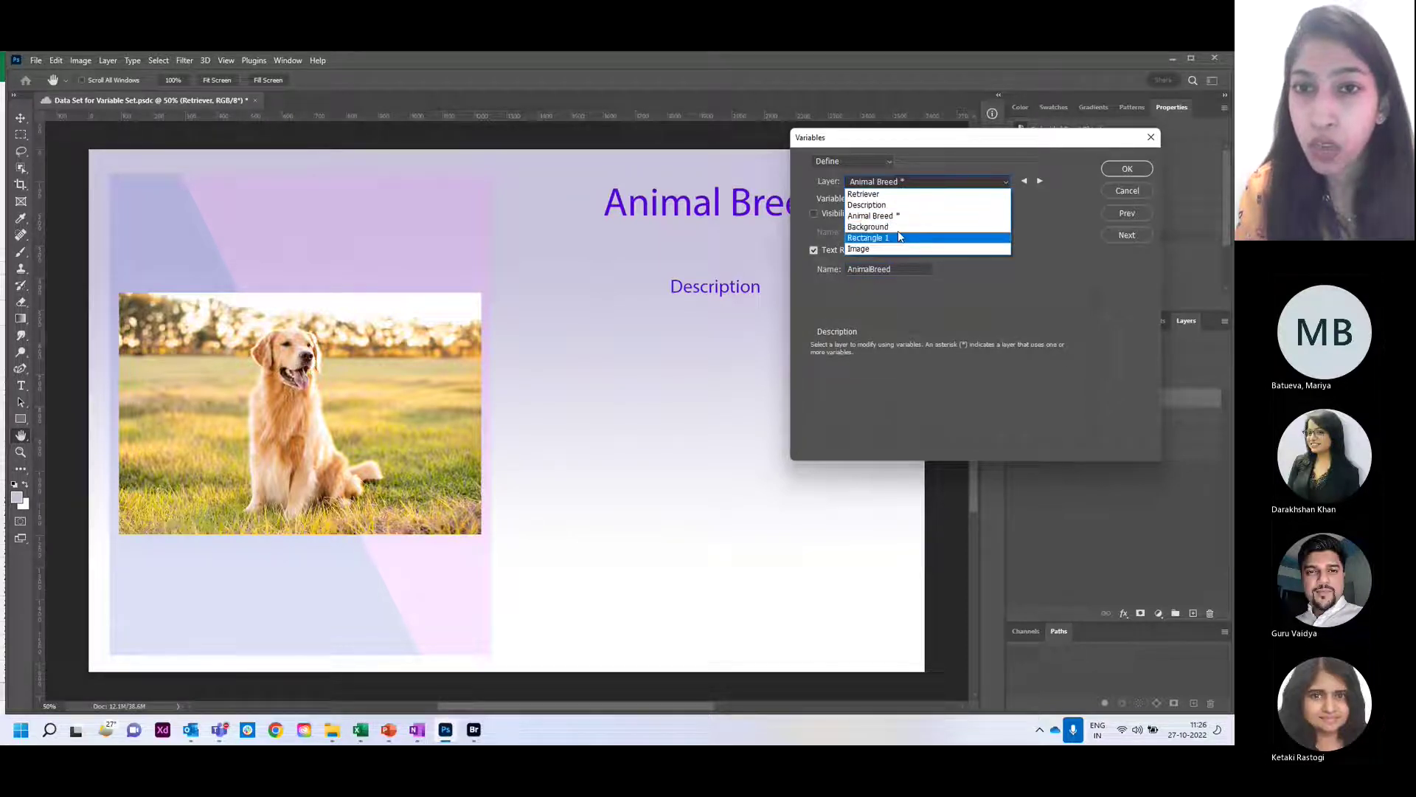
click(894, 207)
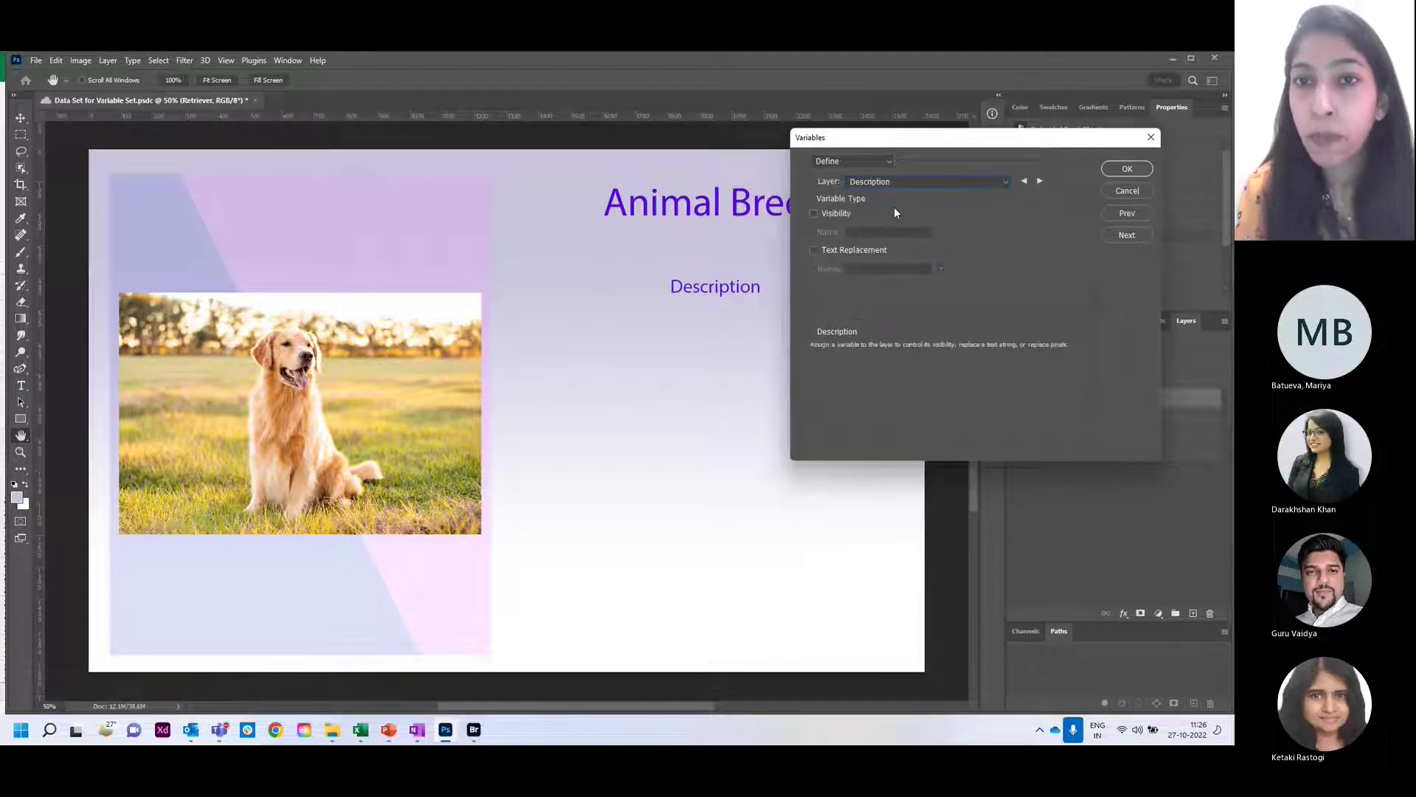
click(360, 729)
click(310, 650)
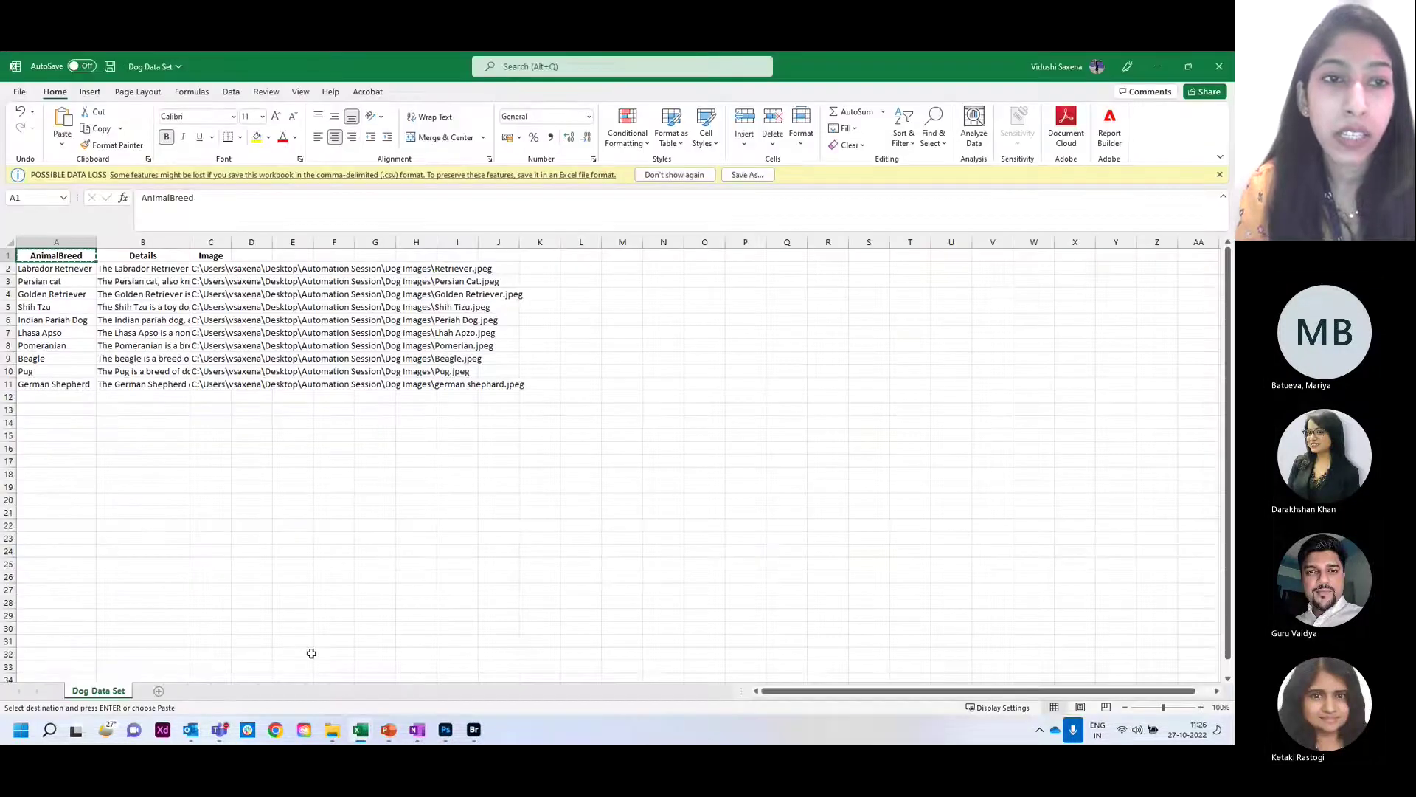
click(151, 256)
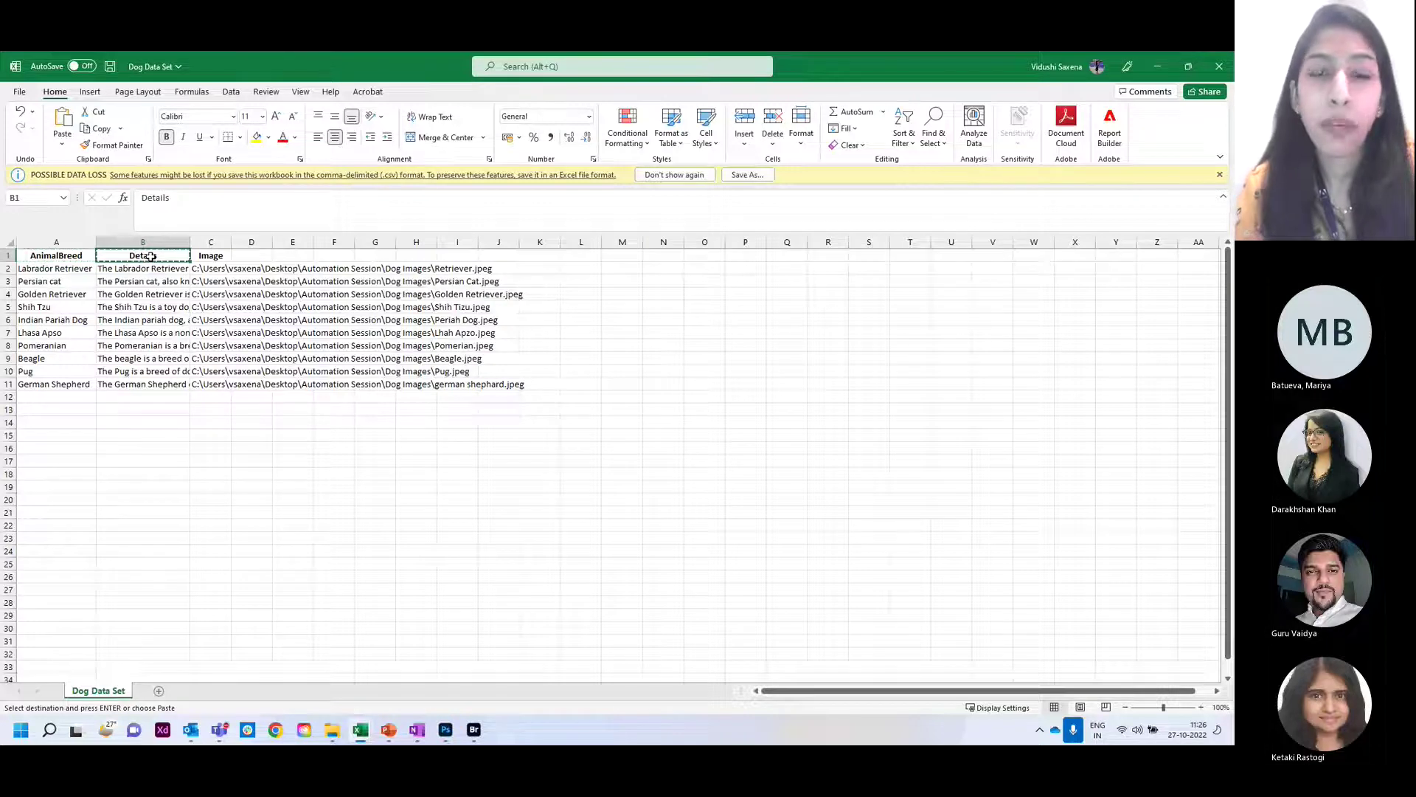
click(746, 397)
click(445, 729)
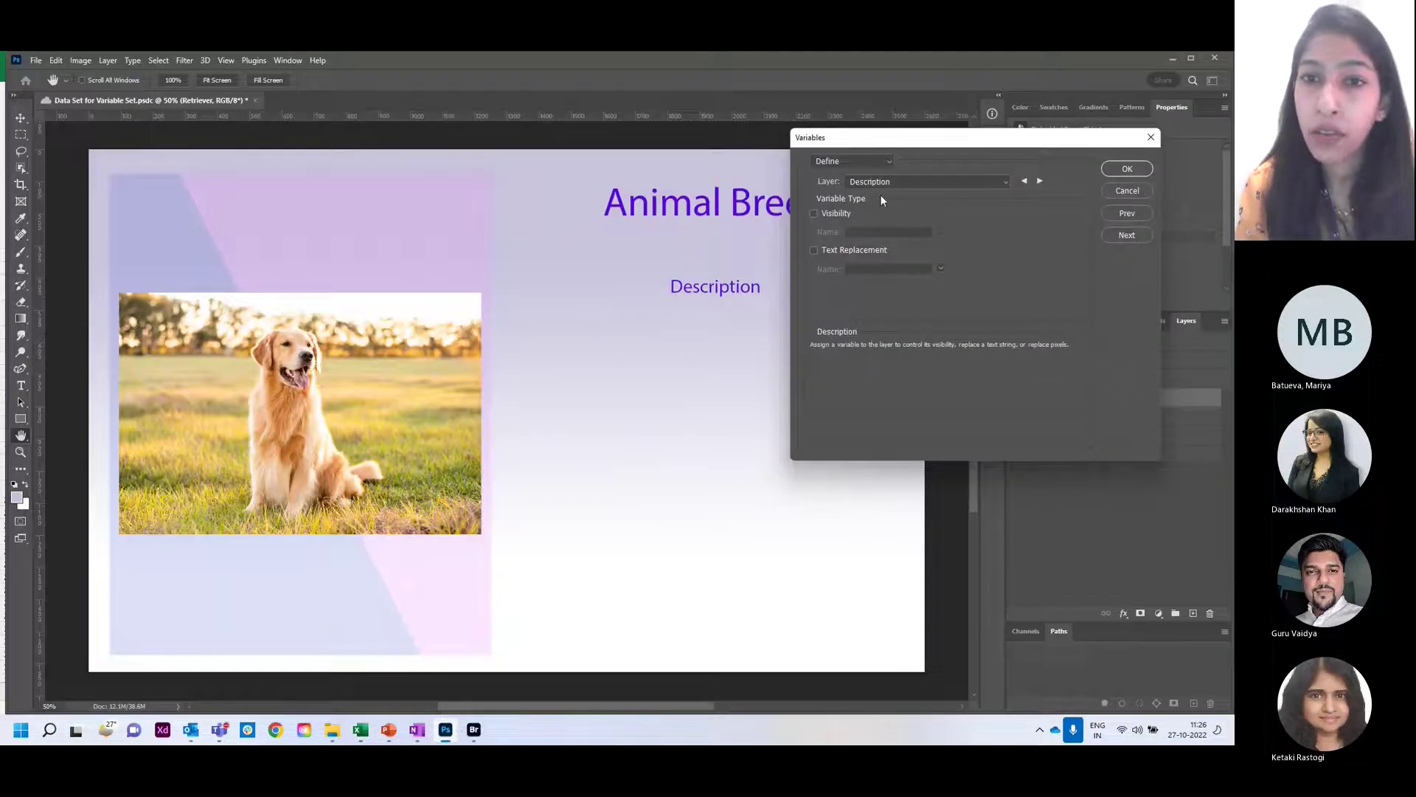
click(818, 246)
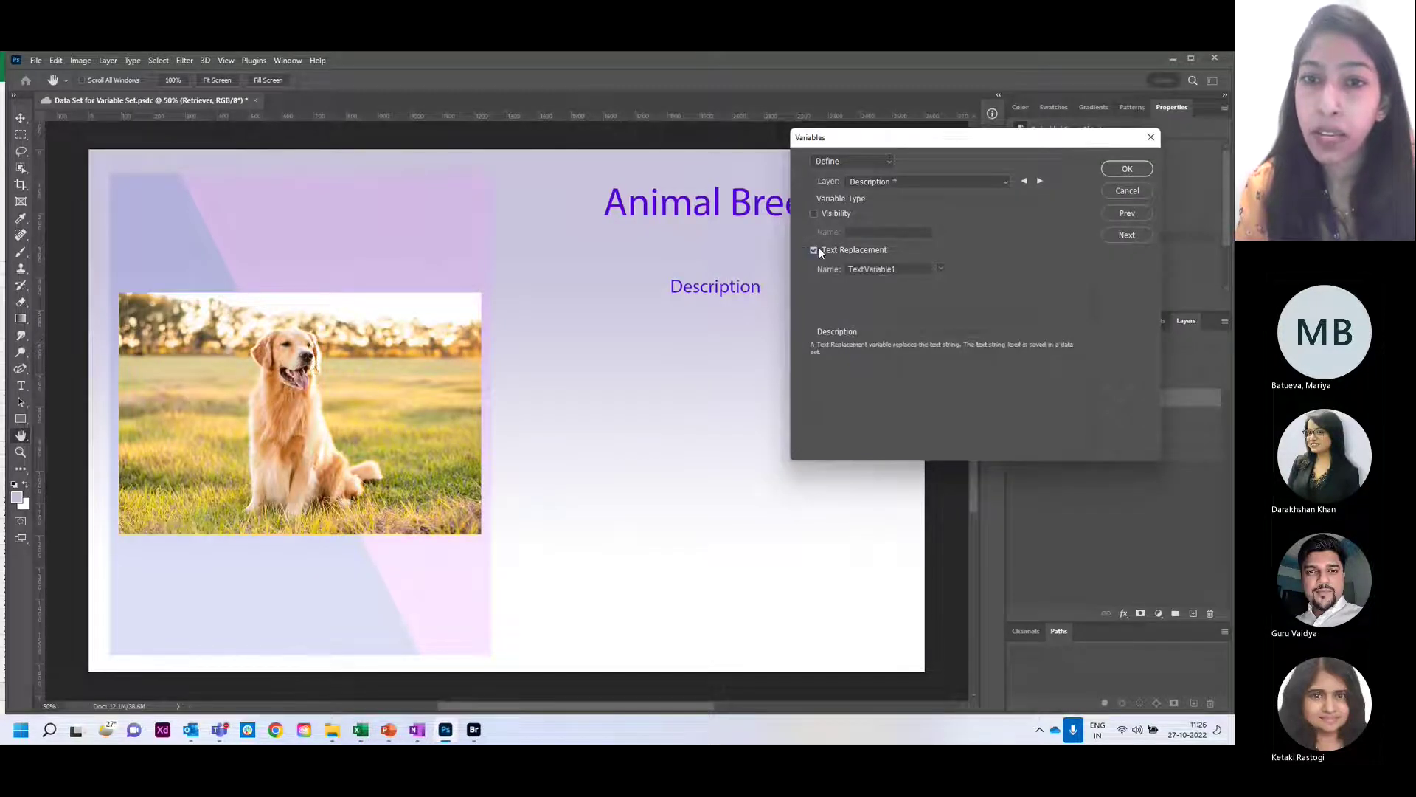
double_click(897, 271)
text(Details)
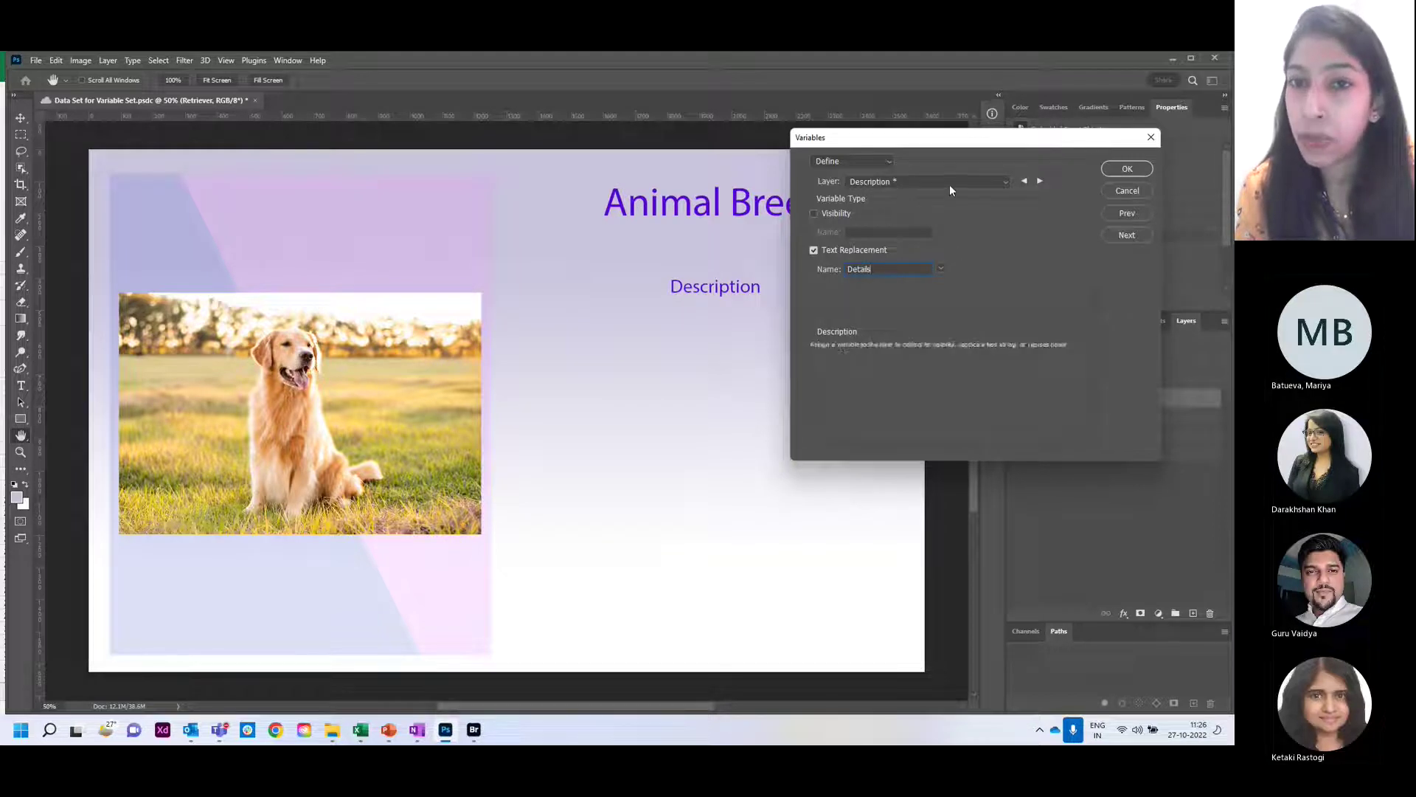
- Define a pixel replacement variable for the Image layer with the Fit method and name it Image
click(1005, 185)
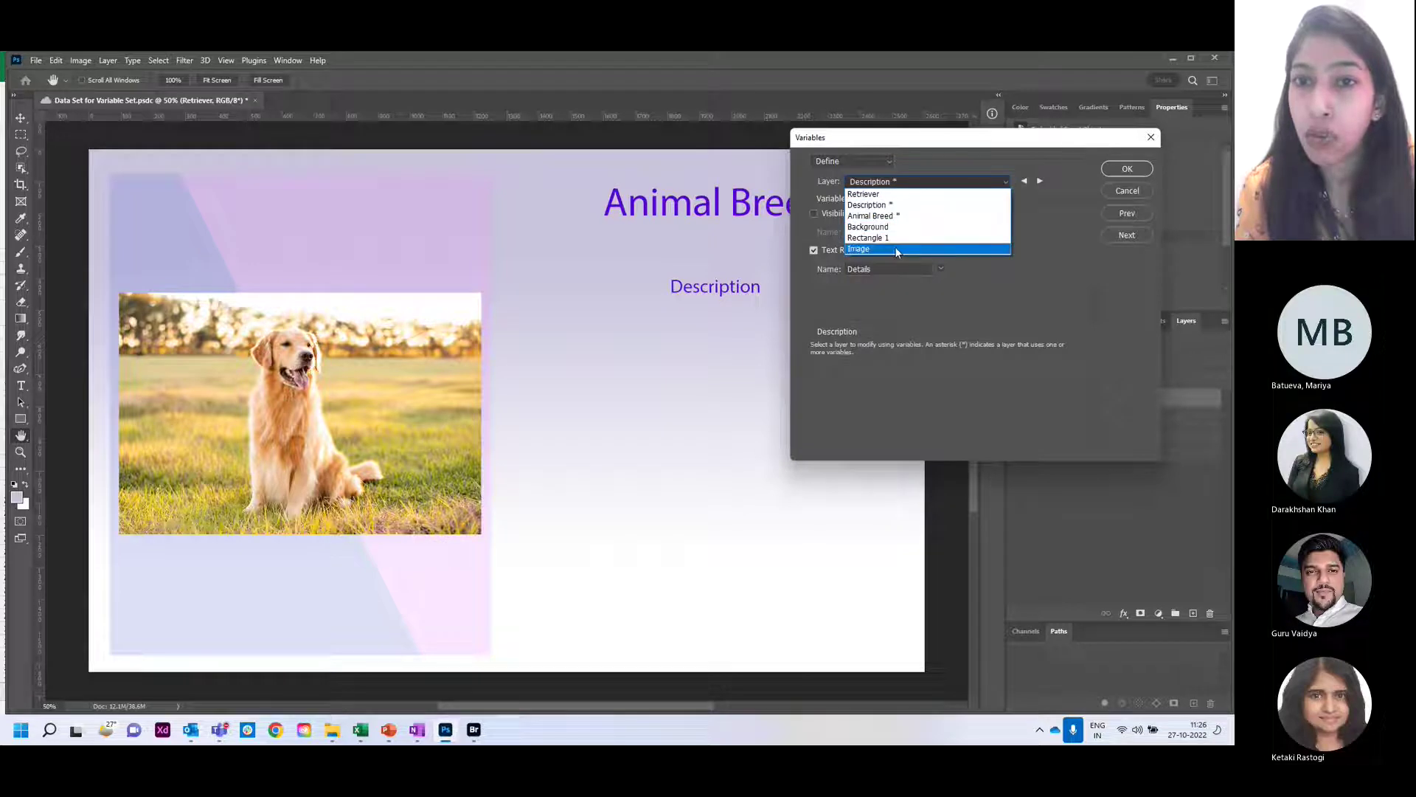
click(897, 249)
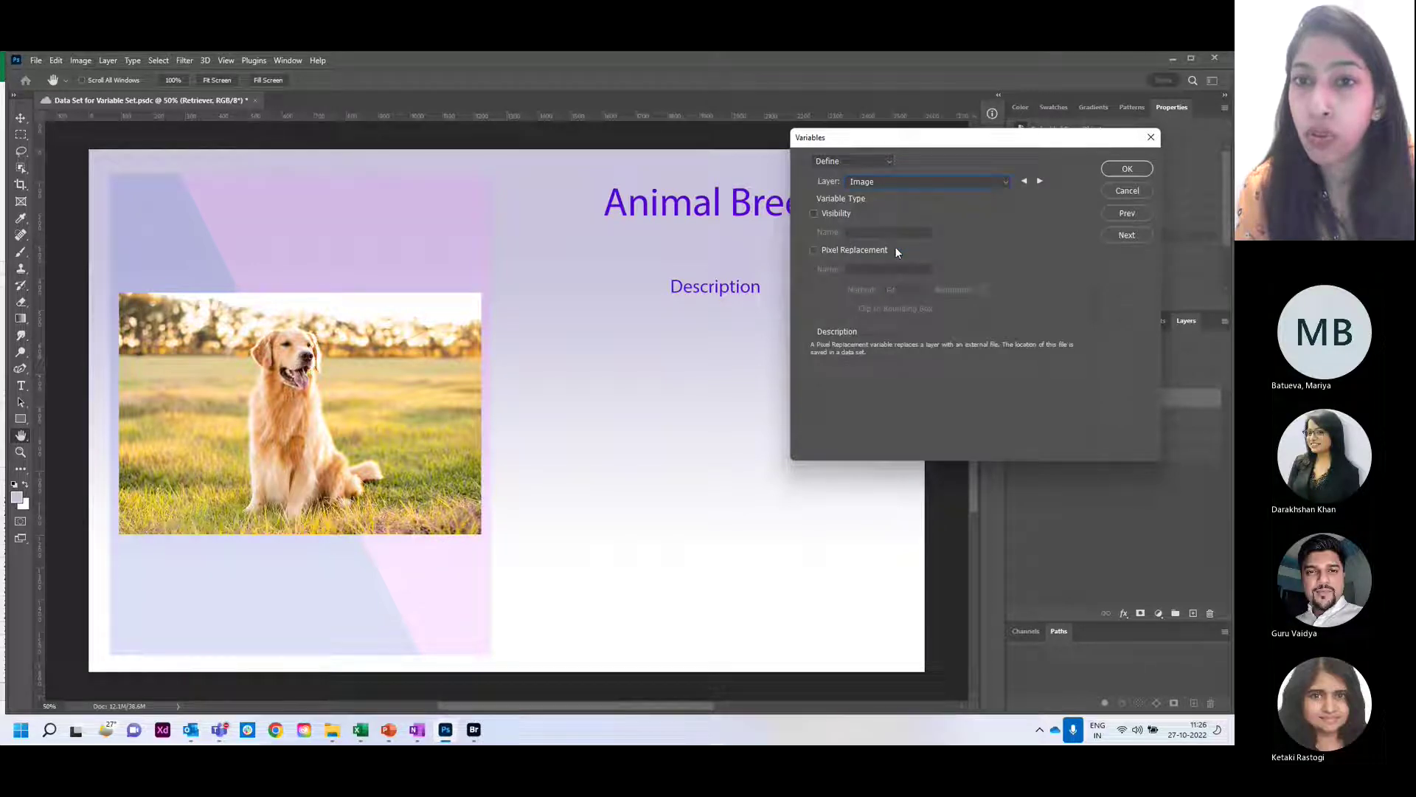
click(815, 250)
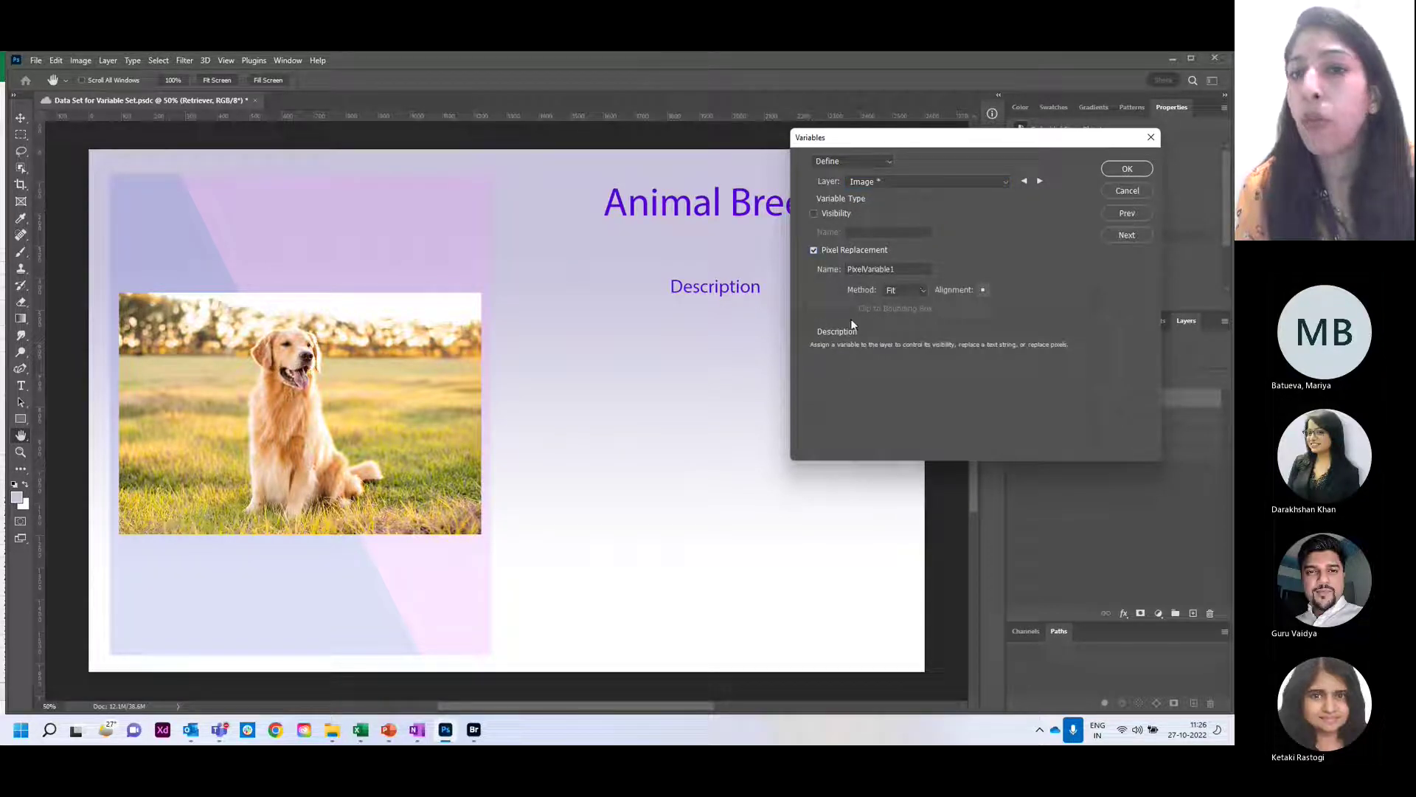
click(902, 290)
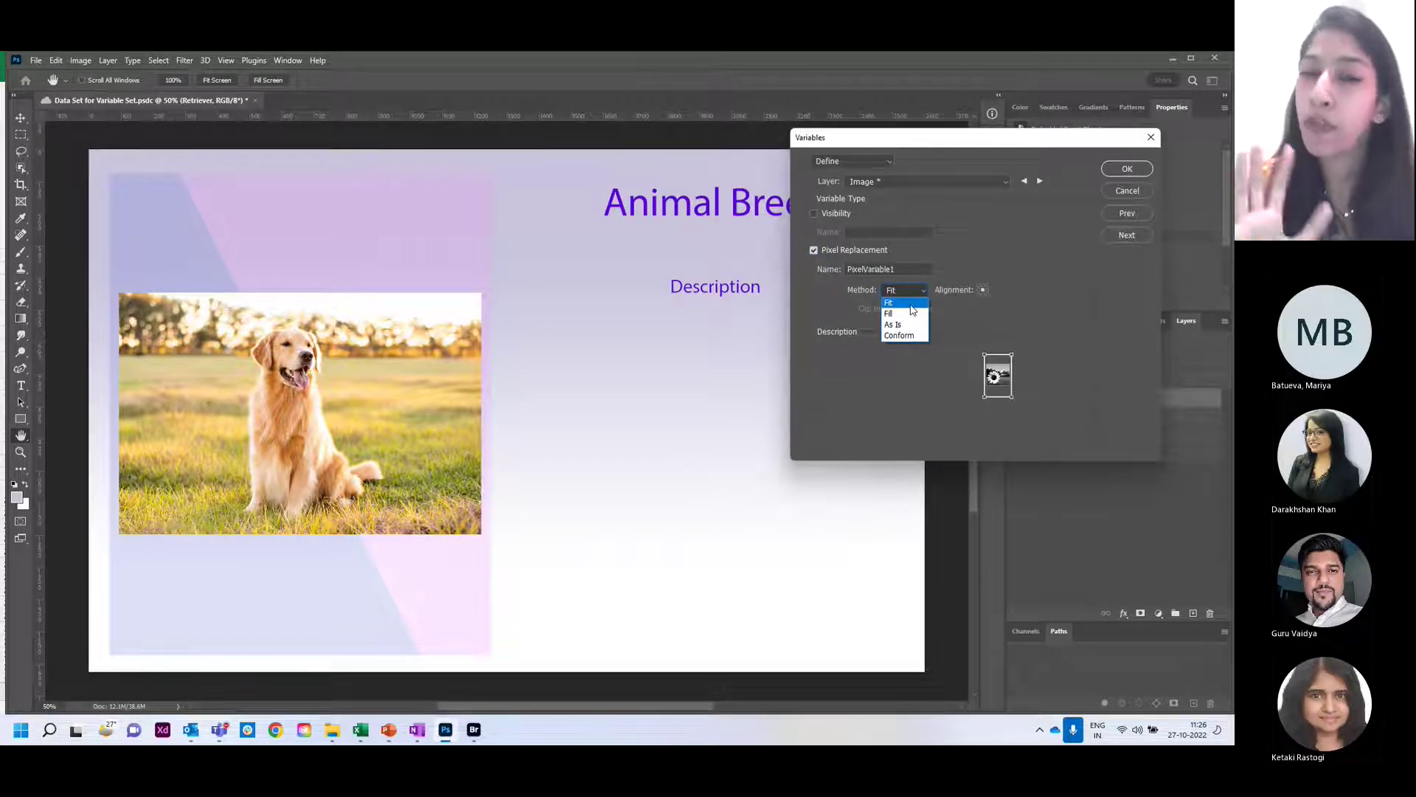
click(910, 303)
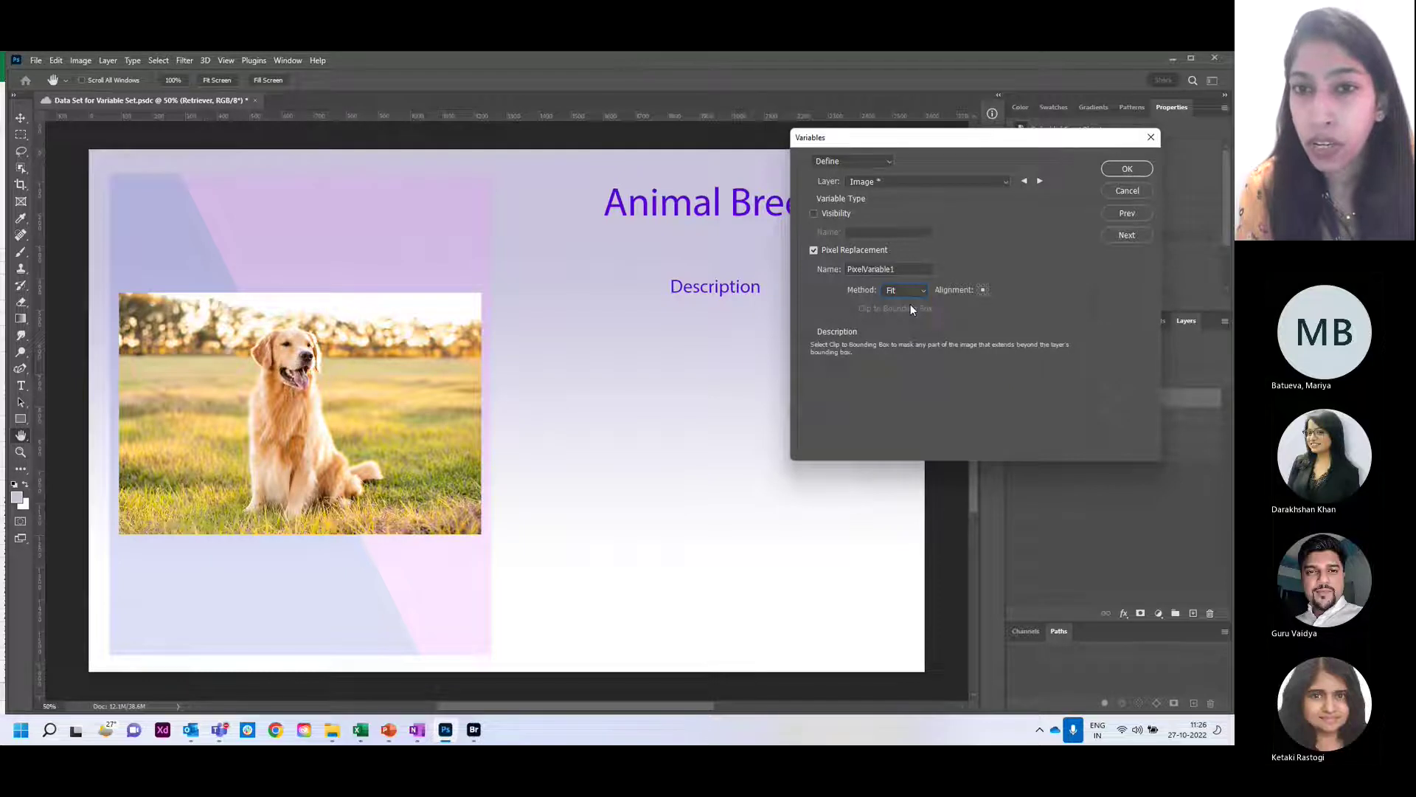
drag(897, 270, 837, 275)
key(BackSpace)
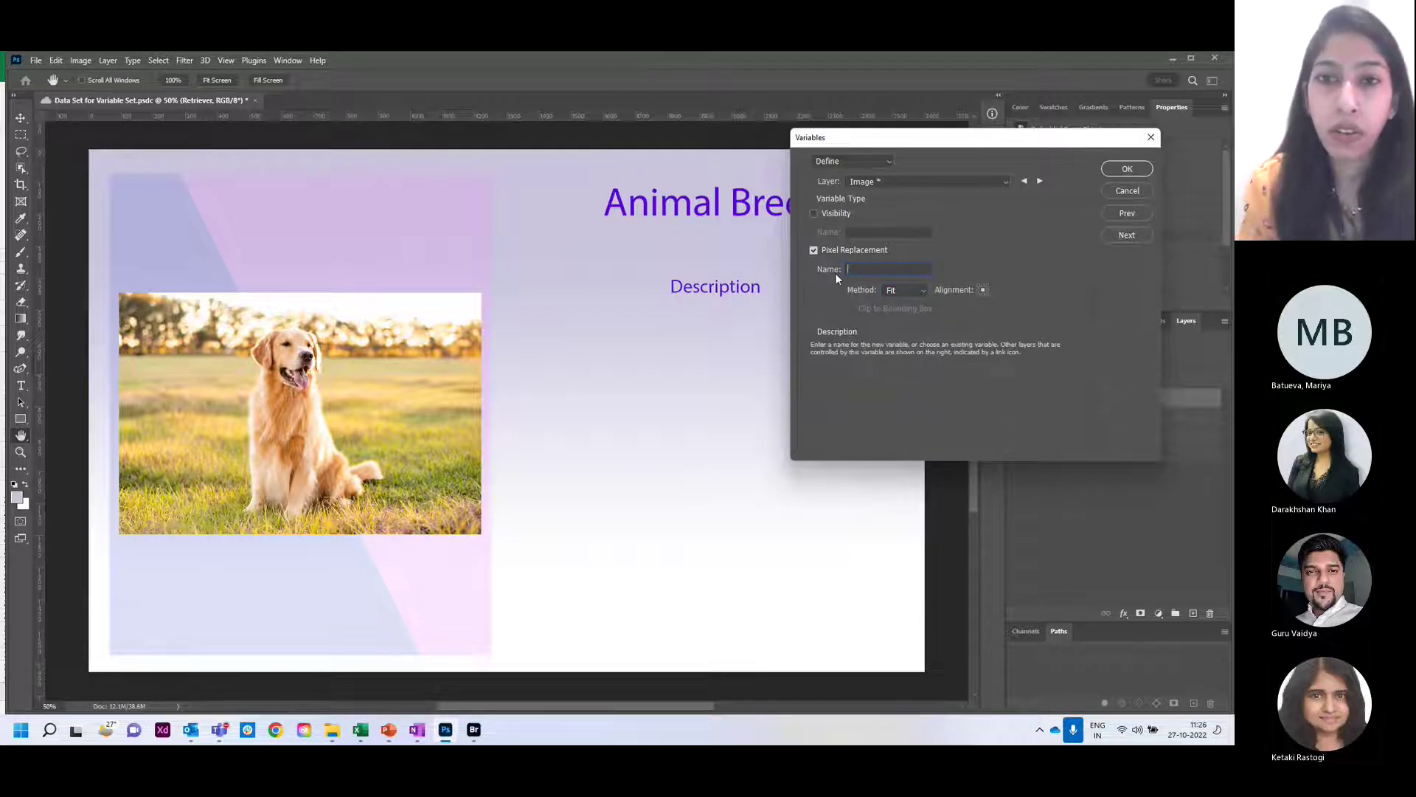
text(Image)
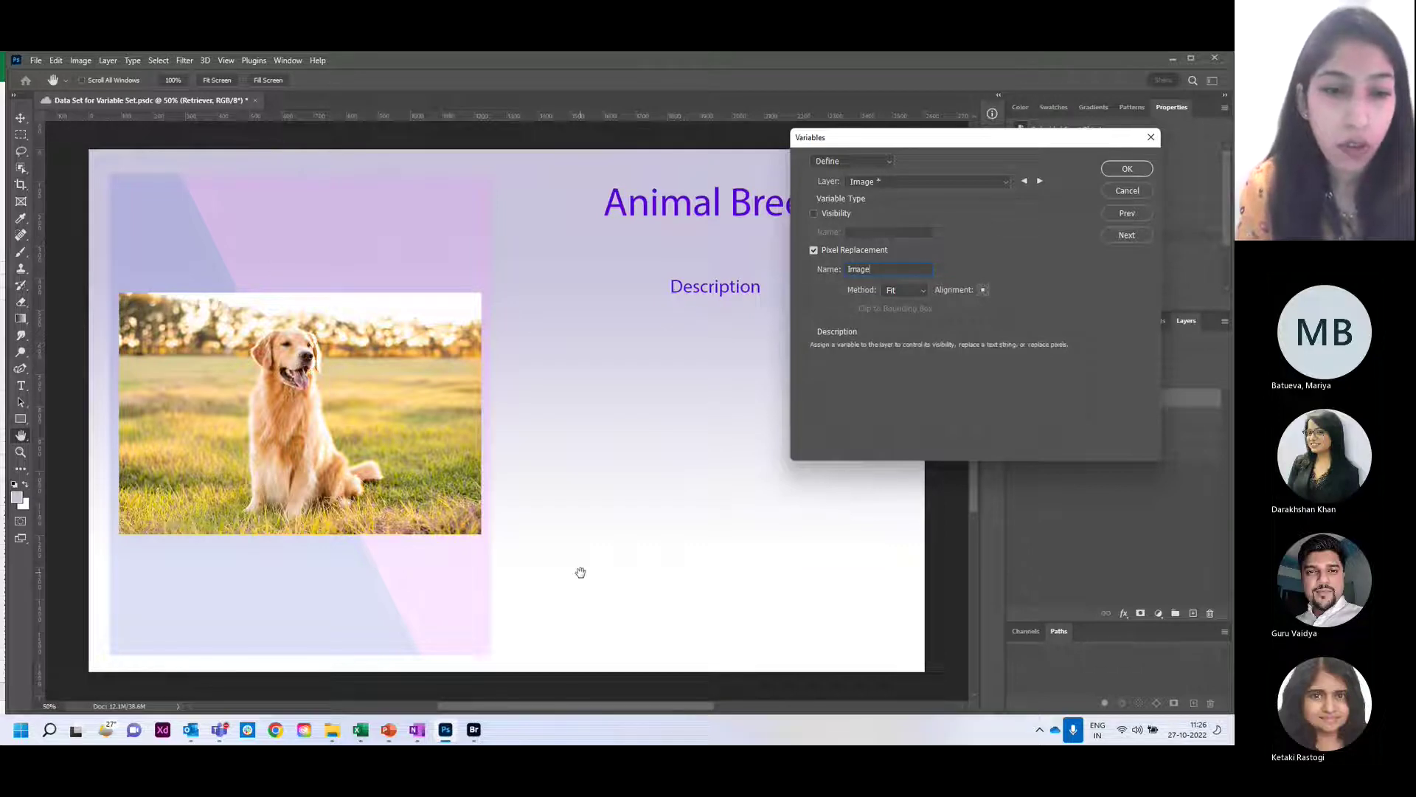
- Check the column headers in the Excel Dog Data Set workbook and return to the Variables dialog in Photoshop
mouse_move(369, 731)
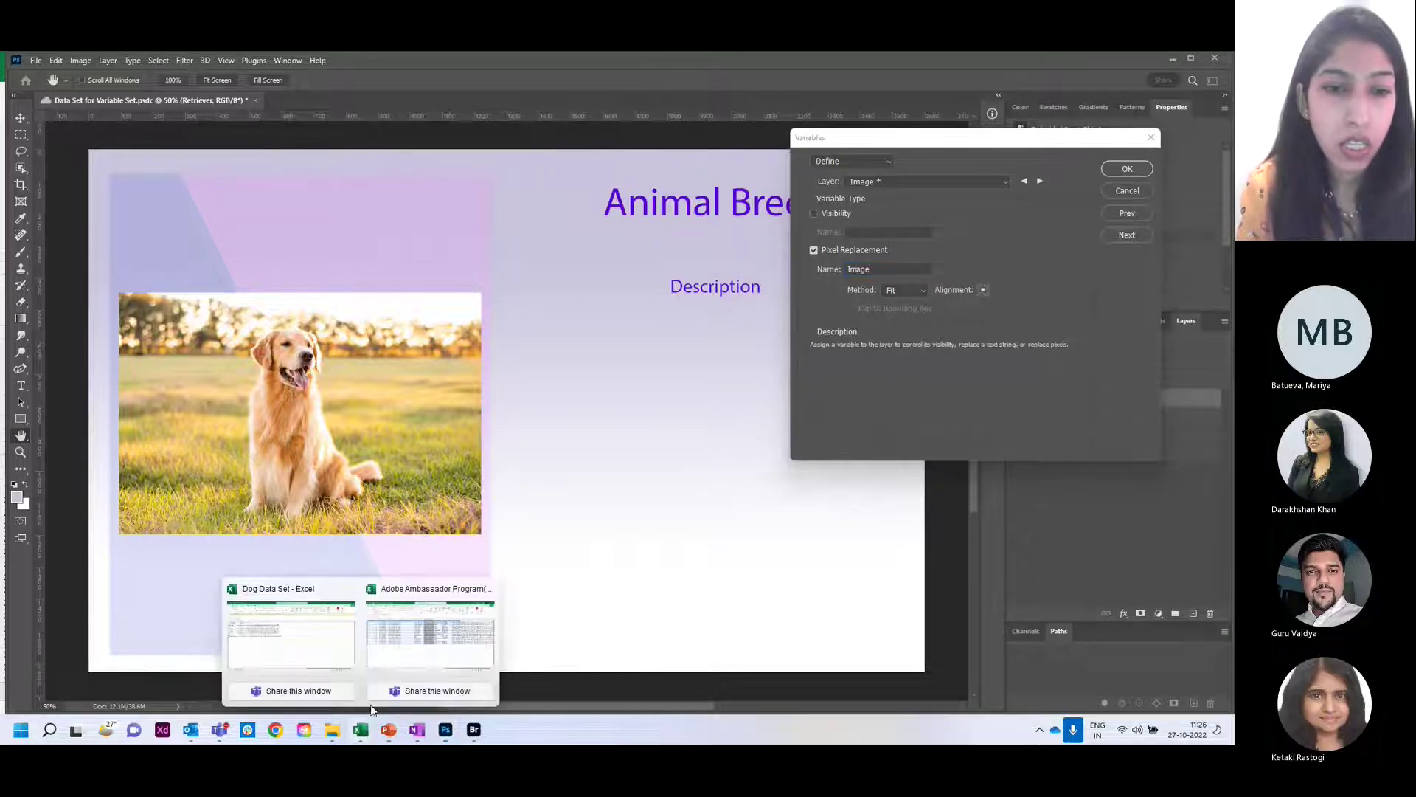
click(349, 659)
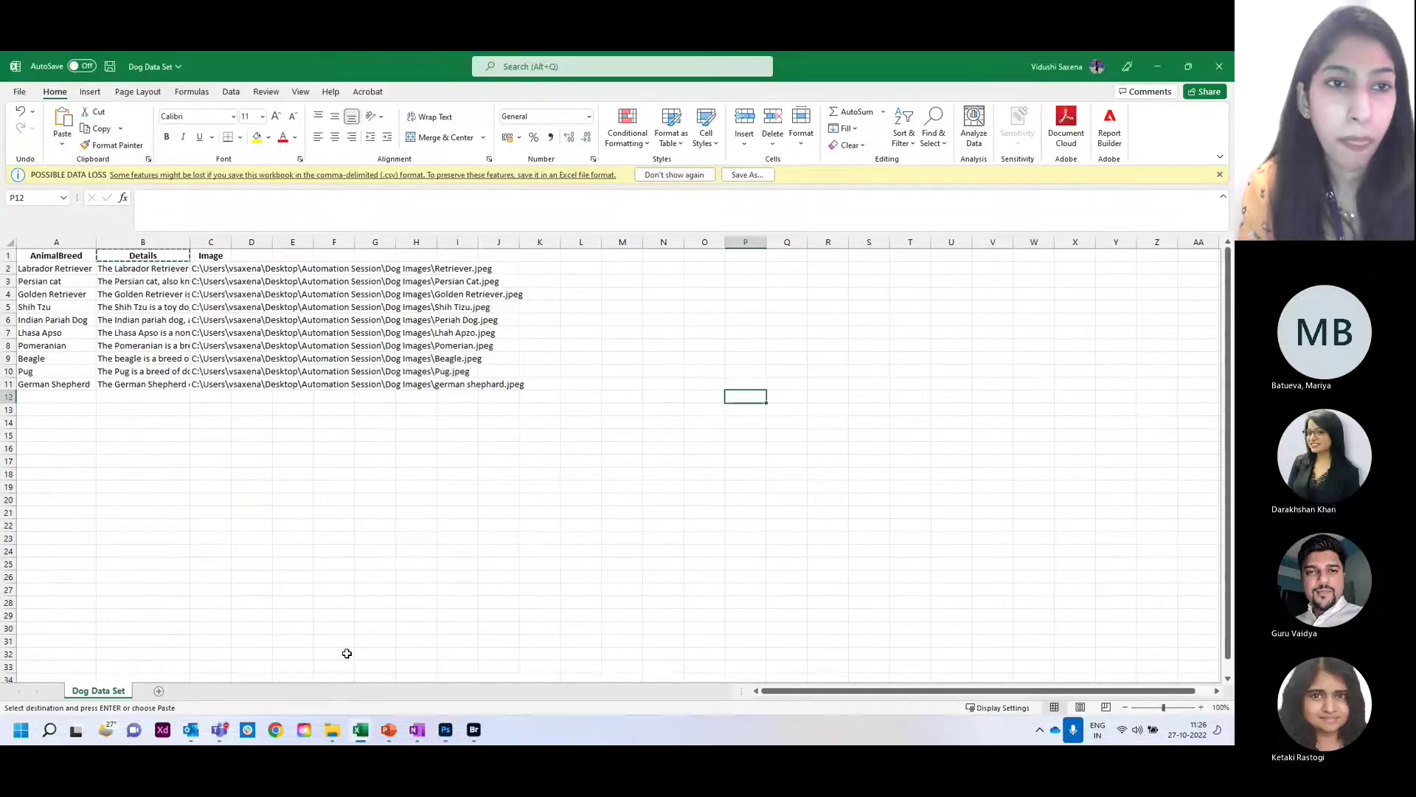
click(1164, 68)
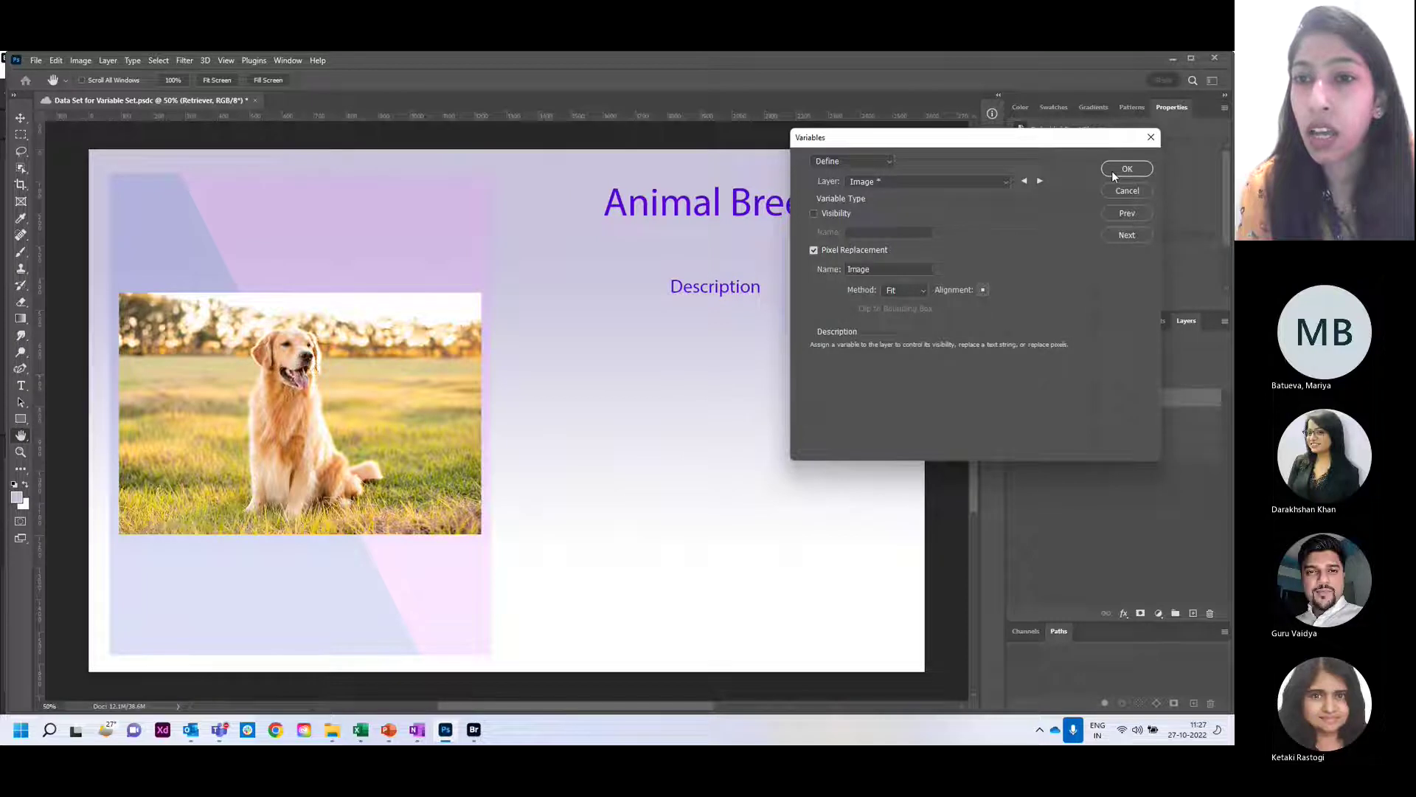
- Review the variable types available for the Description, Image and Retriever layers, and close the variable definitions without applying them
click(981, 185)
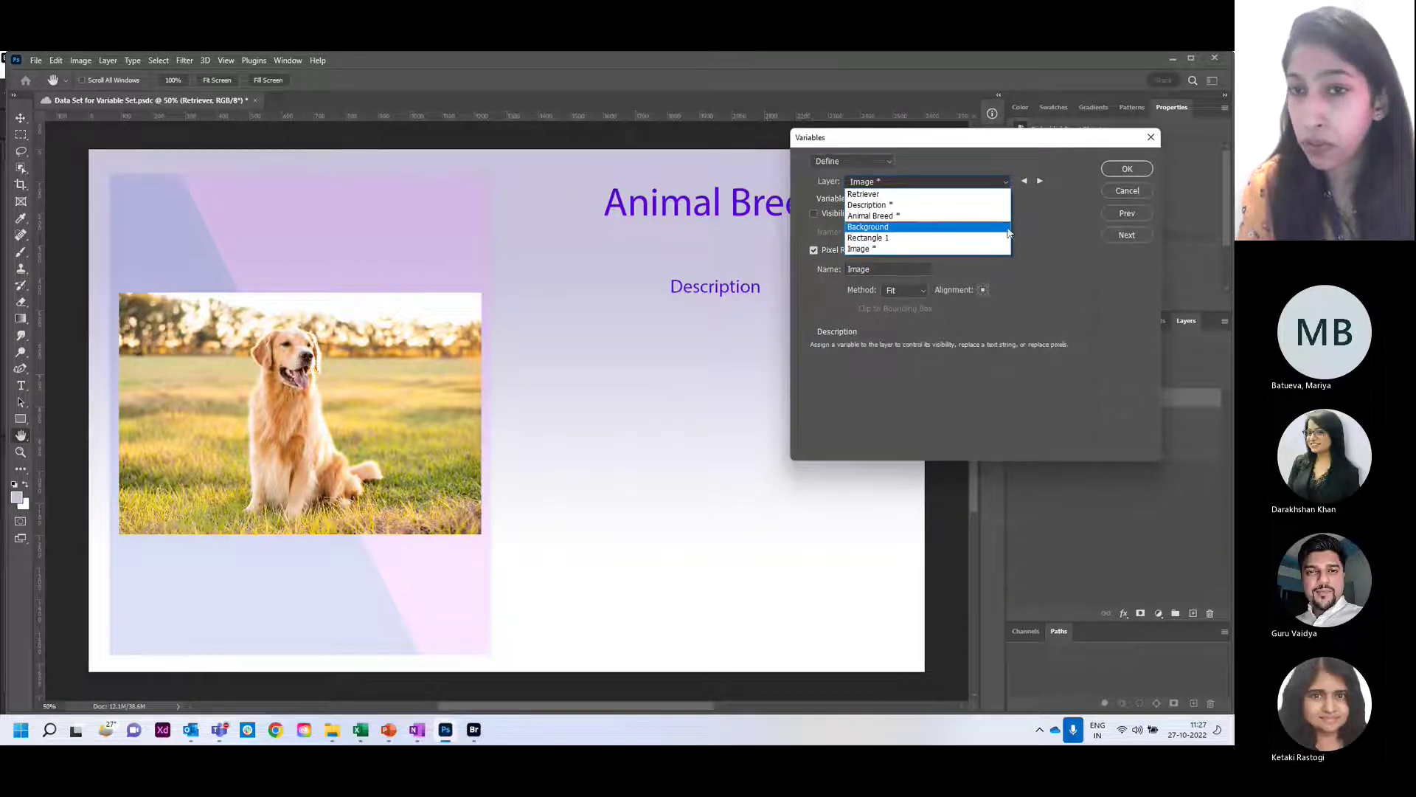
click(1033, 235)
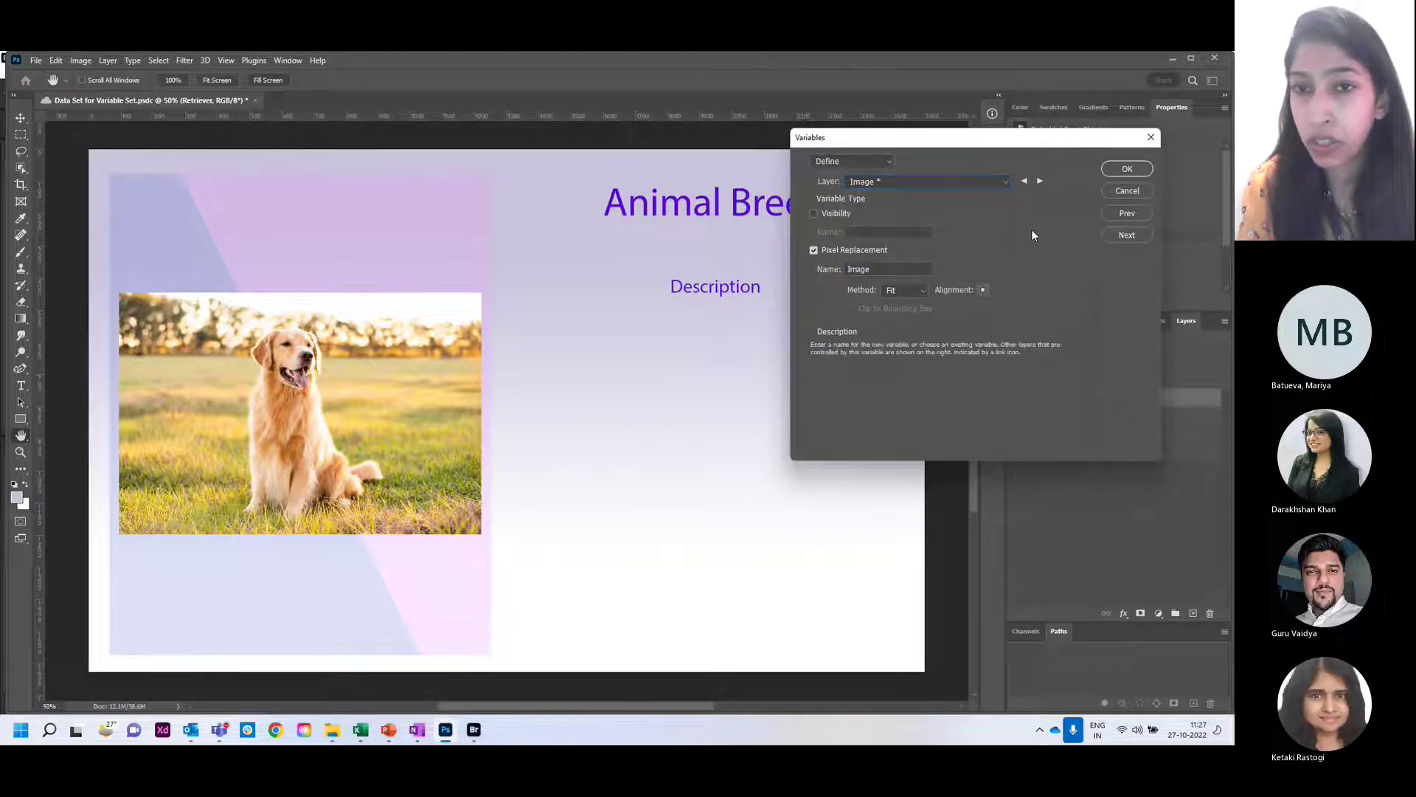
click(1038, 187)
click(1038, 187)
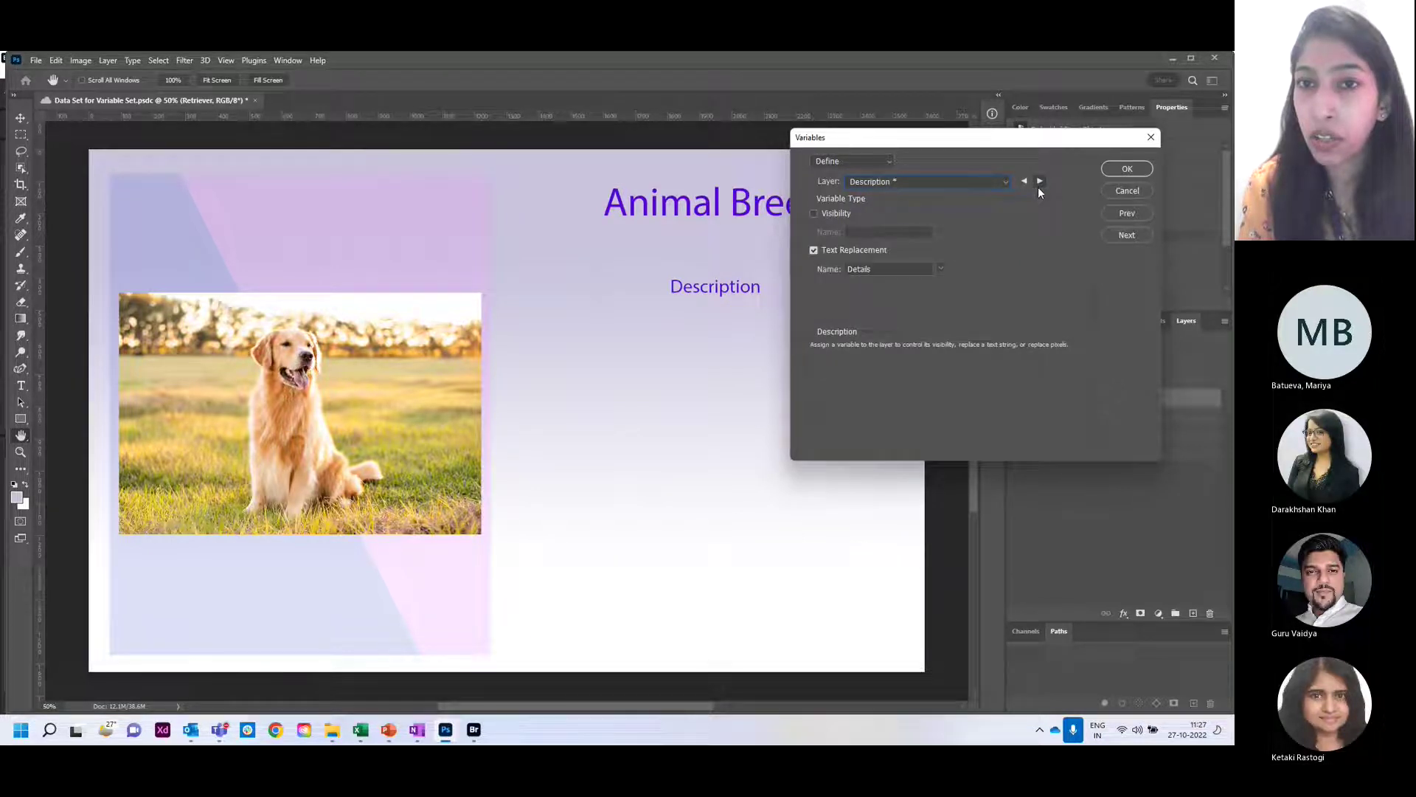
click(1004, 184)
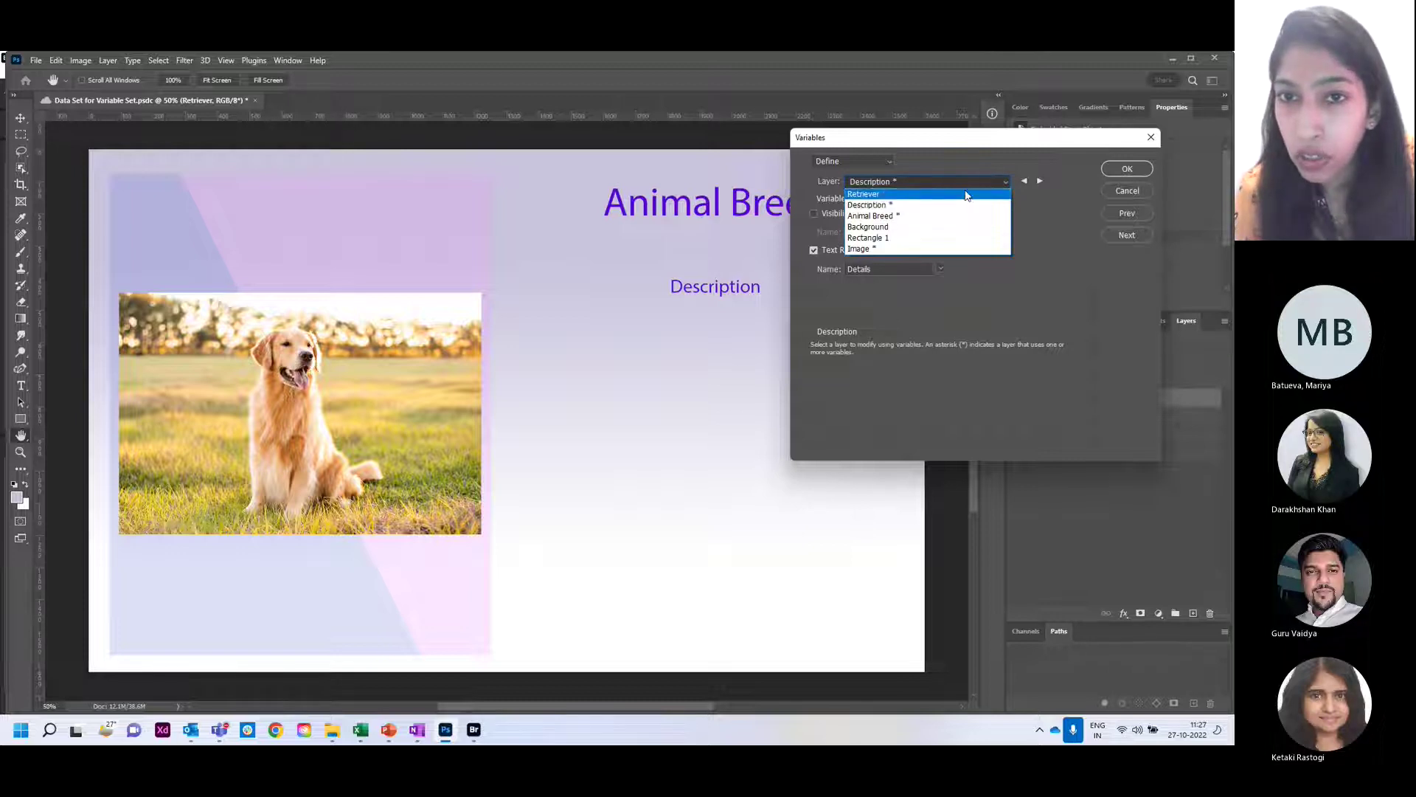
click(900, 249)
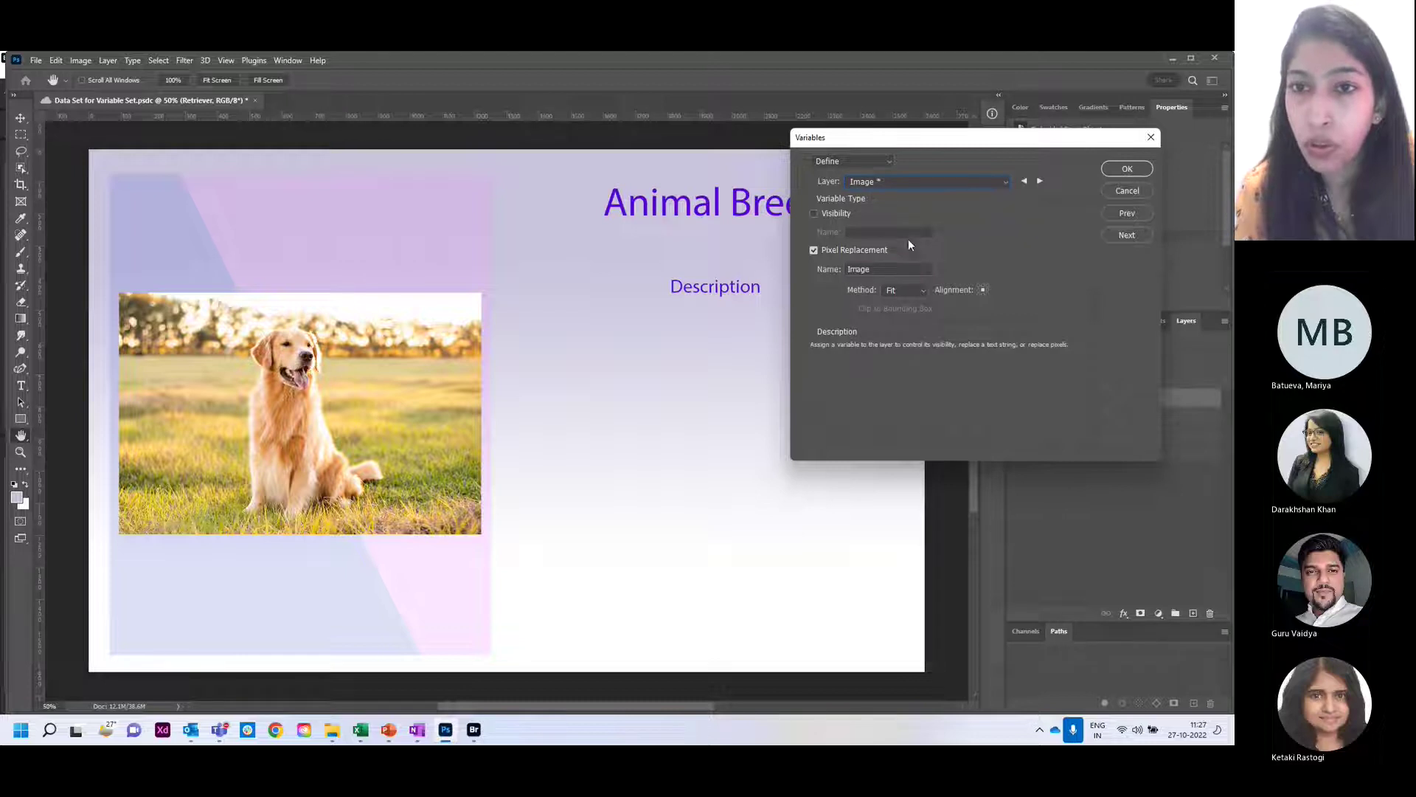
click(946, 185)
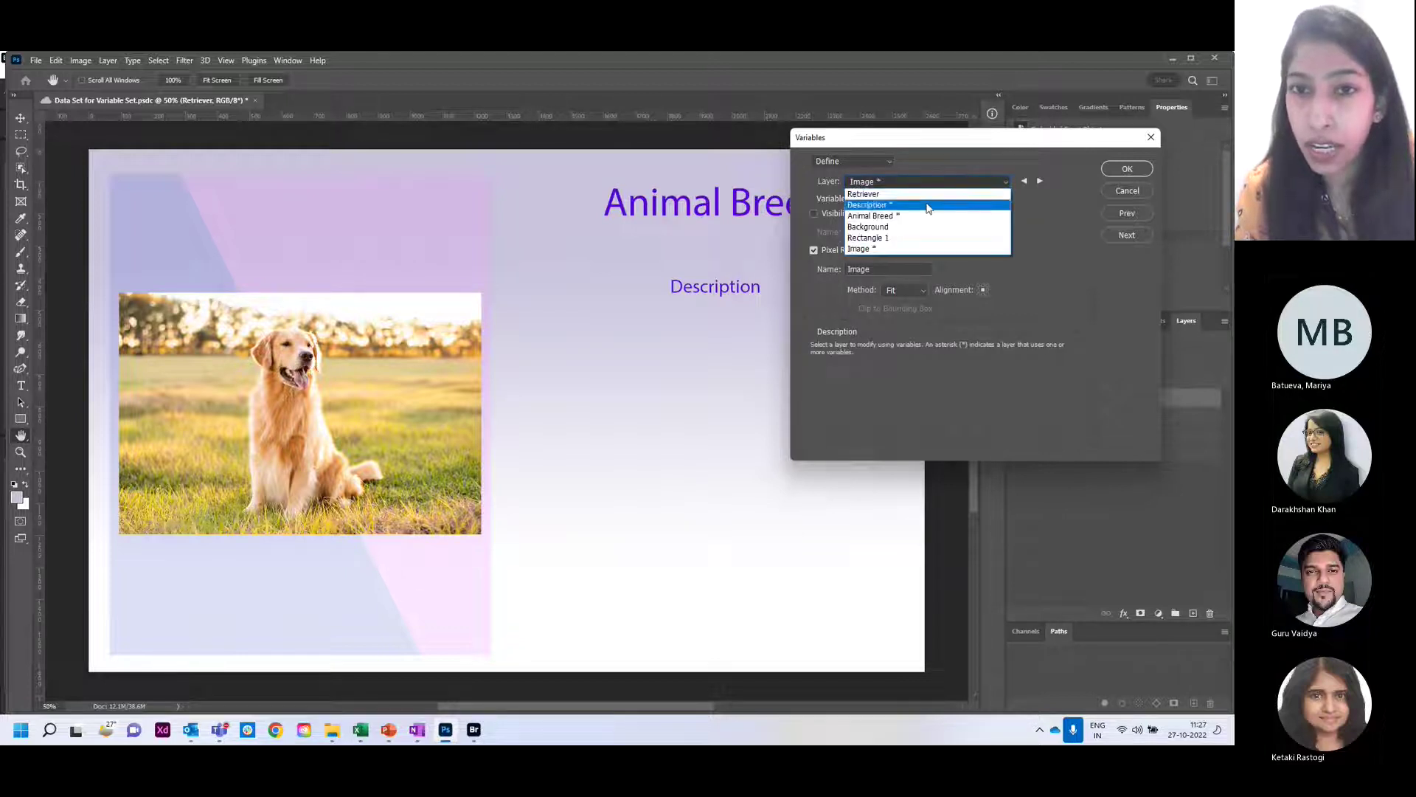
click(923, 195)
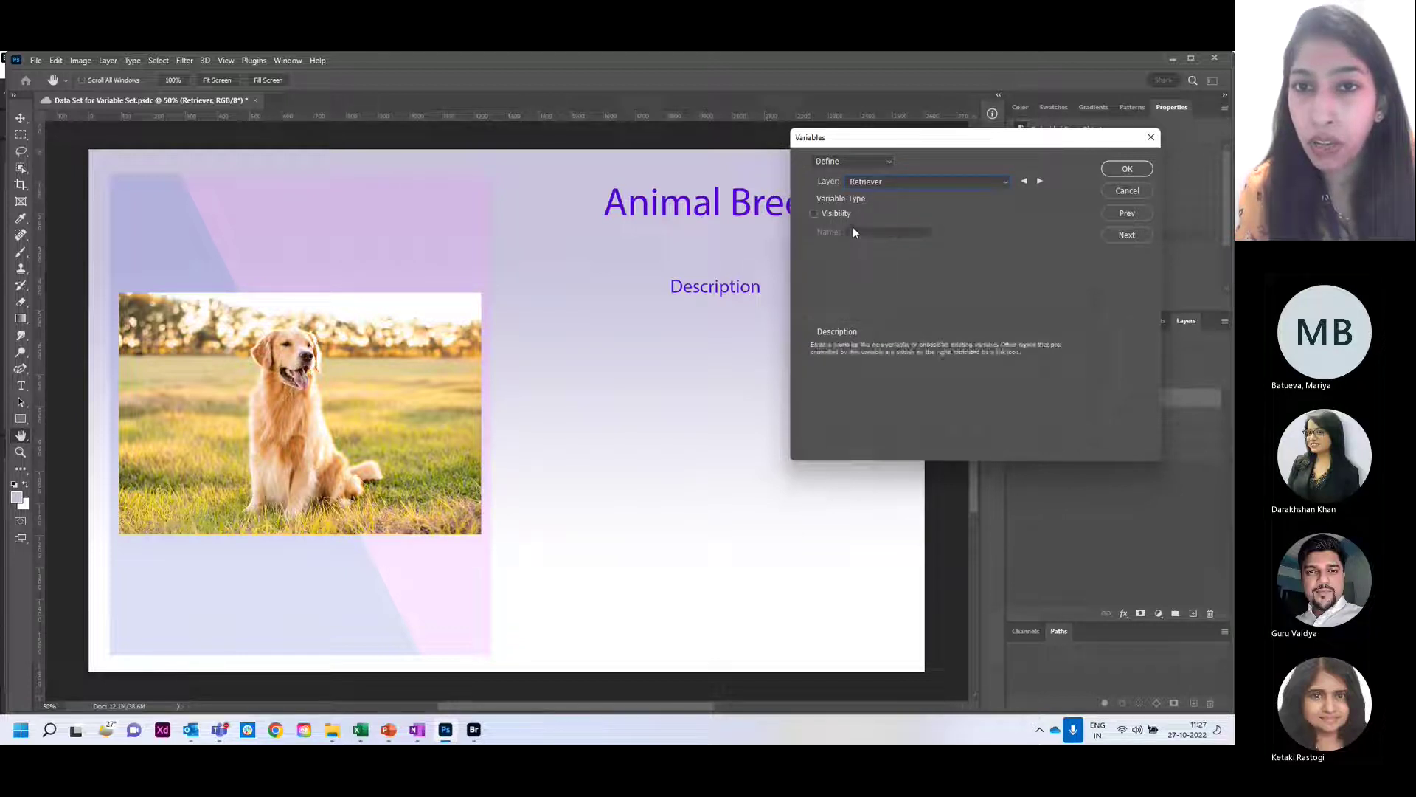
click(1127, 190)
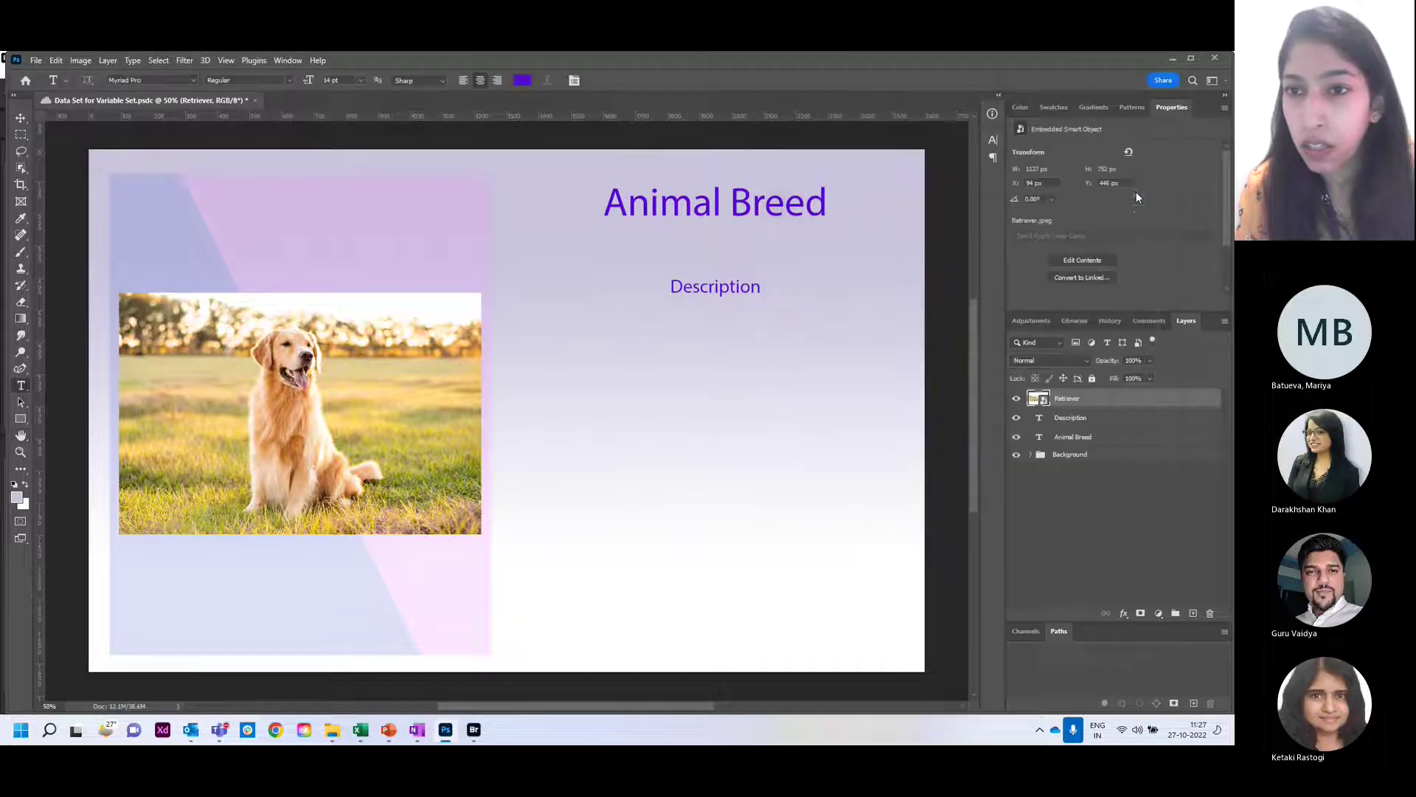
- Rasterize the Retriever smart object layer
right_click(1049, 400)
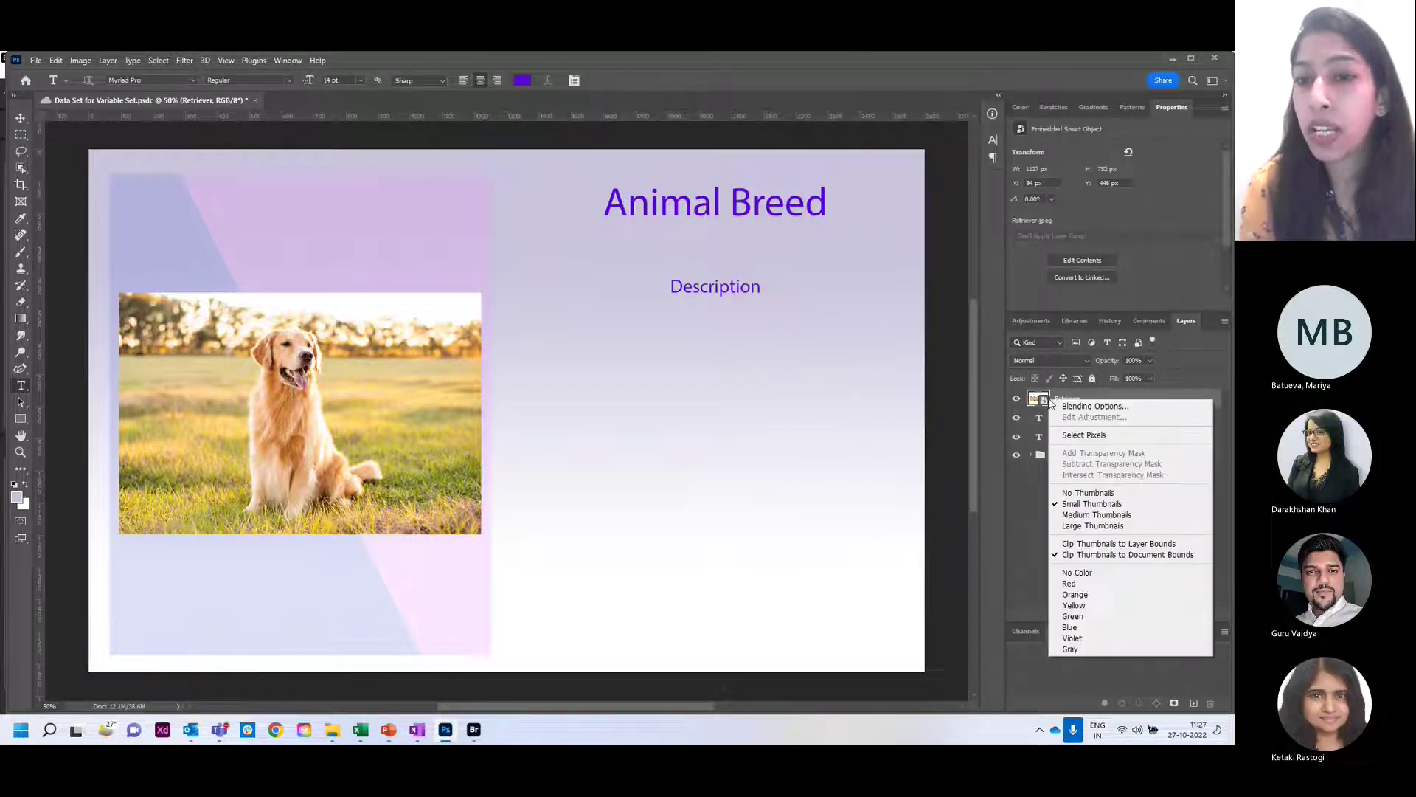
key(Escape)
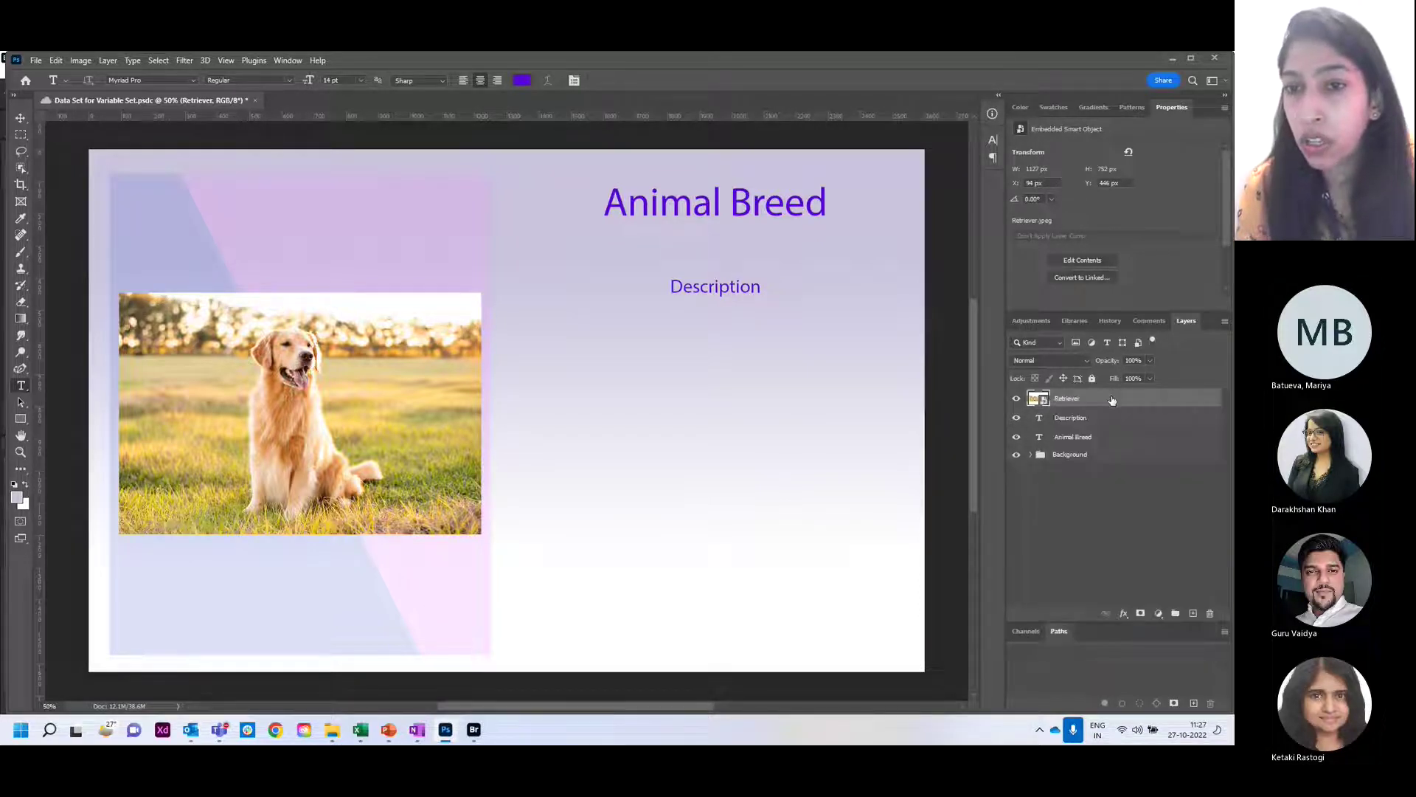
right_click(1112, 398)
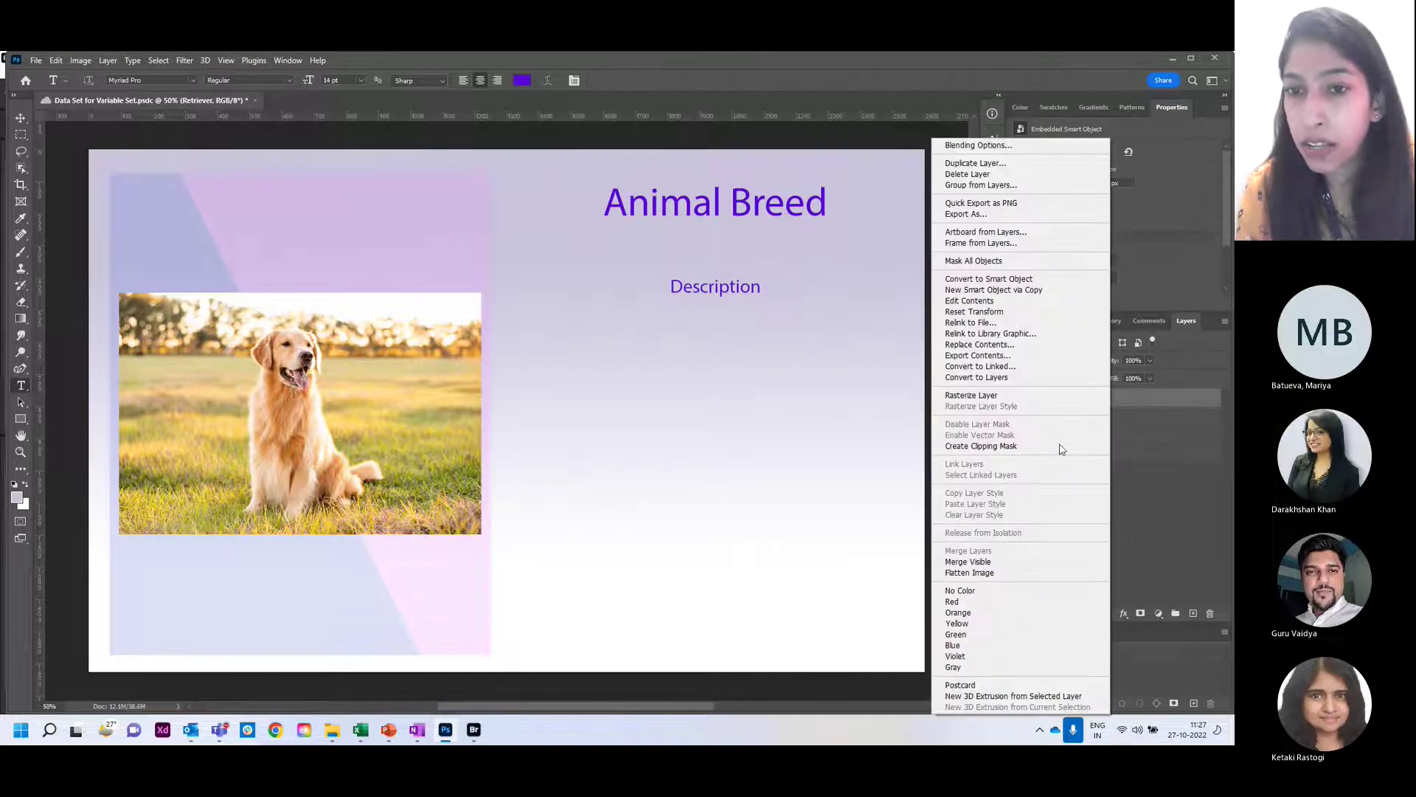
click(1032, 398)
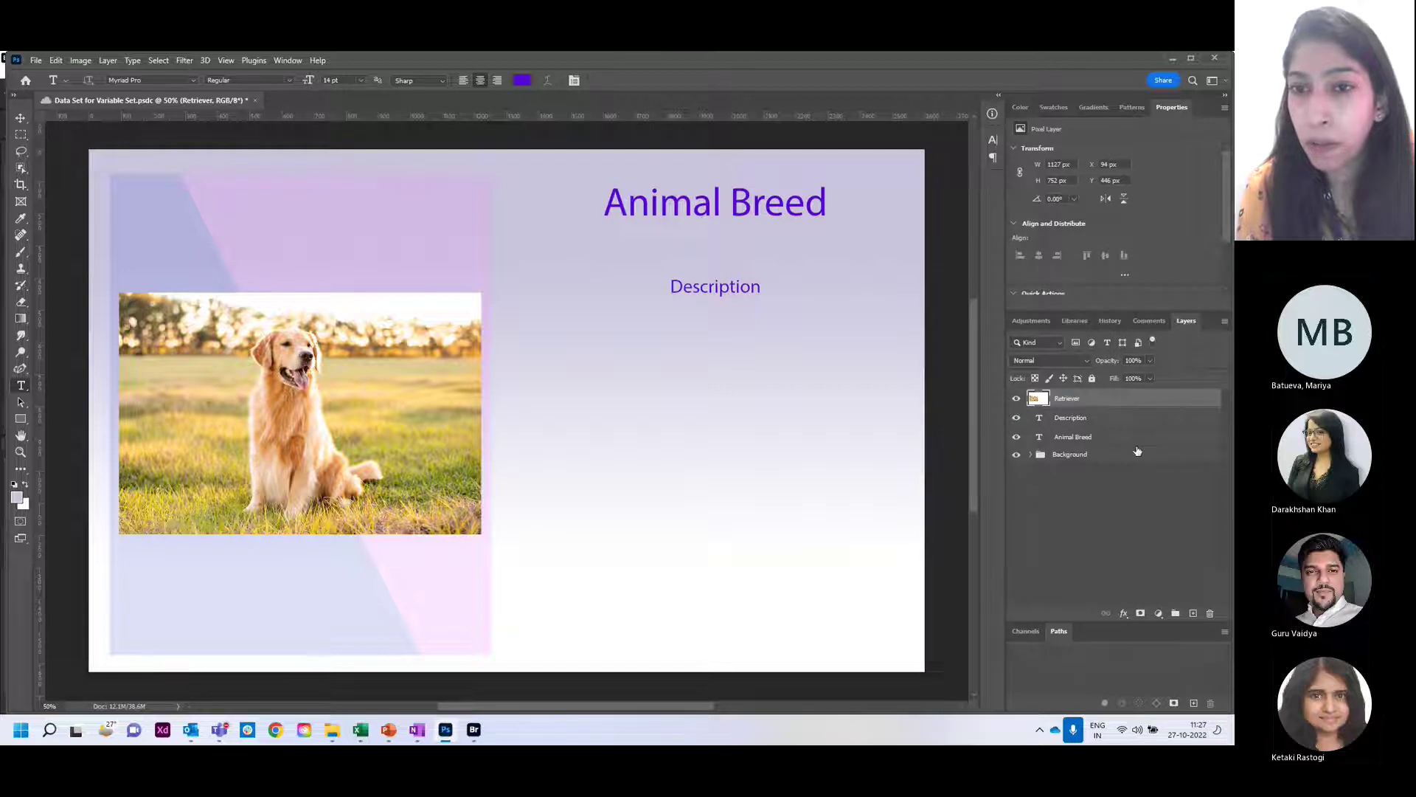
- Define a pixel replacement variable for the Retriever layer and name it Image
click(56, 61)
mouse_move(81, 61)
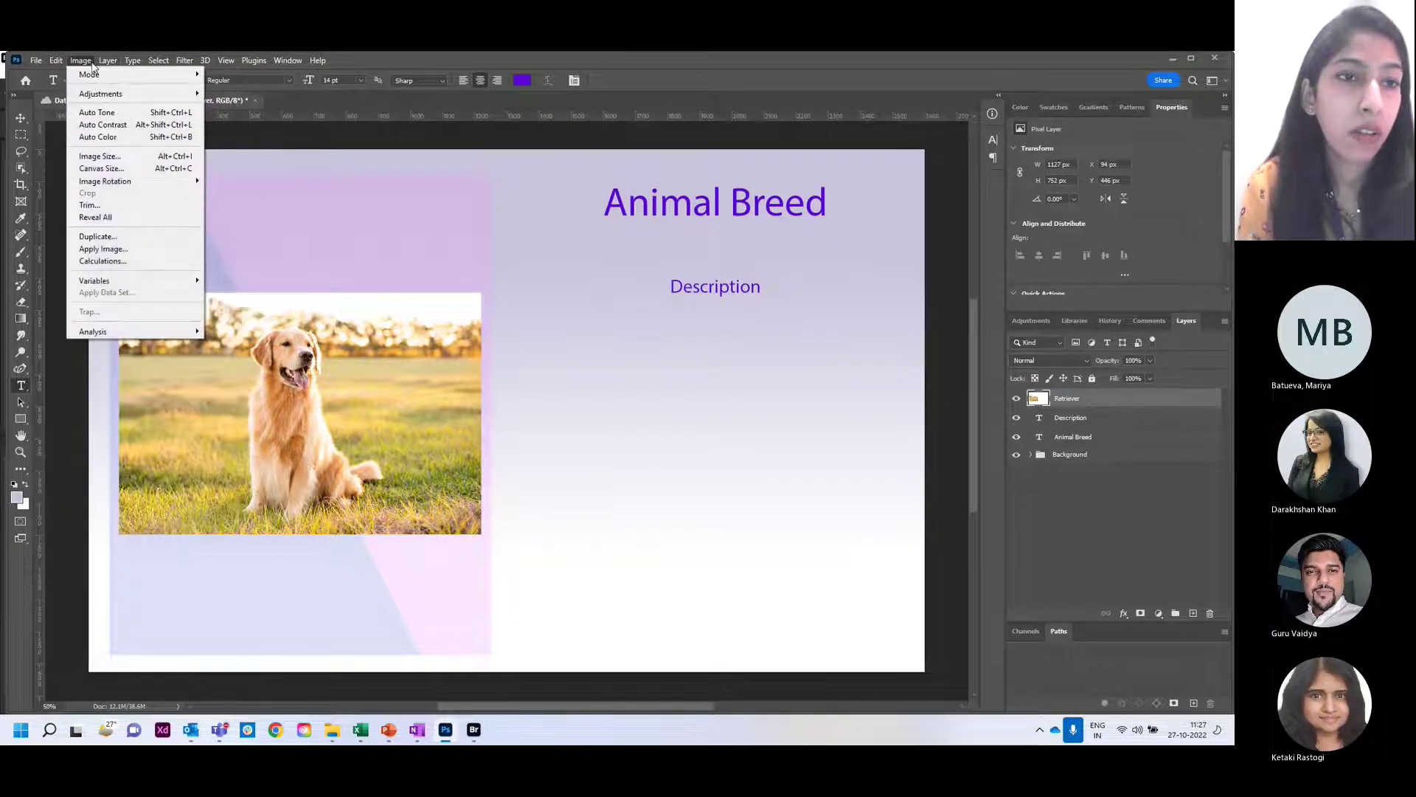
mouse_move(95, 281)
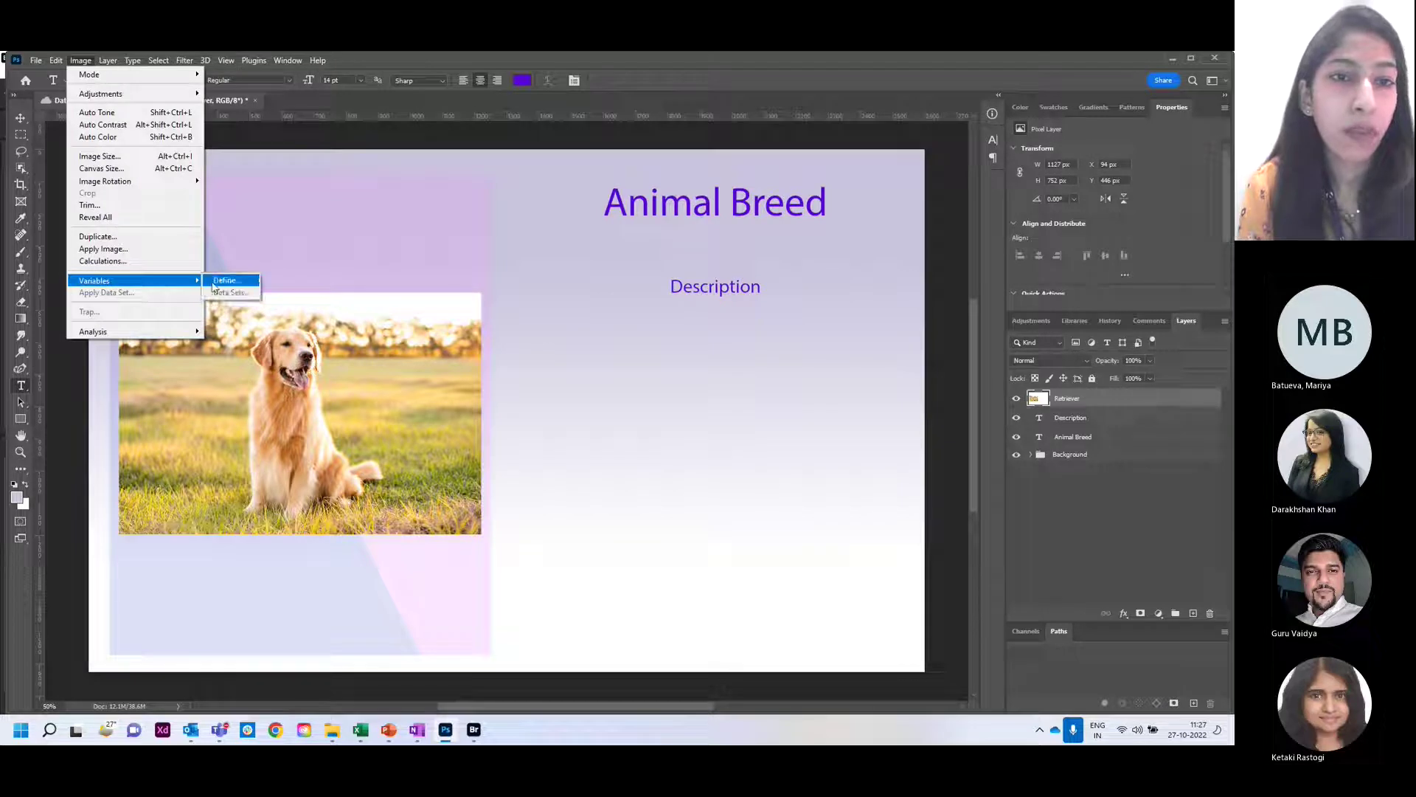
click(221, 280)
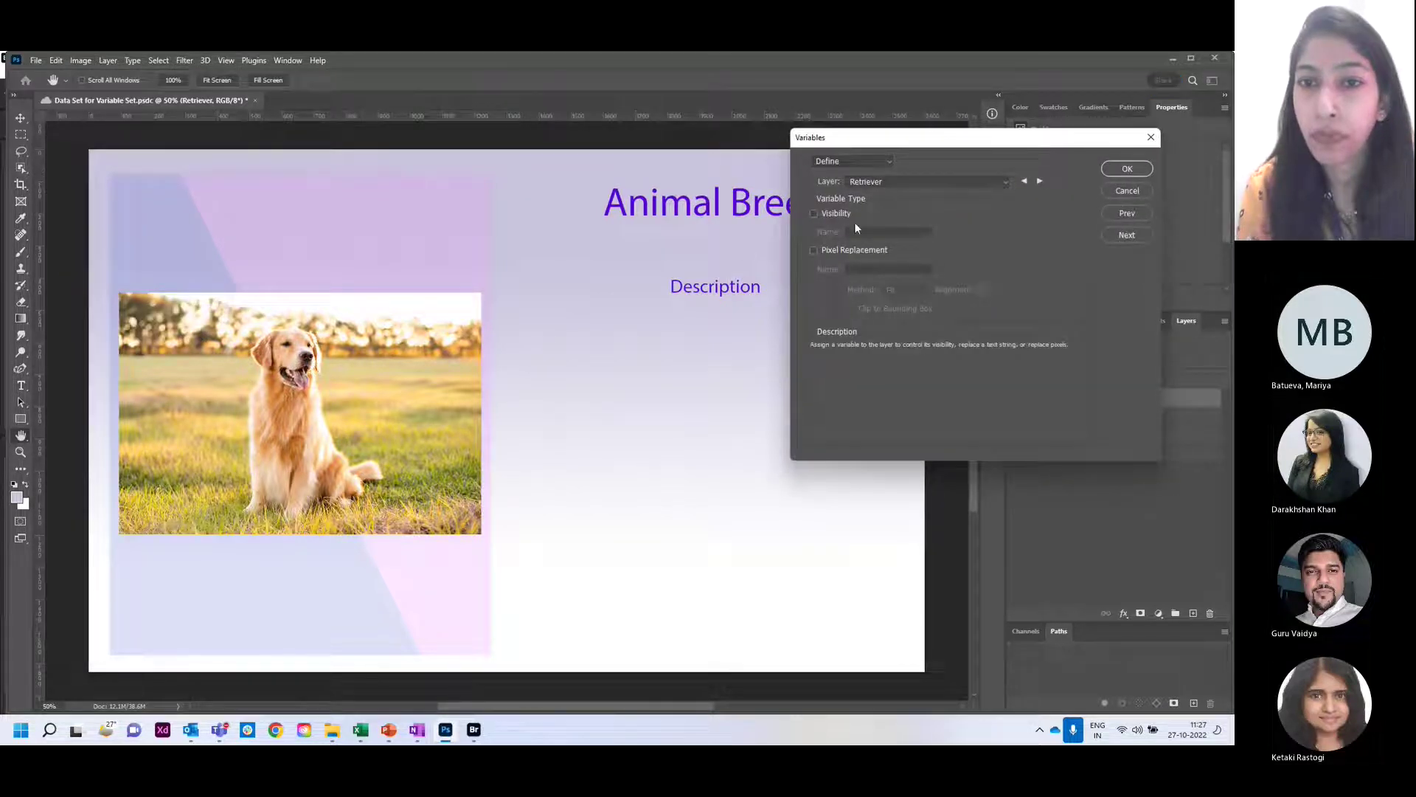
click(838, 249)
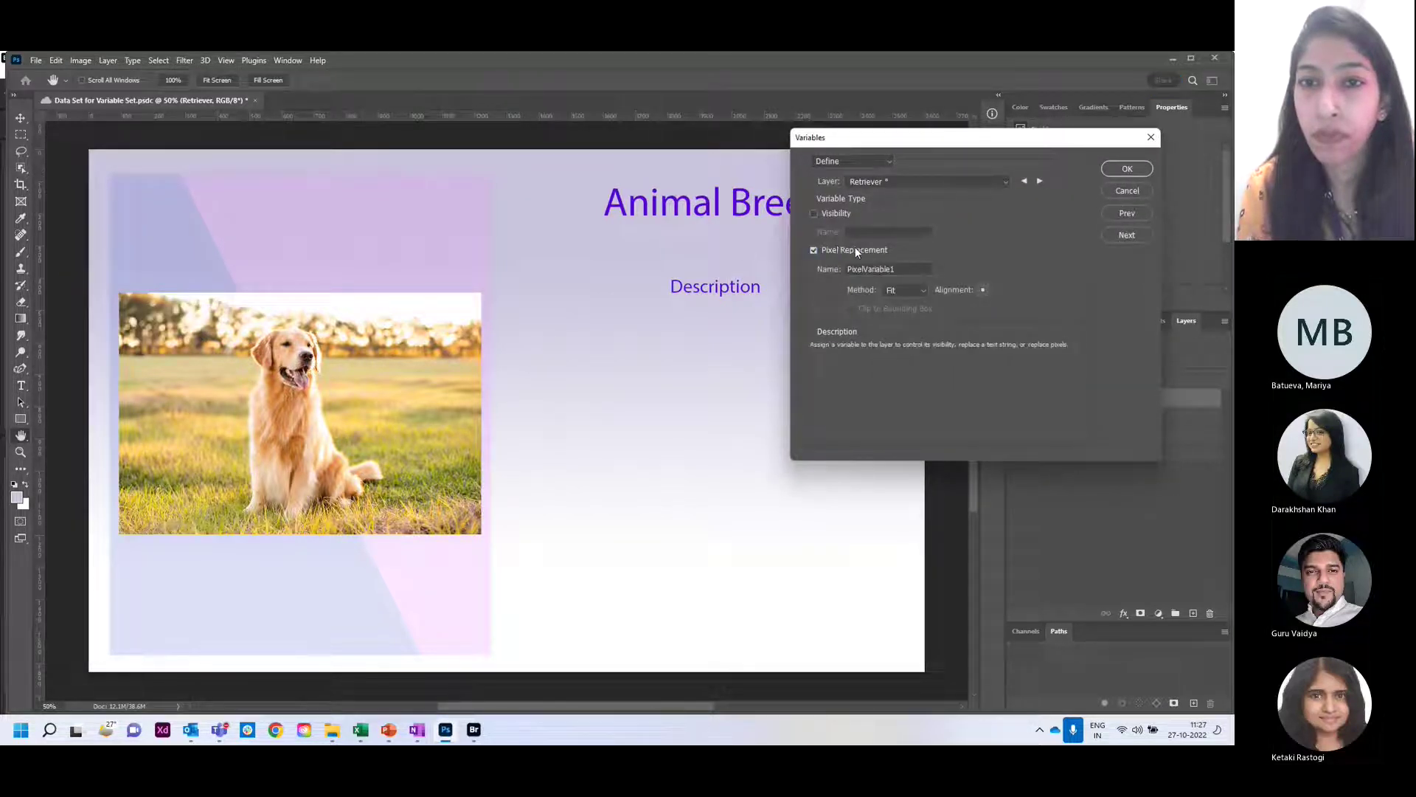
click(949, 183)
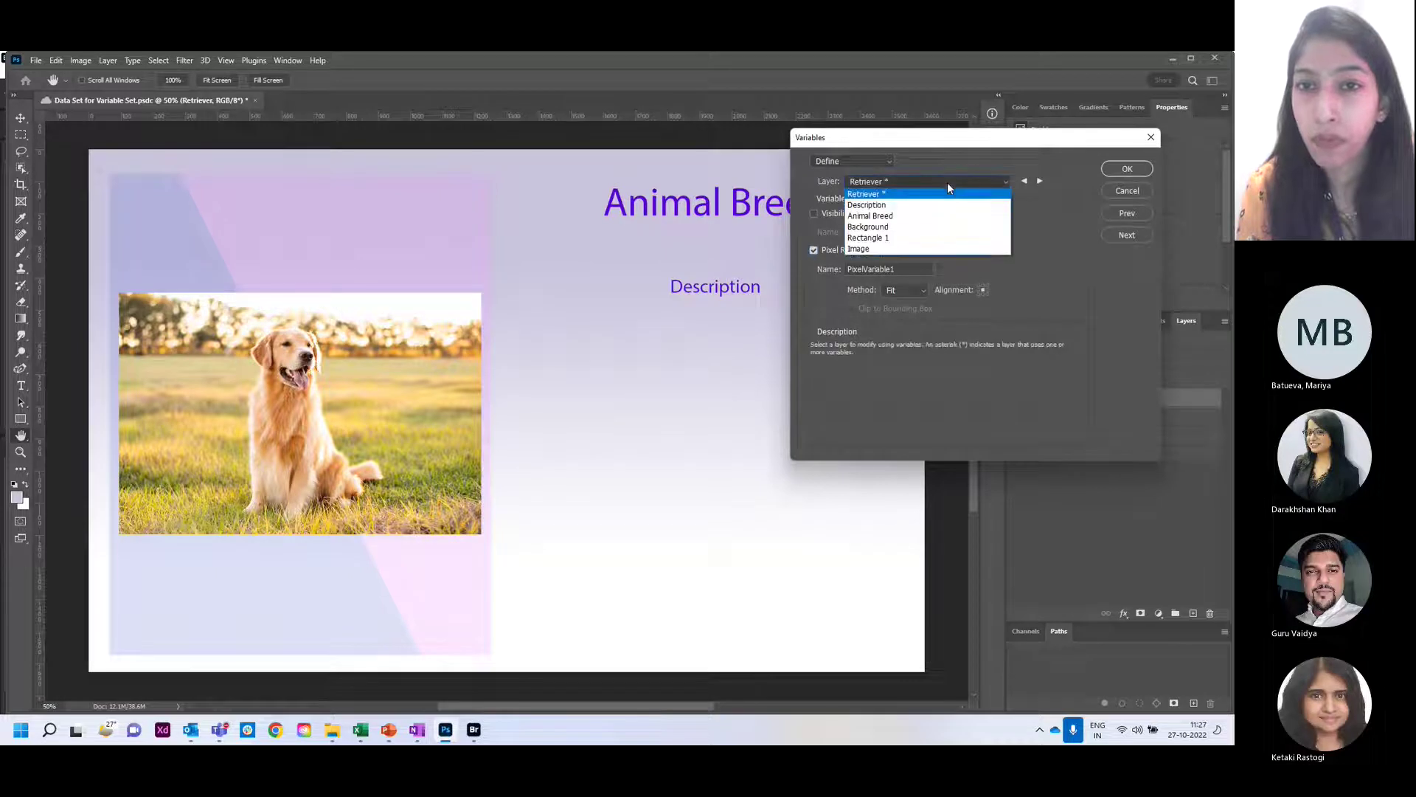
click(1032, 199)
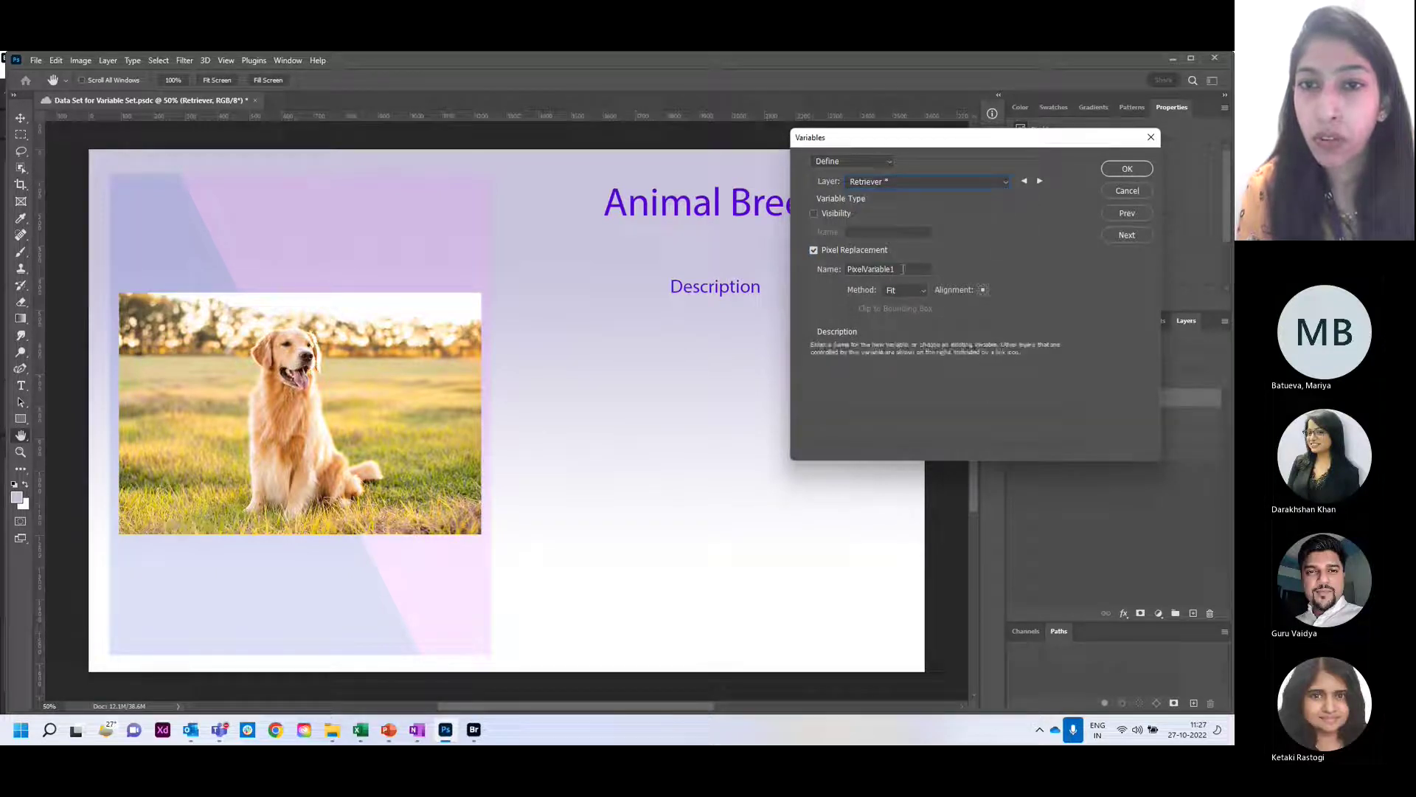
text(Image)
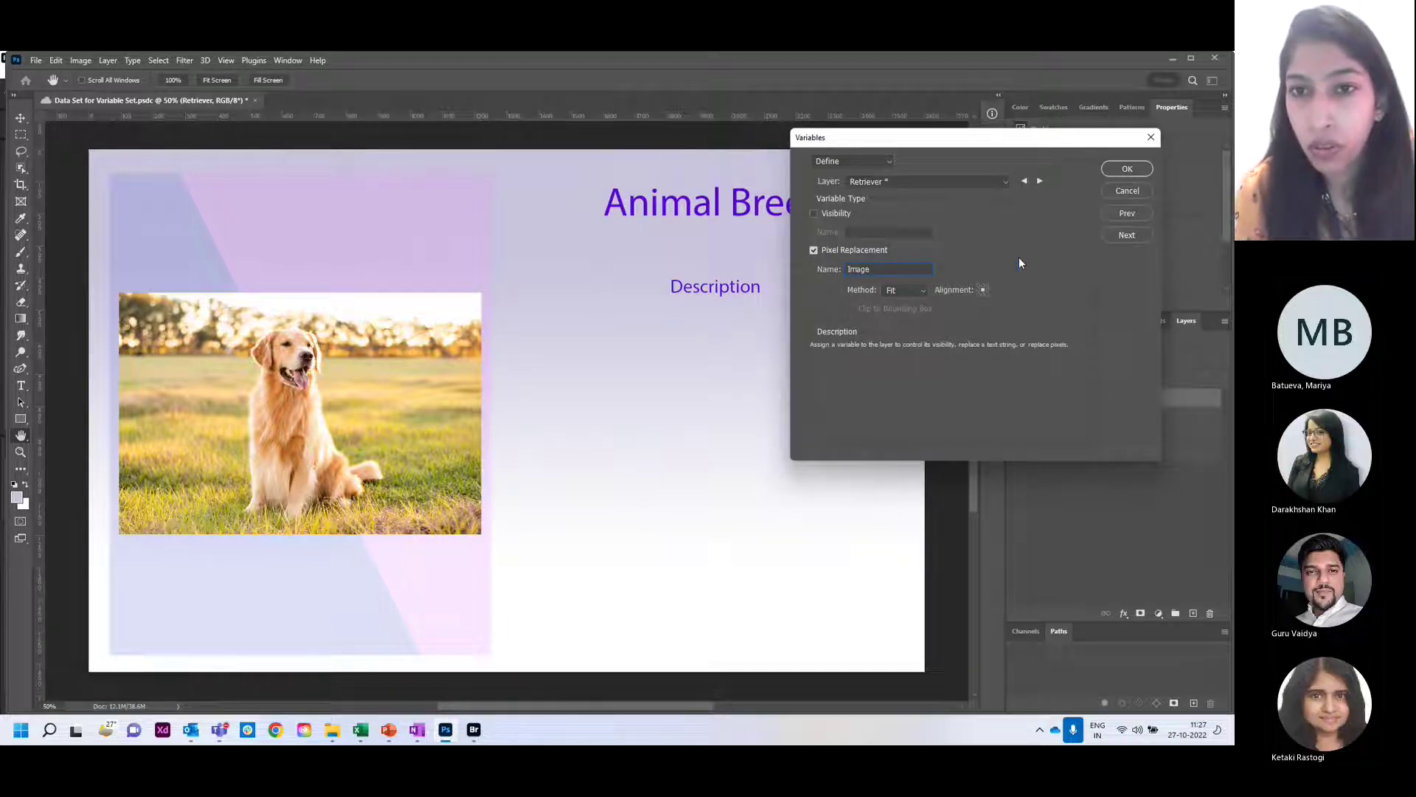
- Define a text replacement variable for the Animal Breed layer and name it AnimaBreed
click(994, 181)
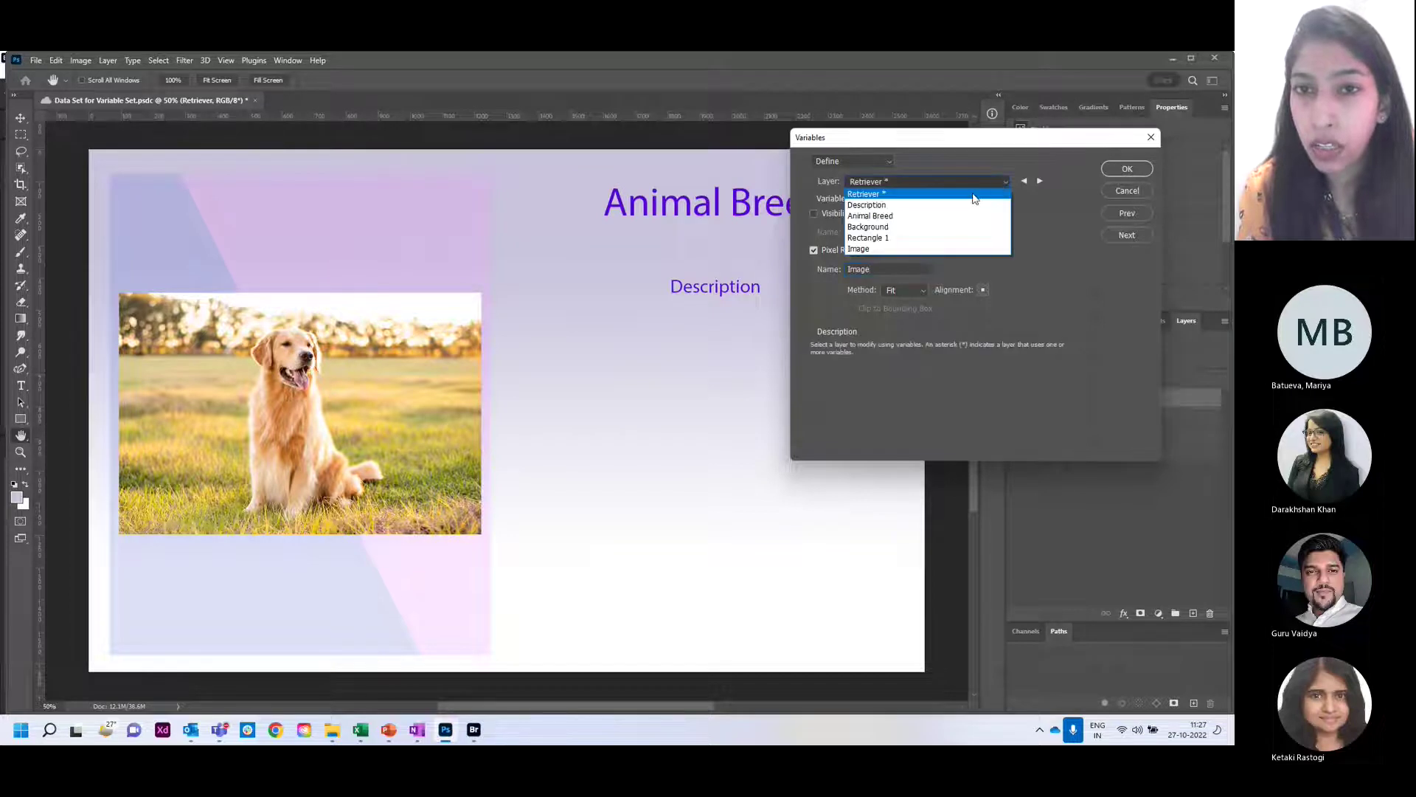
click(958, 216)
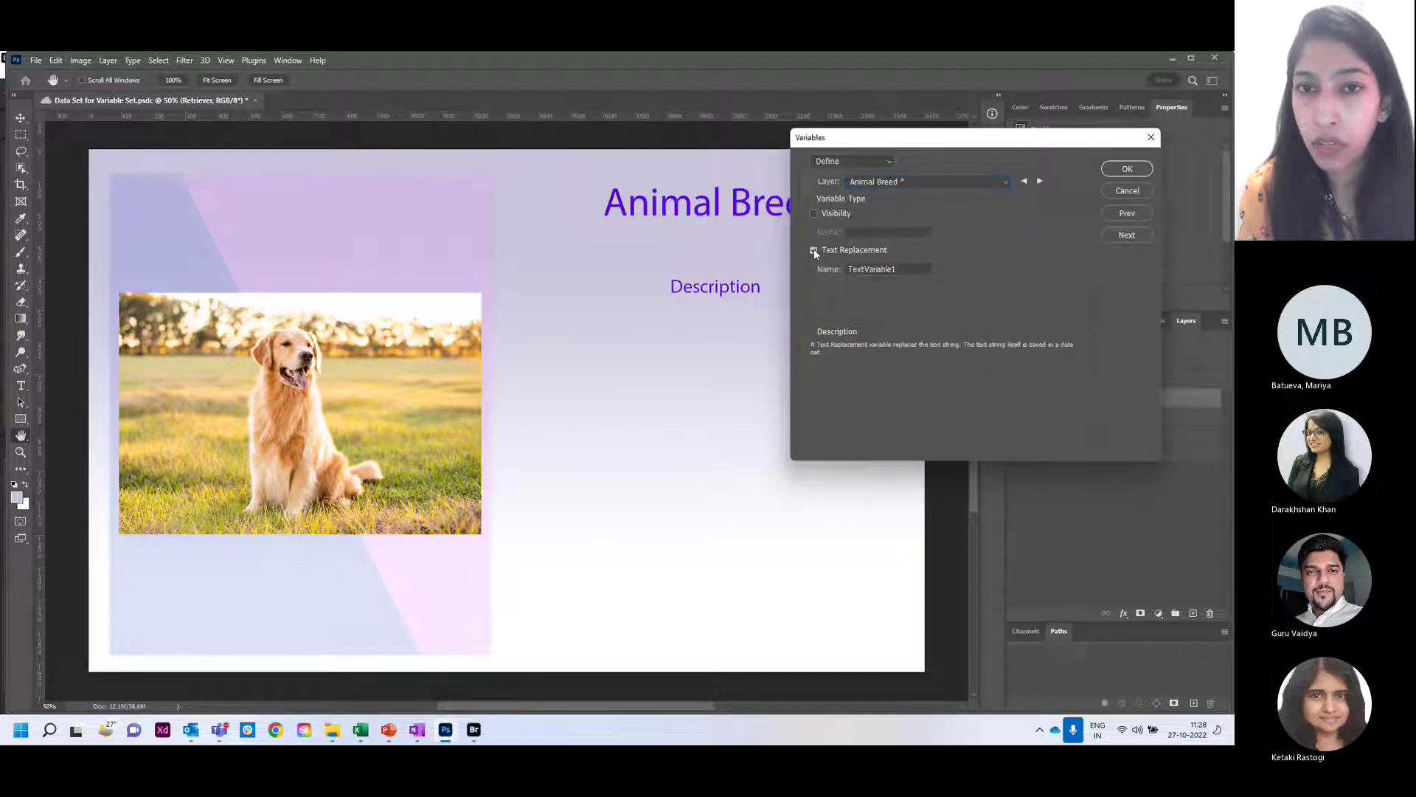
double_click(878, 268)
key(BackSpace)
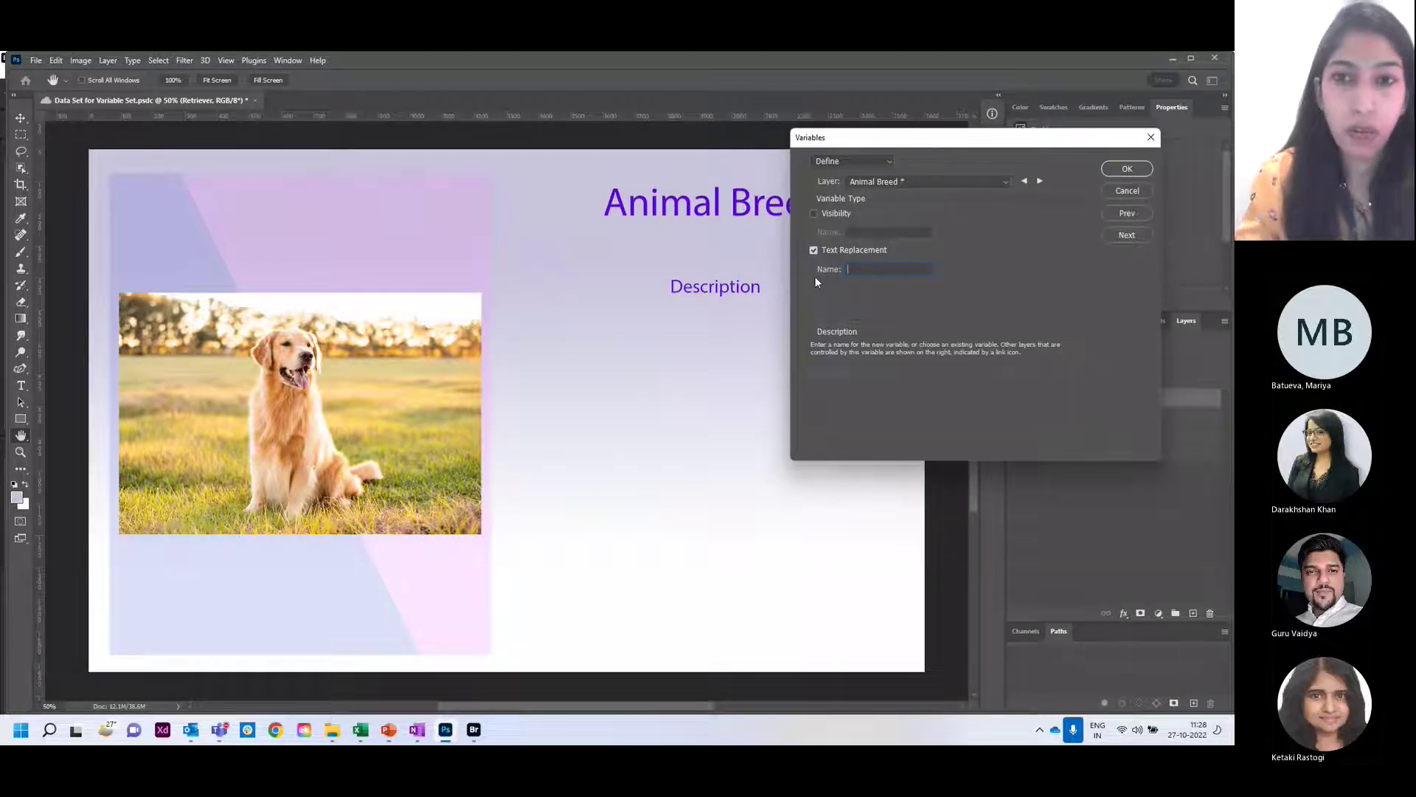
text(AnimalBR)
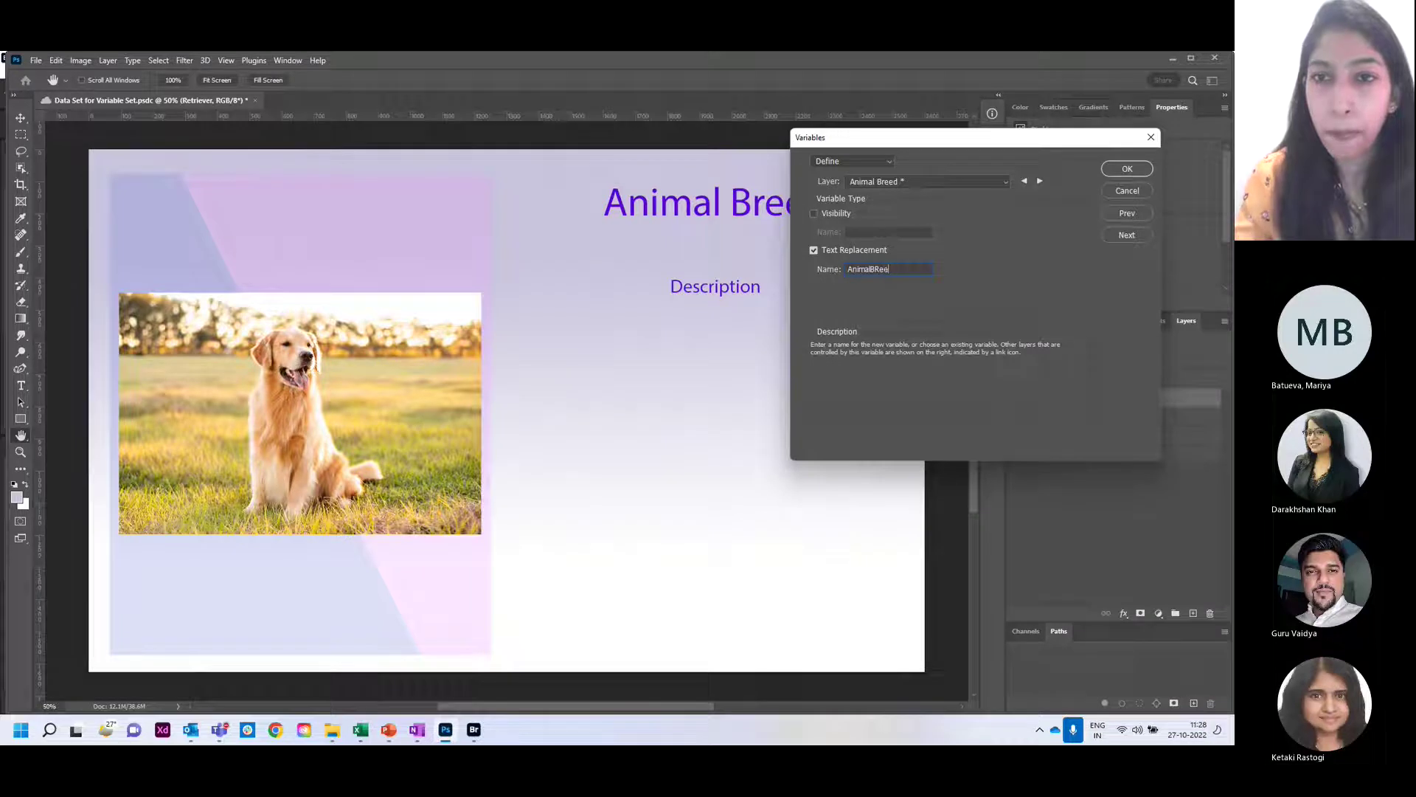
key(BackSpace)
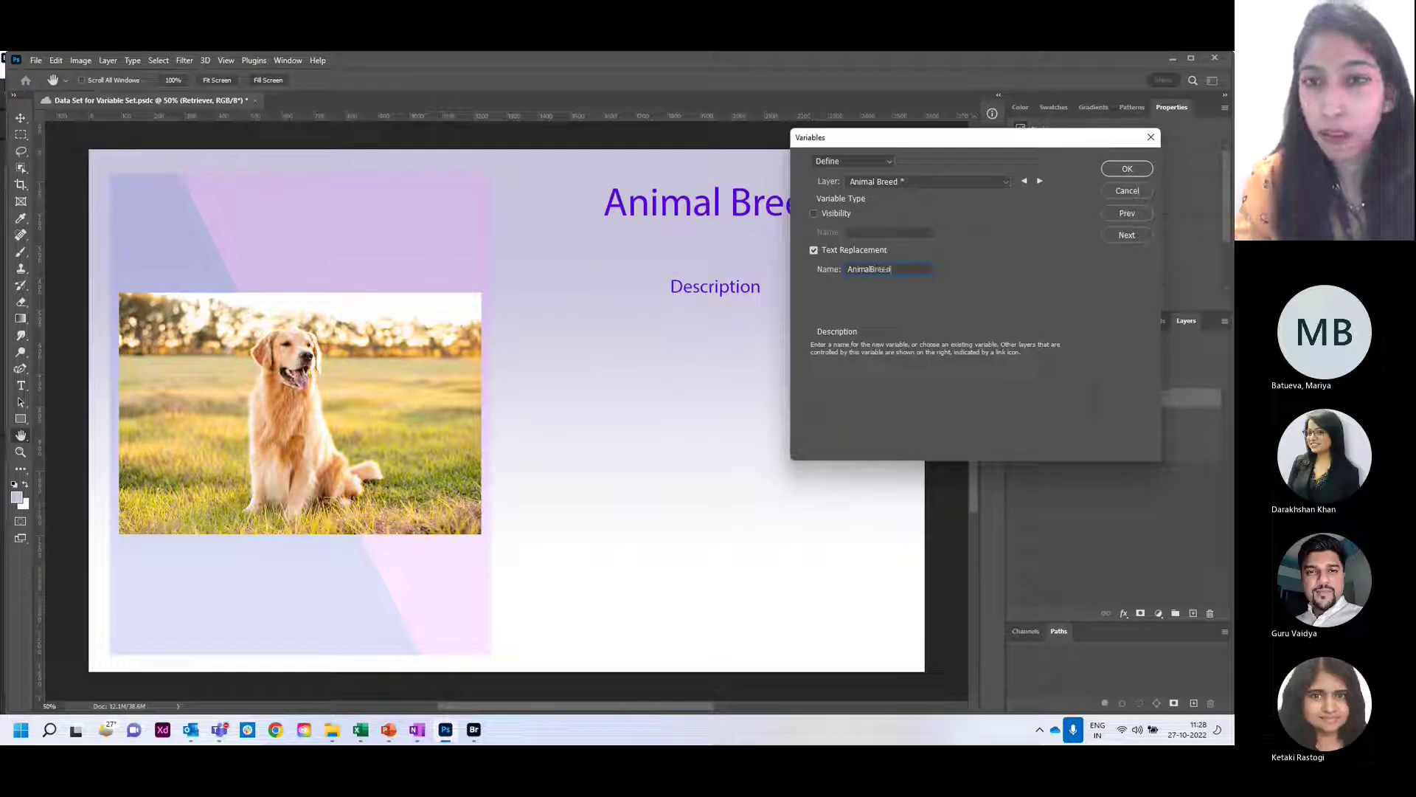
- Define a text replacement variable named Details for the Description layer and apply the variable definitions
click(966, 186)
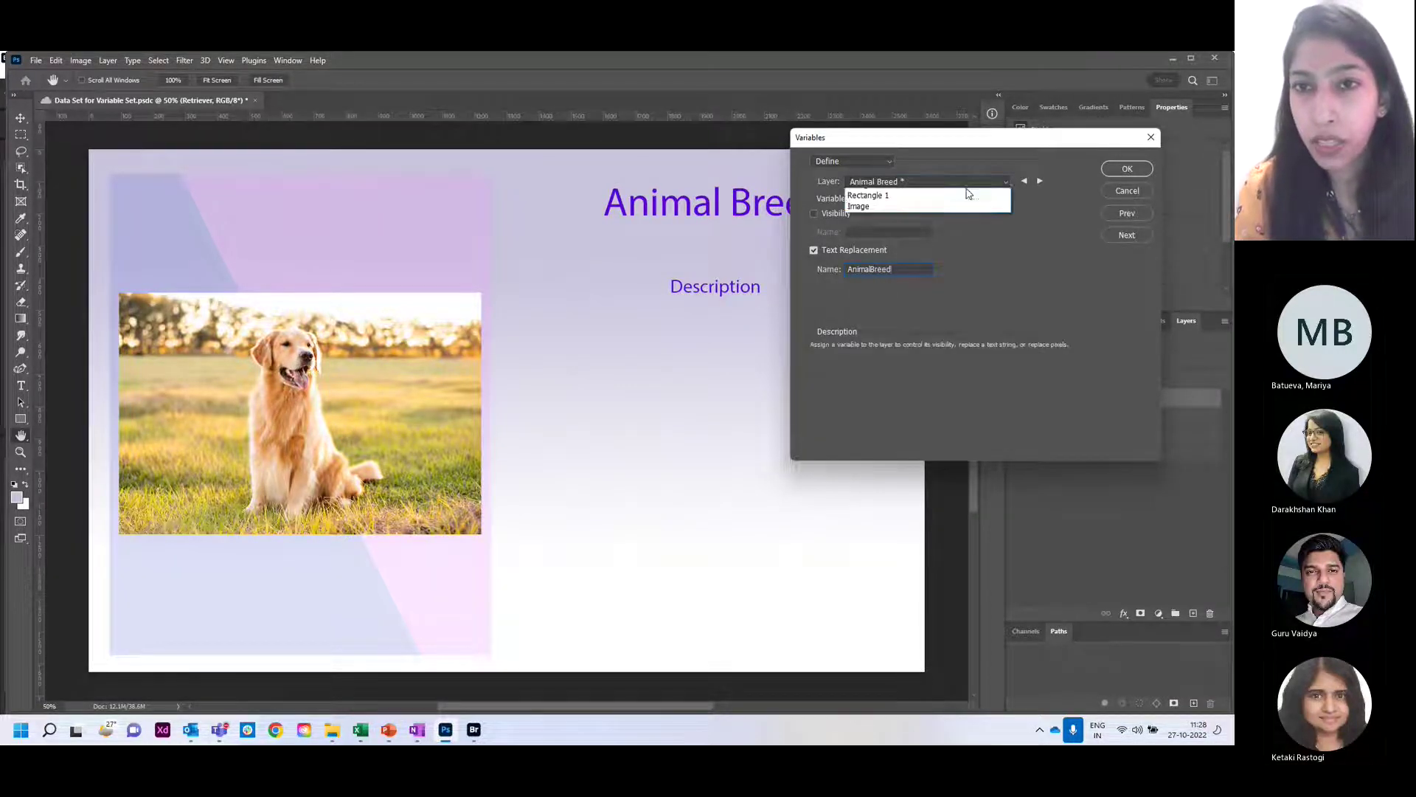
click(927, 212)
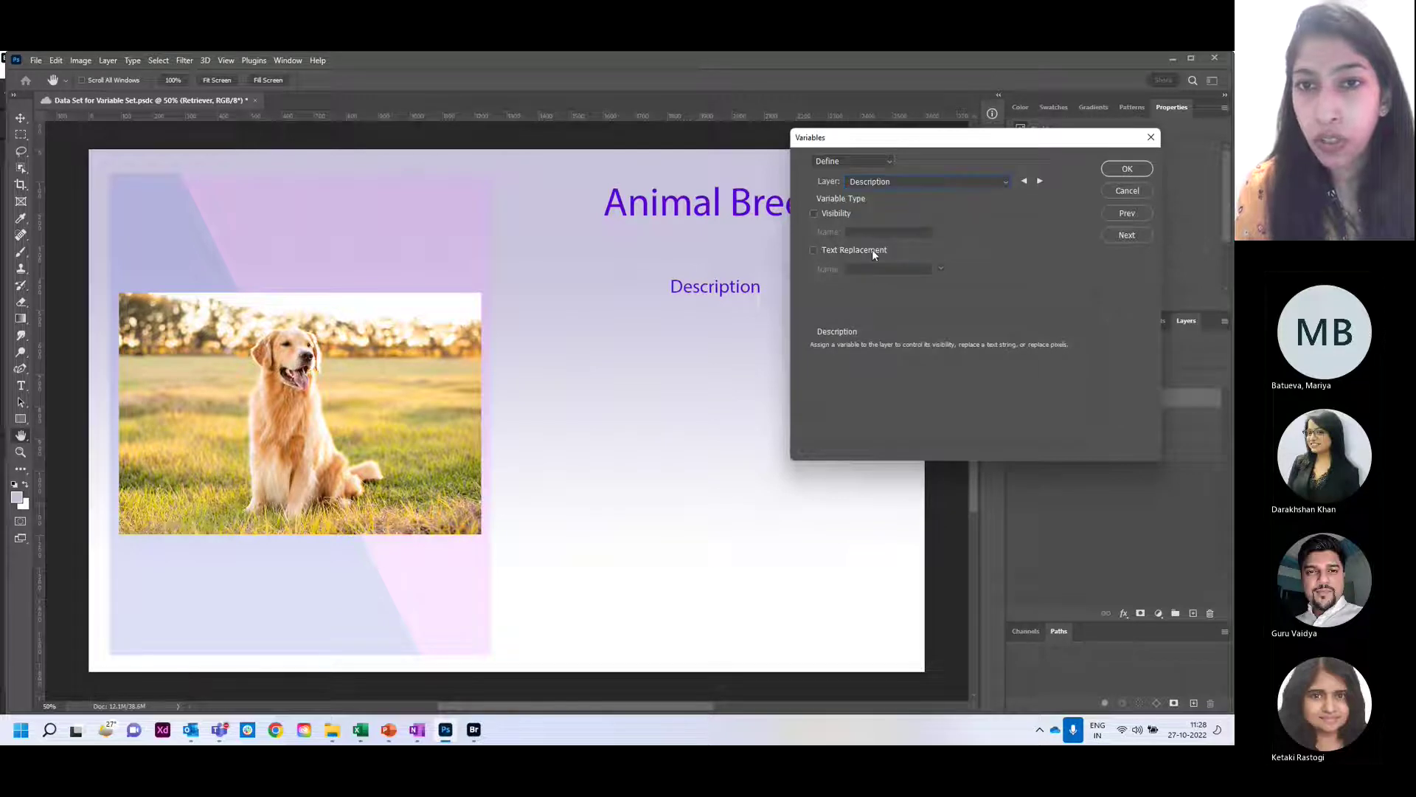
click(814, 250)
click(904, 270)
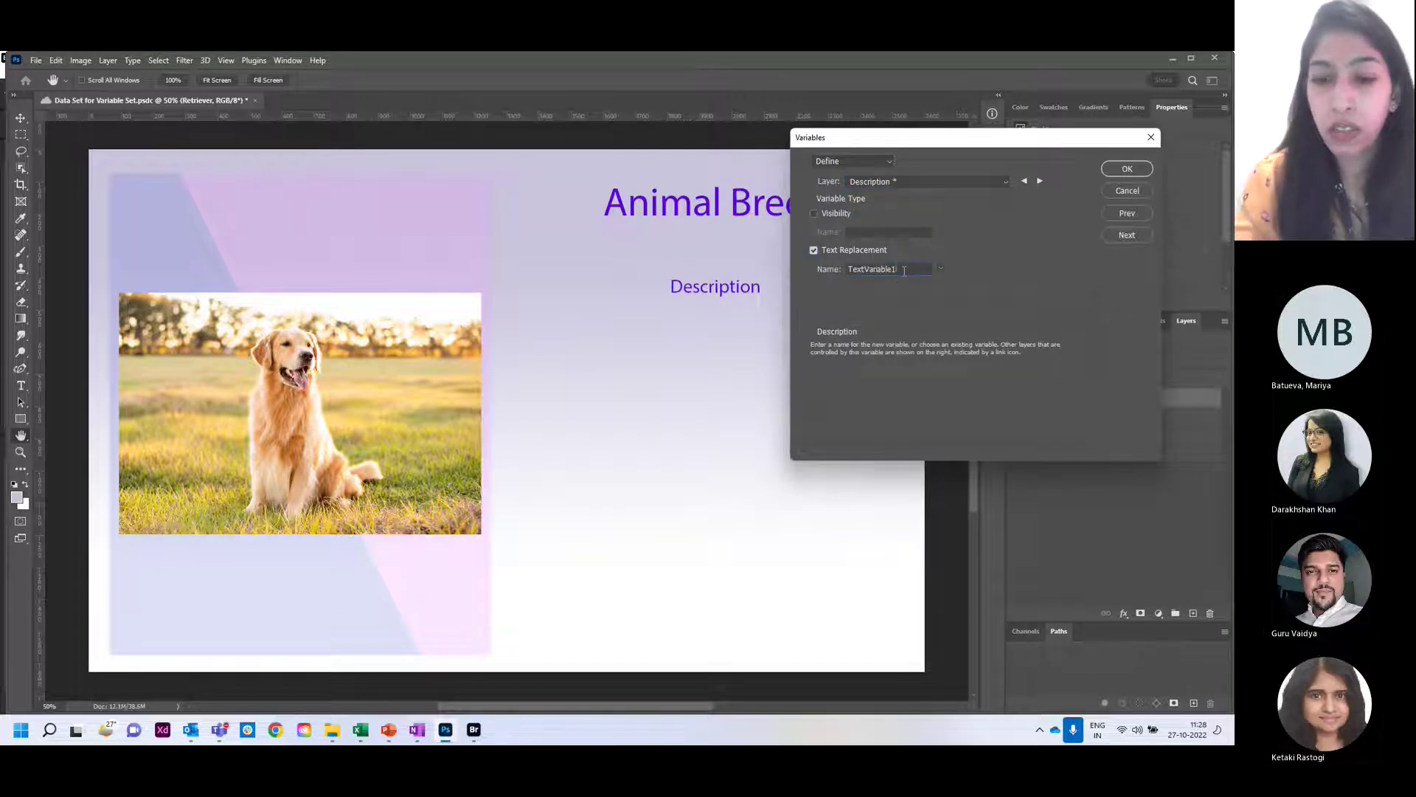
key(BackSpace)
key(BackSpace)
key(BackSpace)
key(BackSpace)
key(BackSpace)
key(BackSpace)
key(BackSpace)
key(BackSpace)
key(BackSpace)
key(BackSpace)
key(BackSpace)
key(BackSpace)
text(De)
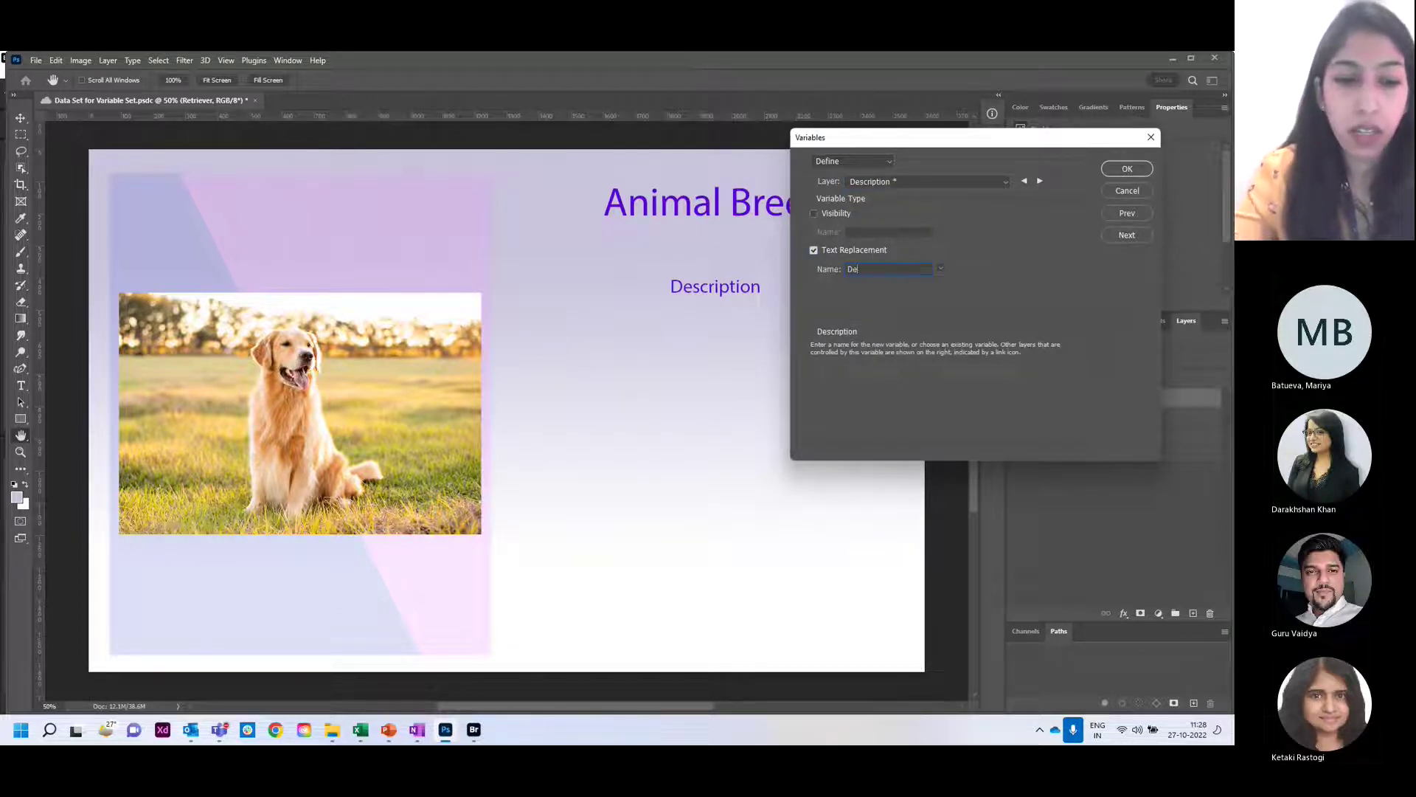
text(tails)
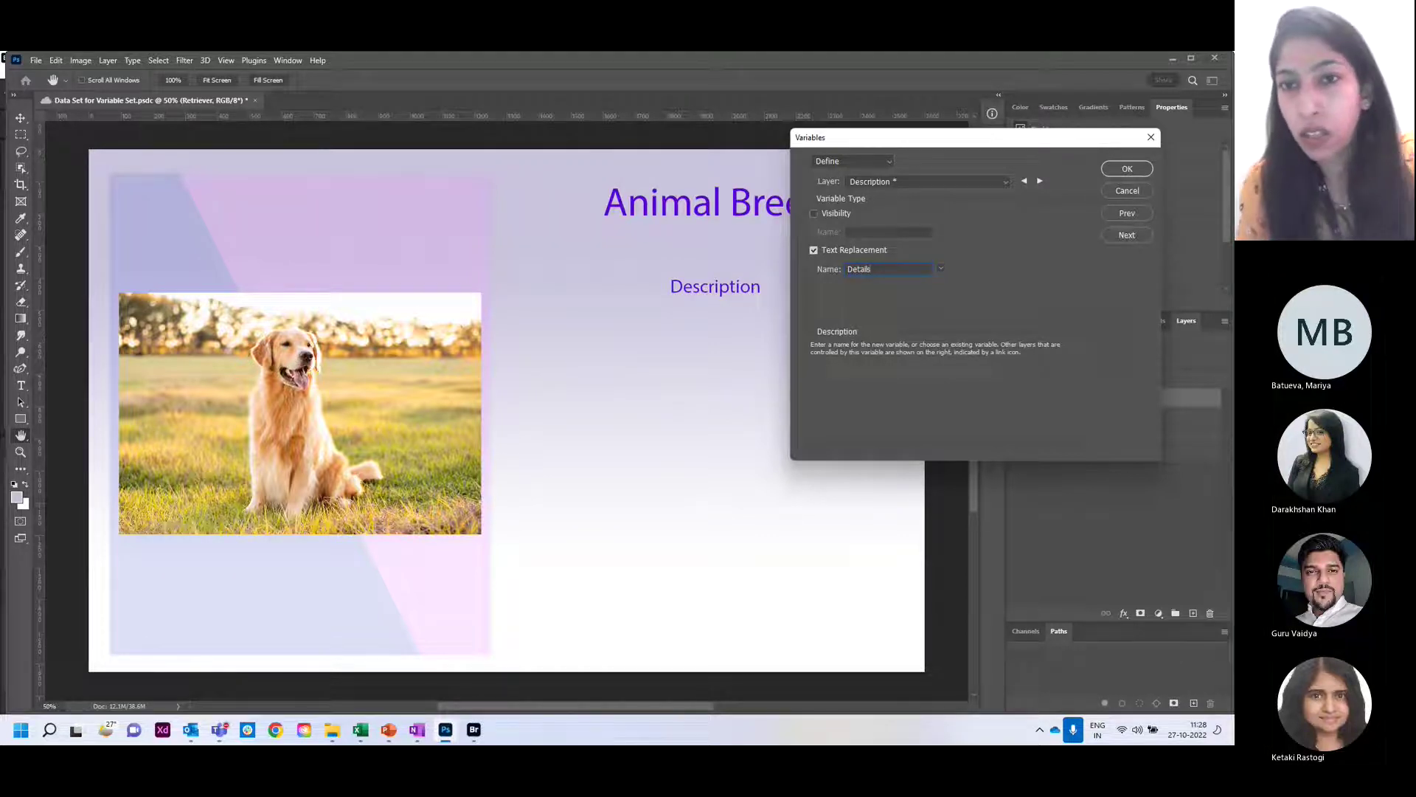
click(1127, 170)
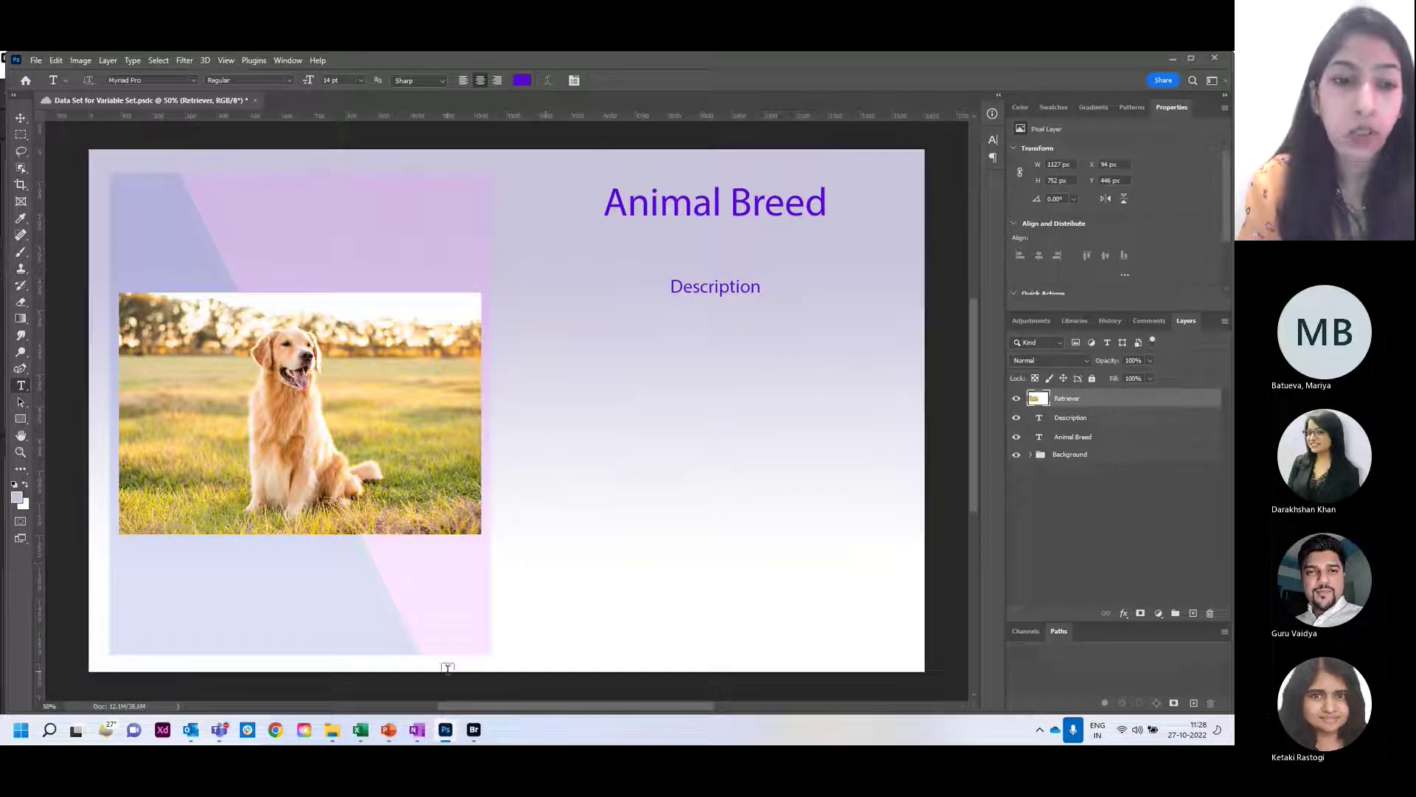
- Close the Dog Data Set workbook in Excel and save its changes
mouse_move(363, 739)
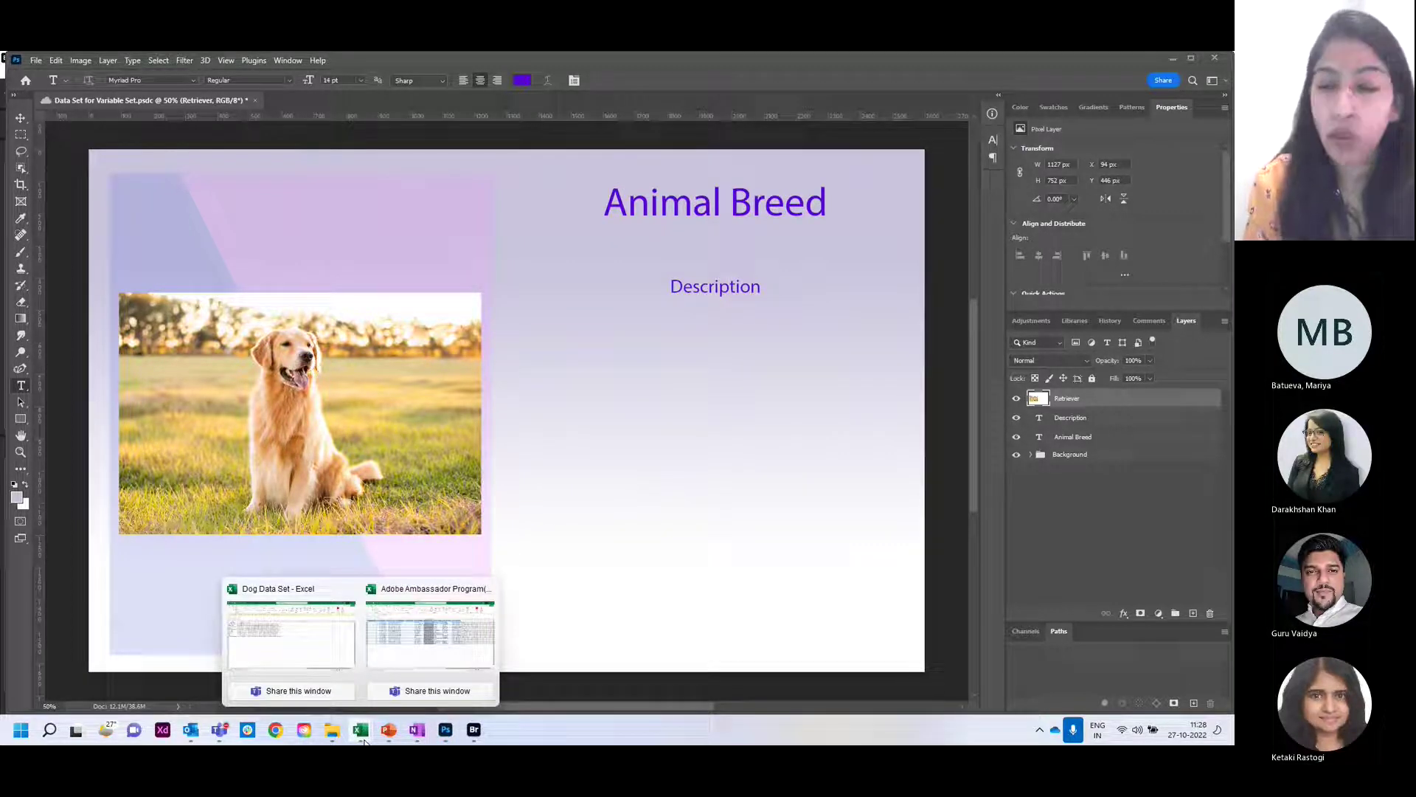
click(345, 606)
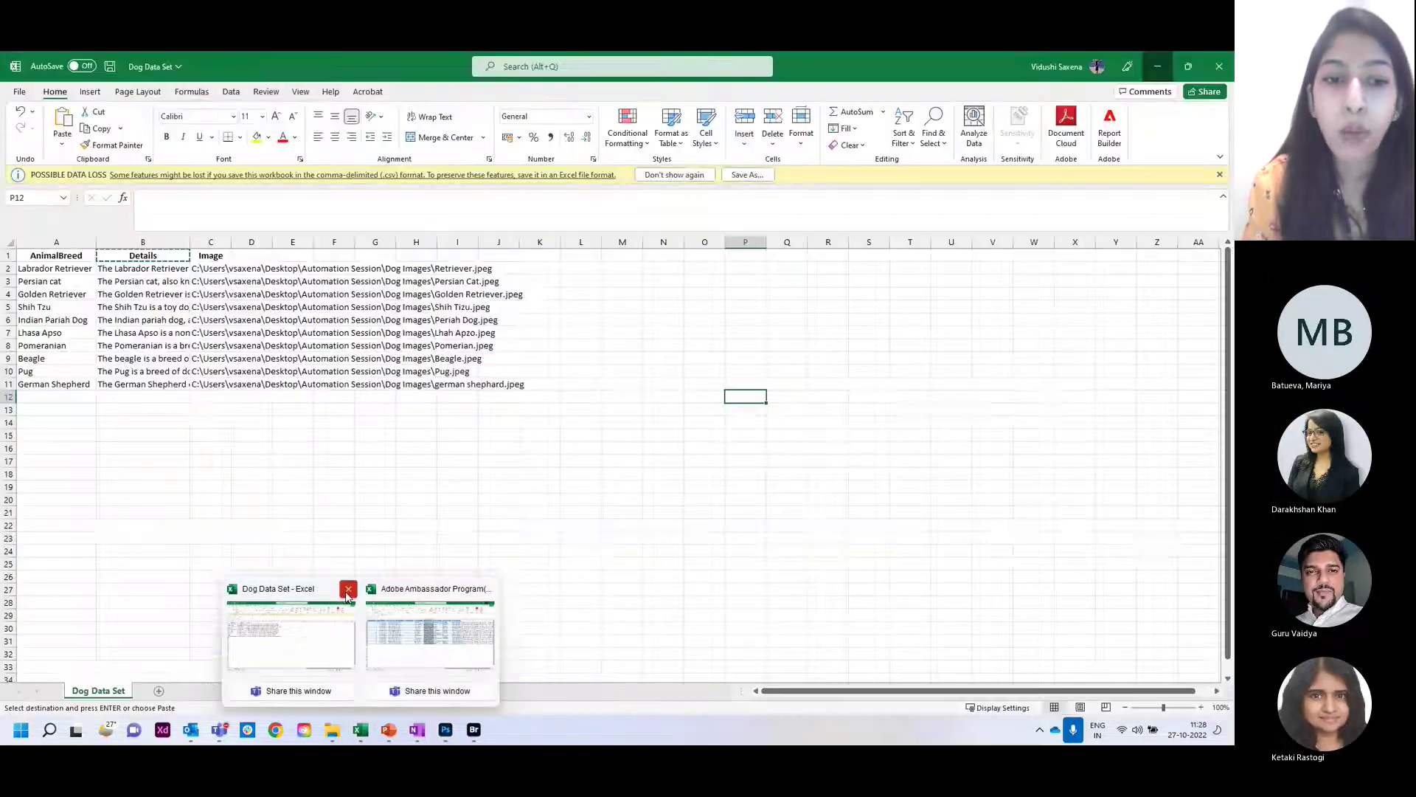
click(348, 589)
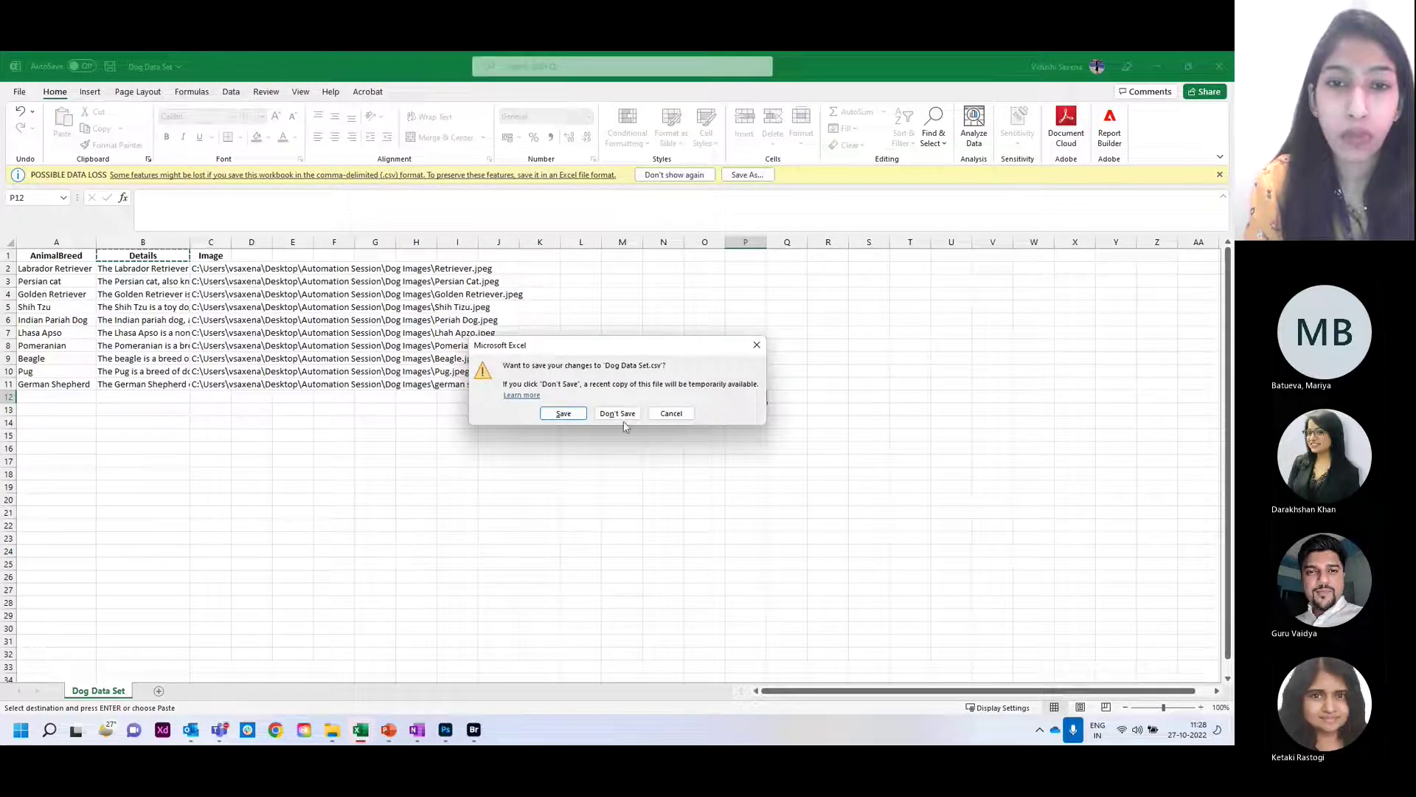
click(564, 413)
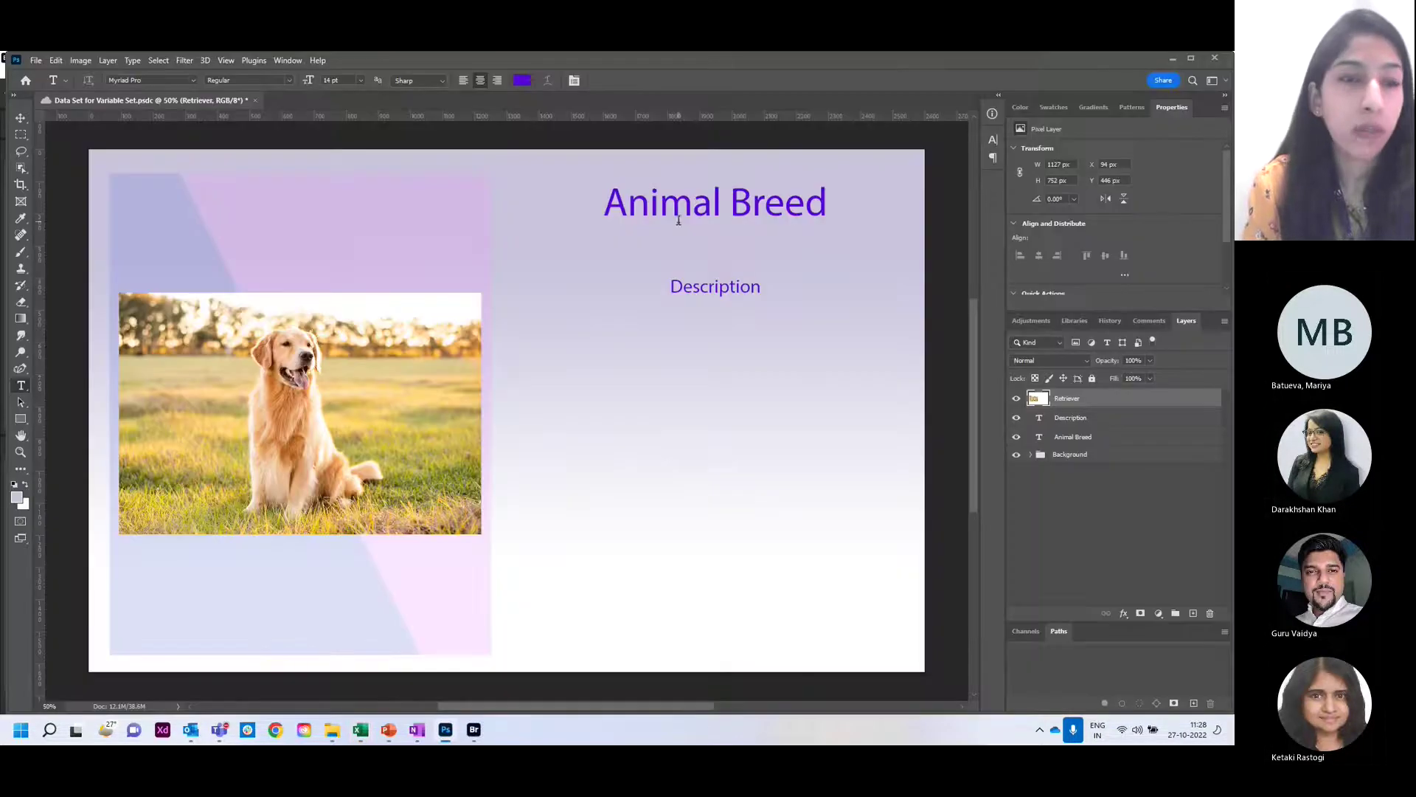
- Import the Dog Data Set CSV from the Dog Images folder as variable data sets and try to advance to the next data set
click(36, 60)
mouse_move(52, 62)
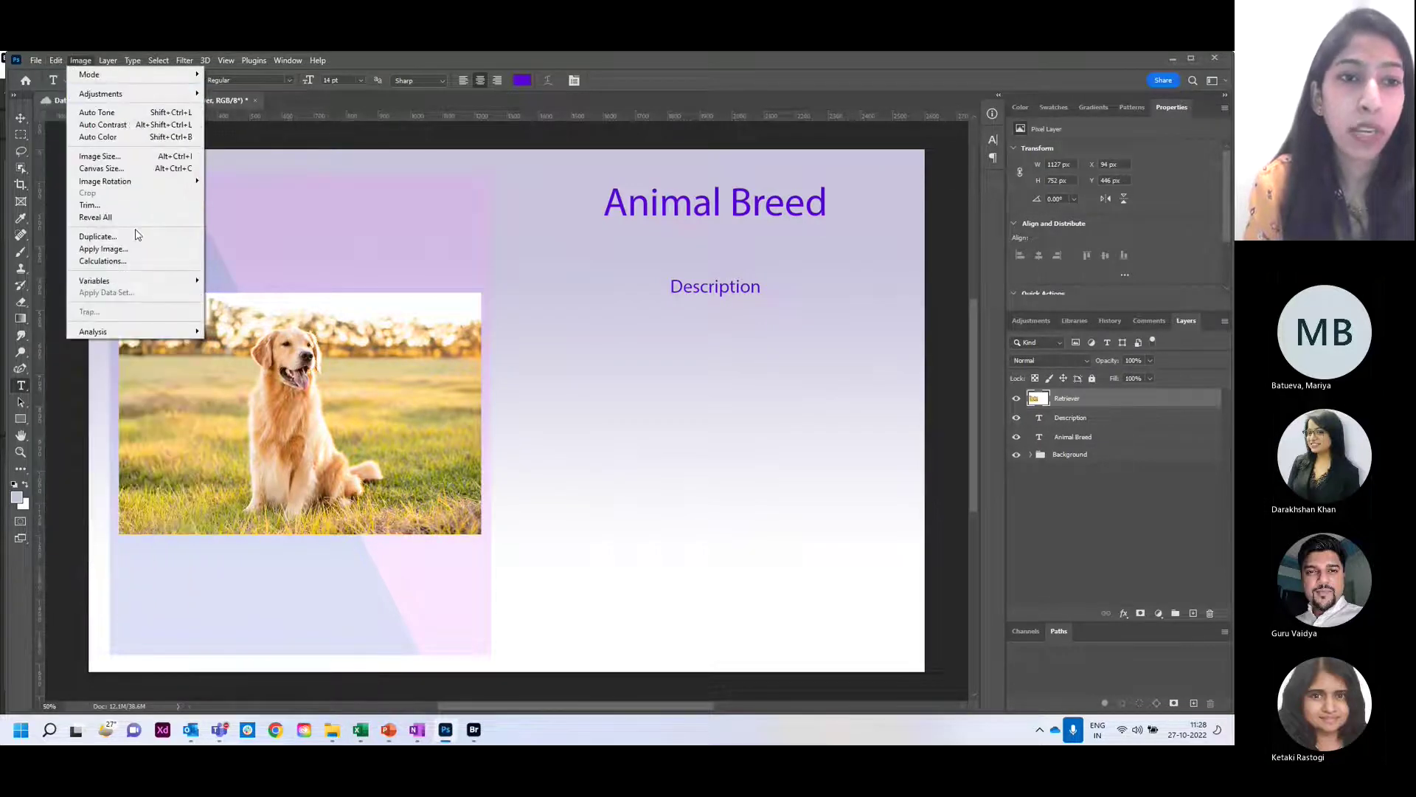
mouse_move(161, 285)
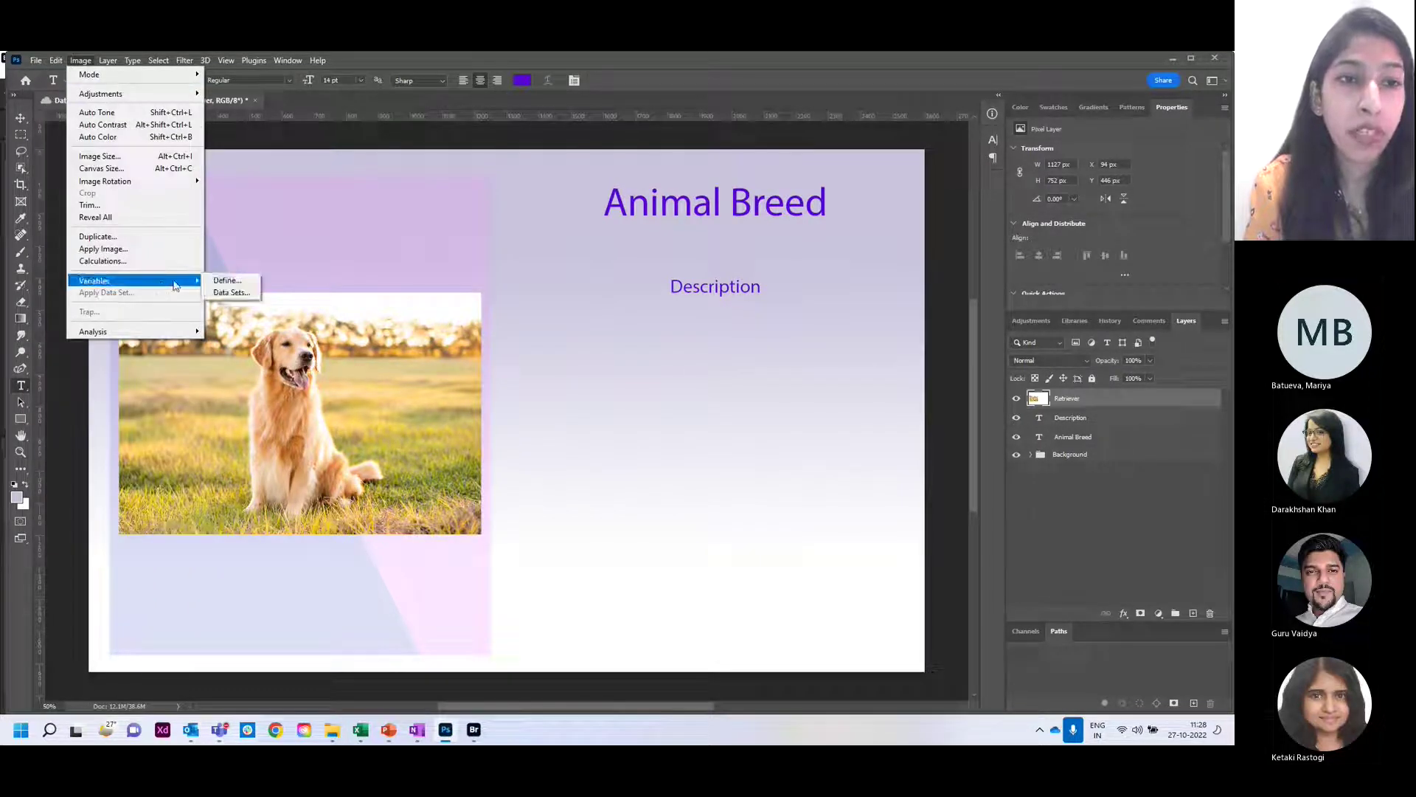
click(228, 295)
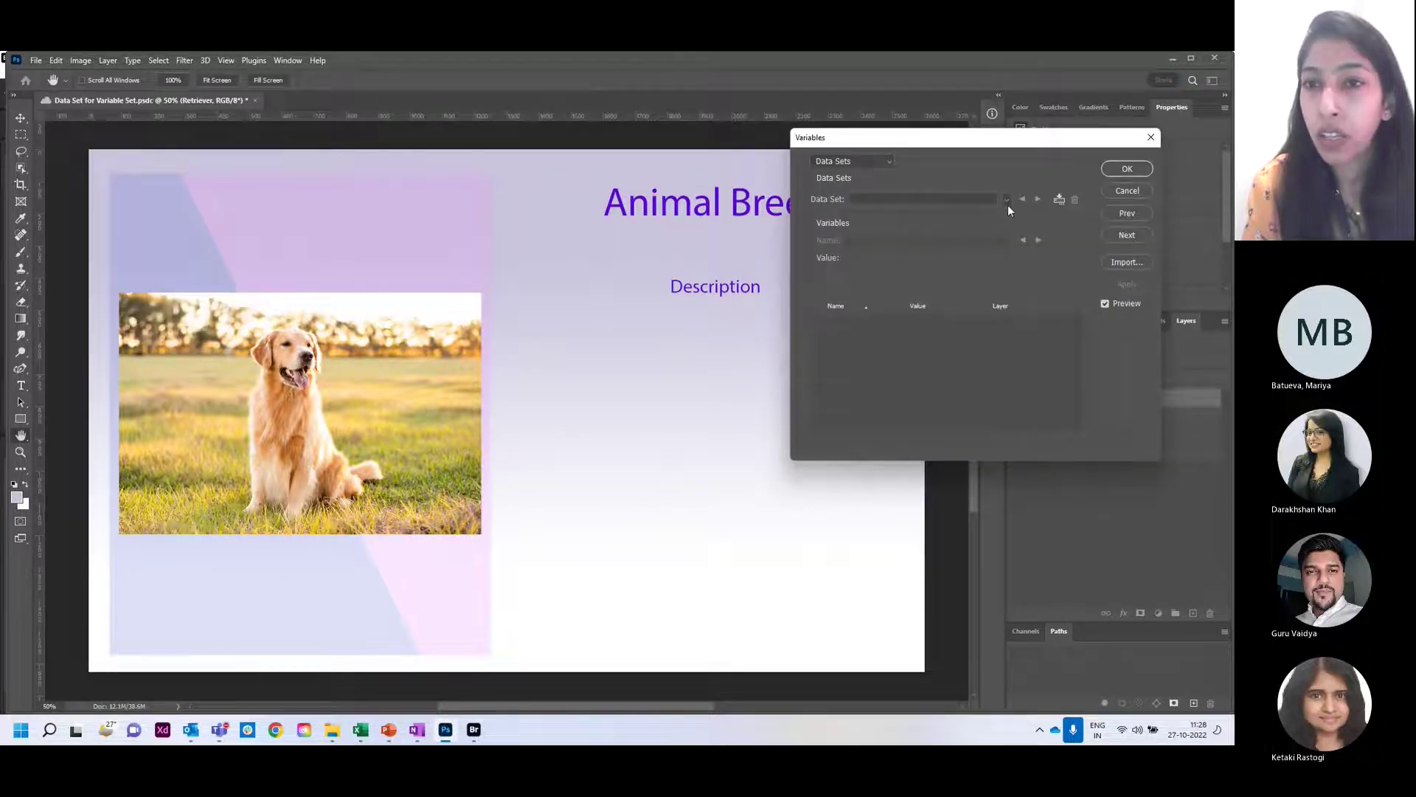
click(1126, 263)
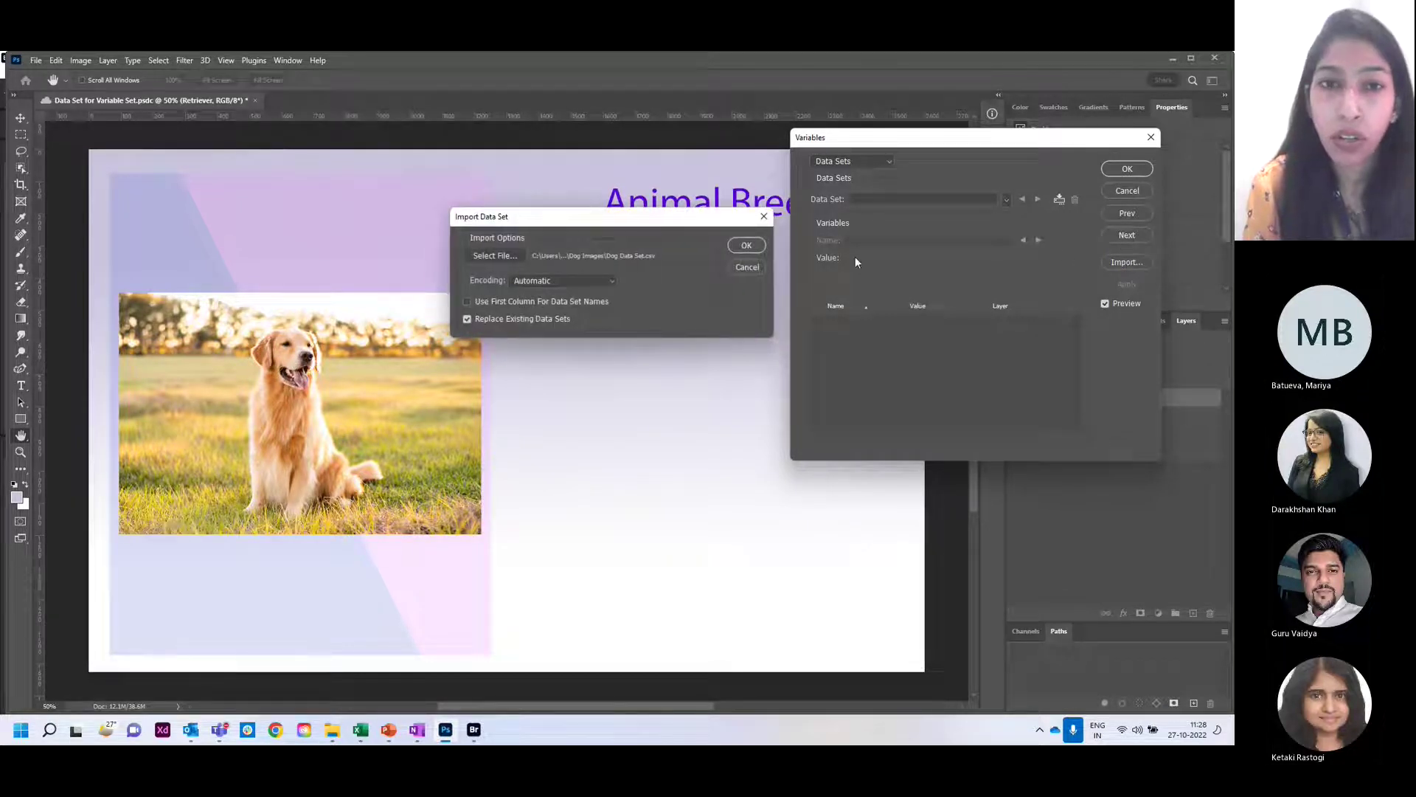
click(506, 255)
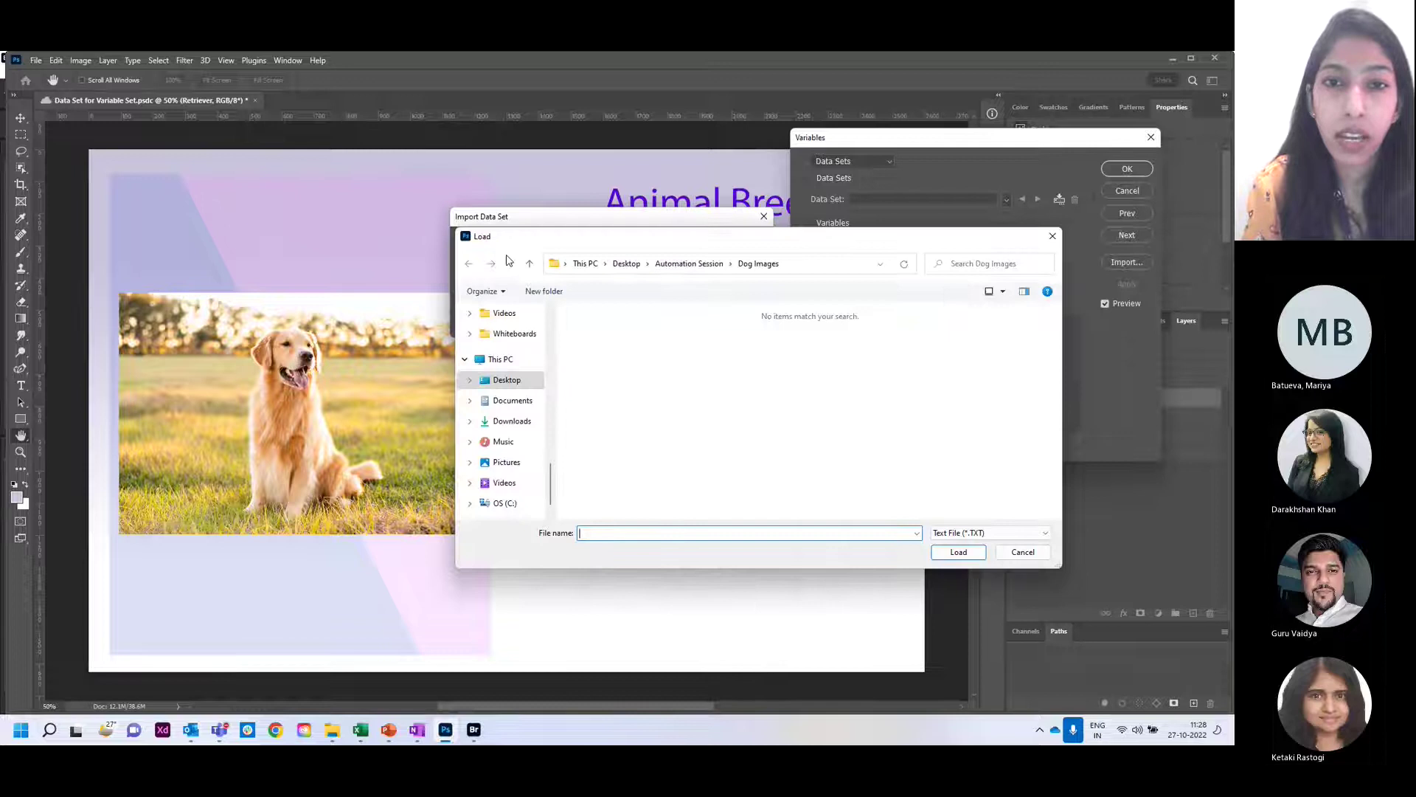
click(689, 264)
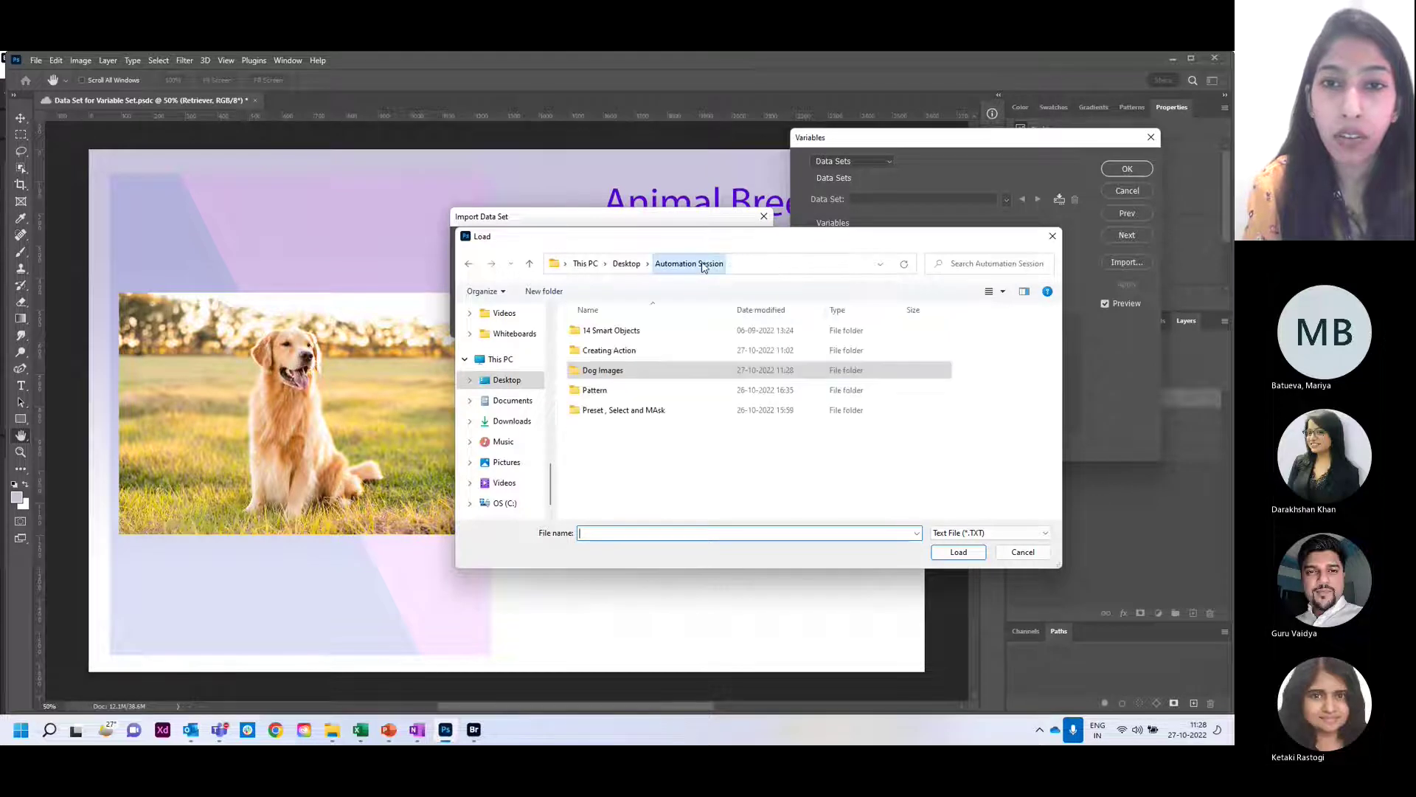
double_click(625, 378)
click(1000, 534)
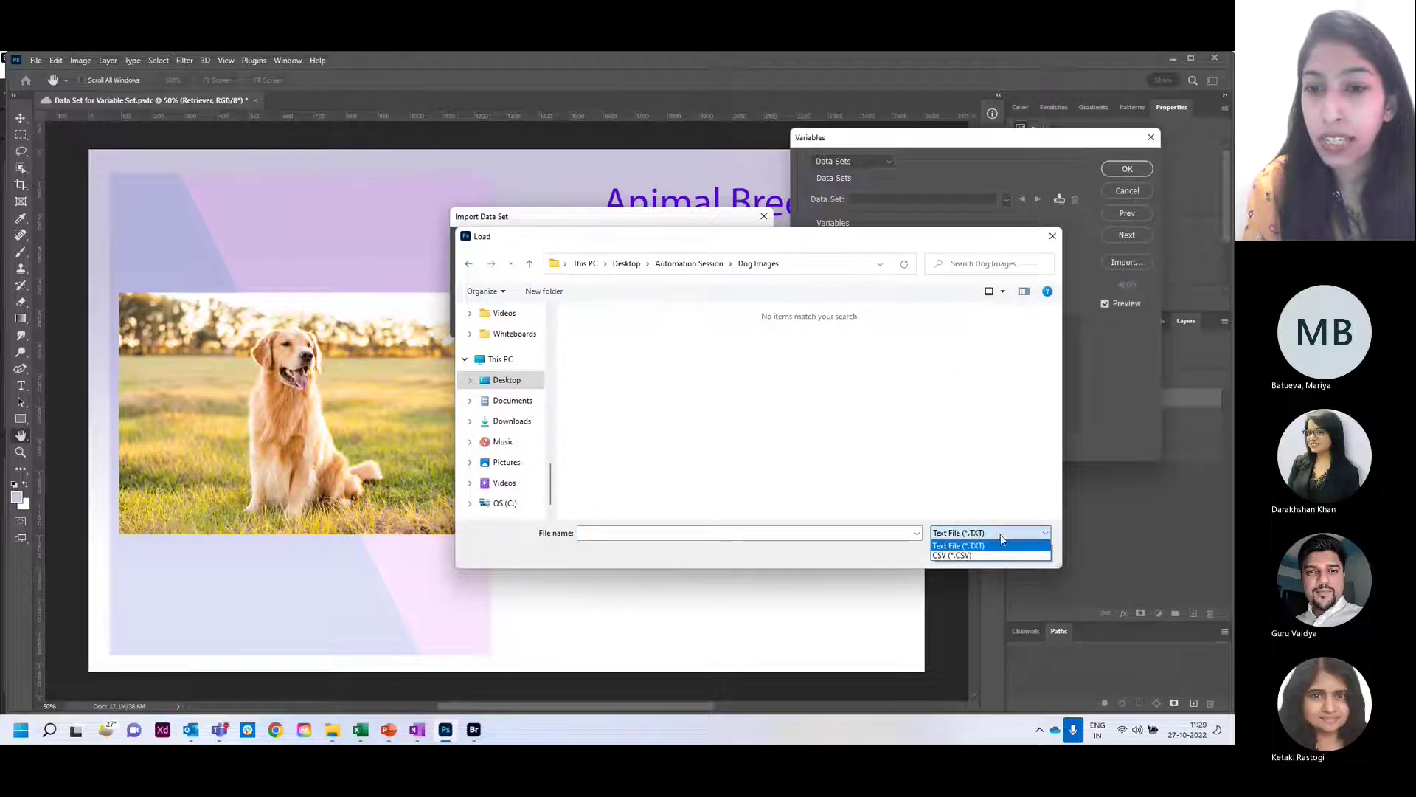
click(973, 555)
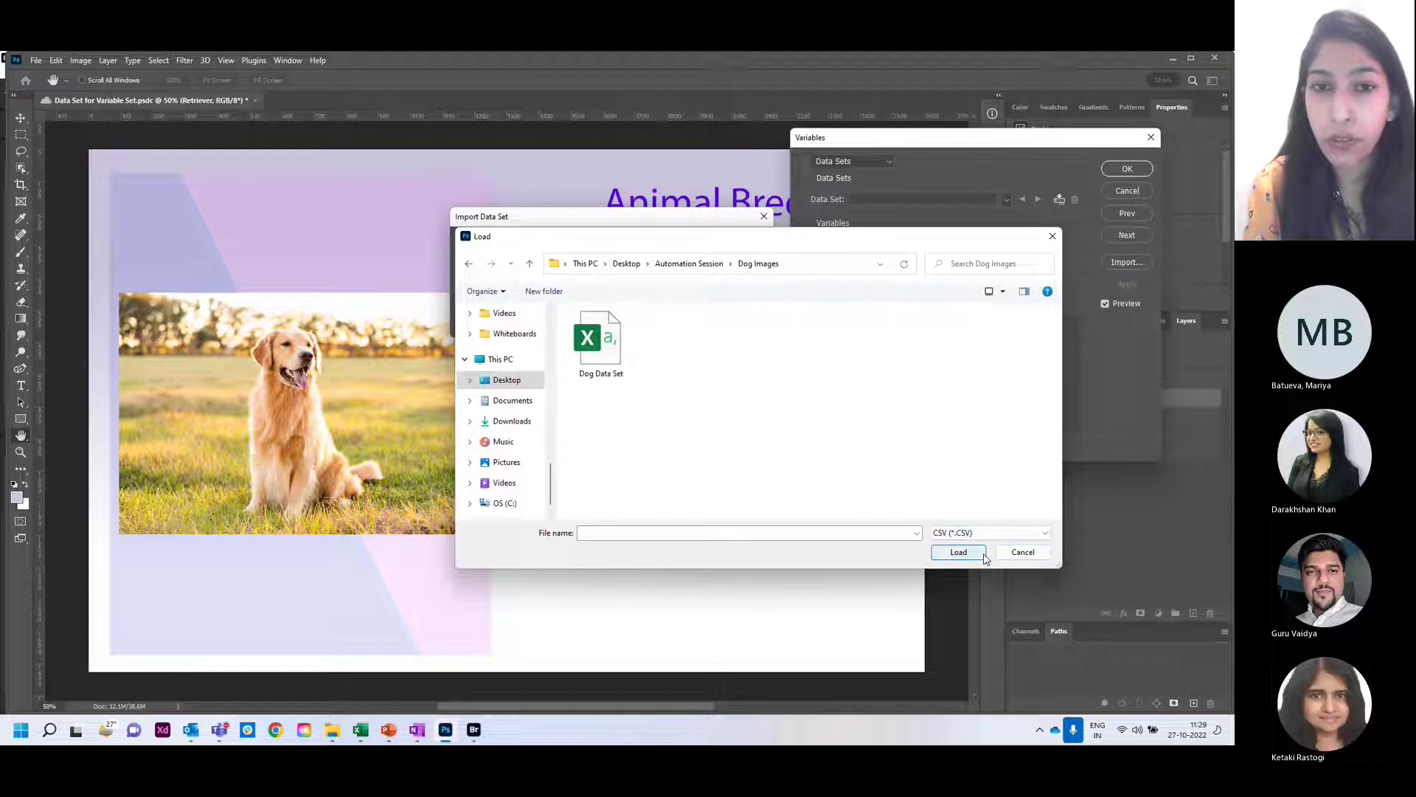
click(583, 369)
click(956, 552)
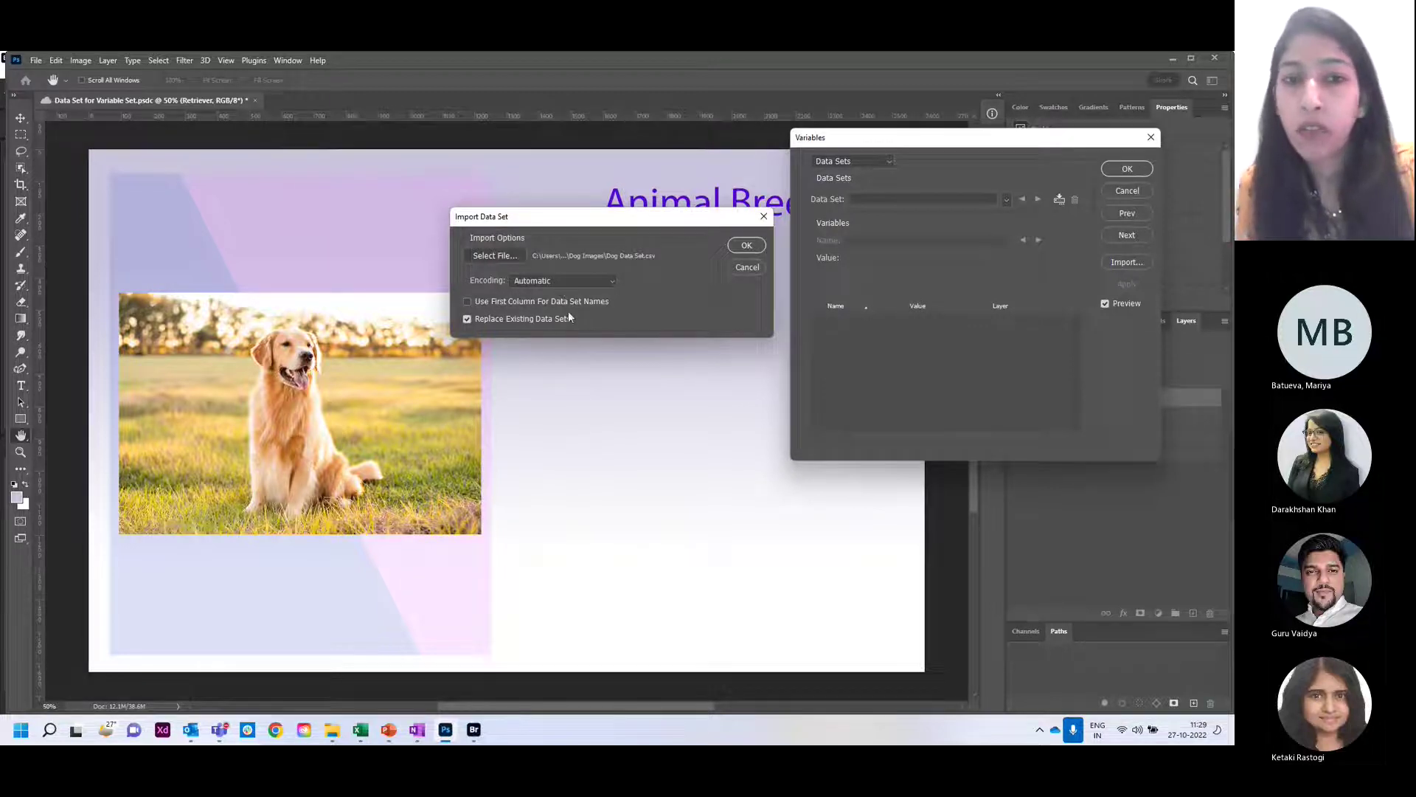
click(760, 246)
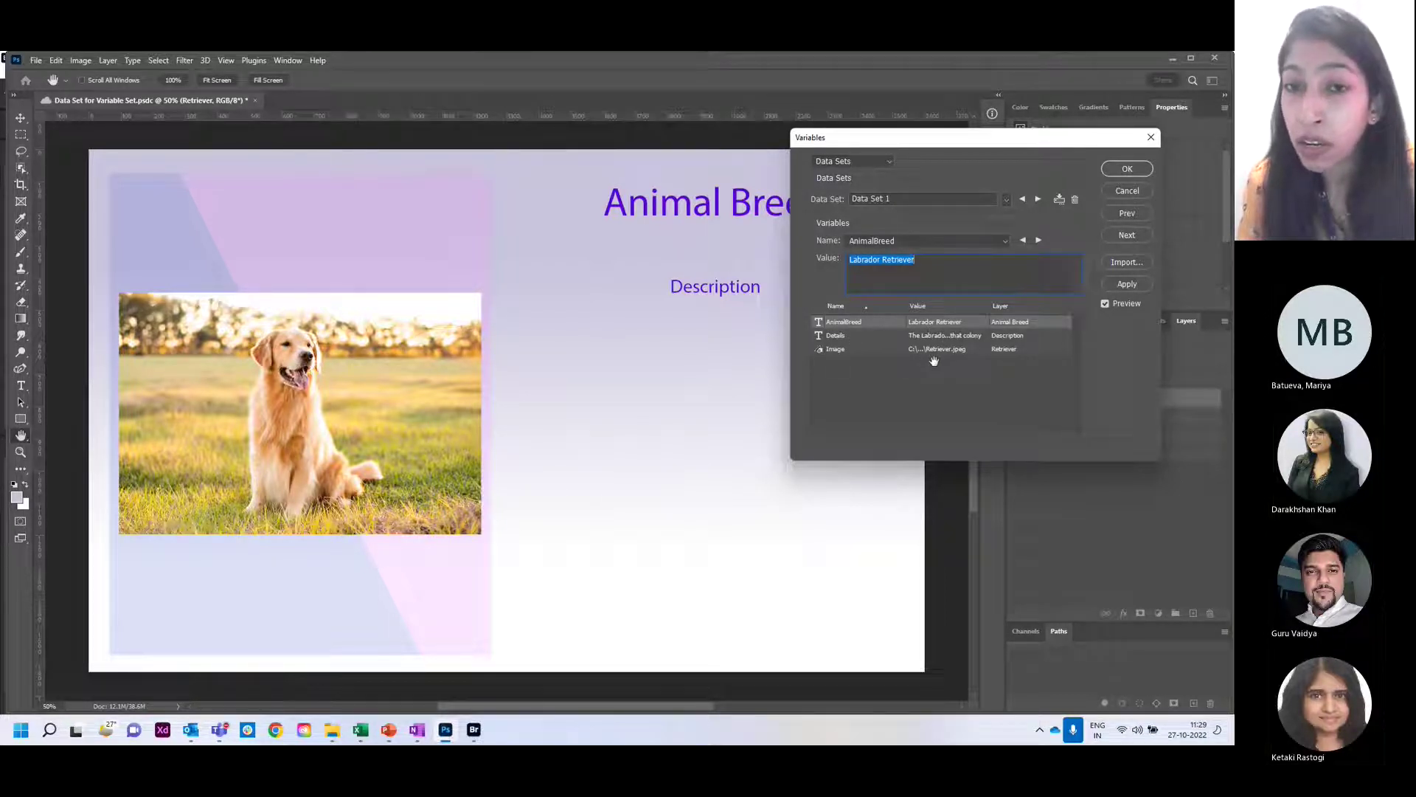
click(1037, 199)
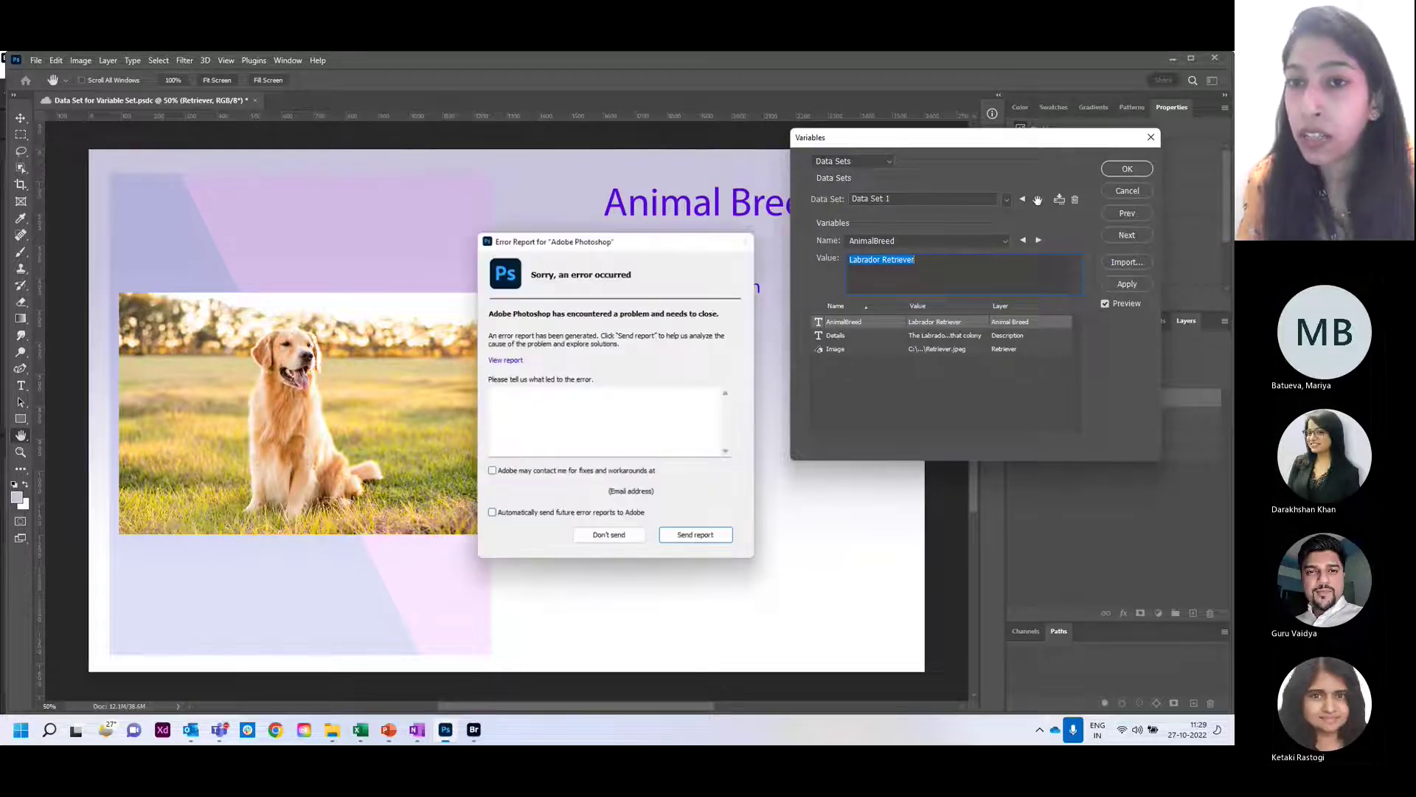
- Dismiss the error report without sending it, relaunch Adobe Photoshop 2023 and open the recent Data Set for Variable Set.psdc
click(612, 540)
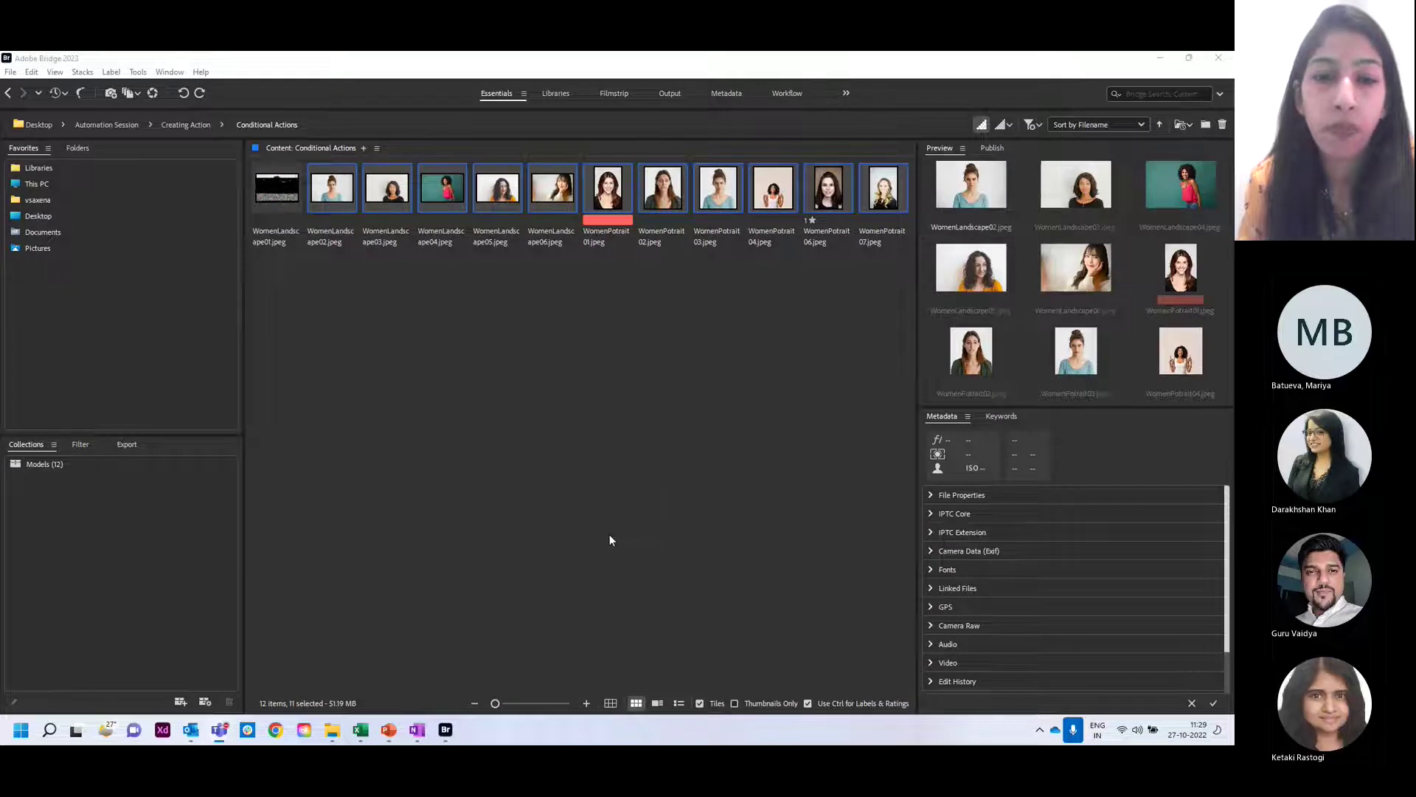
click(51, 730)
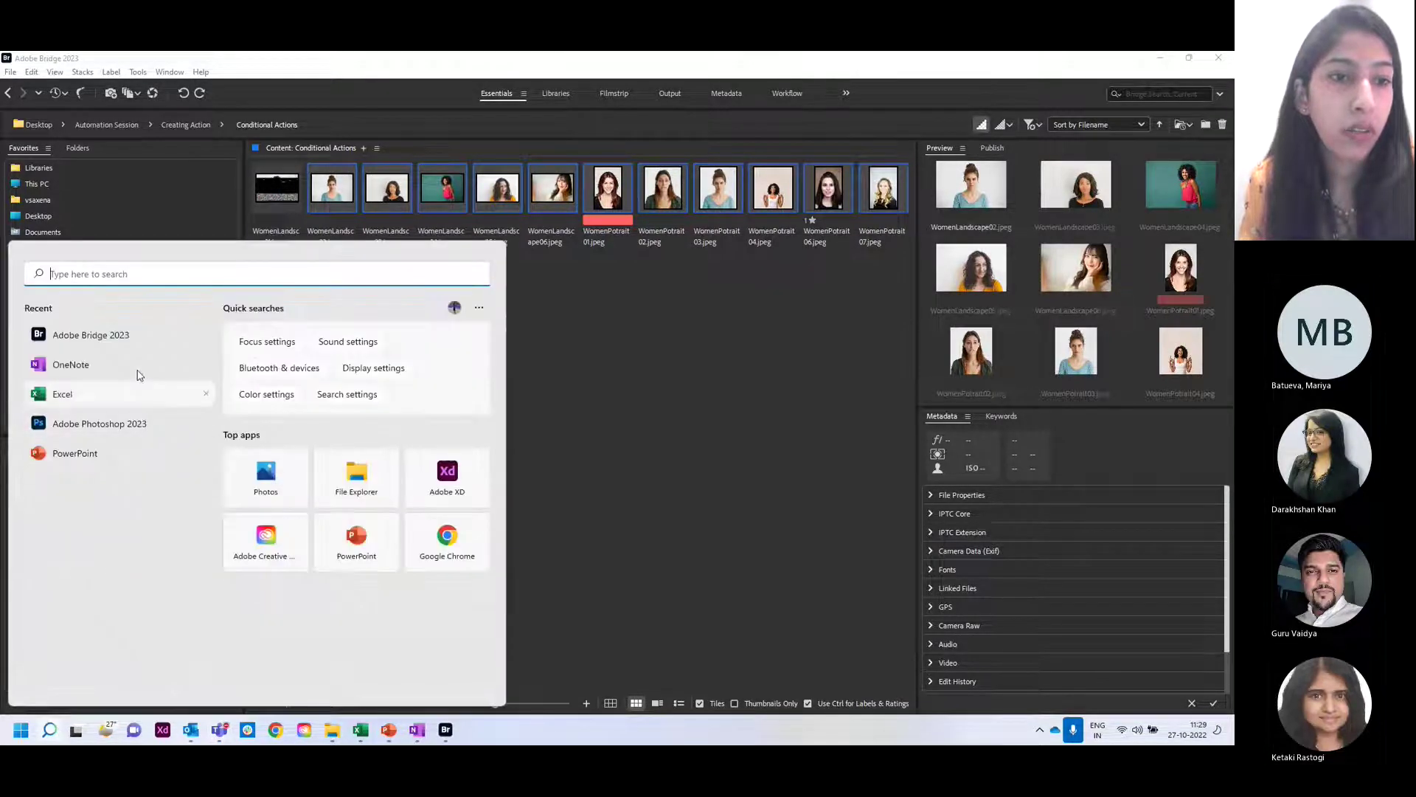
click(140, 421)
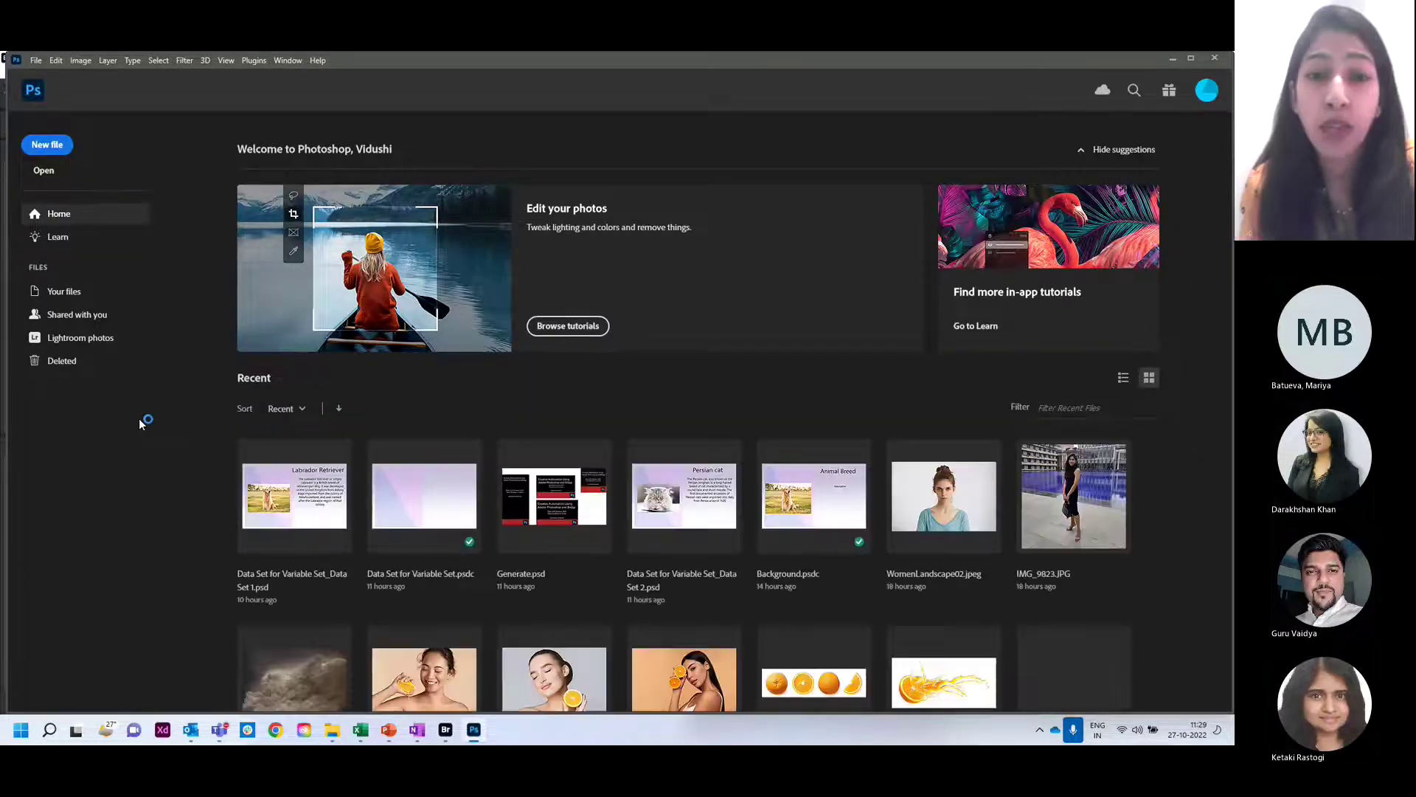
click(411, 509)
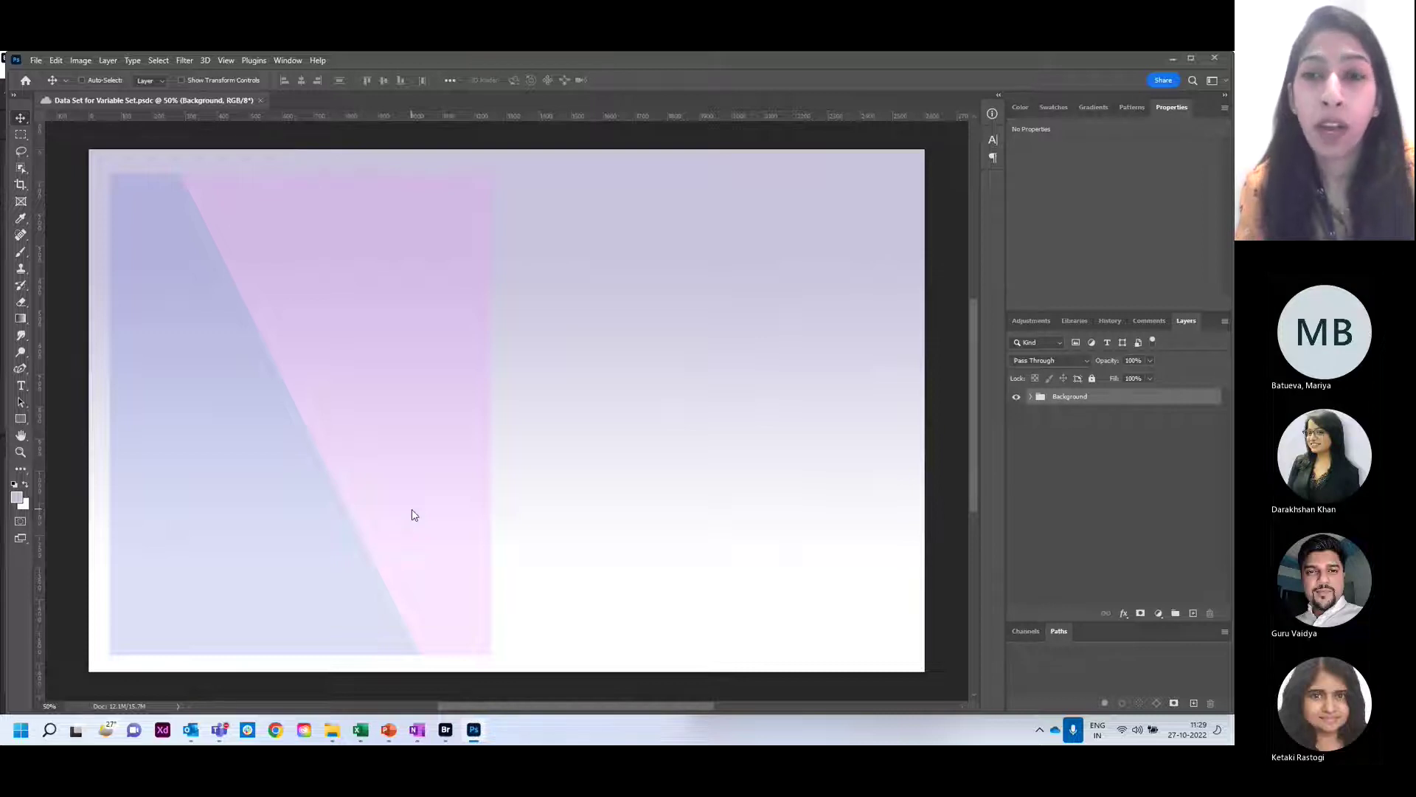
- Filter the layers to show only type layers and close all open documents
click(1107, 343)
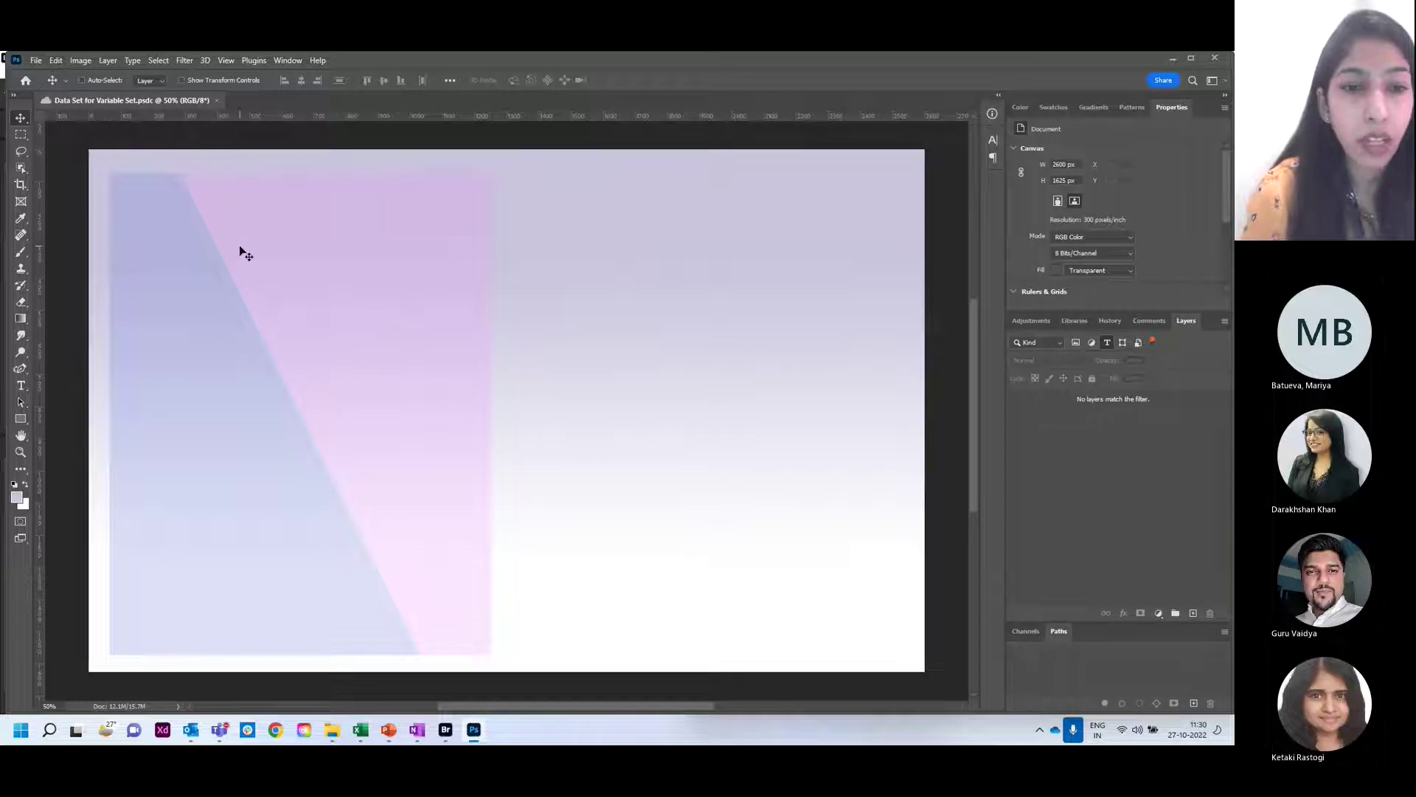
click(36, 62)
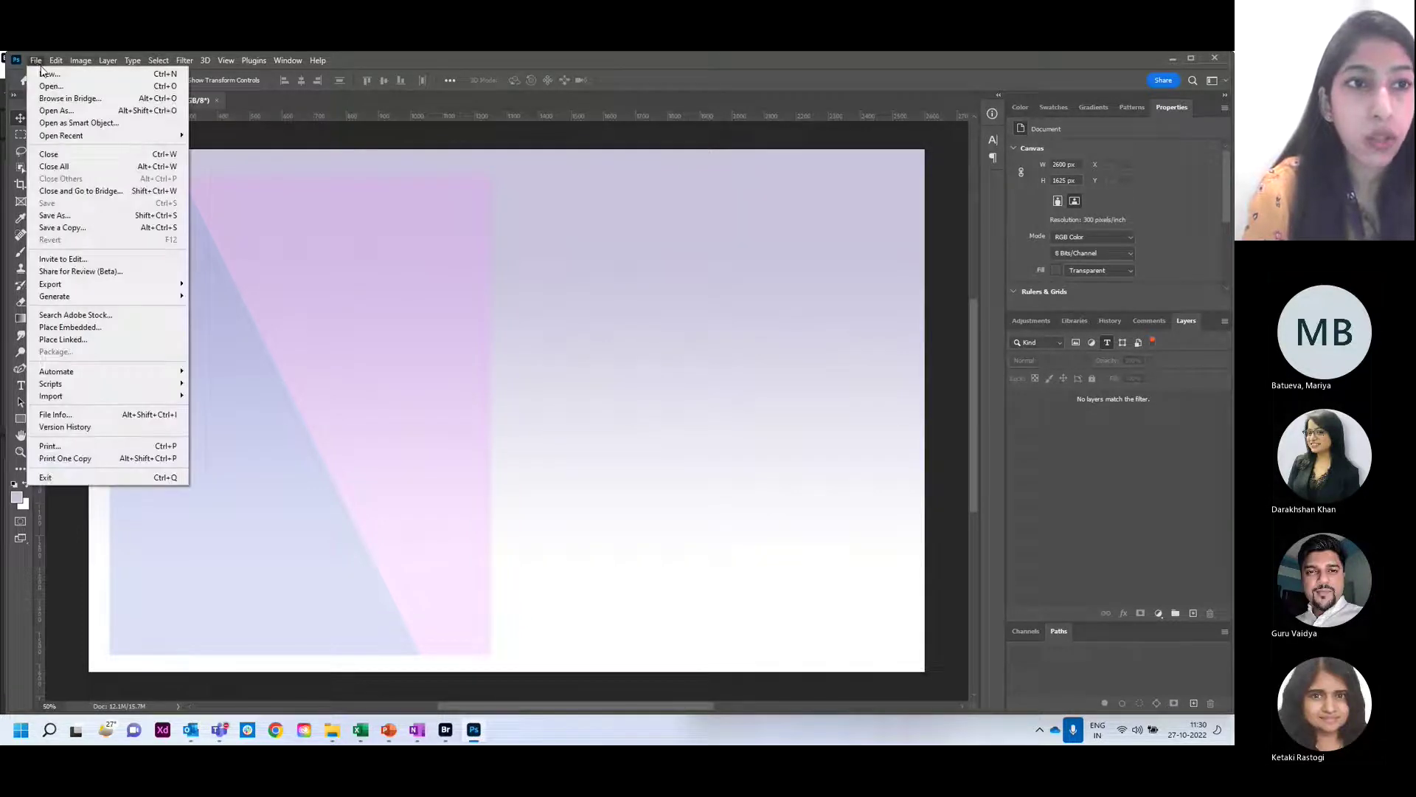
click(71, 166)
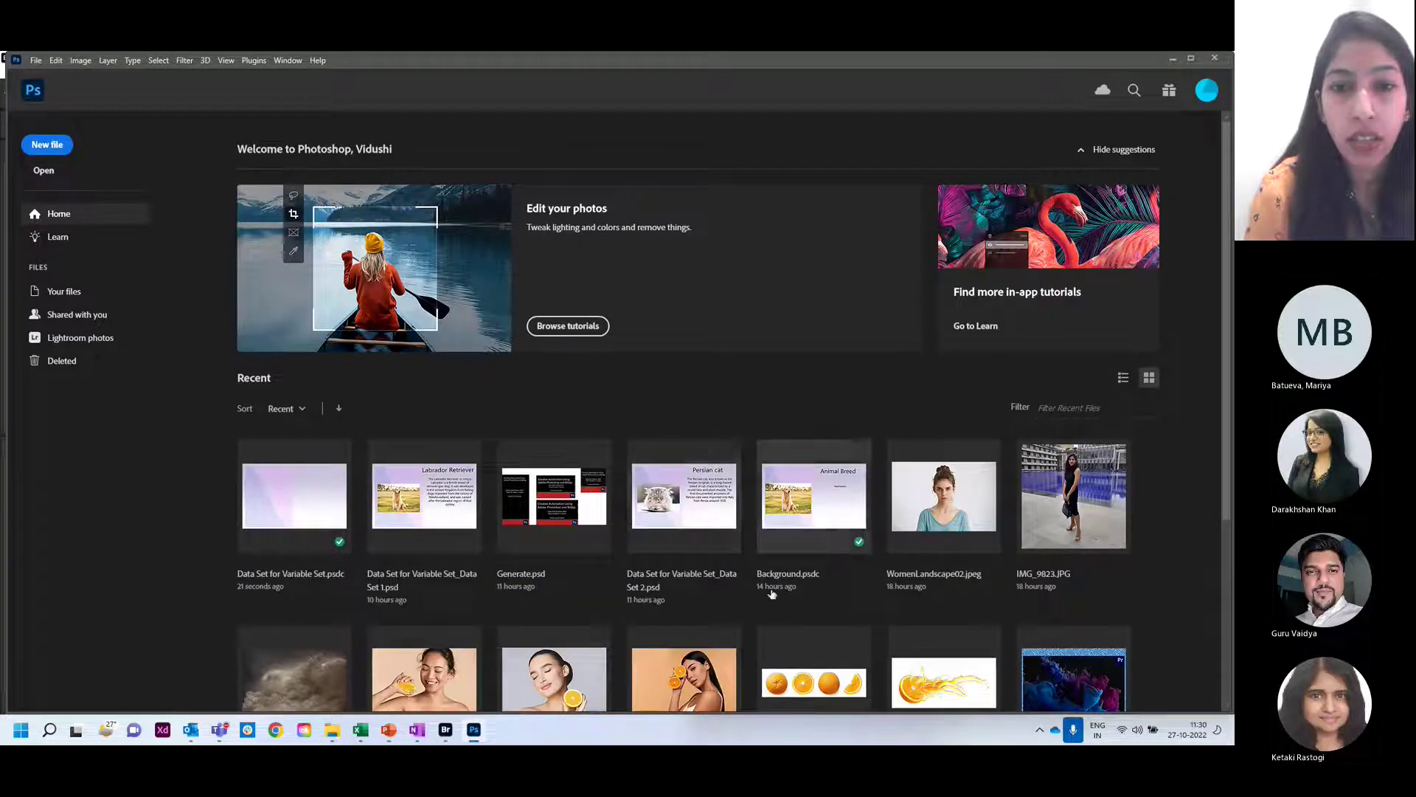
- Look at Data Set for Variable Set_Data Set 2.psd, close it and return to Data Set for Variable Set.psdc
click(707, 517)
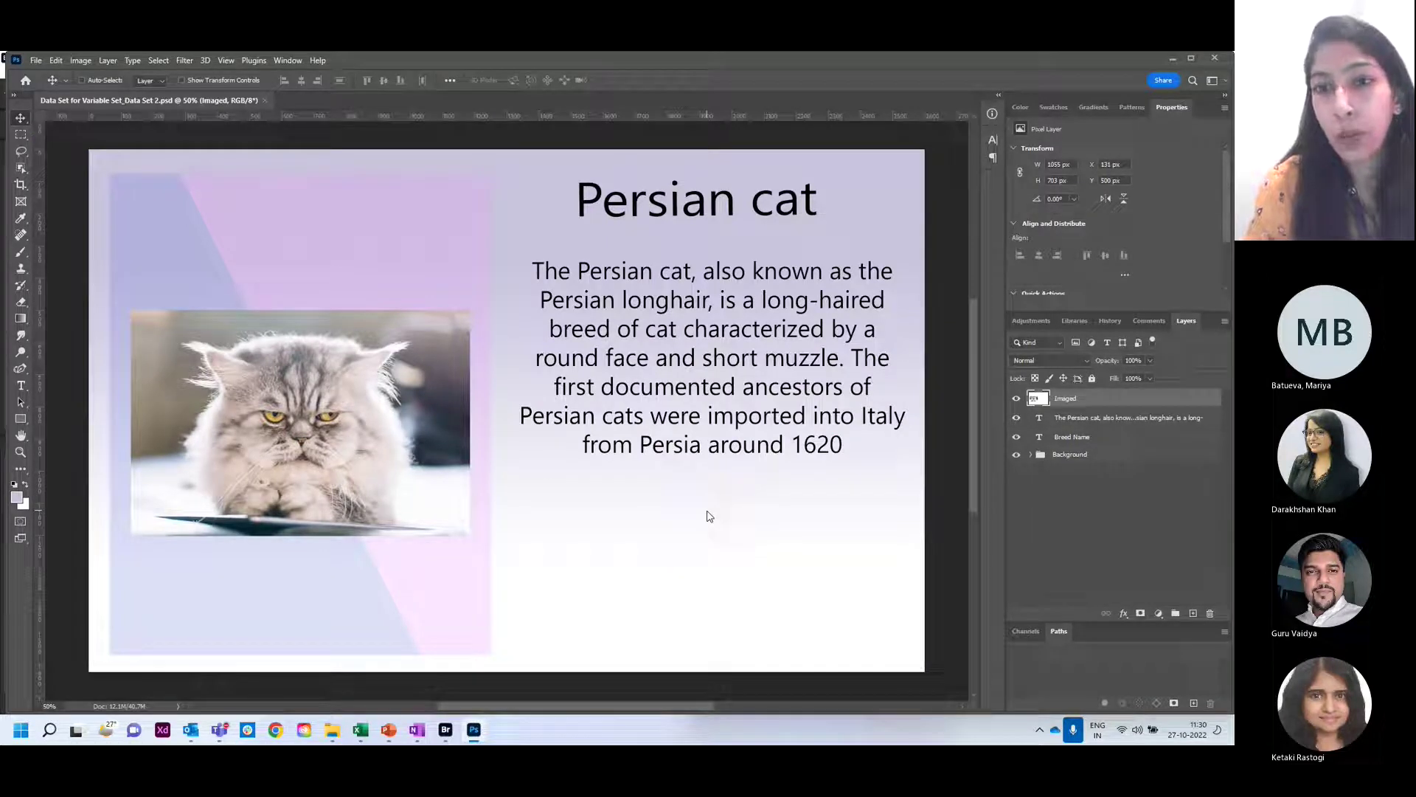
click(36, 61)
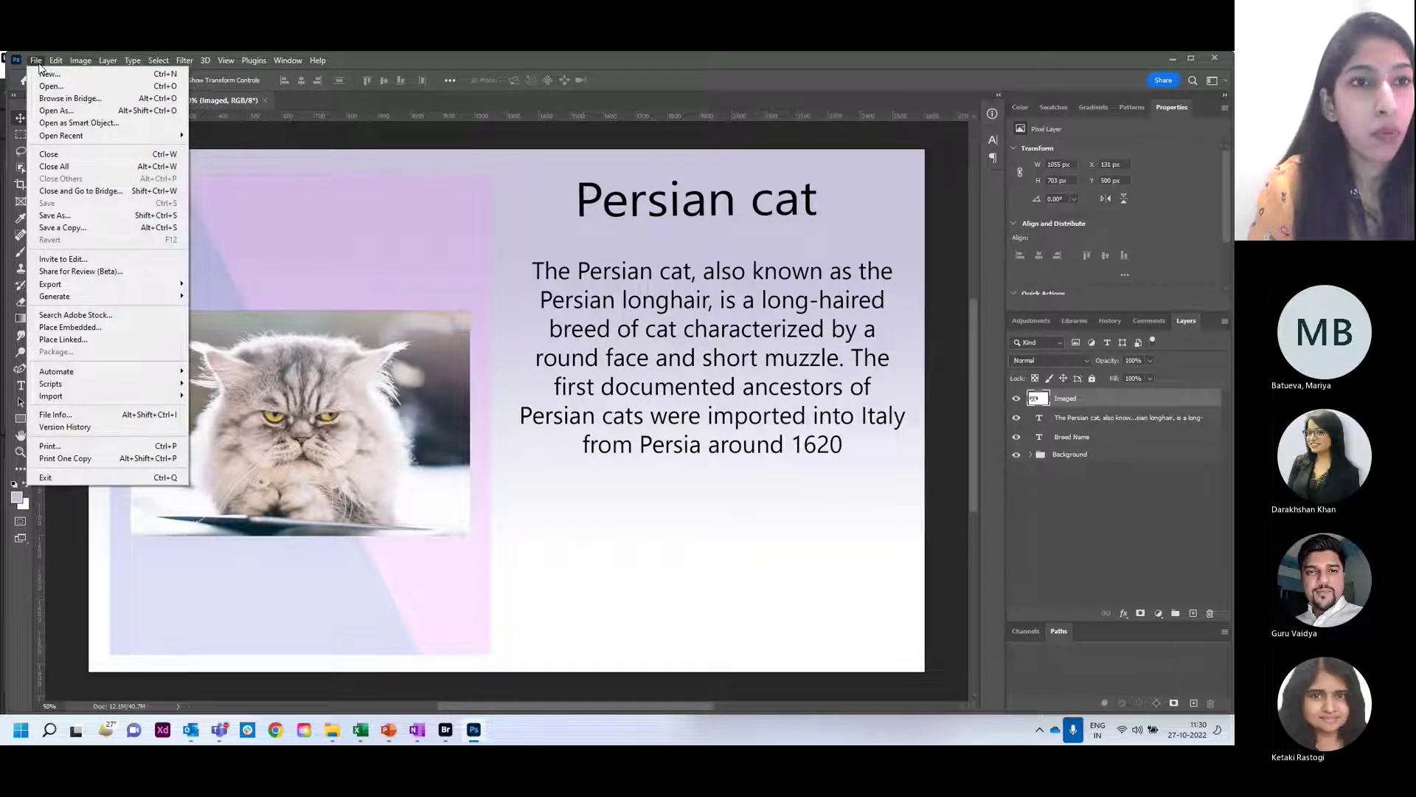
click(260, 145)
click(36, 60)
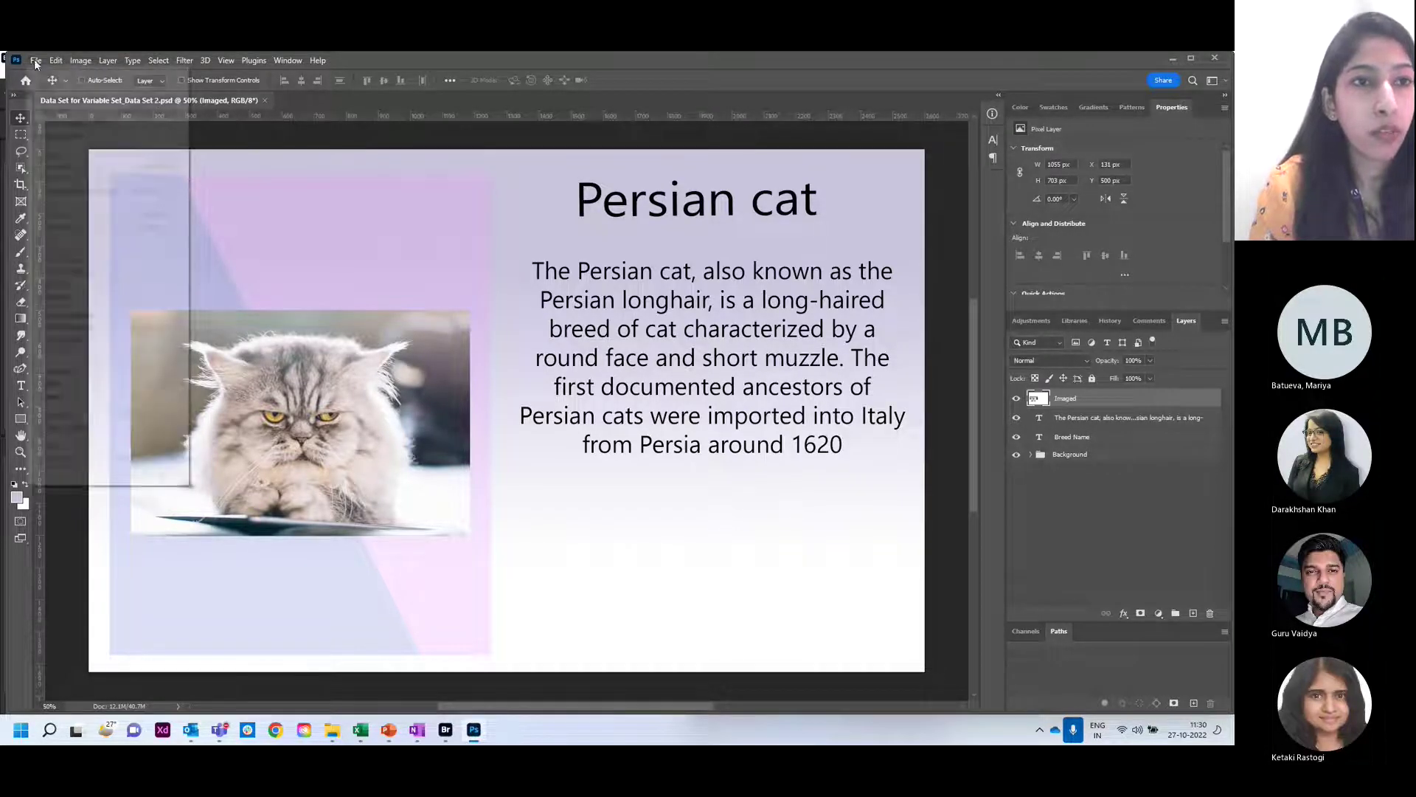
click(72, 167)
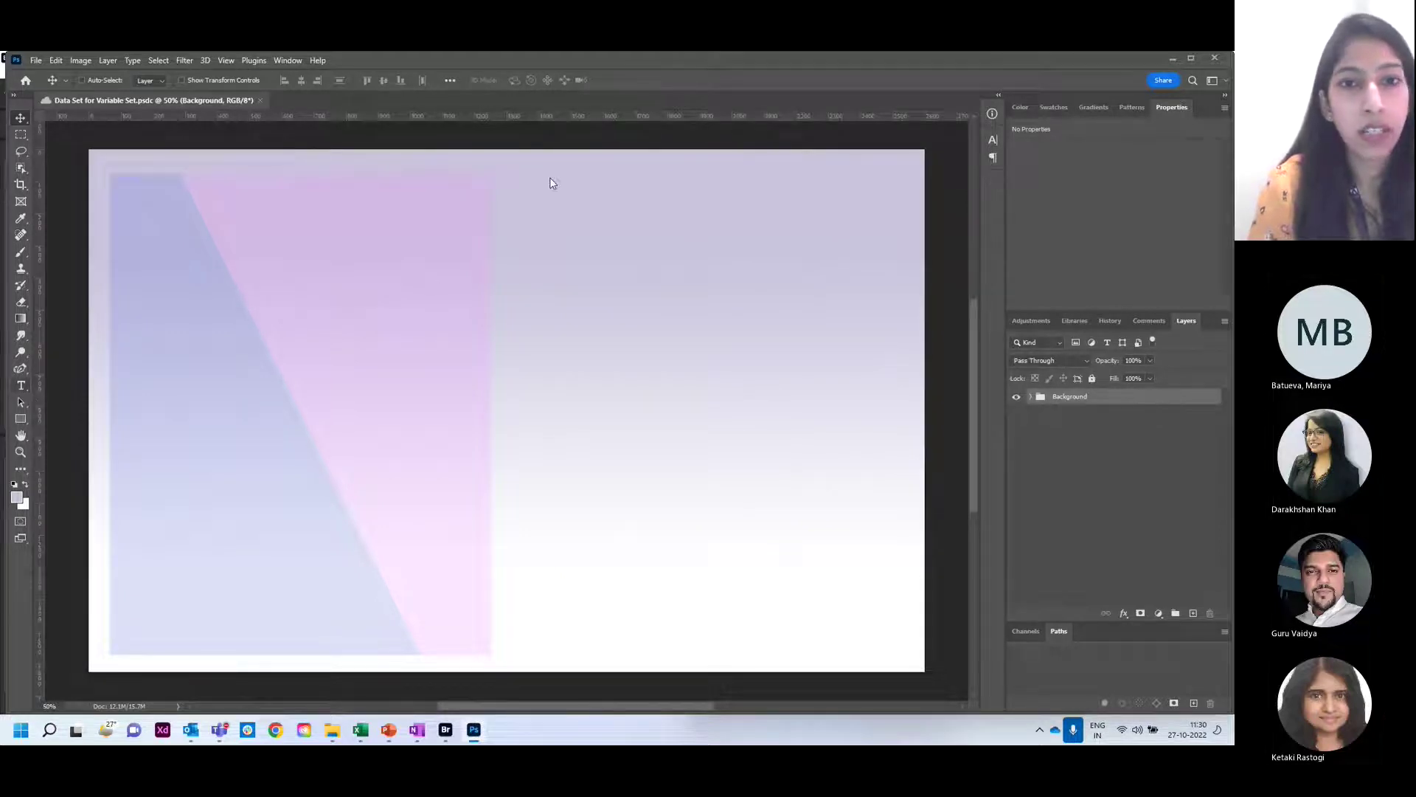
- Add a wide horizontal text box beside the pink panel at the top of the canvas containing the placeholder AB
click(21, 385)
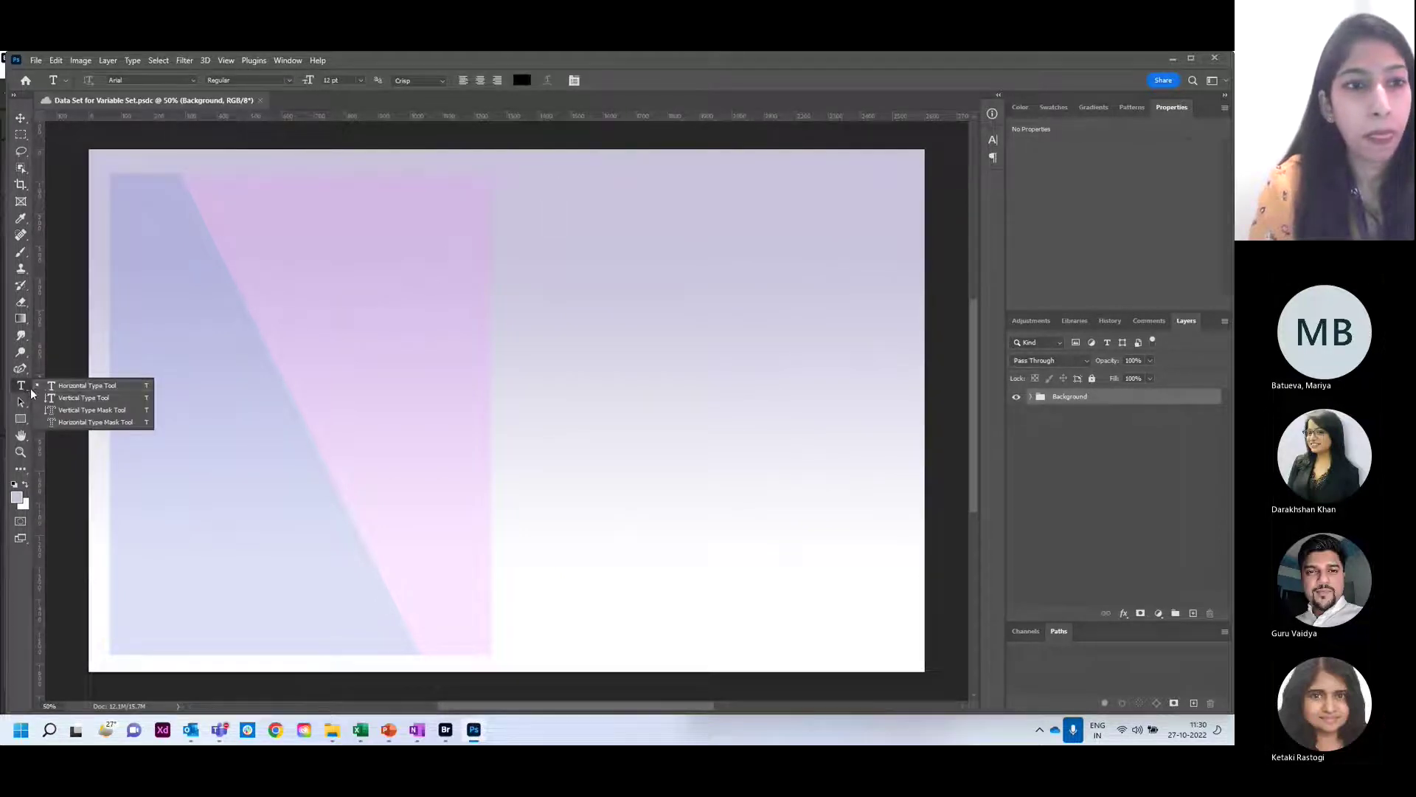
click(70, 385)
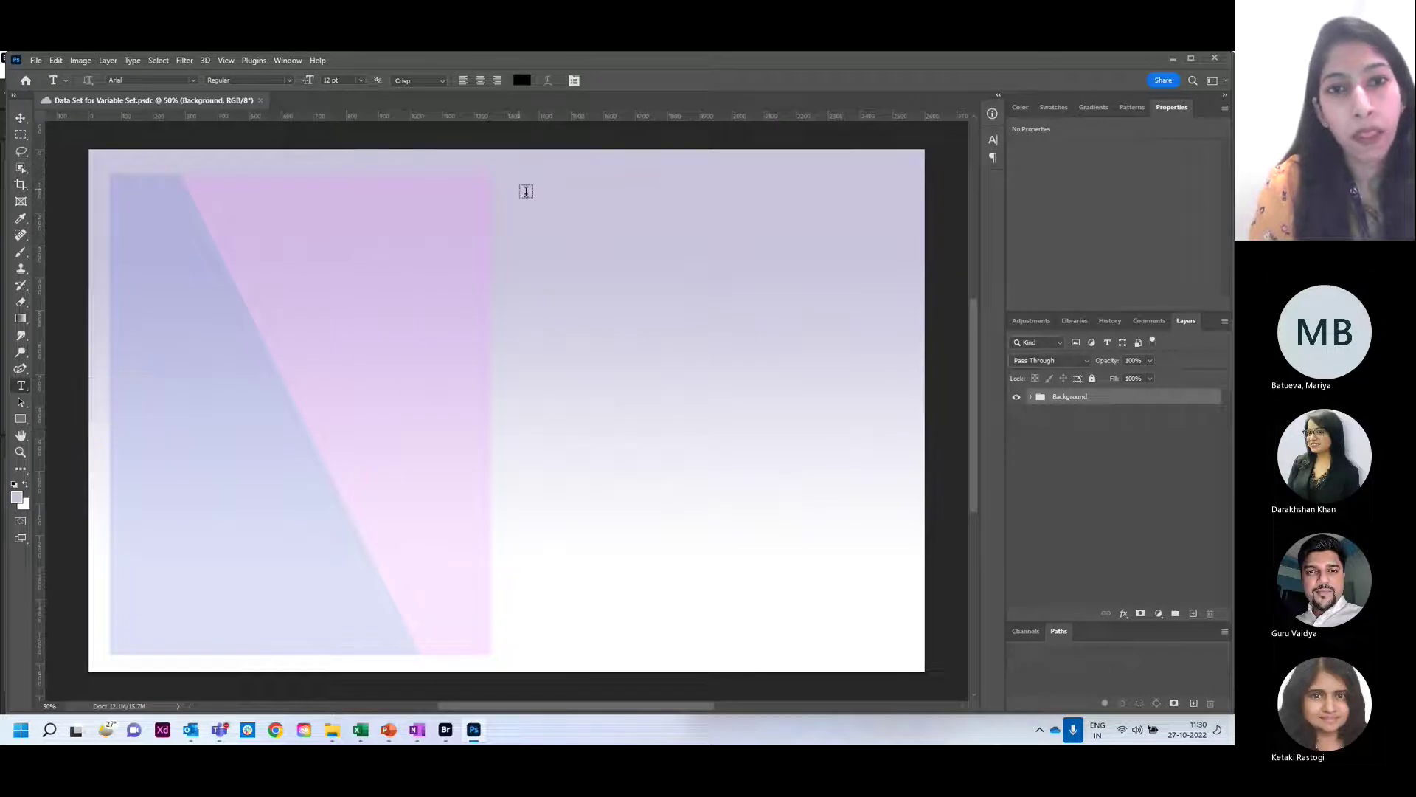
drag(519, 190, 913, 229)
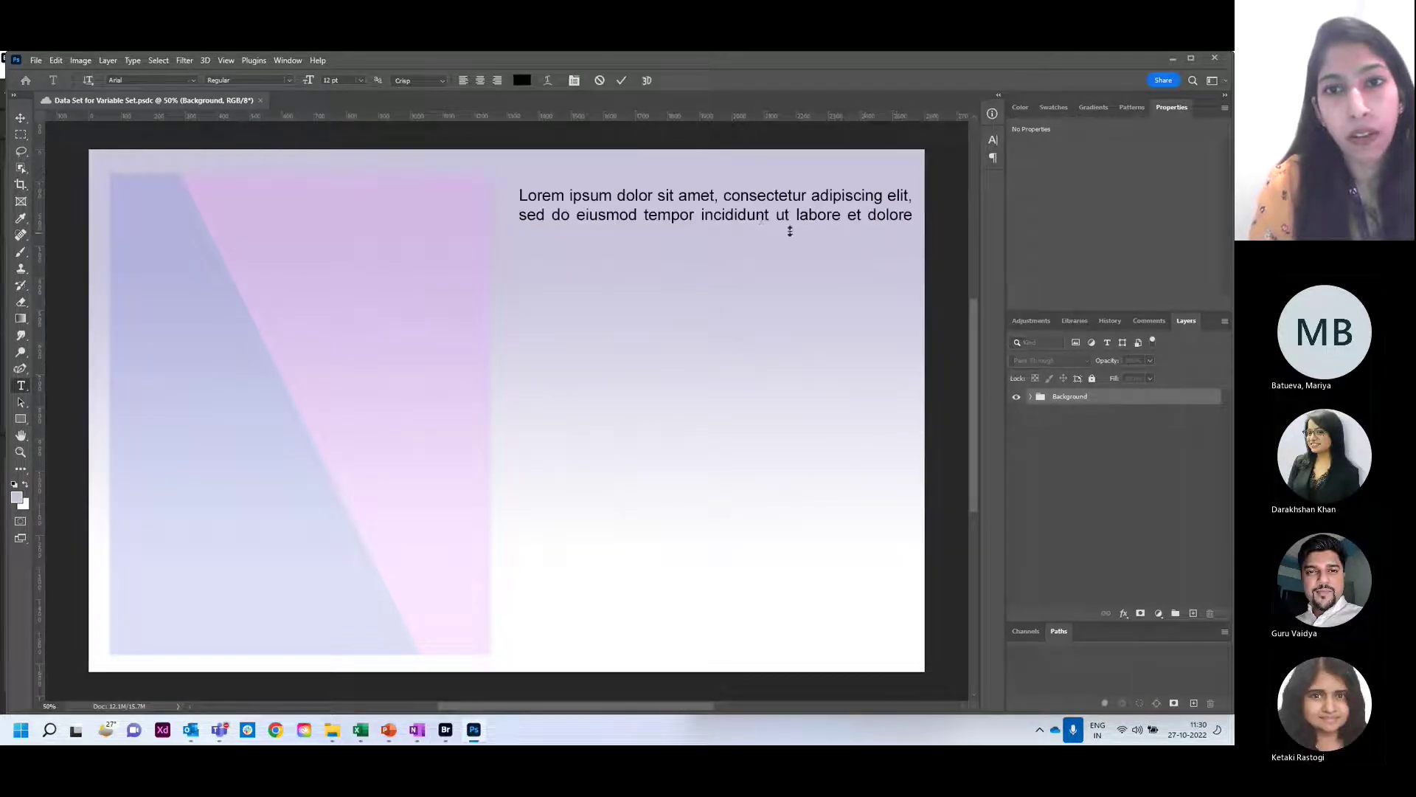
key(BackSpace)
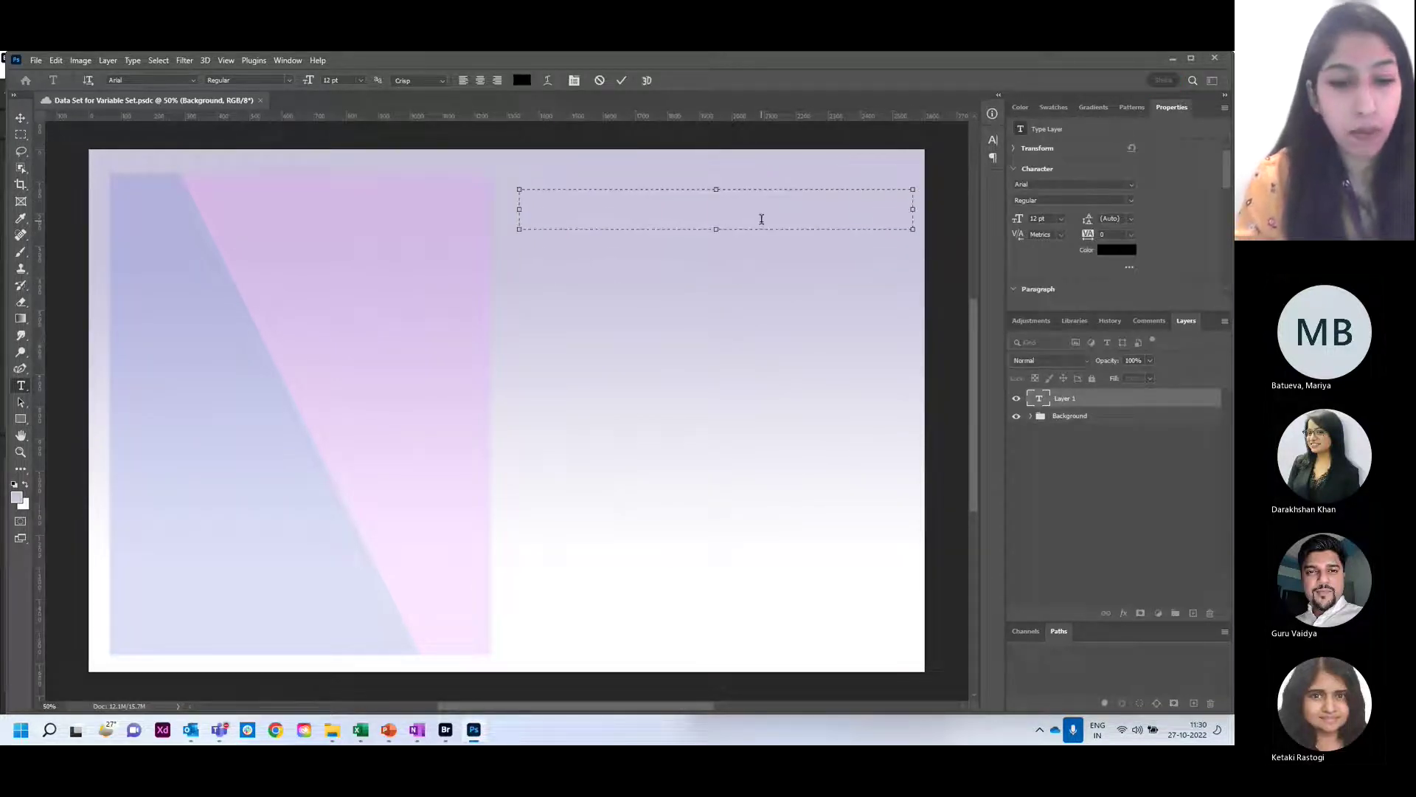
text(AB)
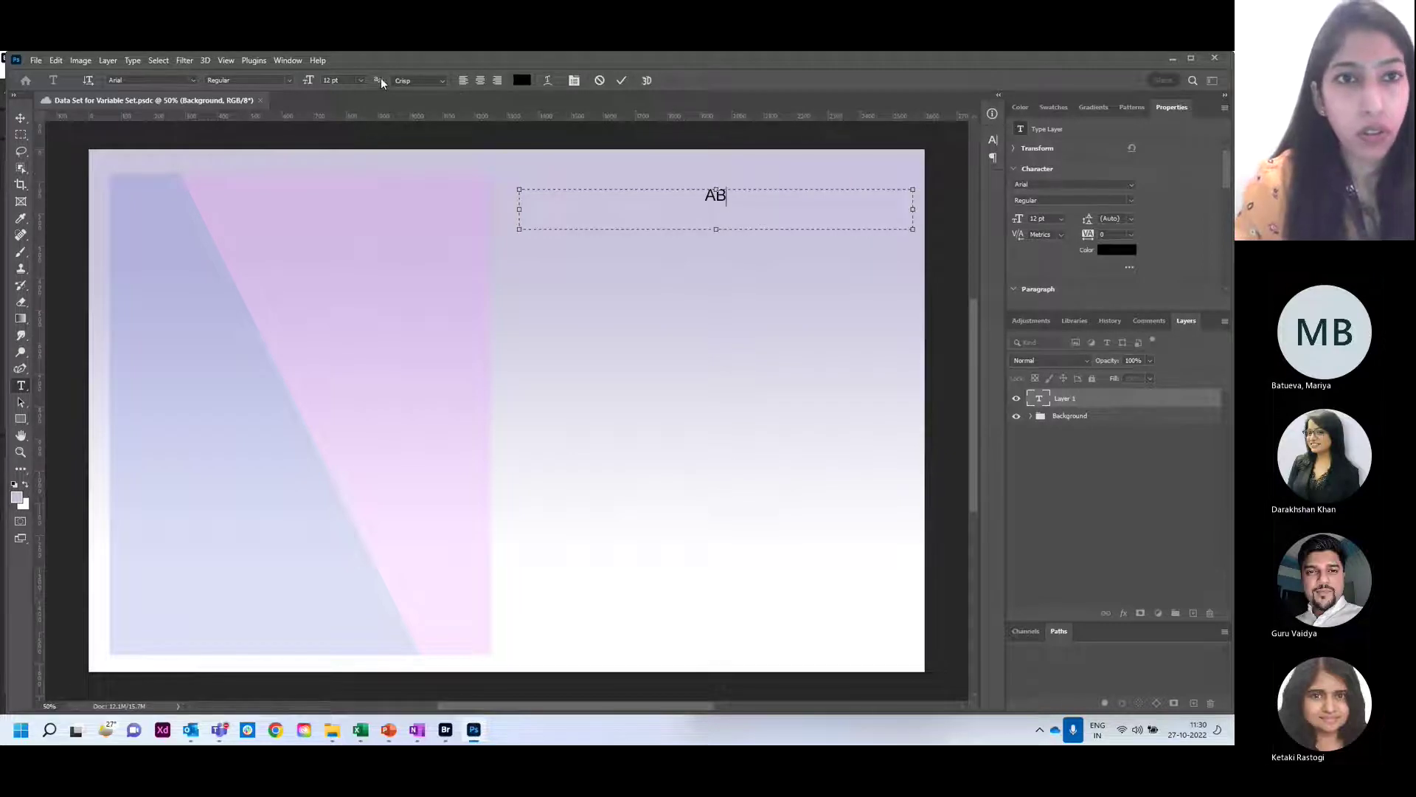
- Set the AB title text to 36 pt and commit it
click(361, 80)
click(743, 196)
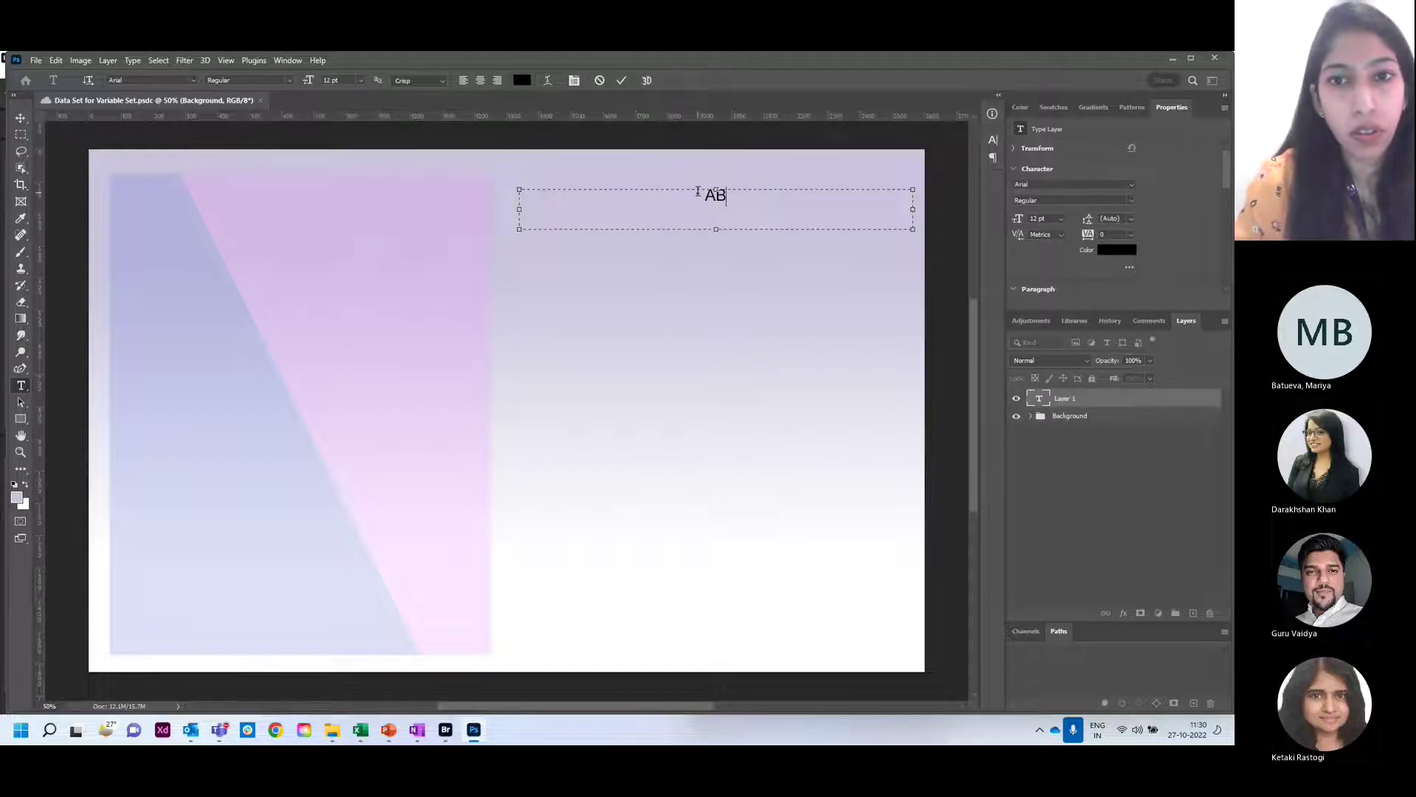
drag(702, 195, 733, 201)
click(362, 80)
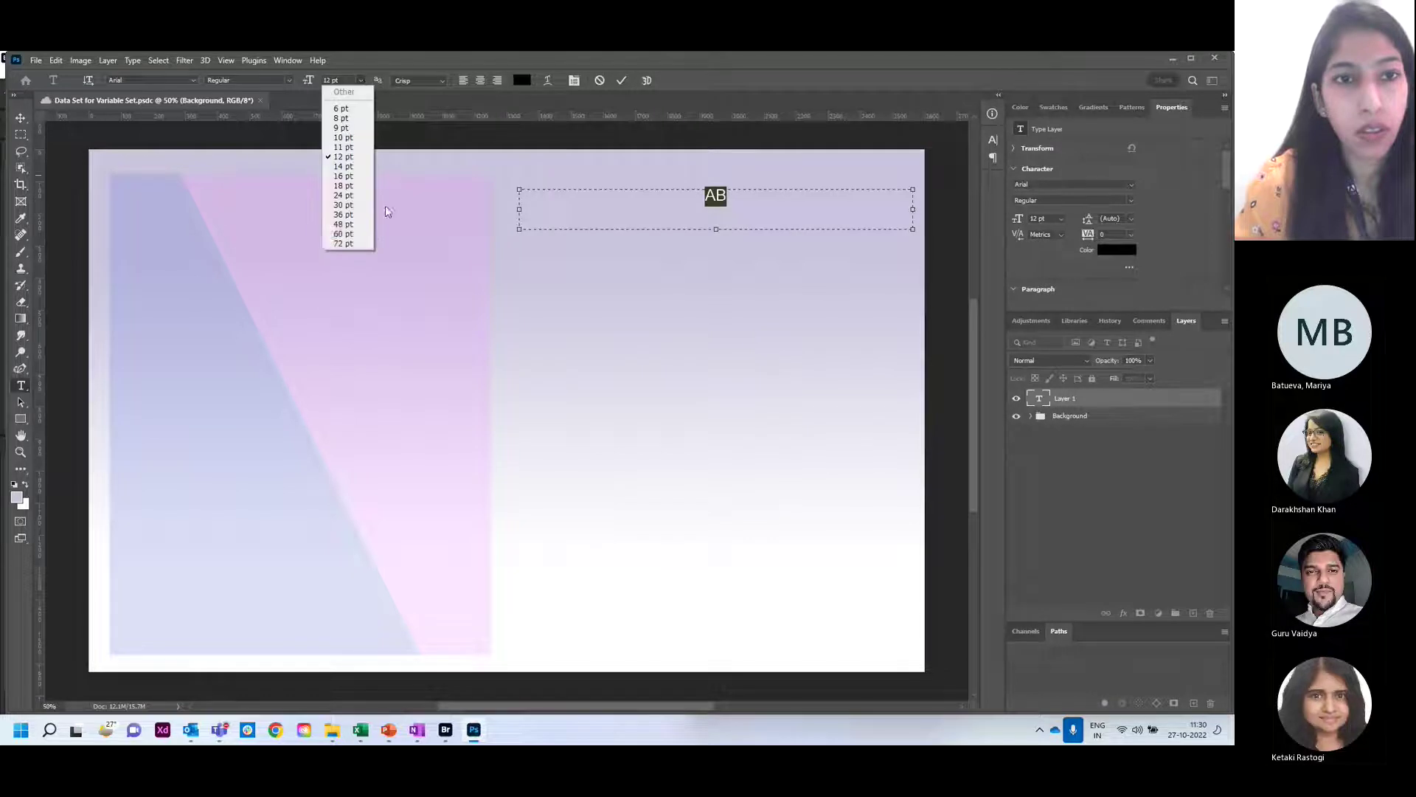
click(354, 216)
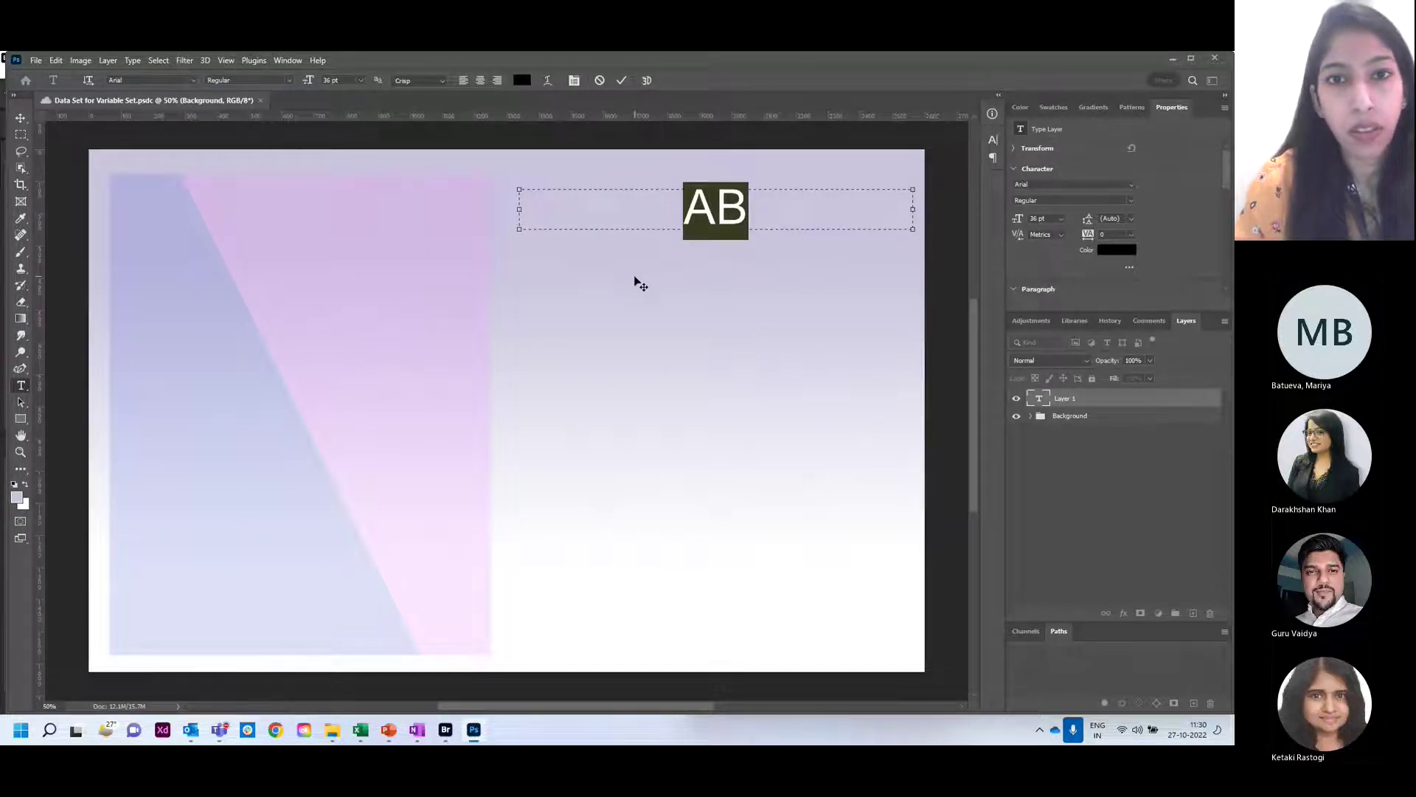
click(622, 80)
- Add a large text box below the AB title, spanning the rest of the canvas height, with the placeholder D
drag(526, 268, 913, 655)
key(Delete)
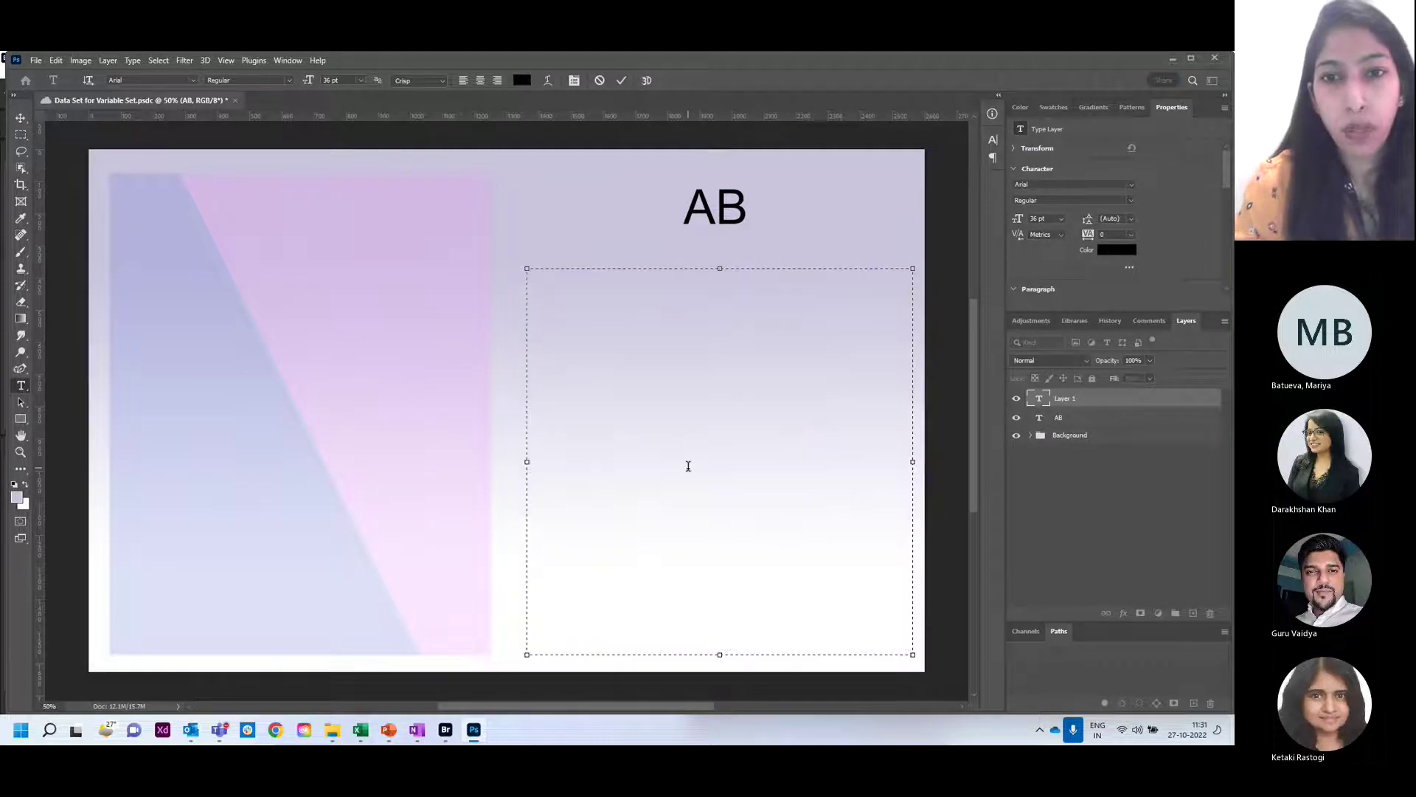
text(D)
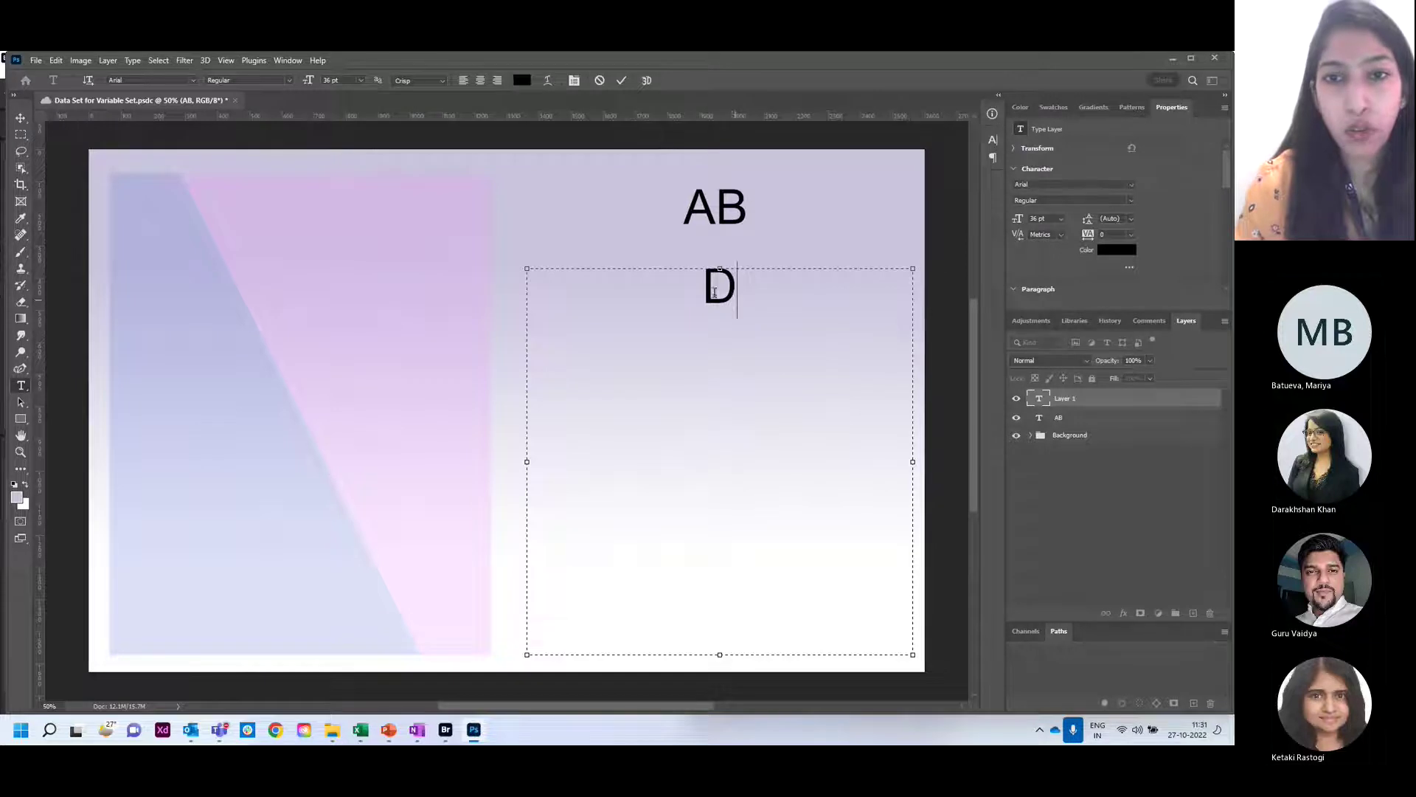
- Set the placeholder D description text to 14 pt and commit it
key(ctrl+a)
click(361, 81)
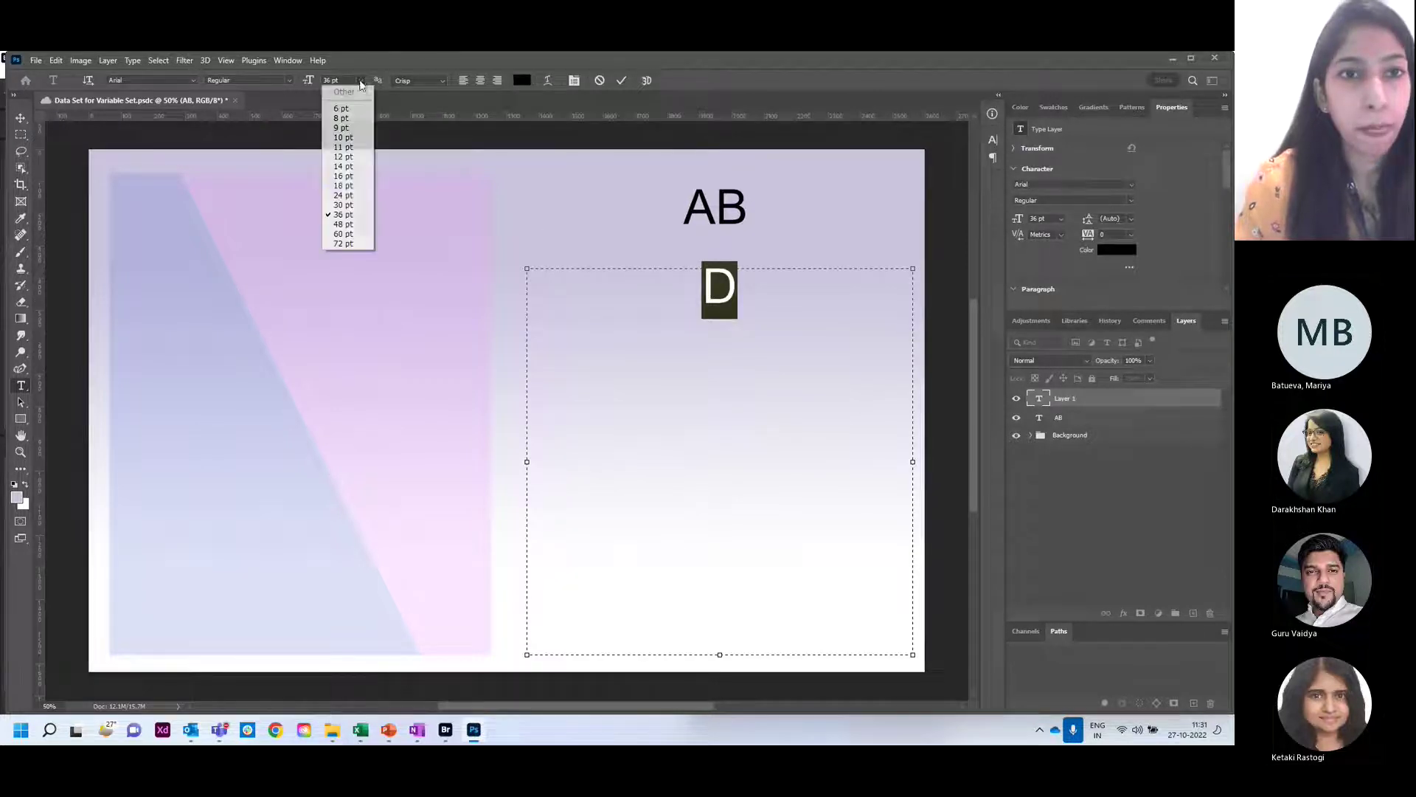
click(361, 168)
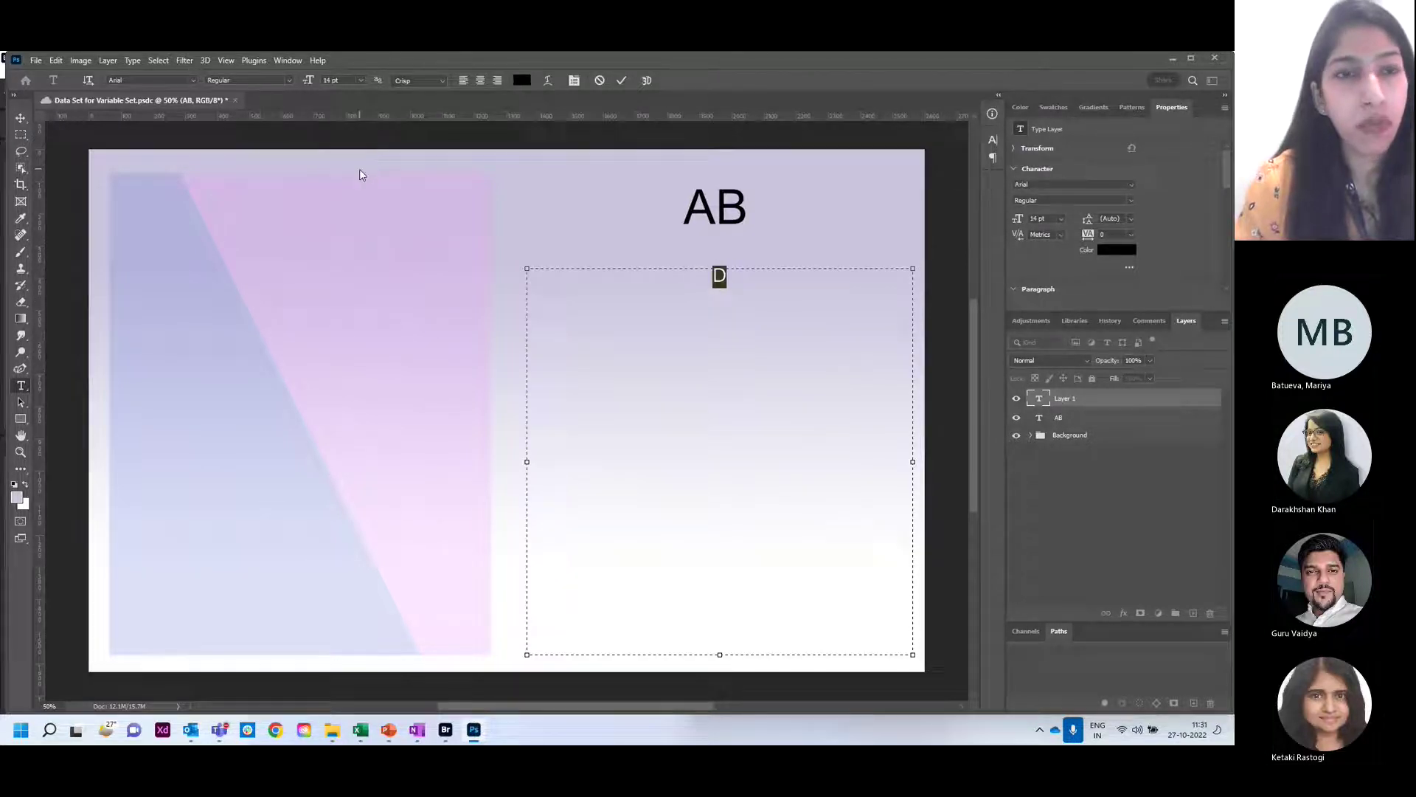
click(361, 81)
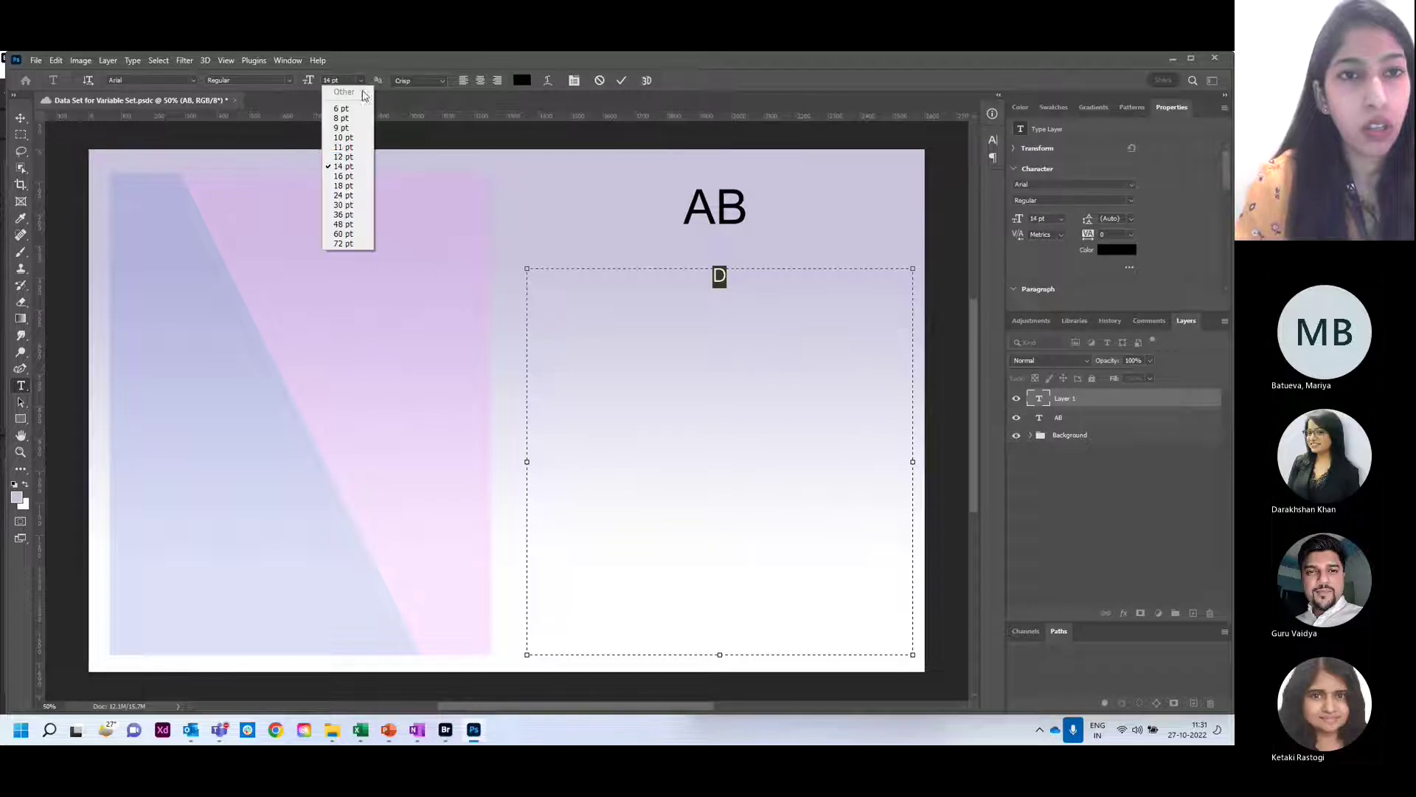
click(358, 167)
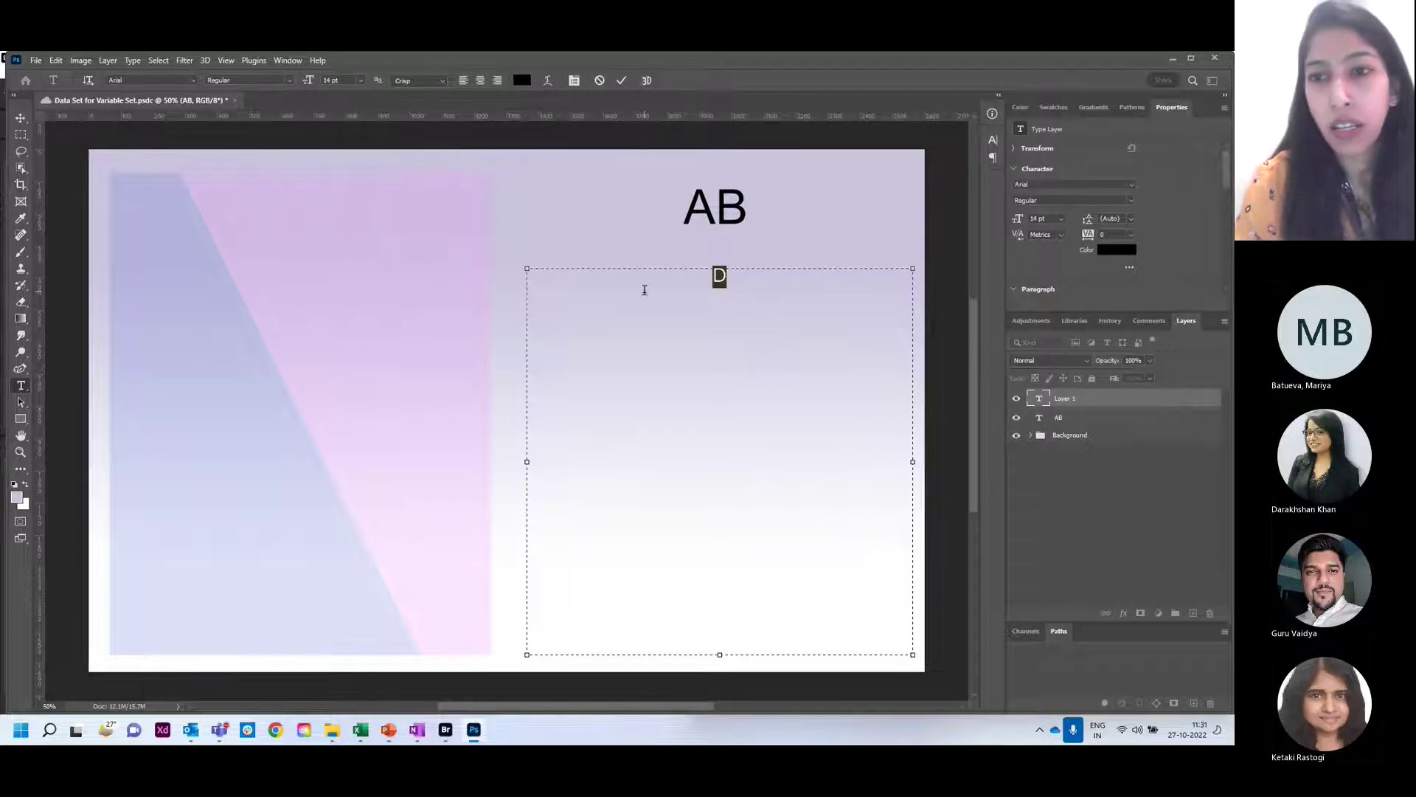
click(1077, 500)
- Place the Retriever image from the Dog Images folder as an embedded object
click(35, 60)
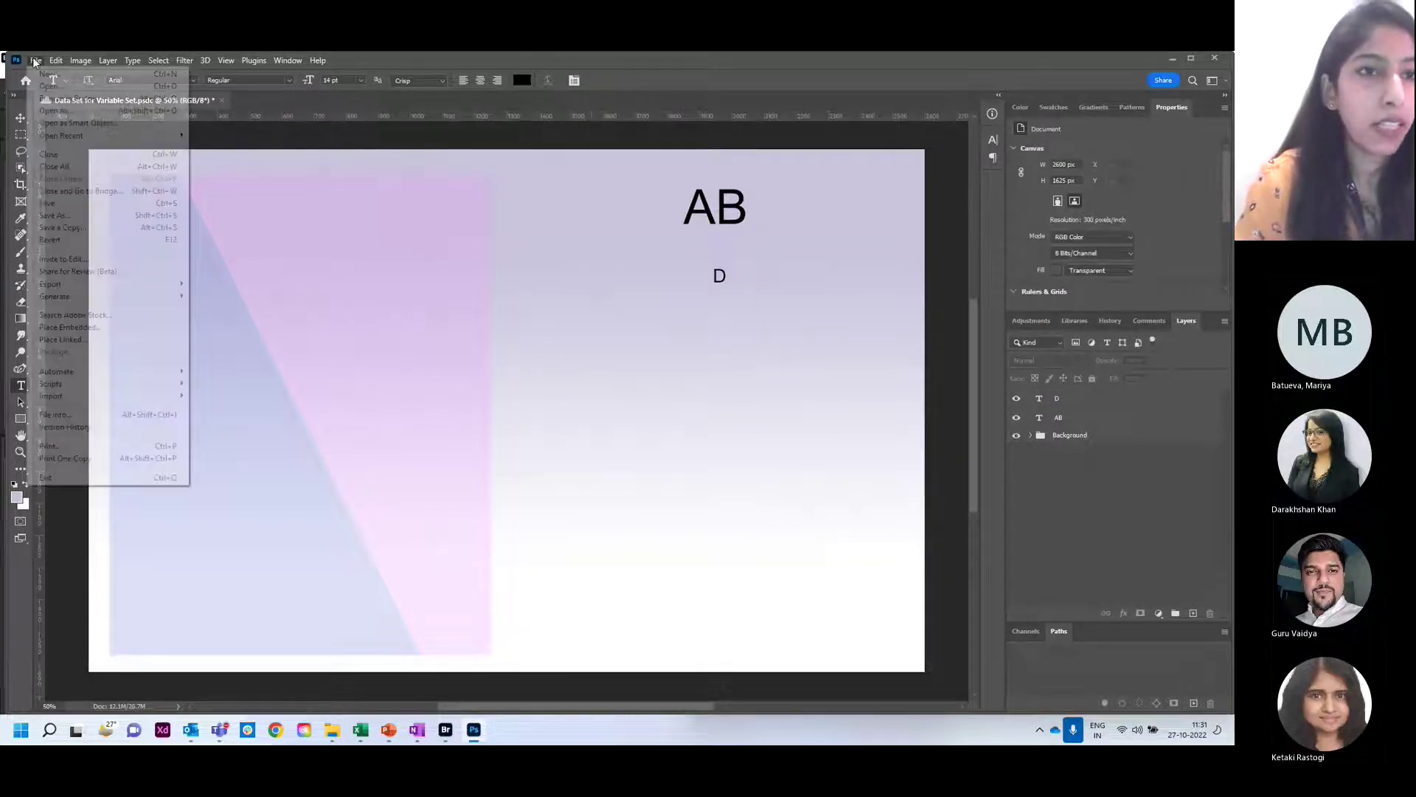
click(100, 327)
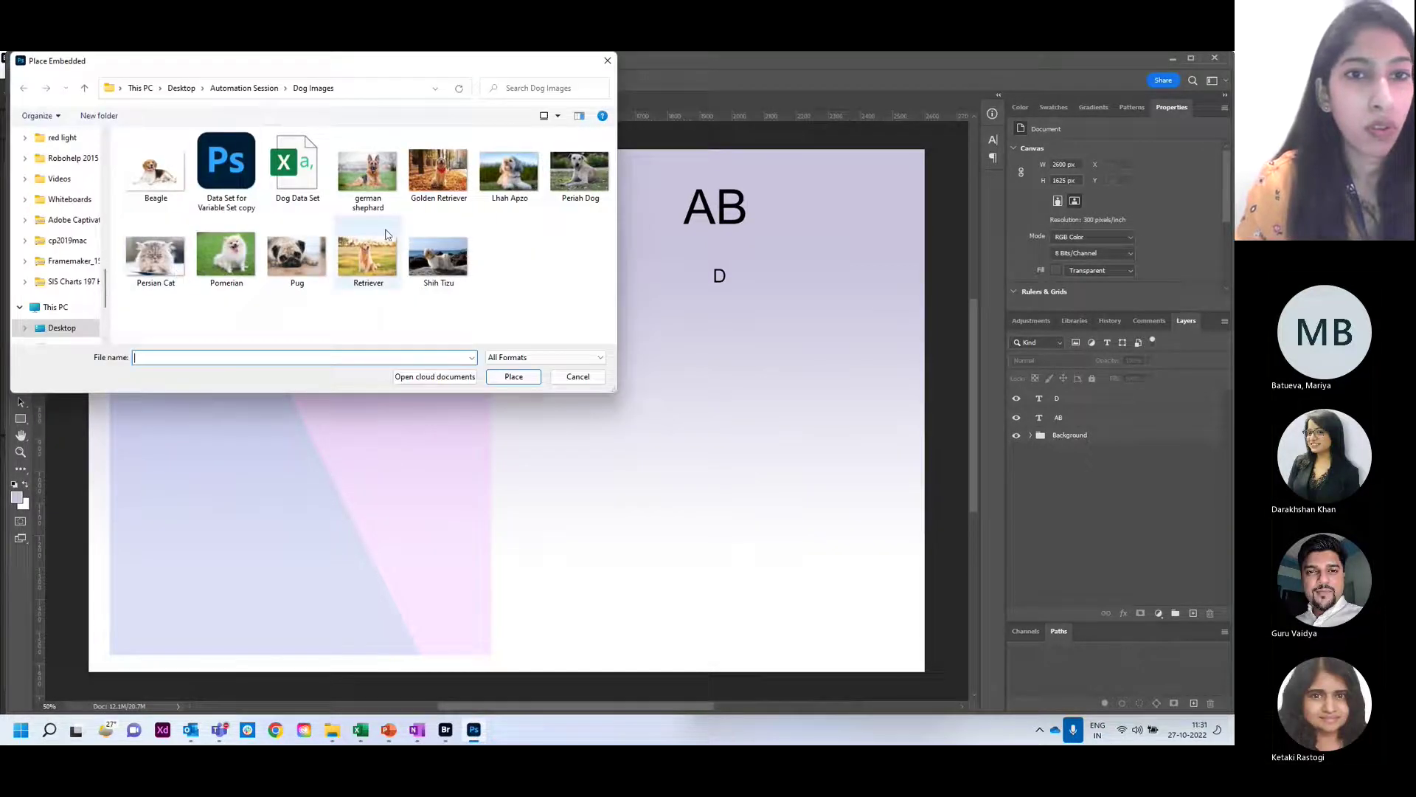
click(372, 254)
click(494, 380)
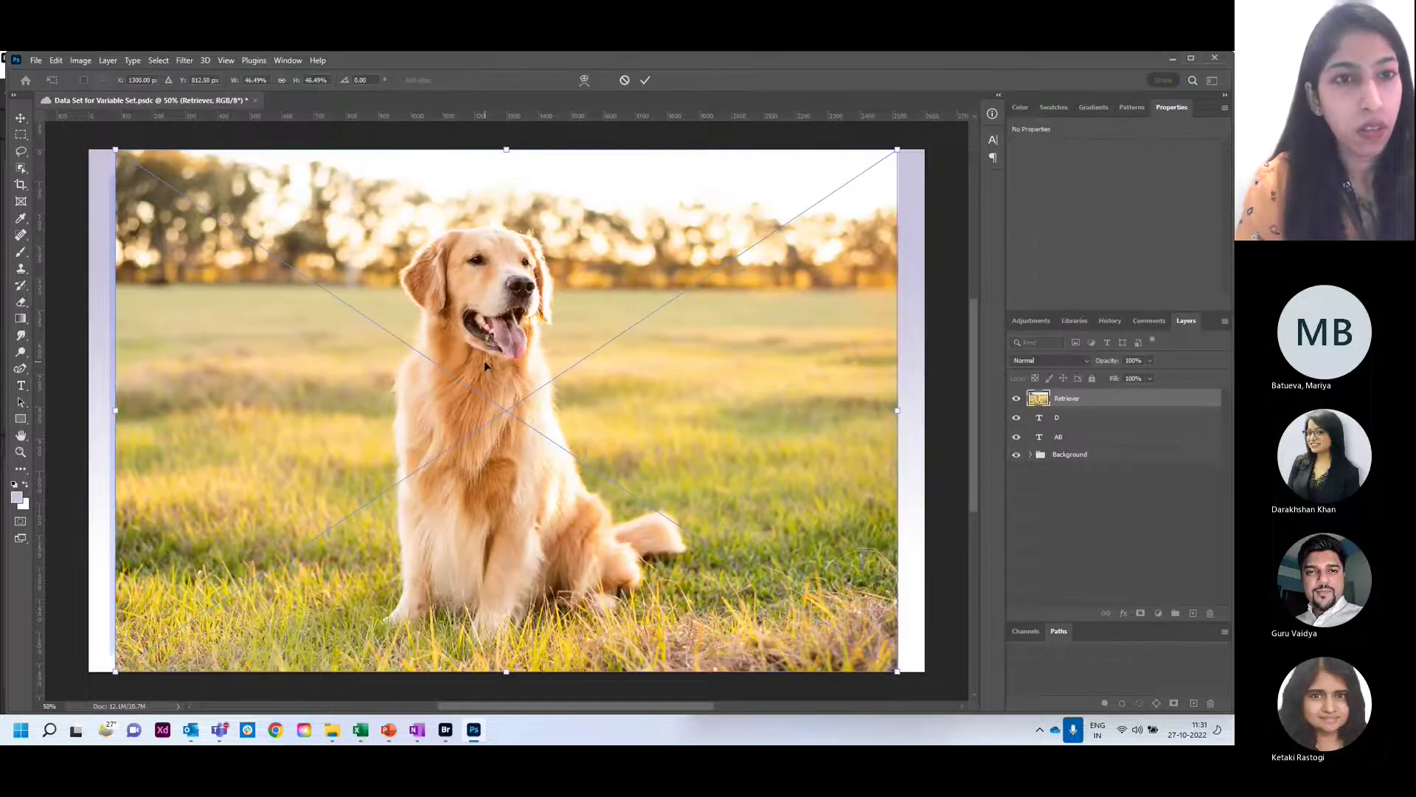
- Scale the Retriever image to about 1184 × 825 px, fit it across the pink-and-blue panel's width, and rasterize its layer
drag(116, 151, 500, 376)
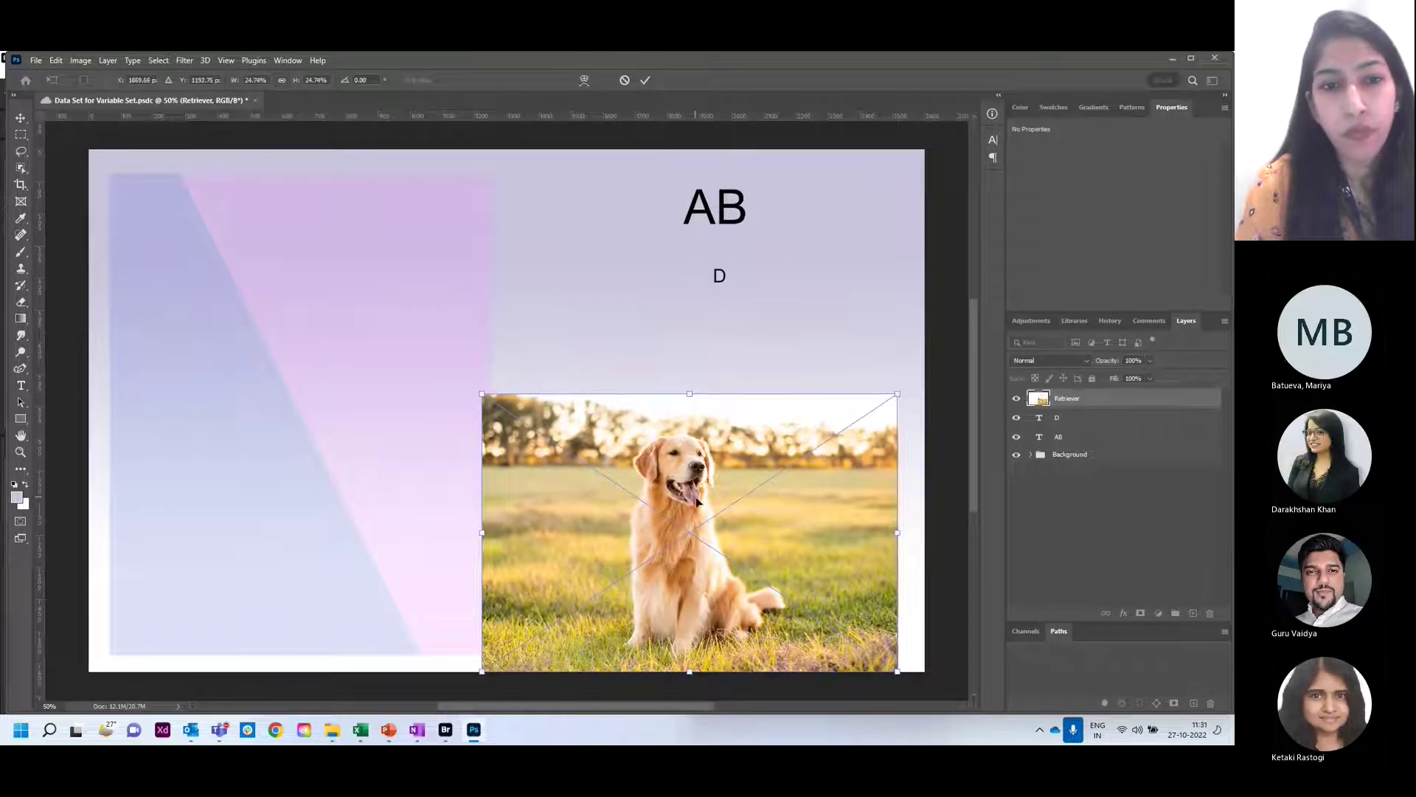
drag(698, 502, 327, 382)
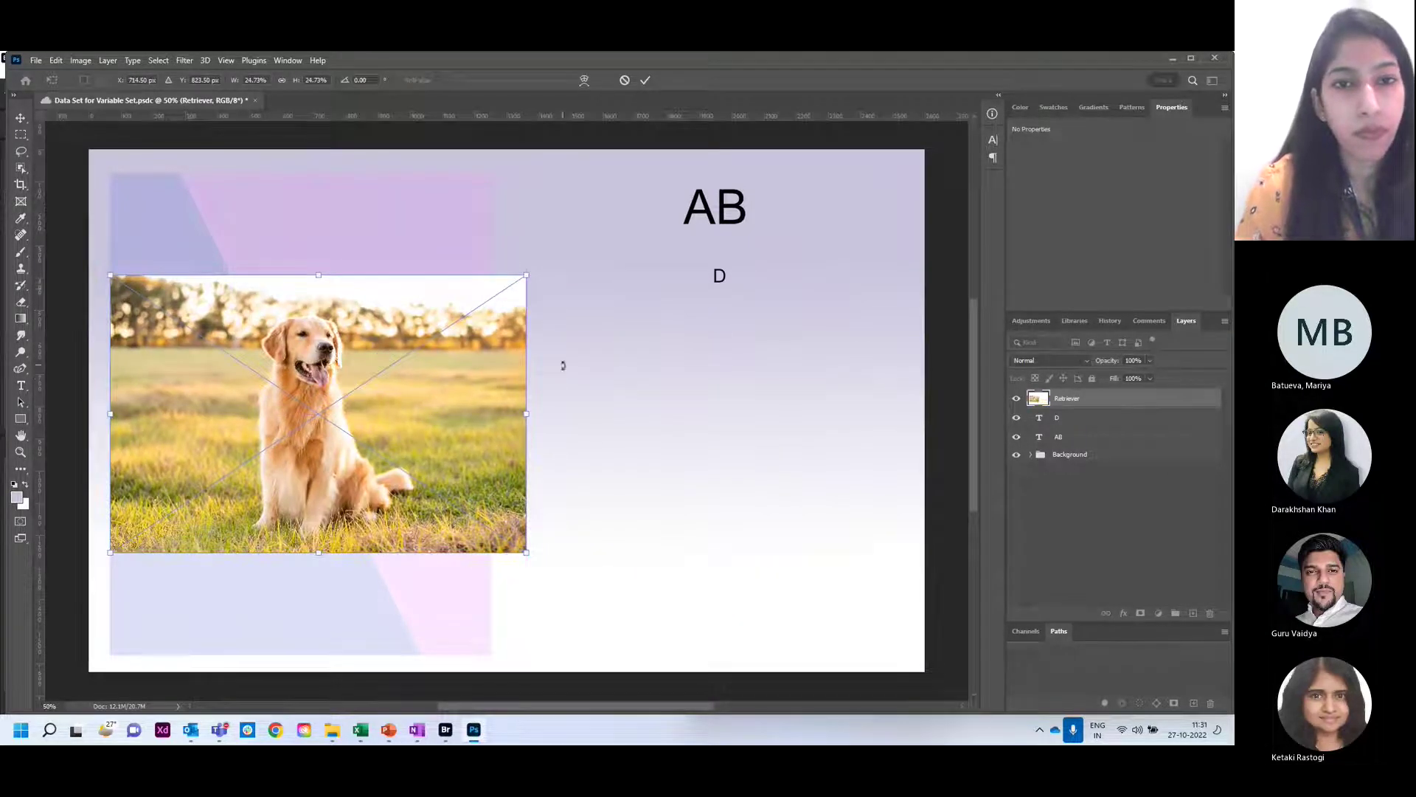
drag(526, 273, 491, 287)
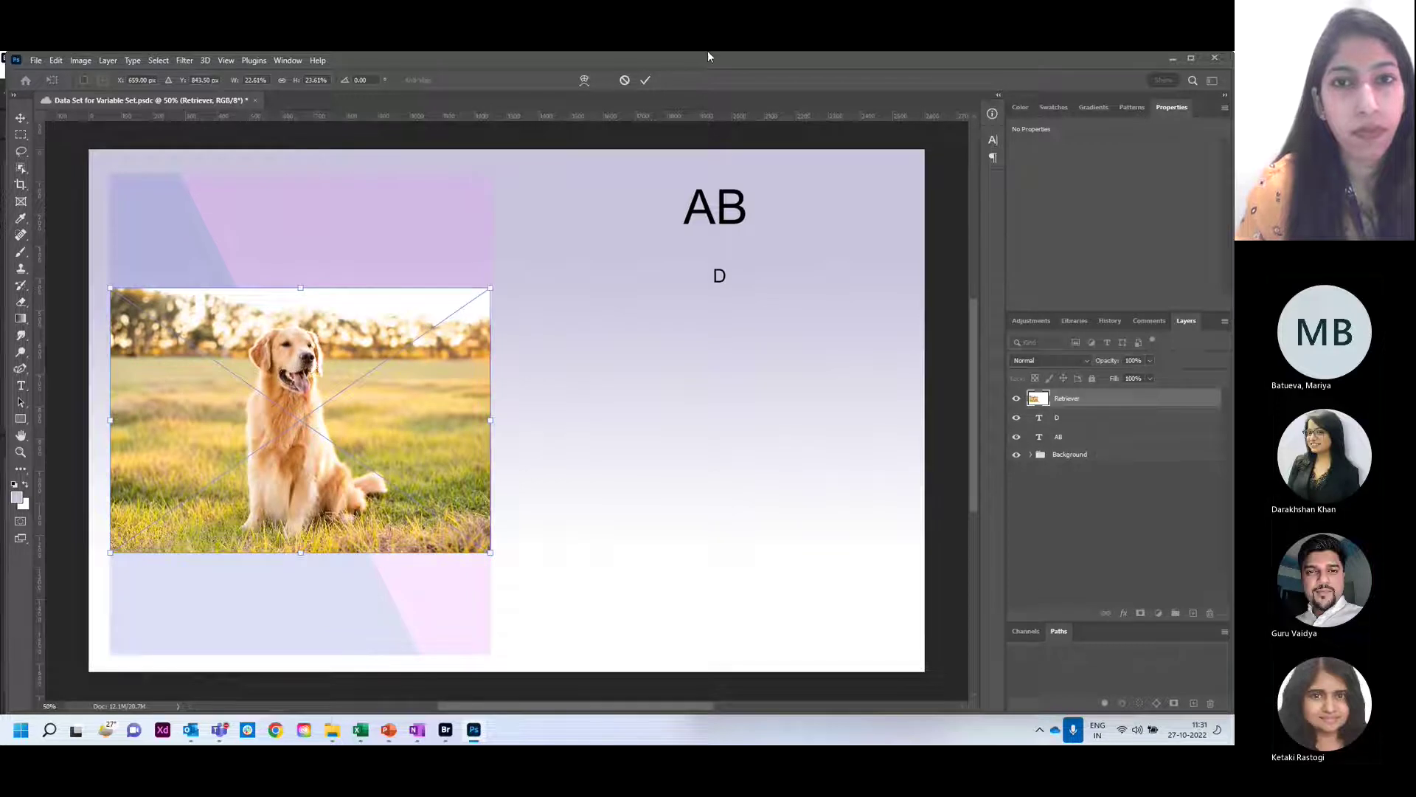
click(645, 81)
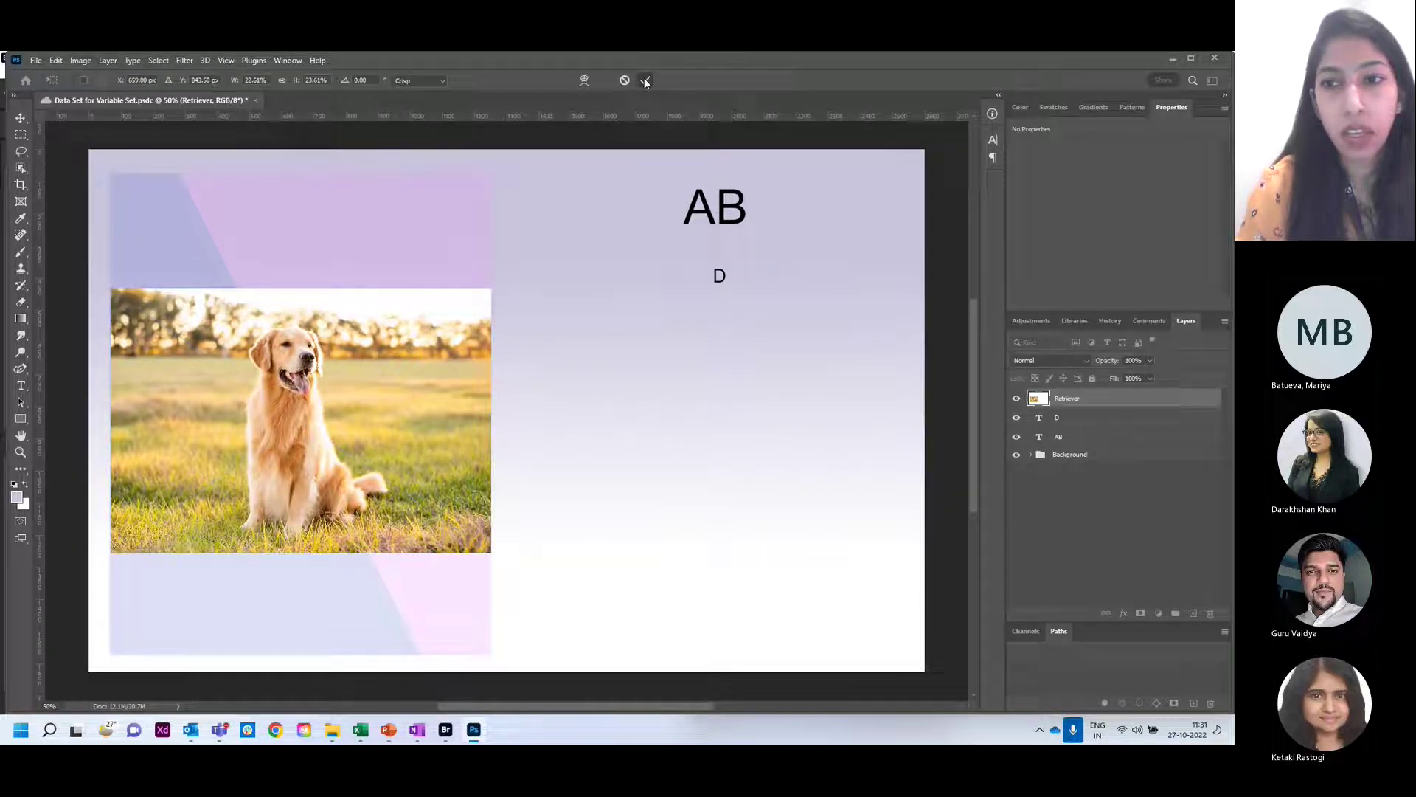
right_click(1078, 398)
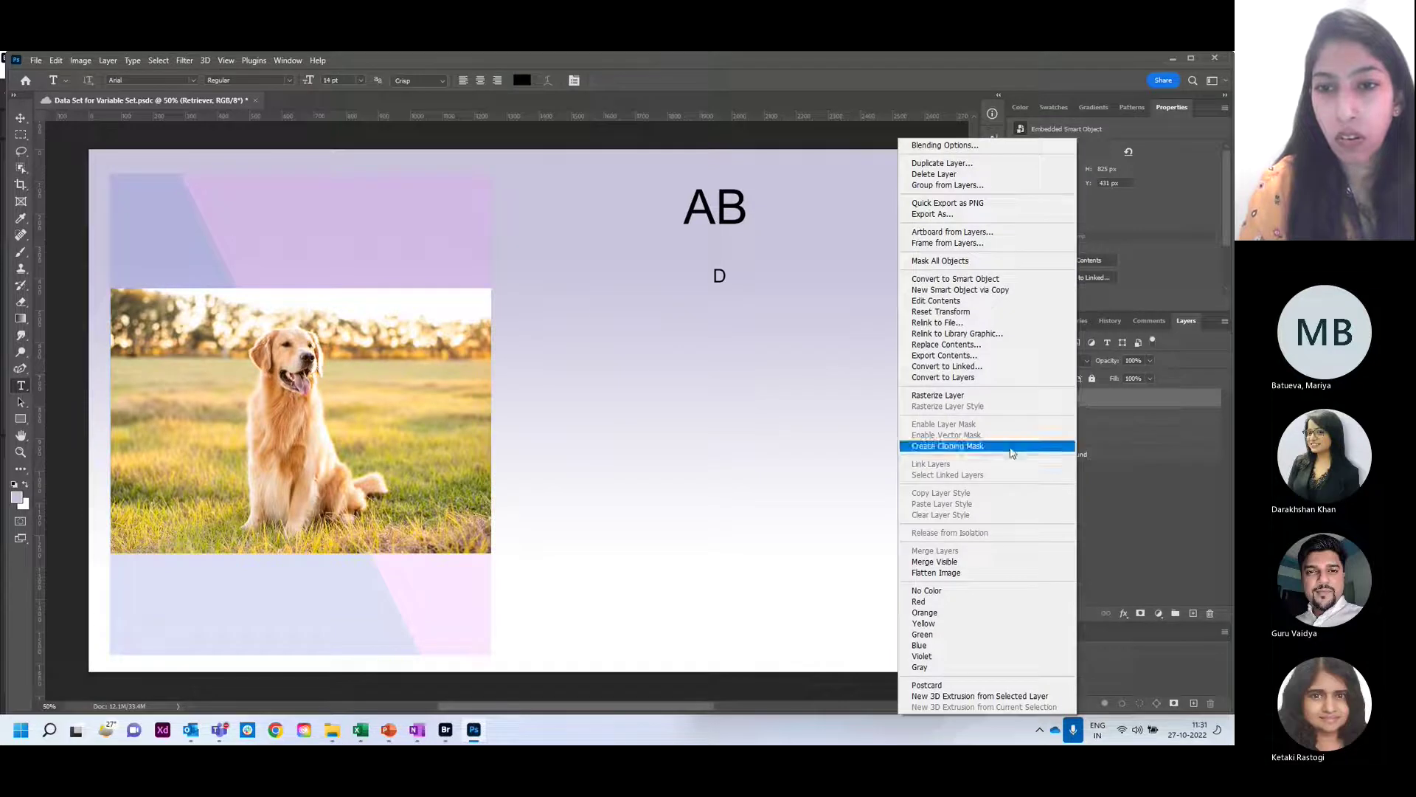
click(996, 396)
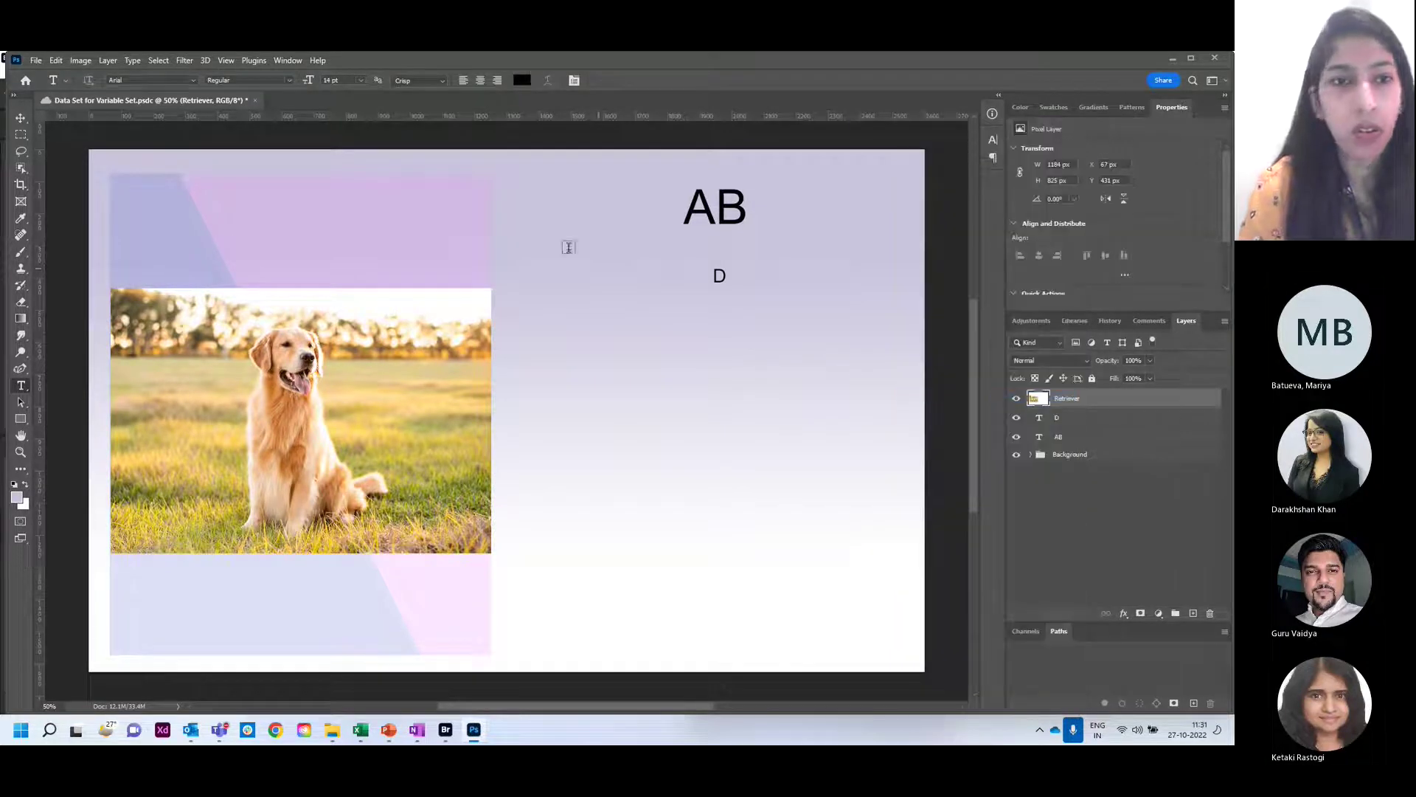
- Define a pixel replacement variable named Image for the Retriever layer
click(81, 61)
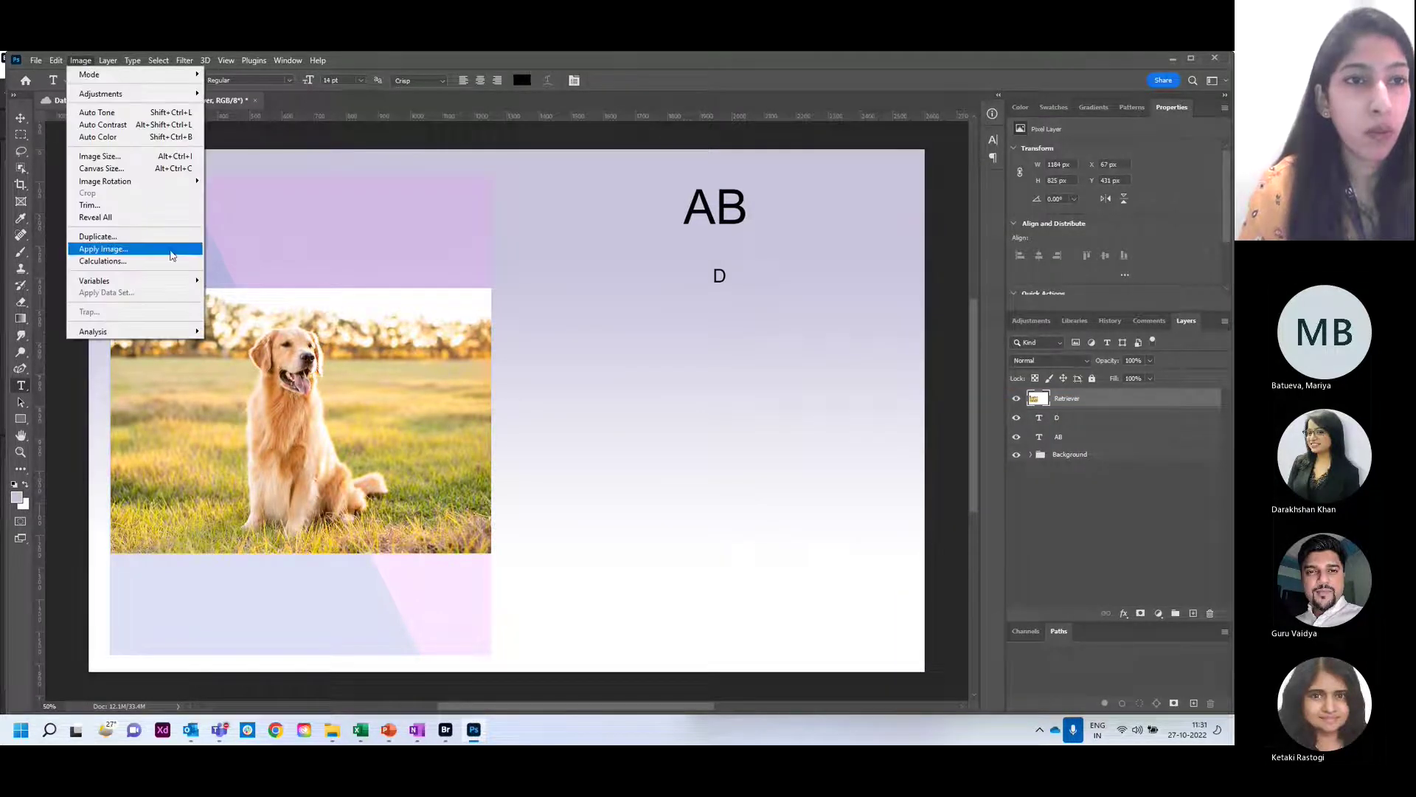
click(221, 280)
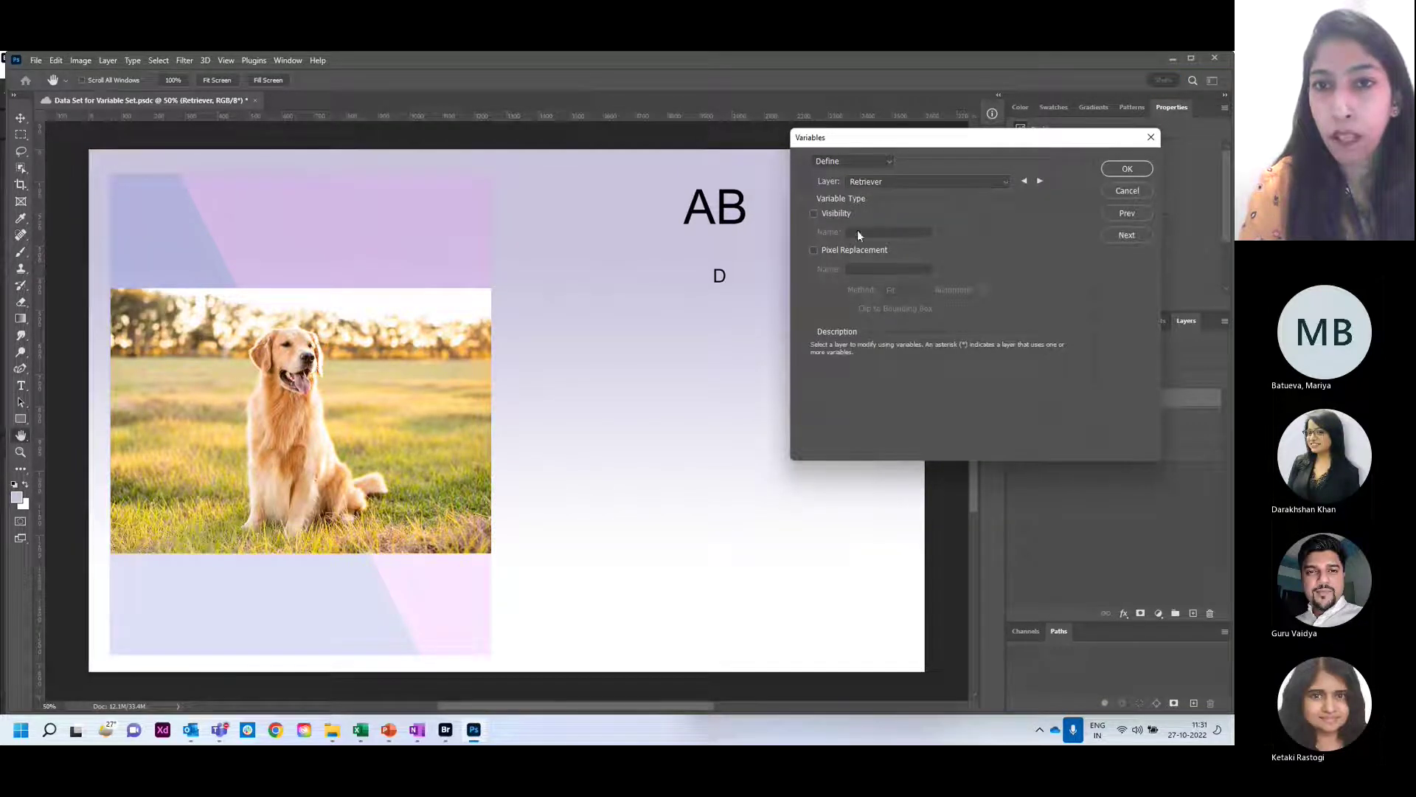
click(816, 249)
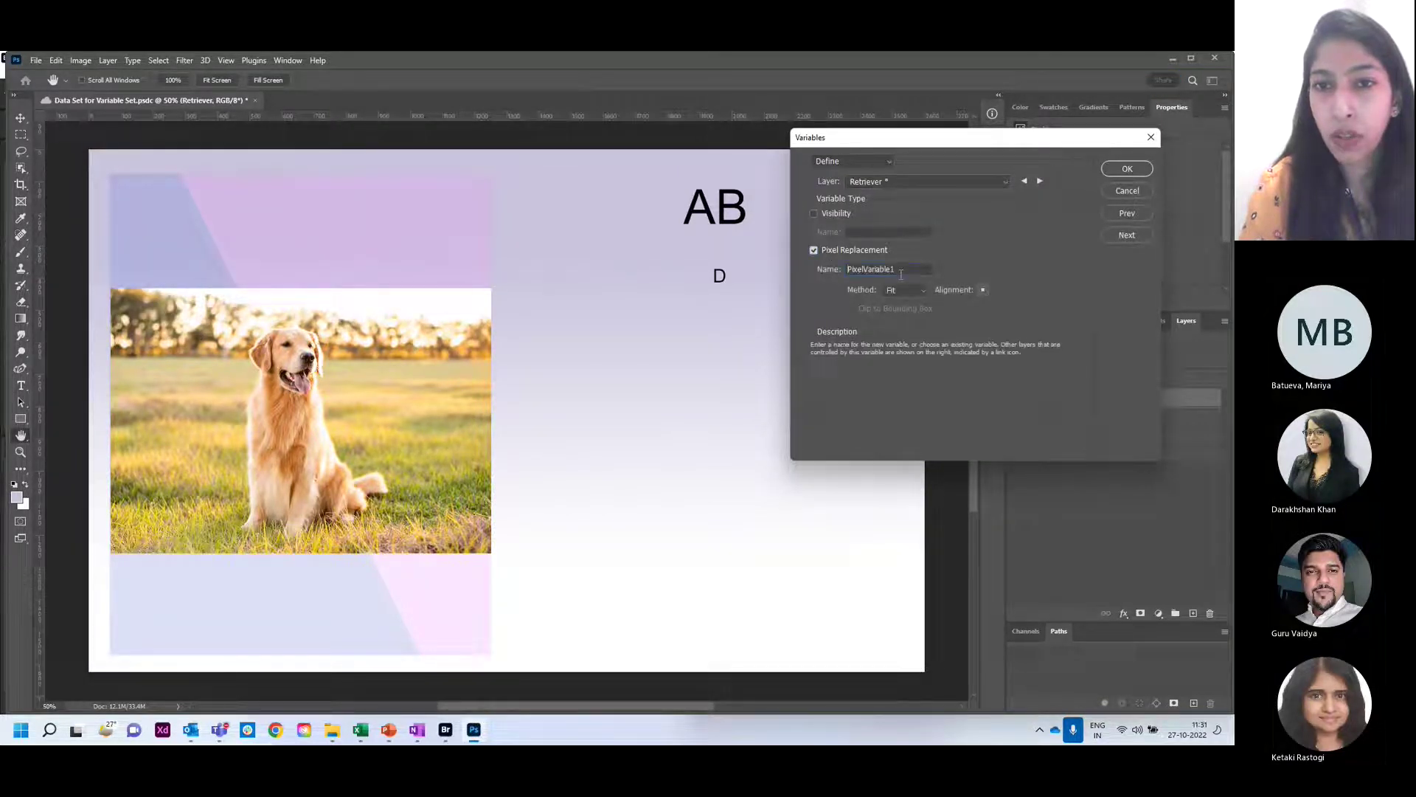
double_click(844, 269)
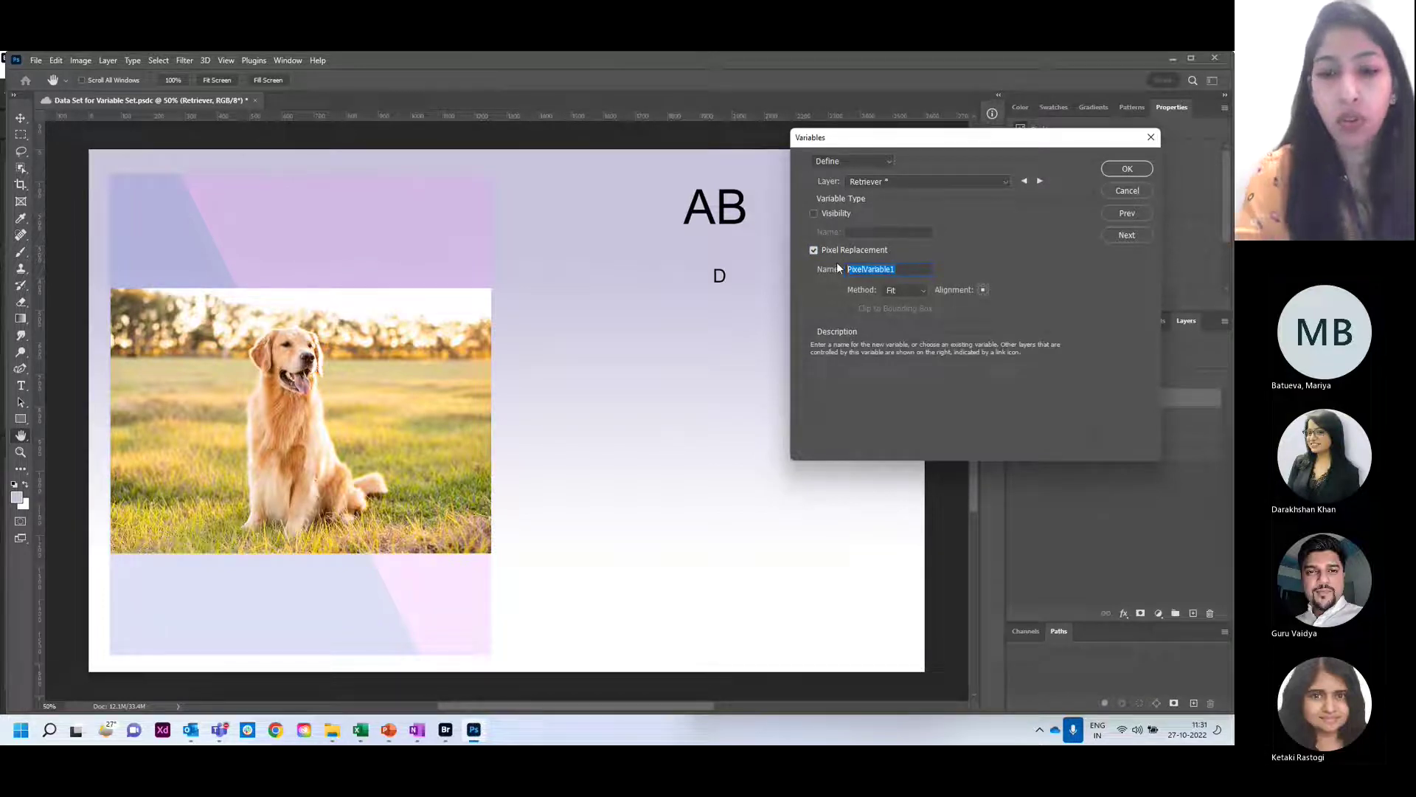
text(Image)
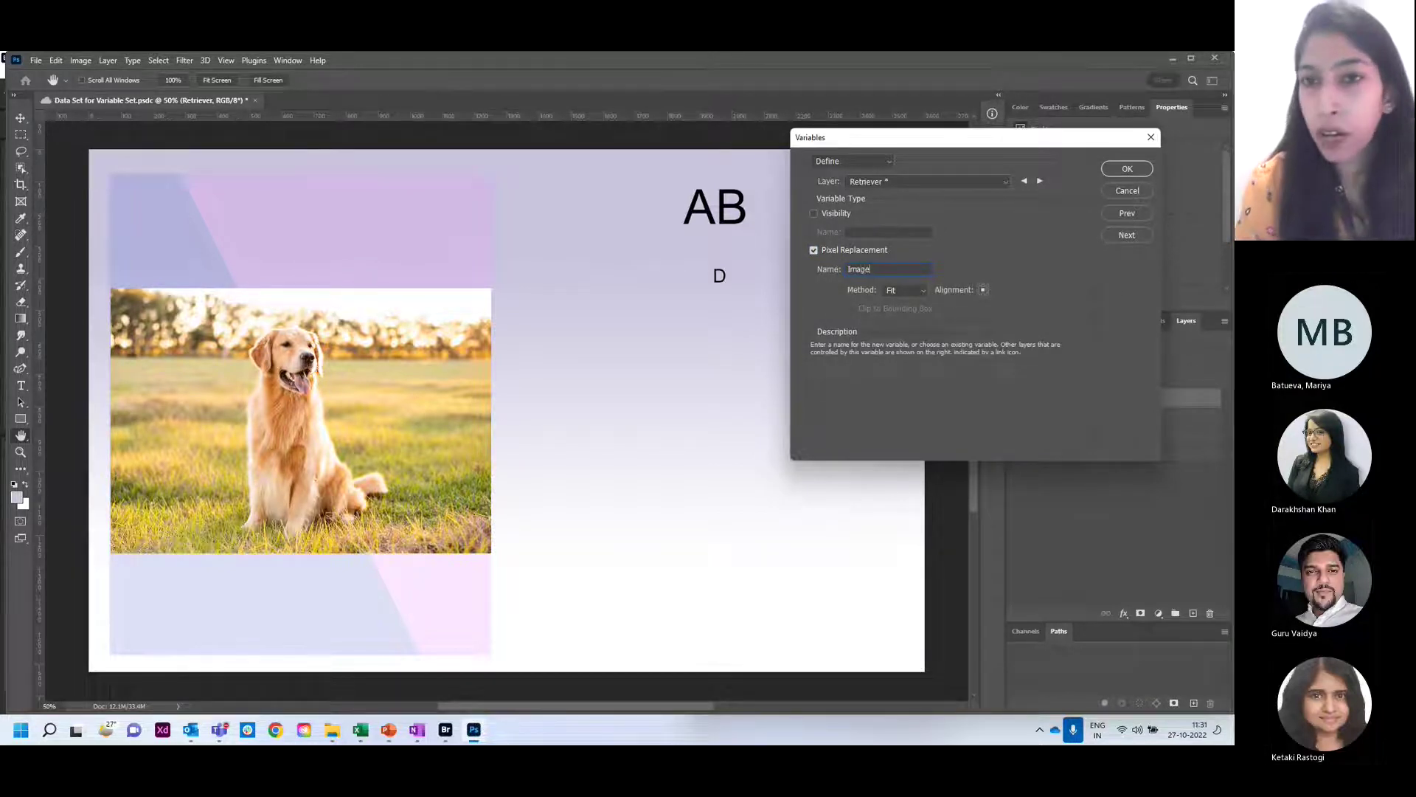
- Define a text replacement variable named Details for the D layer
click(990, 182)
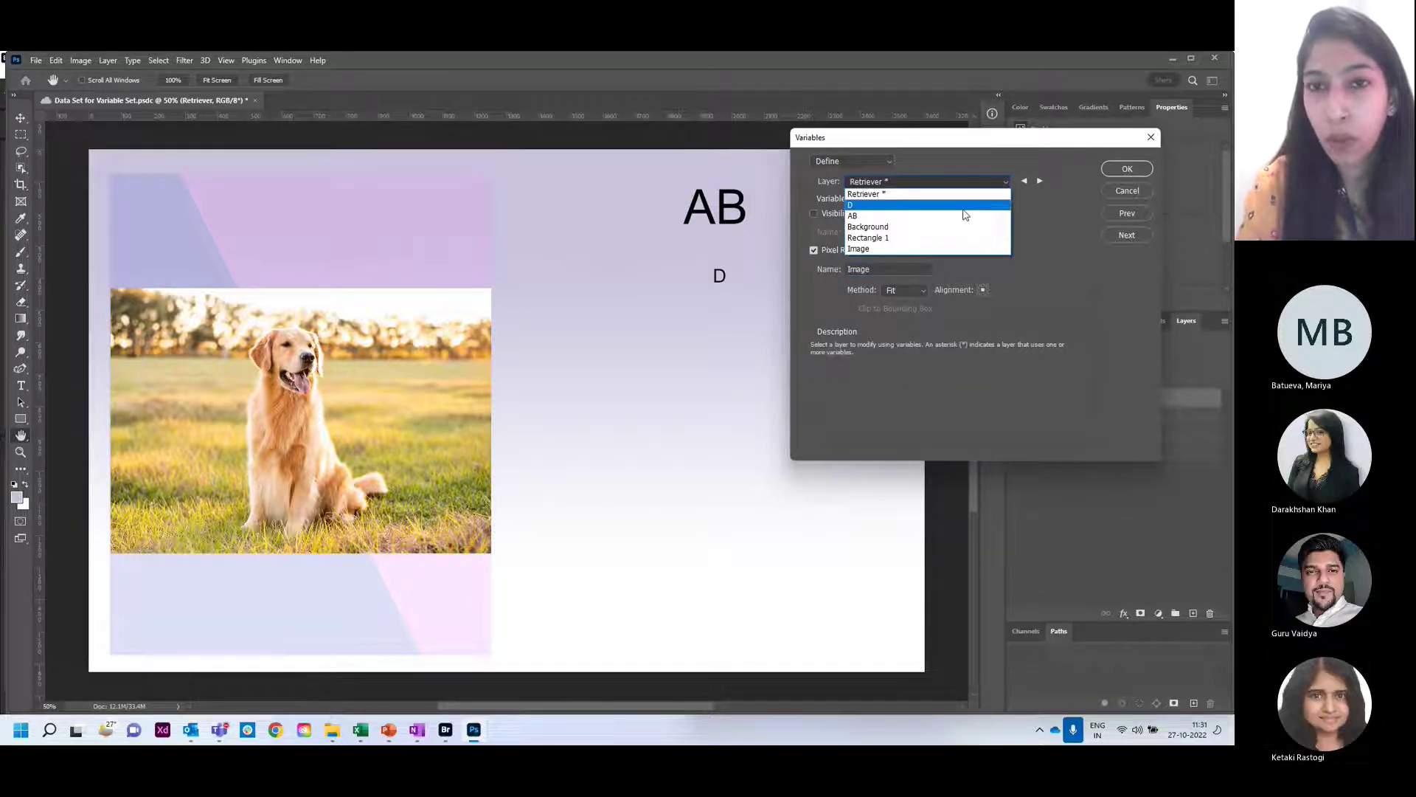
click(963, 207)
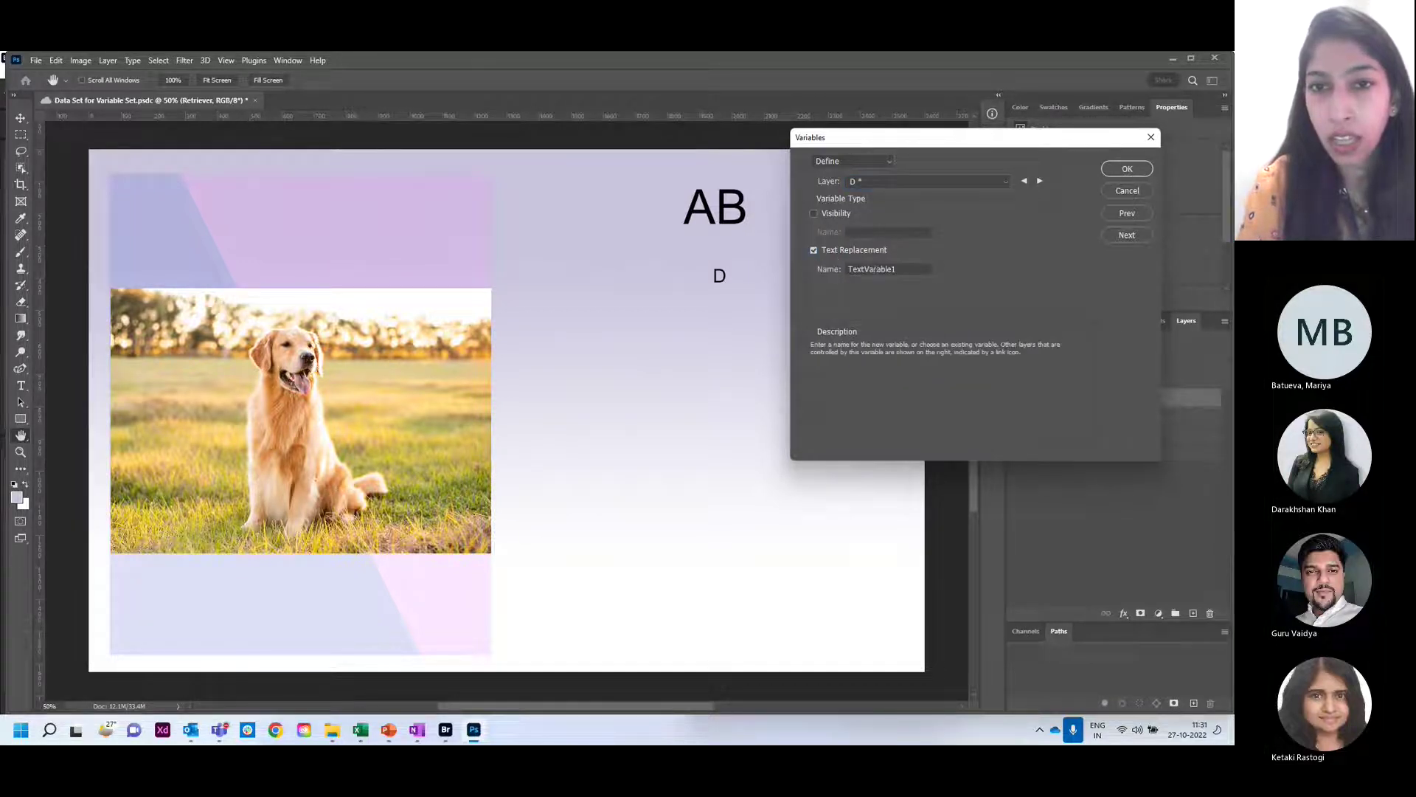
key(Delete)
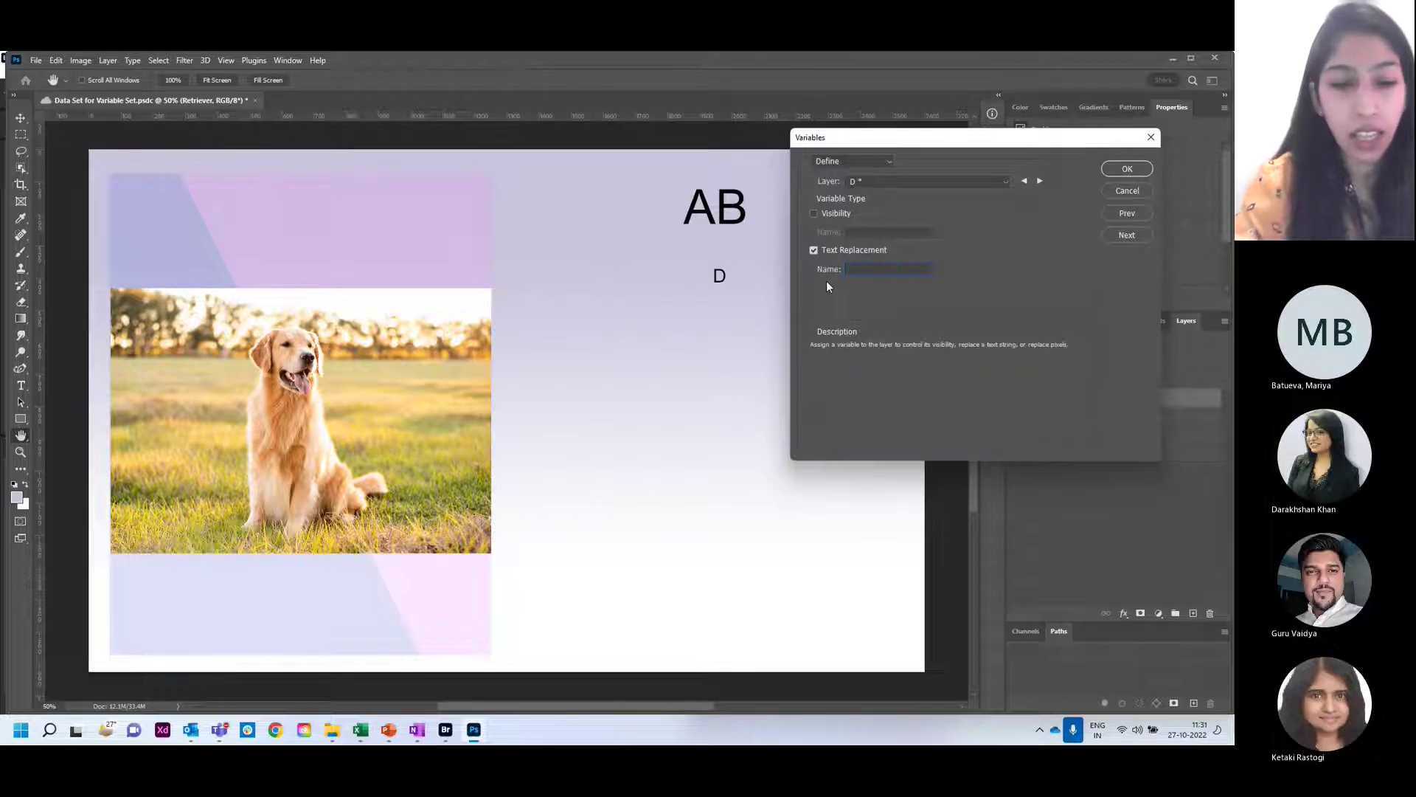
text(T)
text(De)
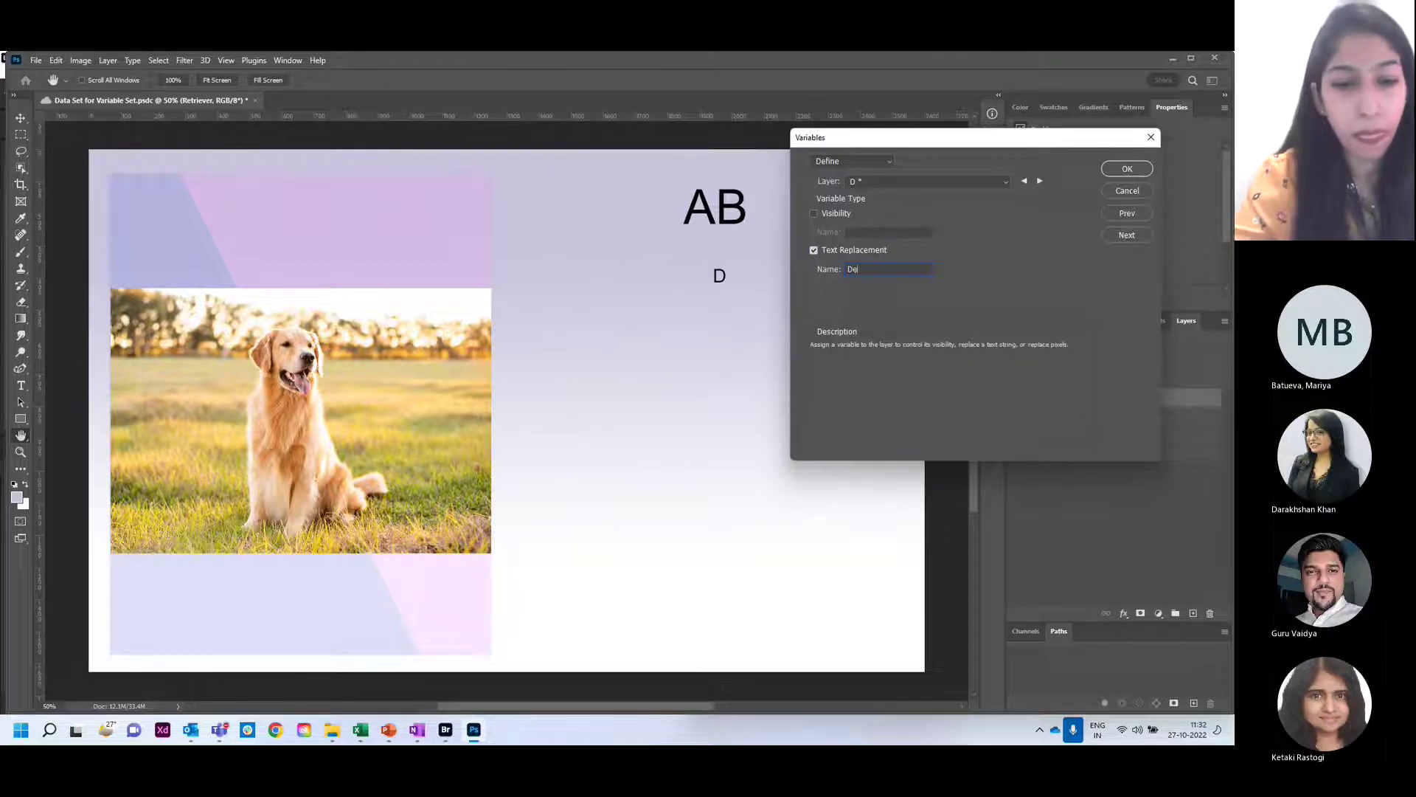
text(tails)
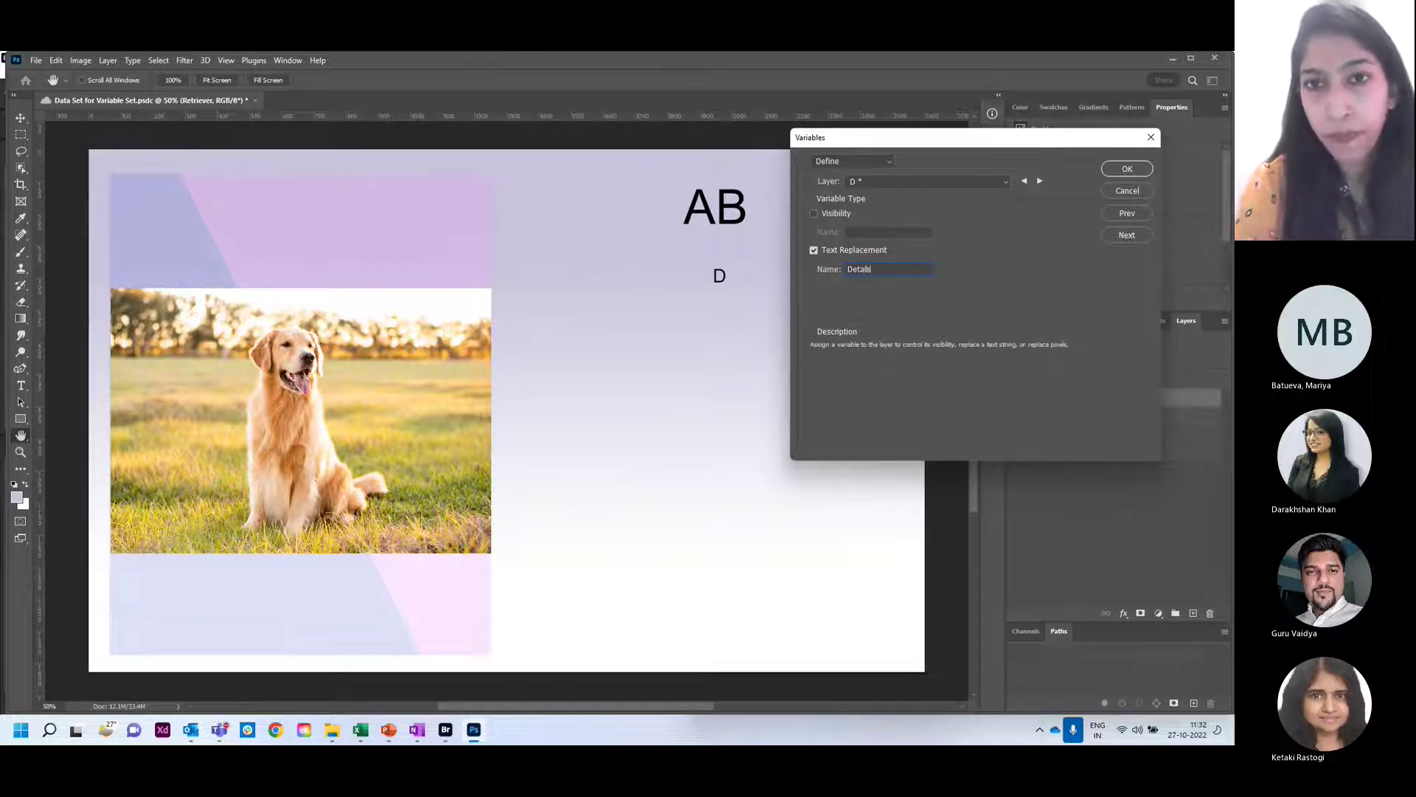
- Define a text replacement variable named AnimalBreed for the AB layer and accept the variable definitions
click(926, 181)
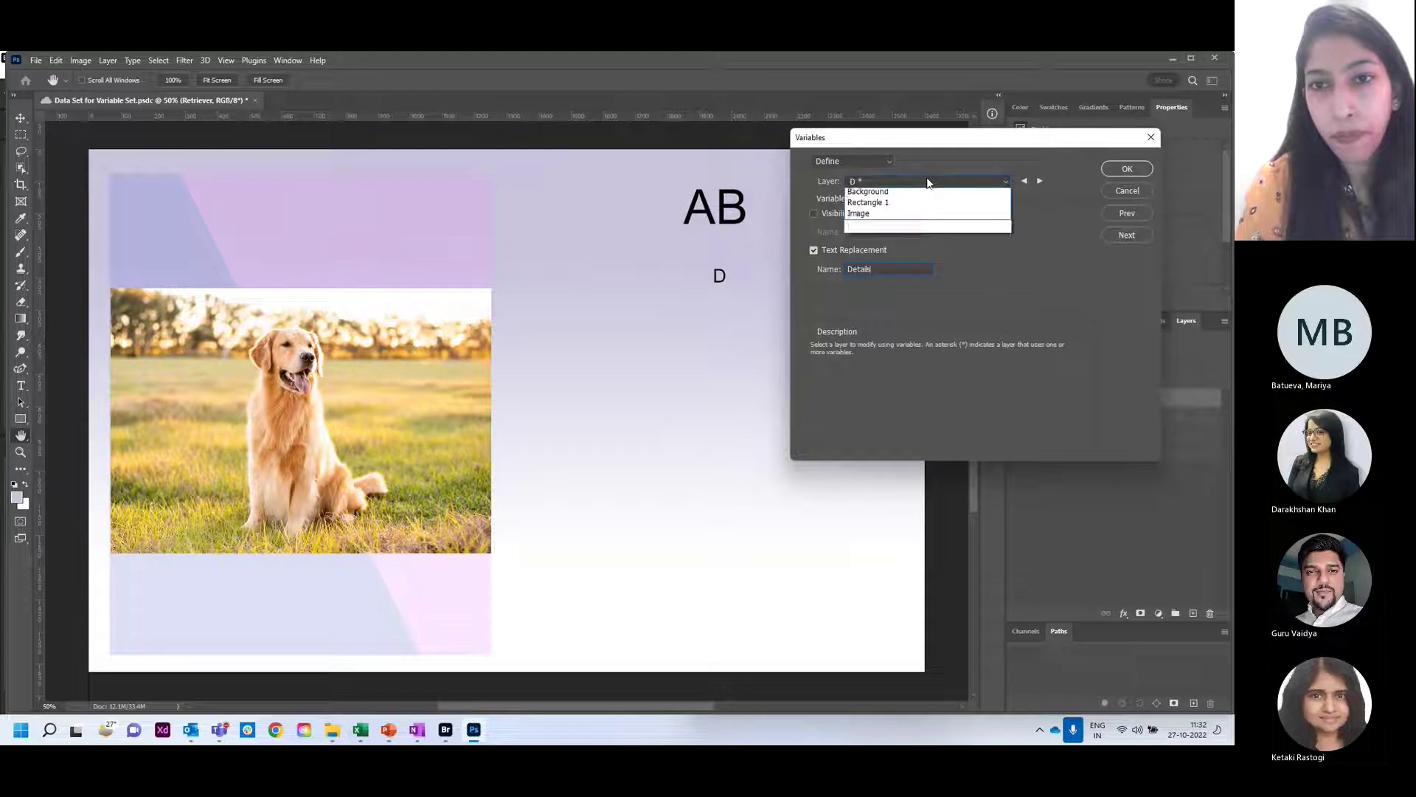
click(910, 215)
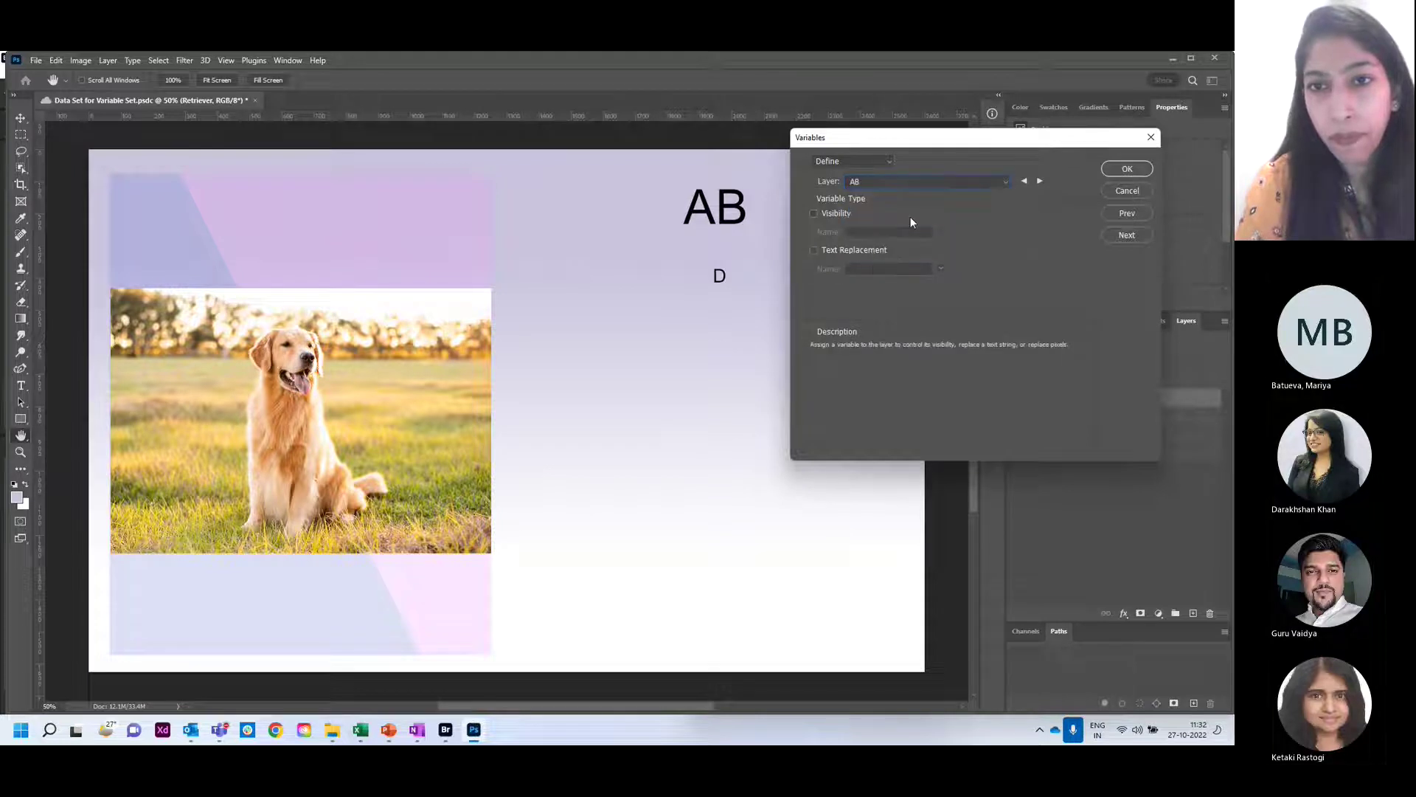
click(830, 251)
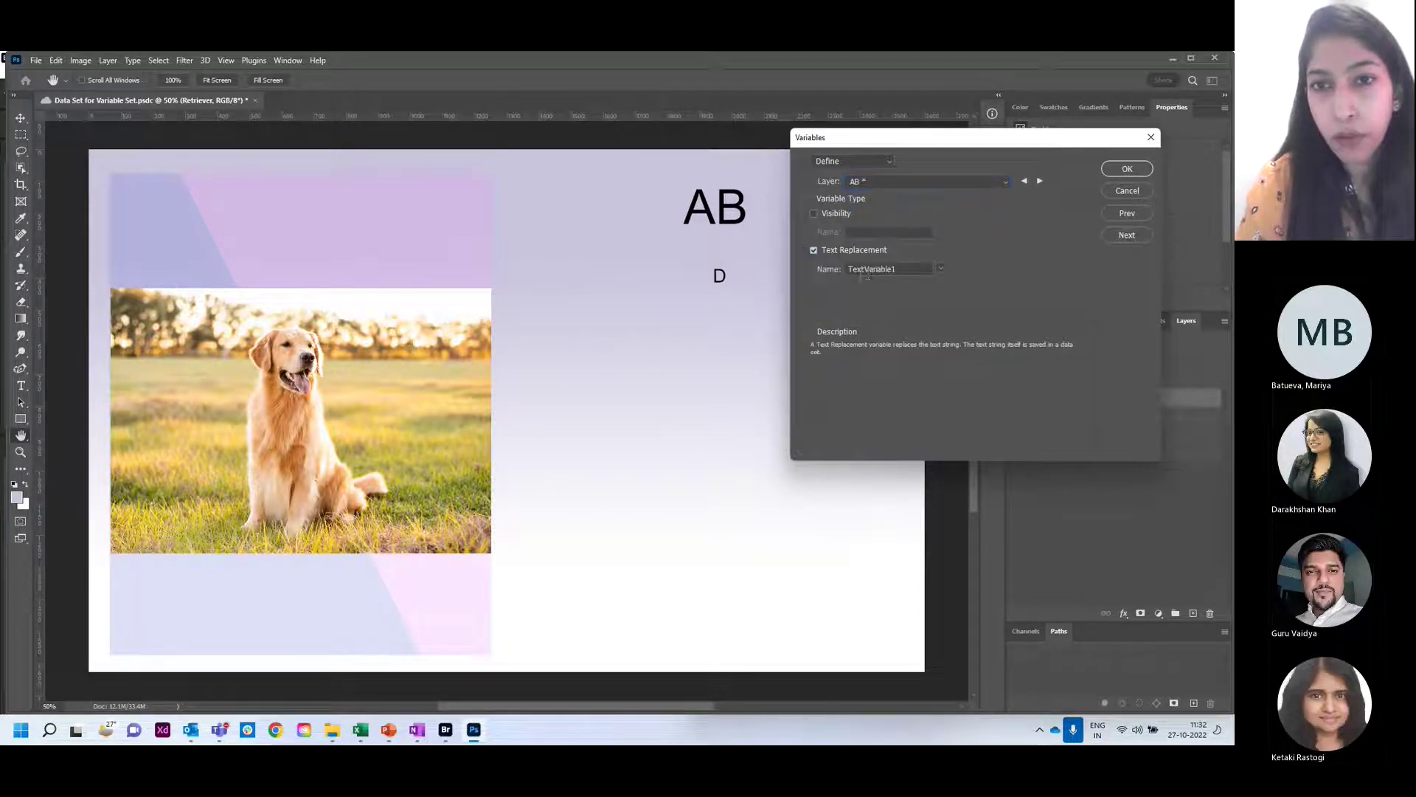
key(BackSpace)
key(BackSpace)
key(BackSpace)
key(BackSpace)
key(BackSpace)
key(BackSpace)
key(BackSpace)
key(BackSpace)
key(BackSpace)
key(BackSpace)
key(BackSpace)
key(BackSpace)
key(BackSpace)
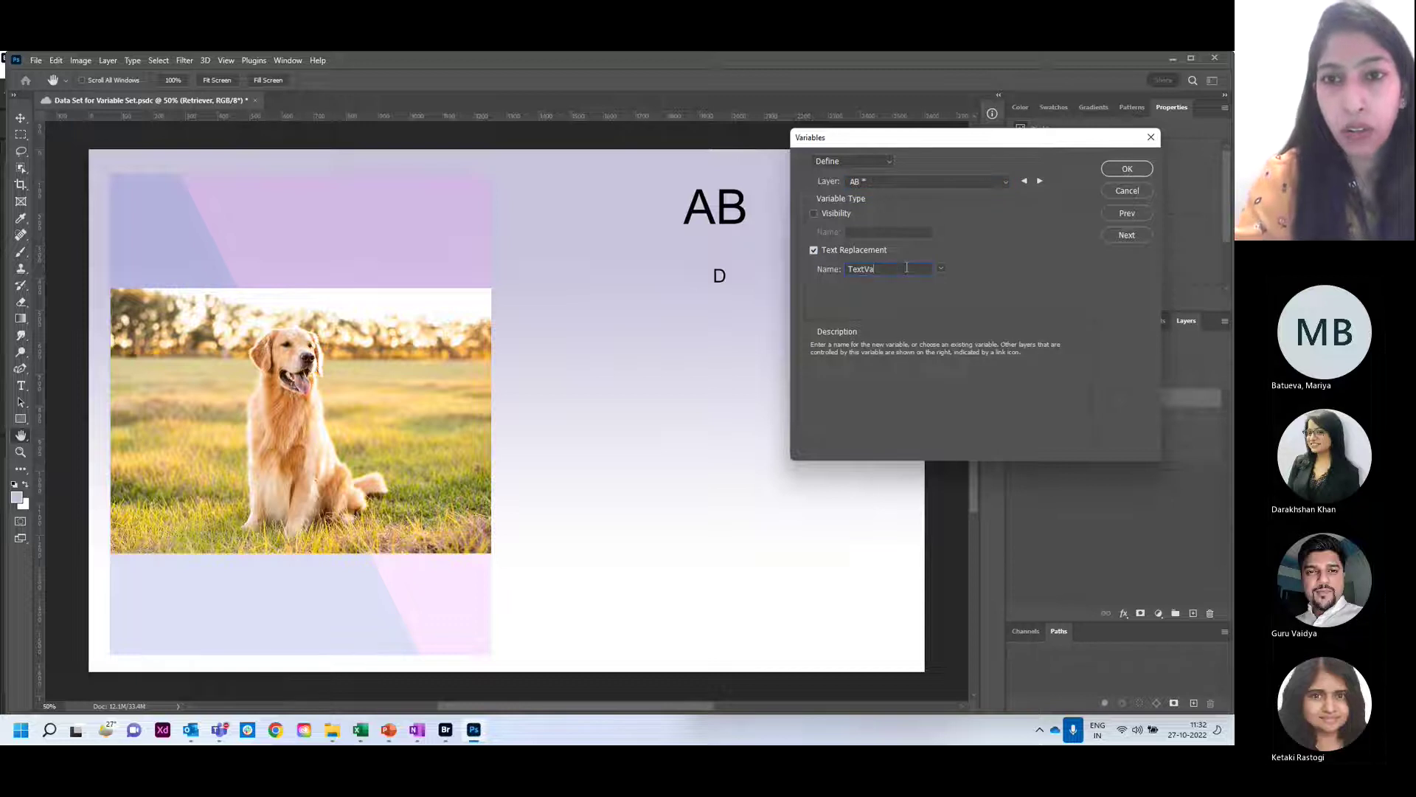
text(Animal)
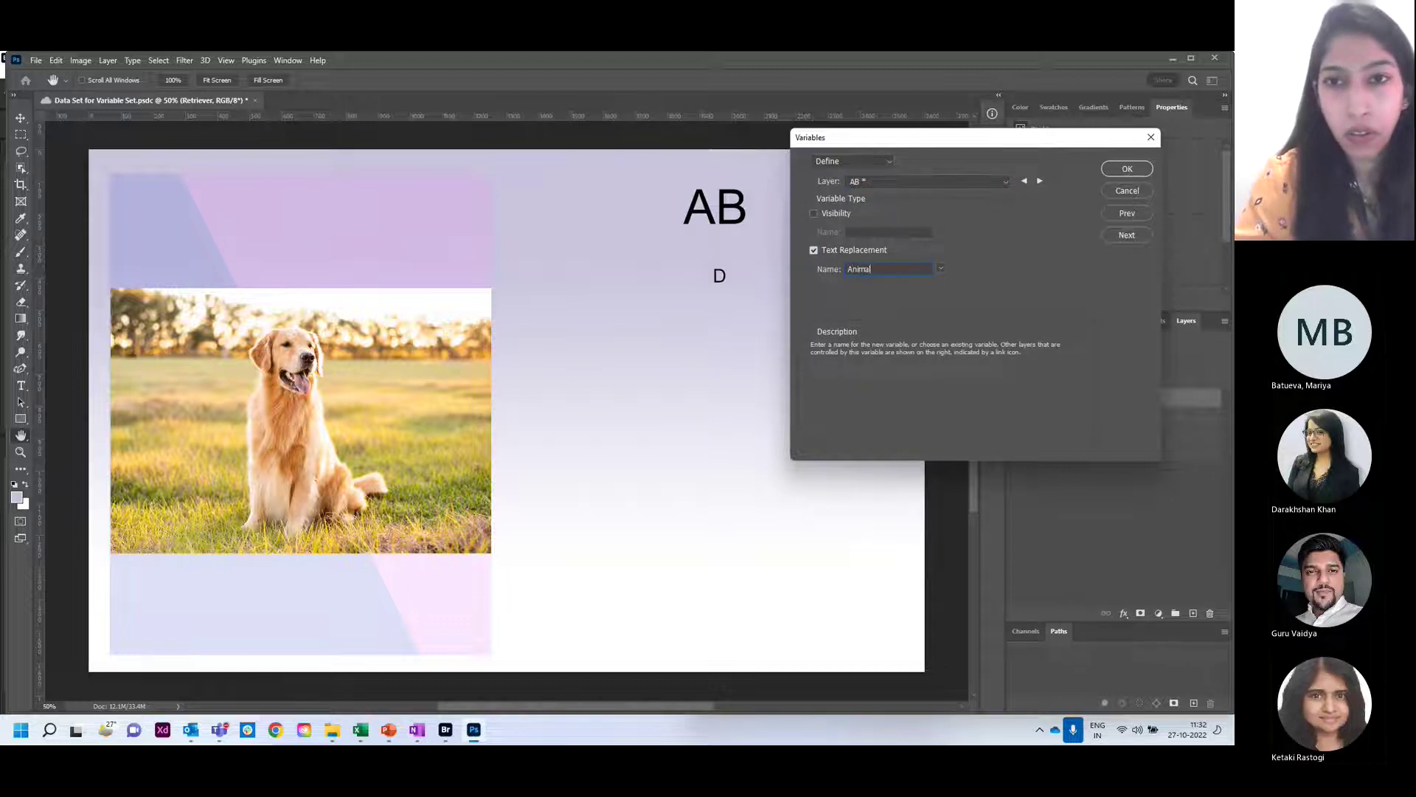
text(Breed)
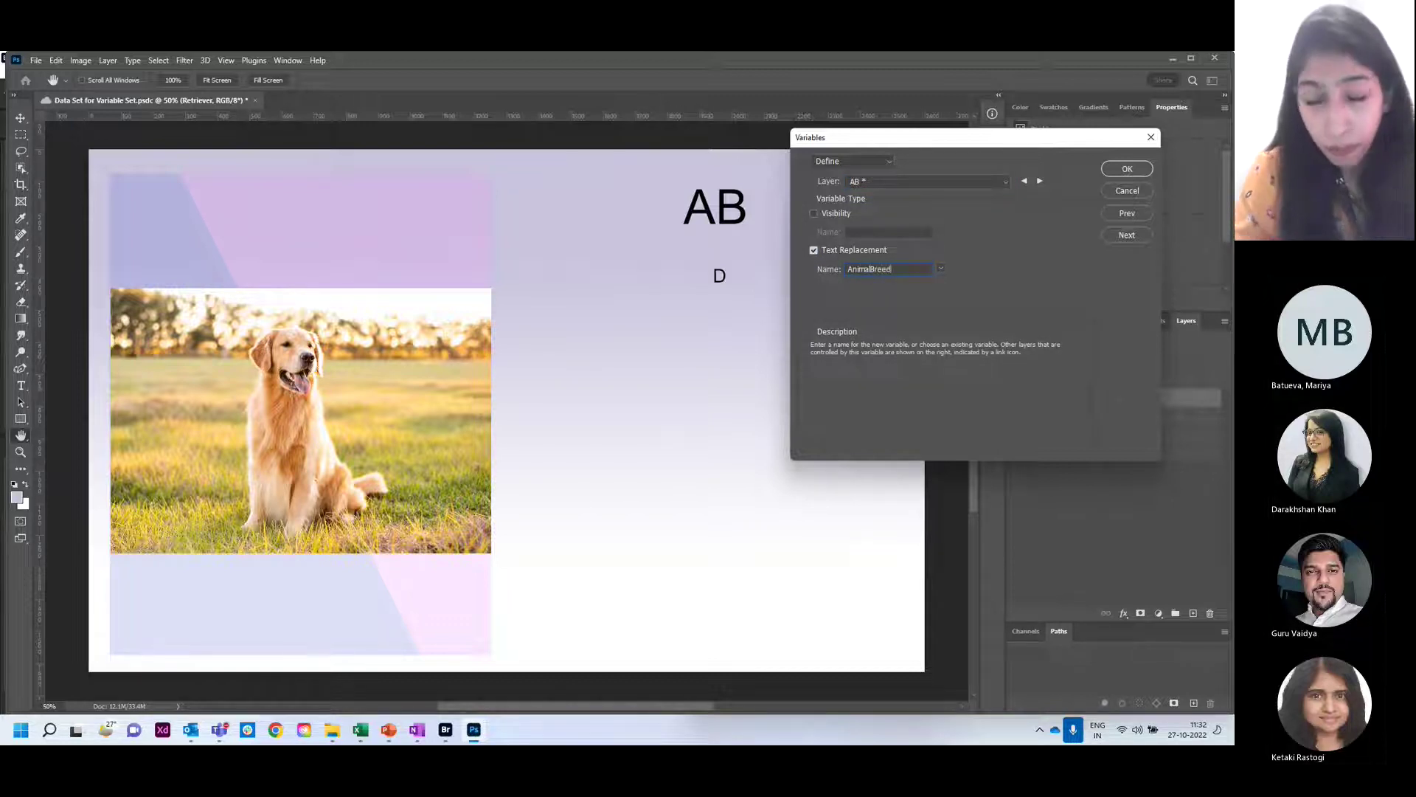
click(1126, 175)
- Import Dog Data Set.csv as the variable data sets, with automatic encoding and replacing existing data sets
click(80, 60)
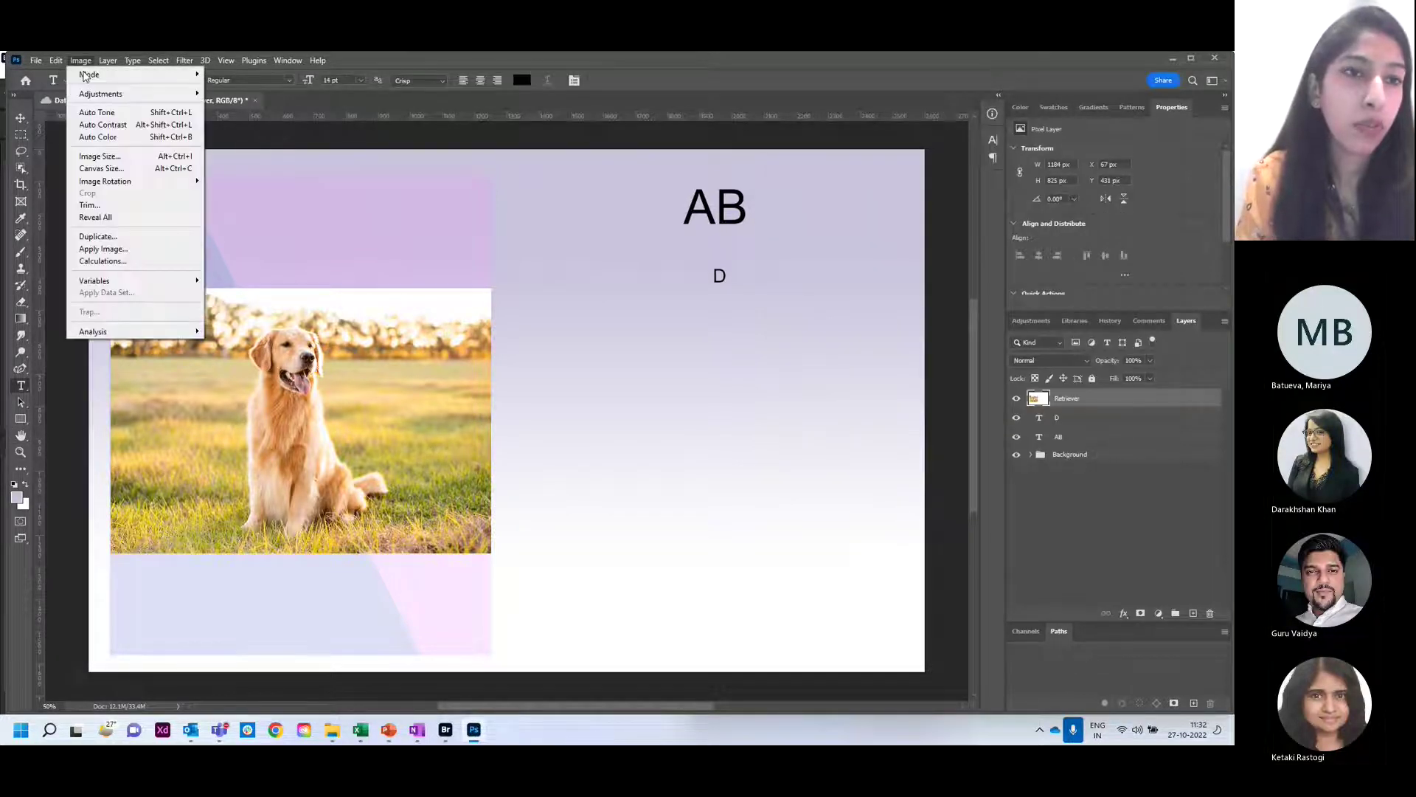
mouse_move(180, 285)
click(231, 292)
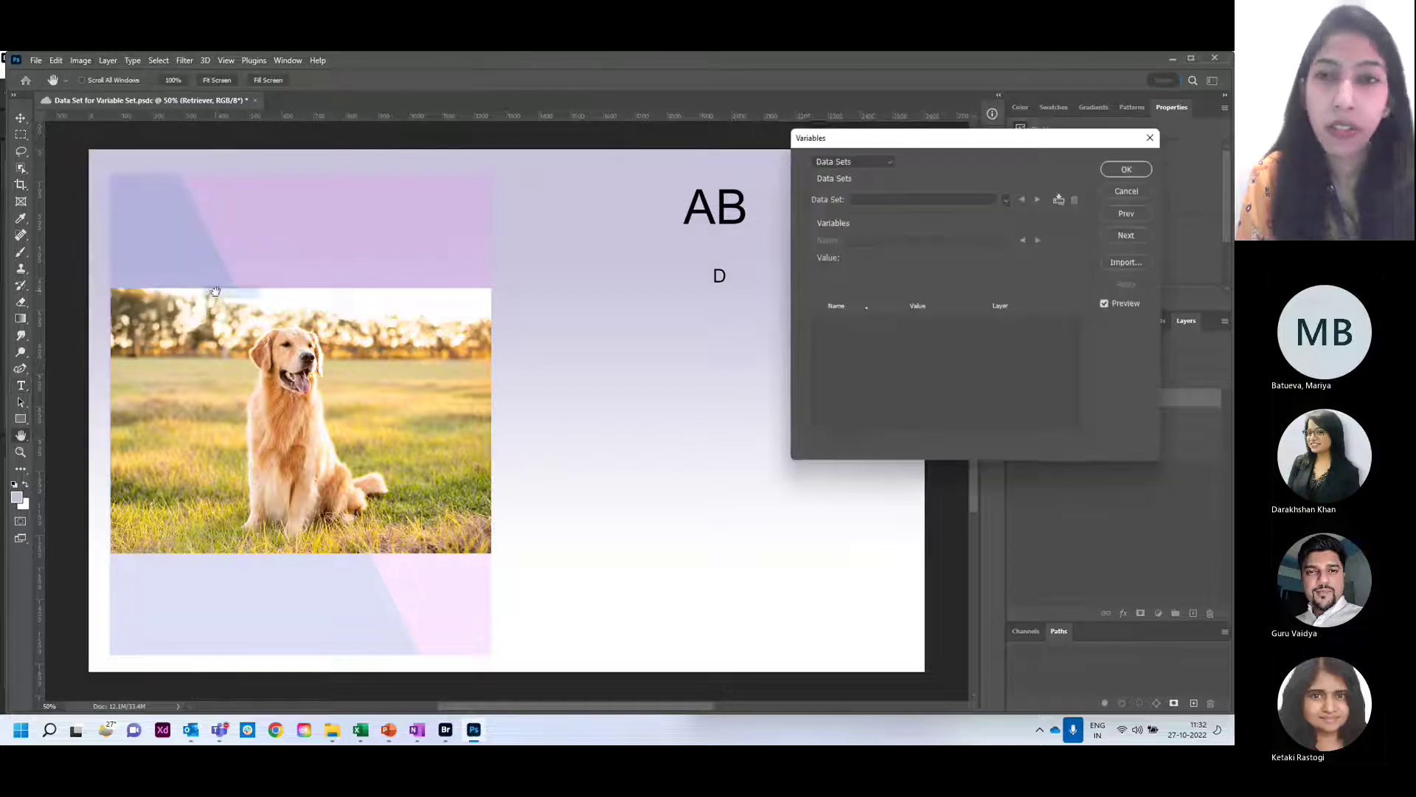
click(1128, 261)
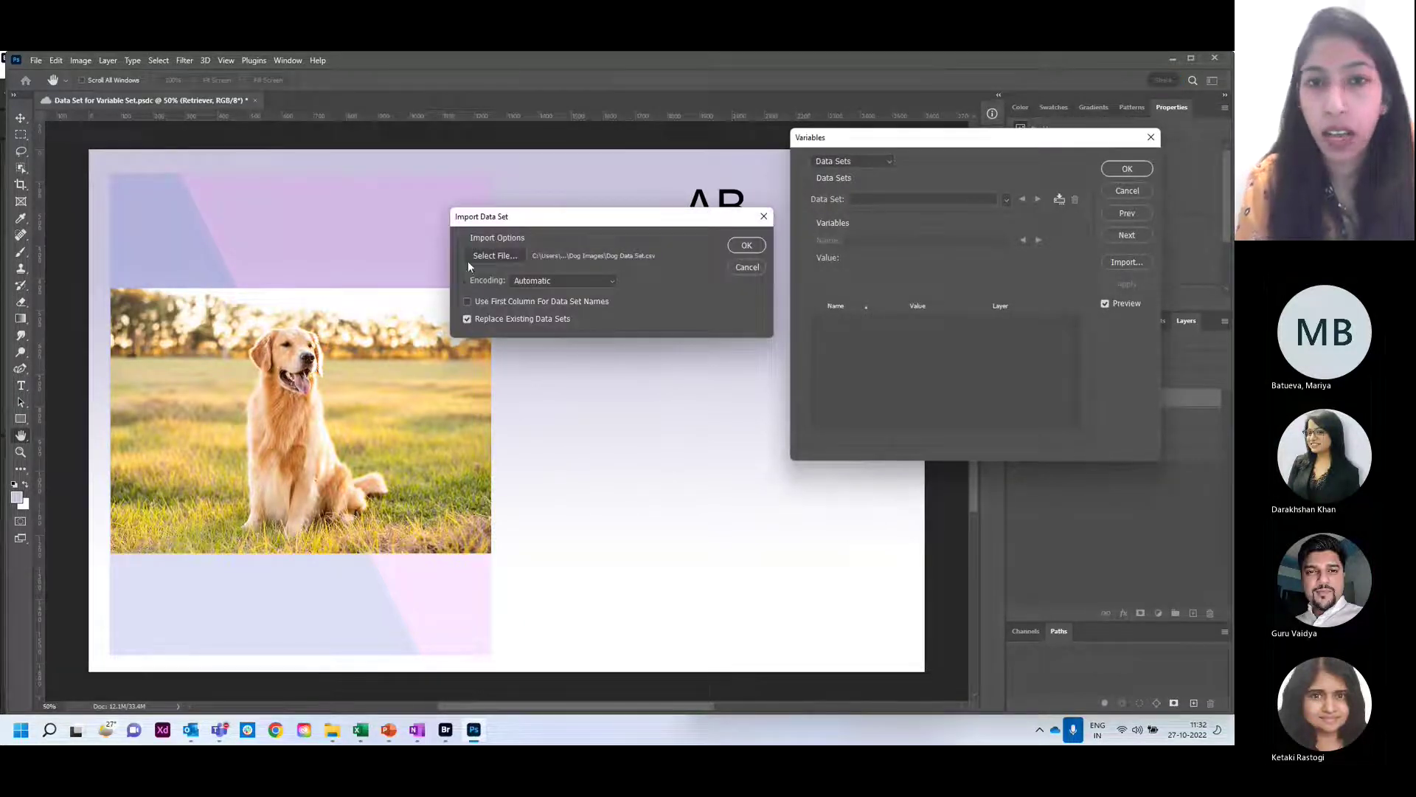
click(746, 246)
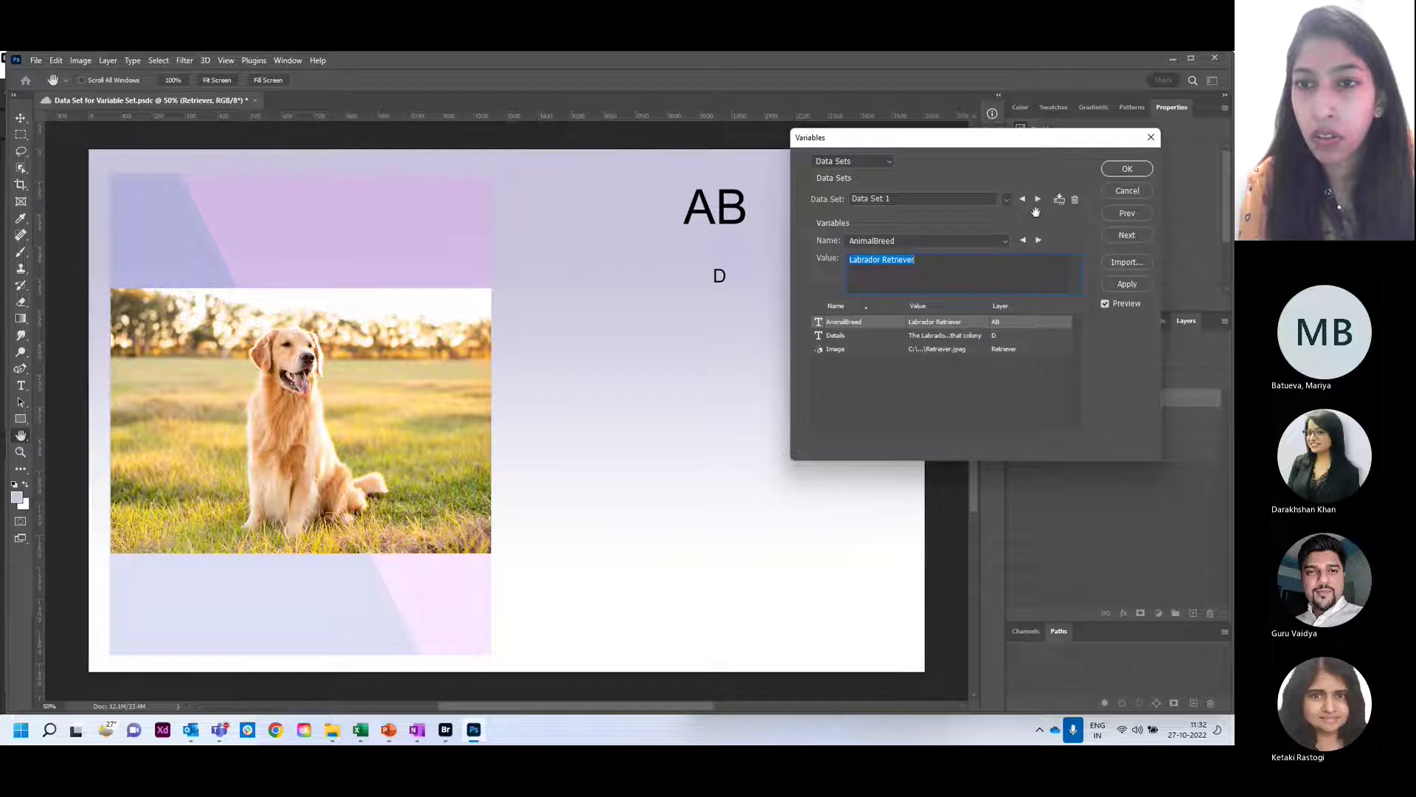
- Try to apply Data Set 1 to the template and dismiss the error report without sending it
click(1127, 285)
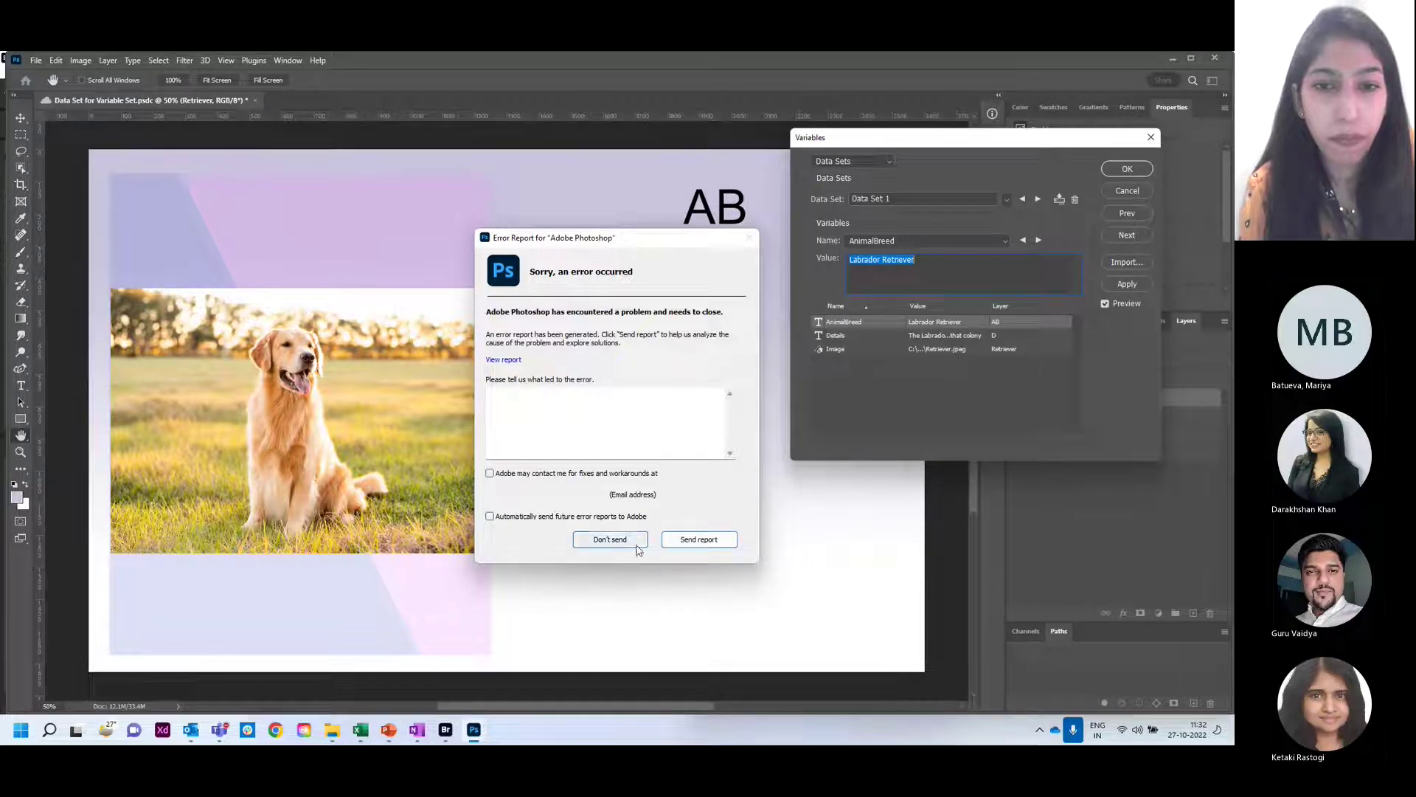
click(610, 539)
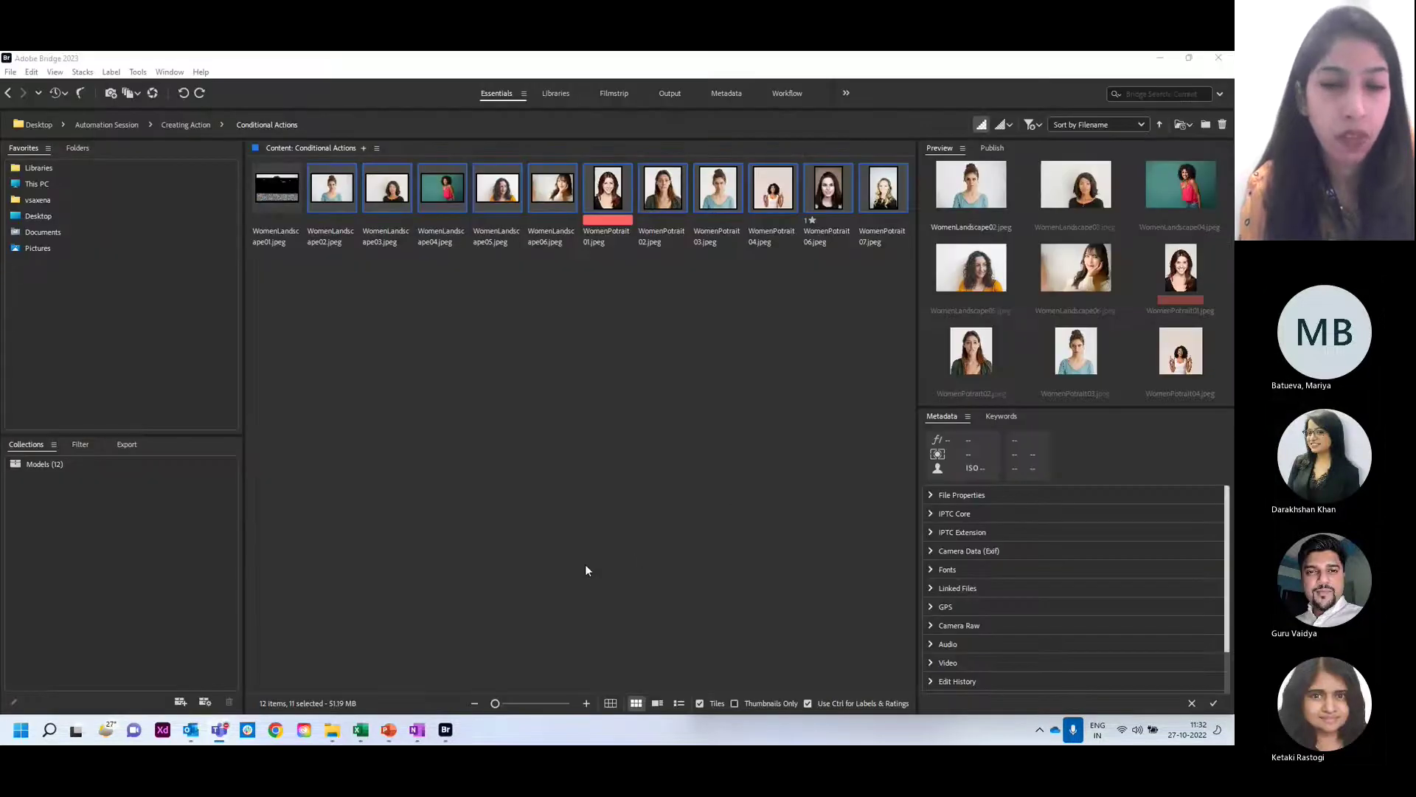
- Relaunch Adobe Photoshop 2023 and open the recent file Data Set for Variable Set_Data Set 1.psd
mouse_move(76, 736)
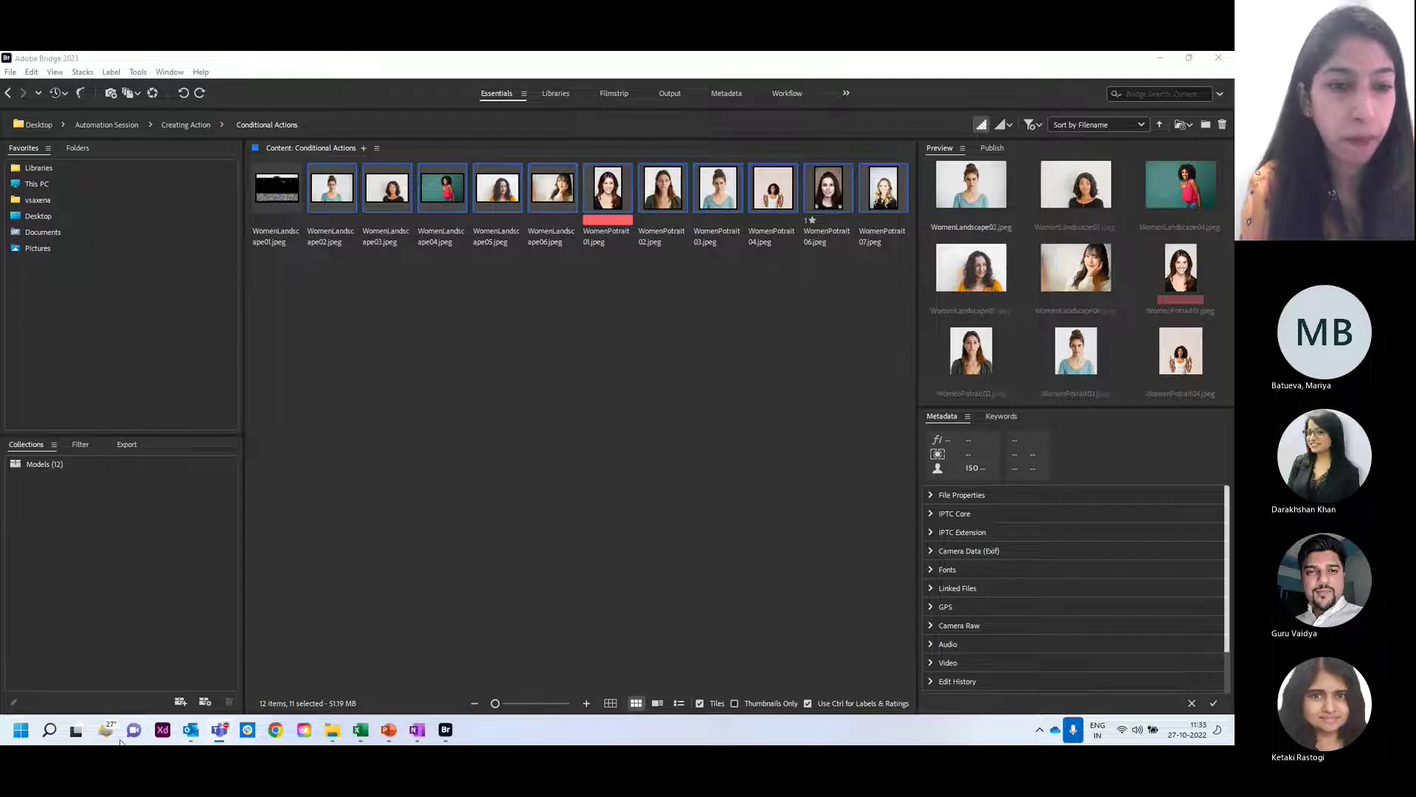
click(49, 731)
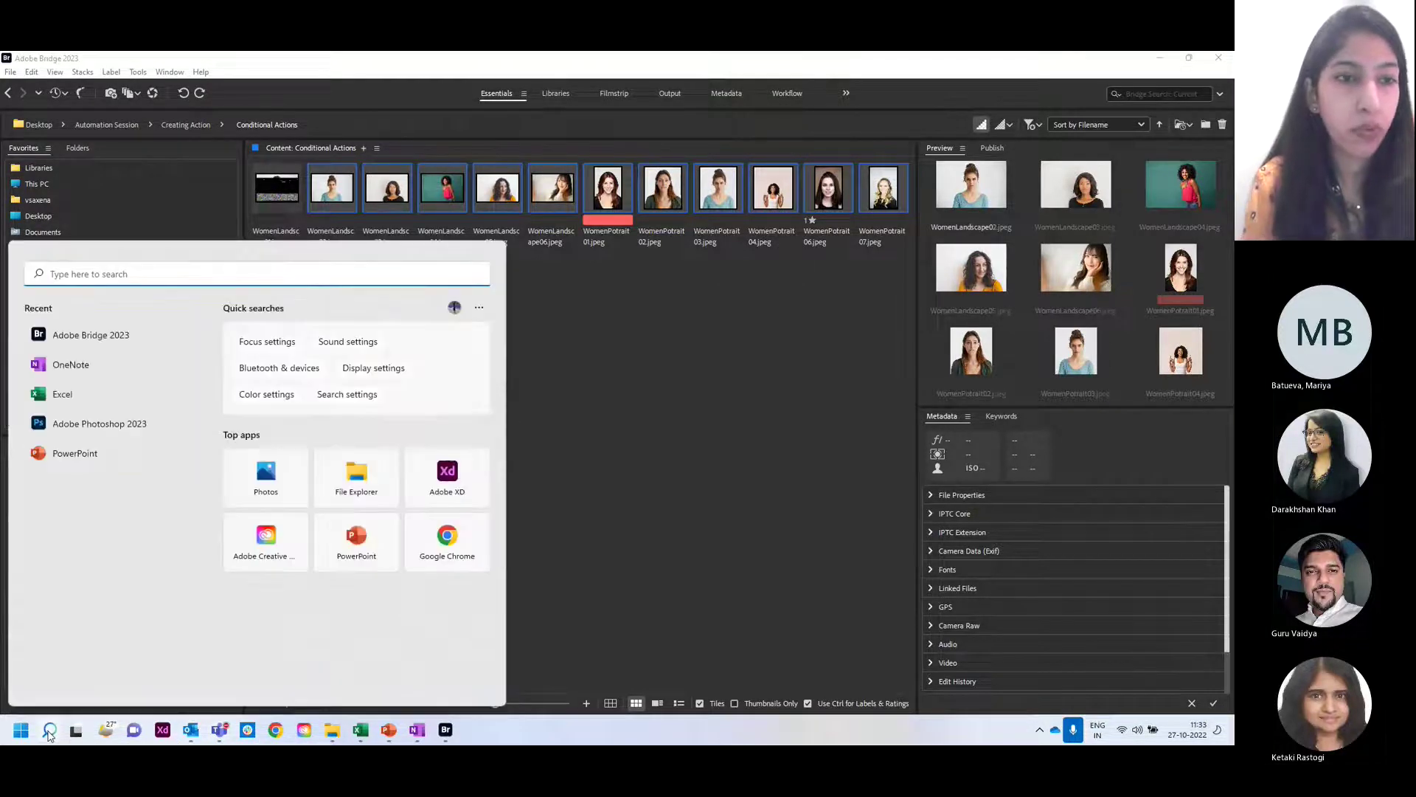
click(94, 424)
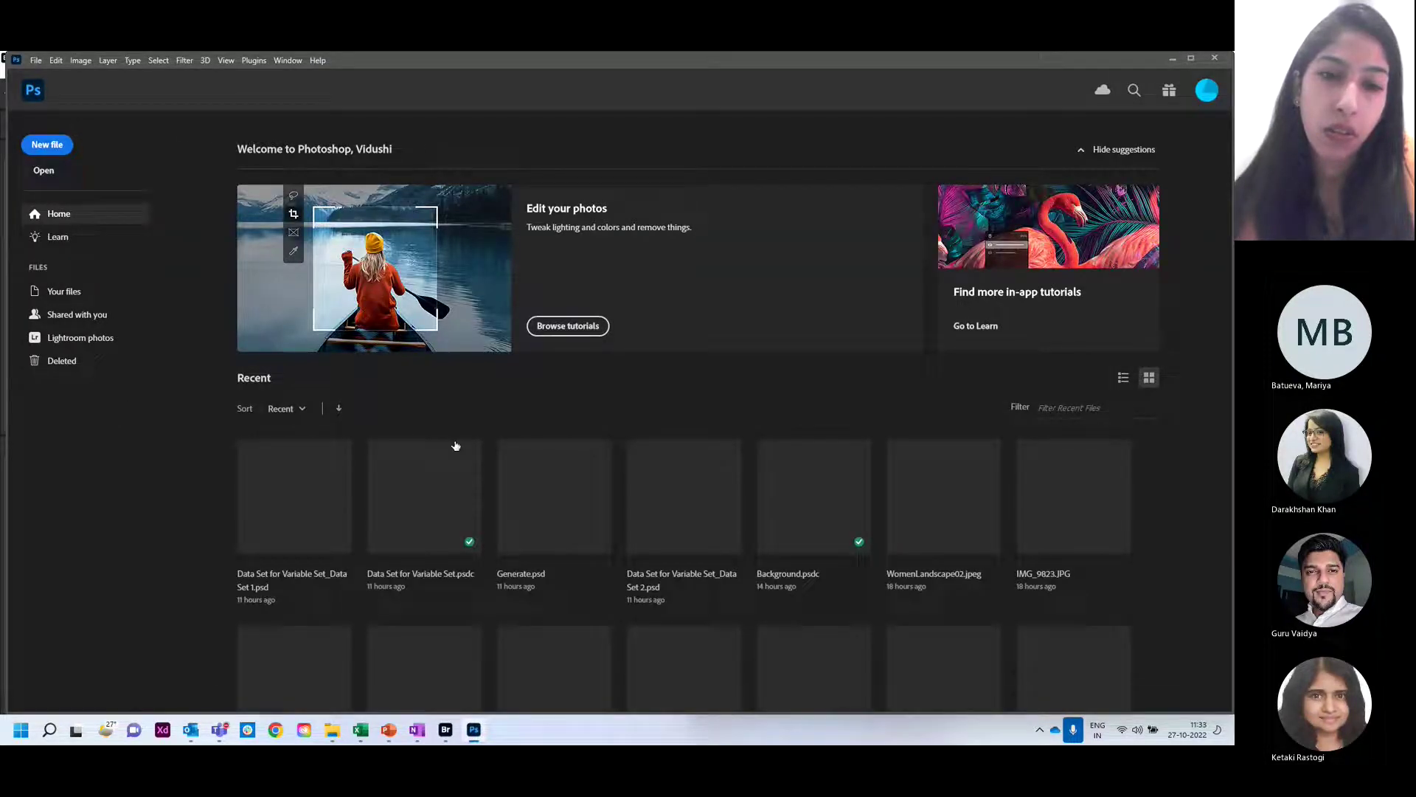
click(289, 523)
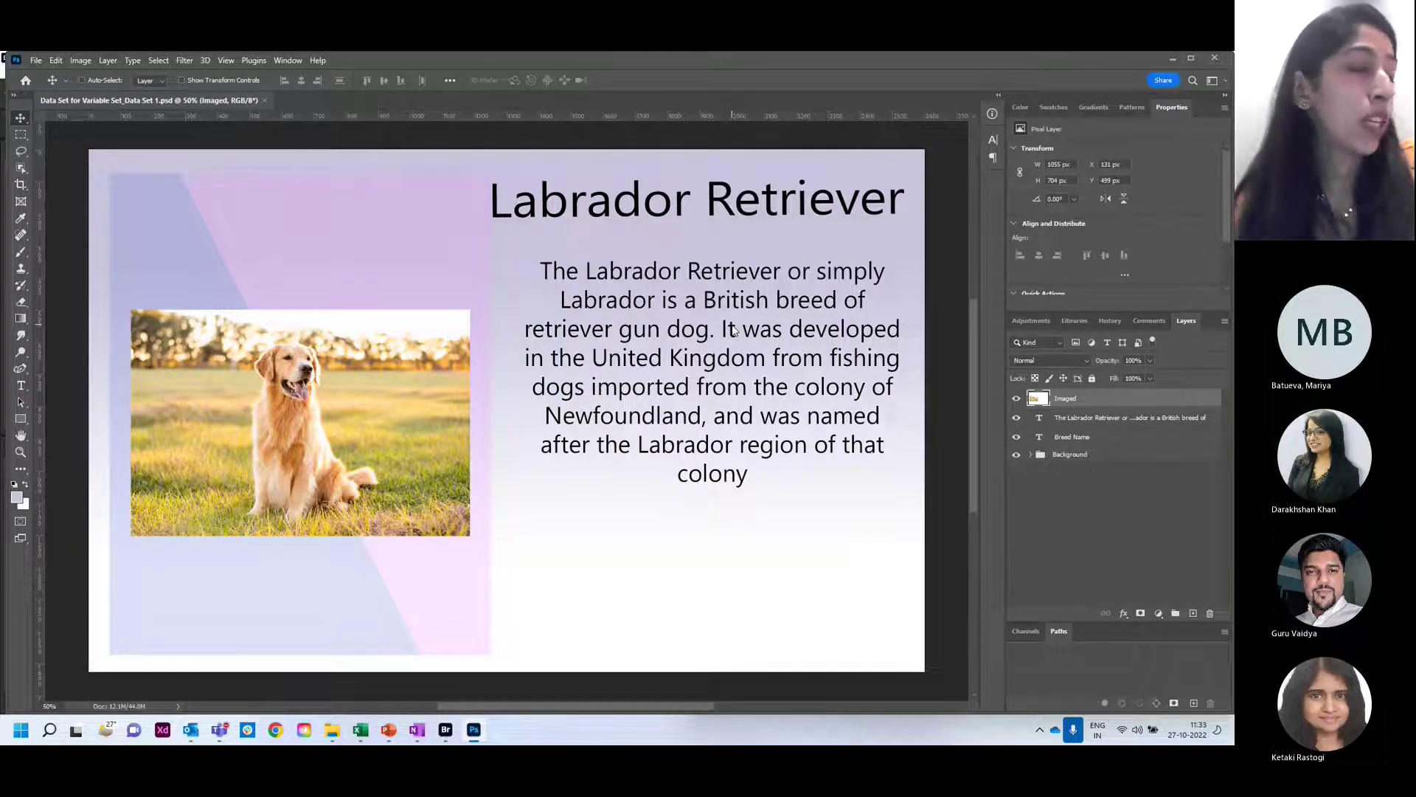
- Browse in Bridge to the Automation Session folder, open Generate.psd in Photoshop and collapse the Instagram Post artboard's layers
click(36, 61)
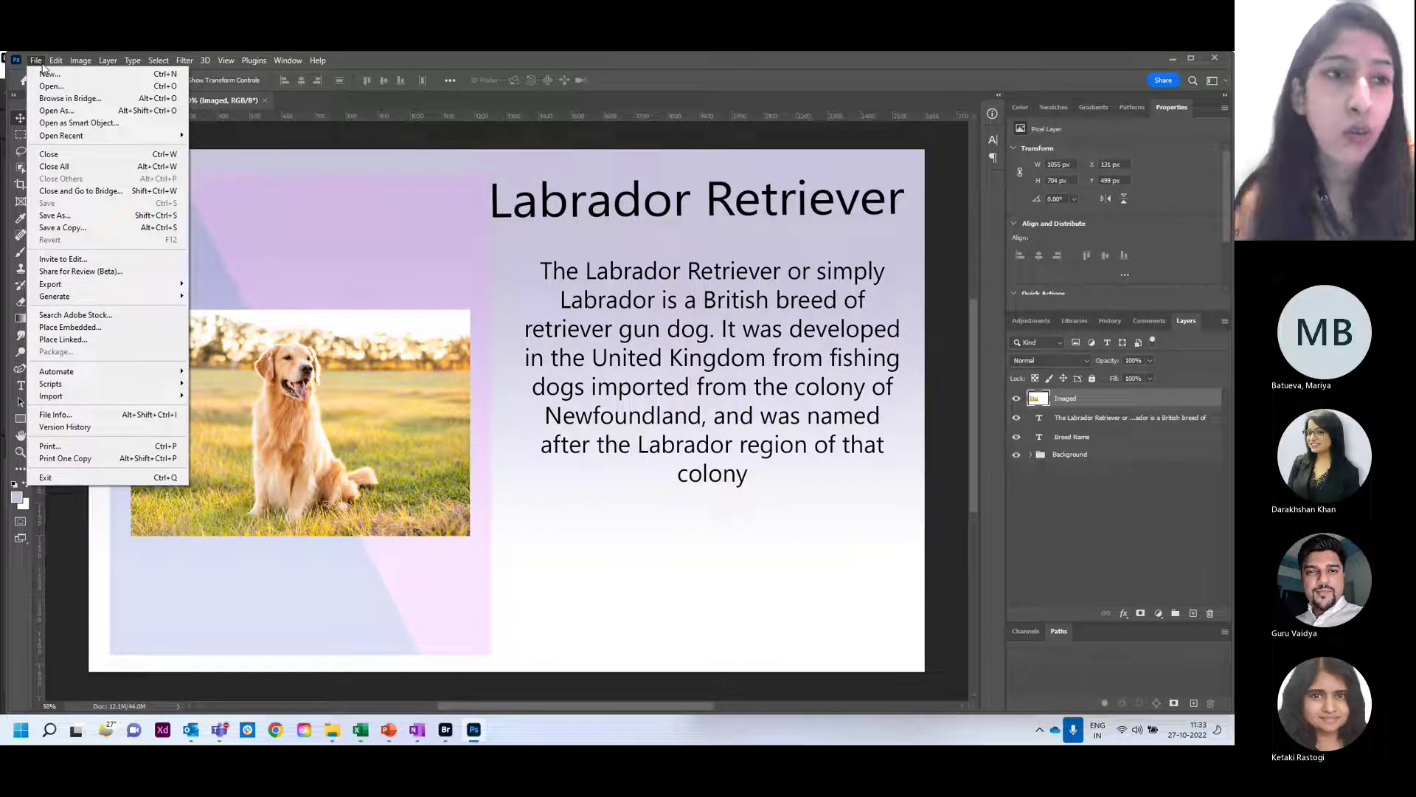
click(70, 98)
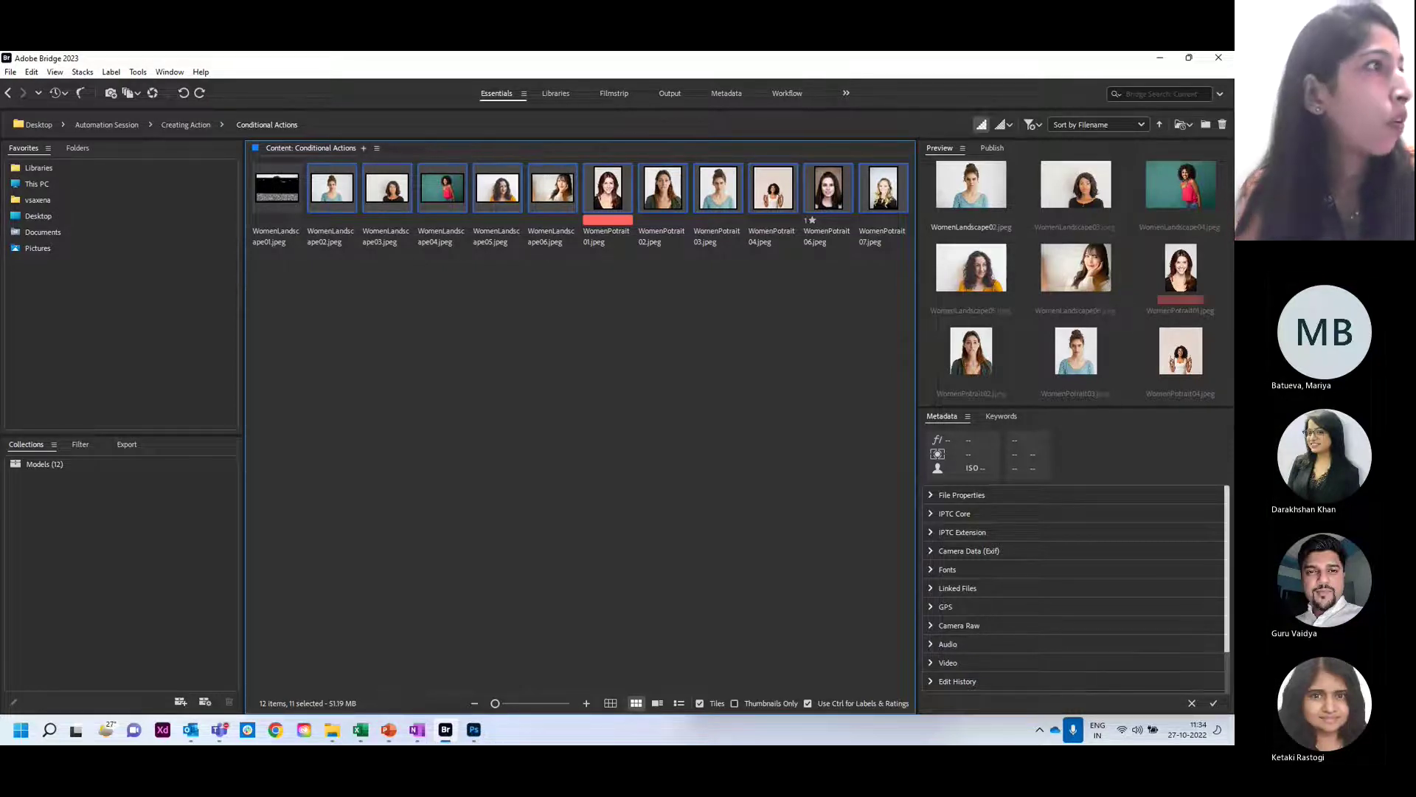
click(186, 127)
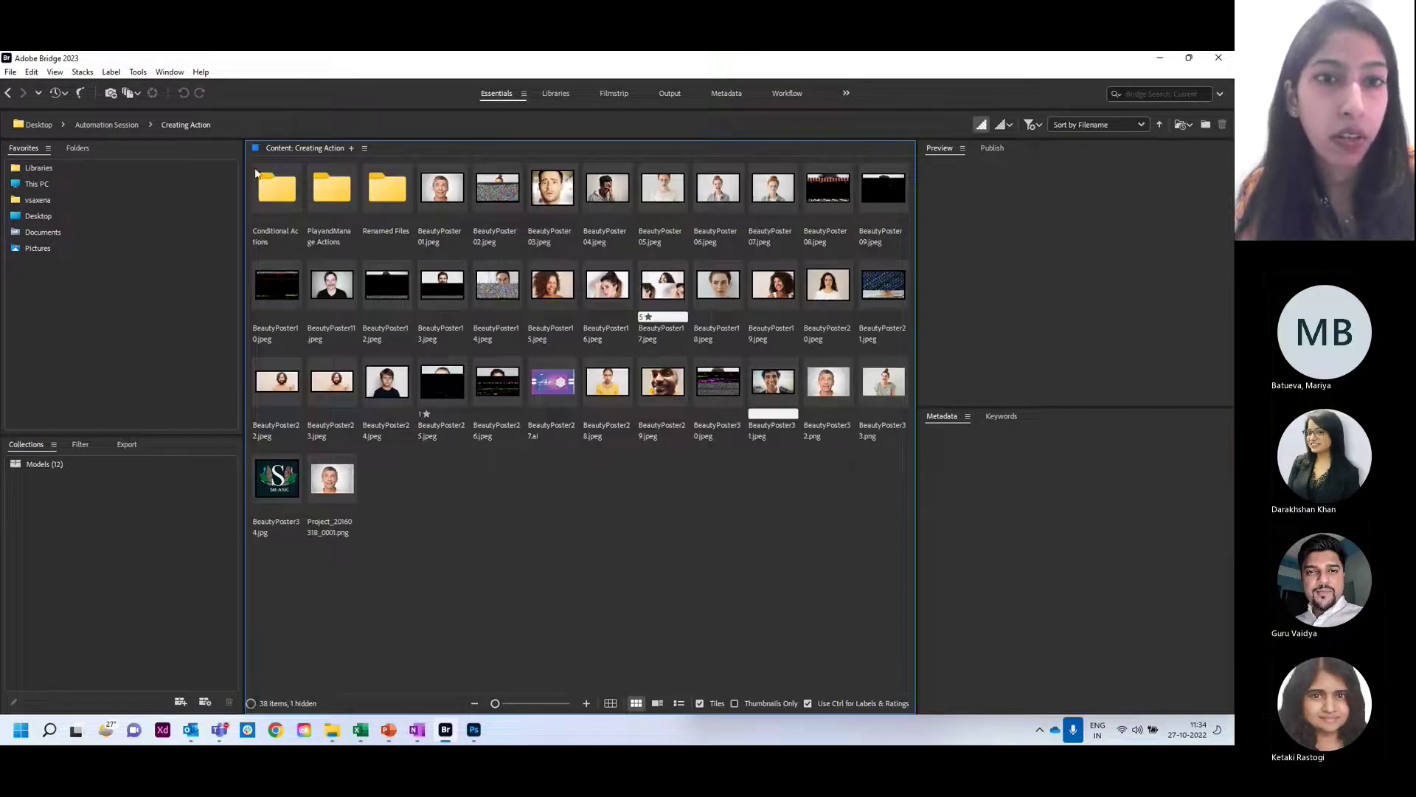
click(107, 124)
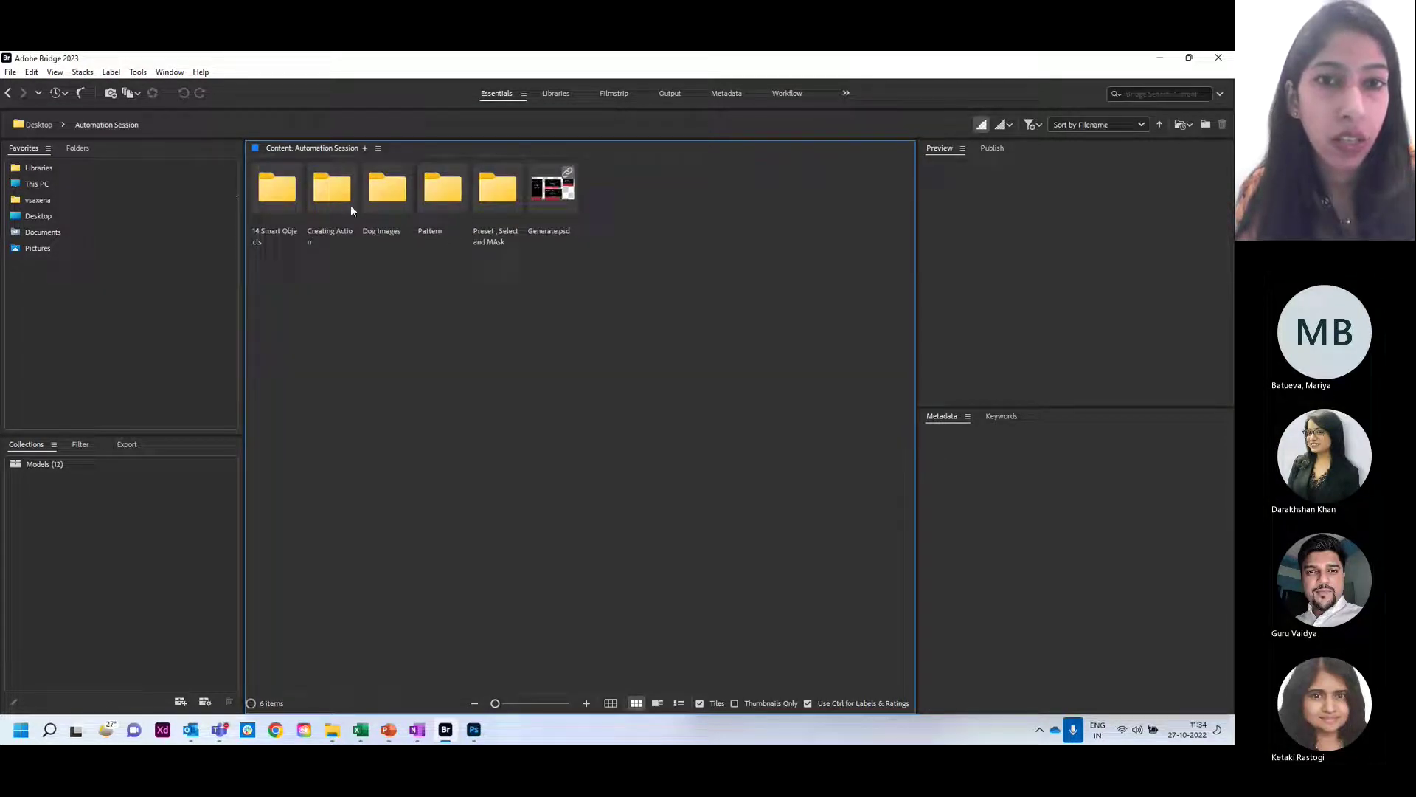
double_click(541, 198)
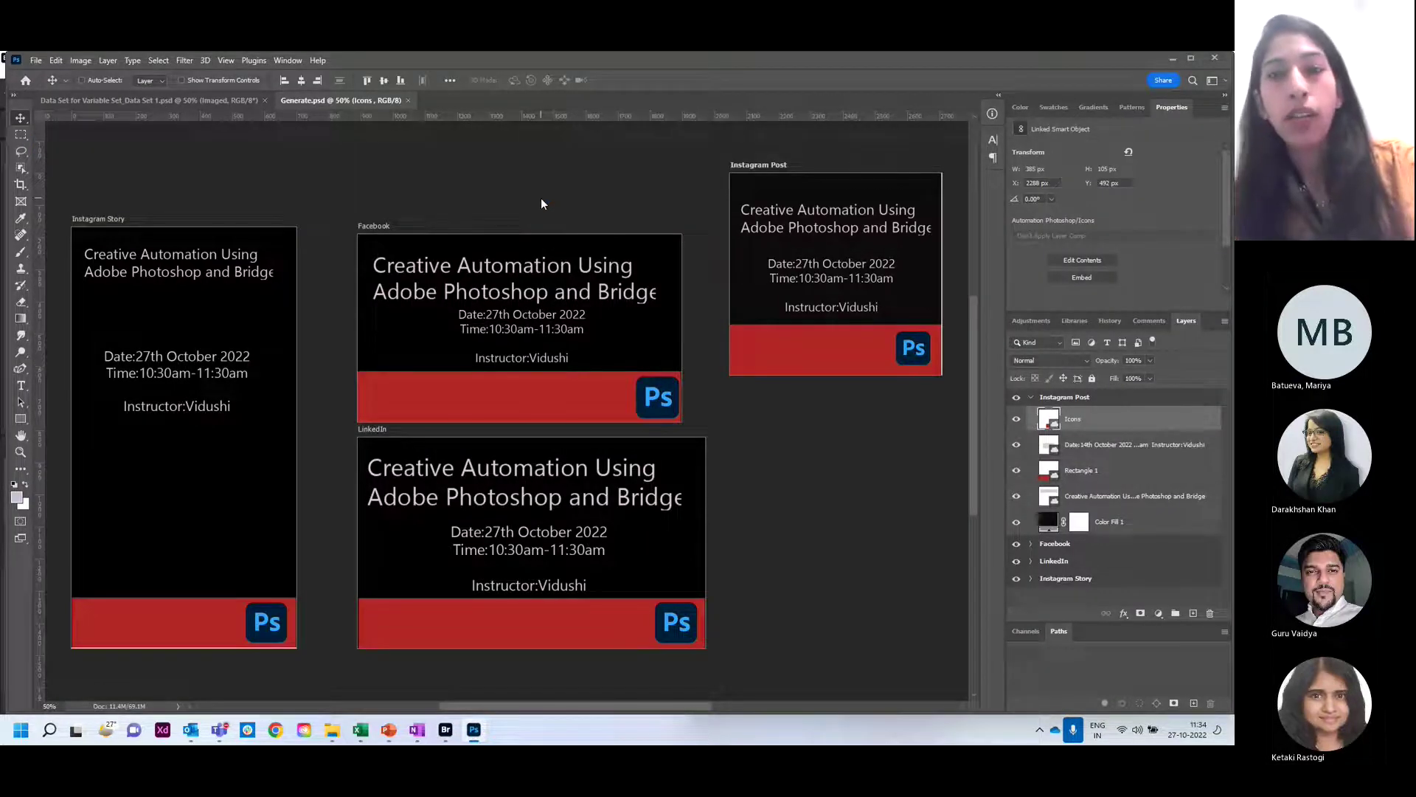
click(1041, 397)
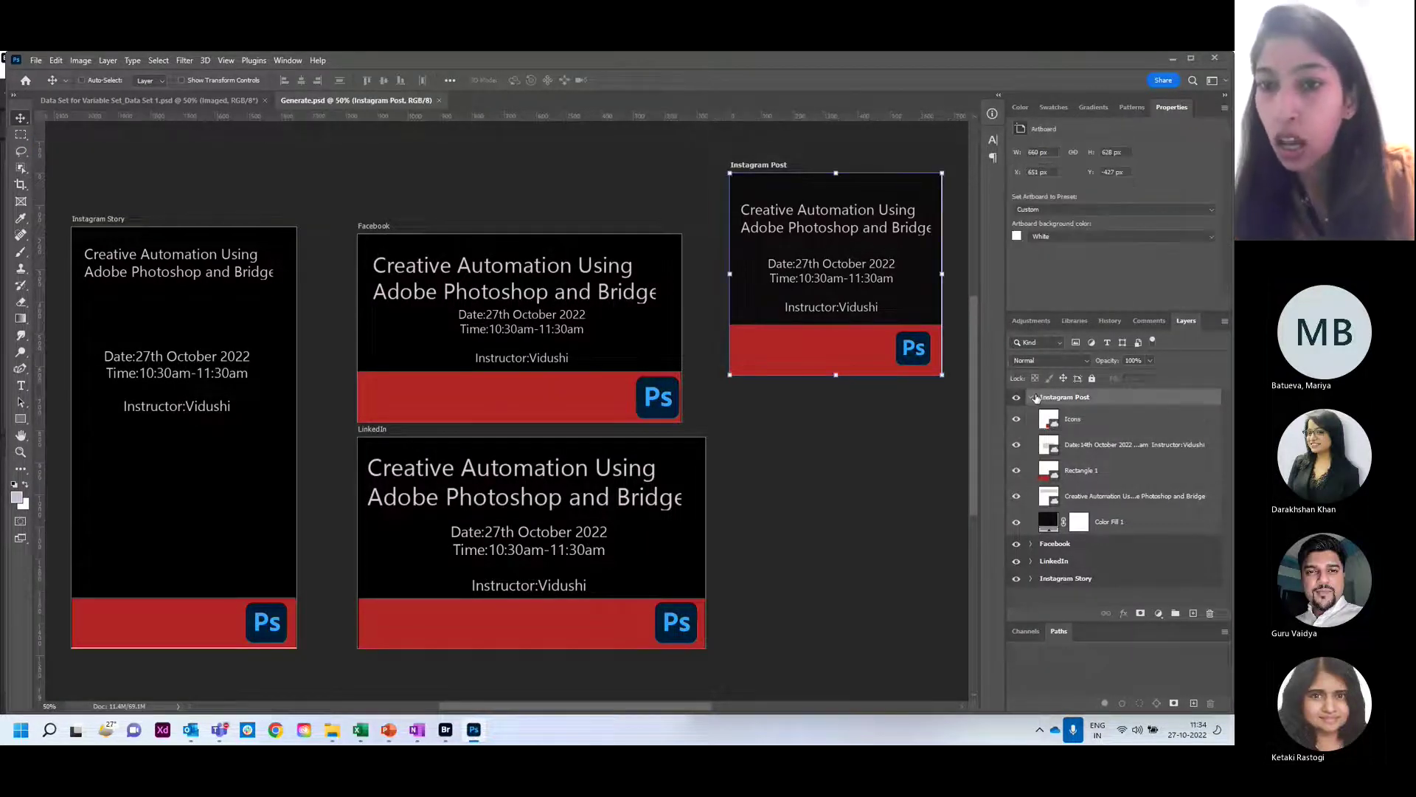
click(1032, 398)
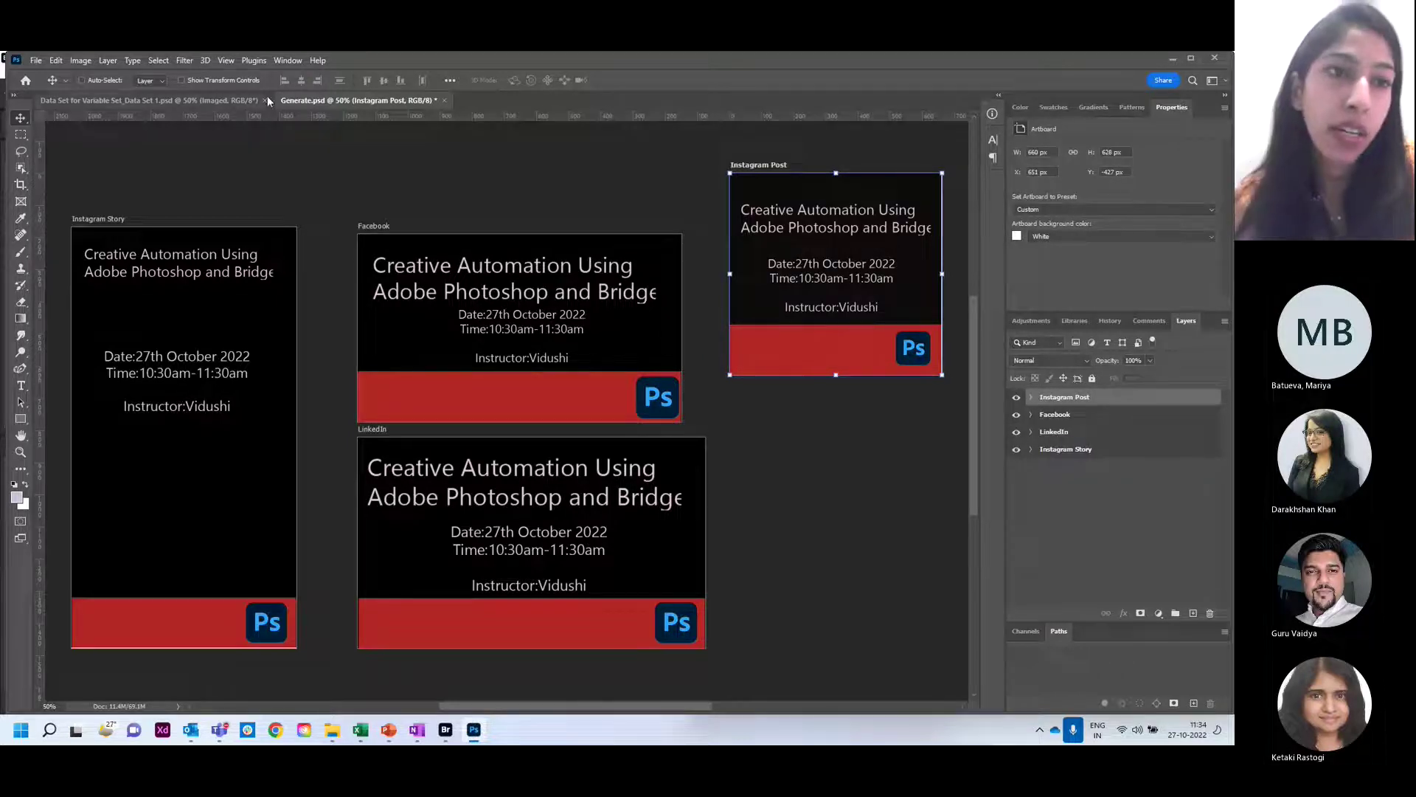
- Try drawing a new artboard of about 590 × 670 px below the Instagram Post artboard with the Artboard tool
click(21, 122)
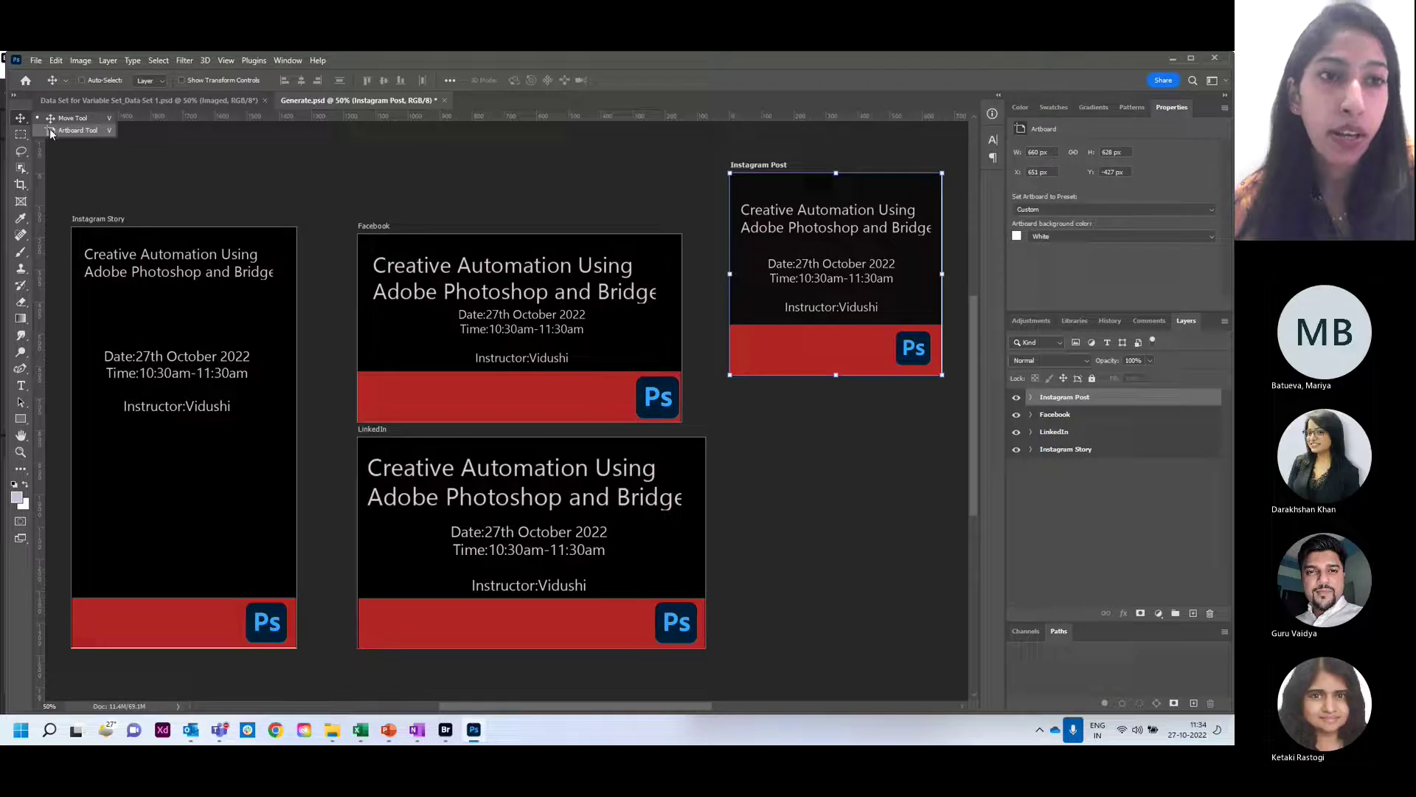
click(70, 118)
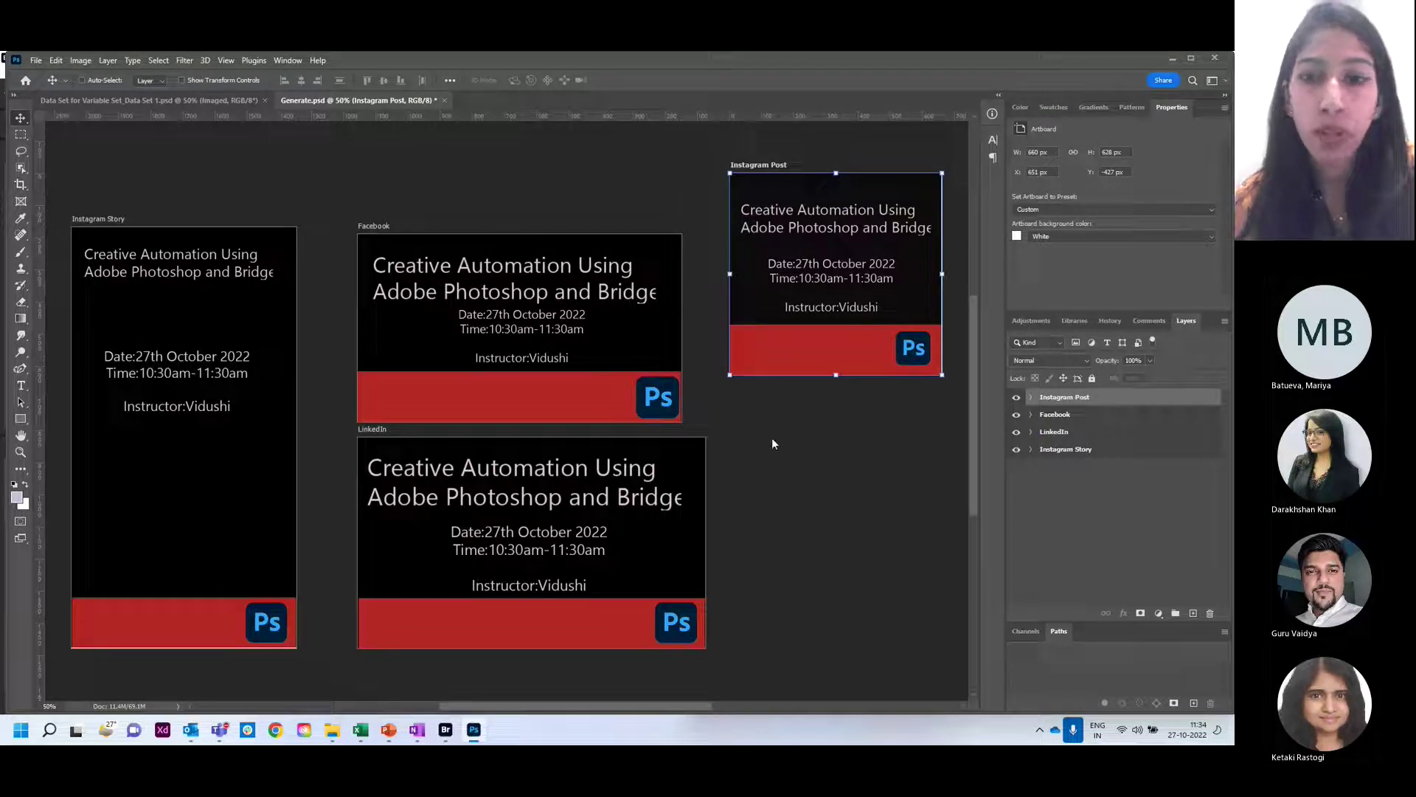
key(shift+v)
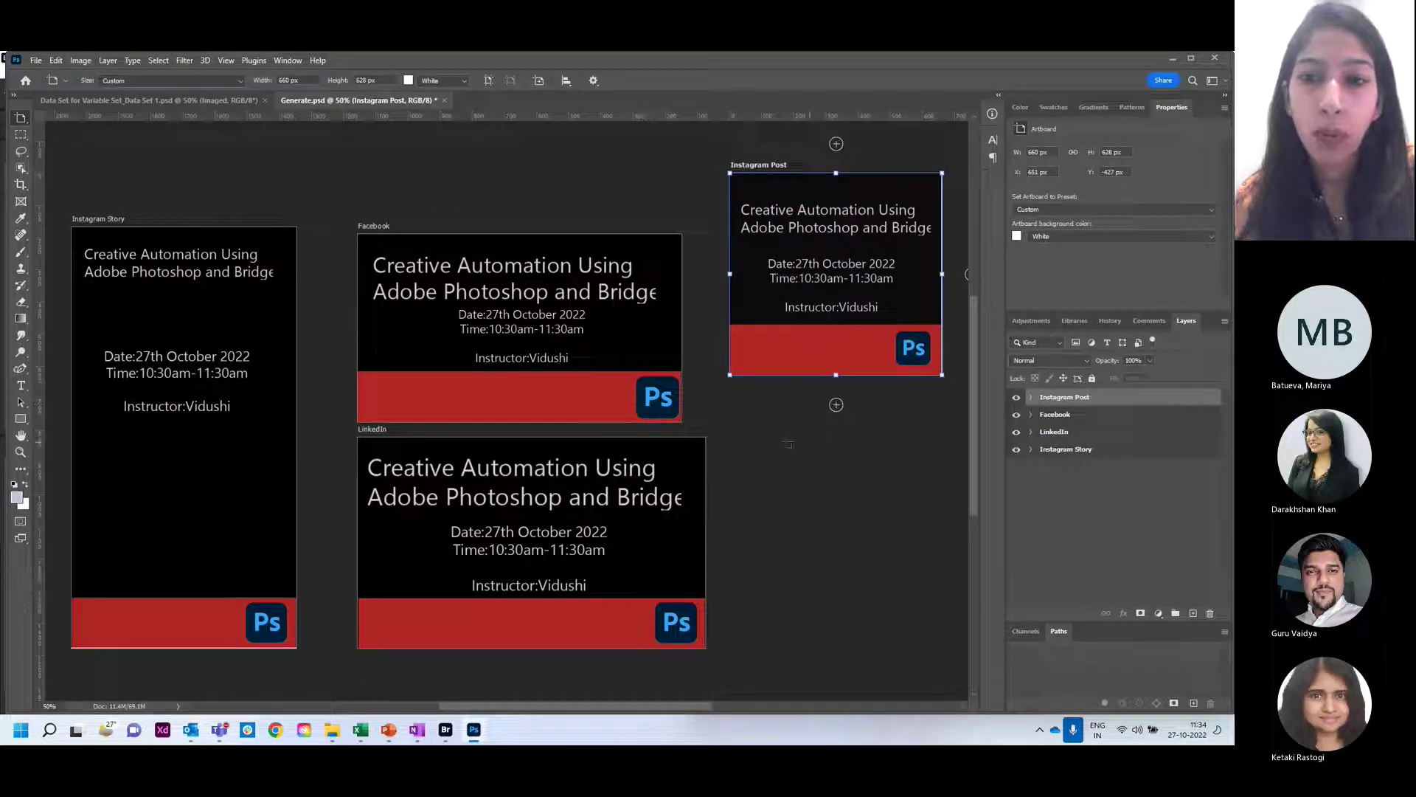
drag(741, 432, 938, 646)
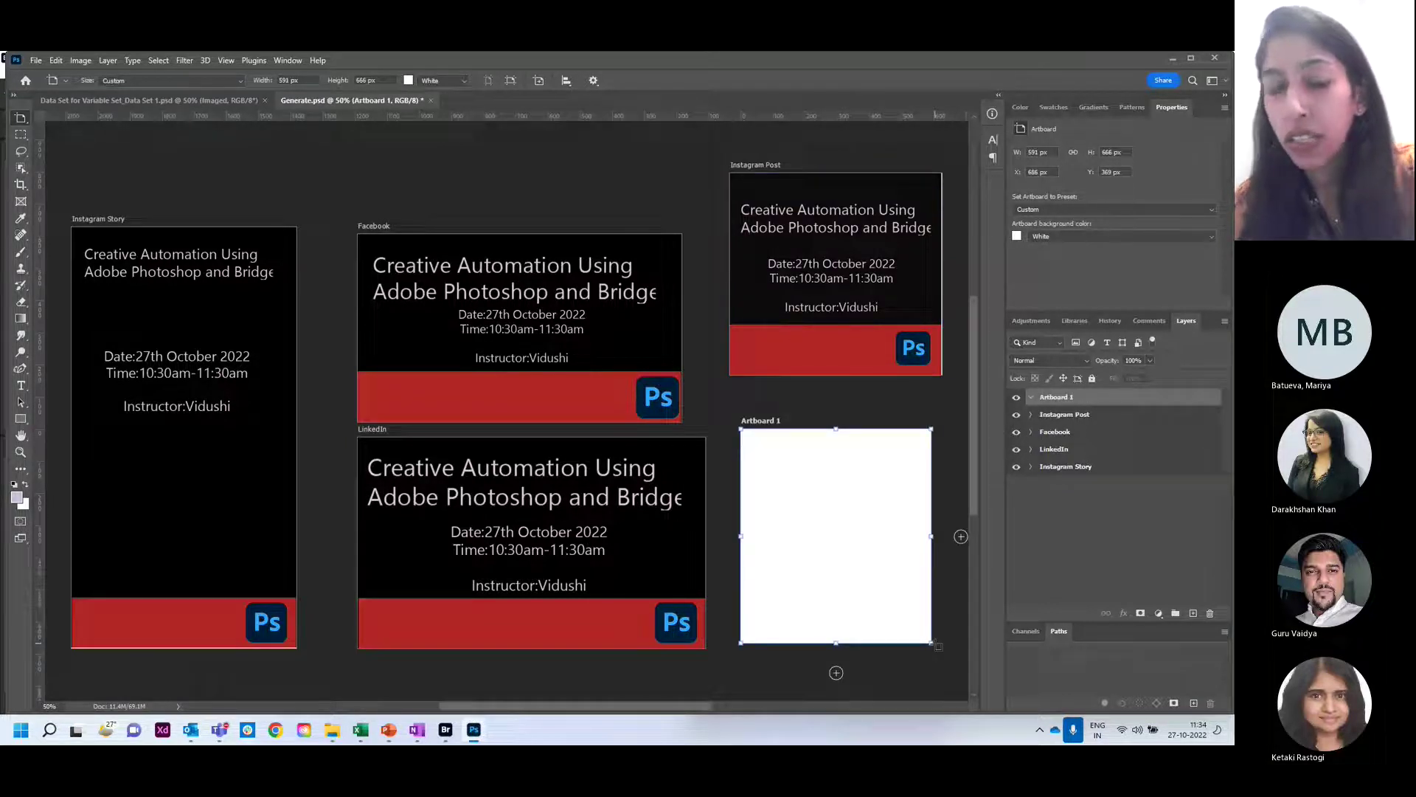
key(ctrl+z)
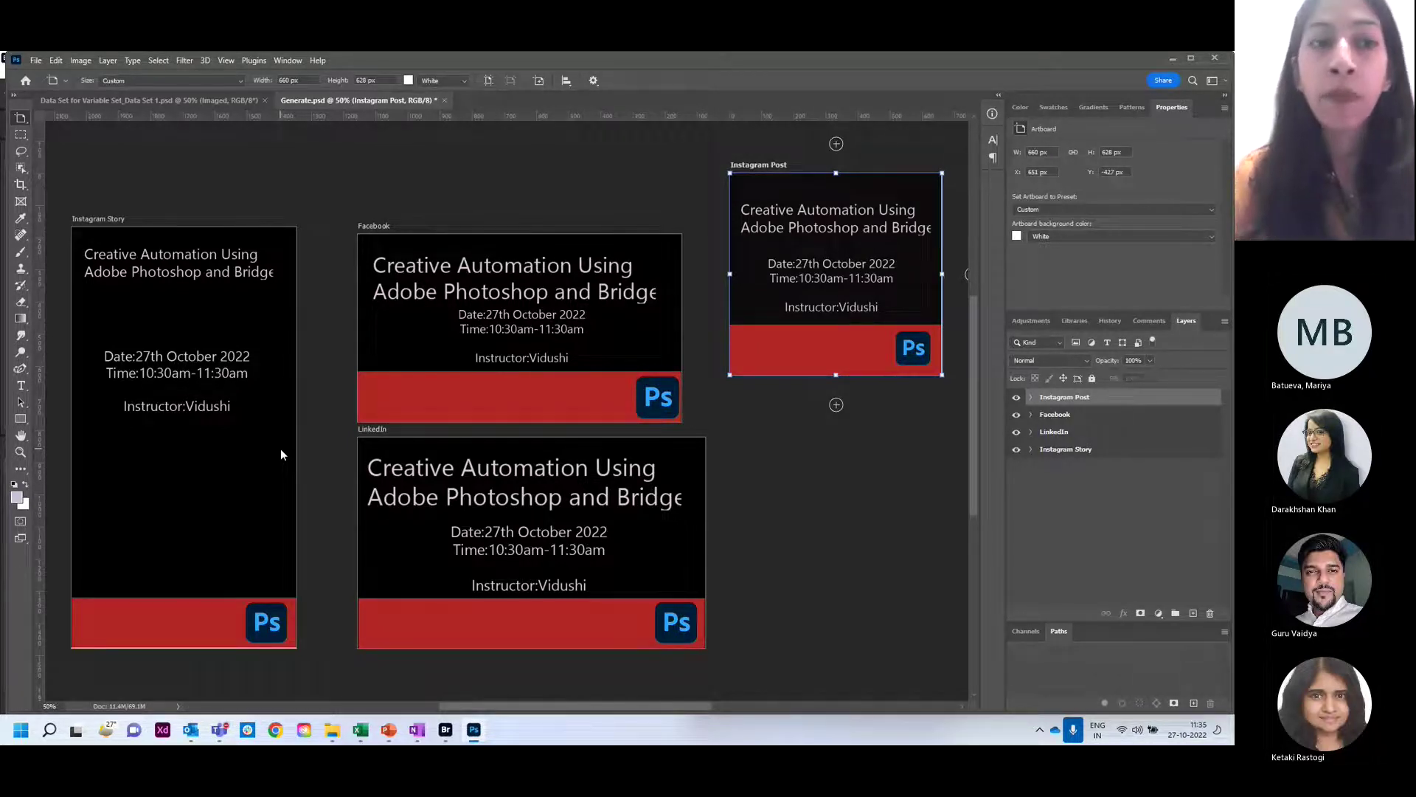
- Open the date, time and instructor text graphic from the Automation Photoshop library for editing
click(1074, 321)
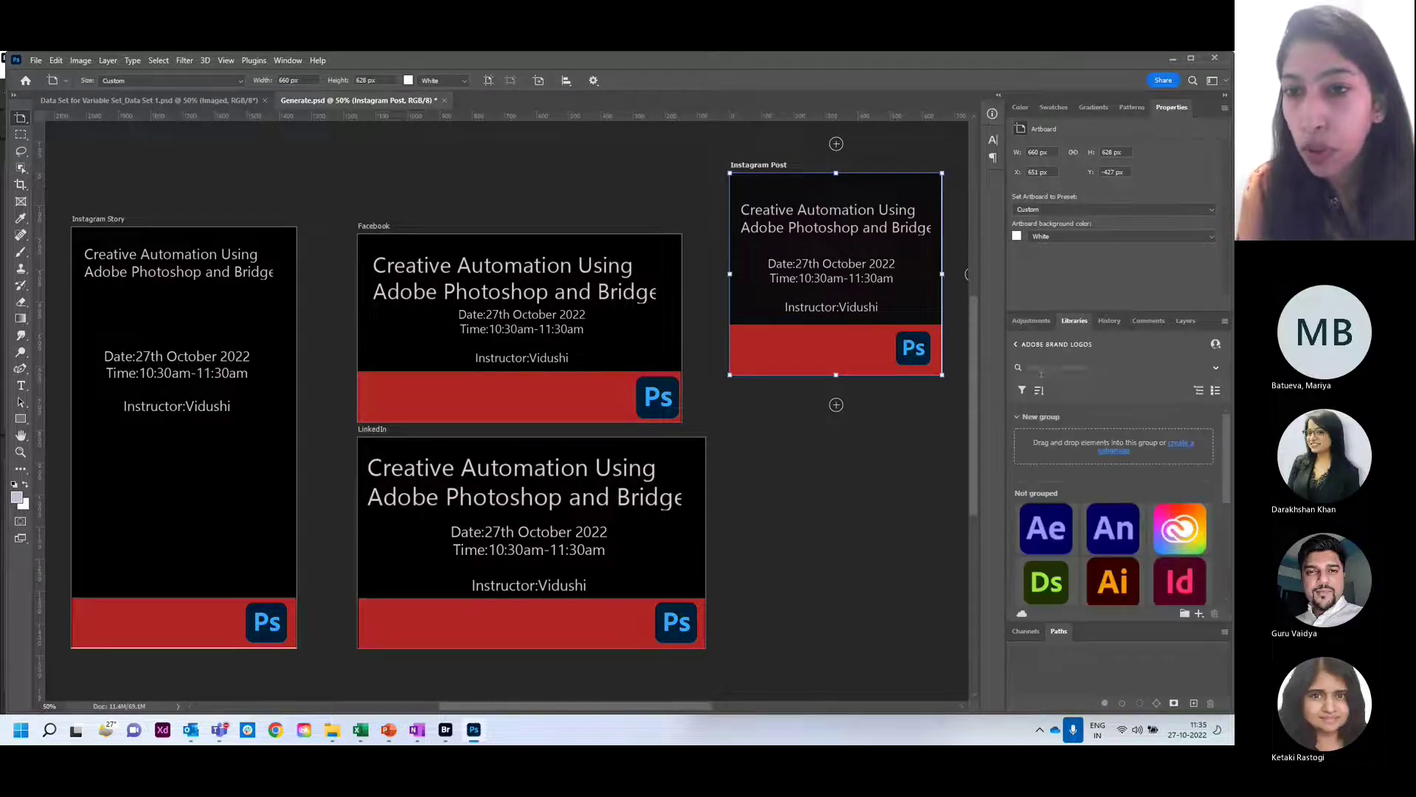
click(1016, 343)
click(1077, 426)
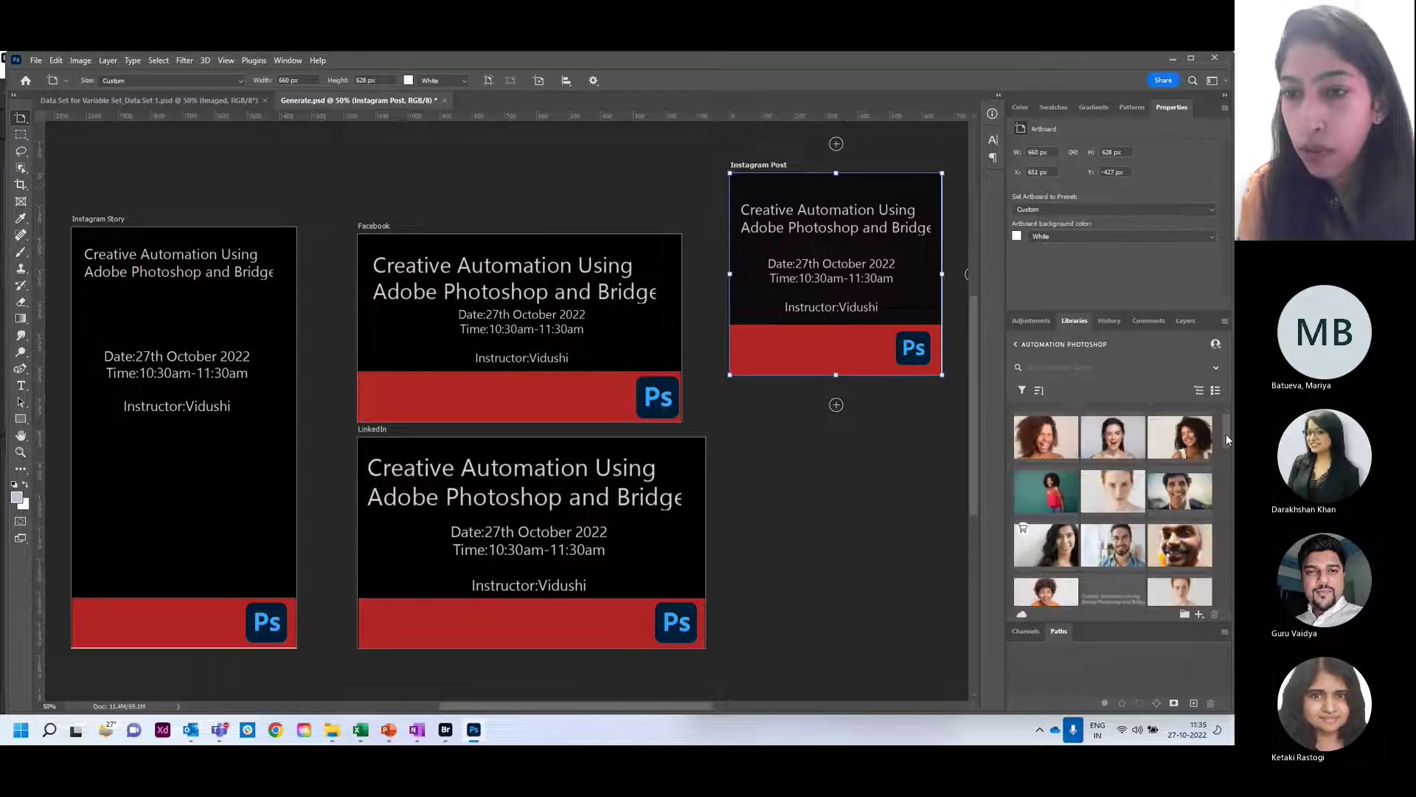
drag(1226, 434, 1224, 469)
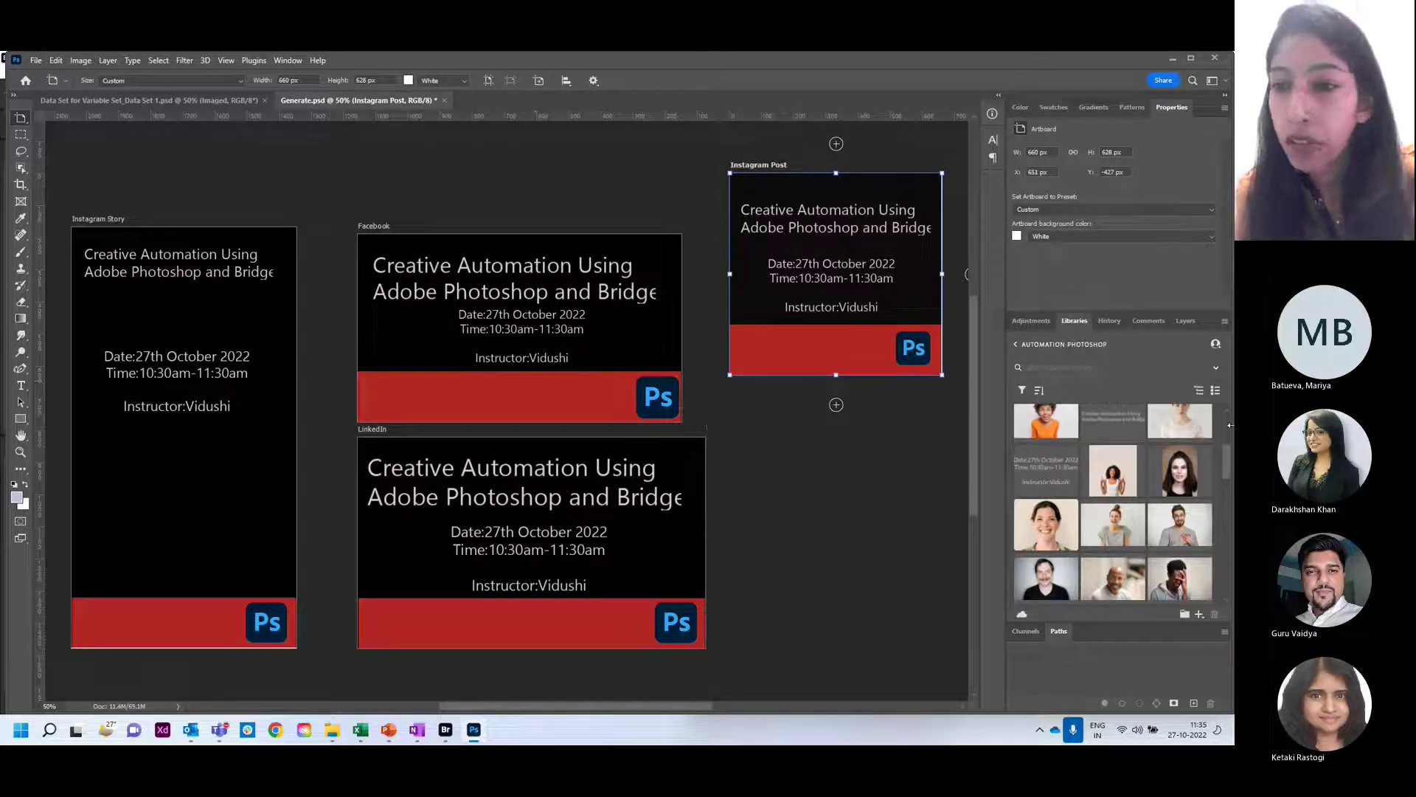
scroll(1229, 461, down, 1)
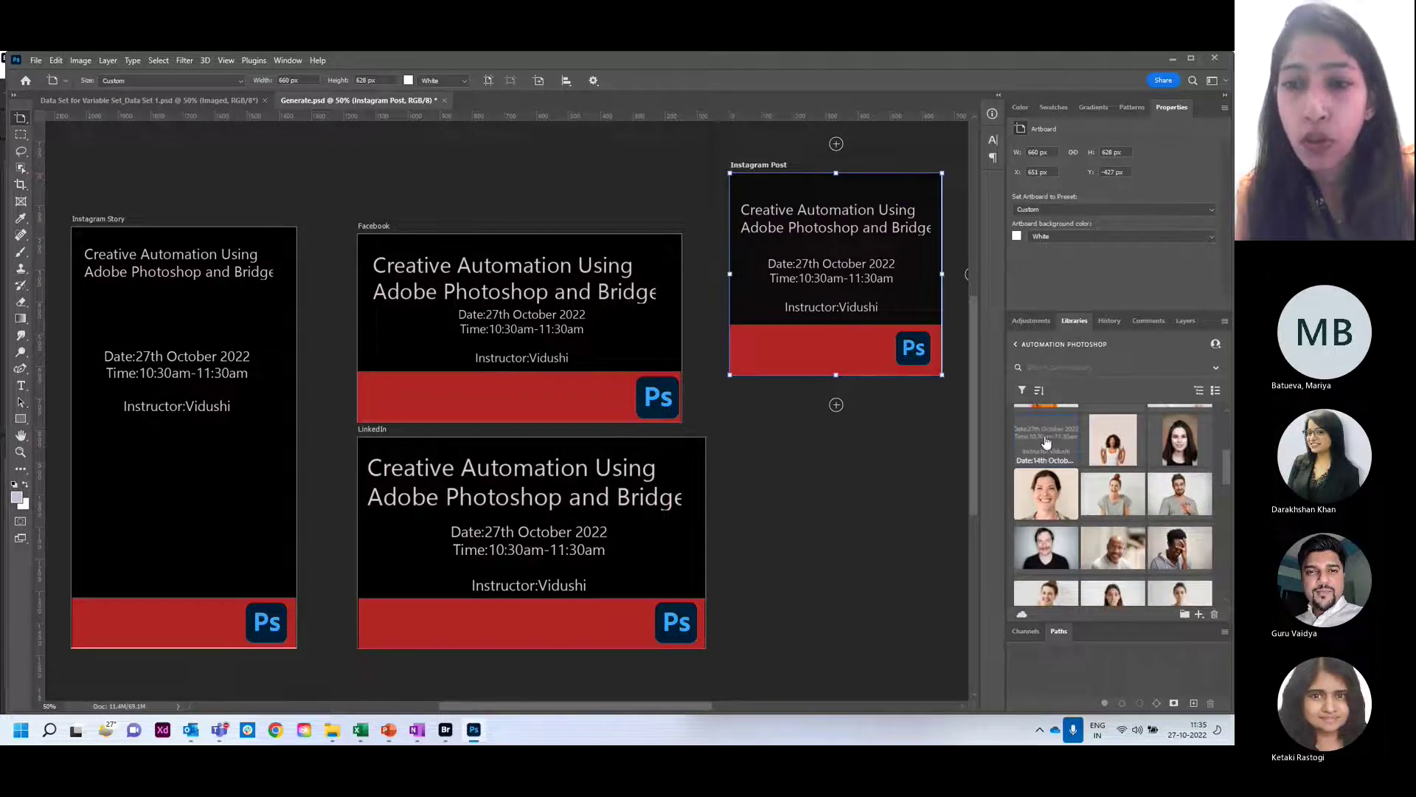
double_click(1046, 439)
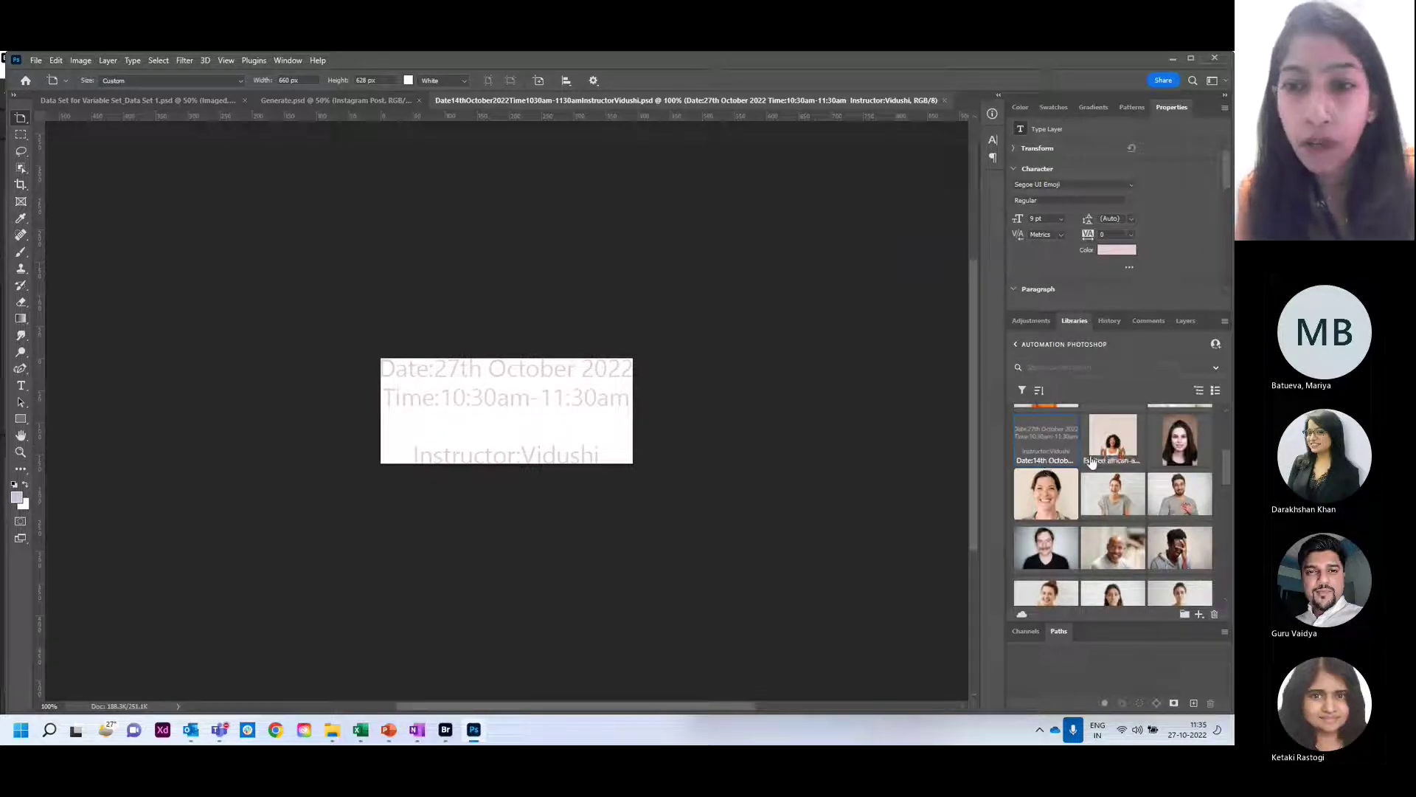
- Change the date in the text layer to 2nd November 2022
drag(1070, 452, 575, 375)
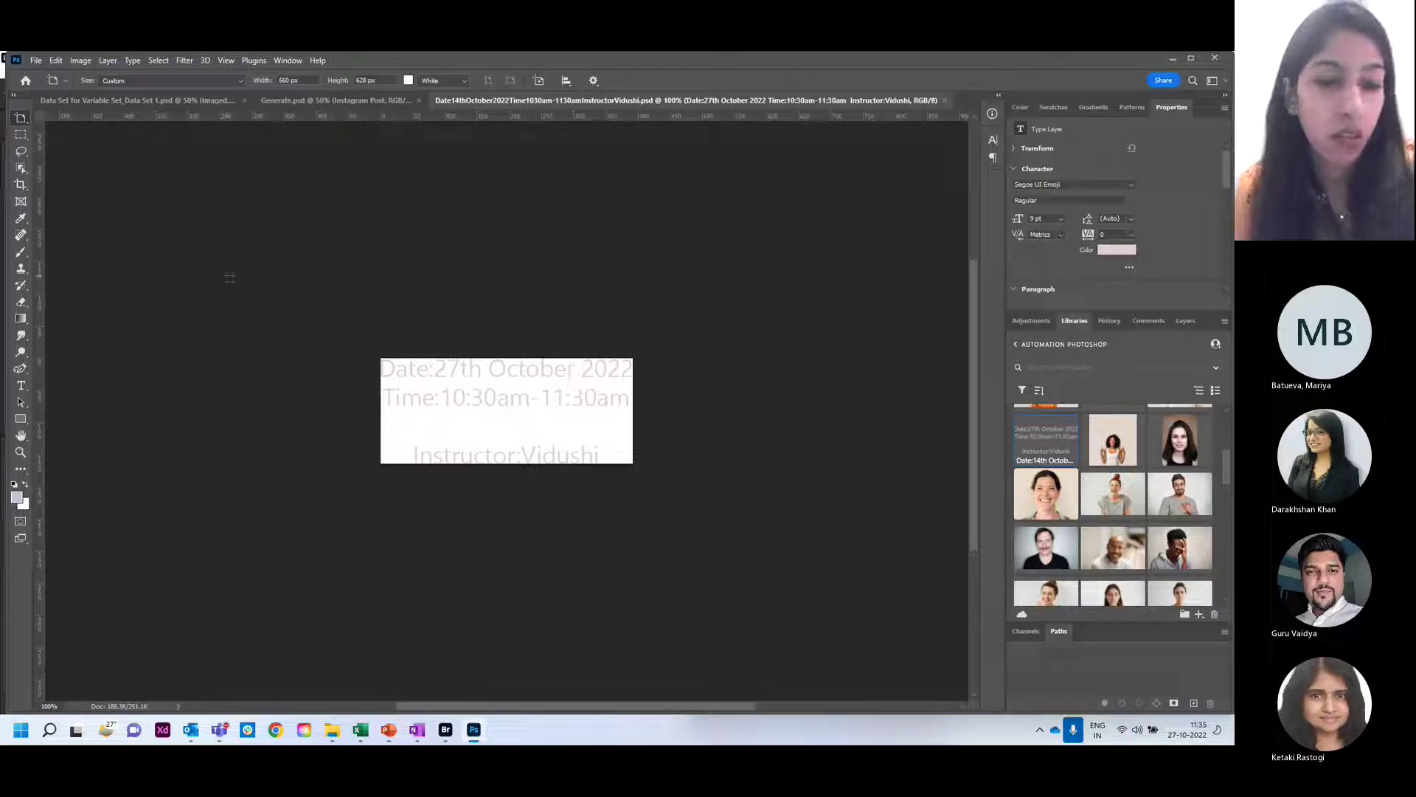
click(21, 118)
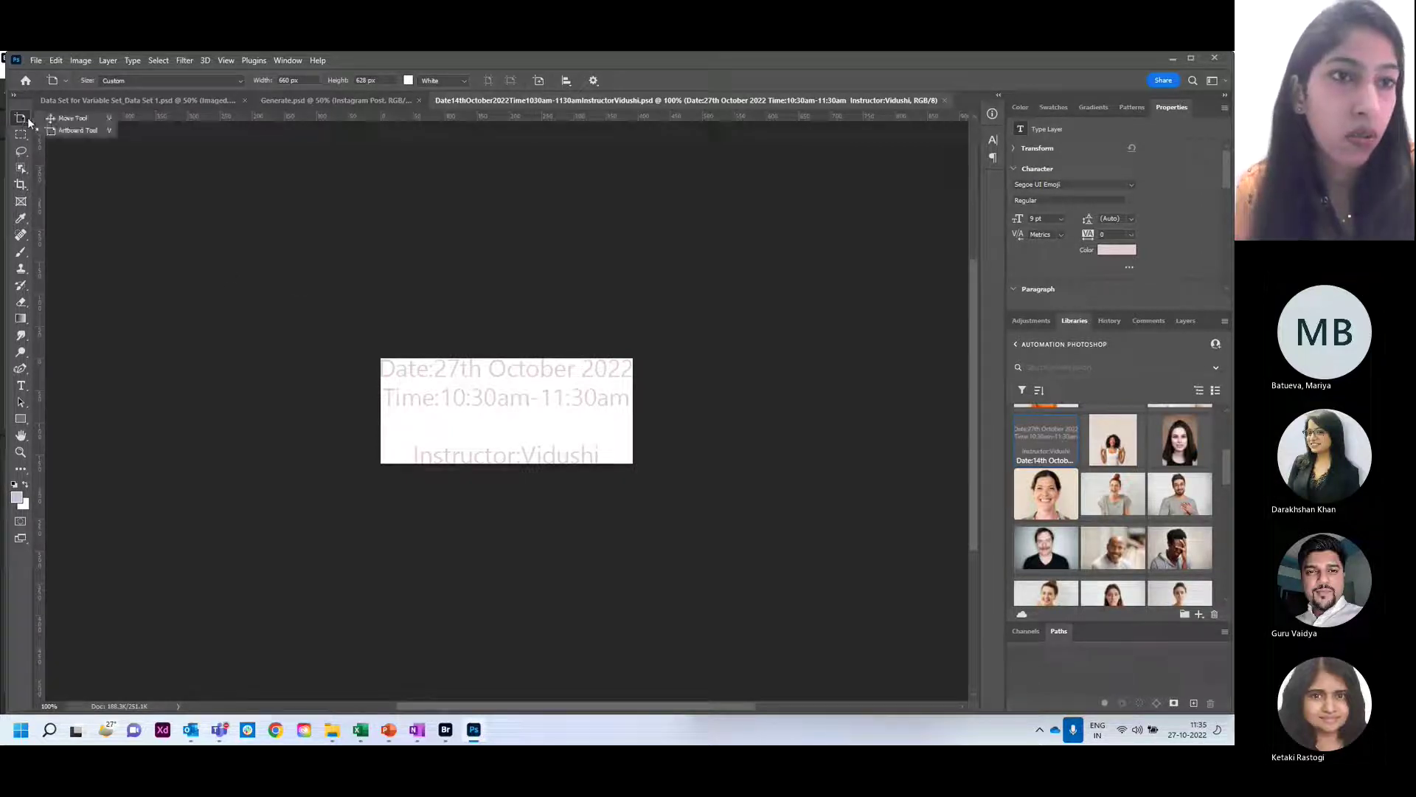
click(63, 123)
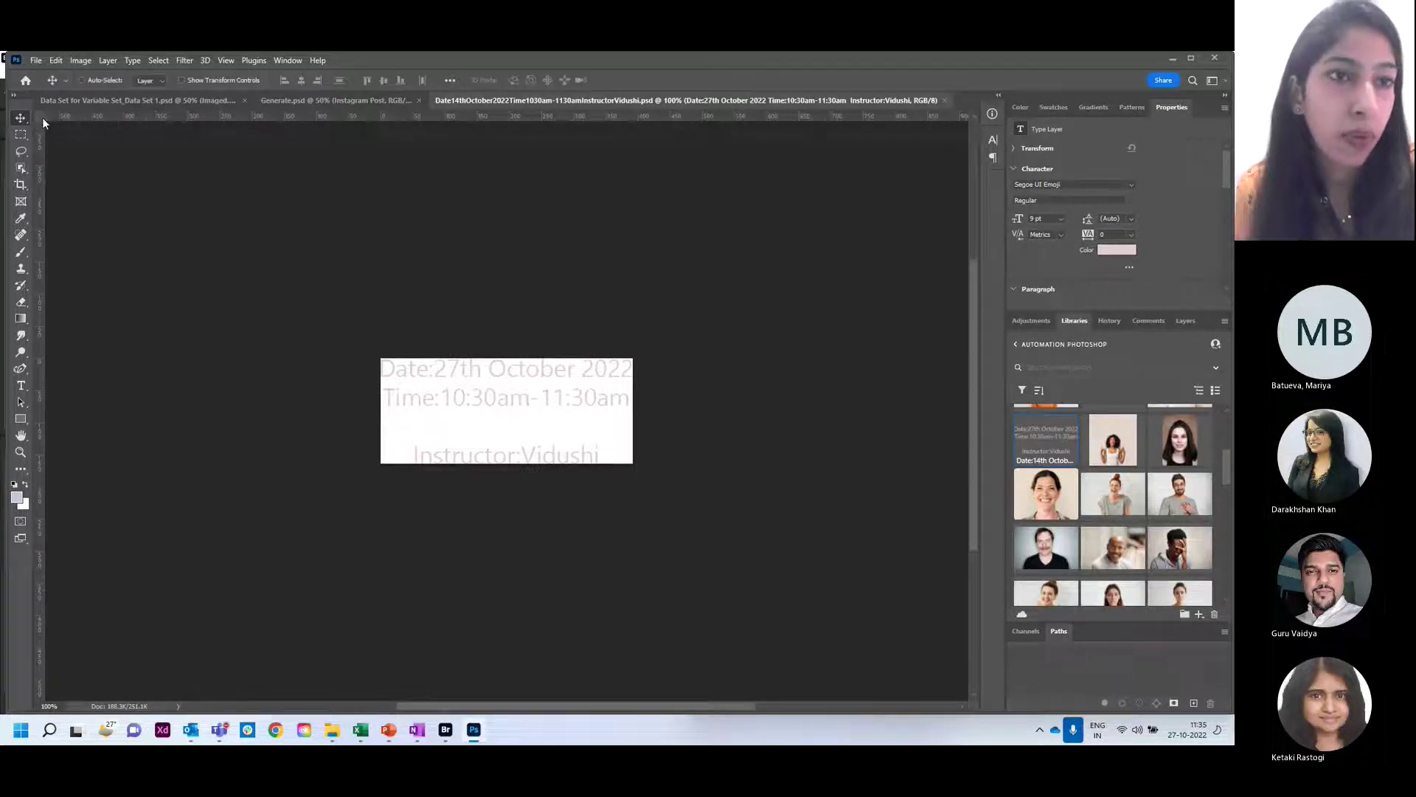
double_click(515, 370)
click(545, 393)
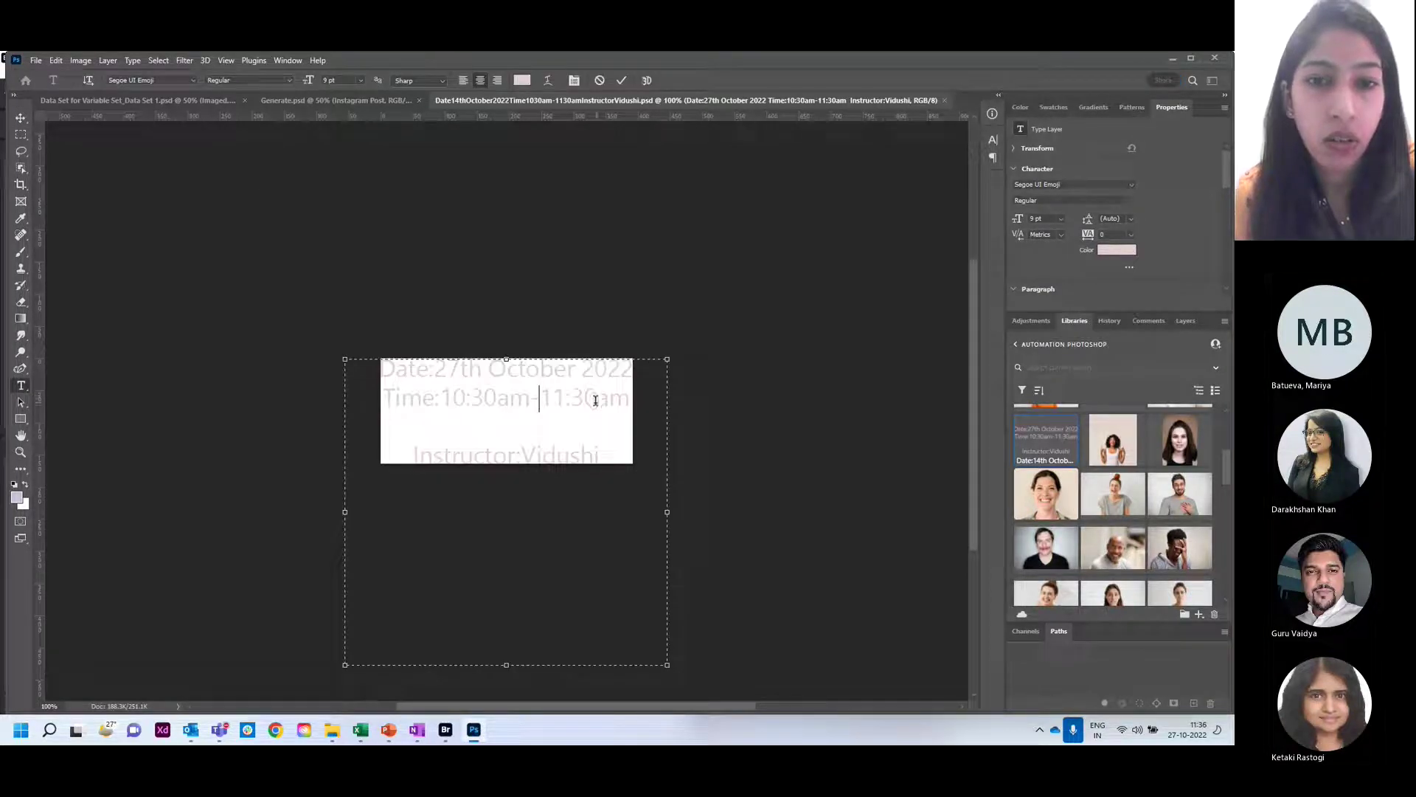
drag(584, 366, 440, 368)
key(BackSpace)
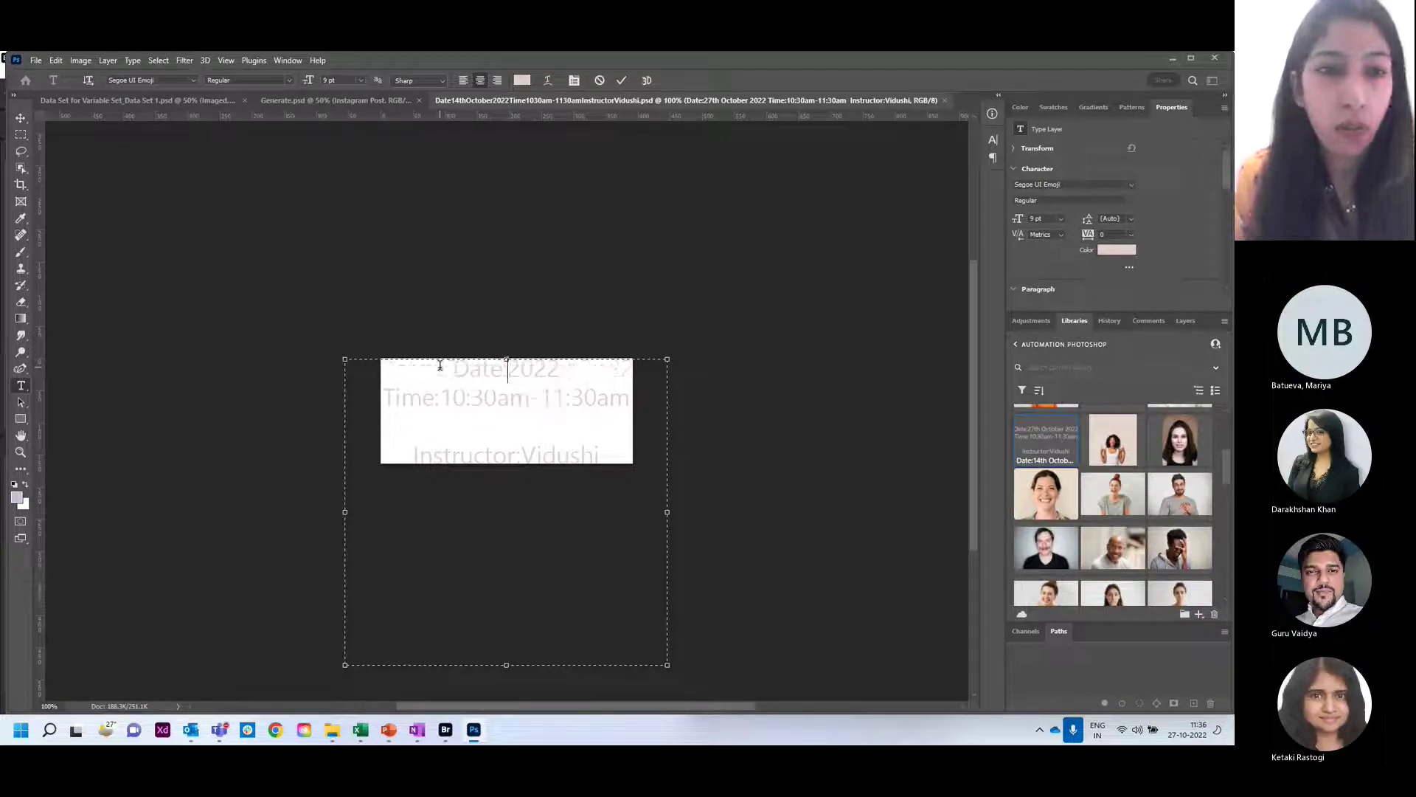
text(2nd )
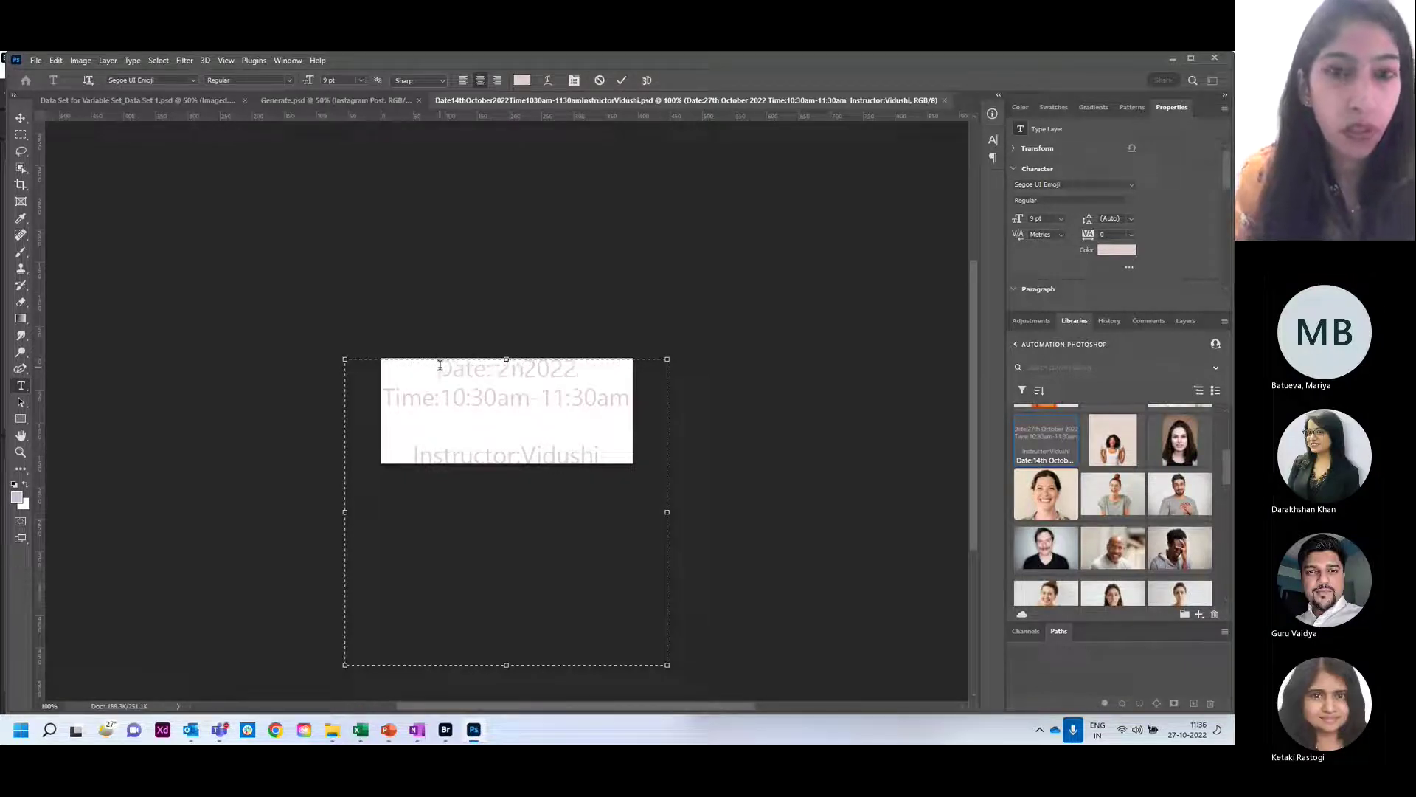
text(Novemb)
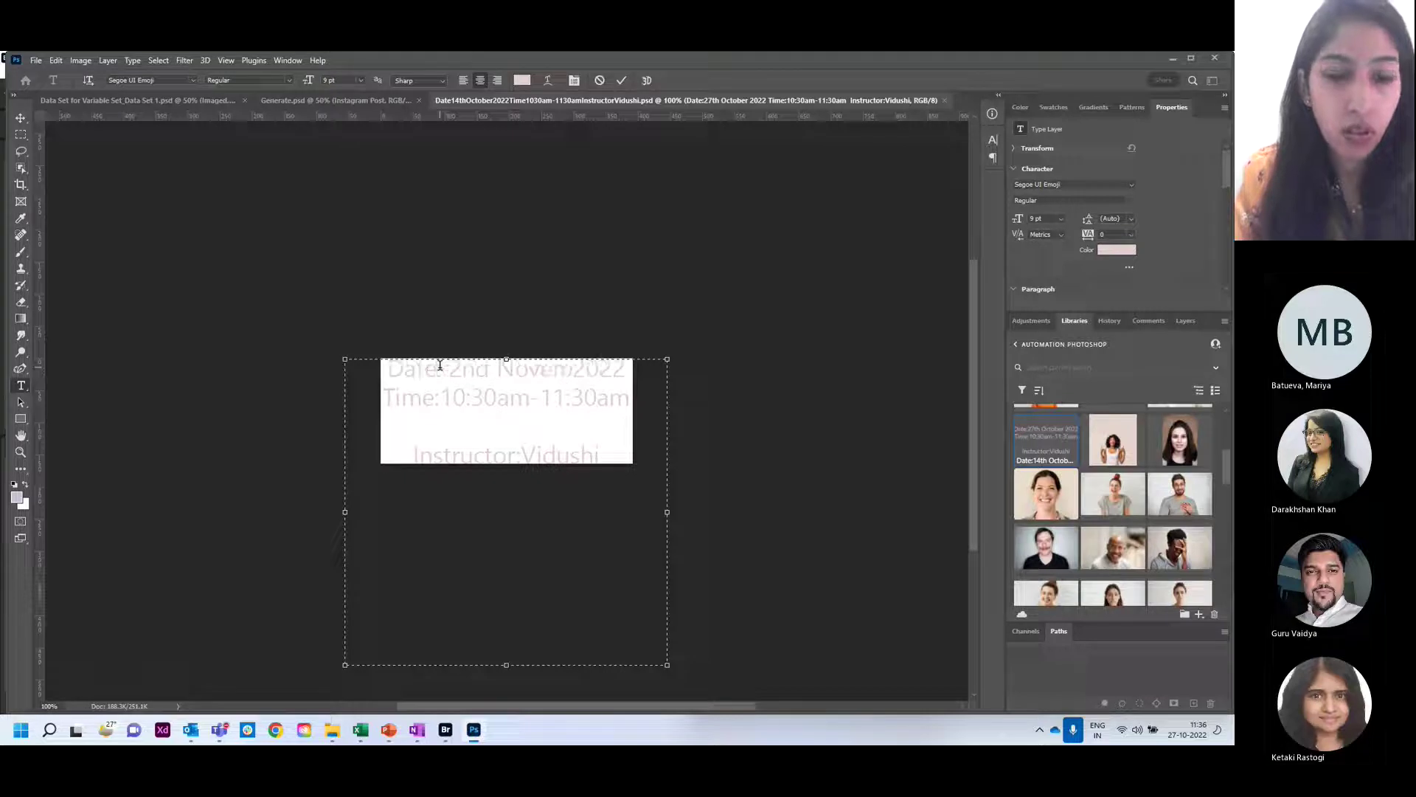
text(er)
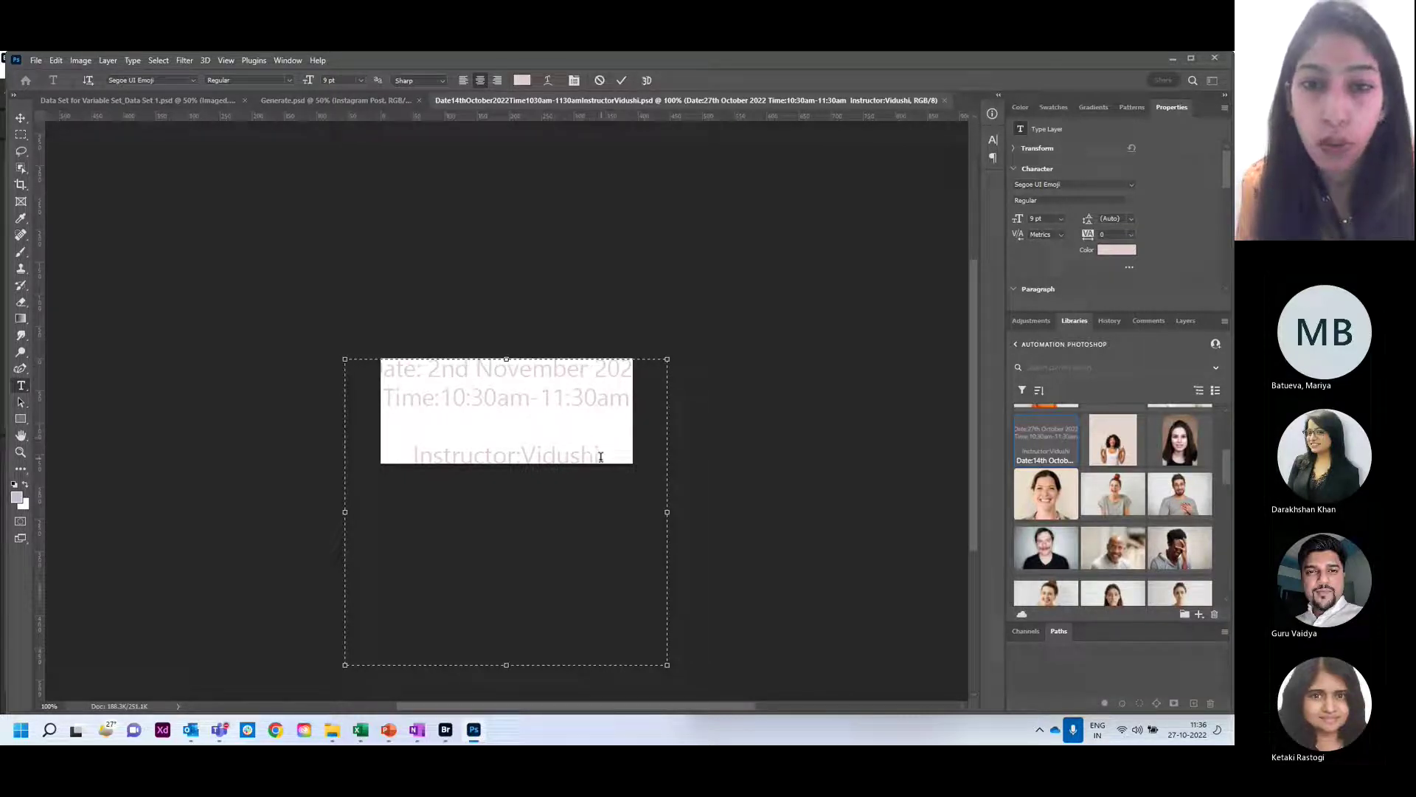
- Replace the instructor's name in the date, time and instructor text, and save and close the graphic
drag(602, 456, 521, 451)
key(BackSpace)
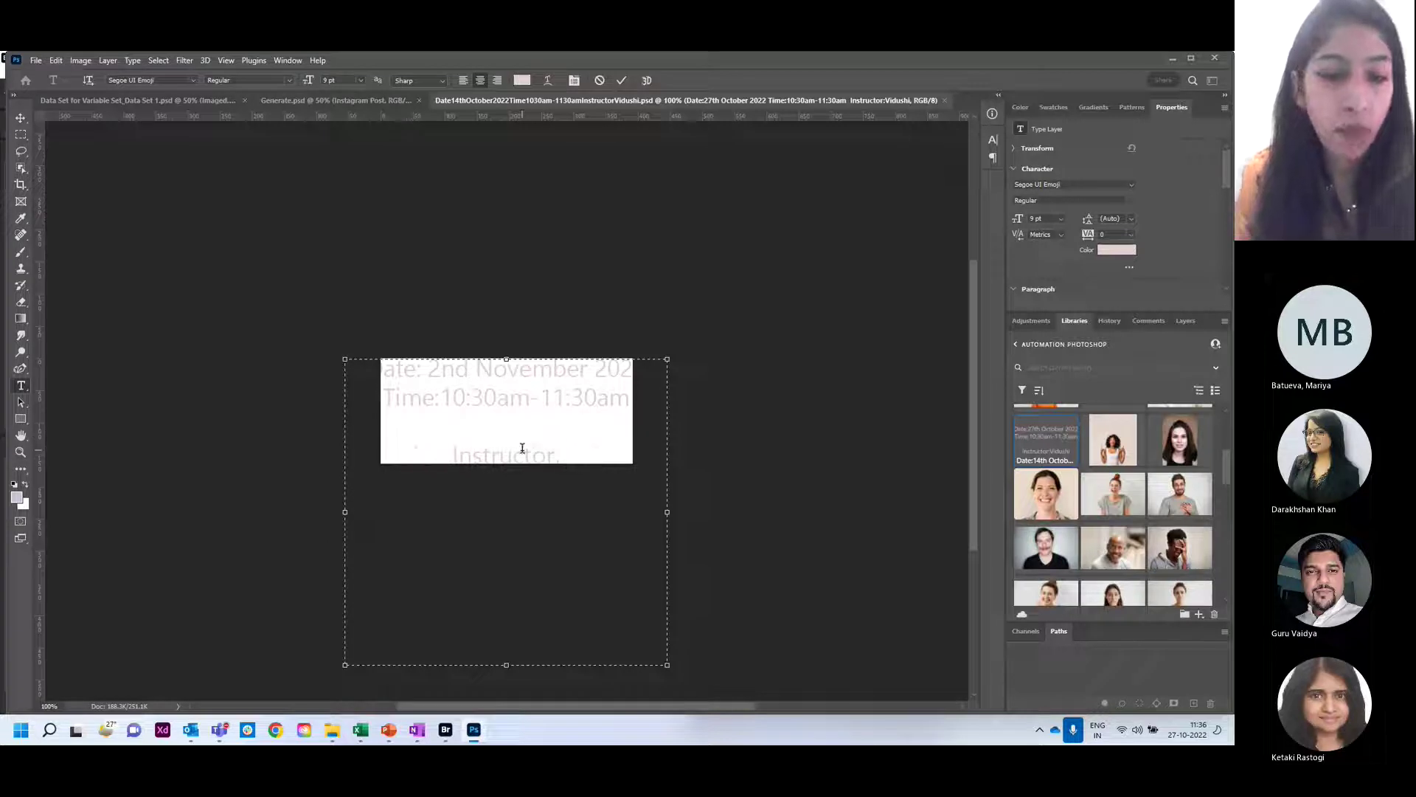
text(Dara)
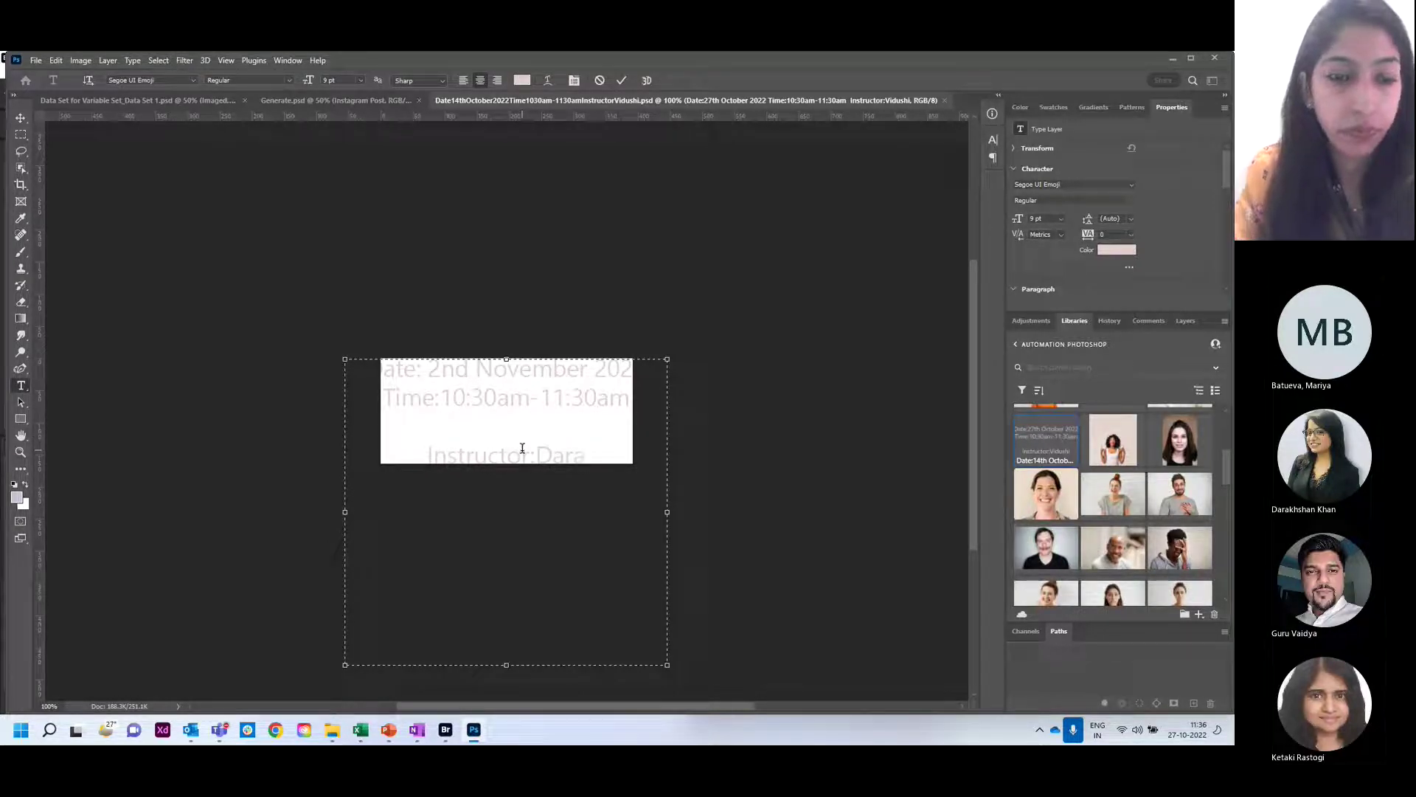
key(ctrl+z)
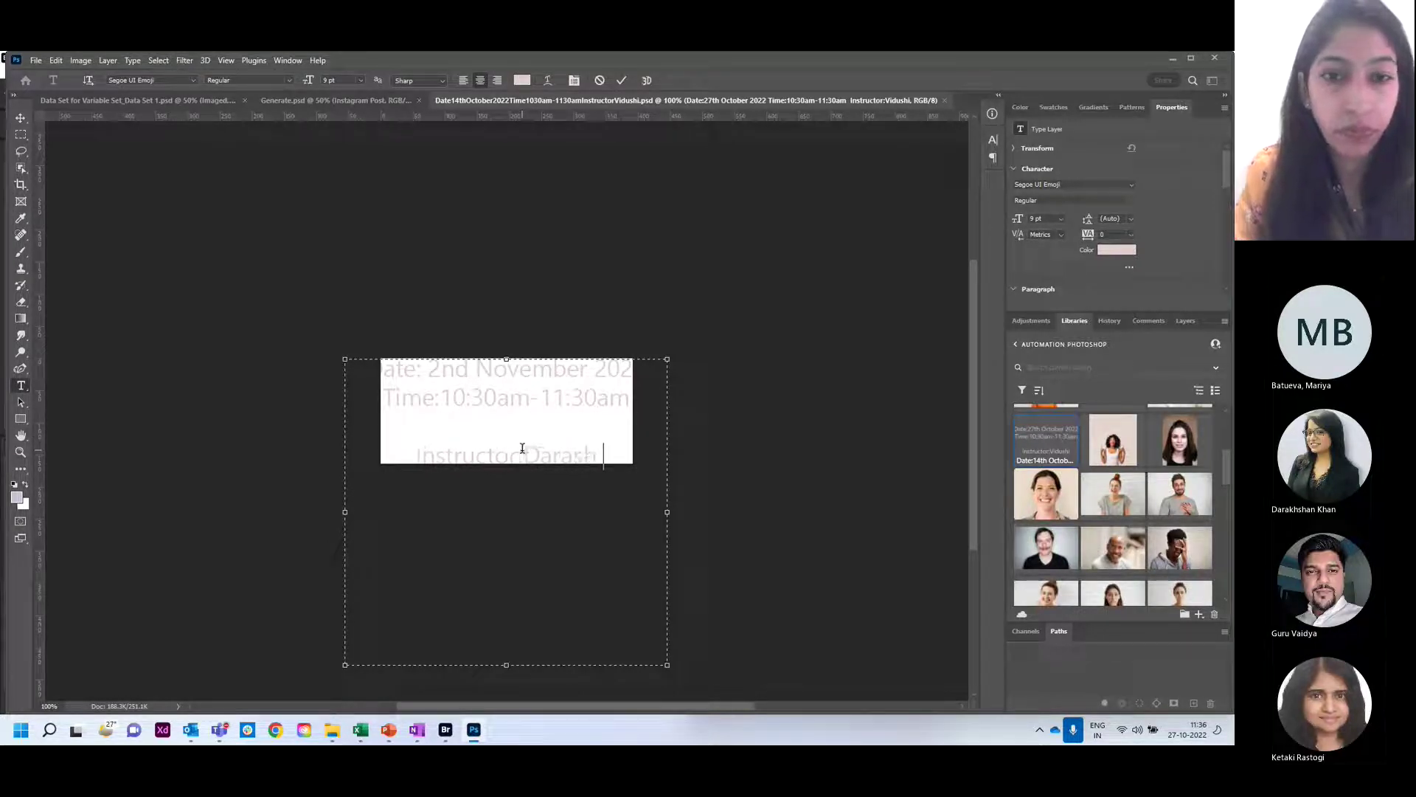
key(ctrl+shift+z)
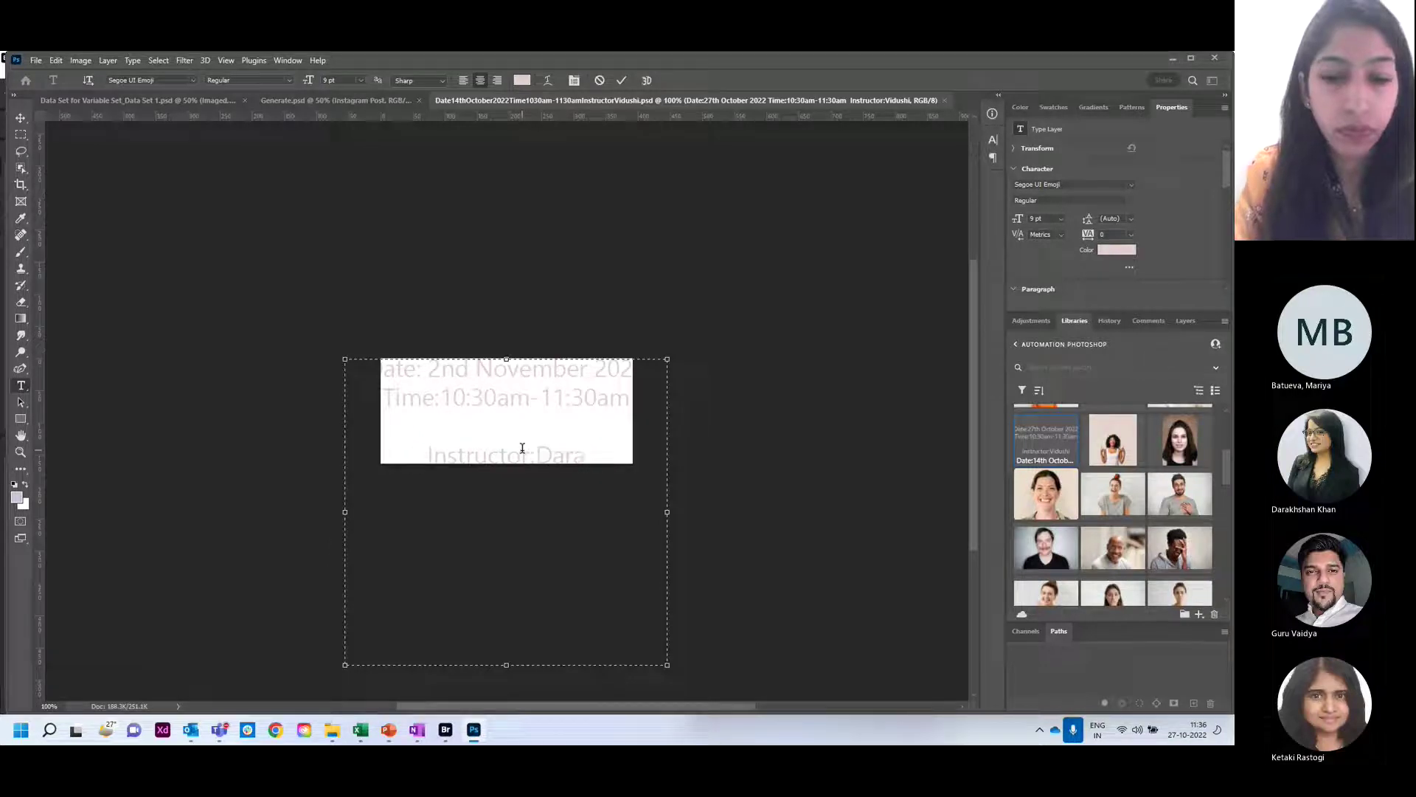
text(kshan)
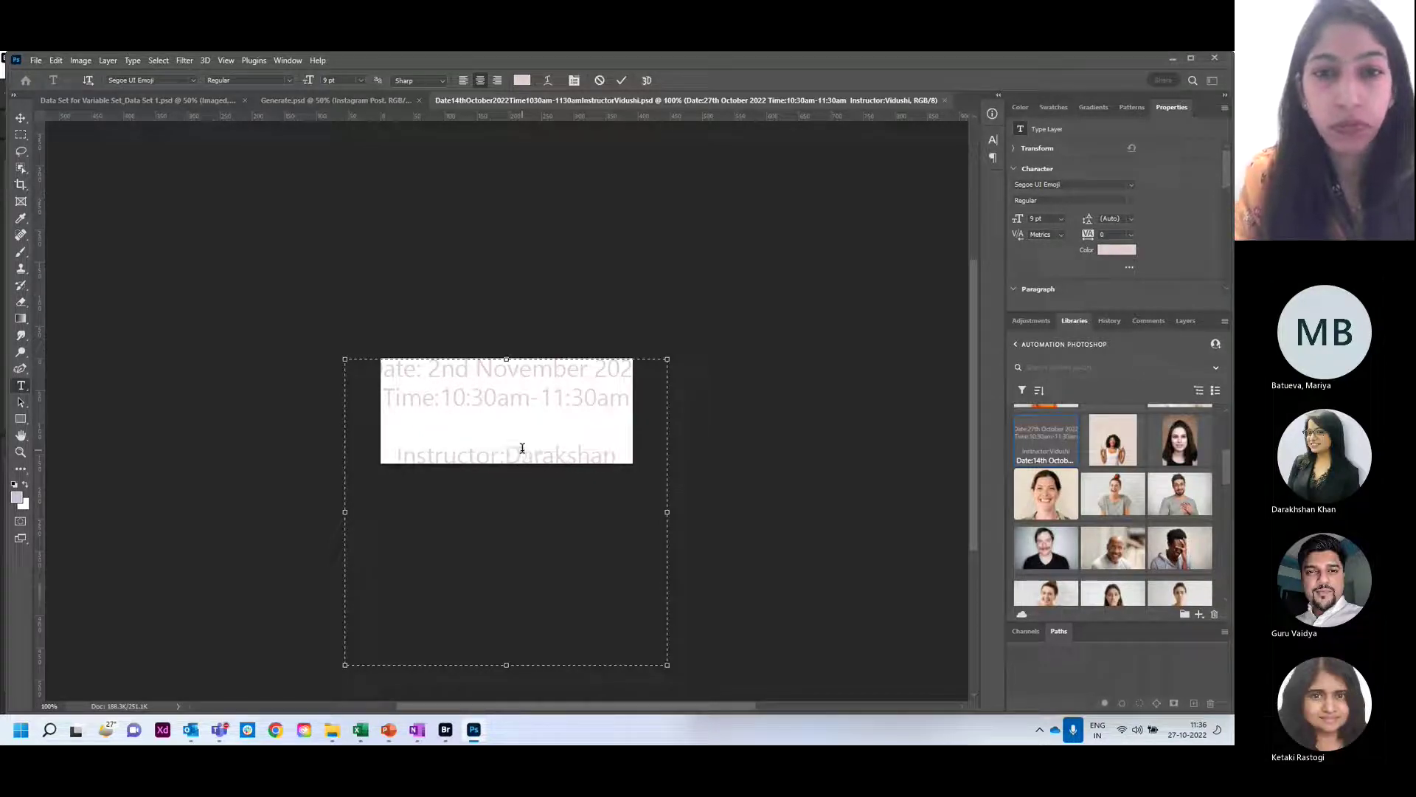
click(573, 455)
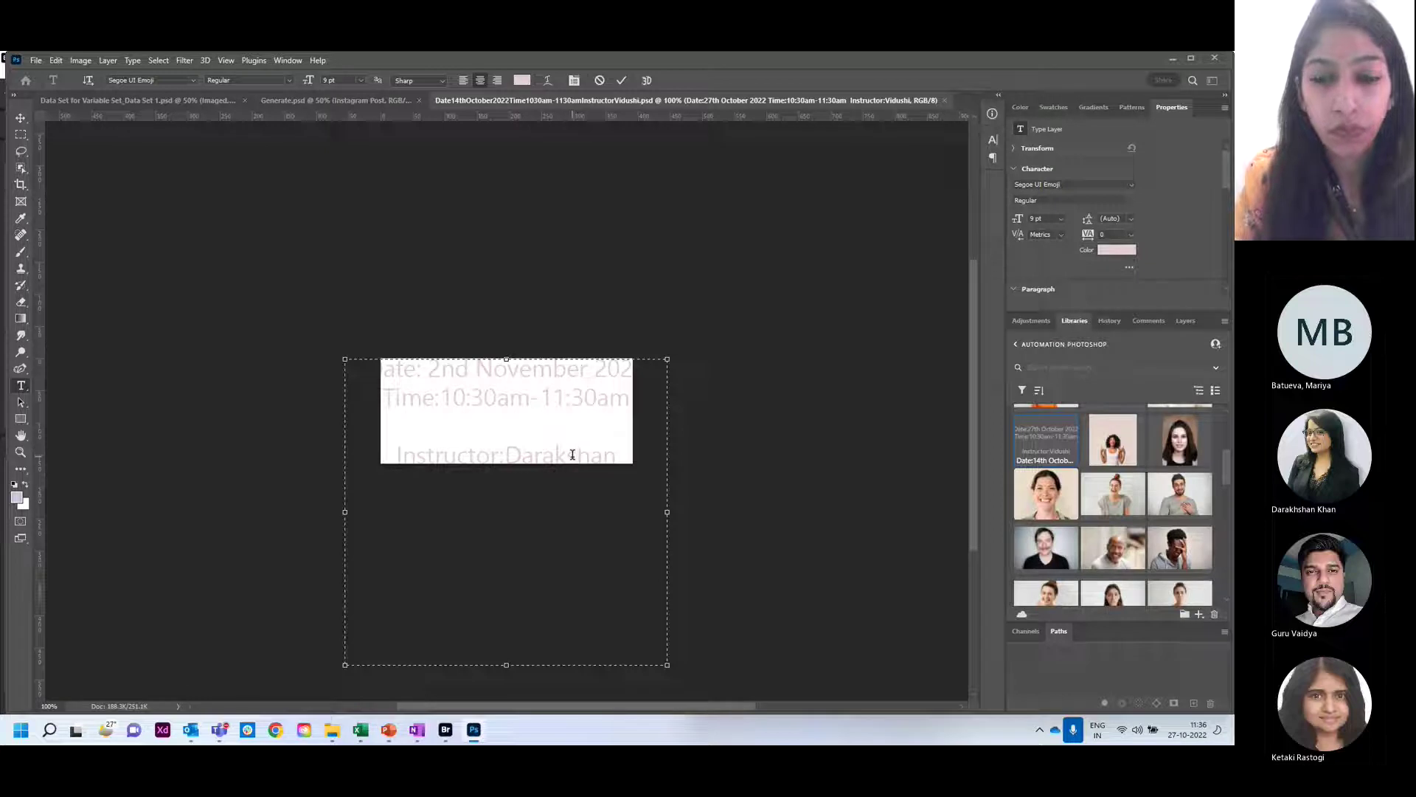
text(hs)
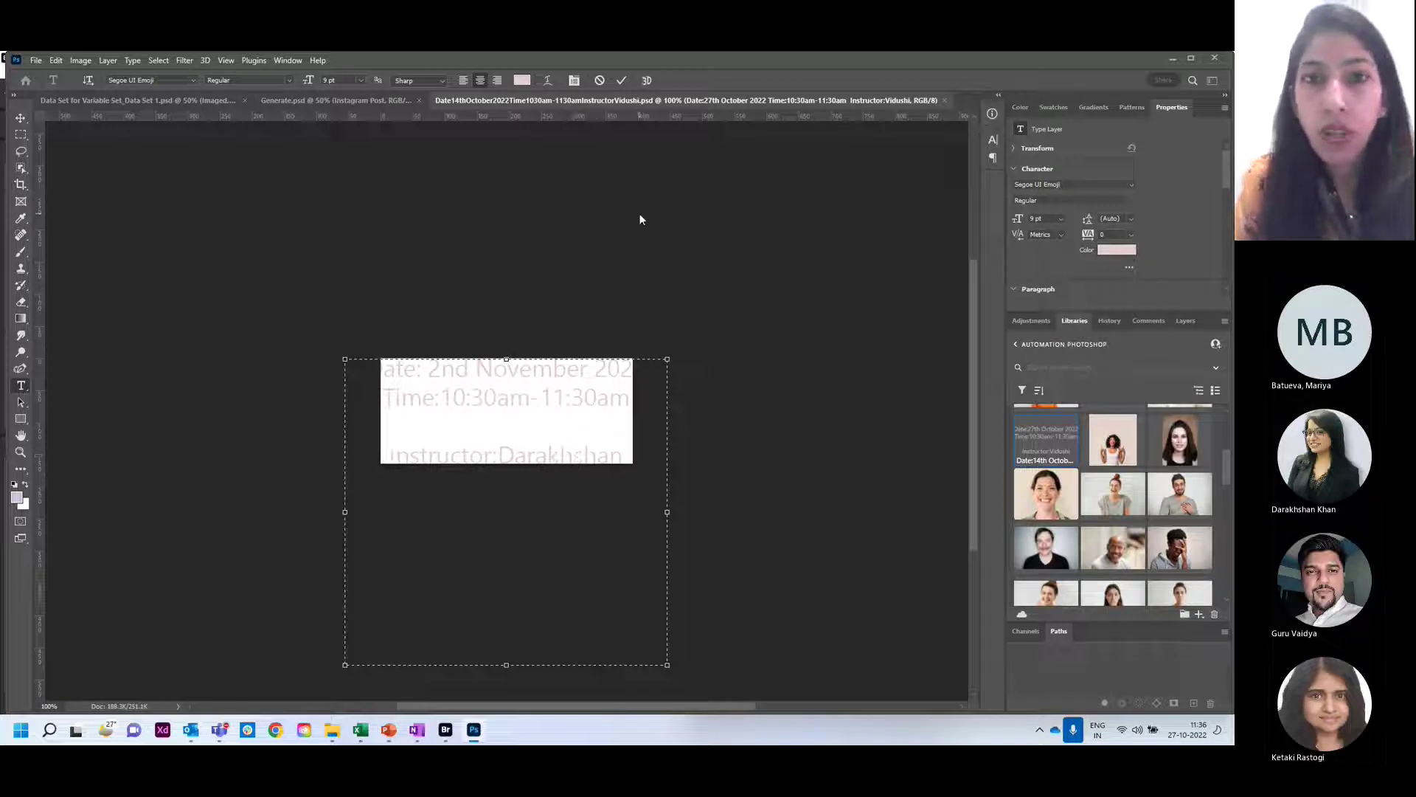
click(623, 81)
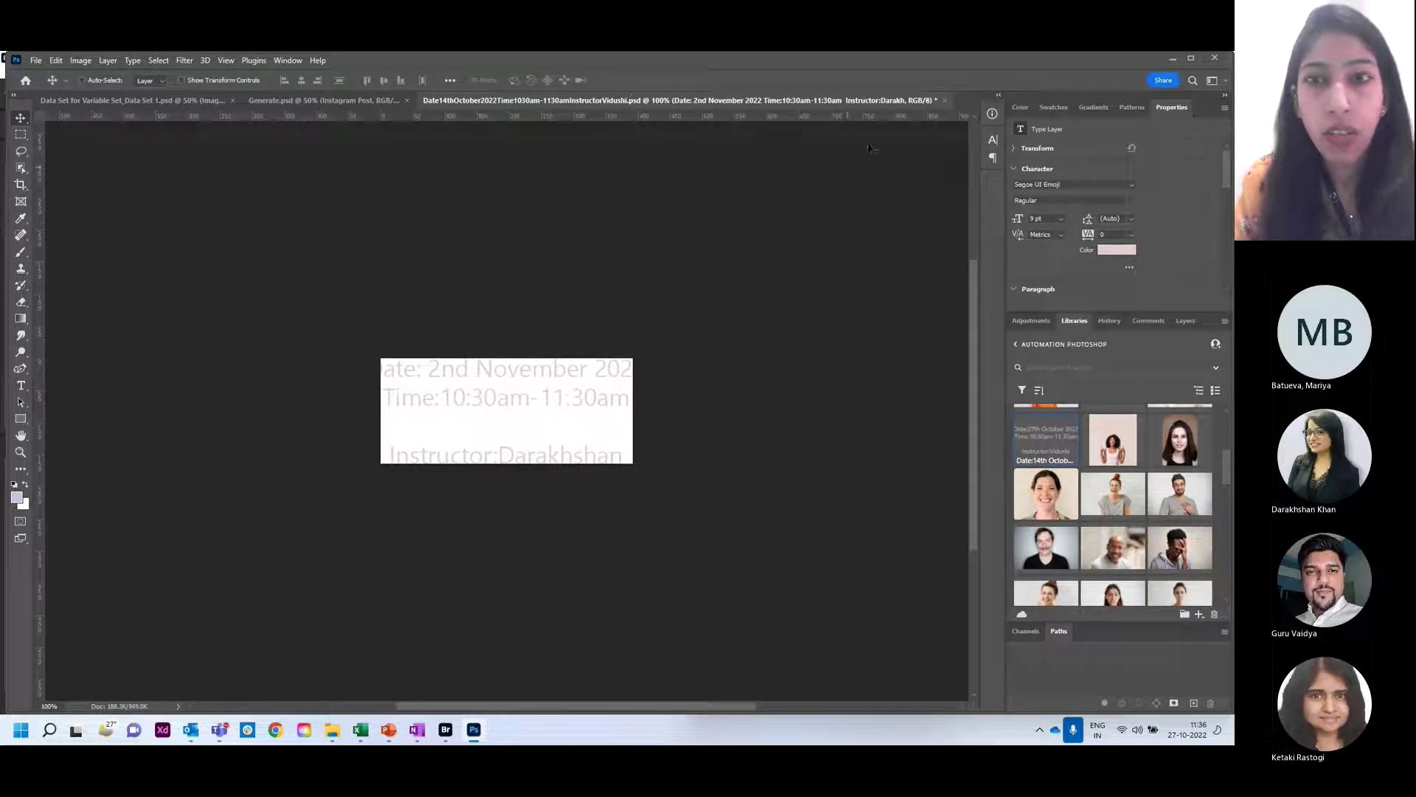
click(945, 101)
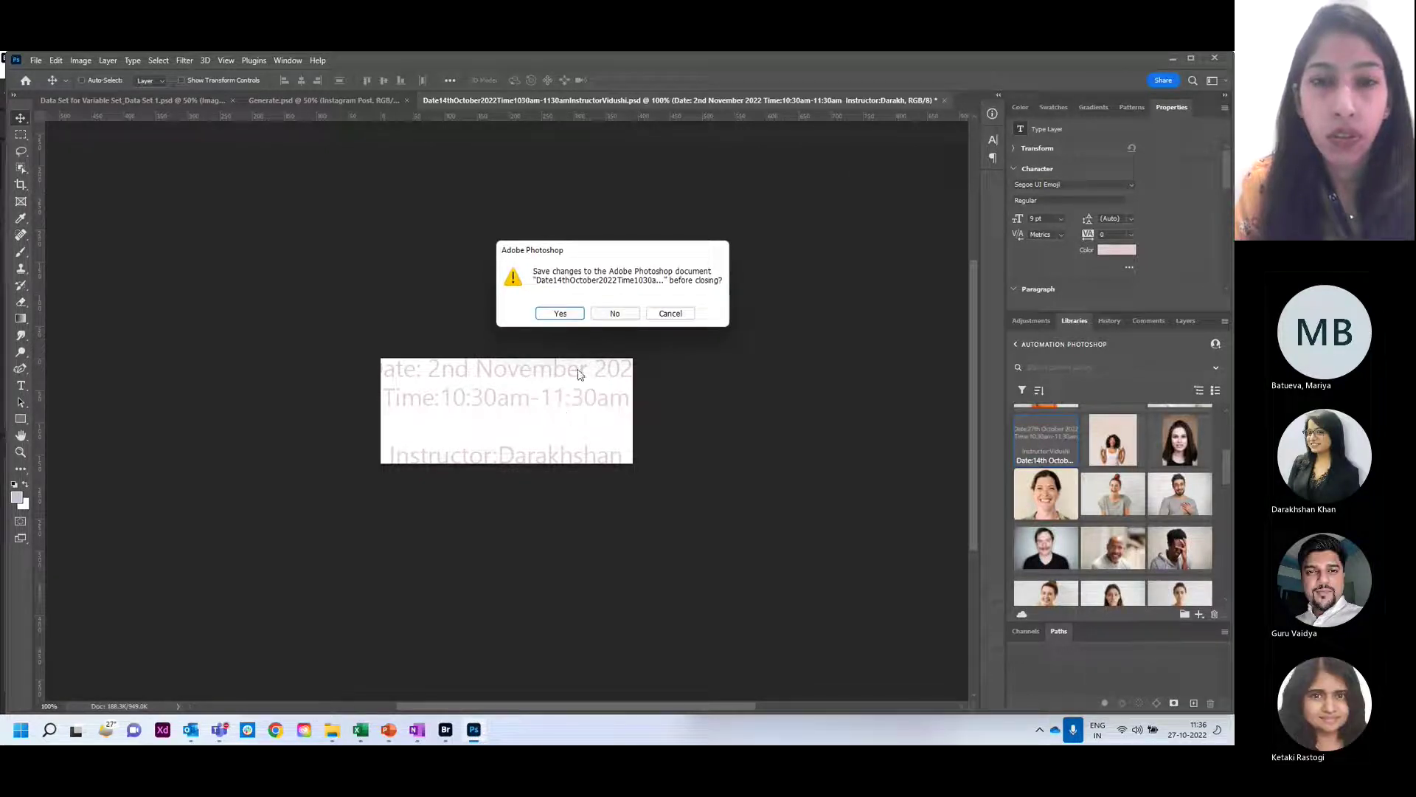
click(563, 314)
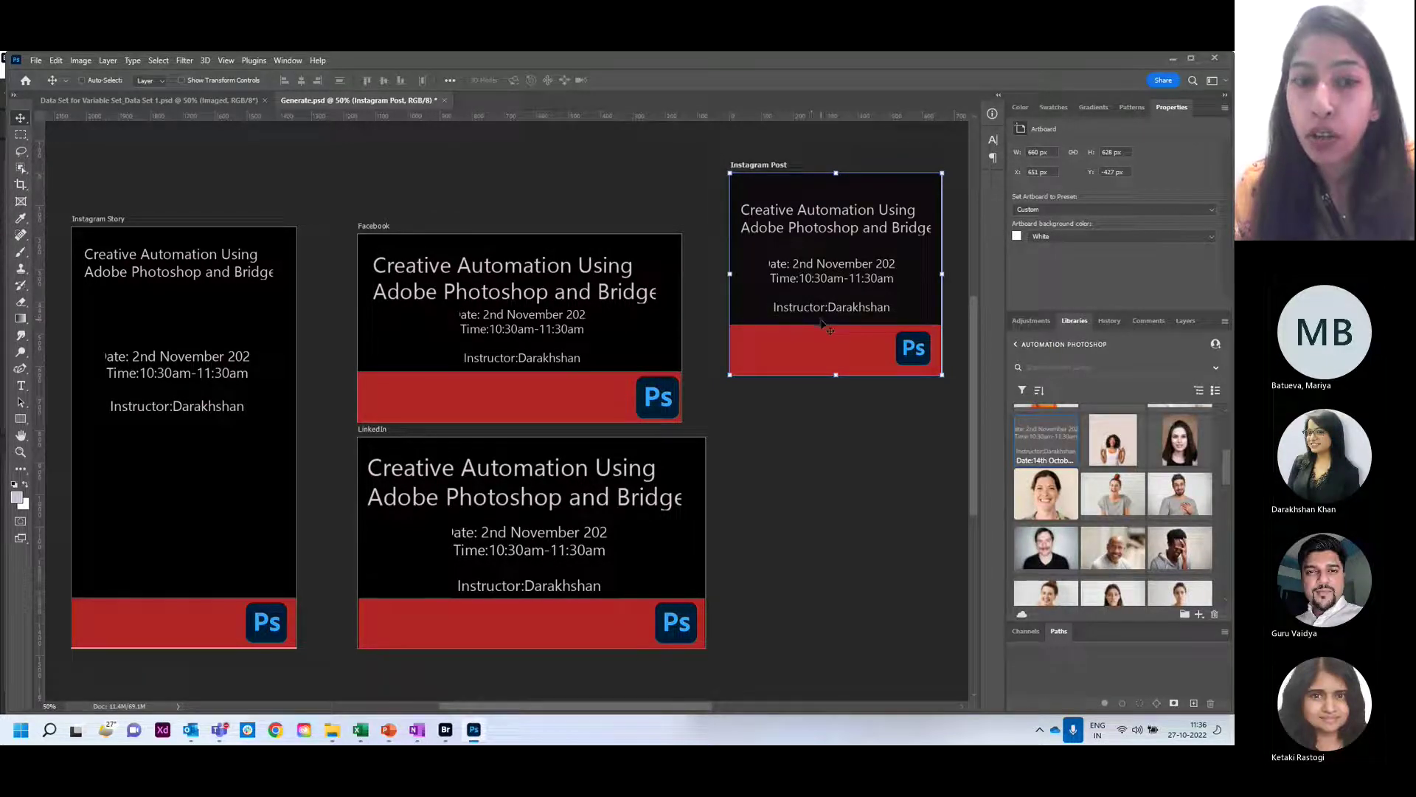
- Open the Creative Automation title text graphic from the Automation Photoshop library for editing
scroll(1231, 478, down, 3)
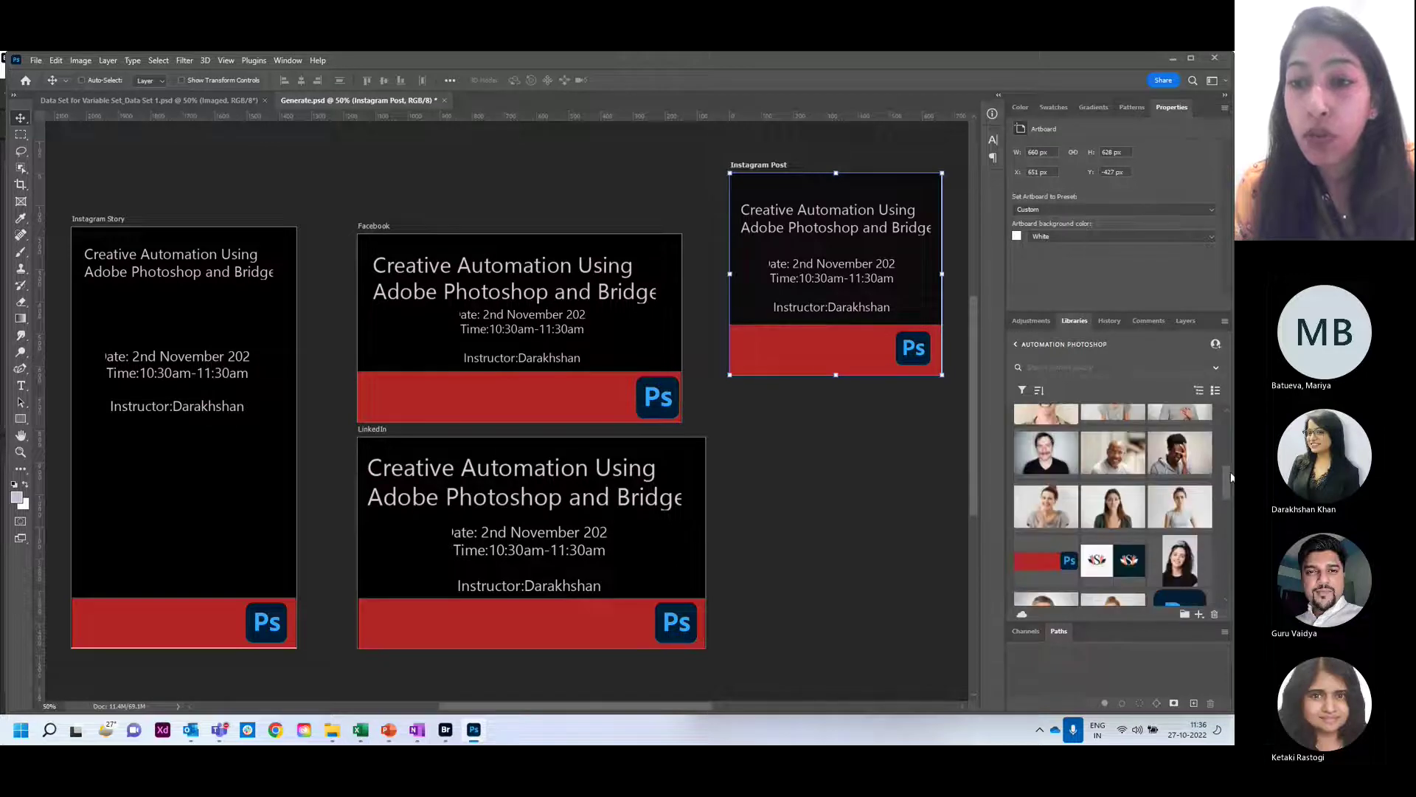
drag(1230, 478, 1225, 445)
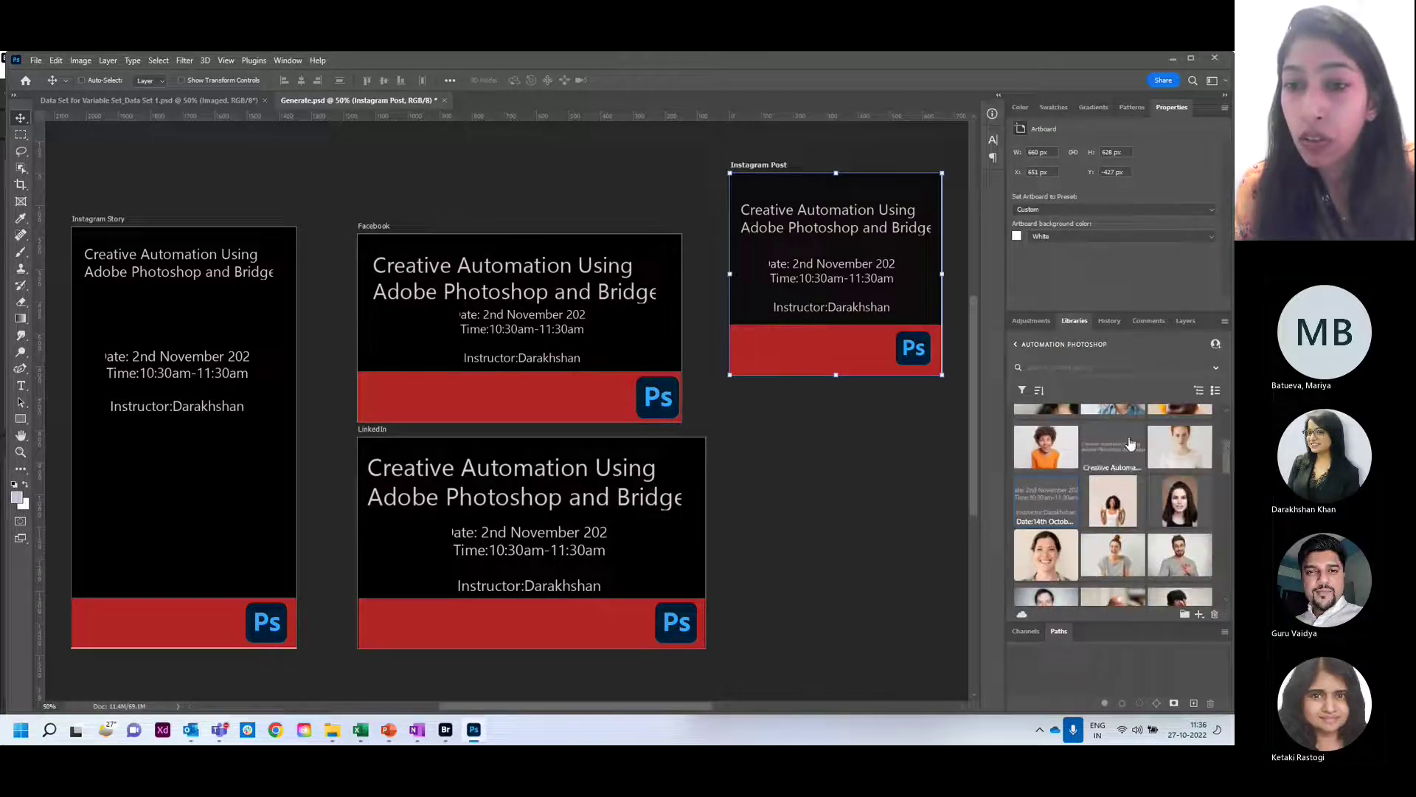
double_click(1114, 458)
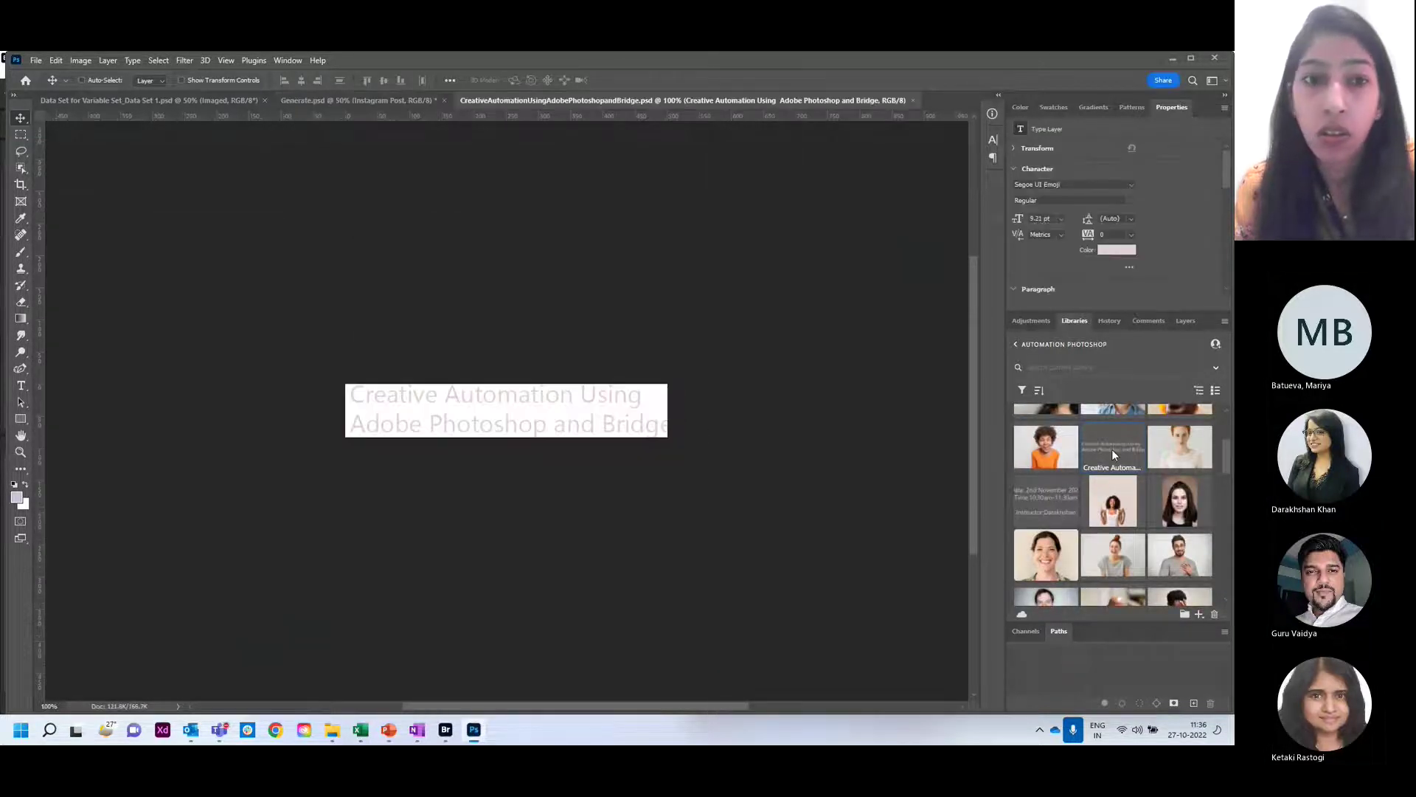
- Replace the entire title text with "After Effects 101"
double_click(597, 397)
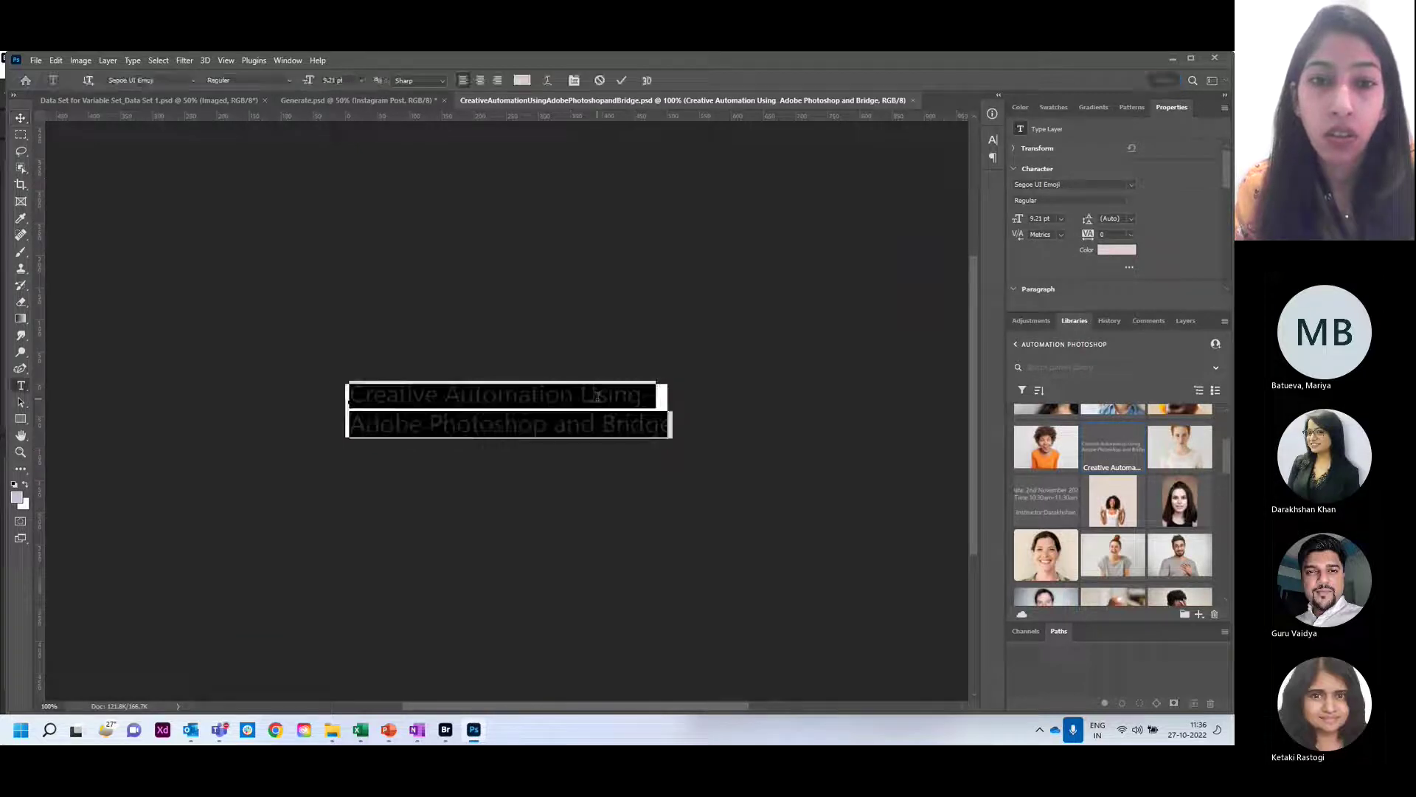
click(598, 397)
key(ctrl+a)
key(BackSpace)
text(A)
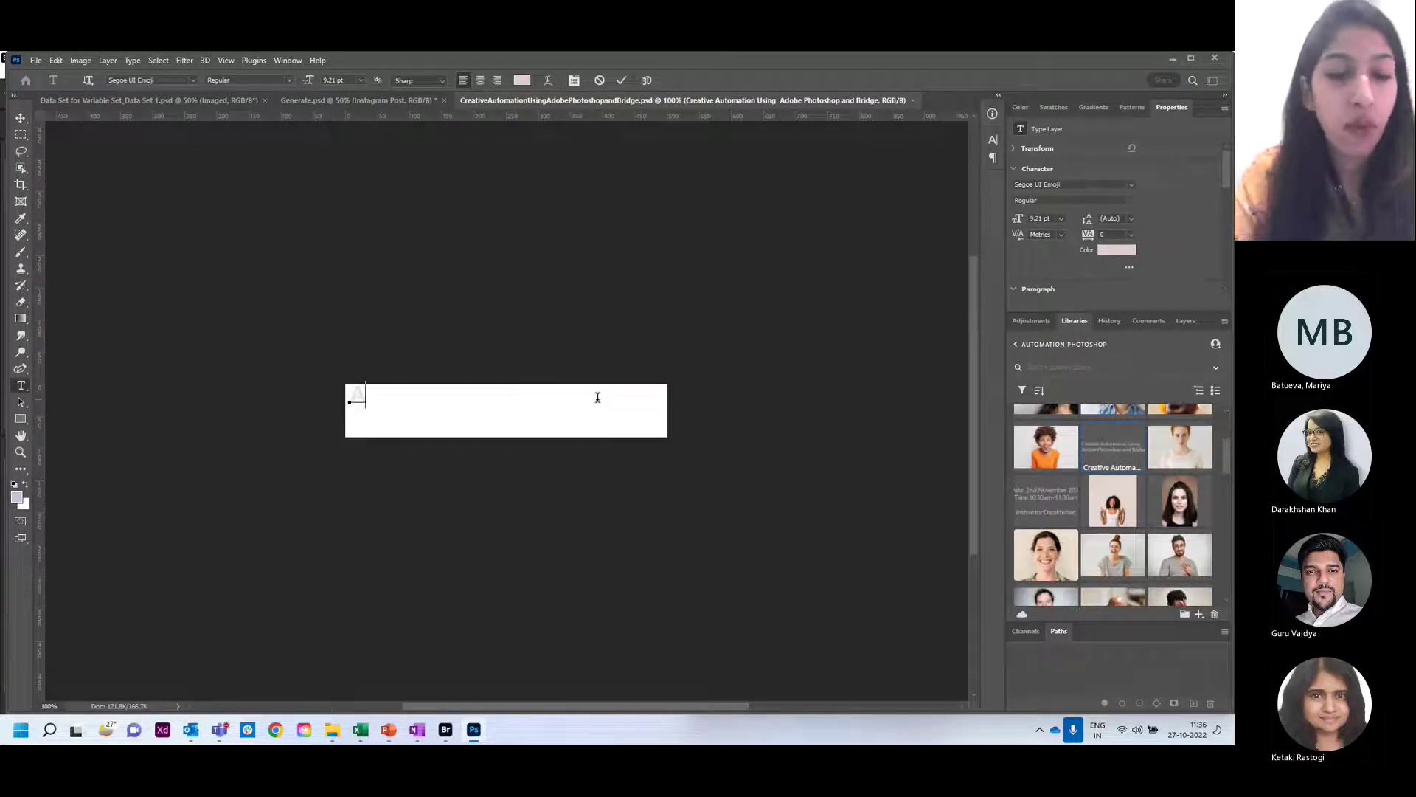
text(fter Eff)
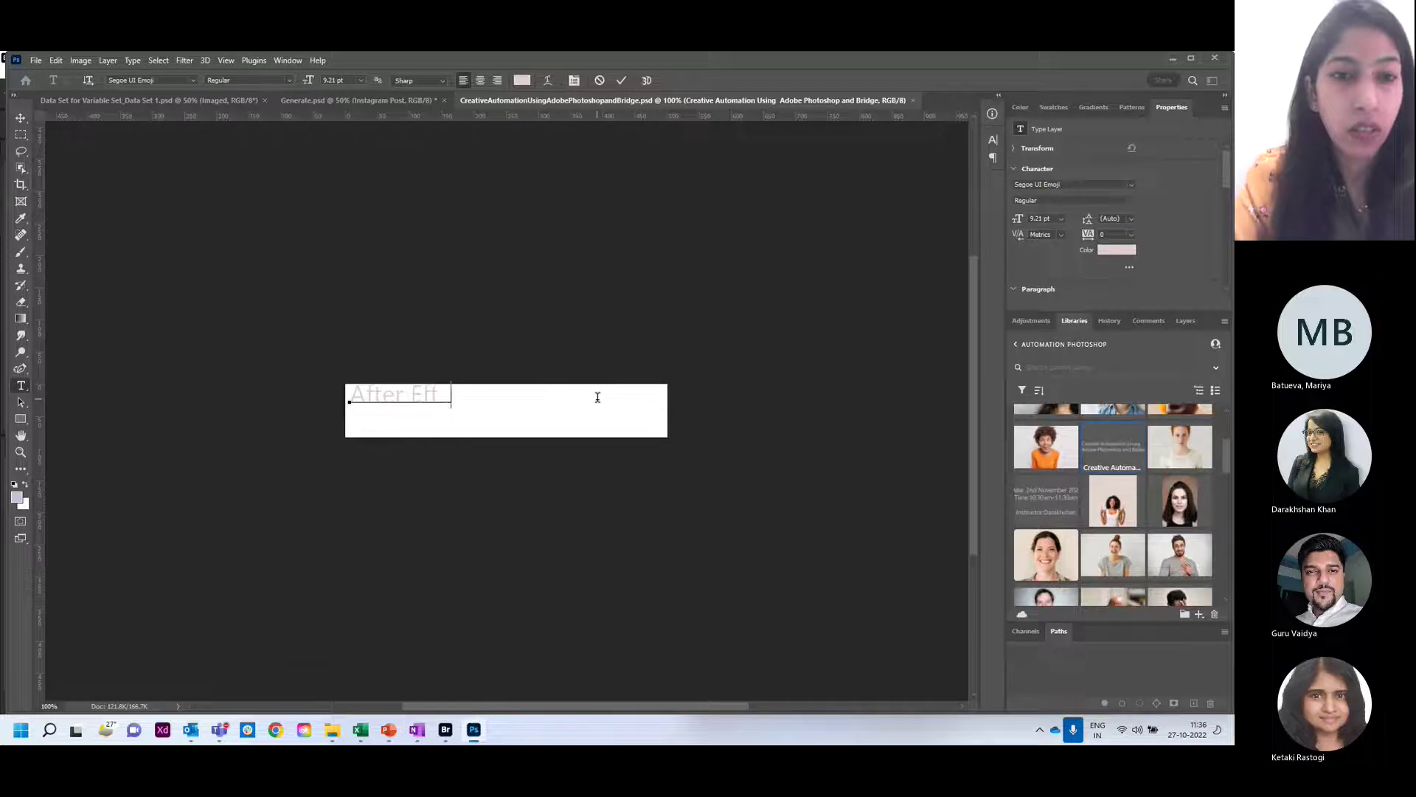
text(ects 1-)
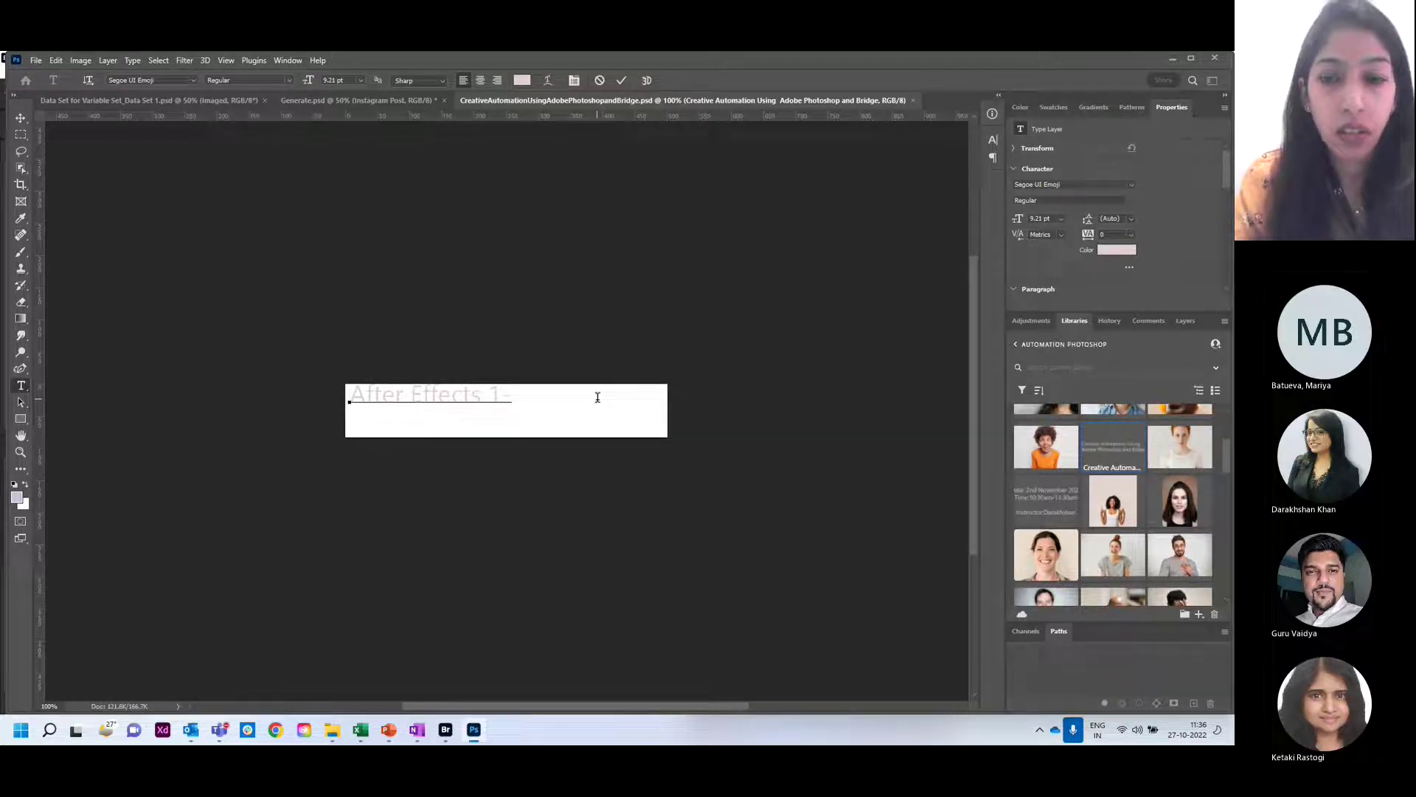
key(BackSpace)
text(01)
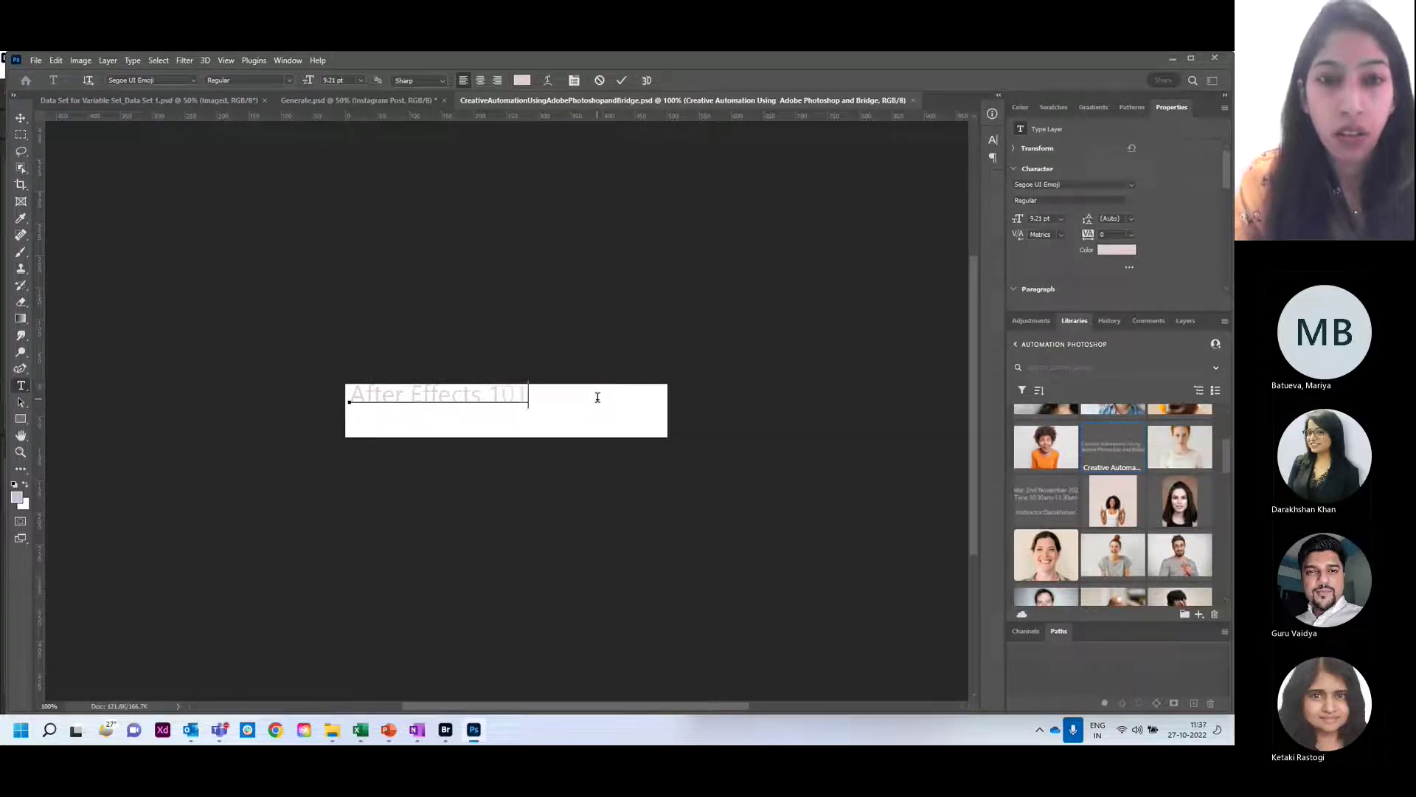
- Change the ending of the title so it reads "After Effects for UI/UX Design"
key(BackSpace)
key(BackSpace)
key(BackSpace)
text(fac)
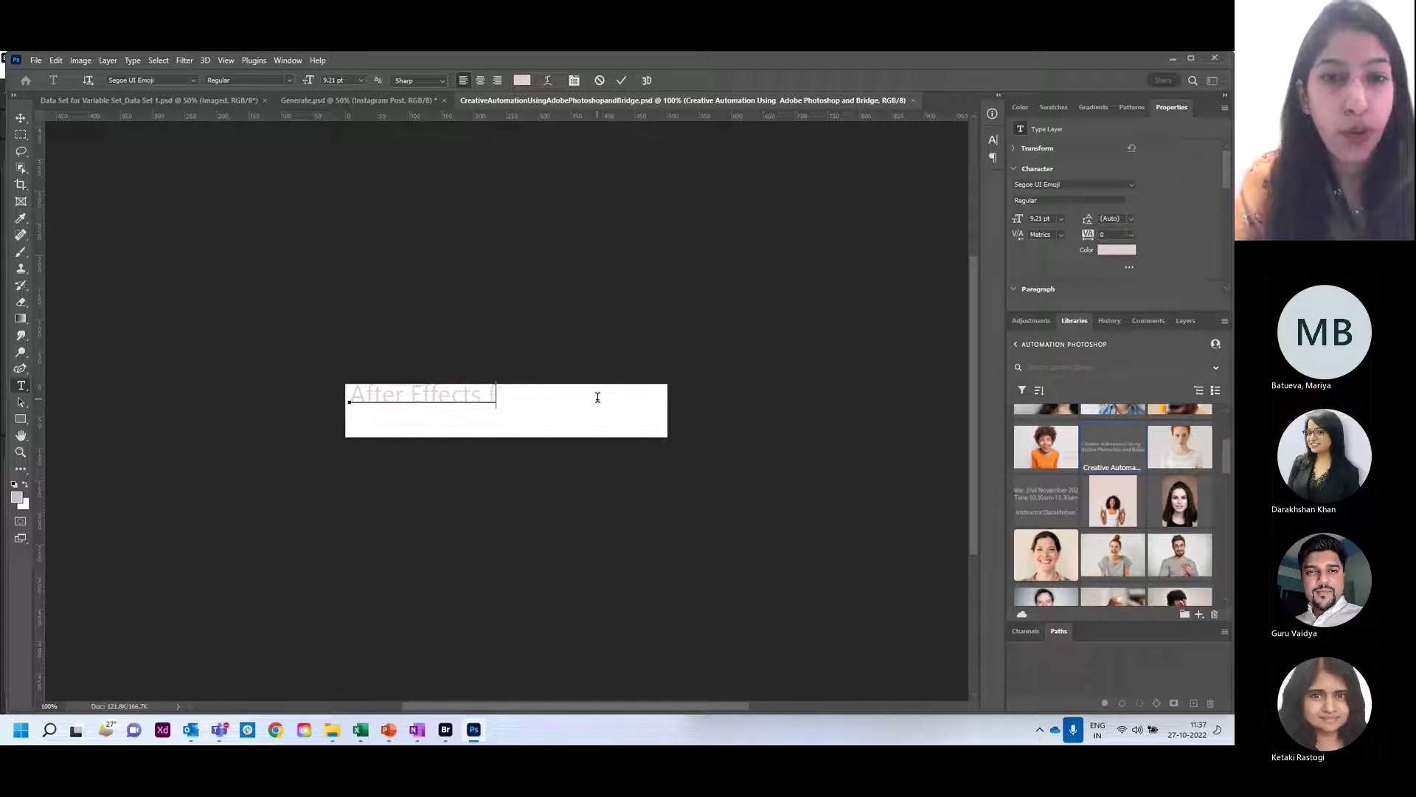
key(BackSpace)
key(BackSpace)
text(or UI)
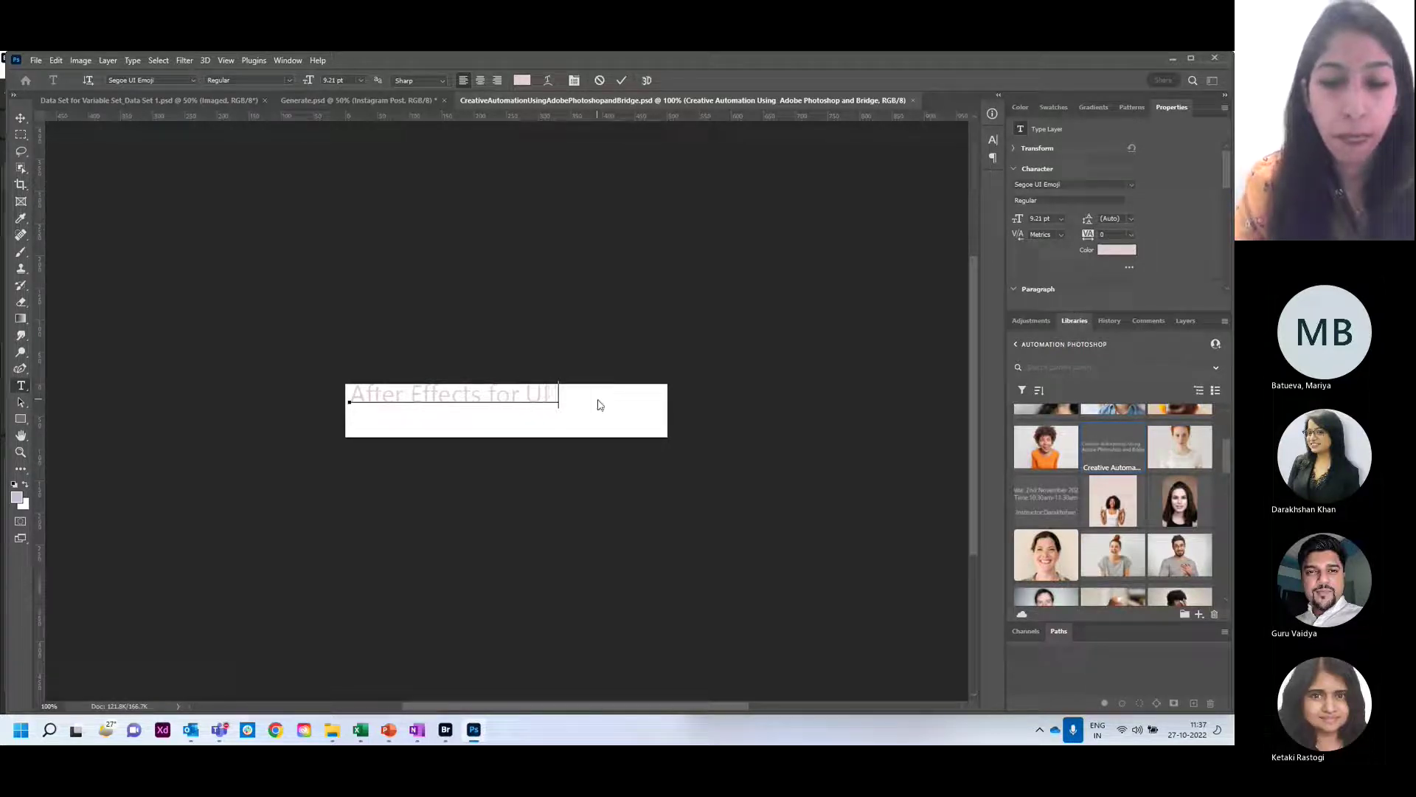
text(/UX D)
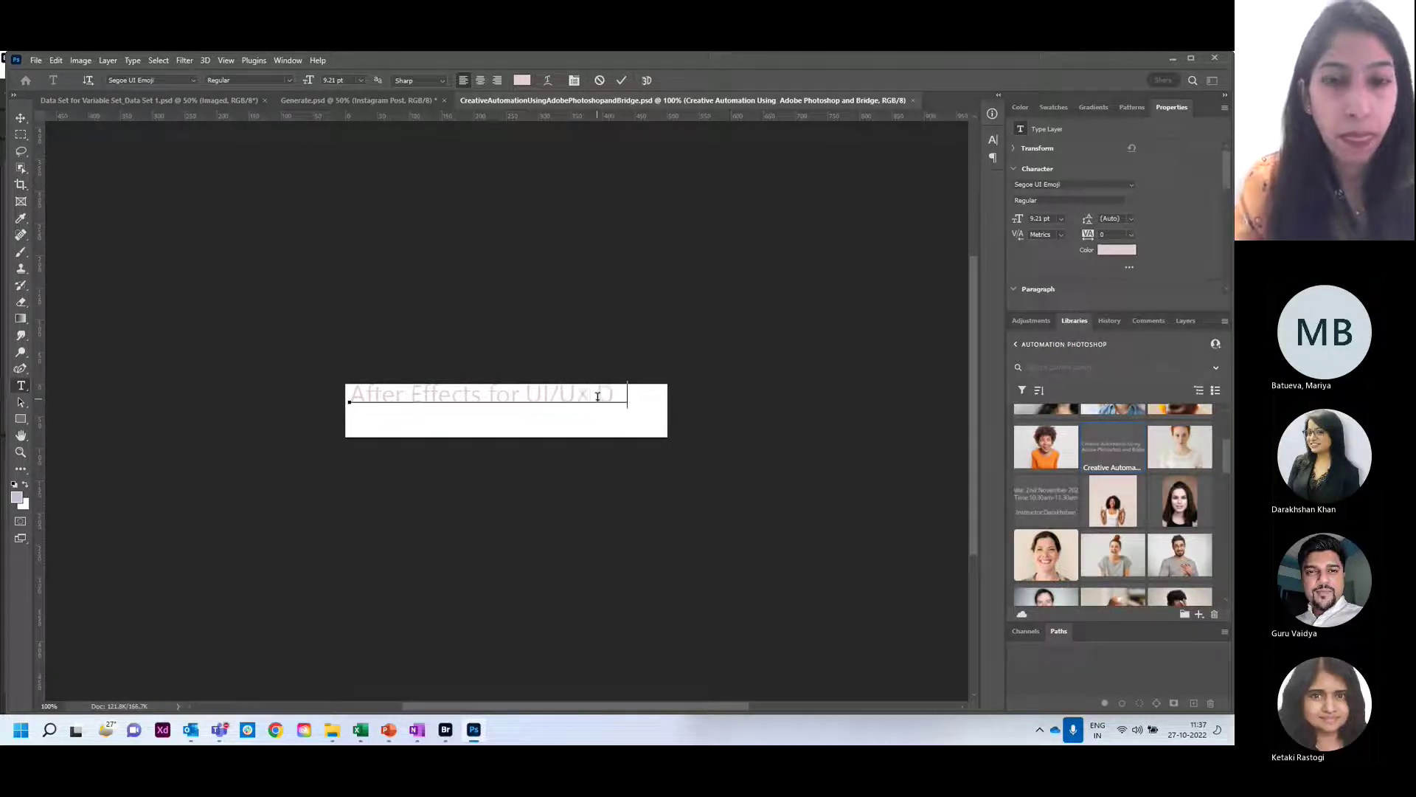
text(esign)
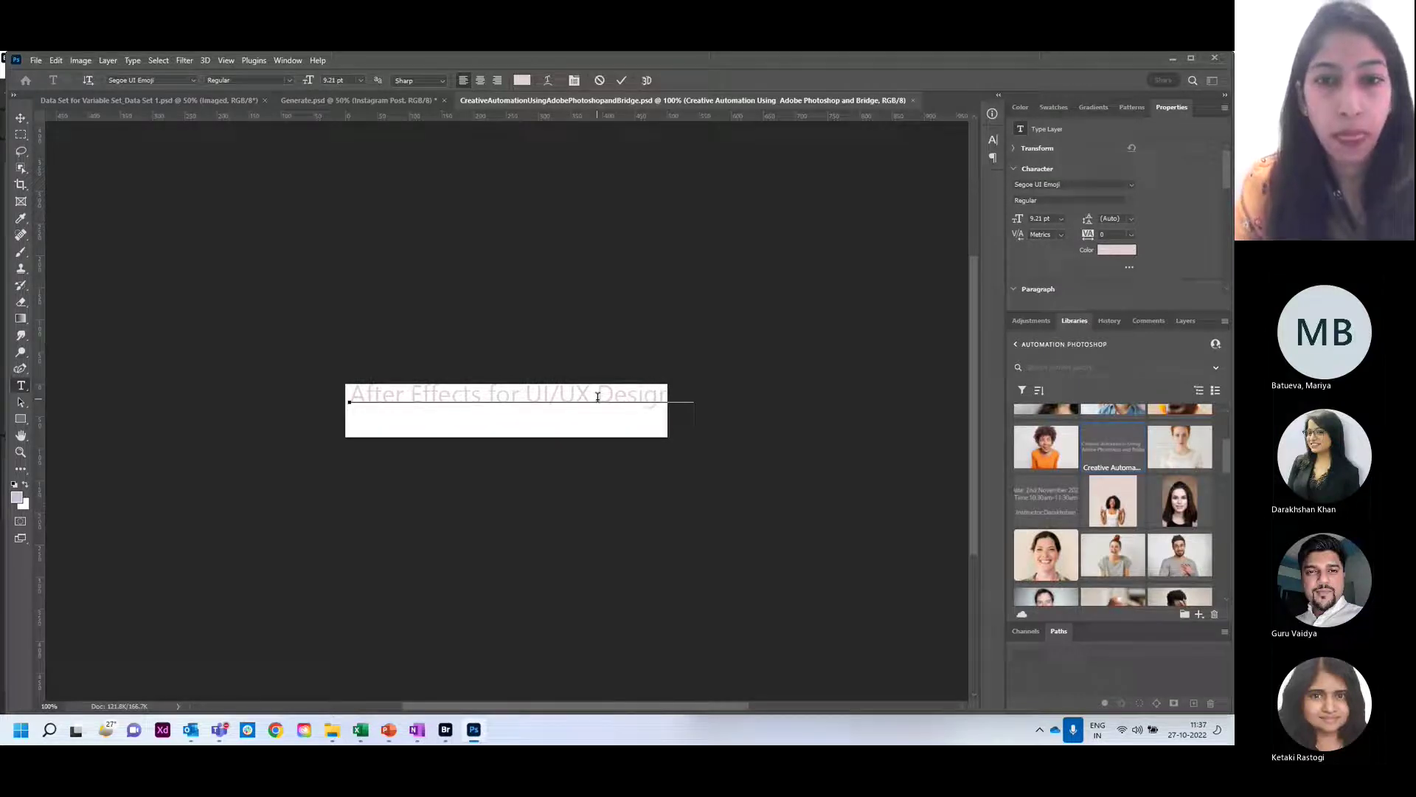
- Shorten the title to "After Effects for UI/UX", and save and close the title graphic
key(BackSpace)
key(BackSpace)
key(BackSpace)
key(BackSpace)
key(BackSpace)
key(BackSpace)
key(BackSpace)
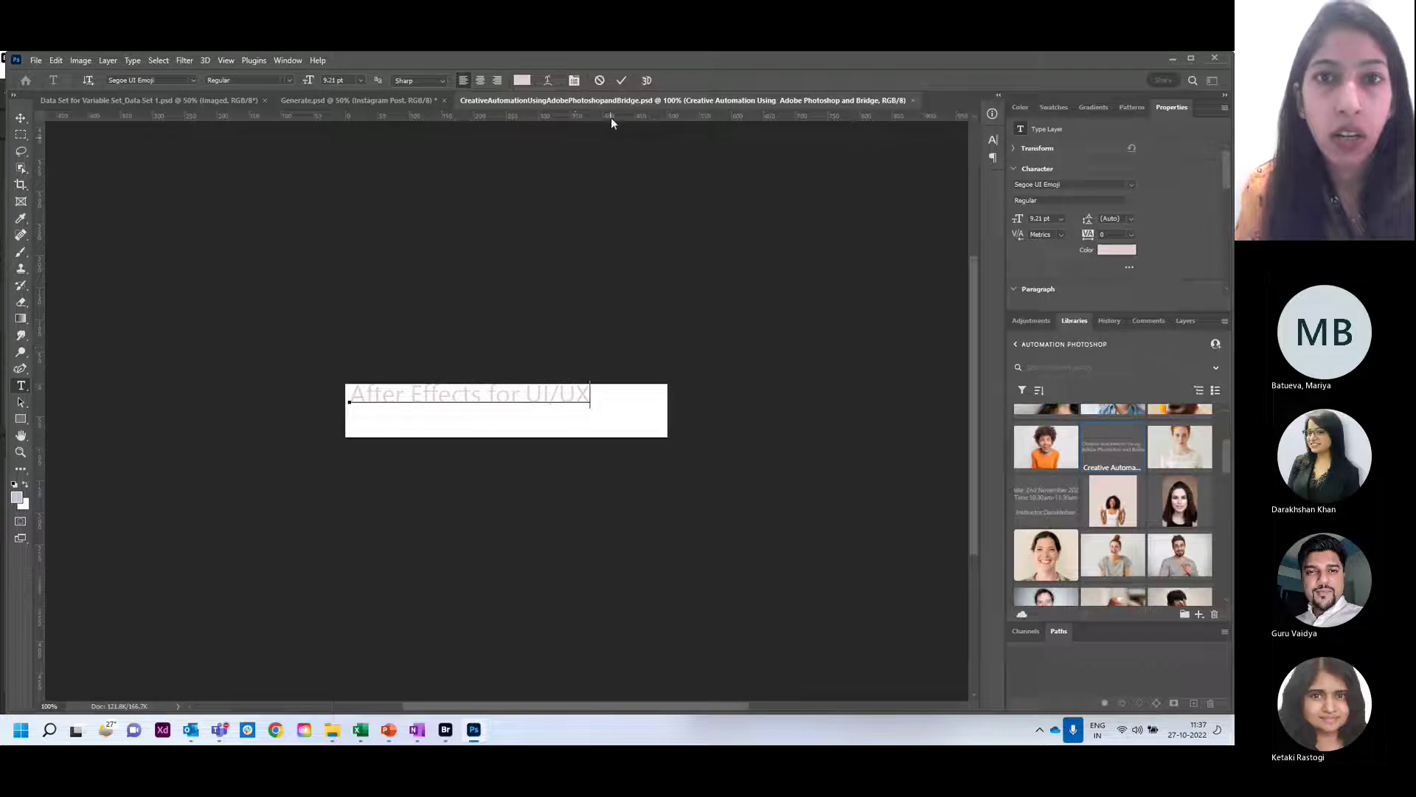
click(620, 81)
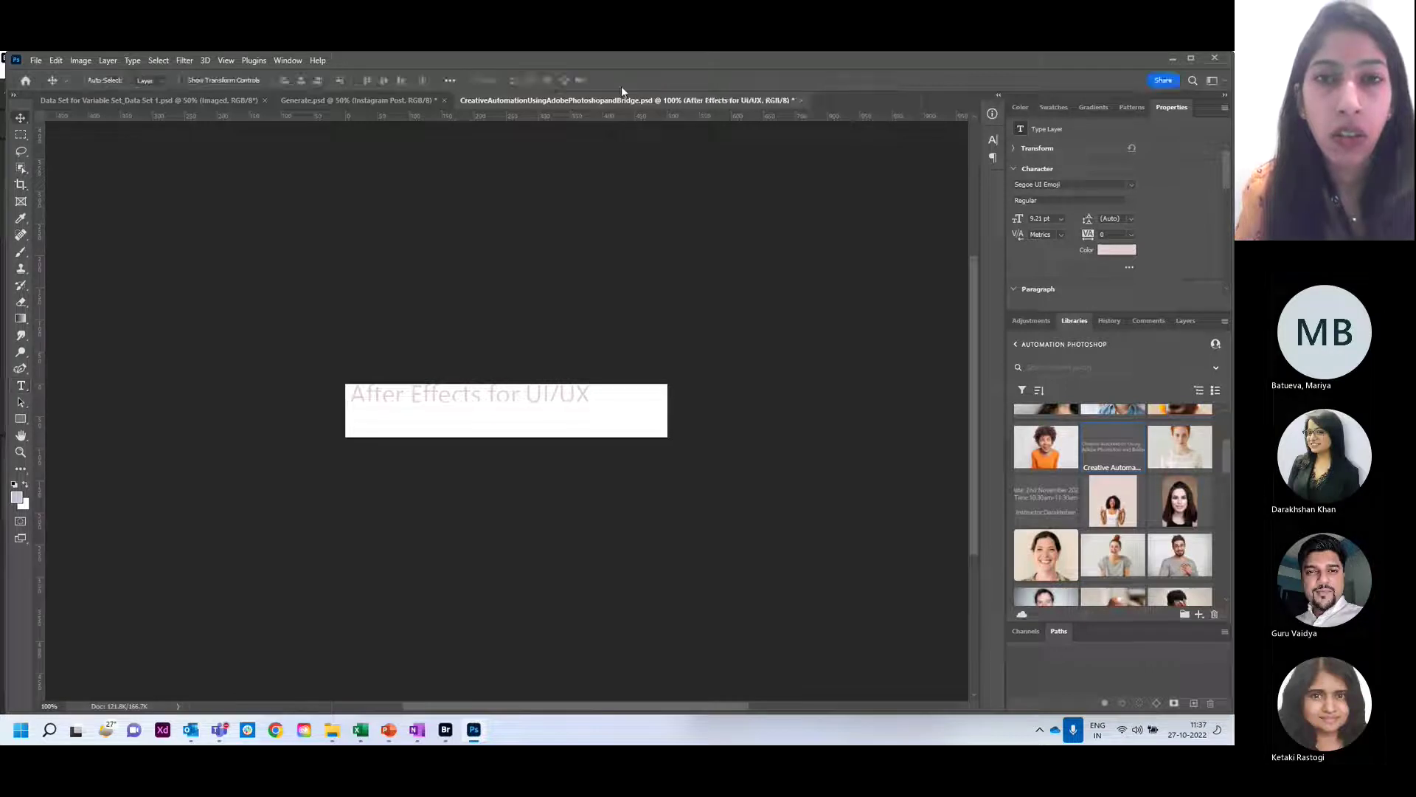
click(802, 100)
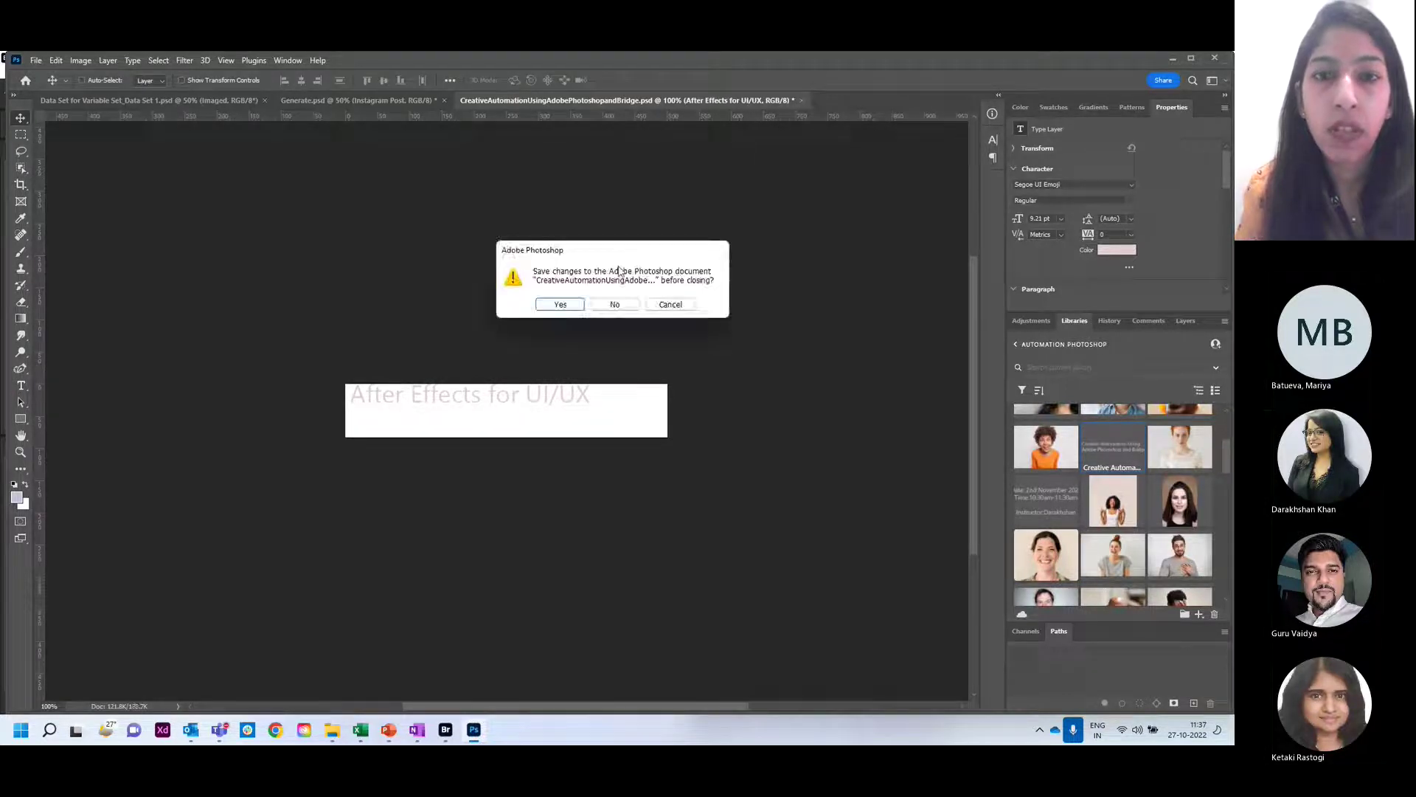
click(551, 303)
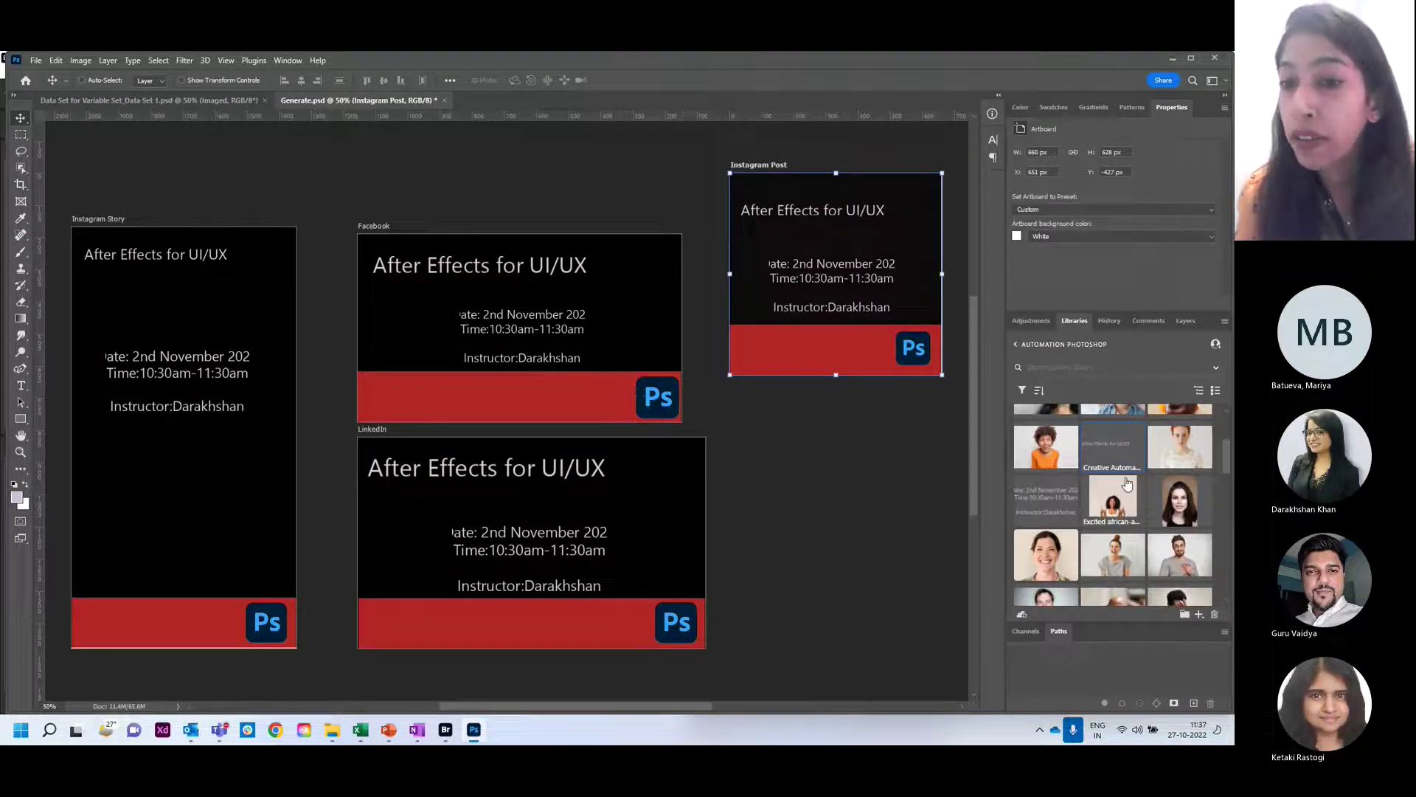
- Open the library's Icons graphic and place the after effects logo from the Adobe Brand Logos library over its Photoshop logo
drag(1223, 453, 1228, 506)
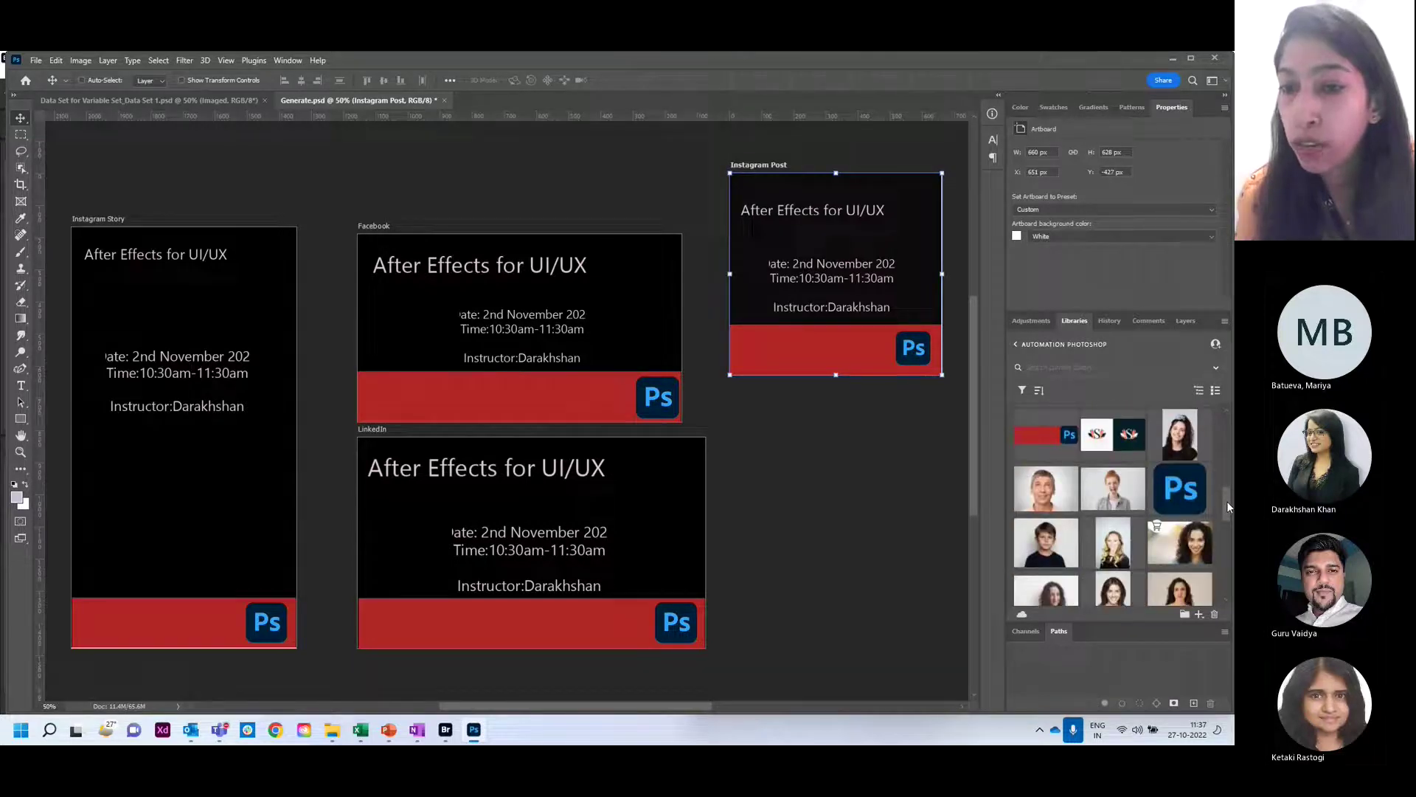
double_click(1067, 441)
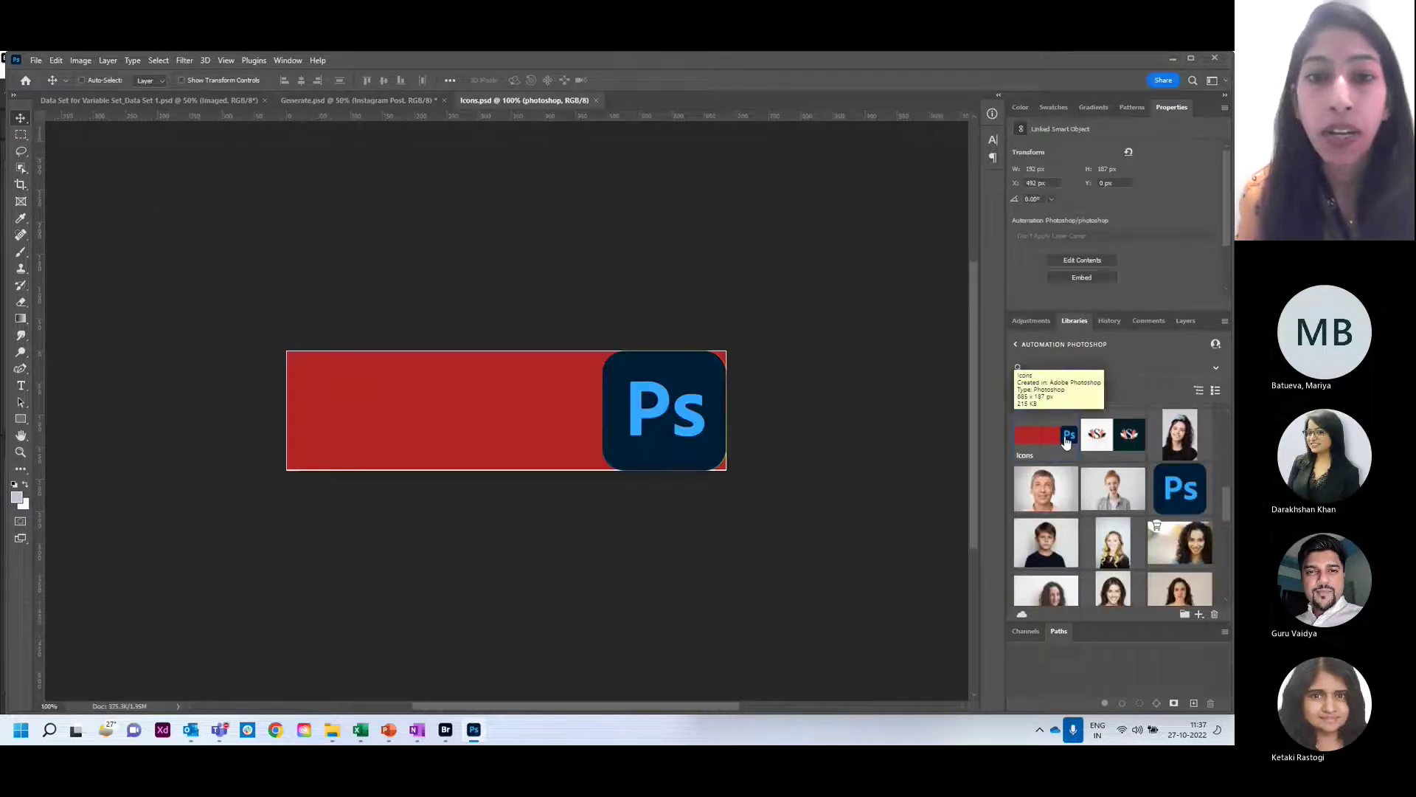
click(1053, 350)
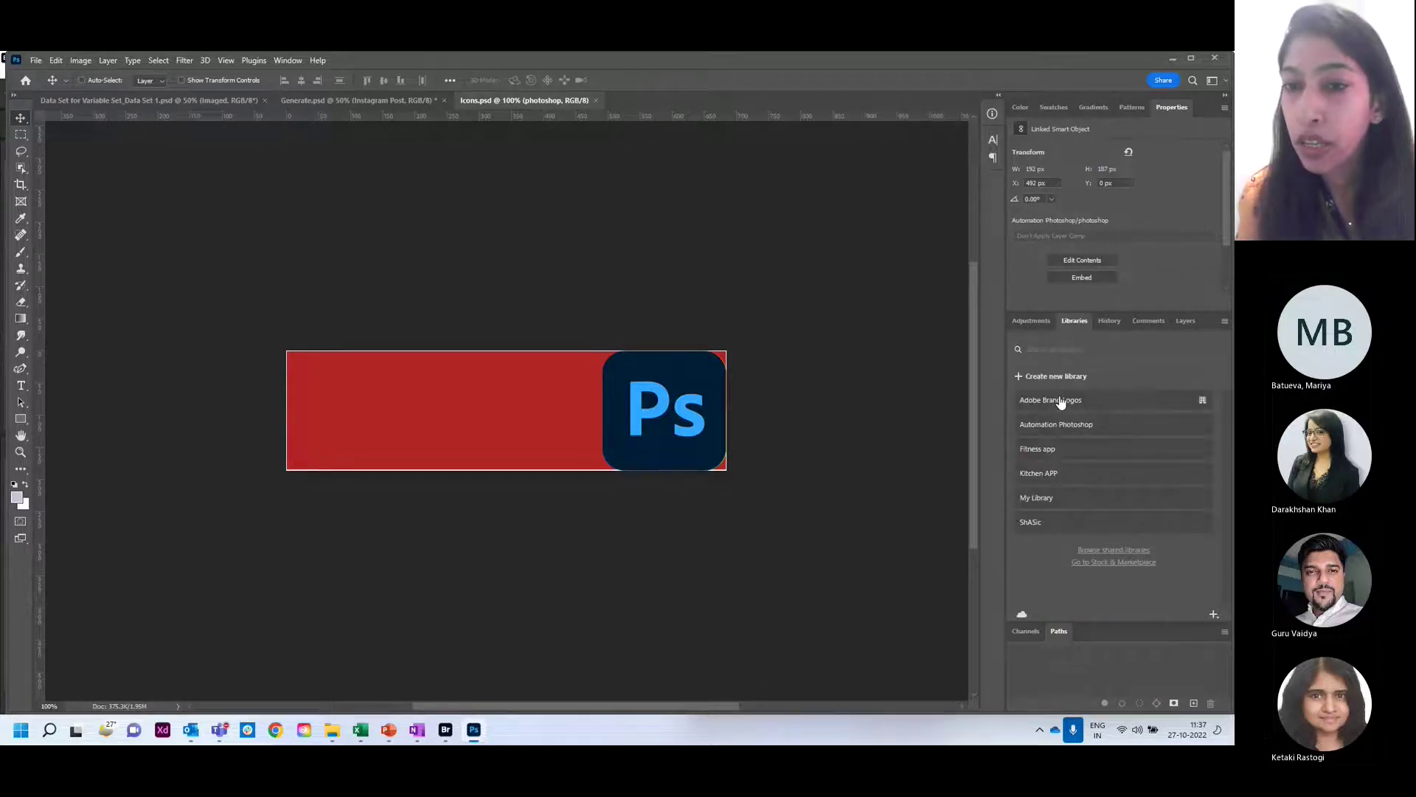
click(1060, 400)
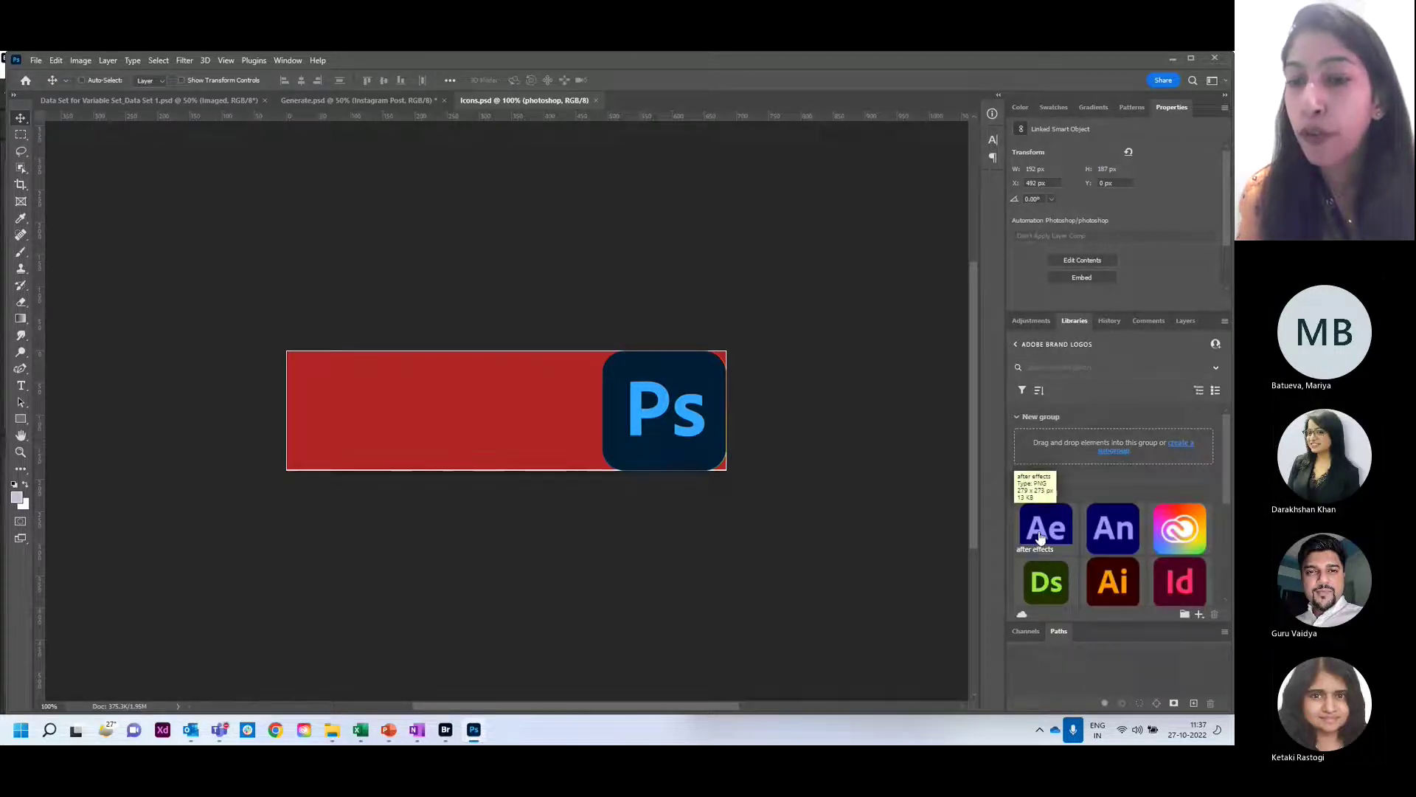
drag(1040, 535, 663, 417)
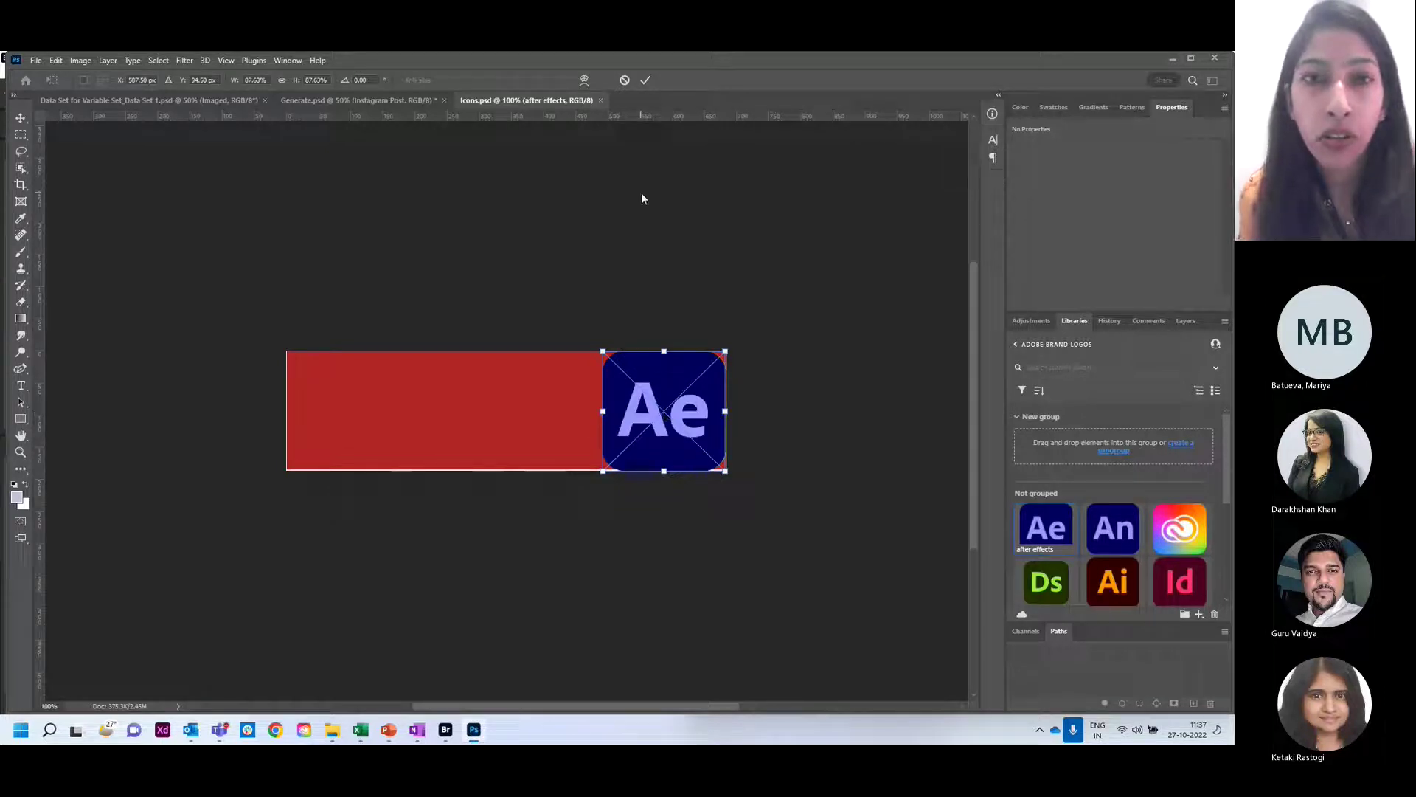
click(645, 82)
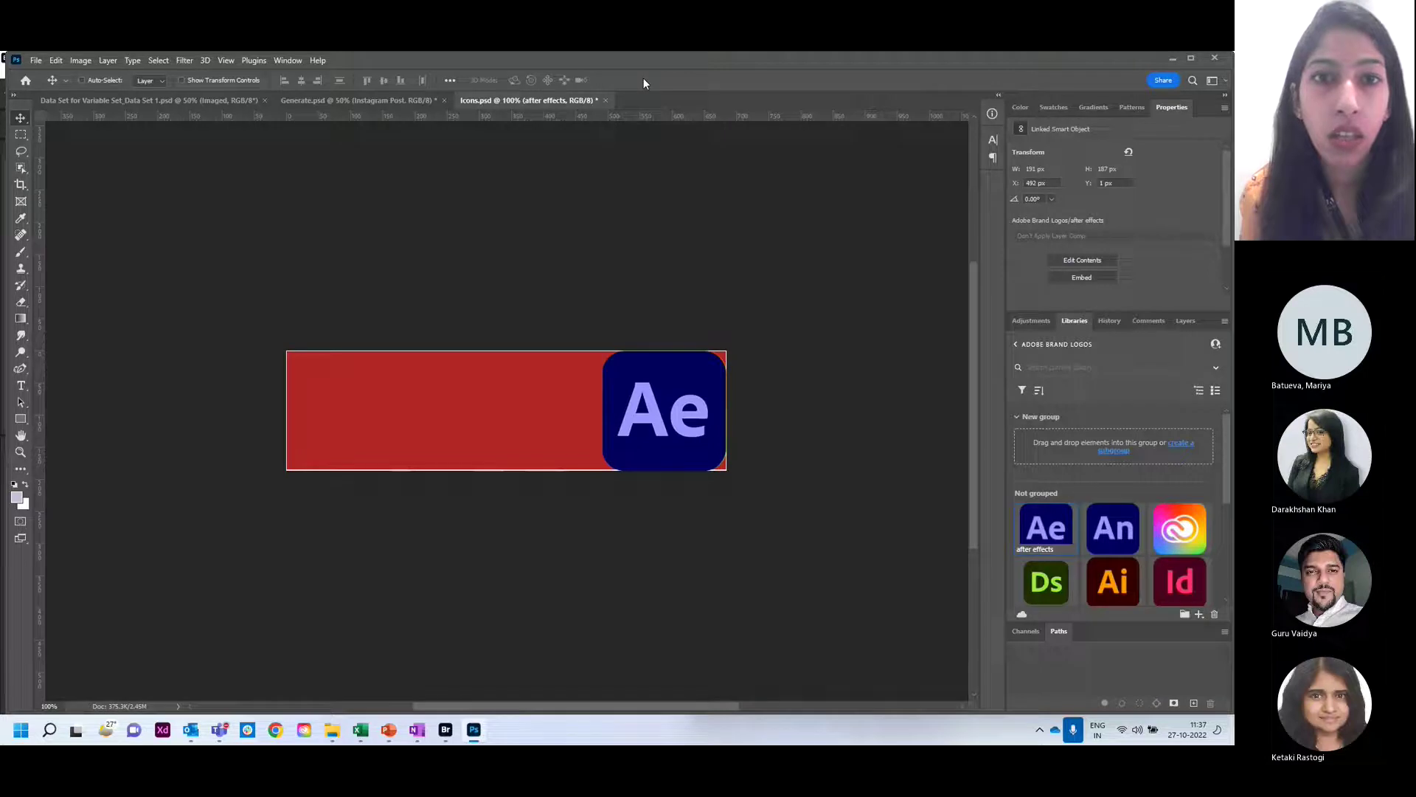
- Save and close Icons.psd, and display the layers of Generate.psd
click(606, 100)
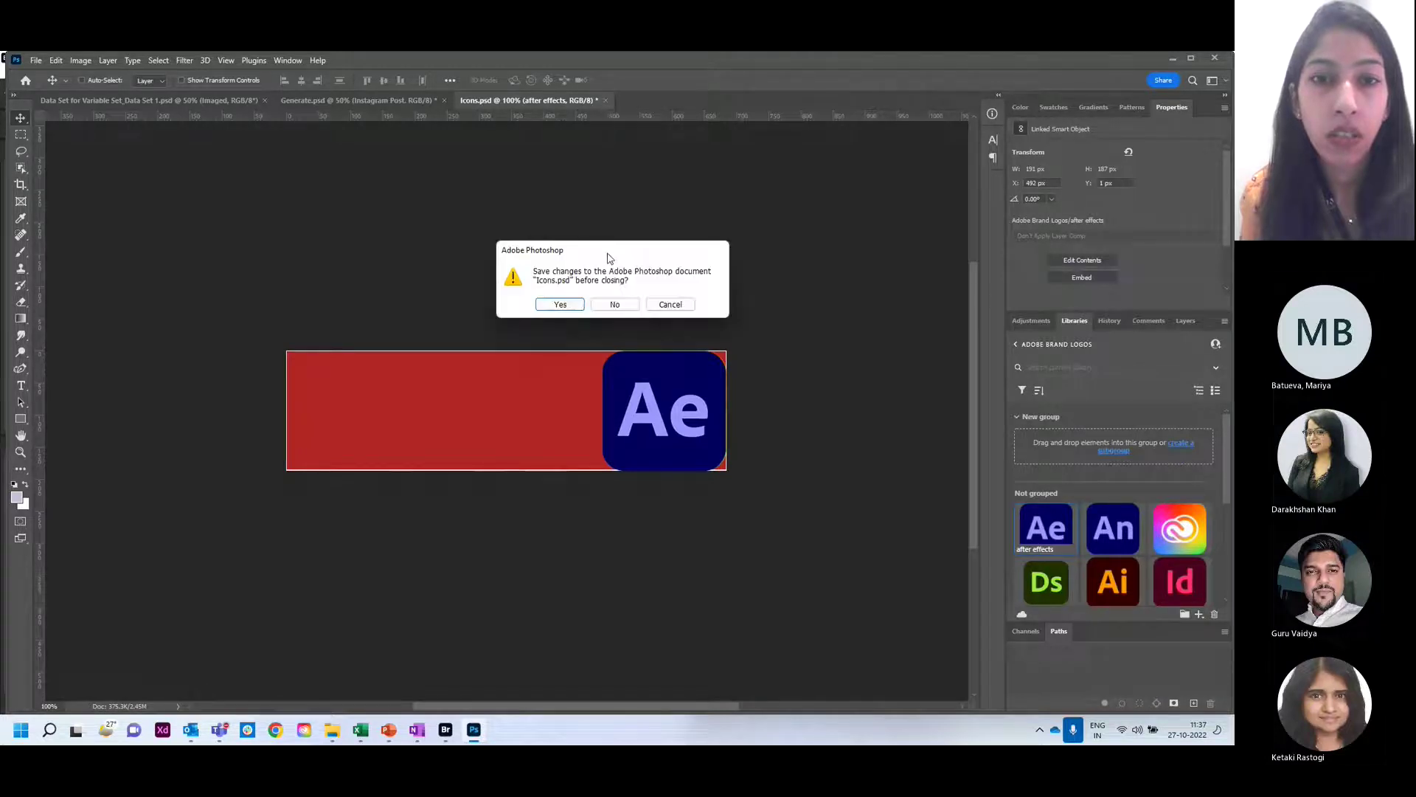
click(561, 304)
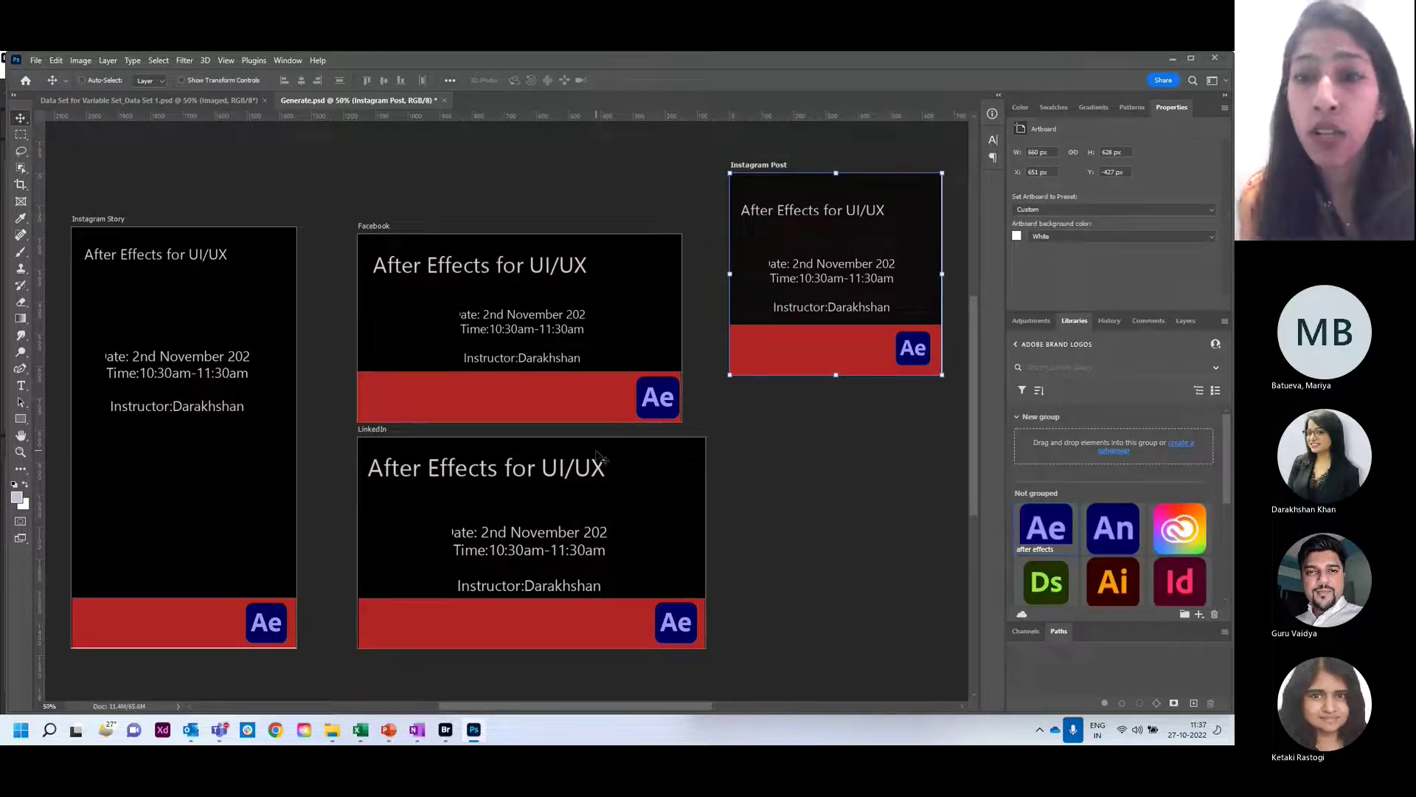
click(1183, 320)
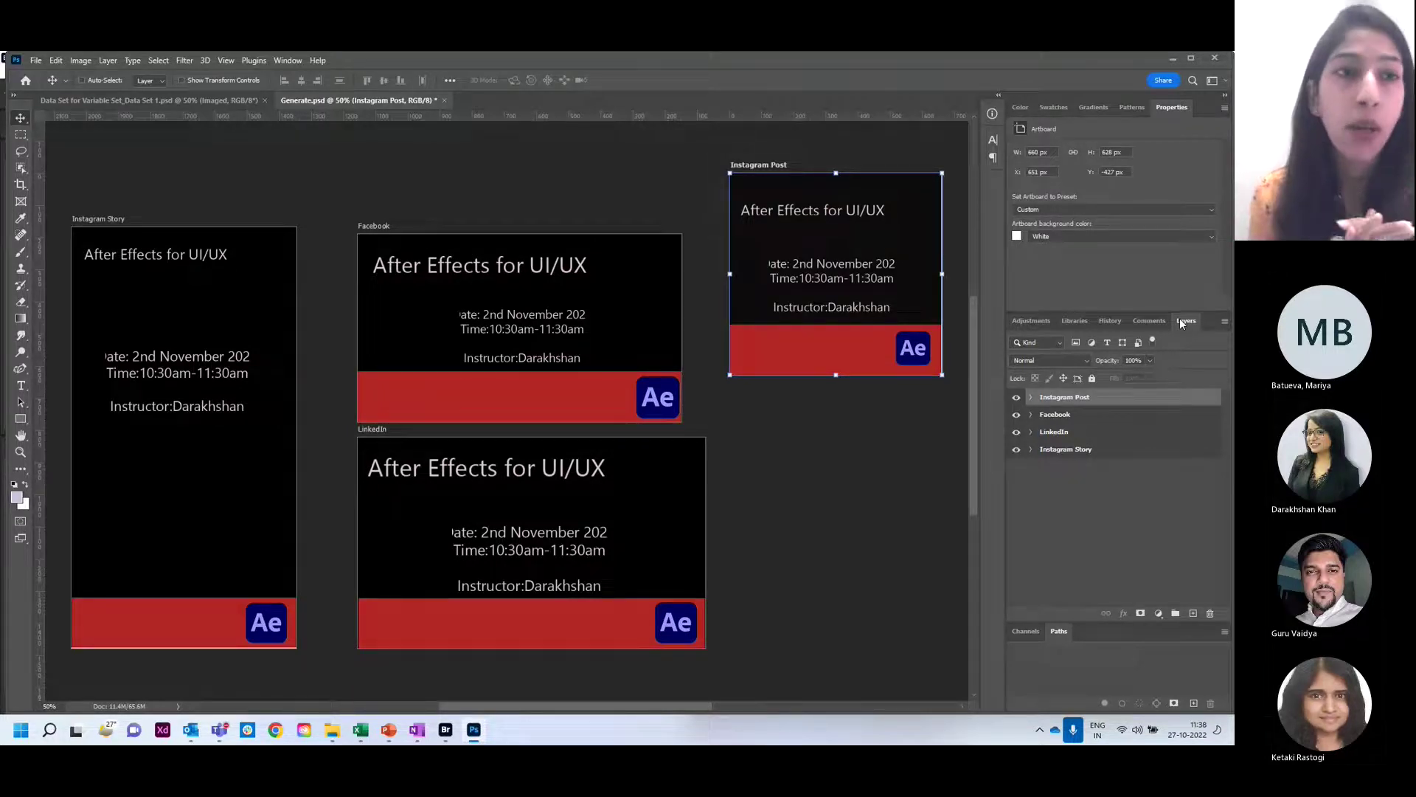
- Review the Plugins preferences to check that Enable Generator is ticked, and accept them
click(36, 59)
mouse_move(53, 64)
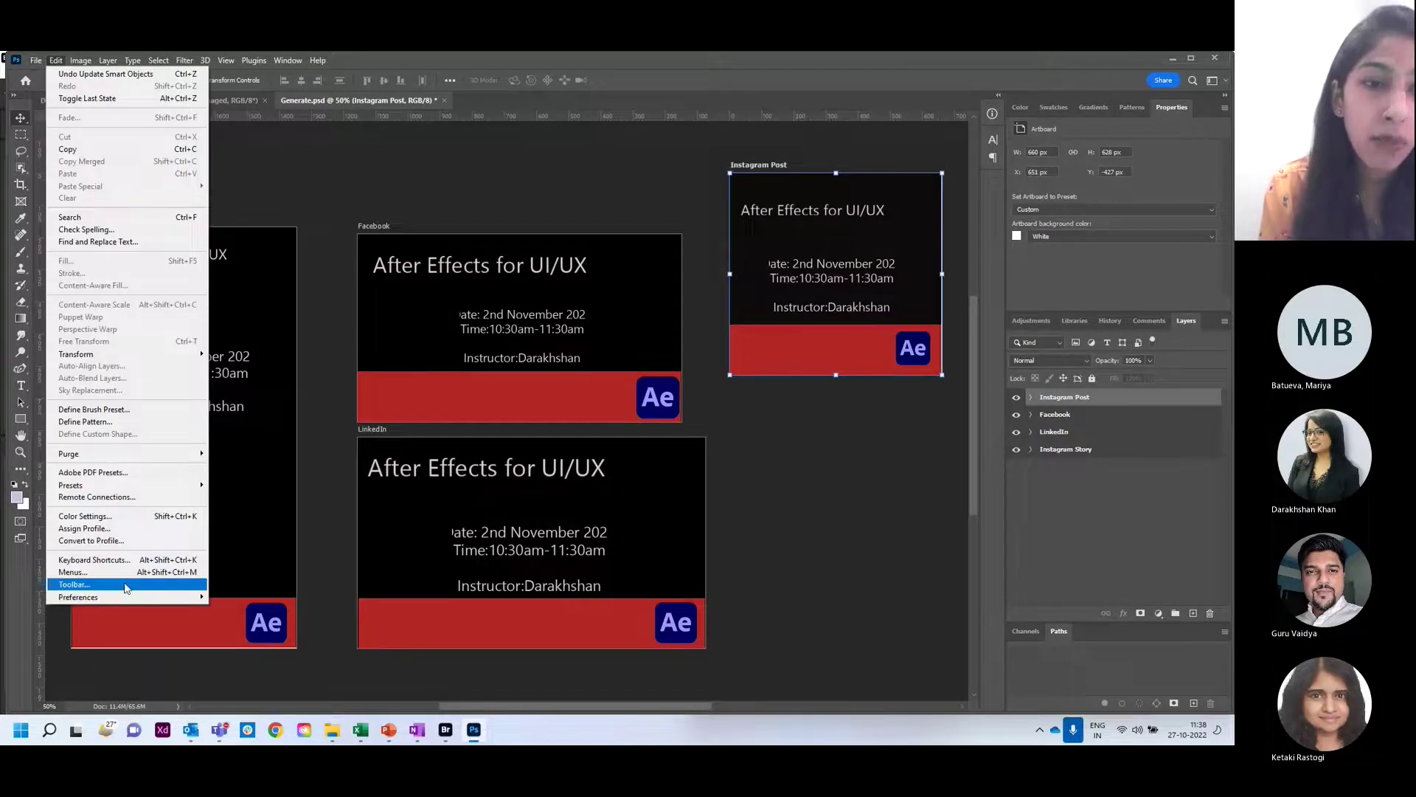
mouse_move(127, 598)
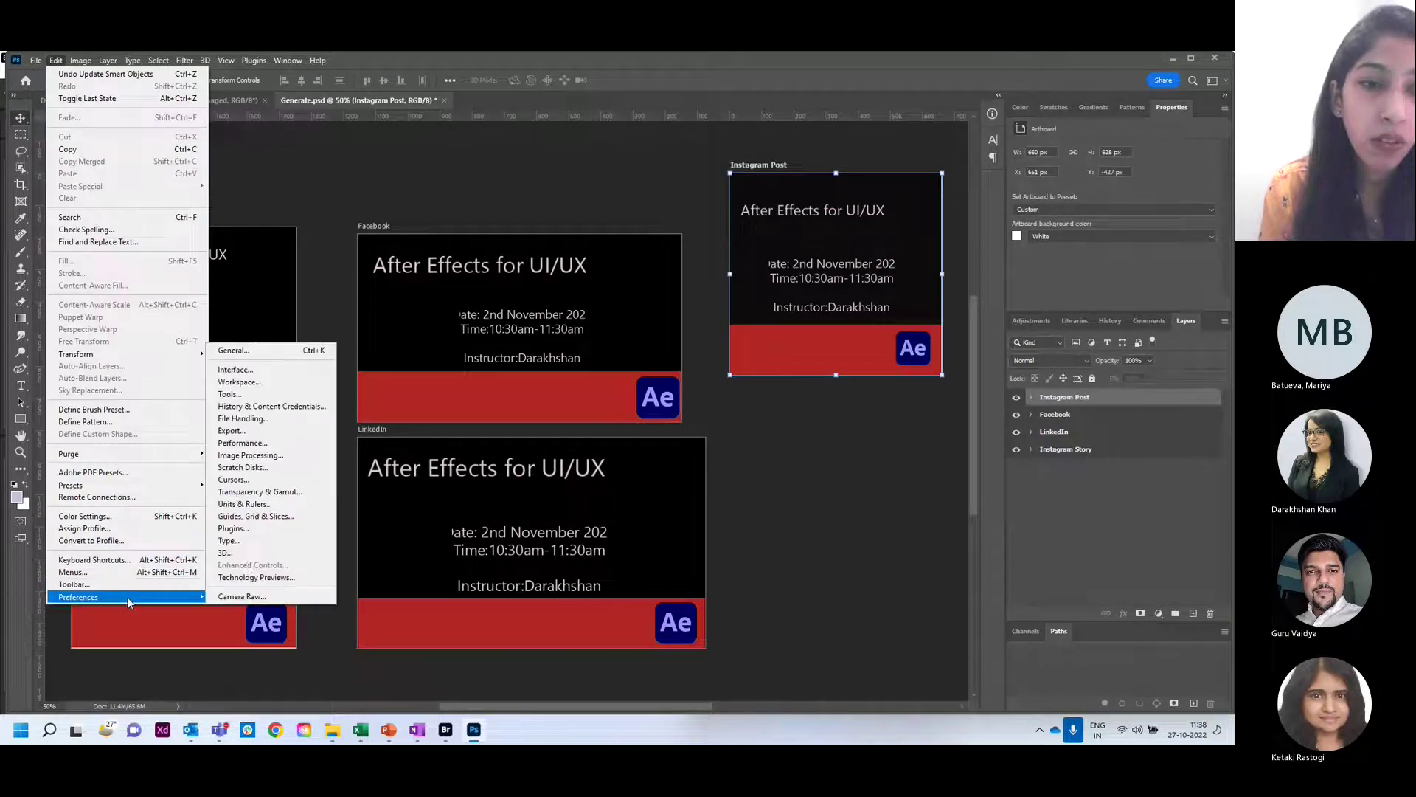
click(241, 528)
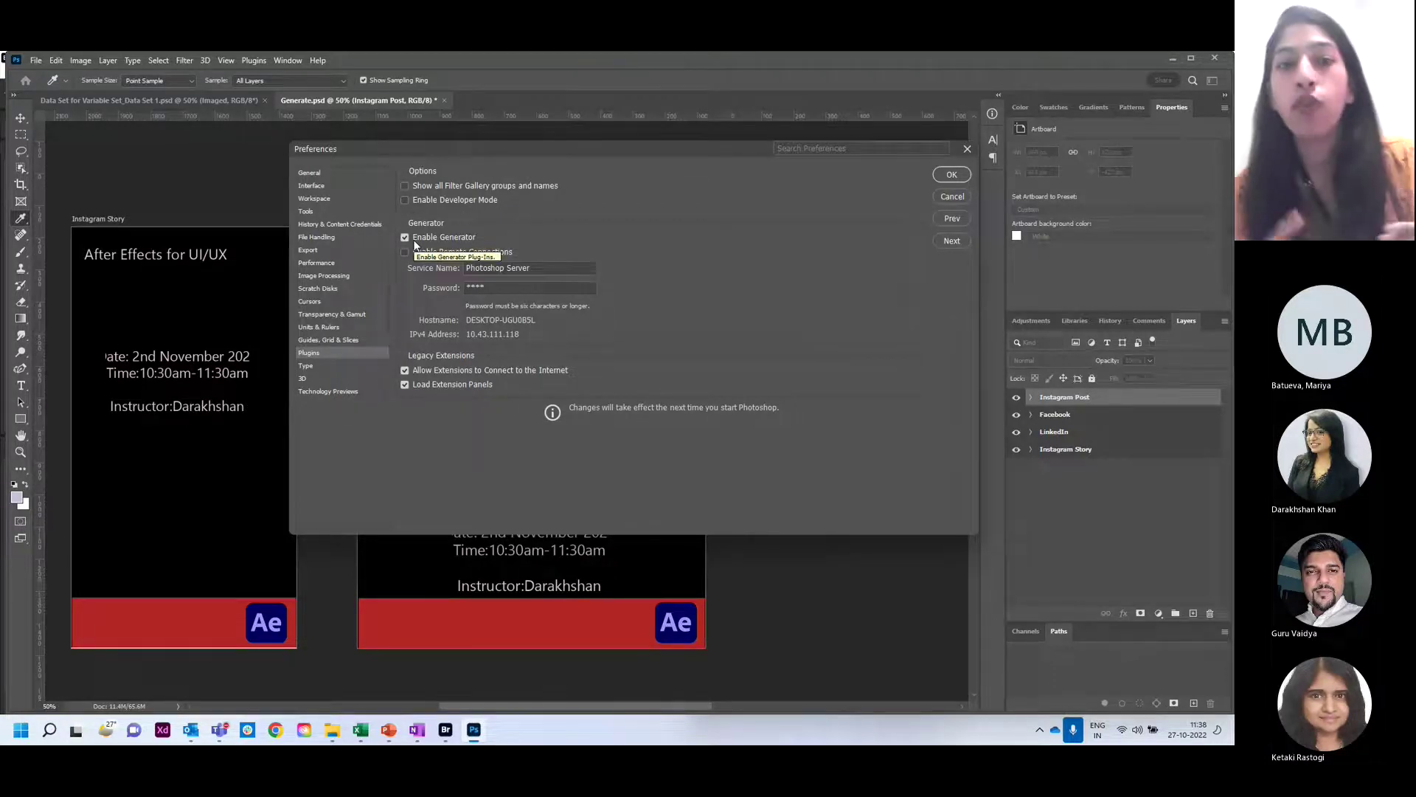
click(950, 175)
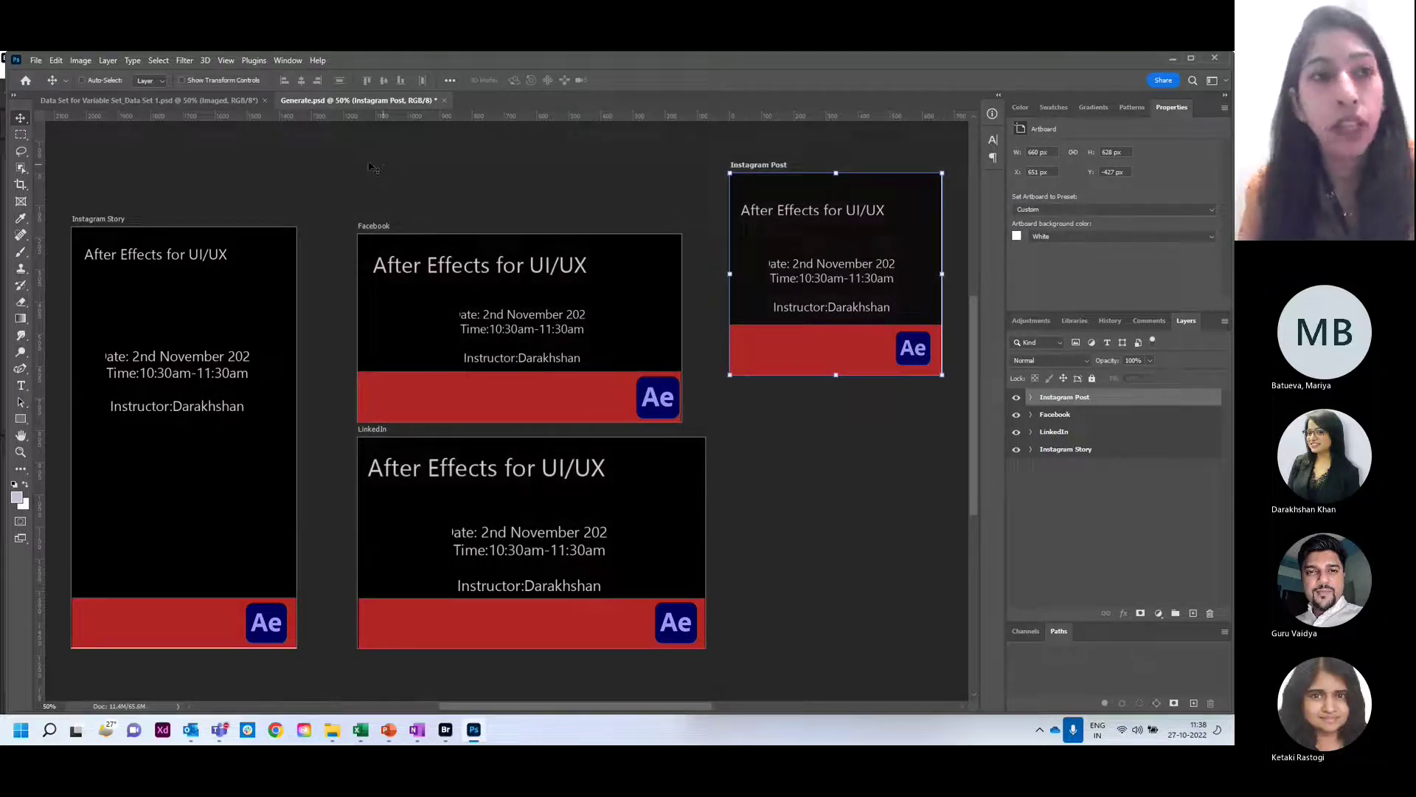
- Set Generate.psd to generate image assets
click(36, 60)
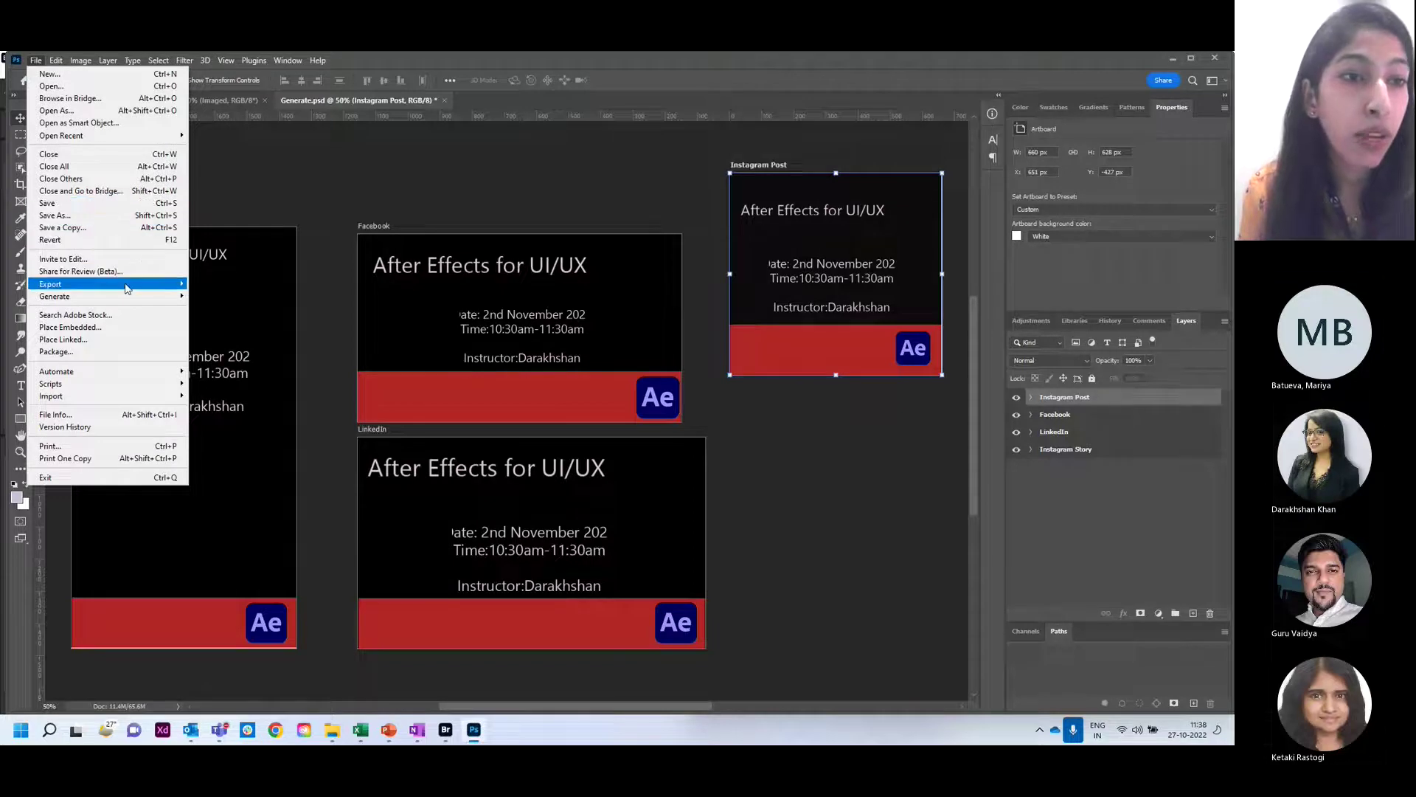
mouse_move(168, 299)
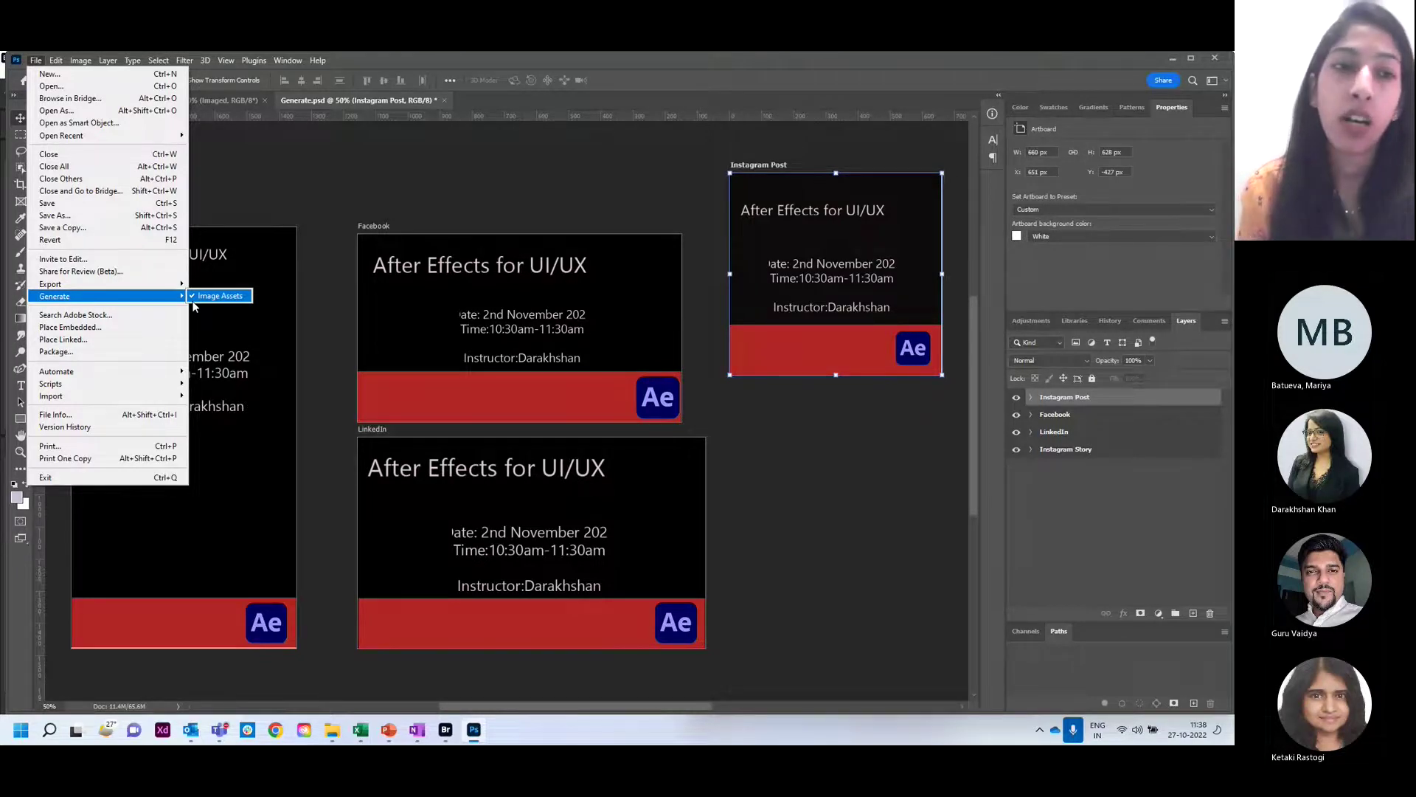
click(199, 296)
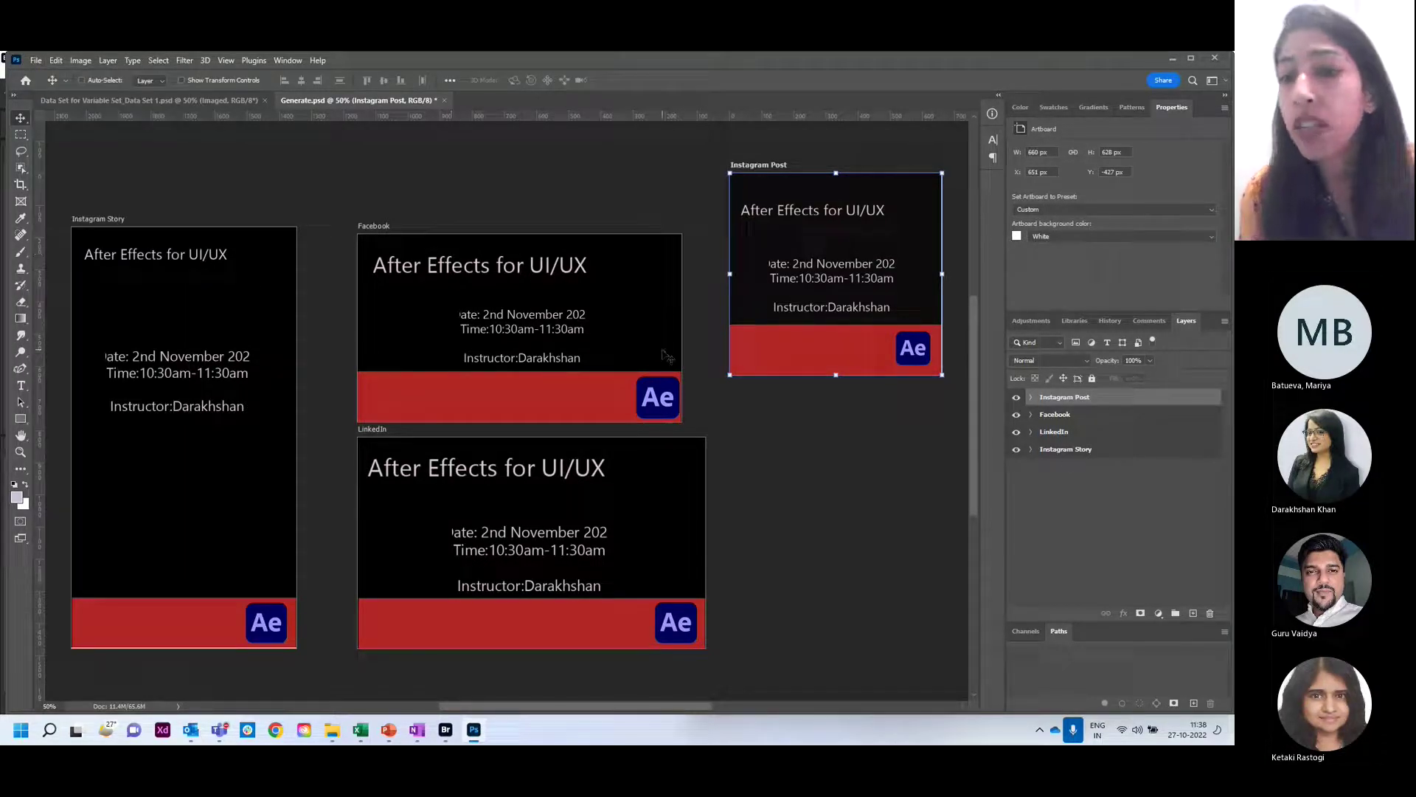
- Rename the Instagram Post and Facebook artboards as "Instagram Post.png" and "Facebook.png"
double_click(1087, 402)
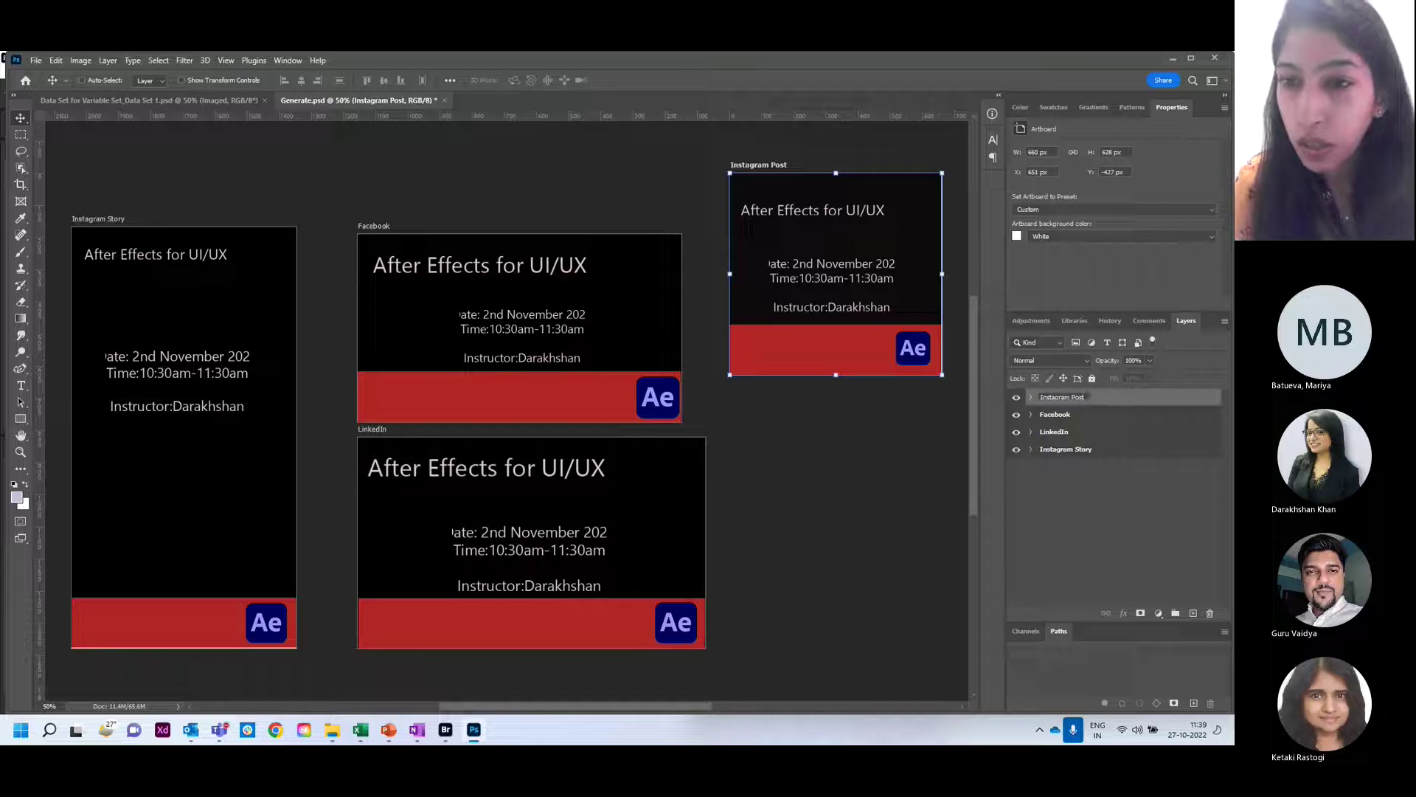
text(.jpg)
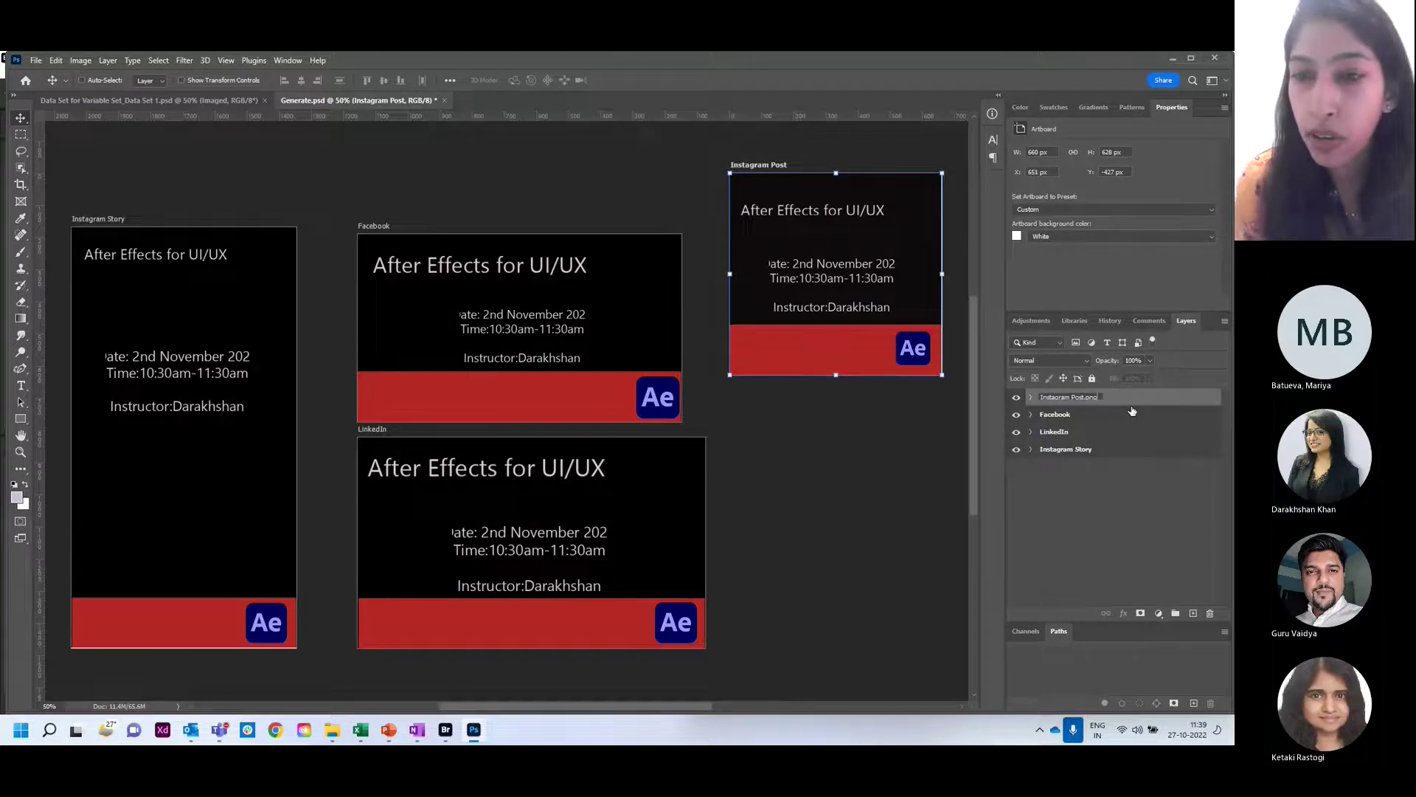
key(Return)
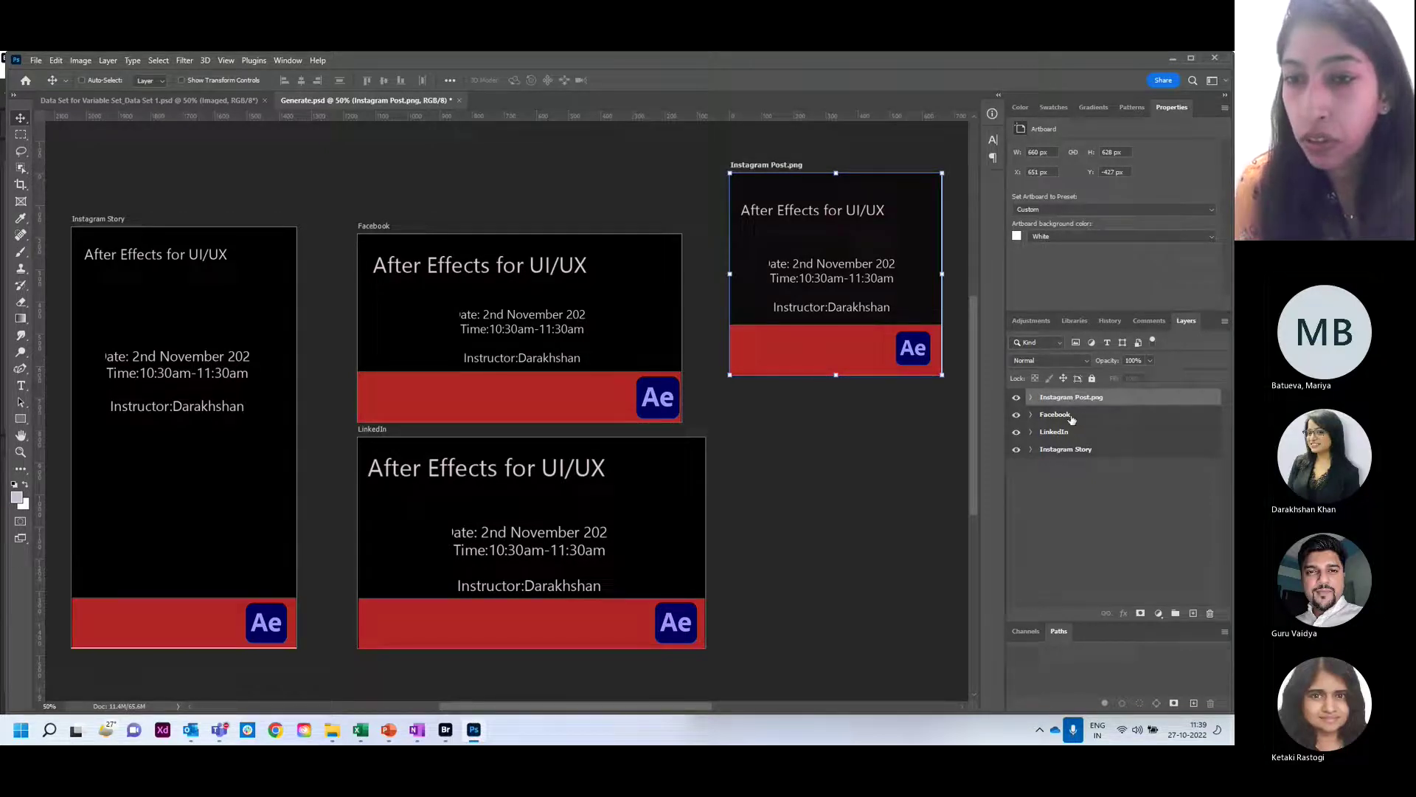
click(1066, 416)
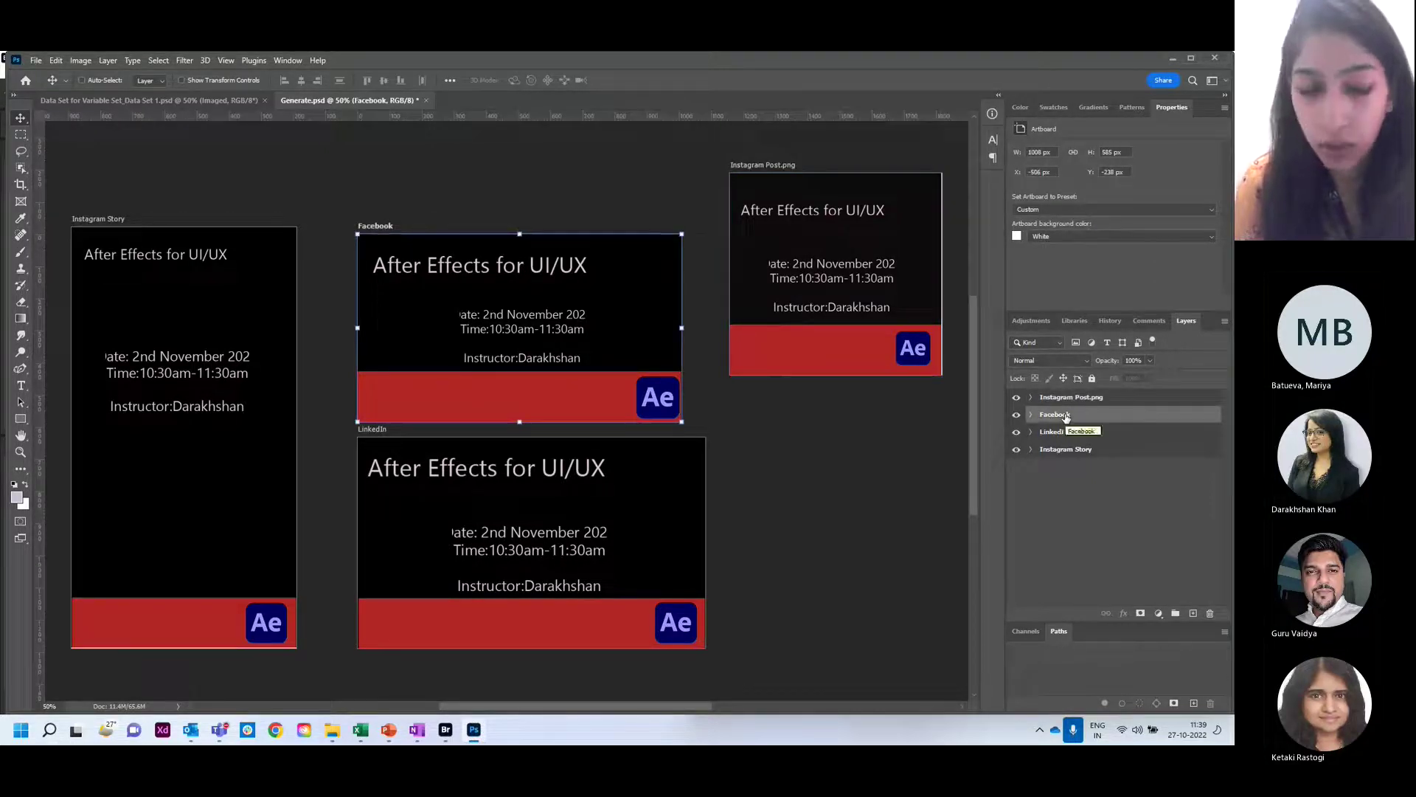
double_click(1067, 416)
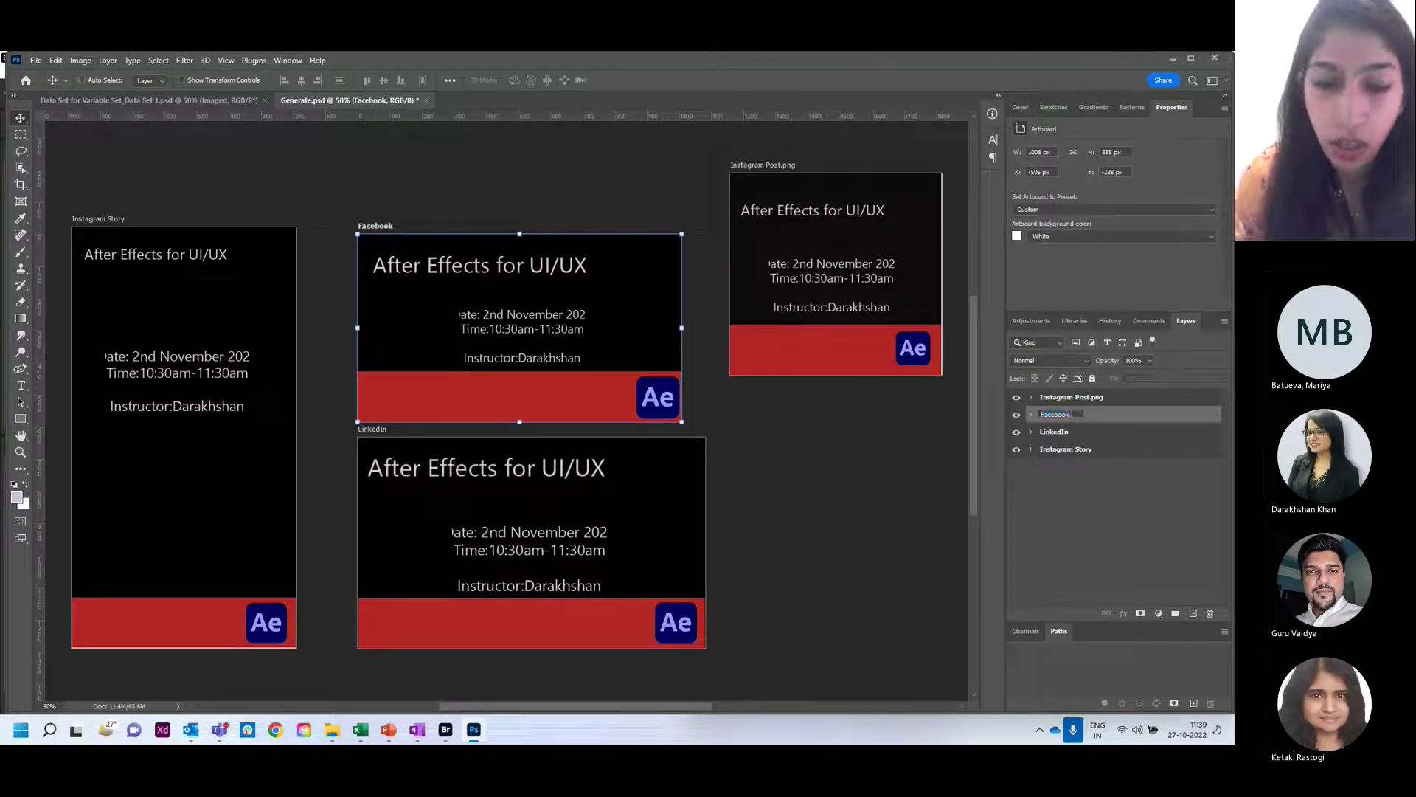
text(.png)
- Rename the LinkedIn and Instagram Story artboards as "LinkedIn.png" and "Instagram Story.png"
double_click(1055, 432)
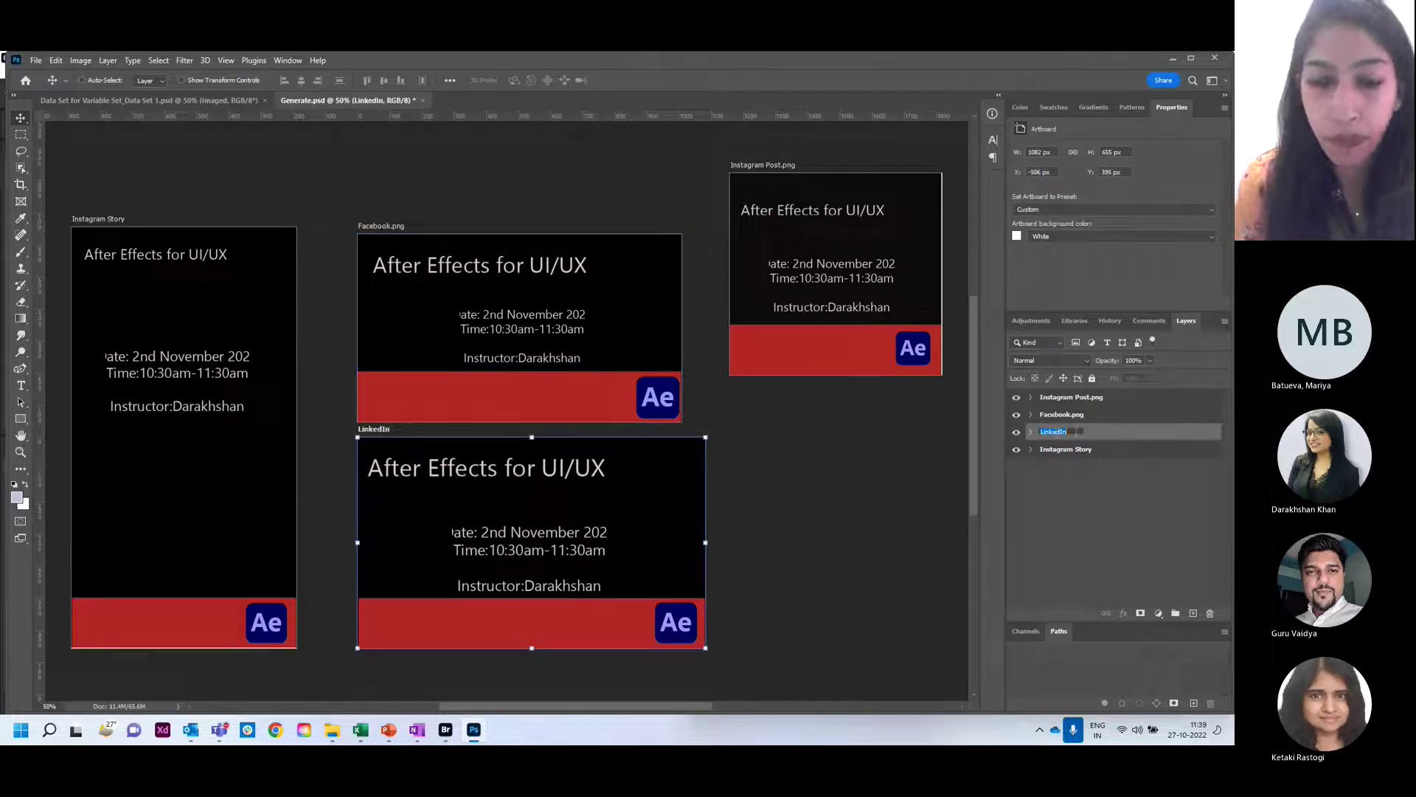
click(1080, 432)
text(.png)
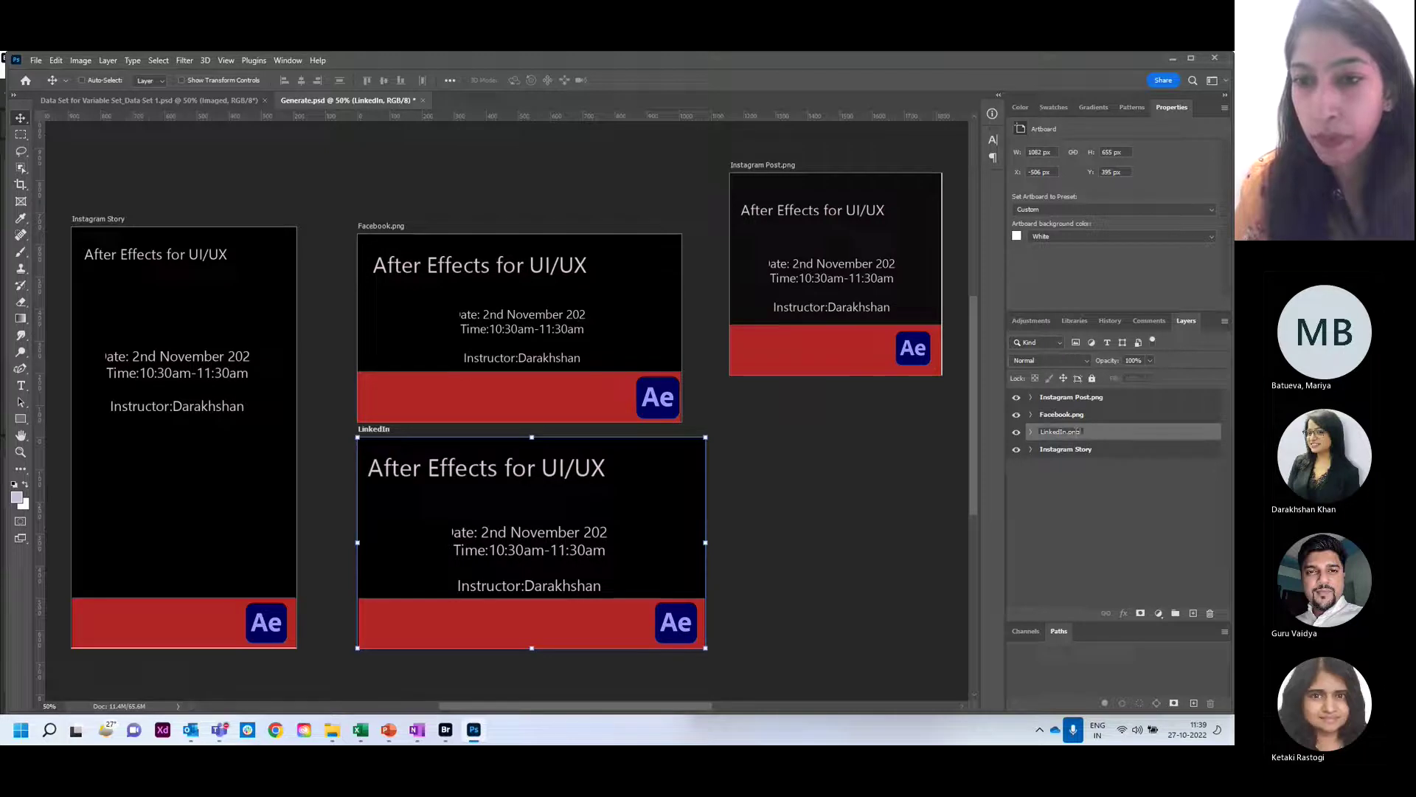
key(Return)
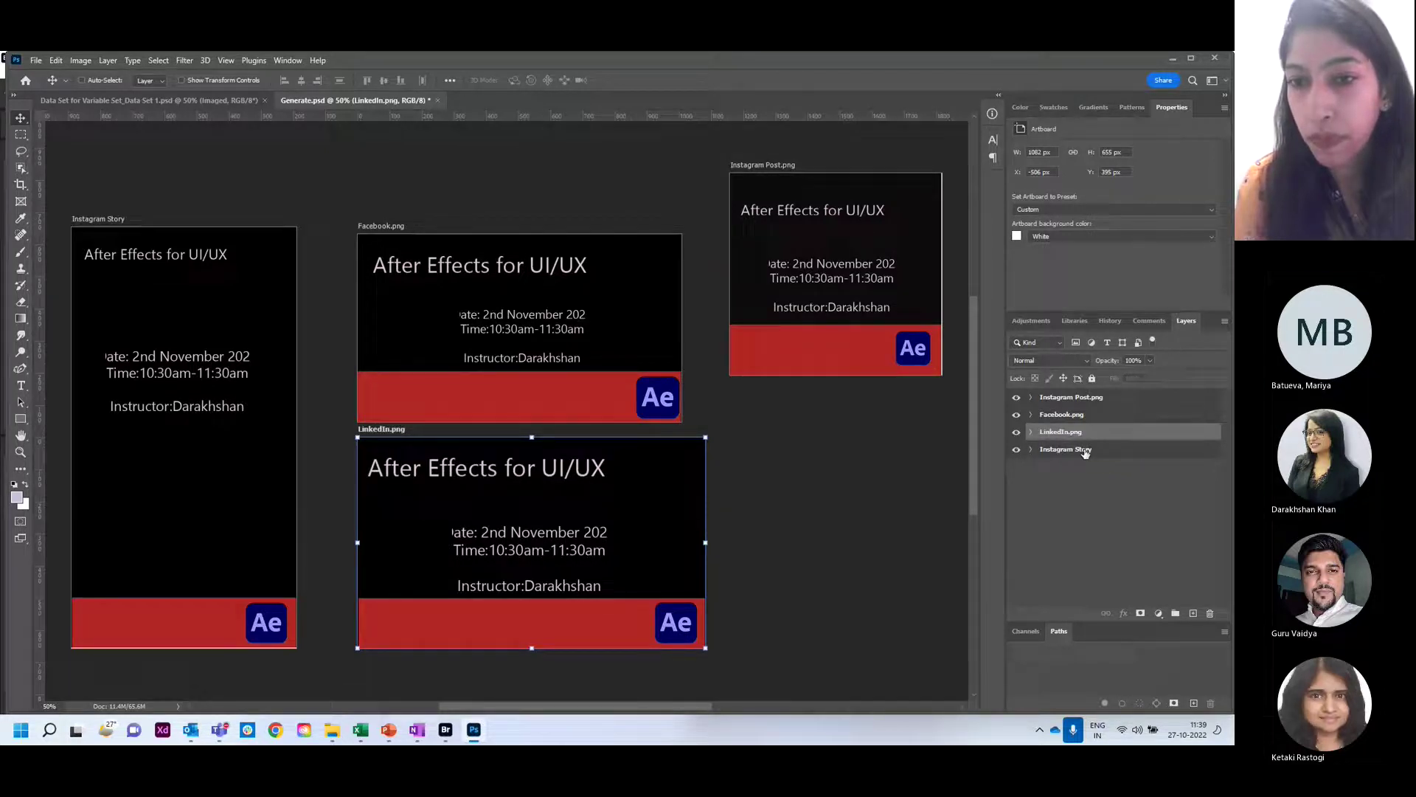
double_click(1086, 450)
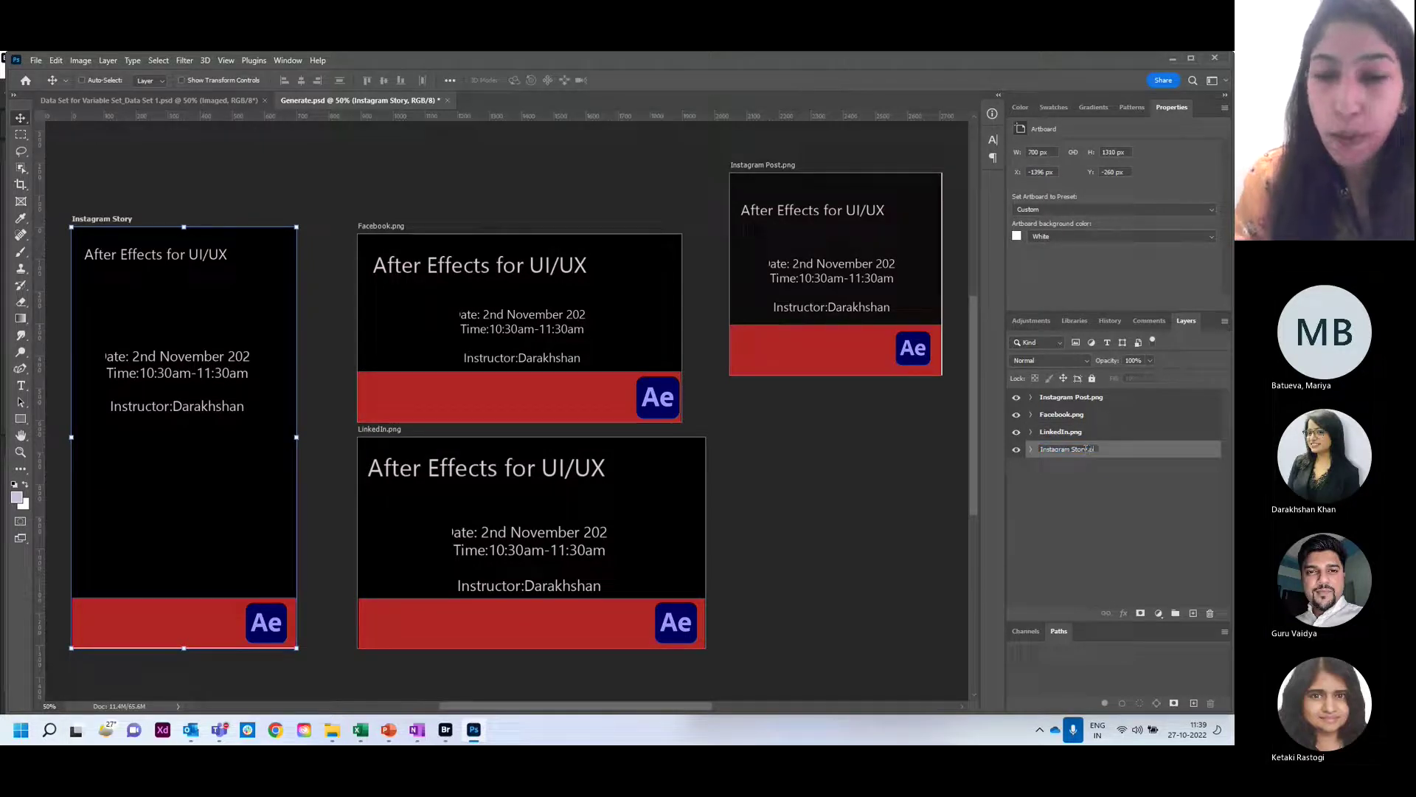
text(.png)
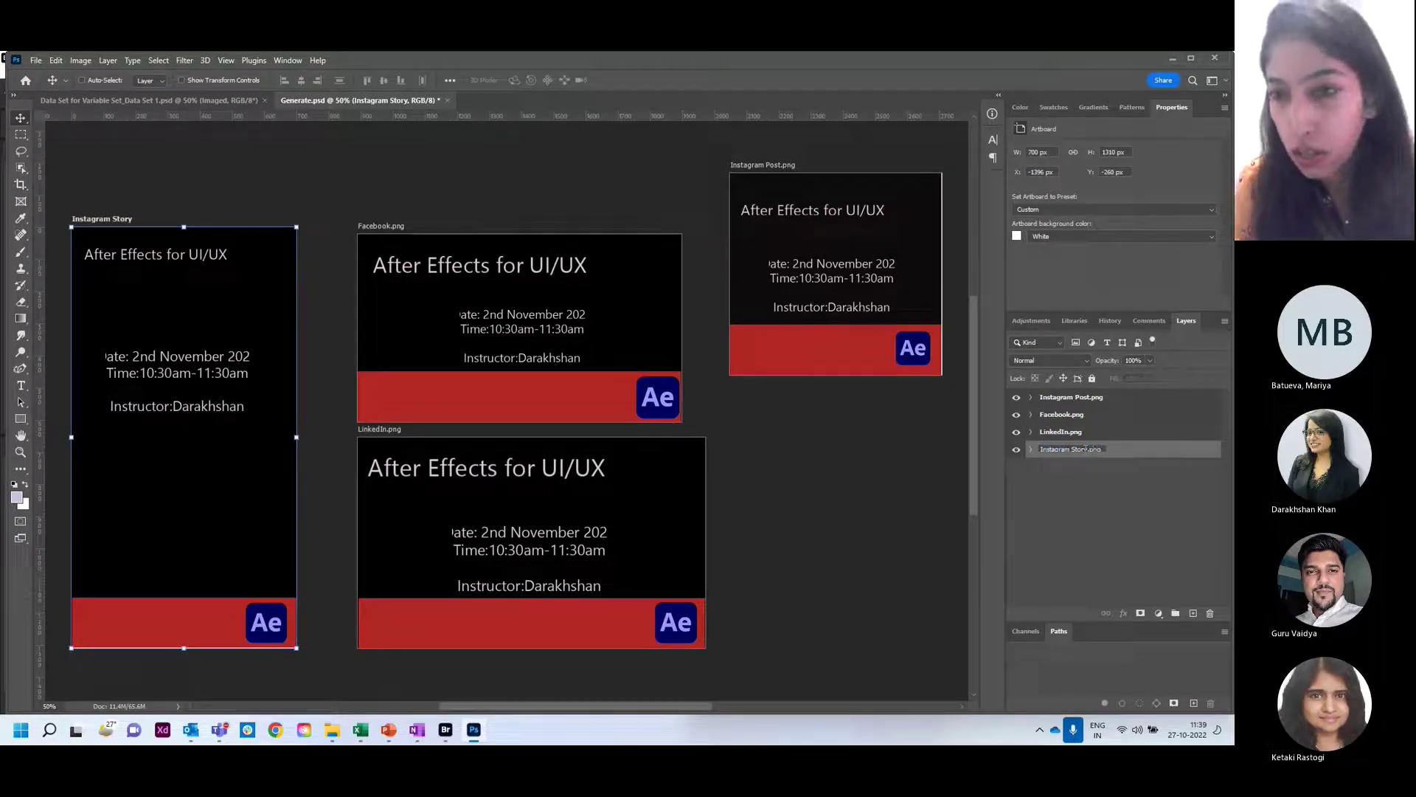
key(Return)
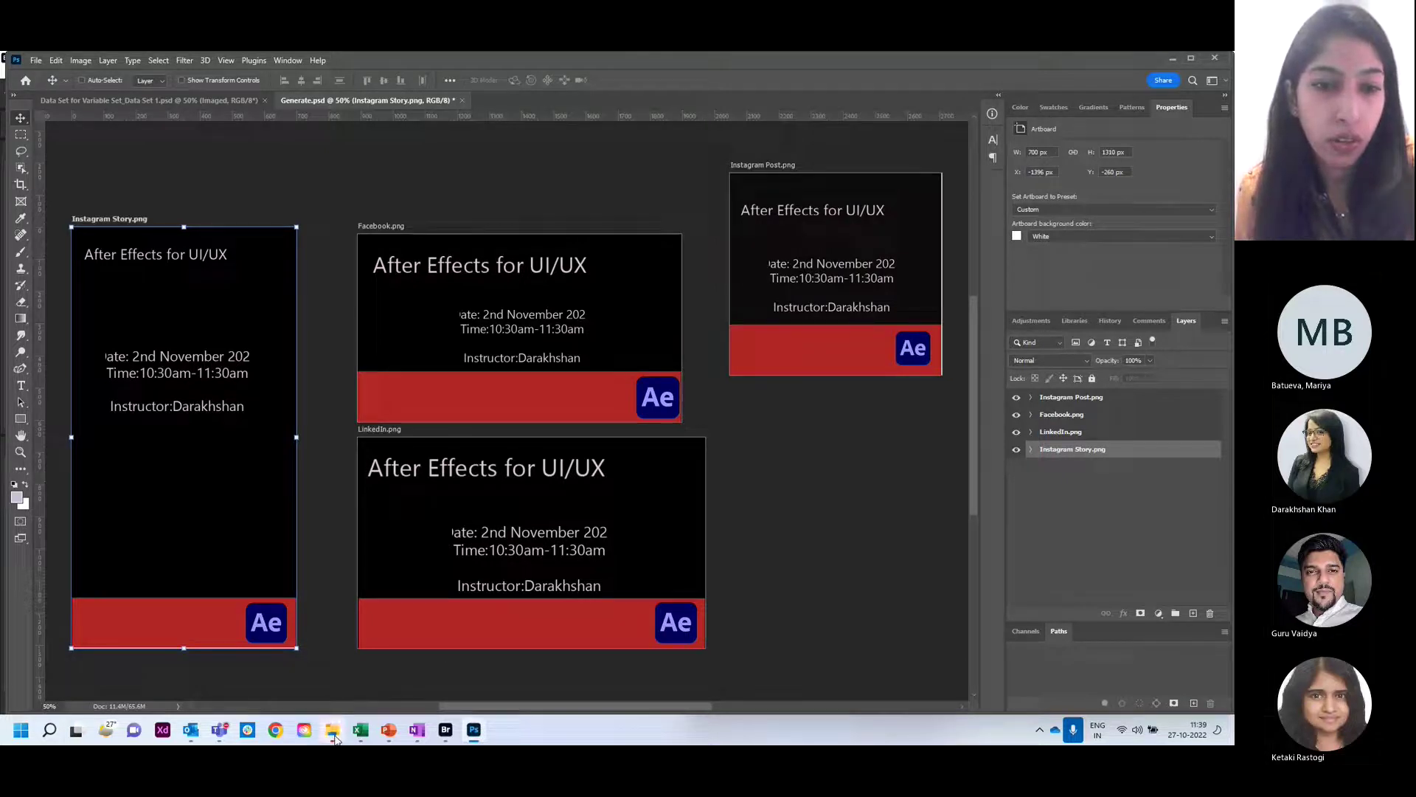
- Switch to the desktop and open the Generate-assets folder inside the Automation Session folder
click(1233, 735)
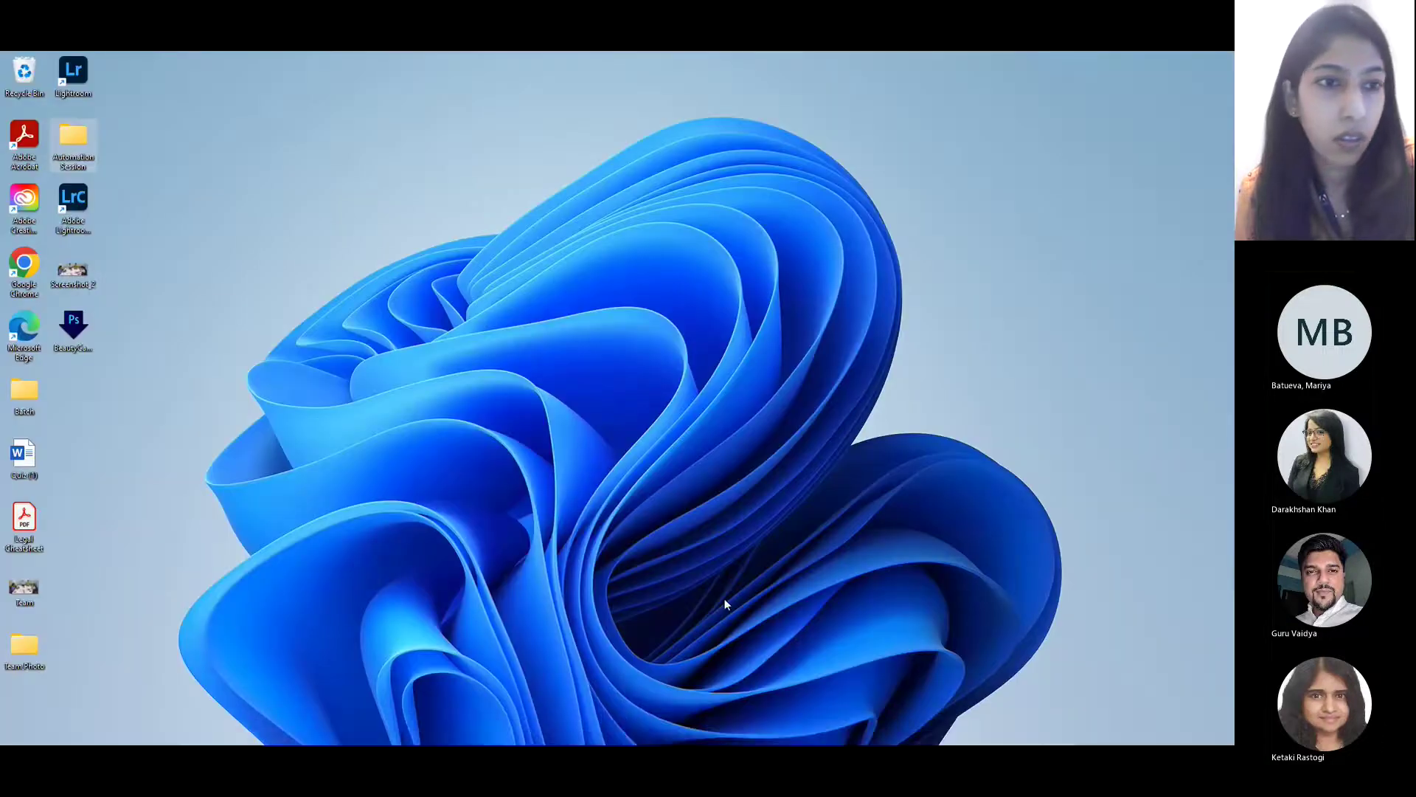
double_click(62, 152)
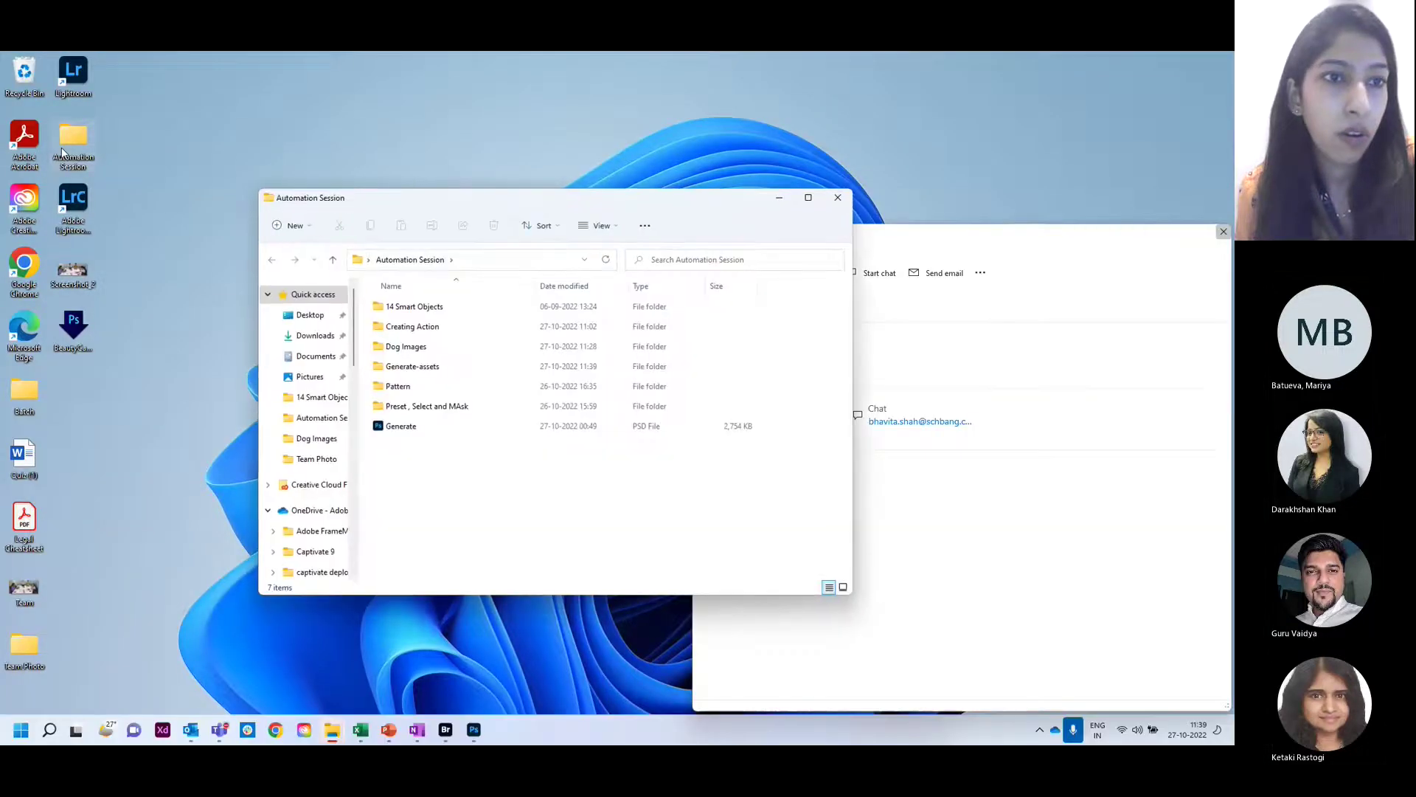
double_click(401, 366)
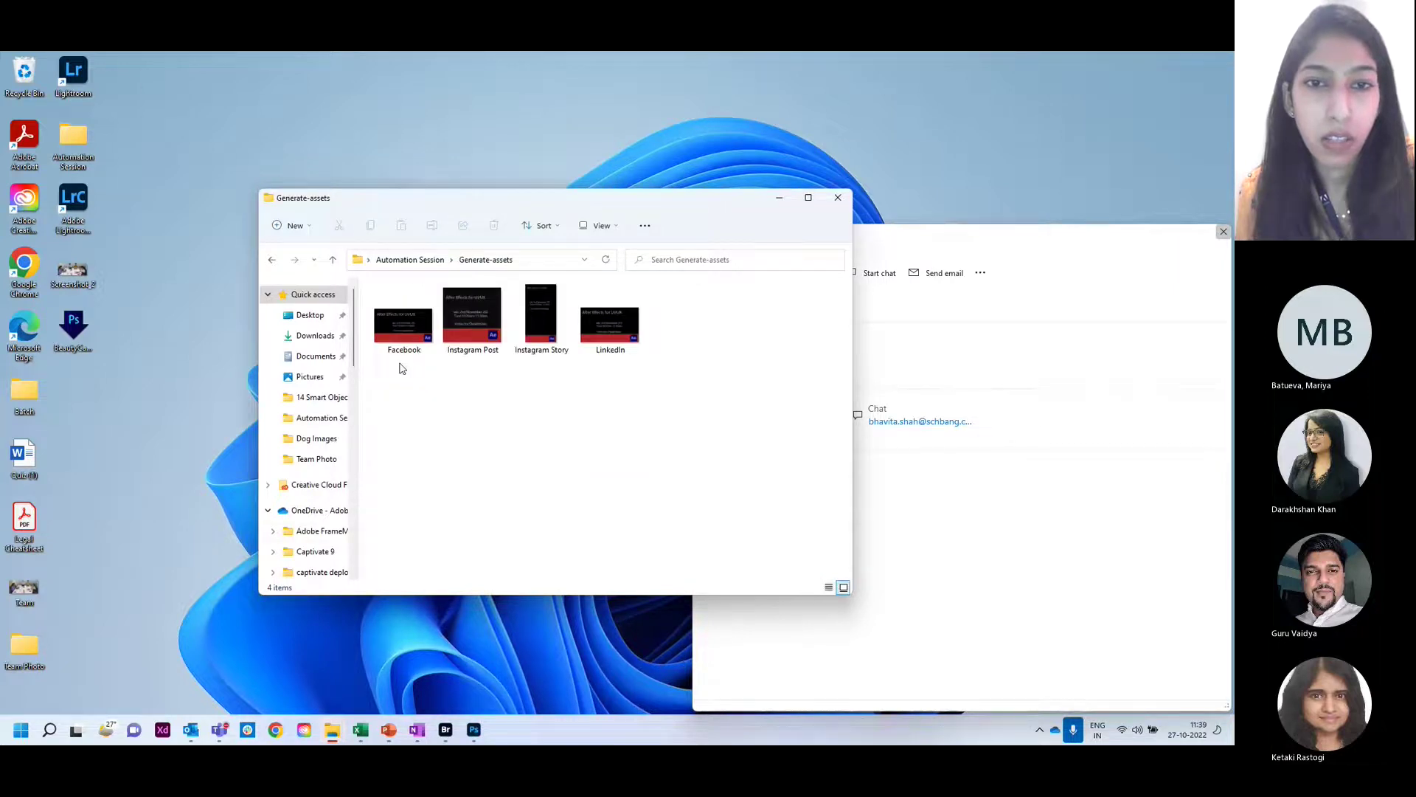
- View the generated images from Facebook.png through LinkedIn.png, and close the image viewer
click(399, 337)
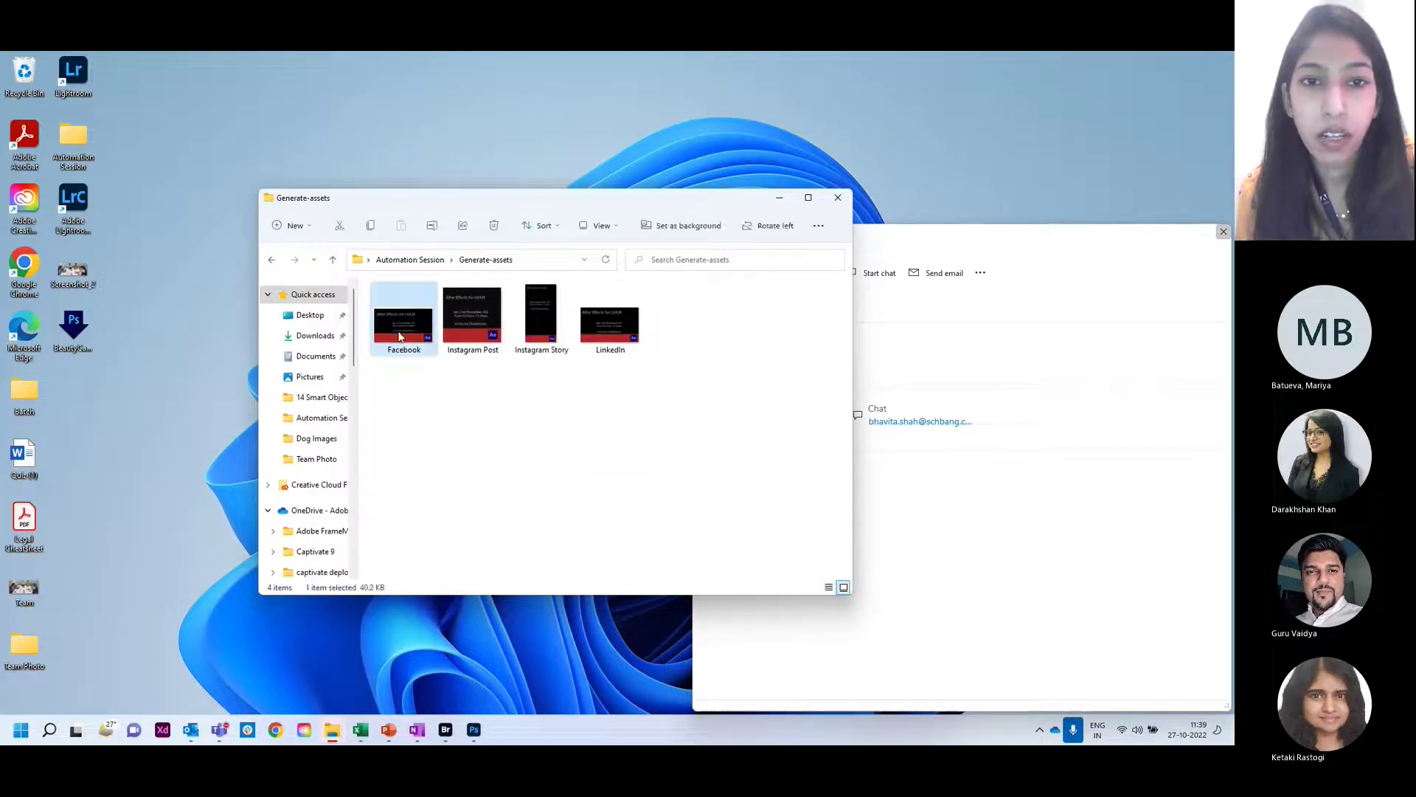
double_click(399, 336)
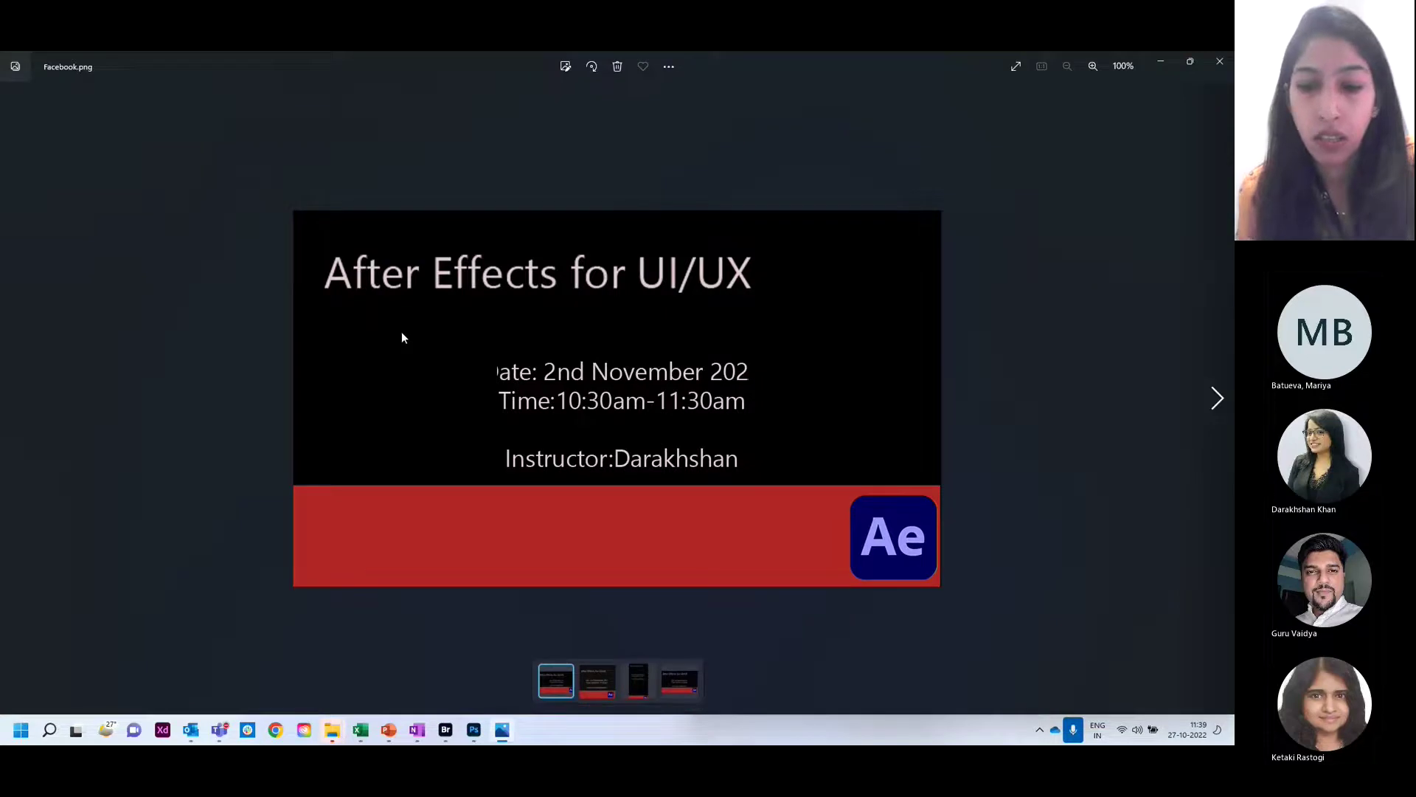
key(Right)
key(Right)
key(Right)
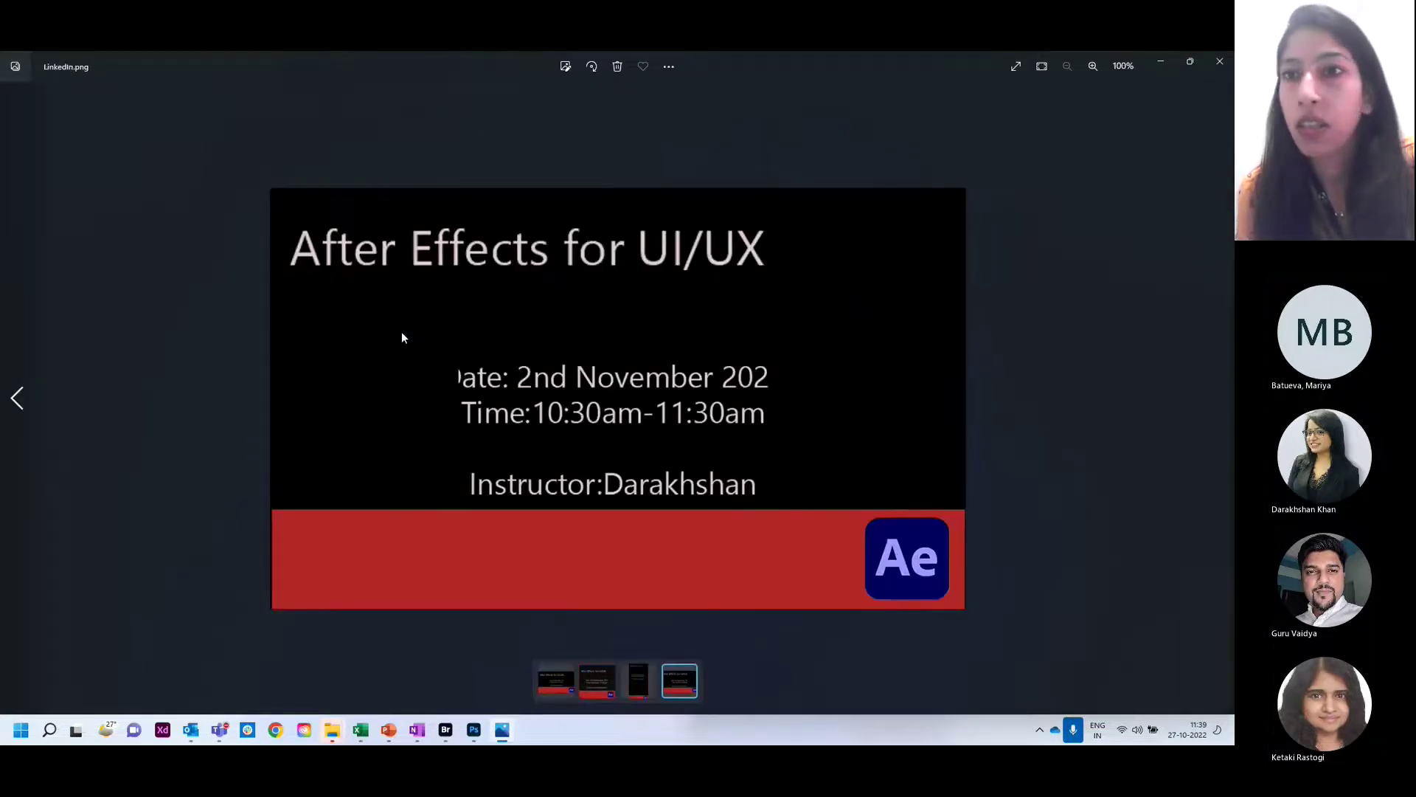
click(1219, 66)
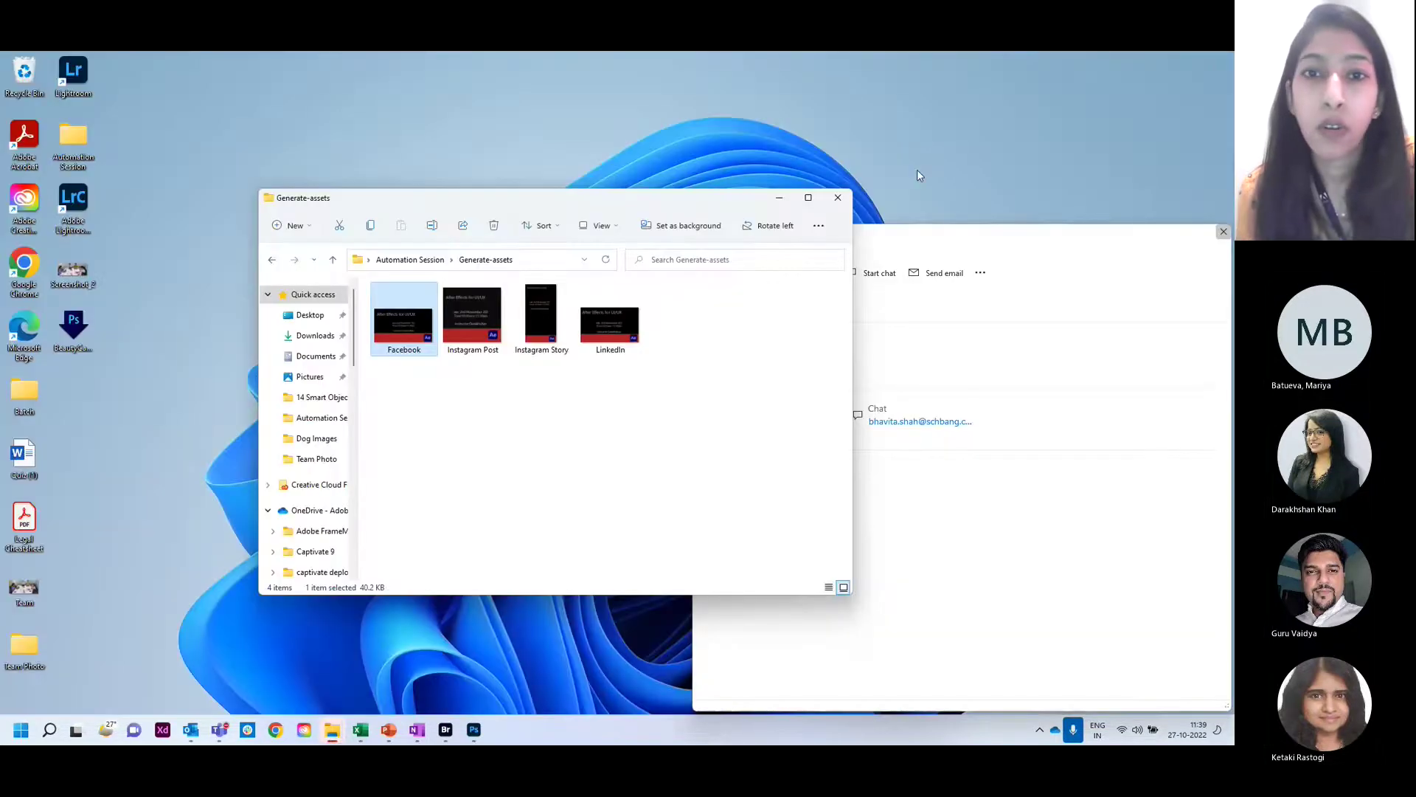
- Switch back to Photoshop and open the "After Effects for UI/UX" title graphic from the Automation Photoshop library
click(478, 730)
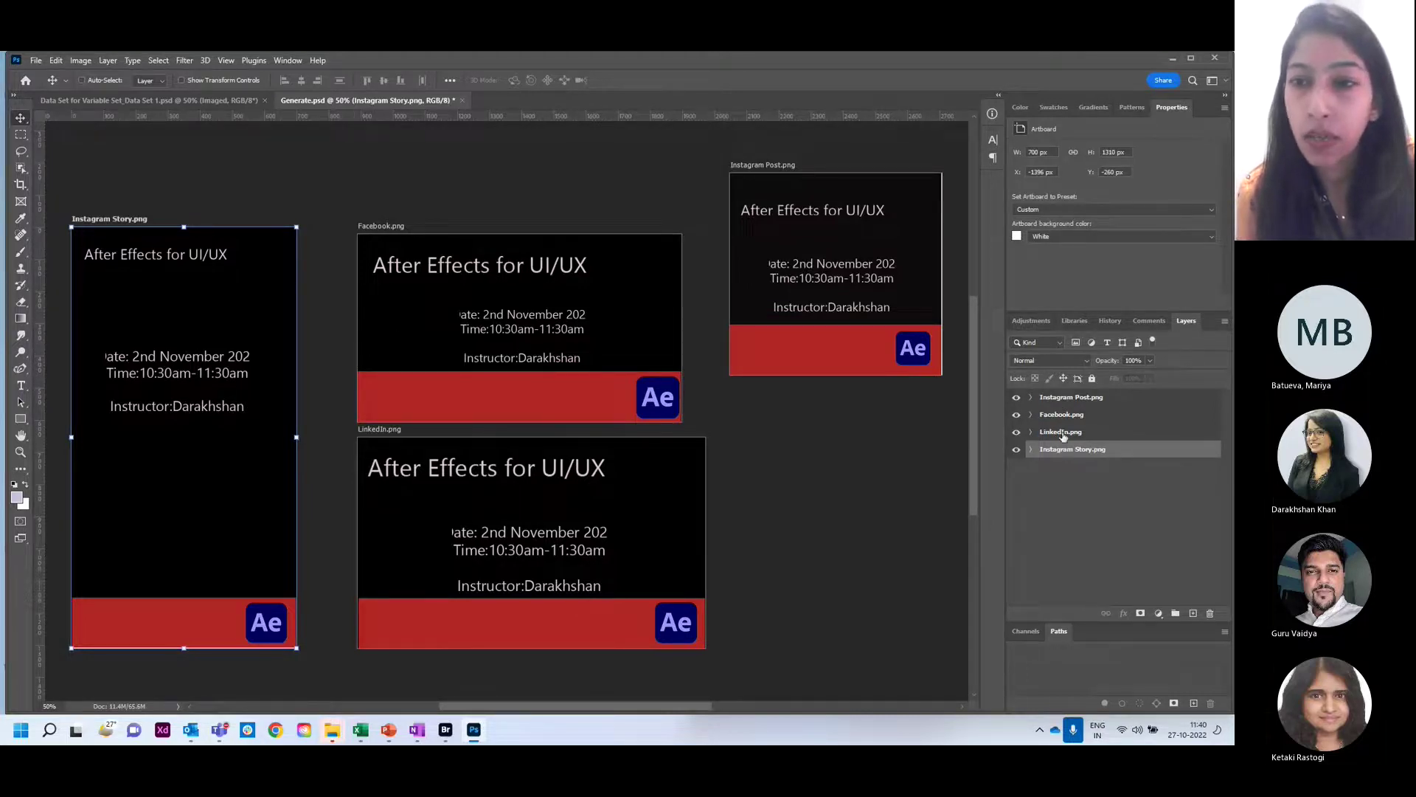
click(1074, 322)
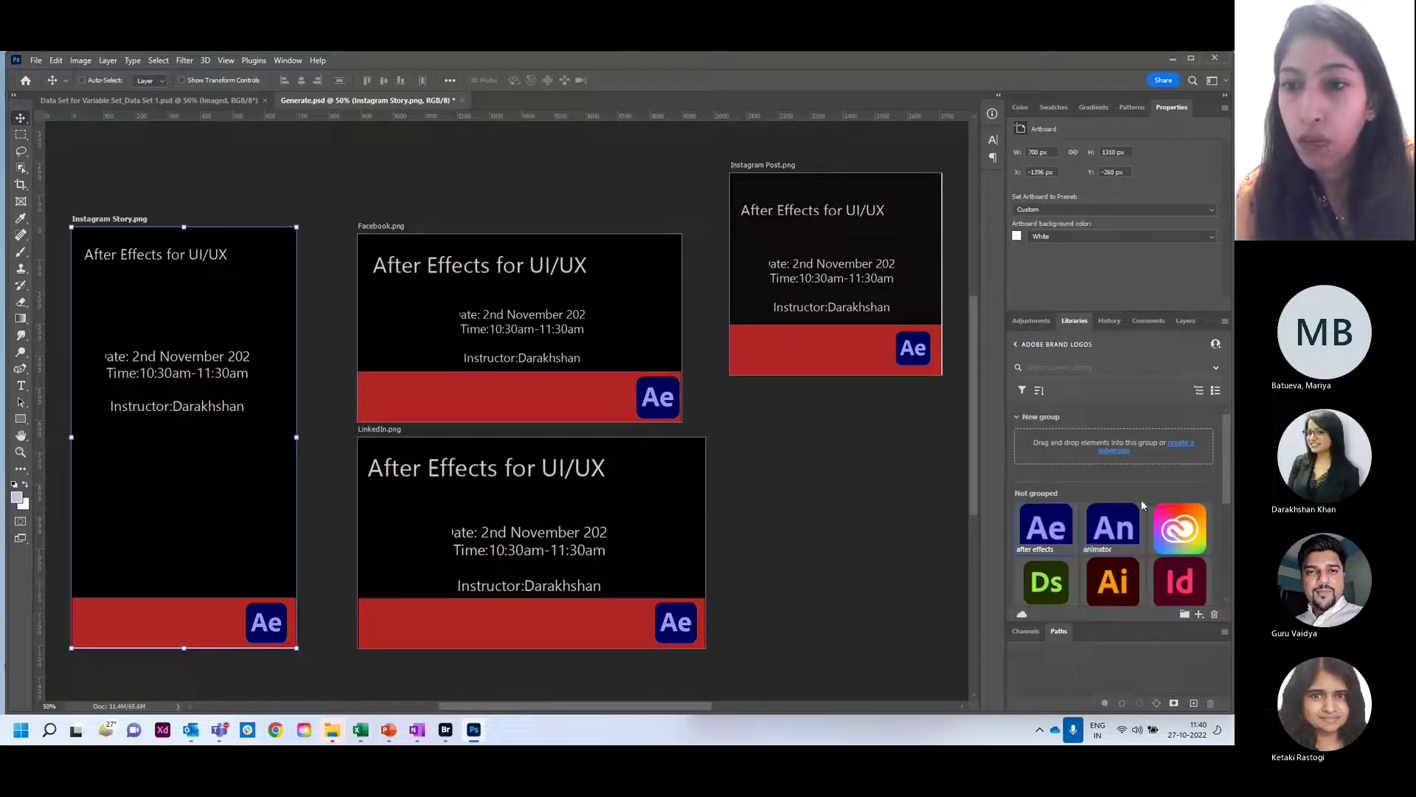
click(1017, 343)
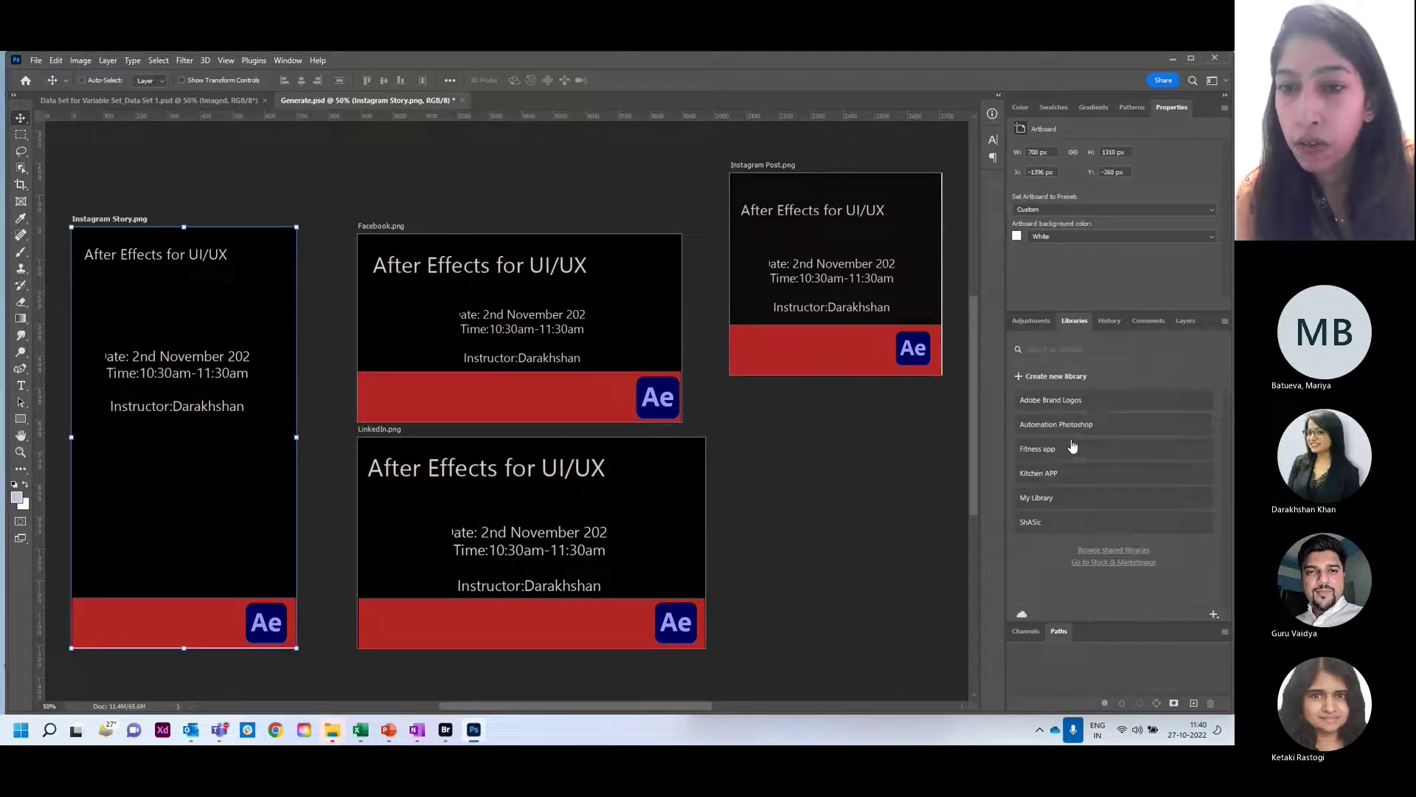
click(1072, 425)
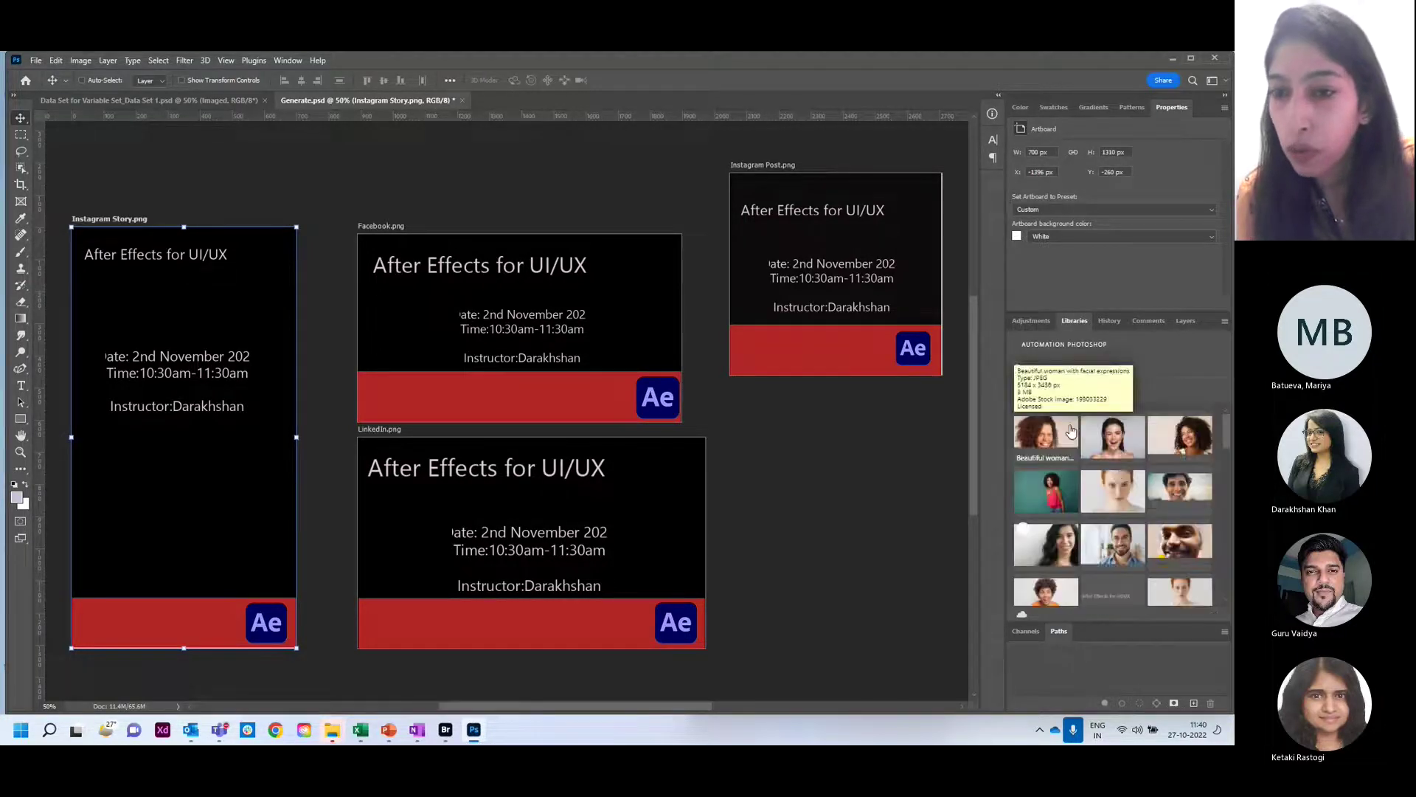
double_click(1137, 588)
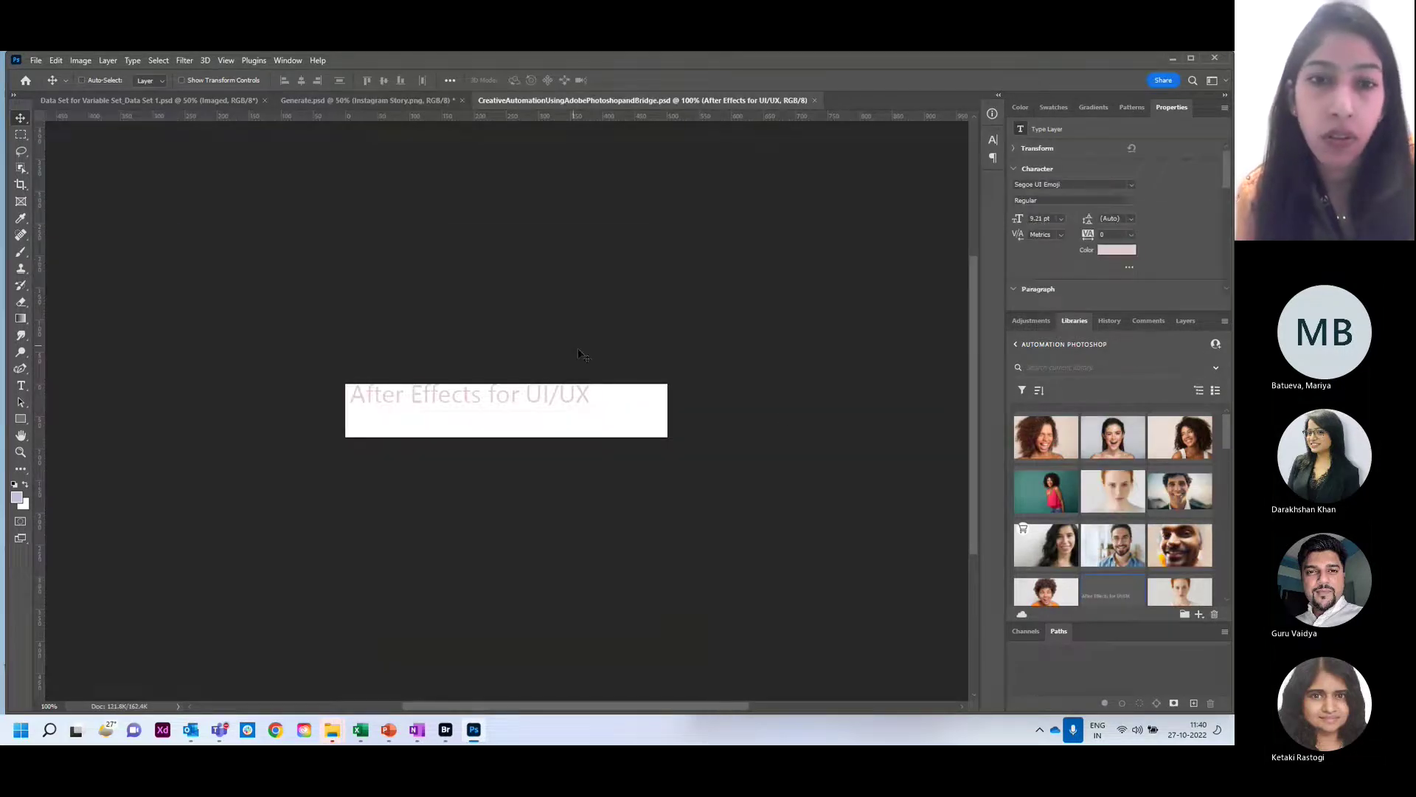
- Change the title to "After Effects 101", and save and close the title graphic
double_click(577, 392)
click(578, 389)
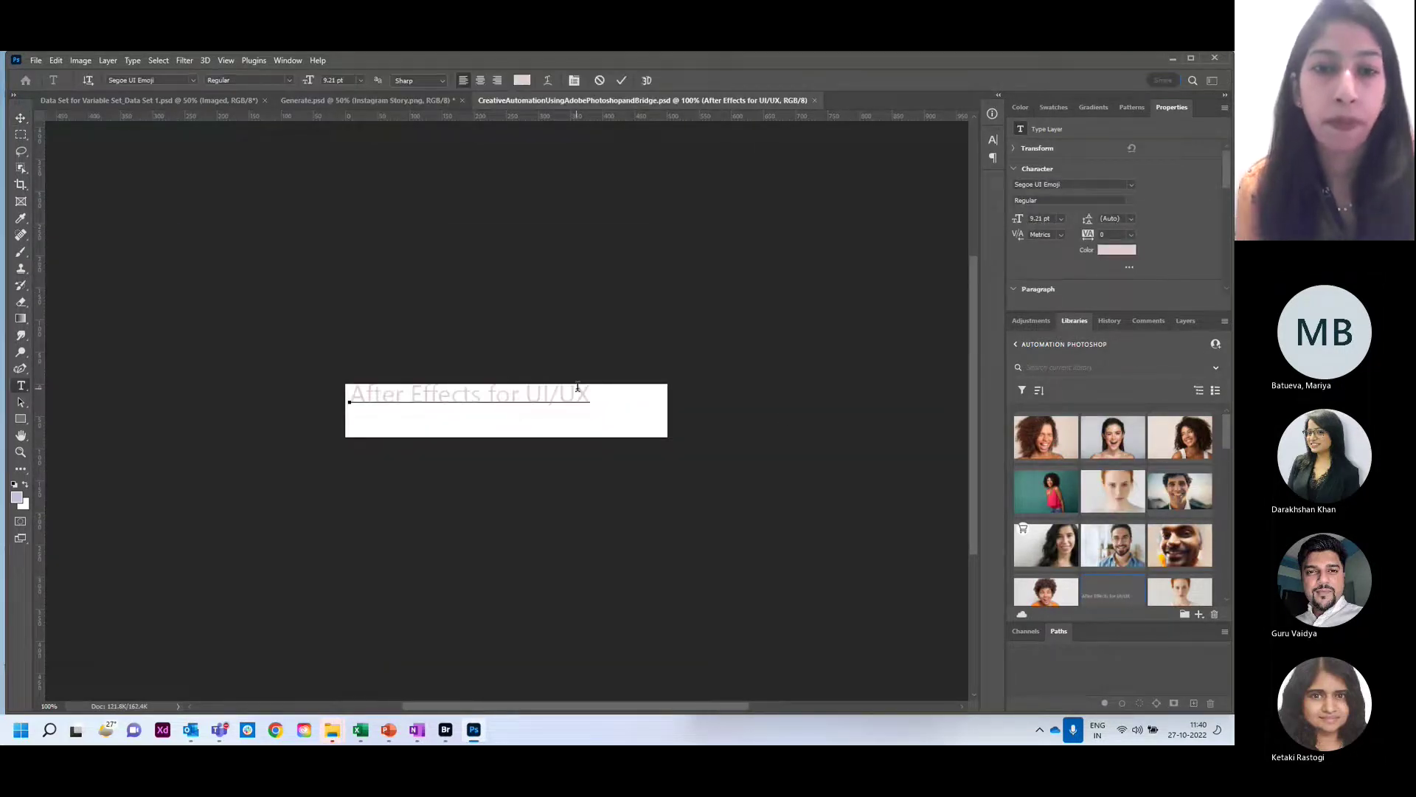
drag(590, 391, 491, 391)
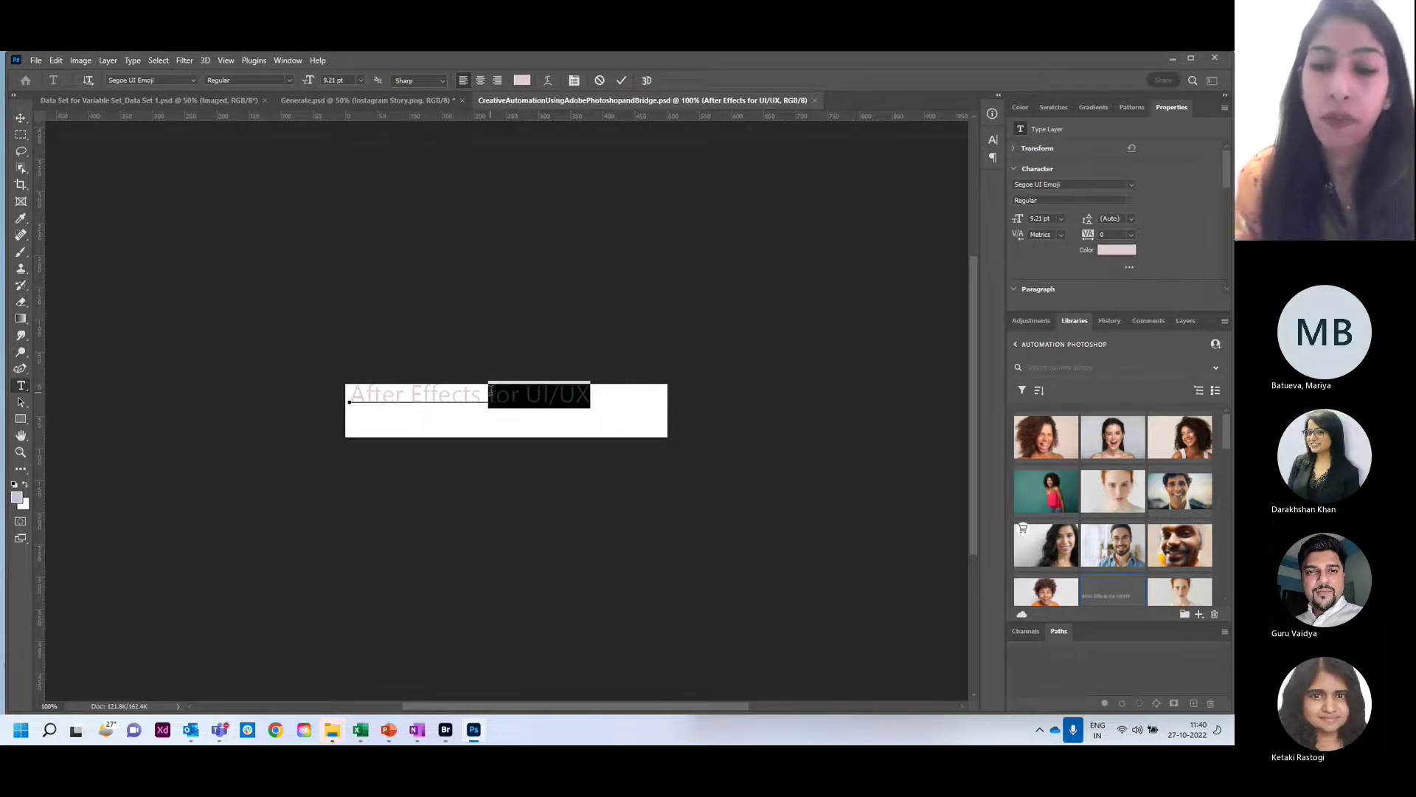
key(BackSpace)
text(101)
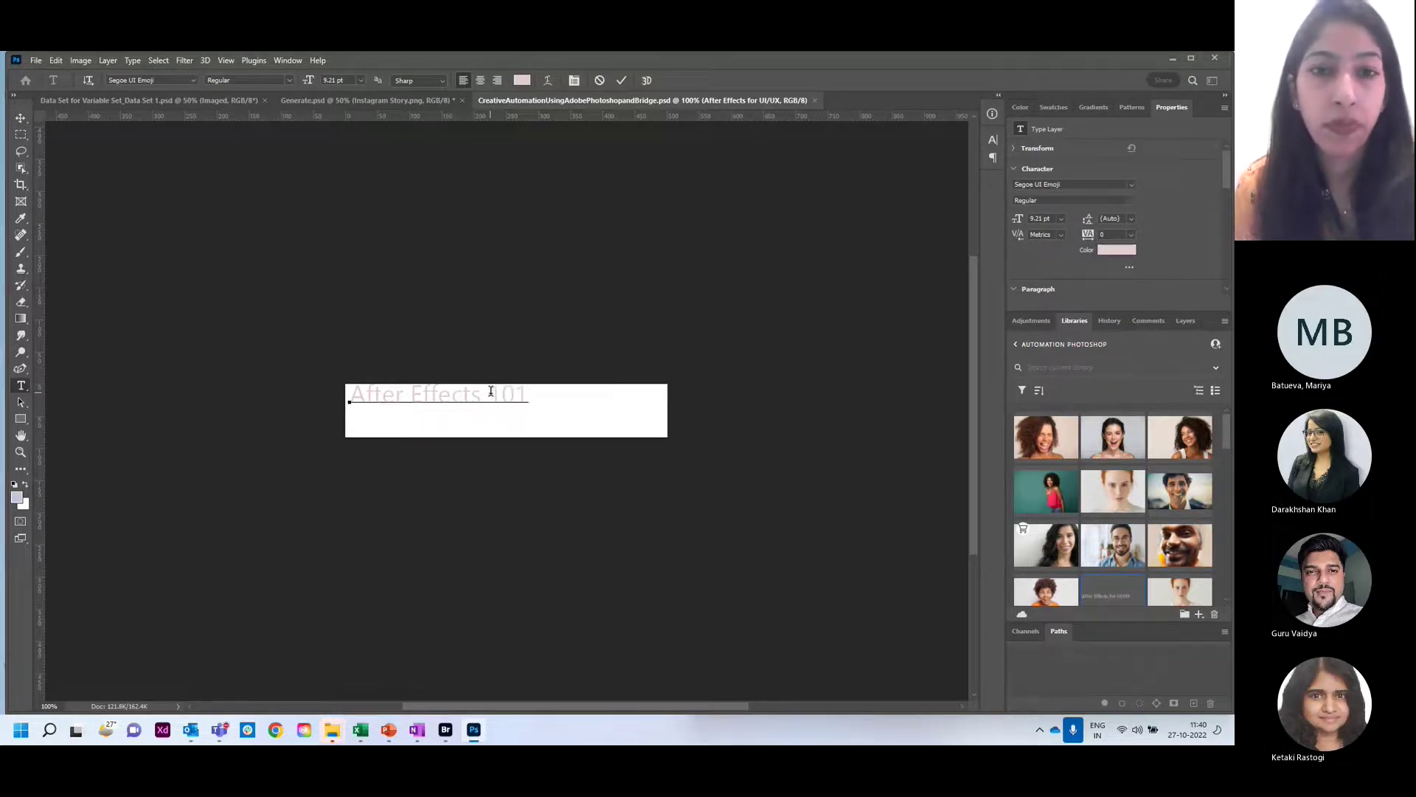
click(623, 82)
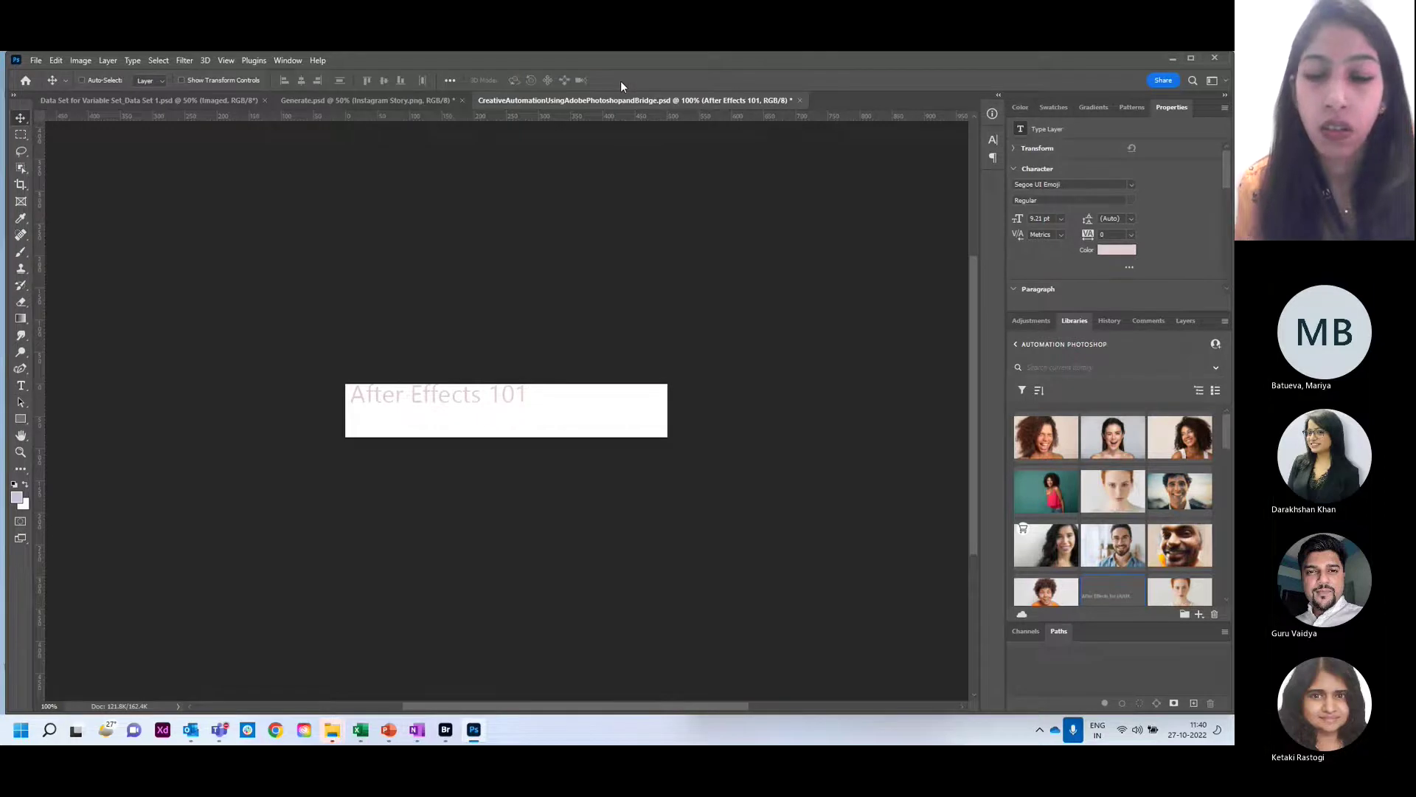
click(800, 101)
click(614, 305)
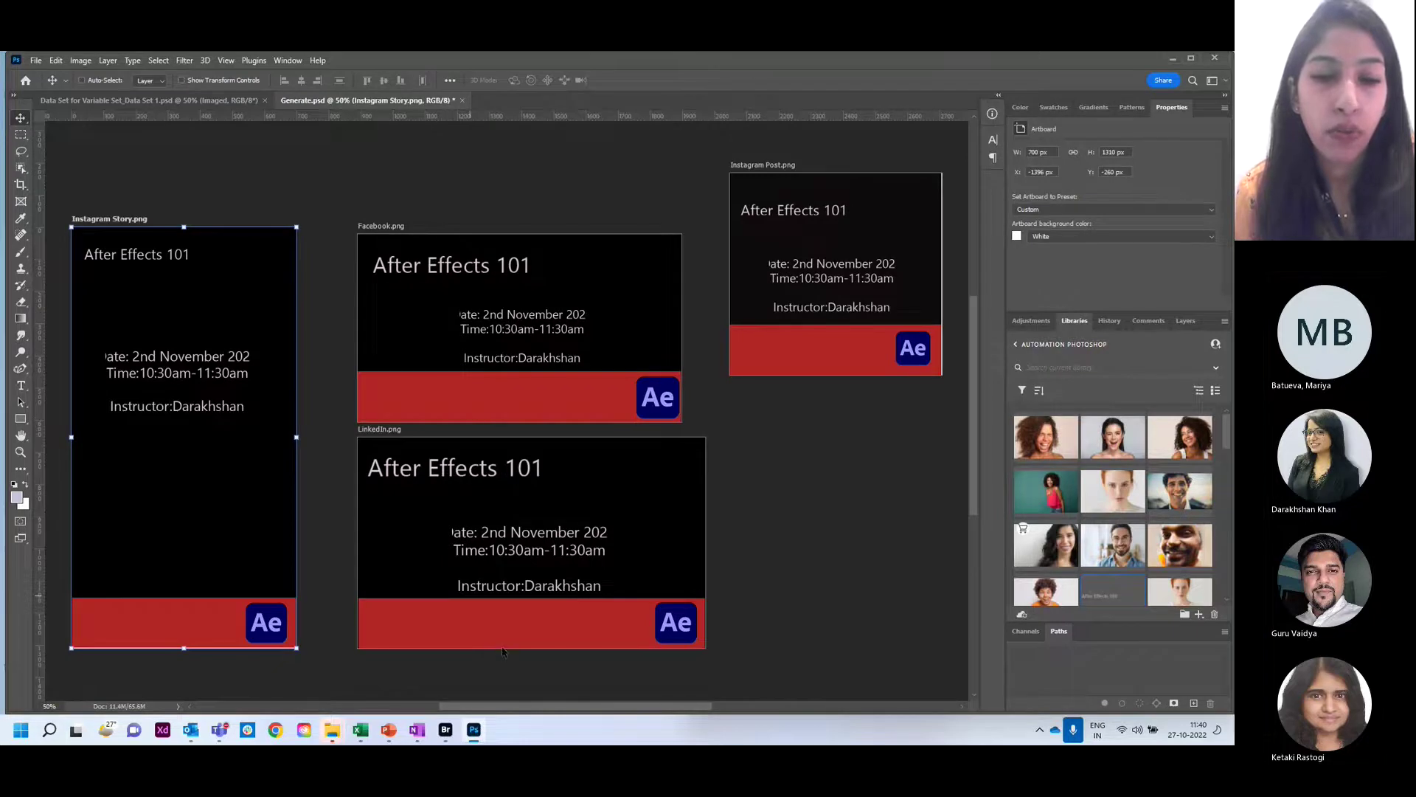
- View the regenerated Facebook.png in the Generate-assets folder, close the image viewer, and minimize the folder window
mouse_move(332, 729)
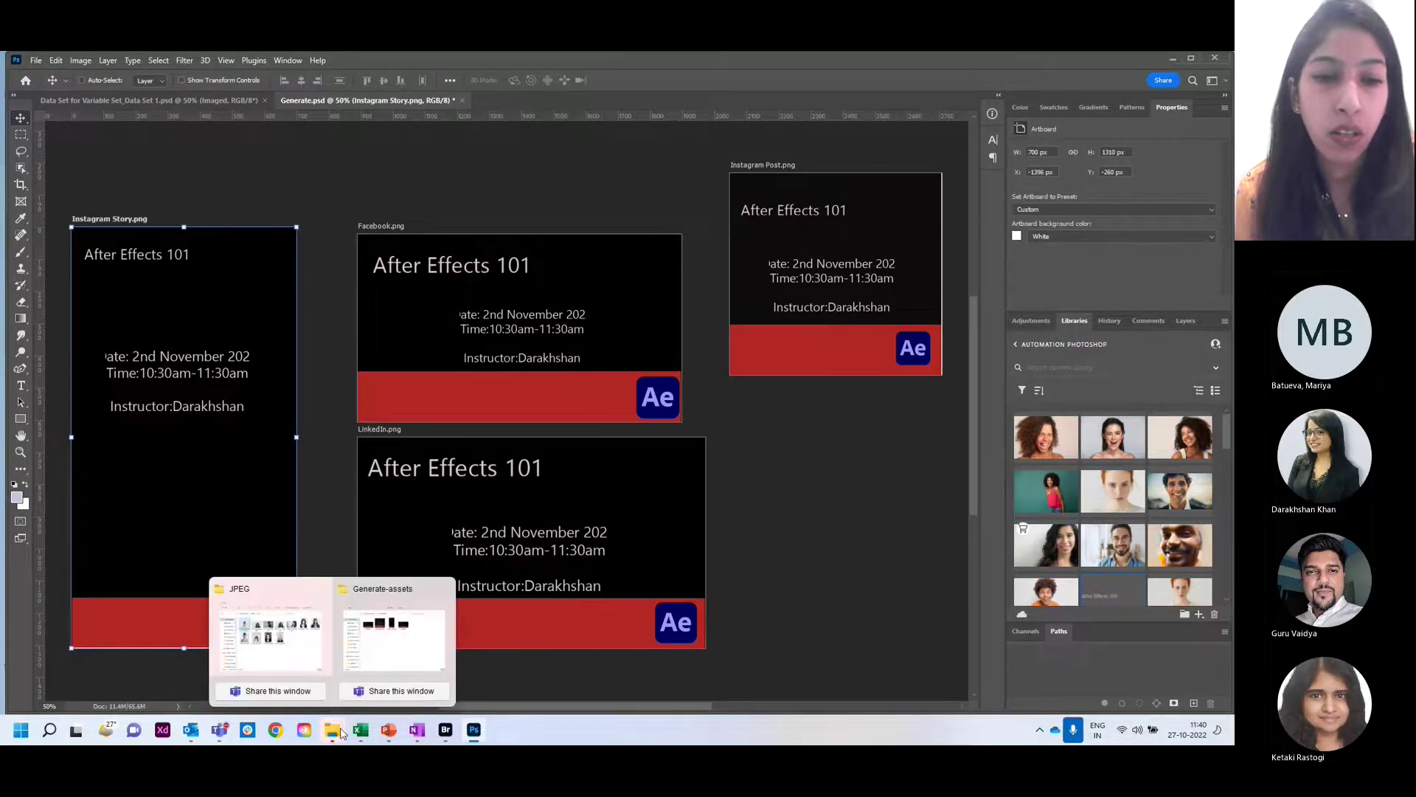
click(366, 667)
double_click(425, 329)
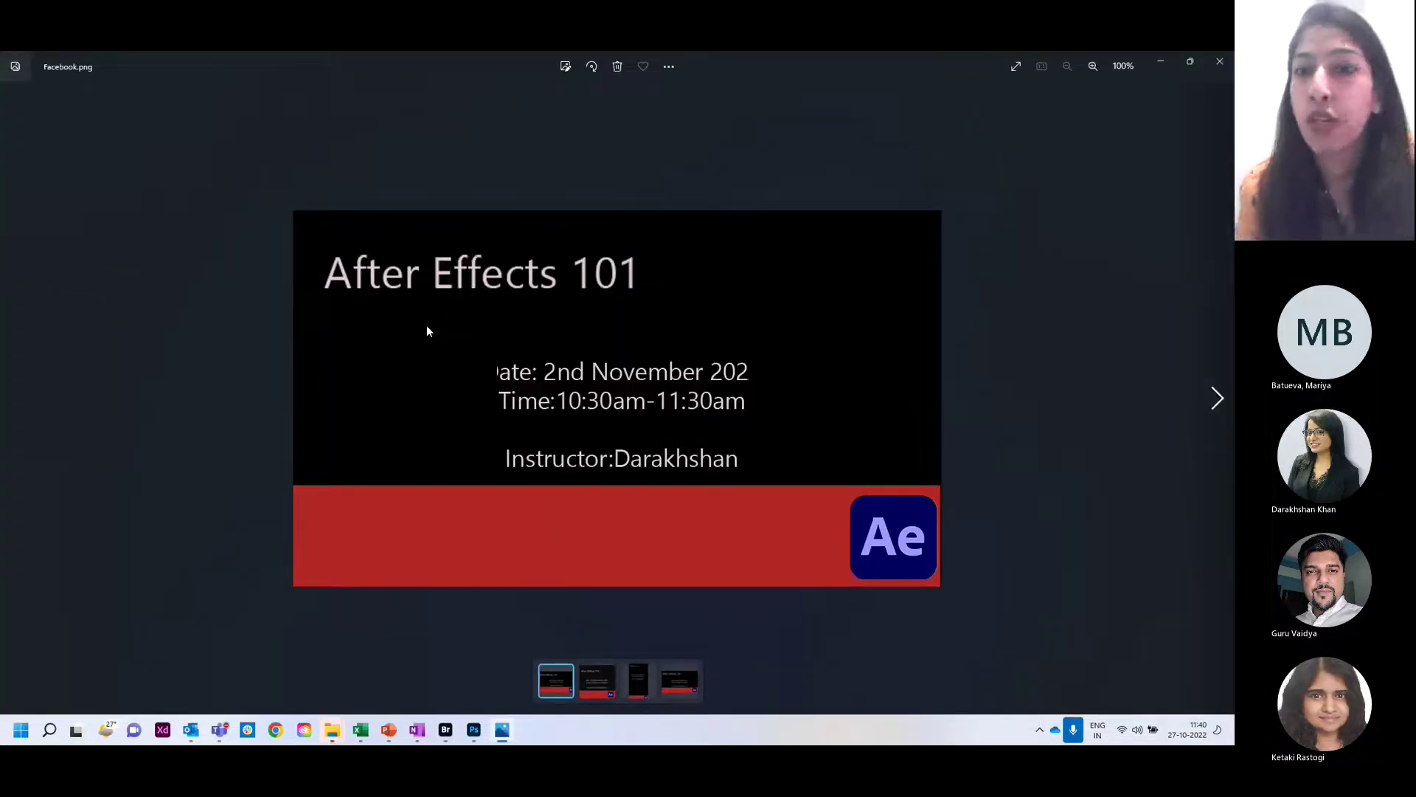
click(1220, 63)
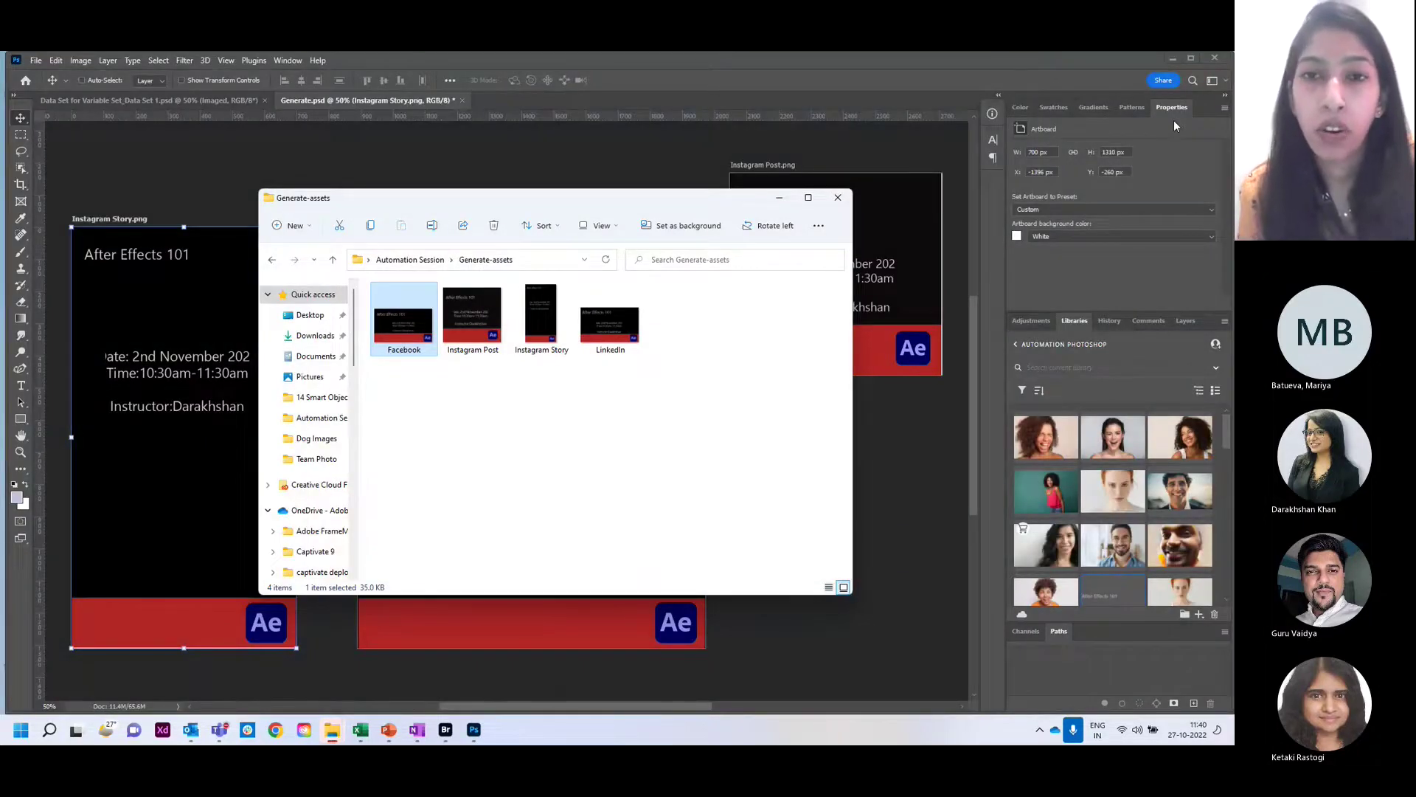
click(780, 198)
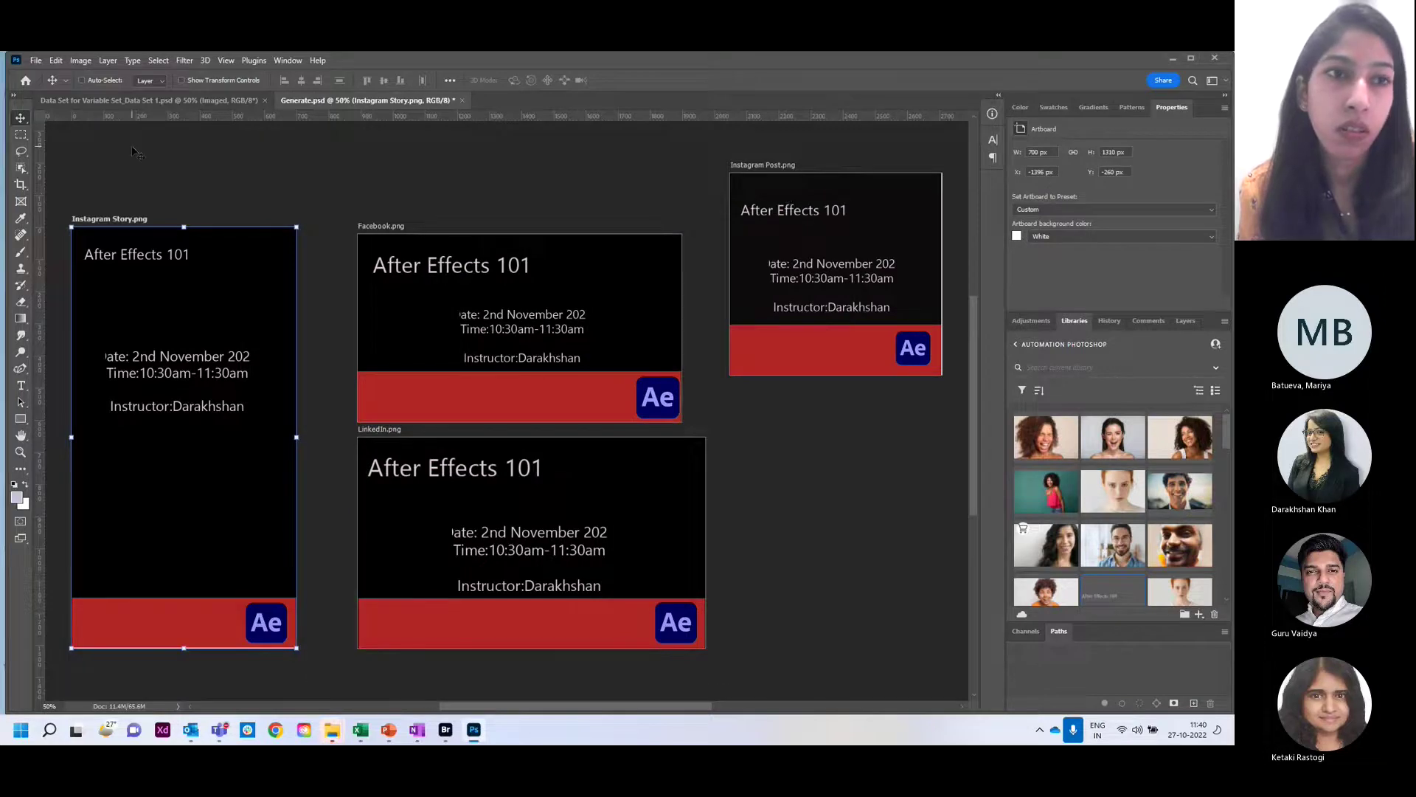
click(99, 107)
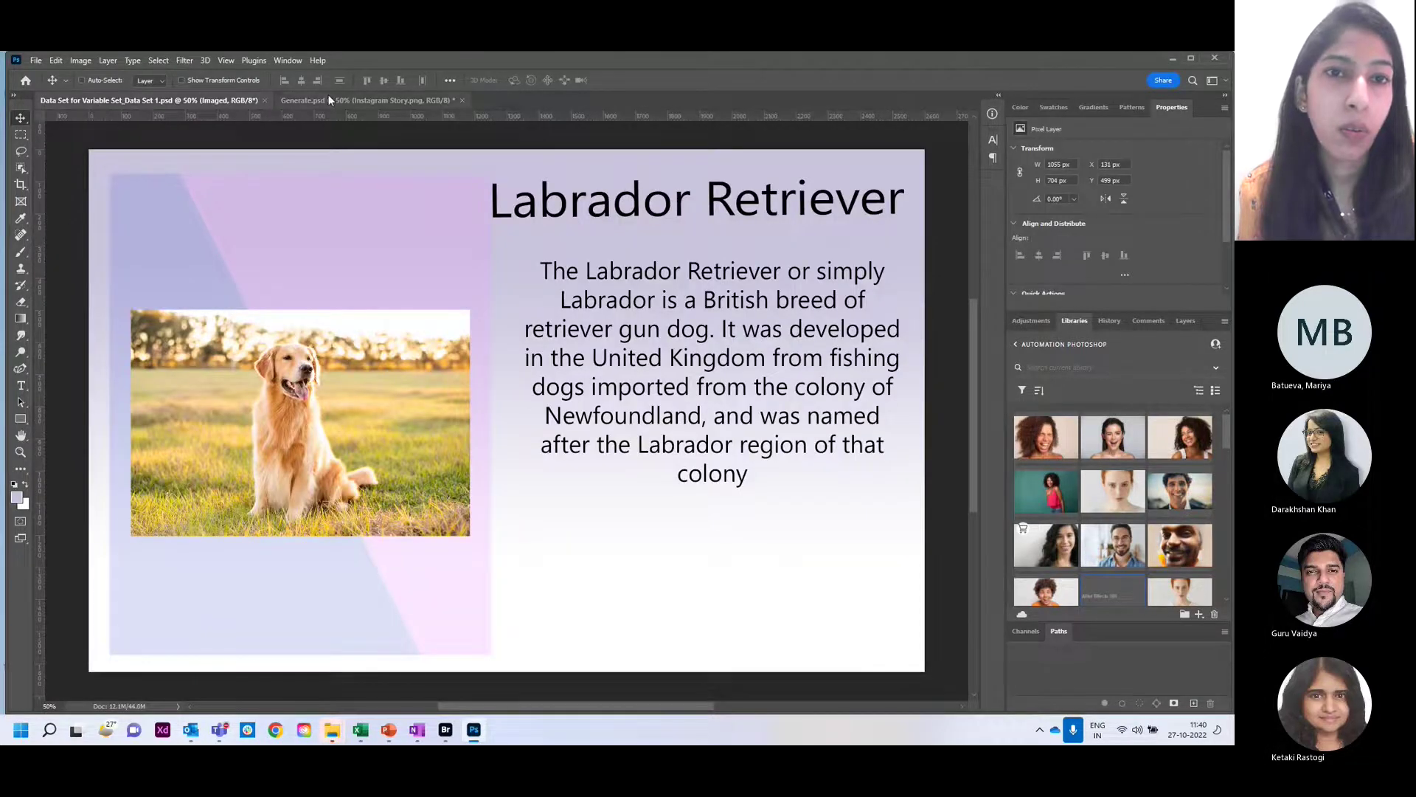
click(327, 100)
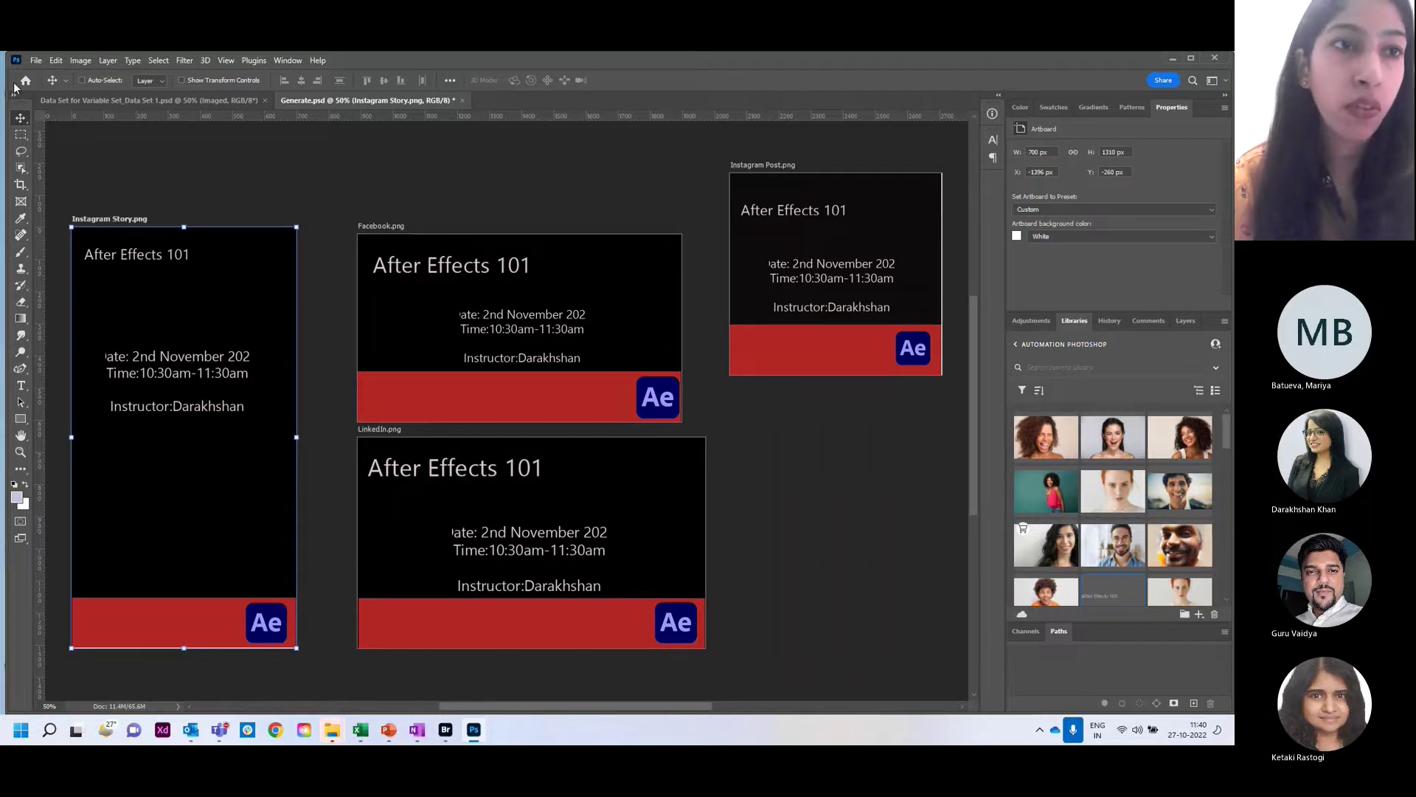
- Browse in Adobe Bridge to the 14 Smart Objects folder and open Mountains.jpg in Photoshop
click(36, 60)
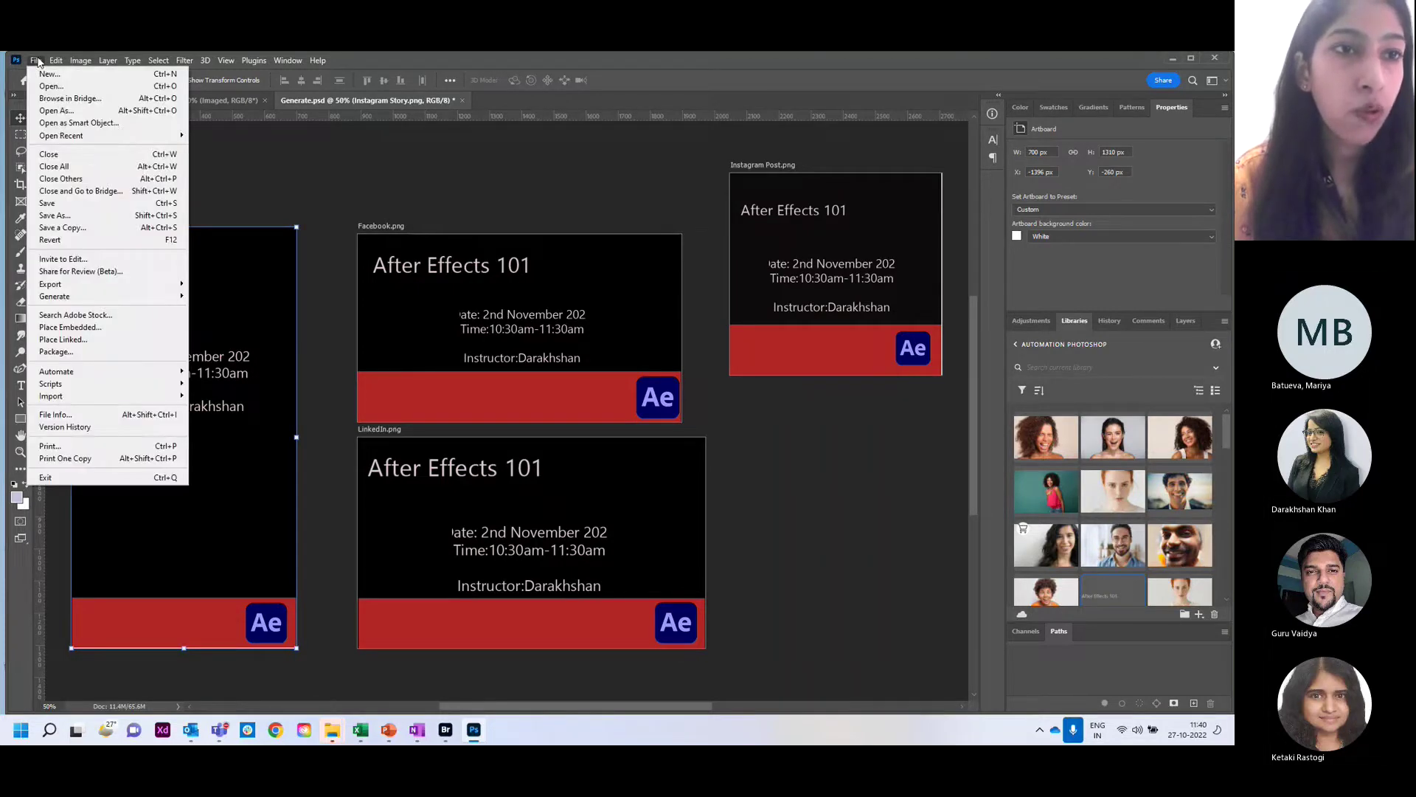
click(66, 99)
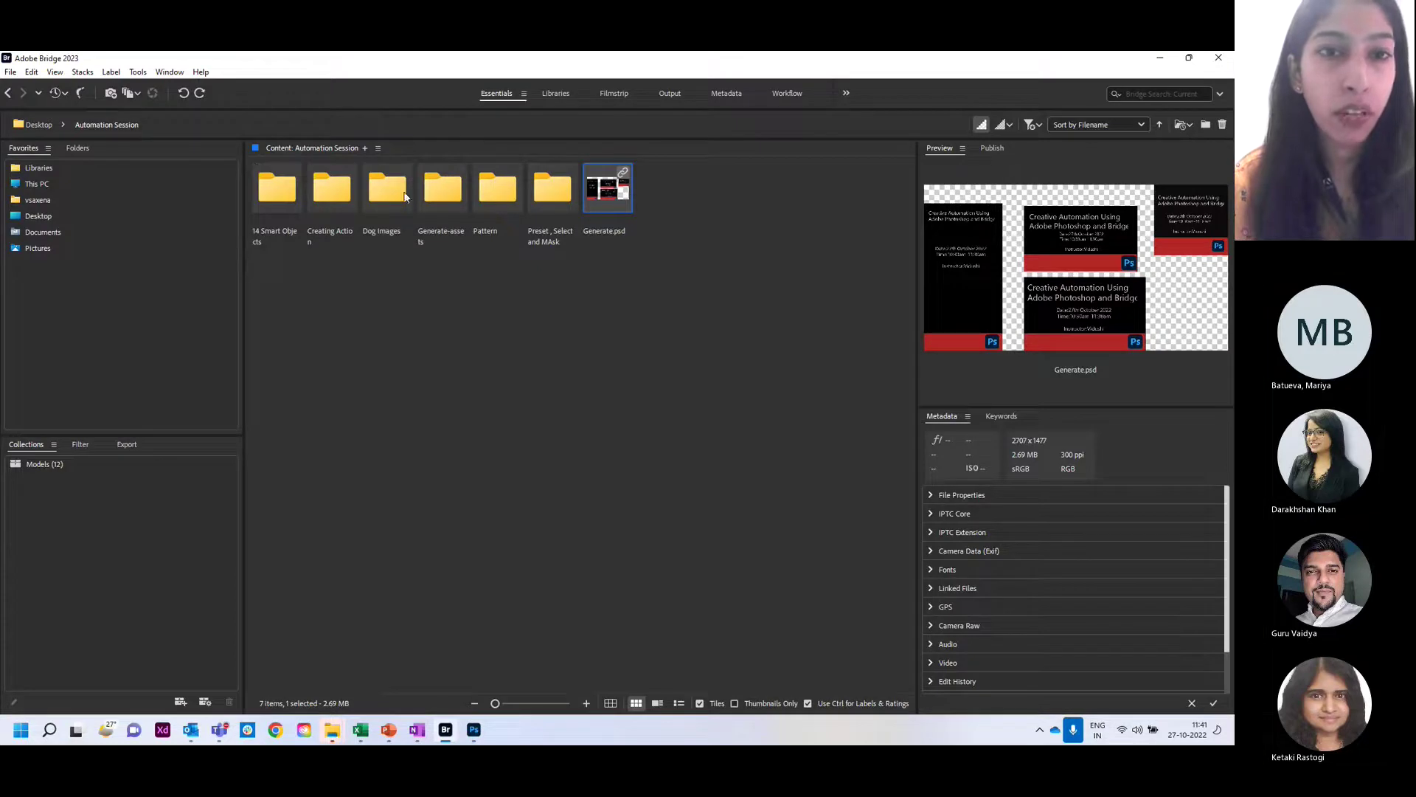
click(290, 196)
double_click(289, 196)
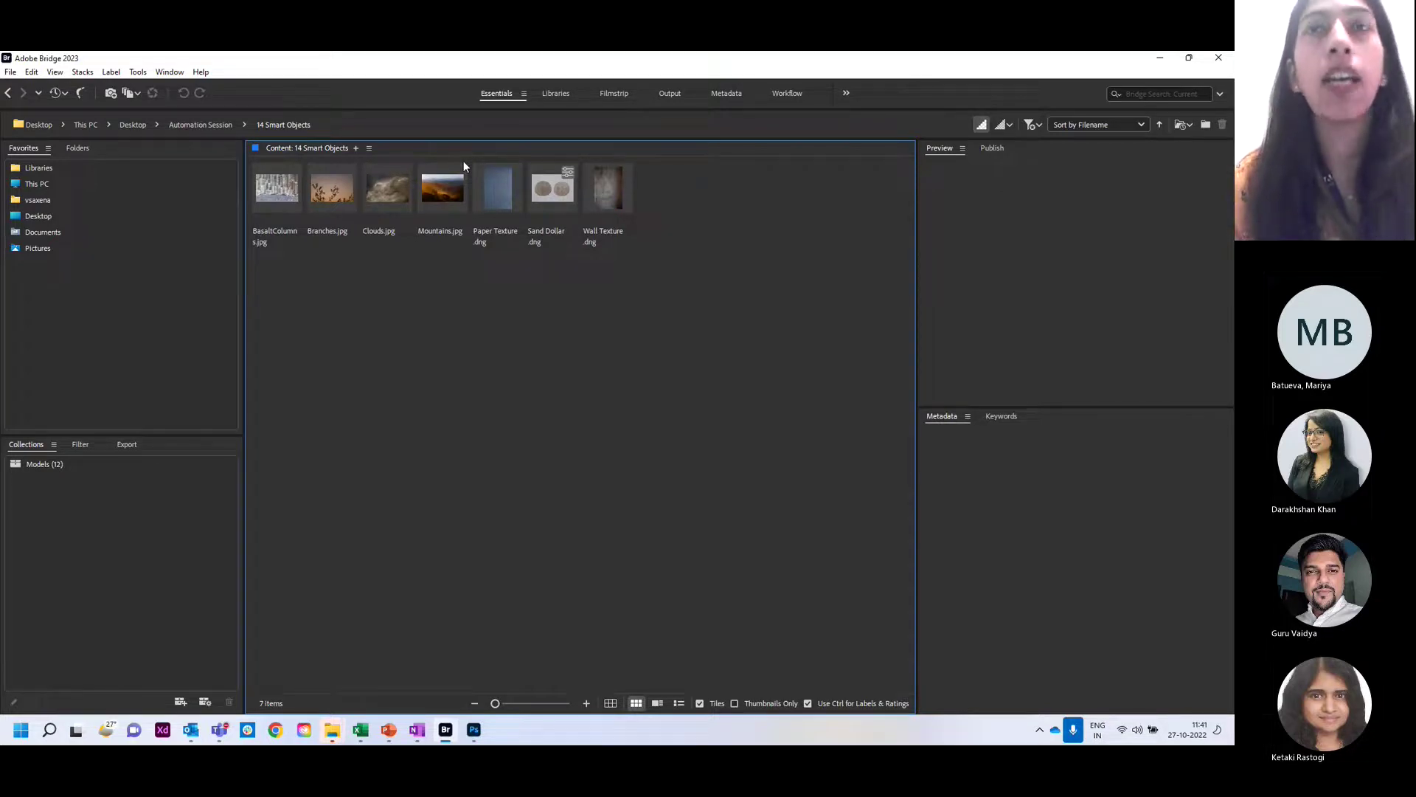
double_click(435, 191)
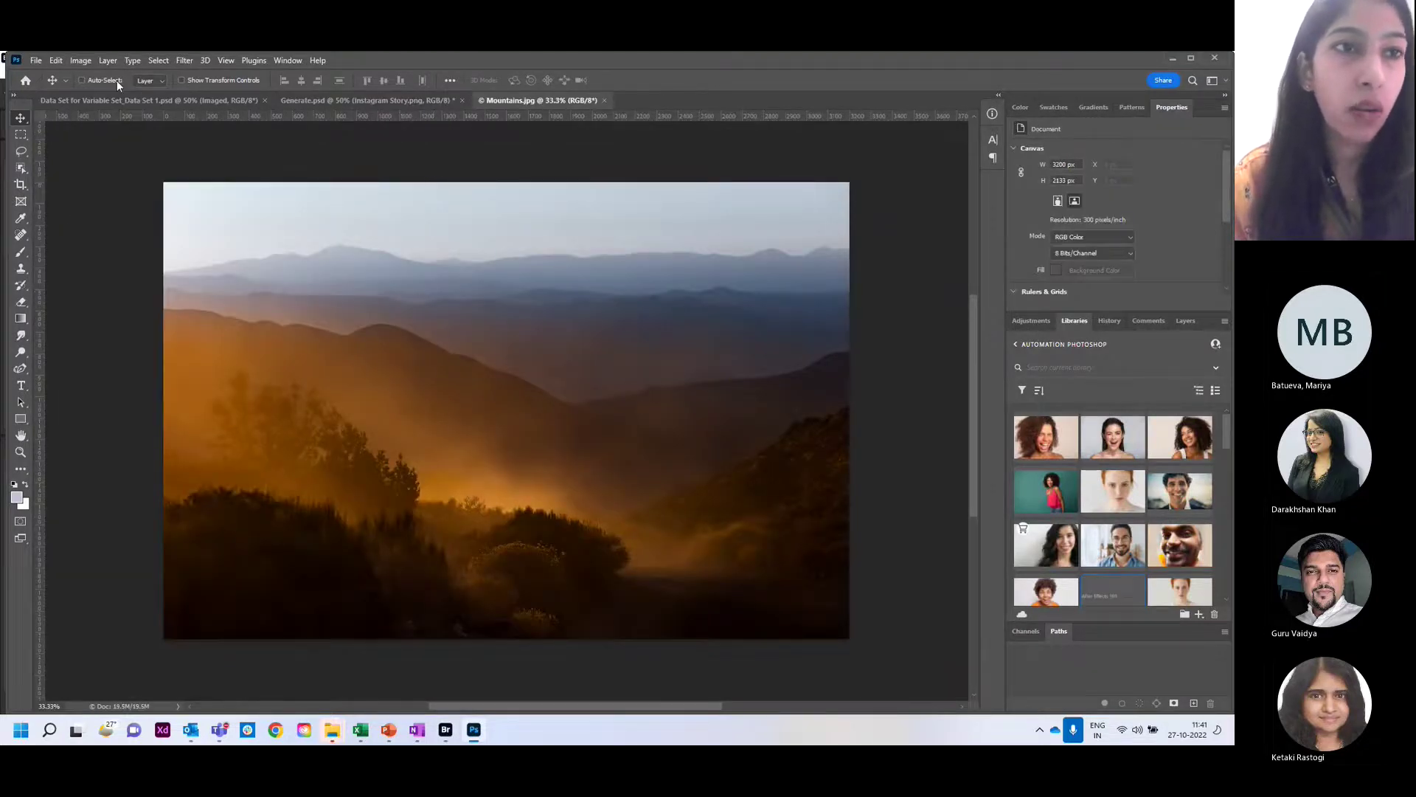
- Place the Lhah Apzo dog image as an embedded smart object, scaled to about 1314 × 906 px in the photo's lower-left corner
click(36, 60)
click(112, 327)
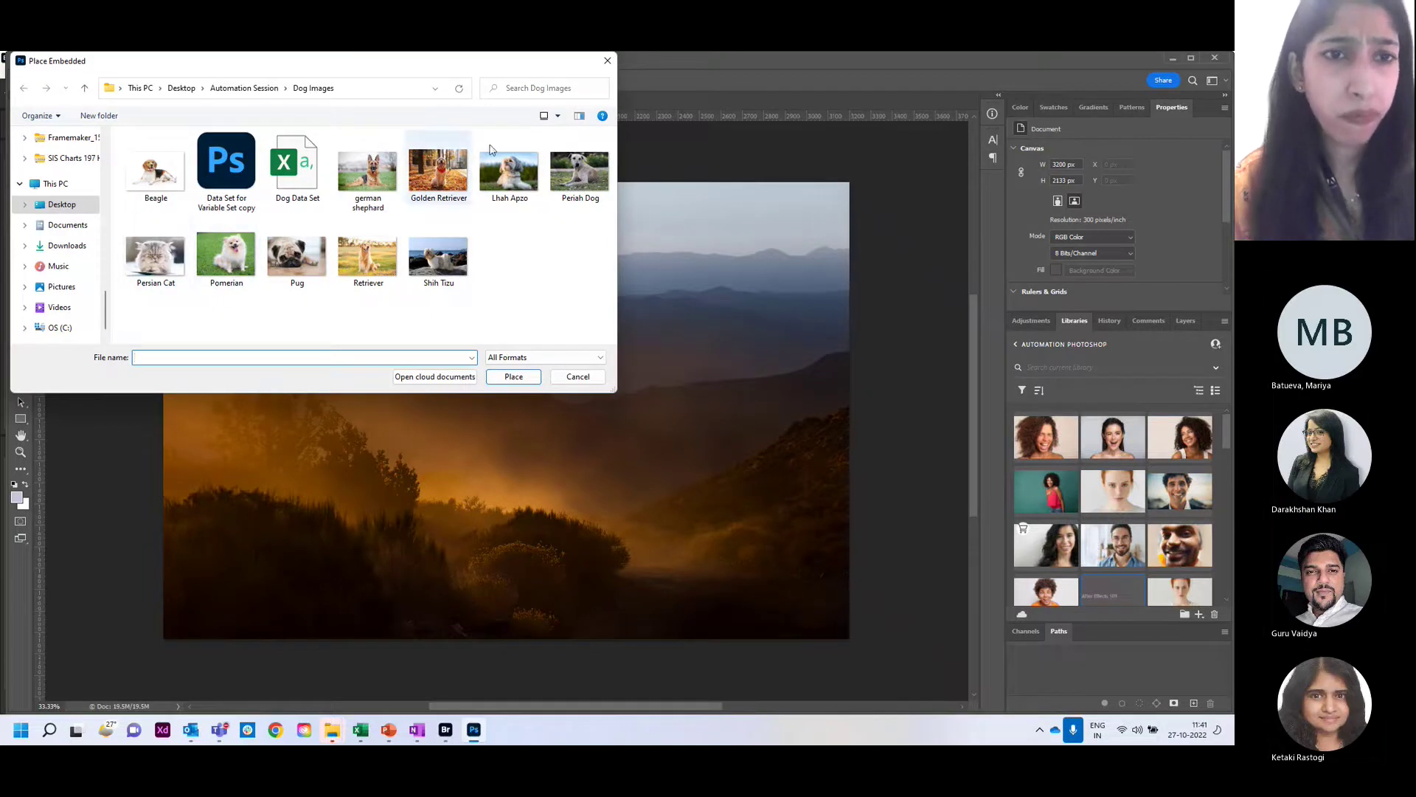
click(520, 180)
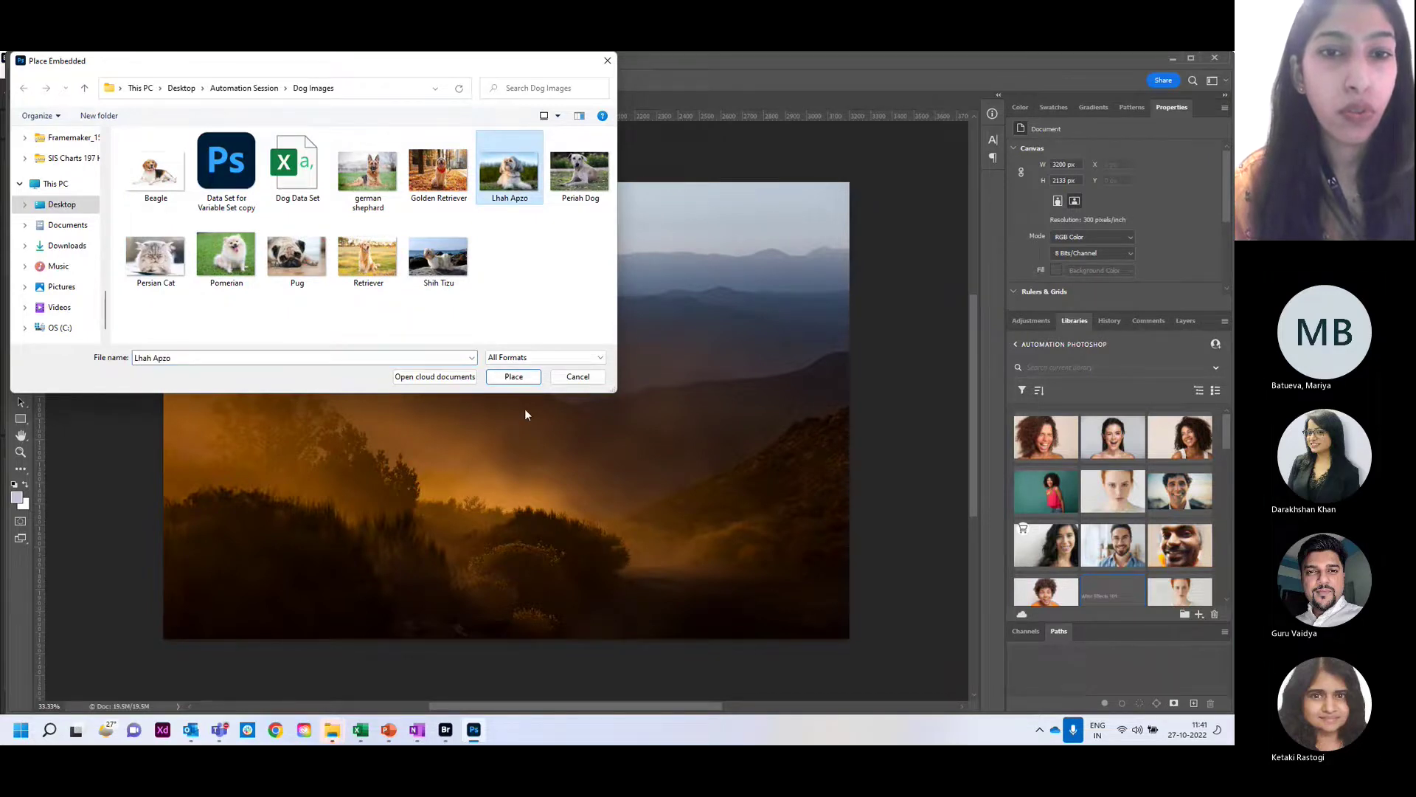
click(516, 377)
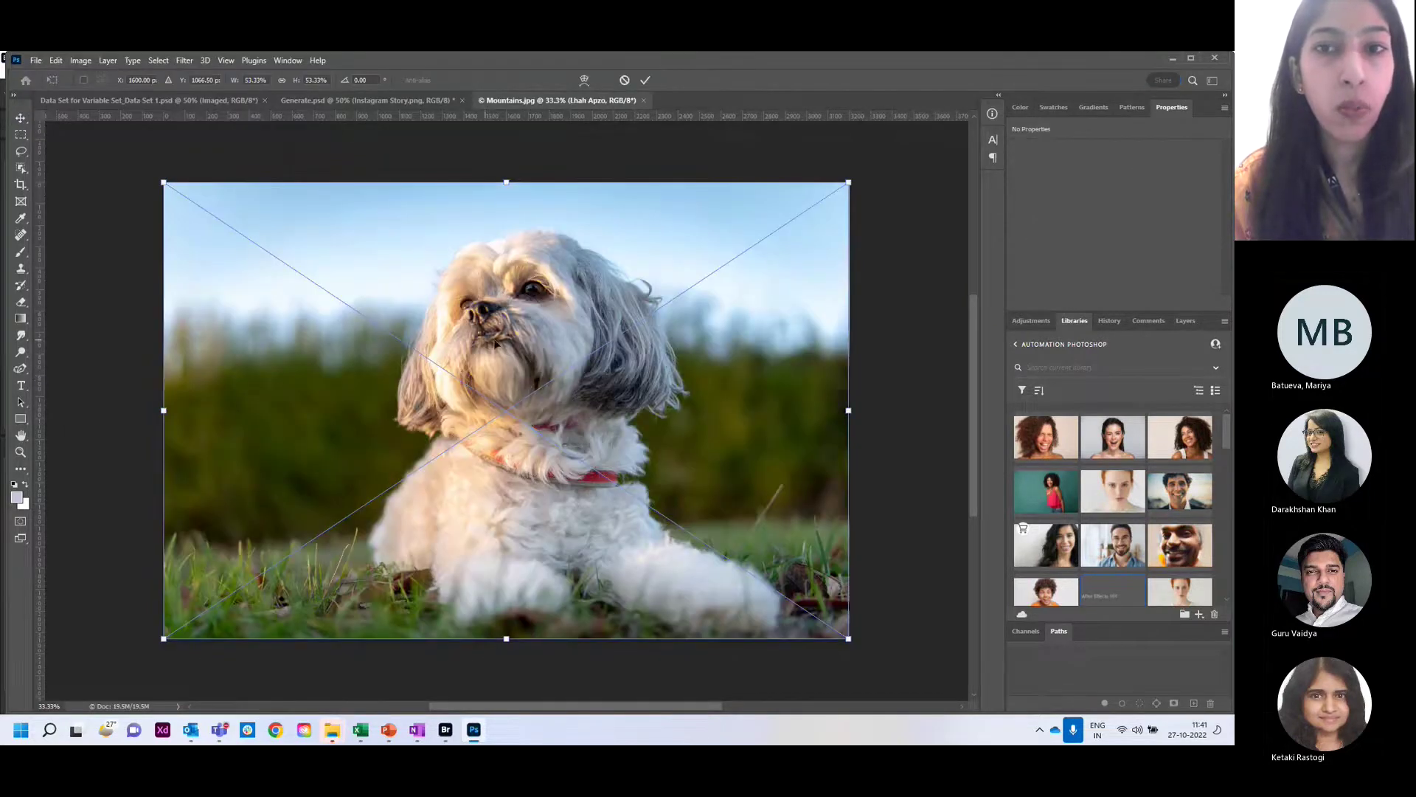
drag(849, 182, 446, 446)
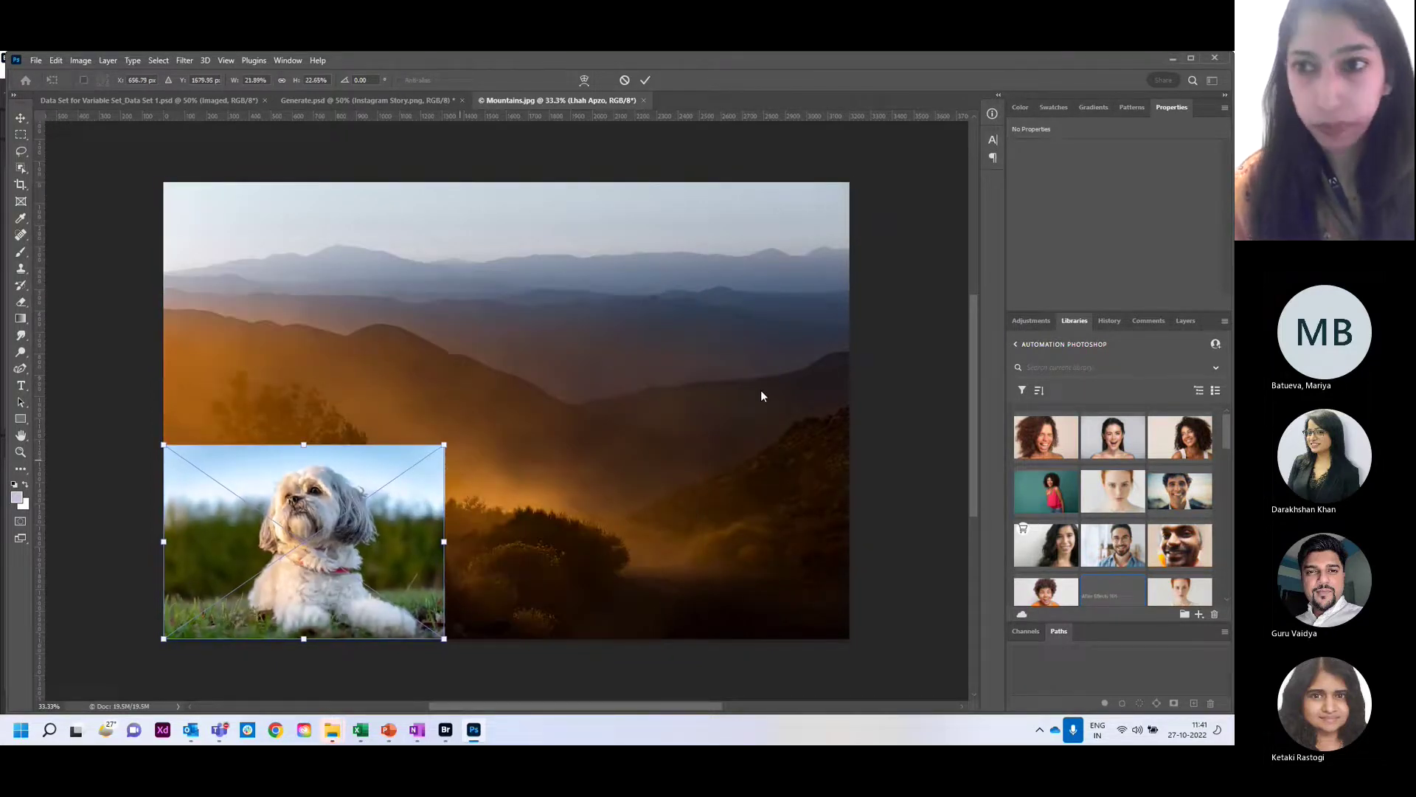
click(1186, 321)
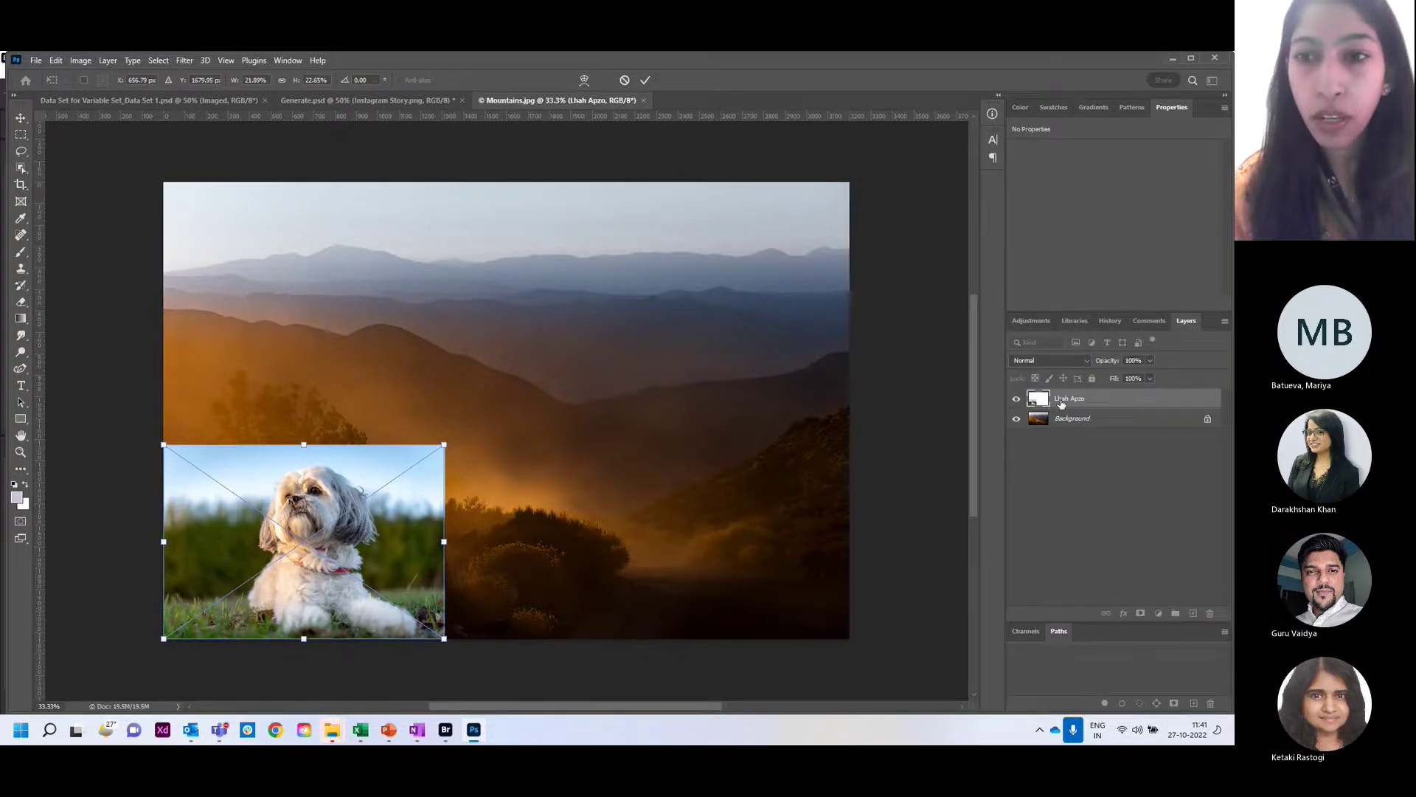
key(Return)
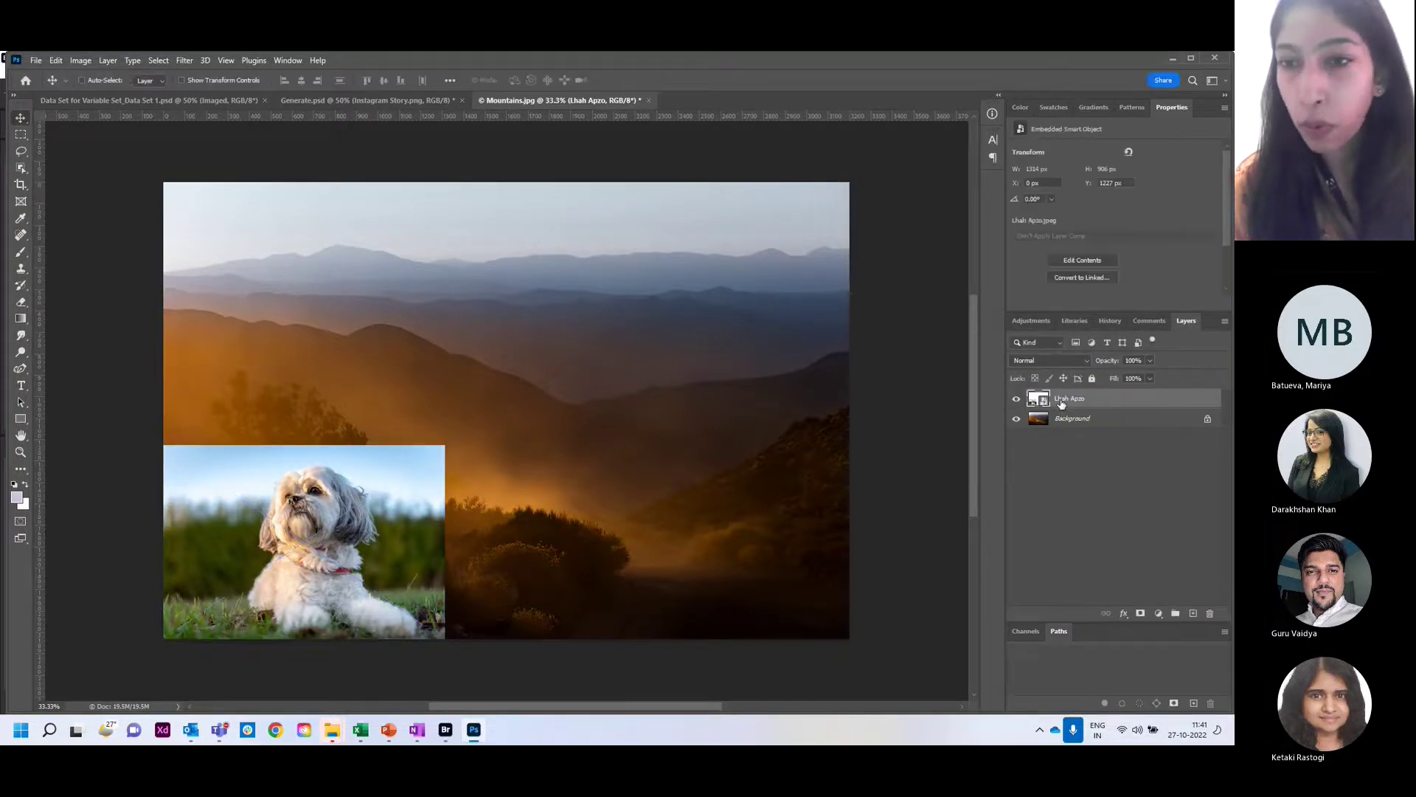
- Replace the contents of the embedded dog smart object with the Golden Retriever image from the Dog Images folder
right_click(1061, 402)
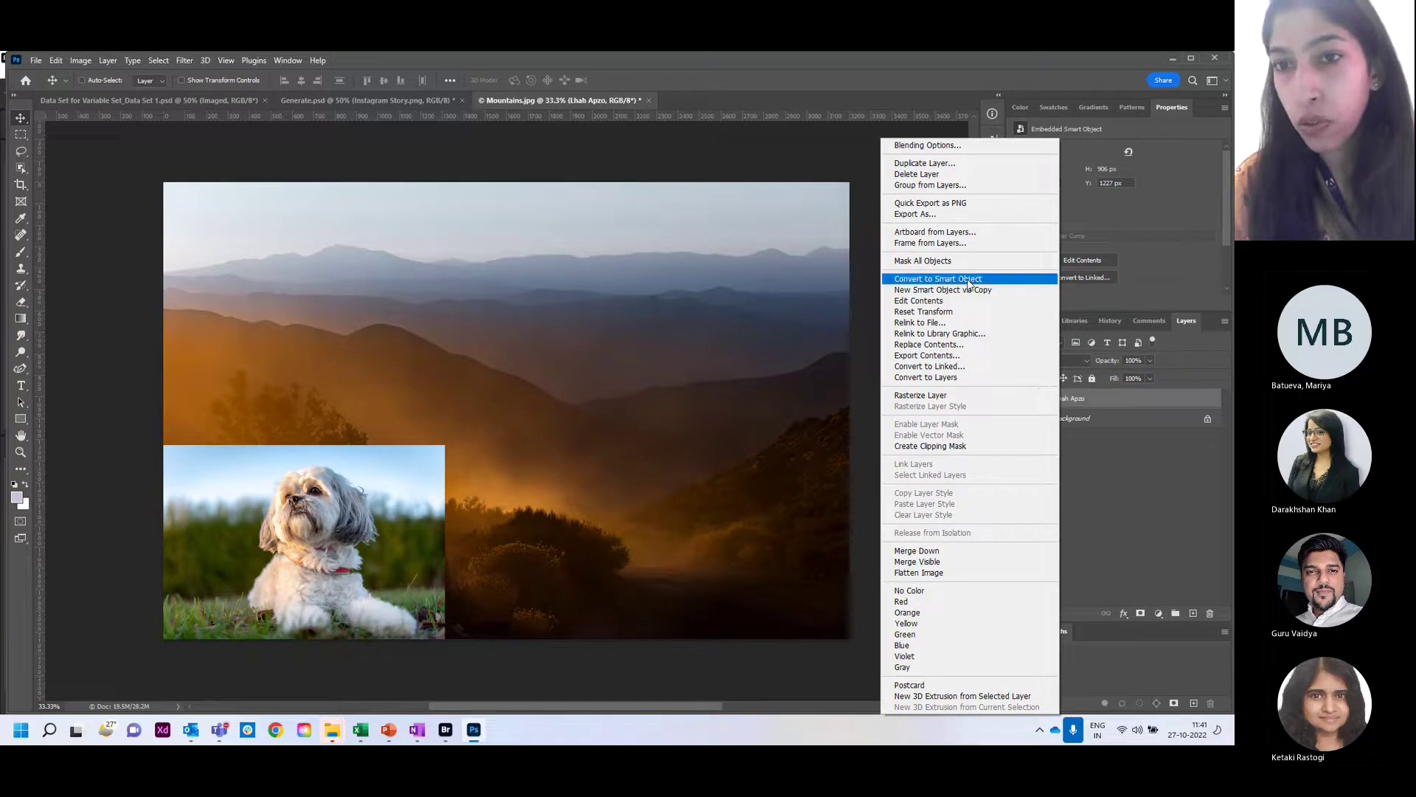
click(1106, 457)
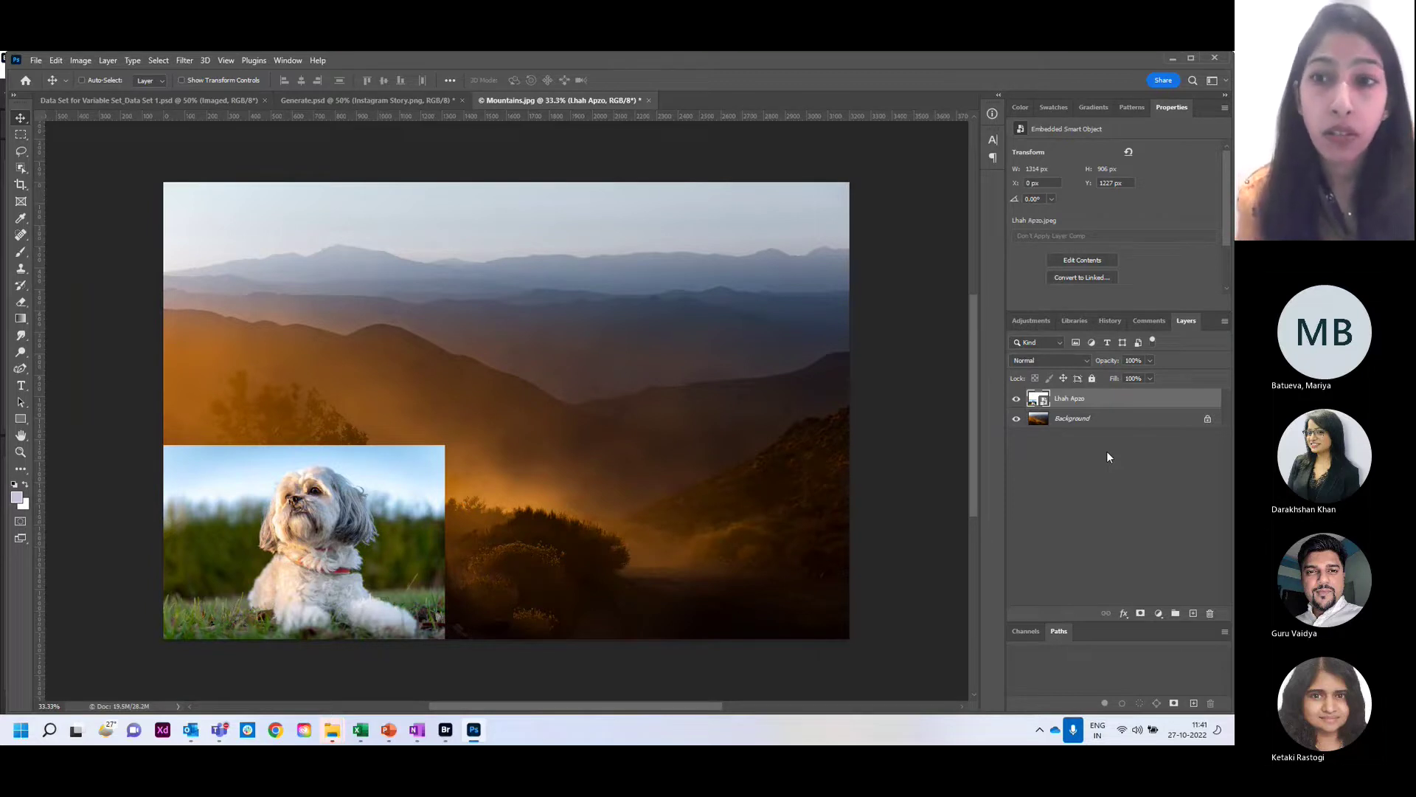
right_click(1102, 408)
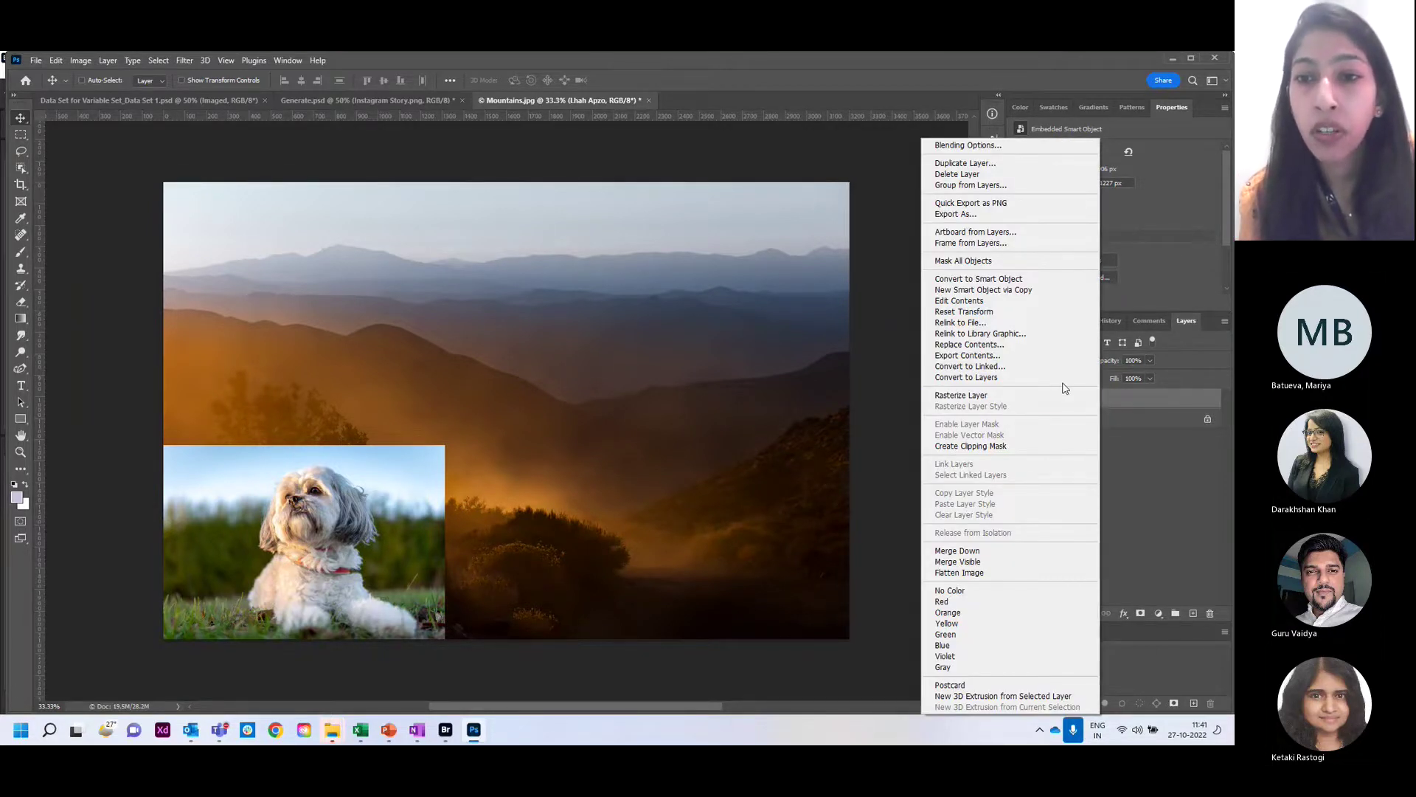
click(1035, 347)
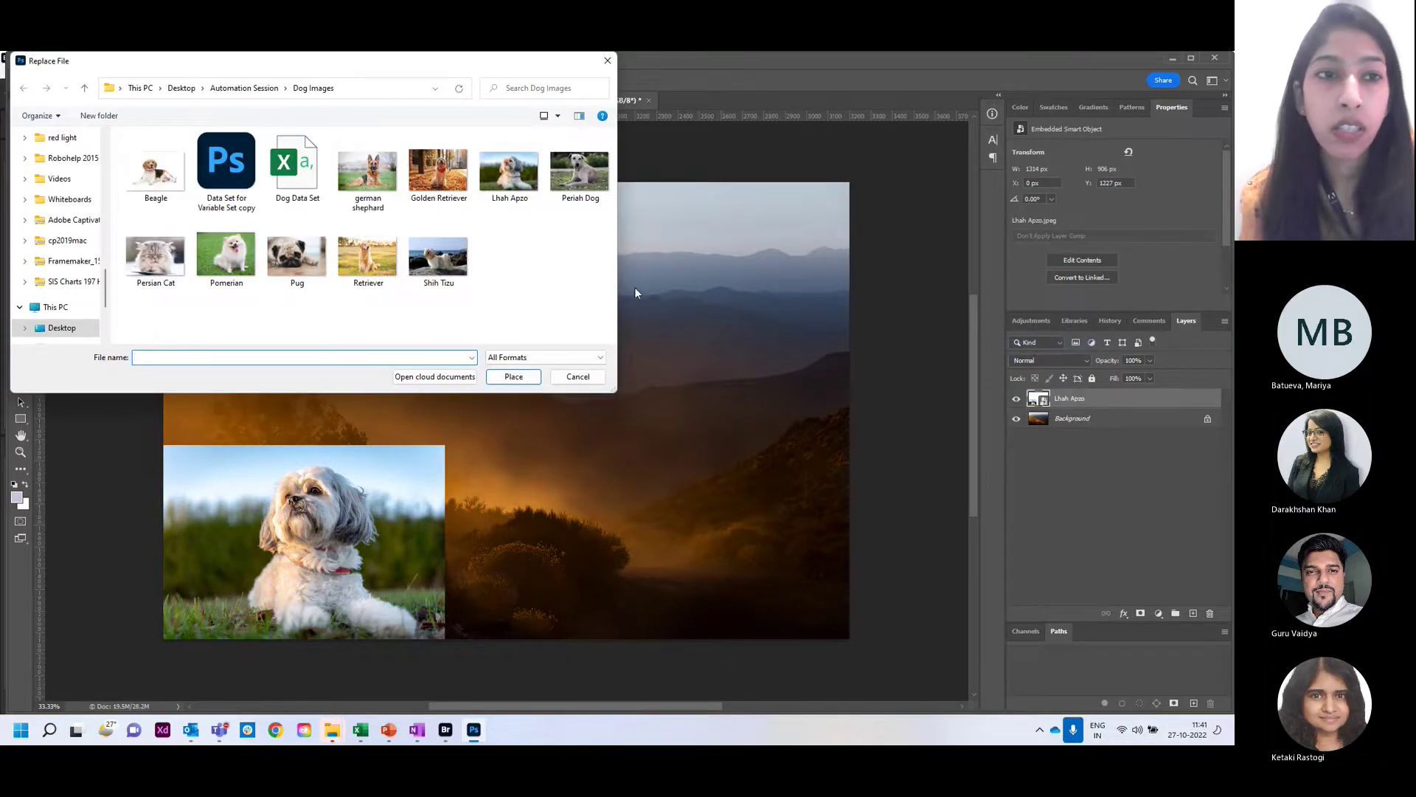
click(425, 184)
click(514, 377)
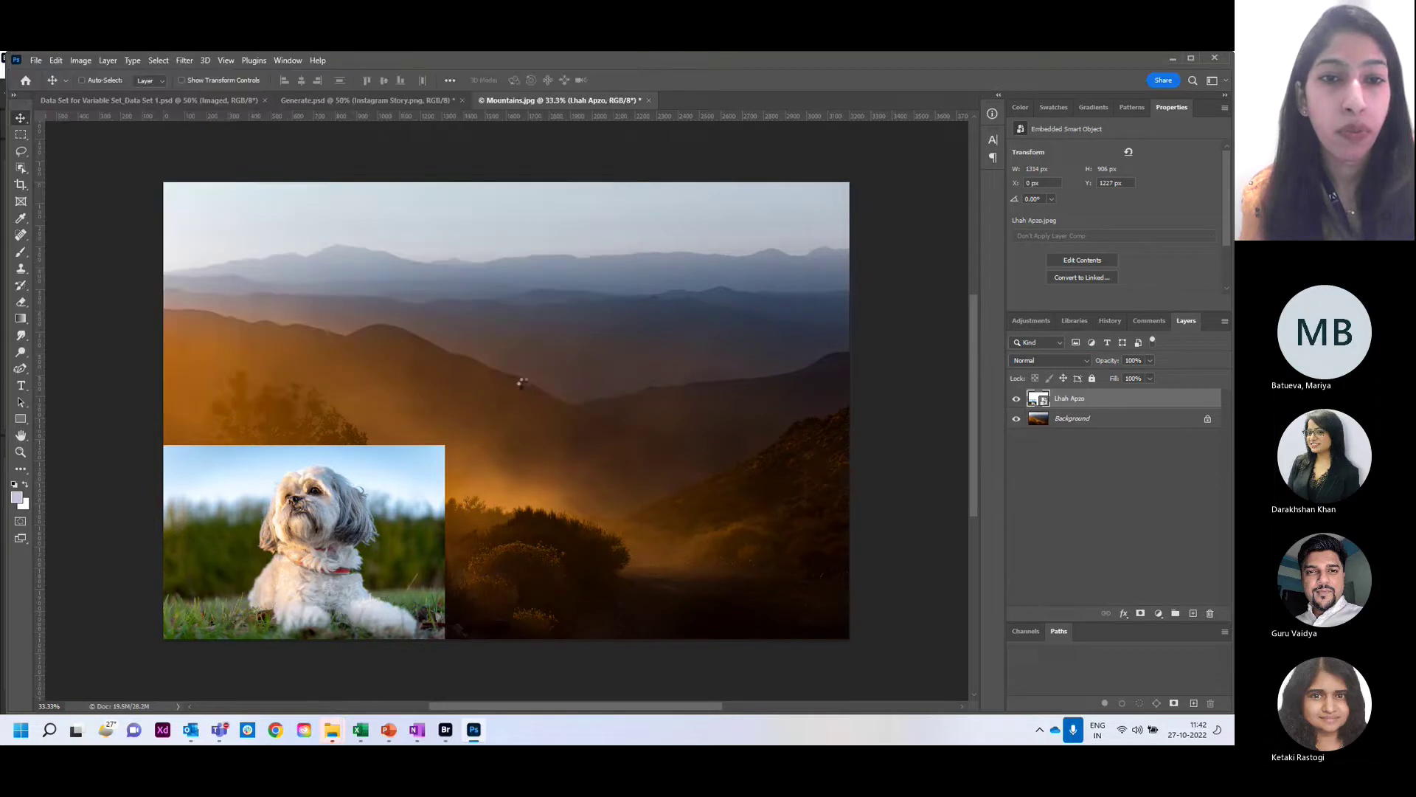